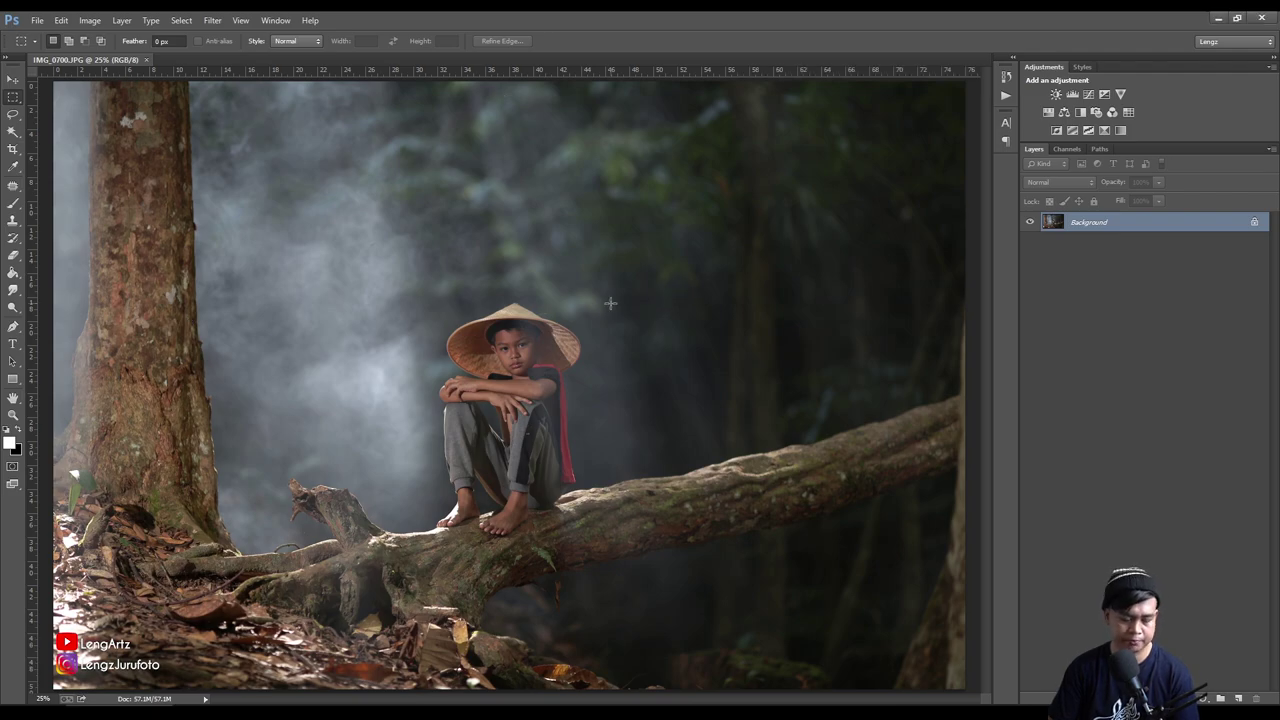
Zoom in on the log with the Pen tool and anchor the outline along its top edge
{"action": "key", "text": "p"}
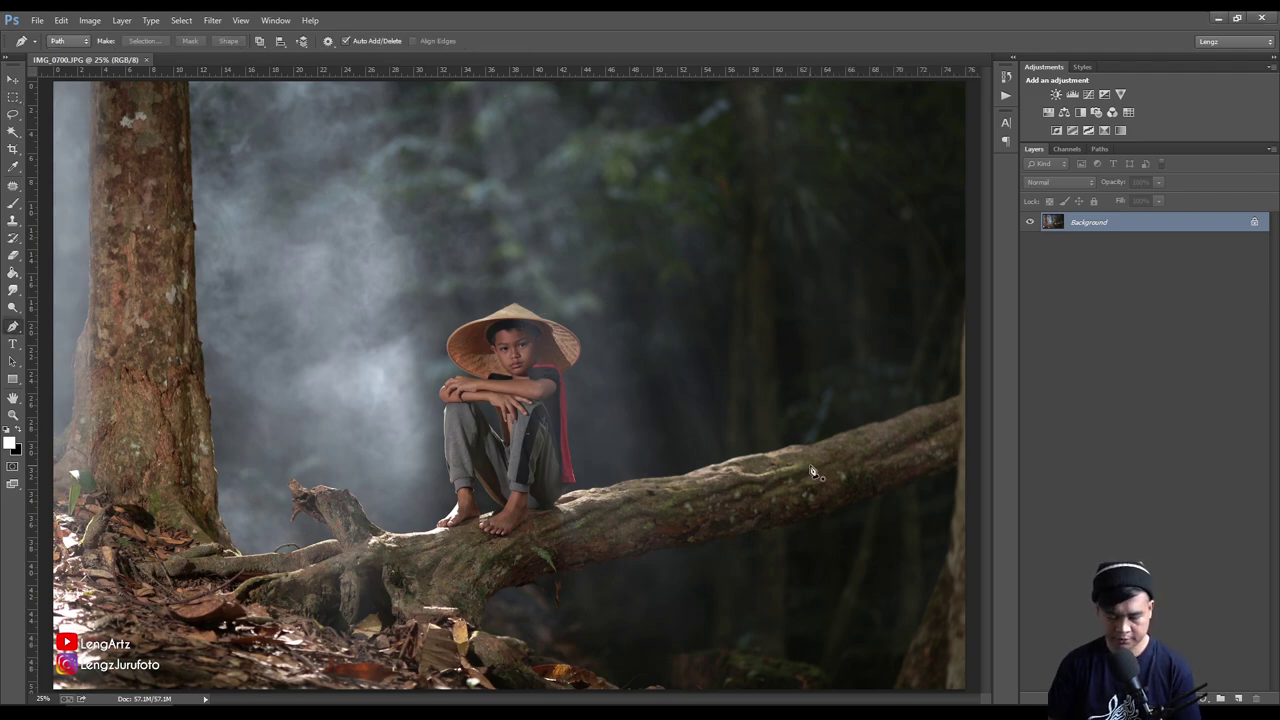
{"action": "key", "text": "ctrl+plus"}
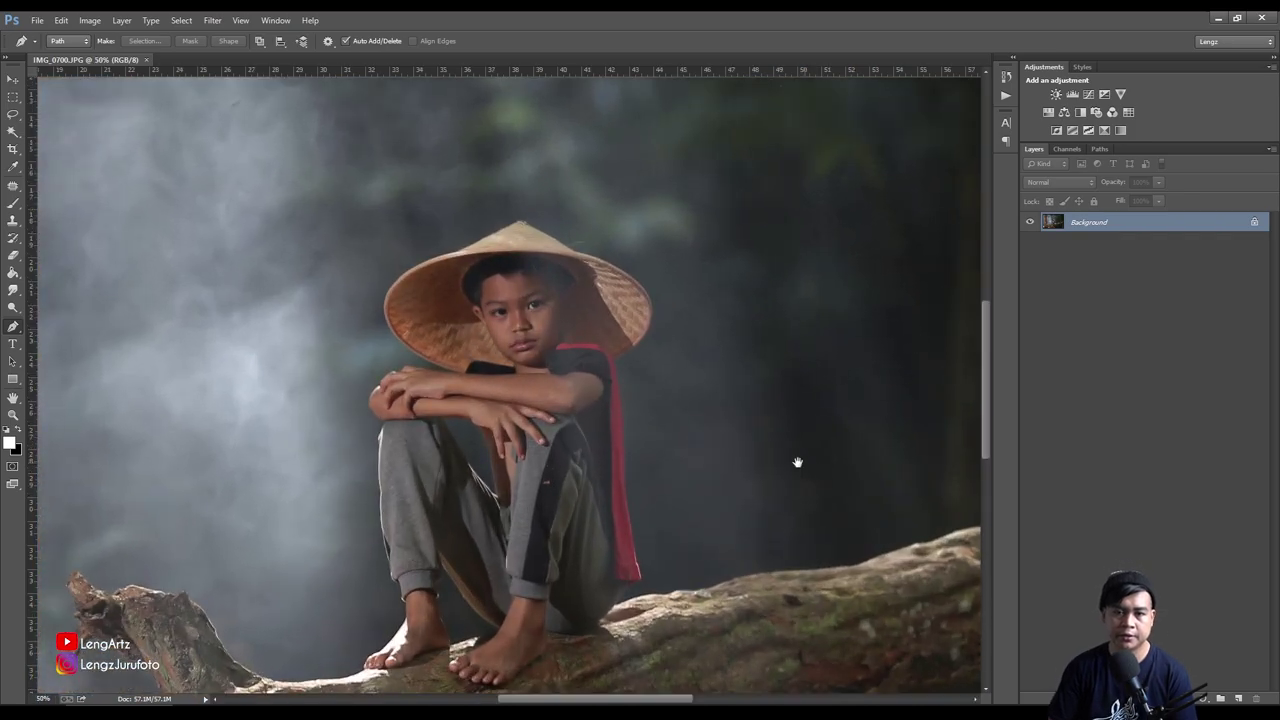
{"action": "left_click_drag", "start_coordinate": [797, 463], "coordinate": [245, 254]}
{"action": "left_click_drag", "start_coordinate": [634, 267], "coordinate": [658, 303]}
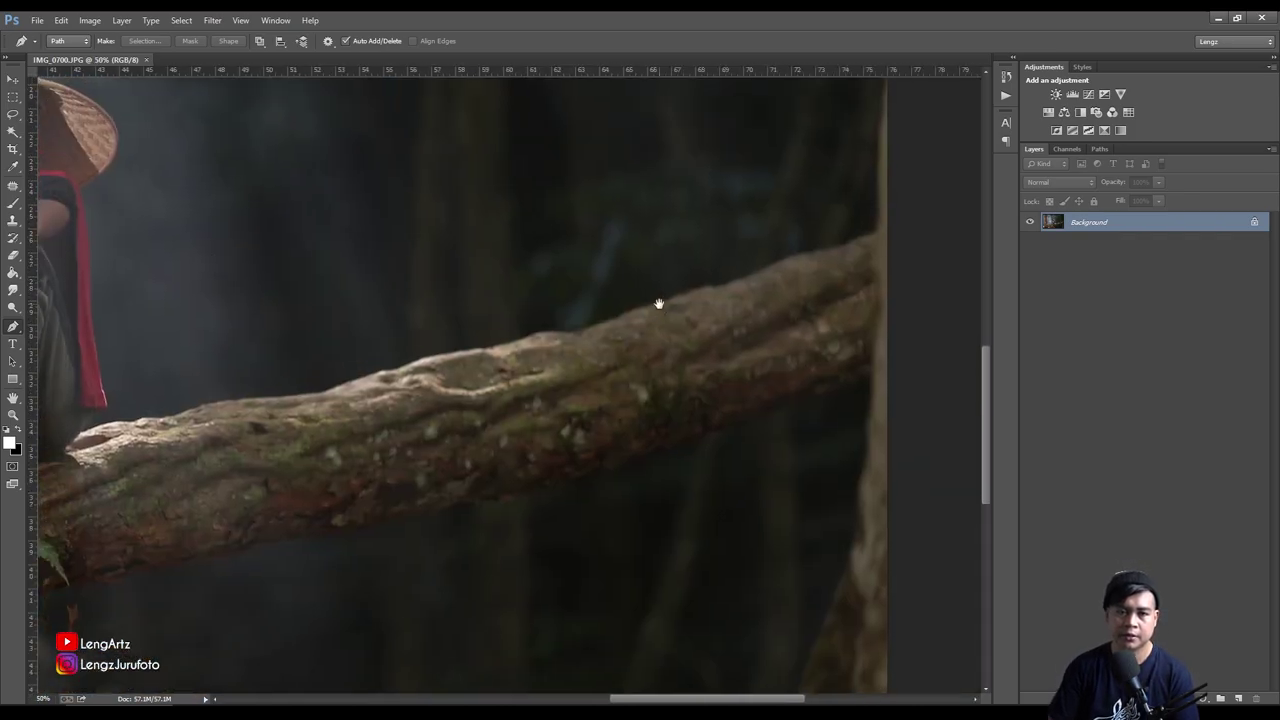
{"action": "left_click", "coordinate": [877, 233]}
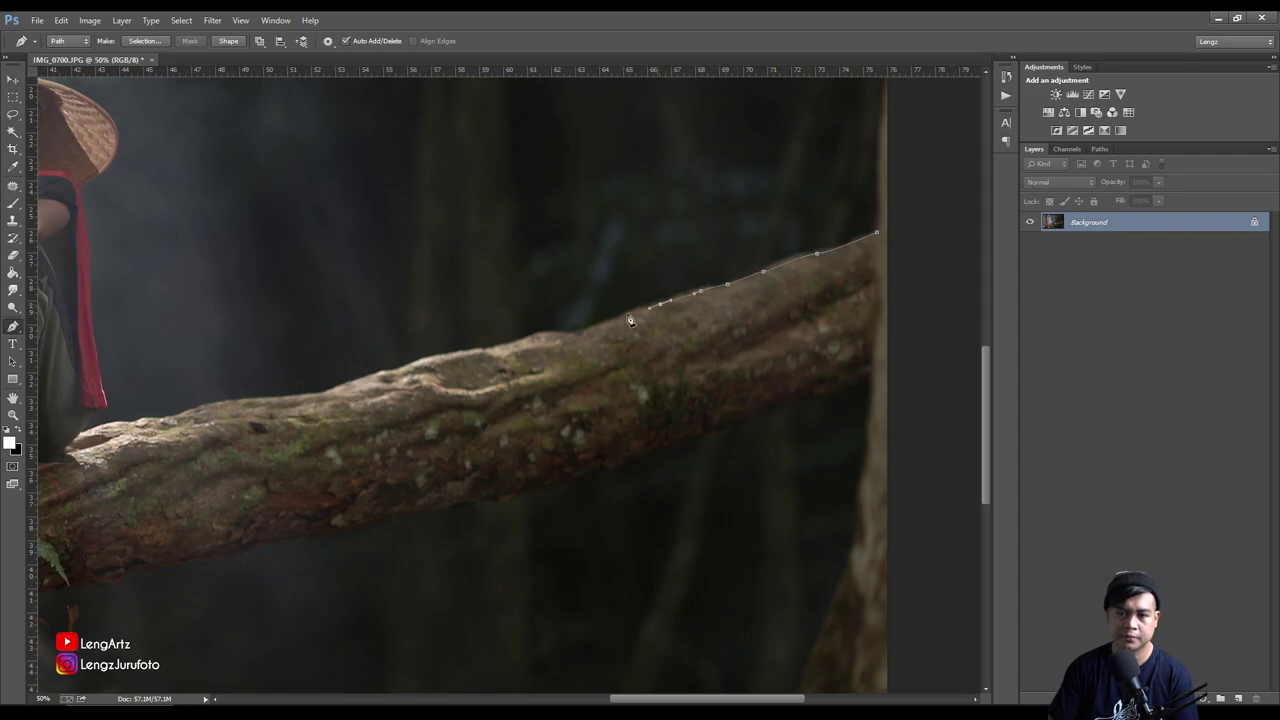
{"action": "left_click_drag", "start_coordinate": [603, 332], "coordinate": [669, 311]}
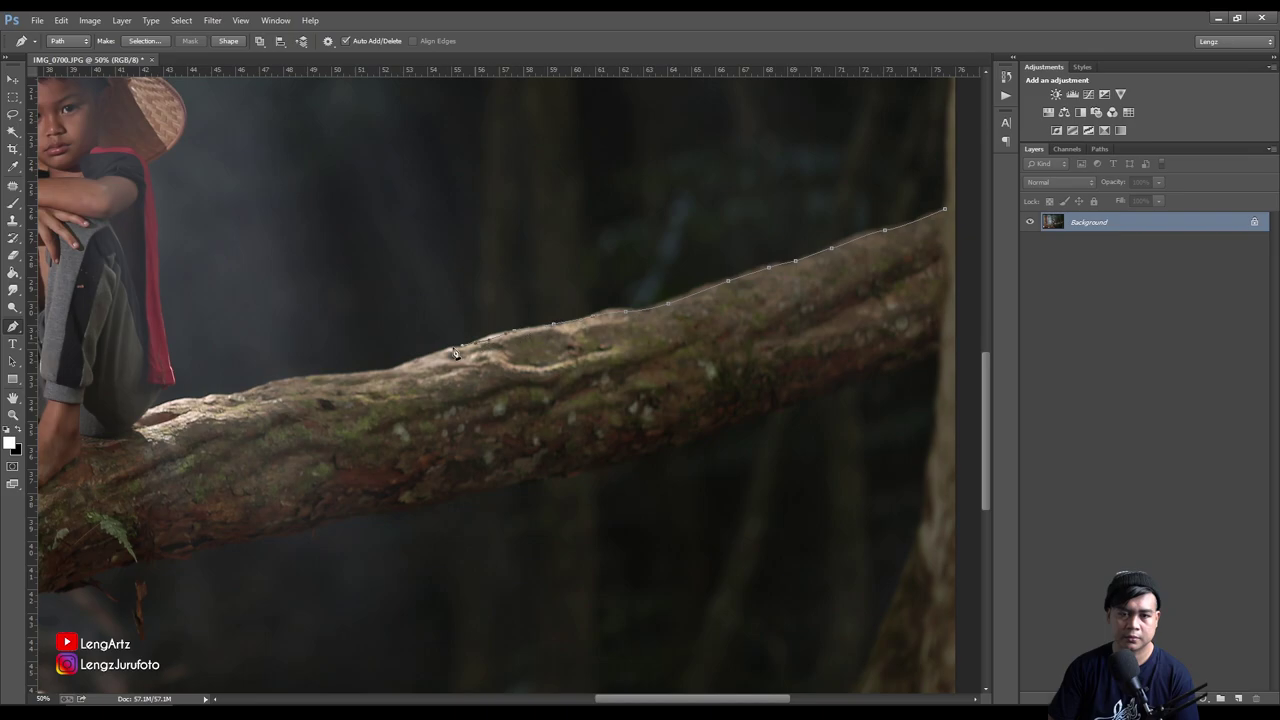
Trace the log's underside back to its right end and close the path
{"action": "left_click_drag", "start_coordinate": [432, 361], "coordinate": [562, 315]}
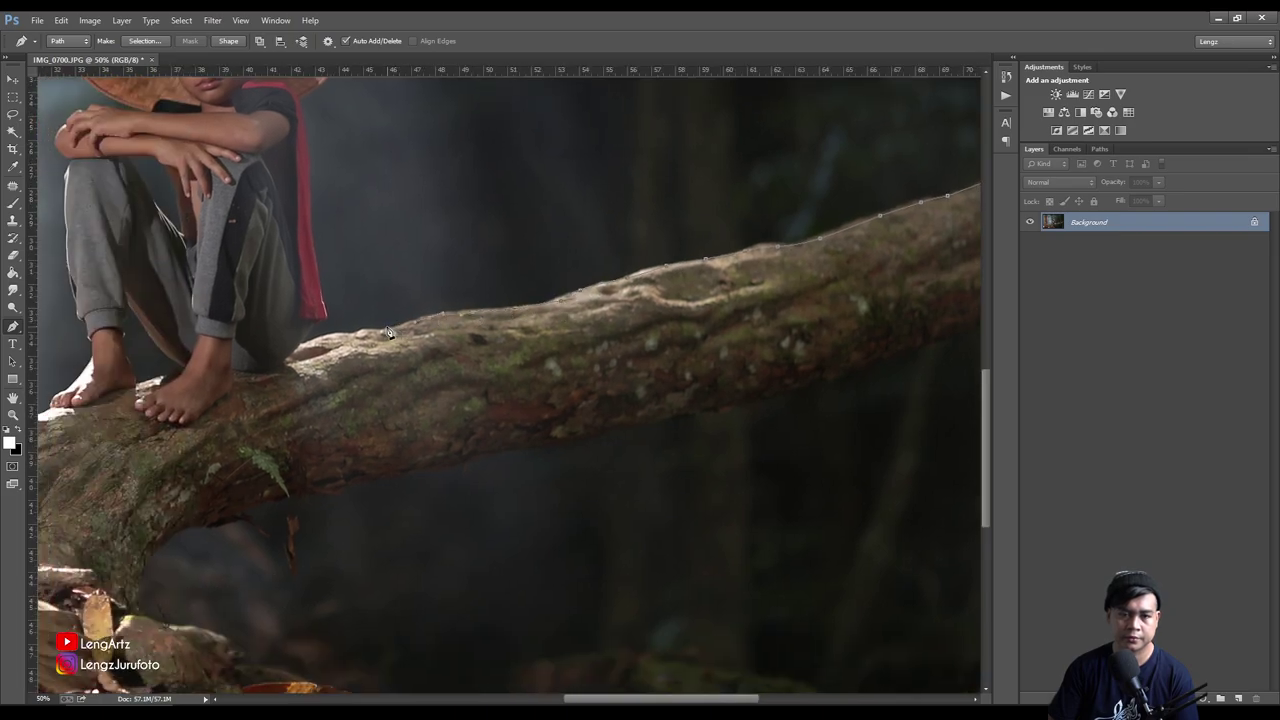
{"action": "scroll", "coordinate": [355, 336], "scroll_direction": "down", "scroll_amount": 4}
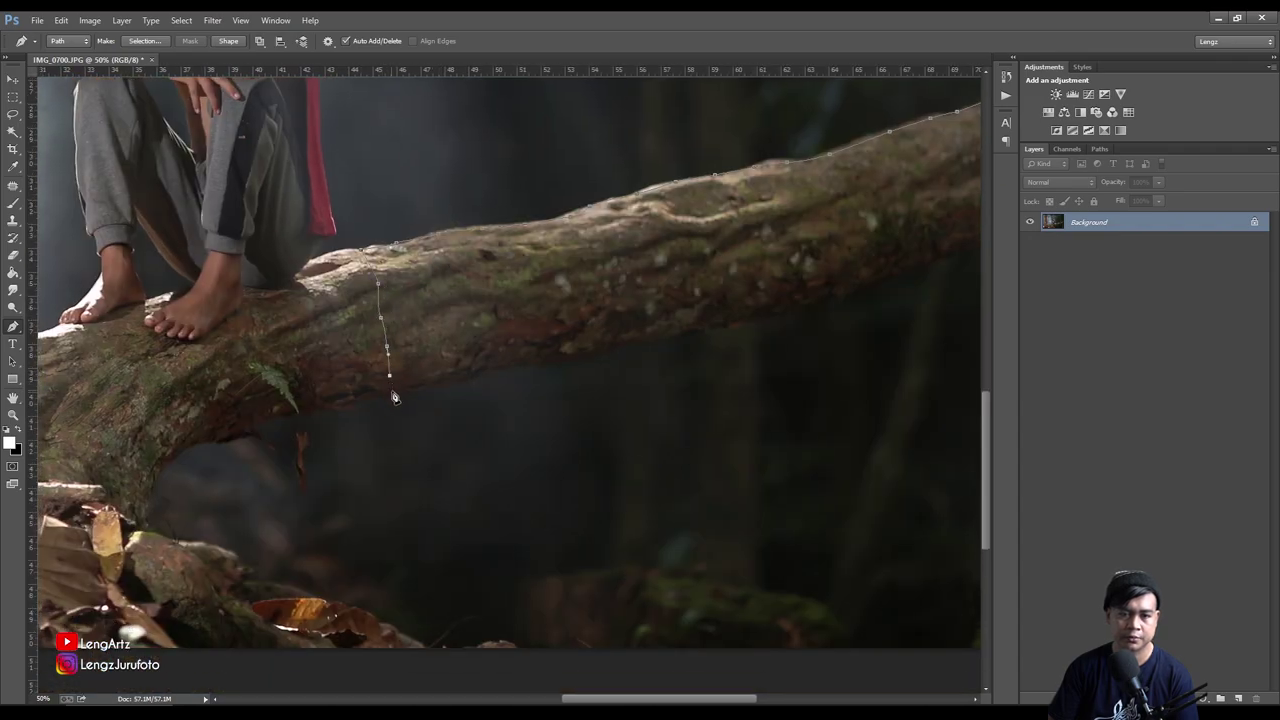
{"action": "left_click_drag", "start_coordinate": [535, 330], "coordinate": [434, 341]}
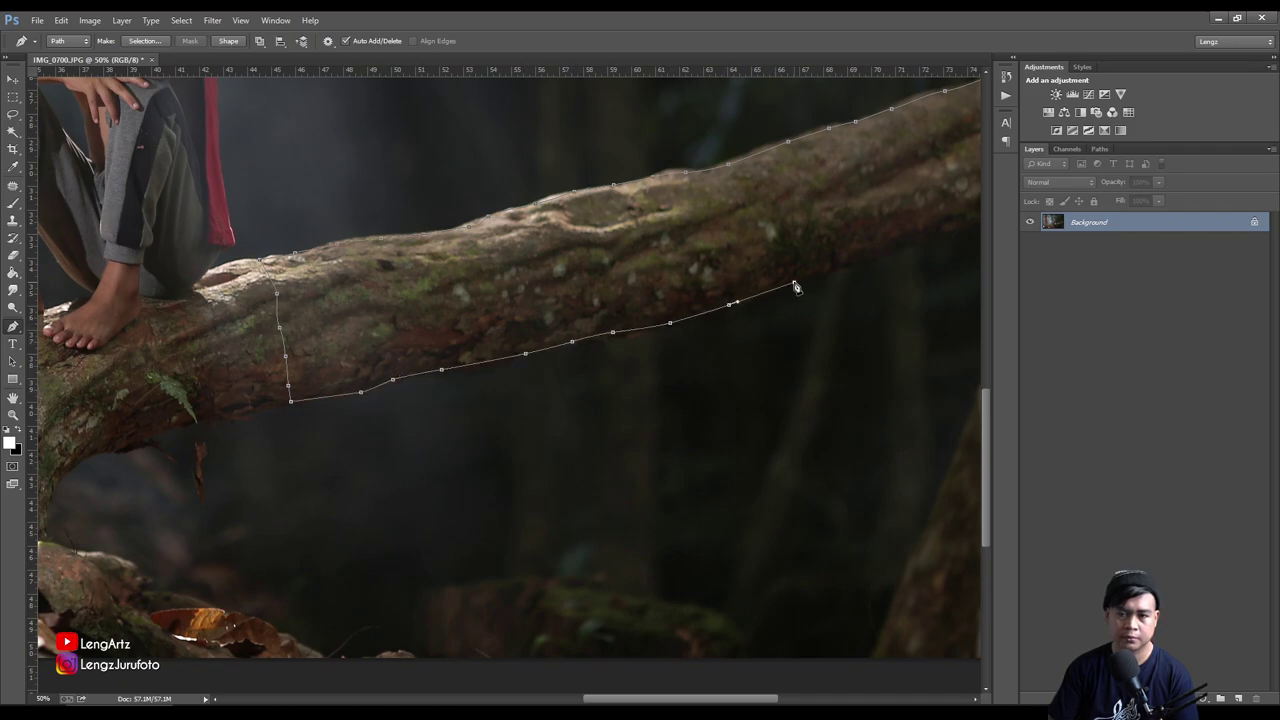
{"action": "mouse_move", "coordinate": [870, 258]}
{"action": "left_mouse_down"}
{"action": "mouse_move", "coordinate": [669, 357]}
{"action": "mouse_move", "coordinate": [679, 352]}
{"action": "left_mouse_up"}
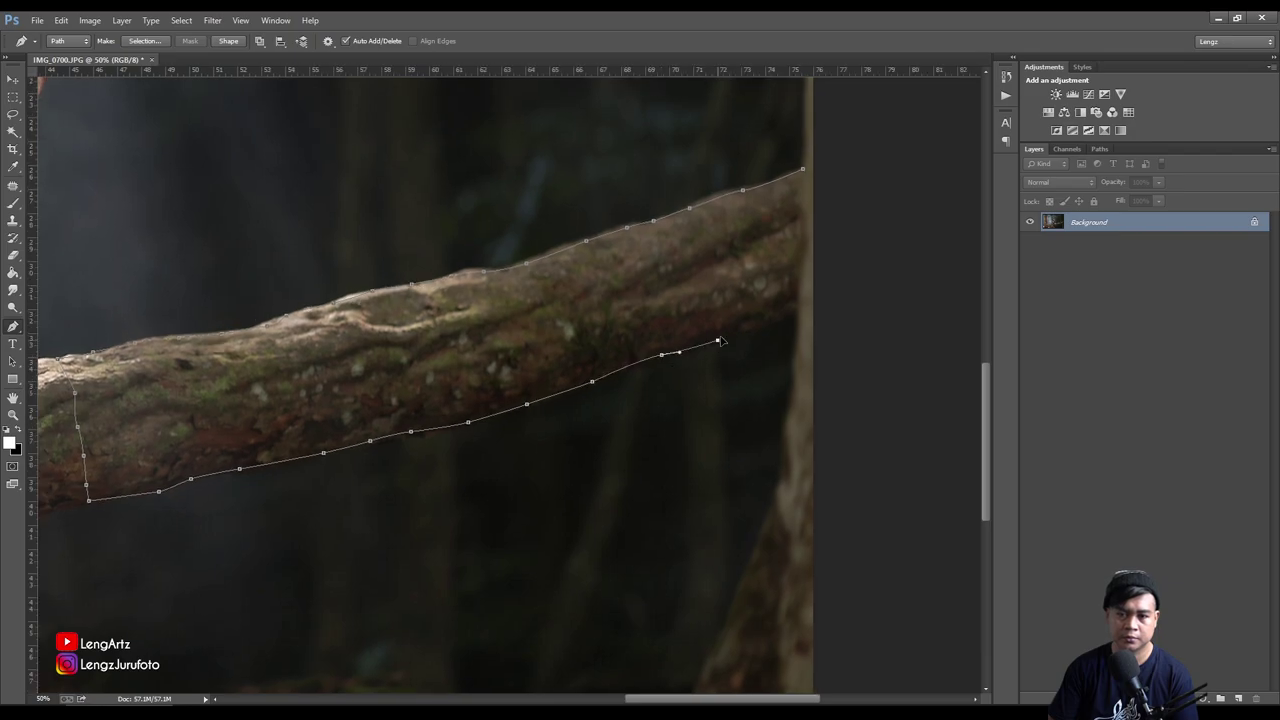
{"action": "left_click", "coordinate": [817, 162]}
{"action": "left_click", "coordinate": [816, 310]}
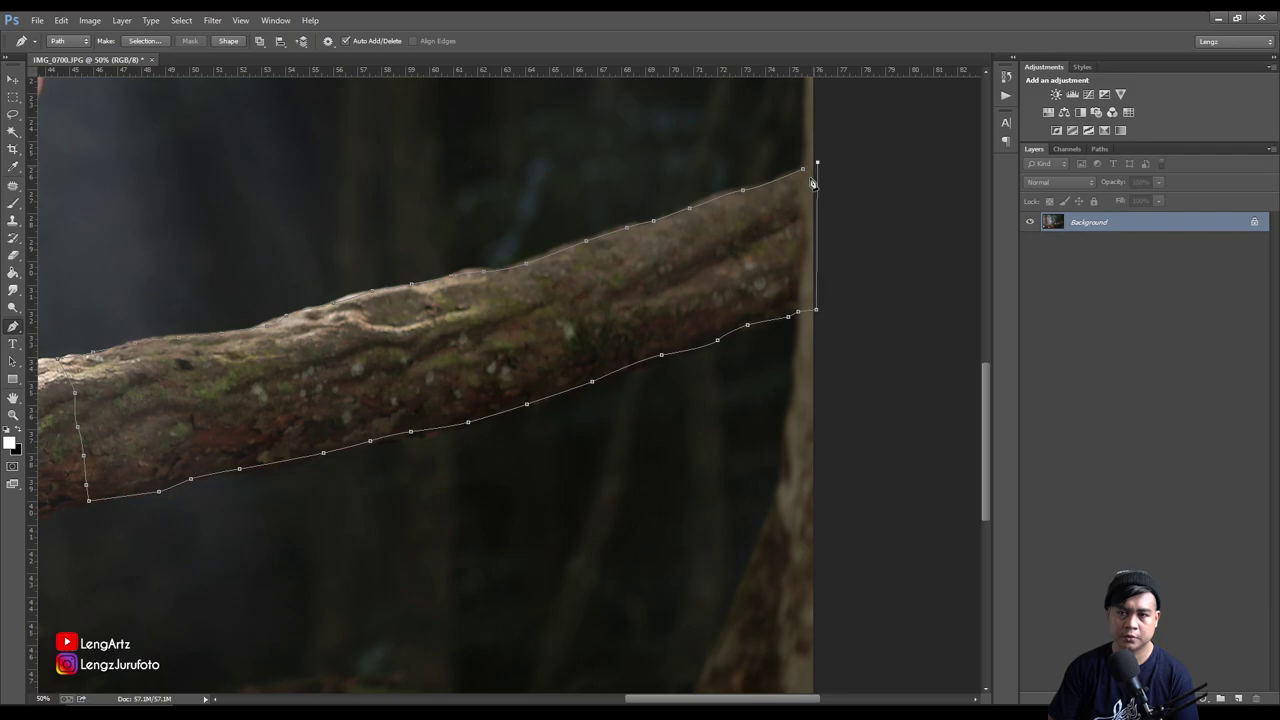
{"action": "right_click", "coordinate": [688, 266]}
Convert the log path to a selection, copy it to Layer 1, and check the cut-out
{"action": "left_click", "coordinate": [738, 327]}
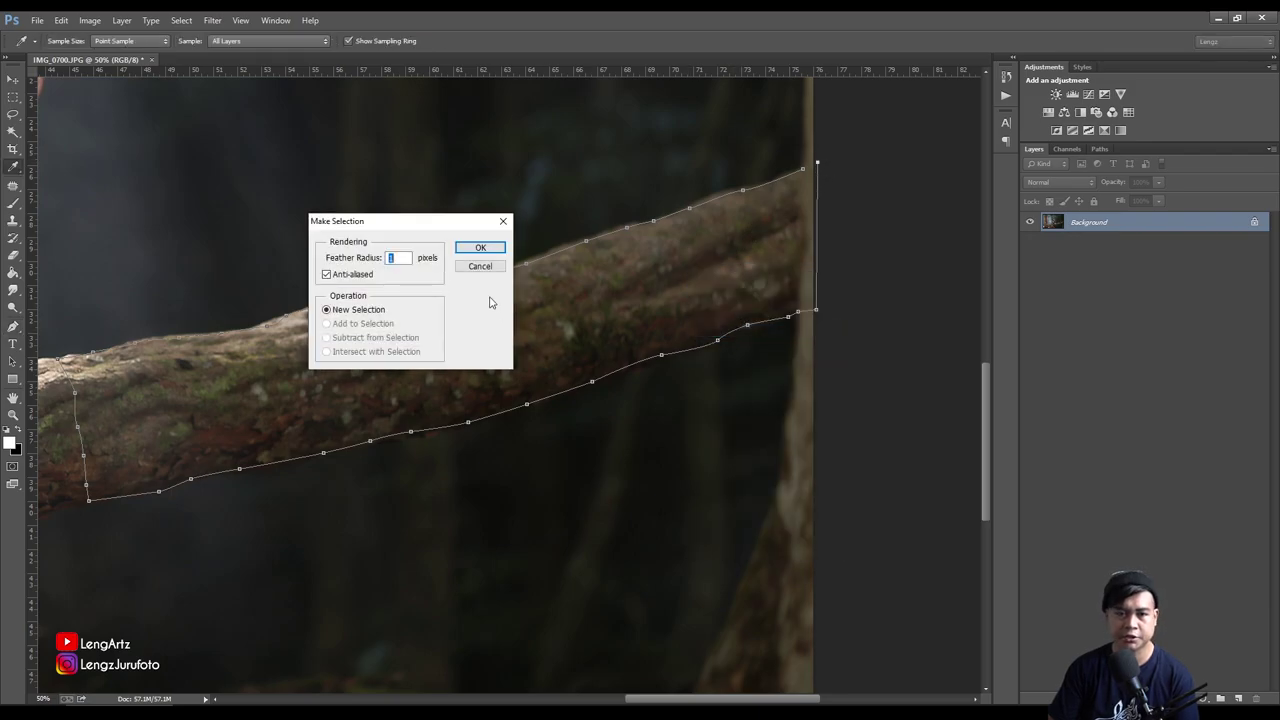
{"action": "left_click", "coordinate": [480, 248]}
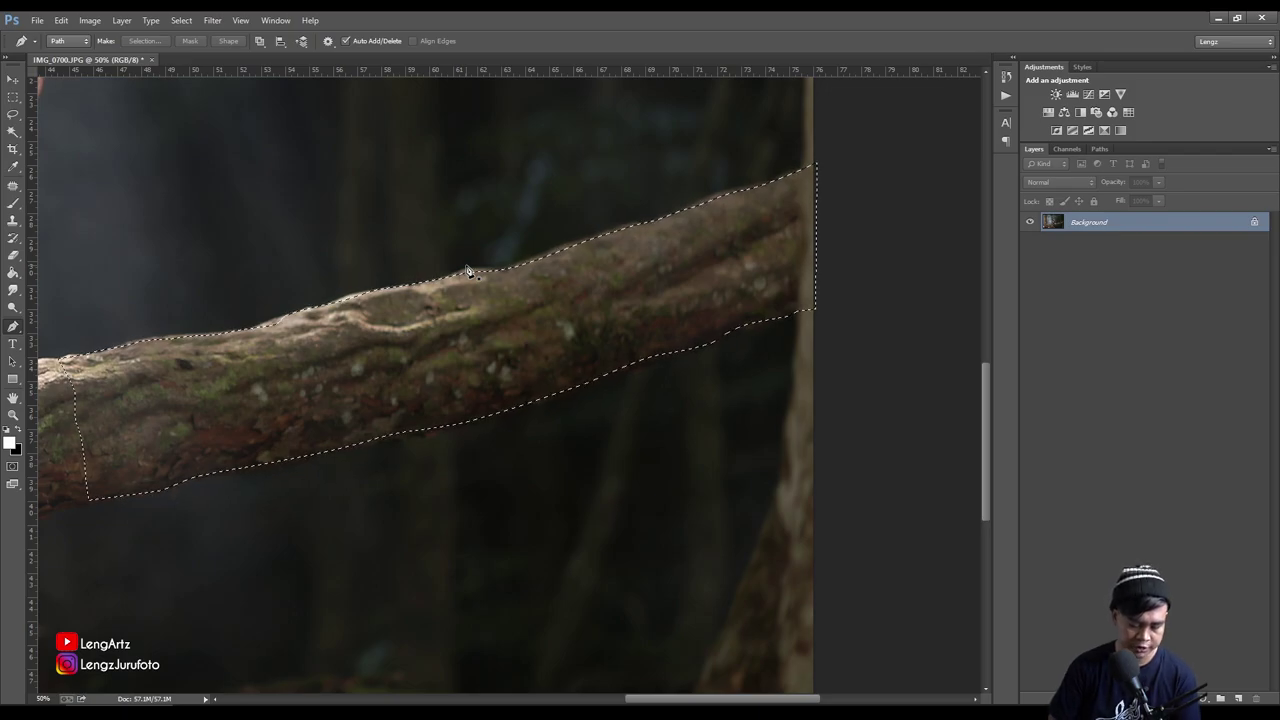
{"action": "key", "text": "ctrl+j"}
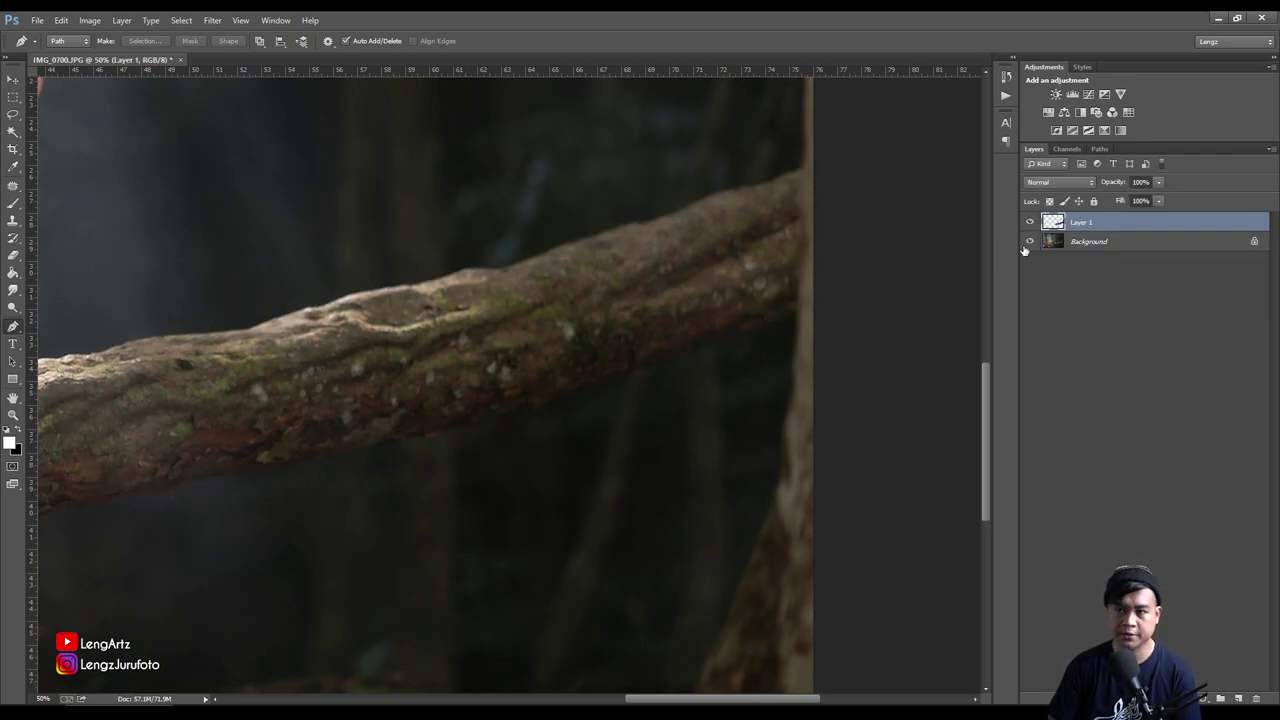
{"action": "left_click", "coordinate": [1030, 241]}
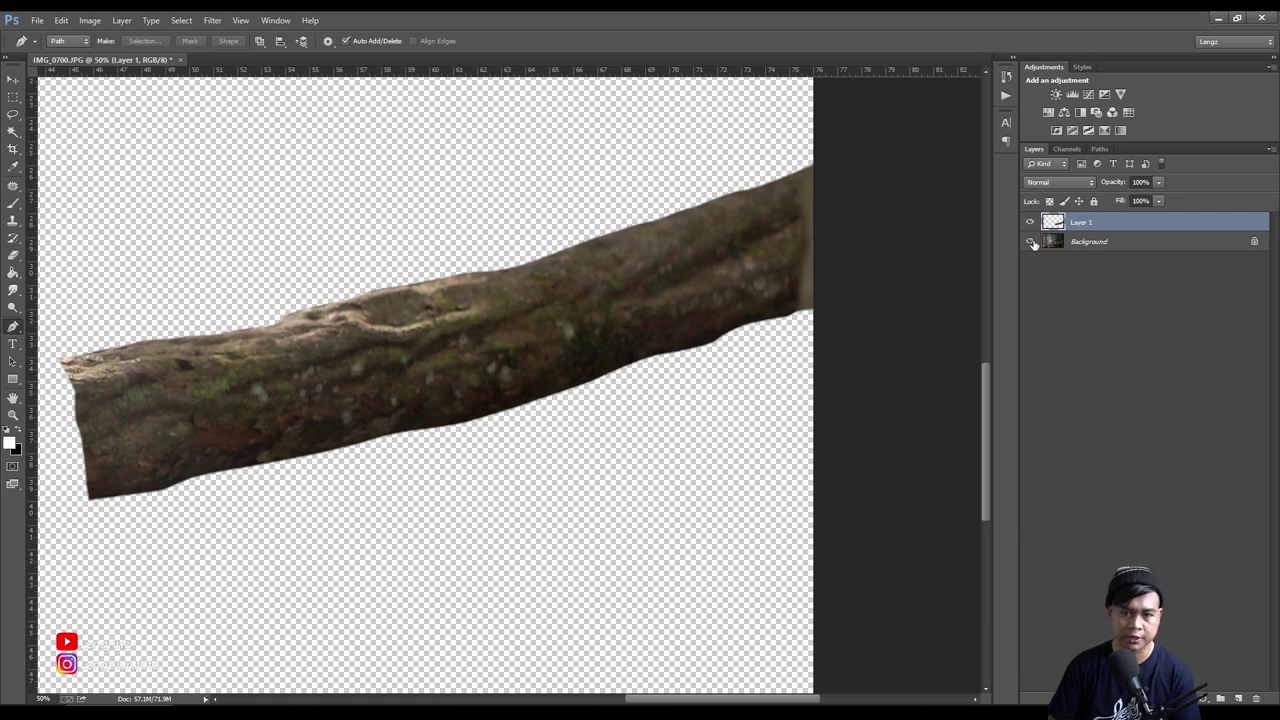
{"action": "left_click", "coordinate": [1030, 241]}
{"action": "key", "text": "ctrl+minus"}
{"action": "key", "text": "ctrl+minus"}
{"action": "key", "text": "ctrl+minus"}
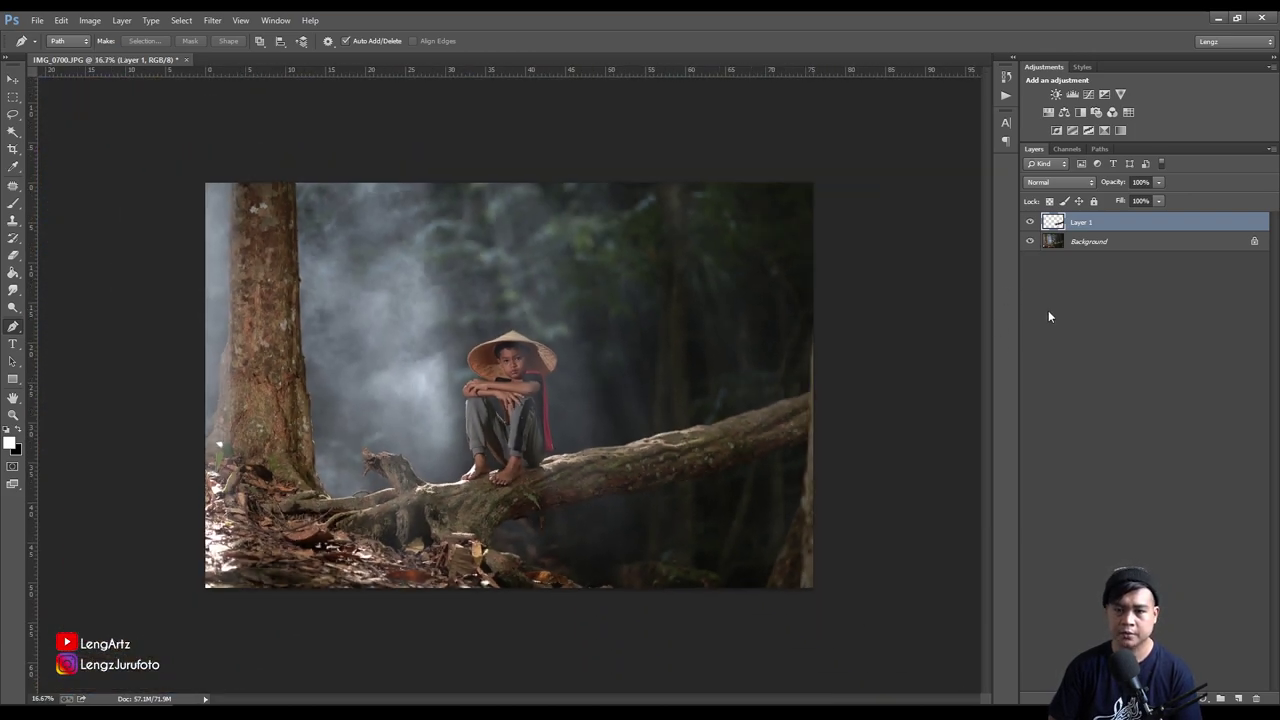
{"action": "key", "text": "ctrl+plus"}
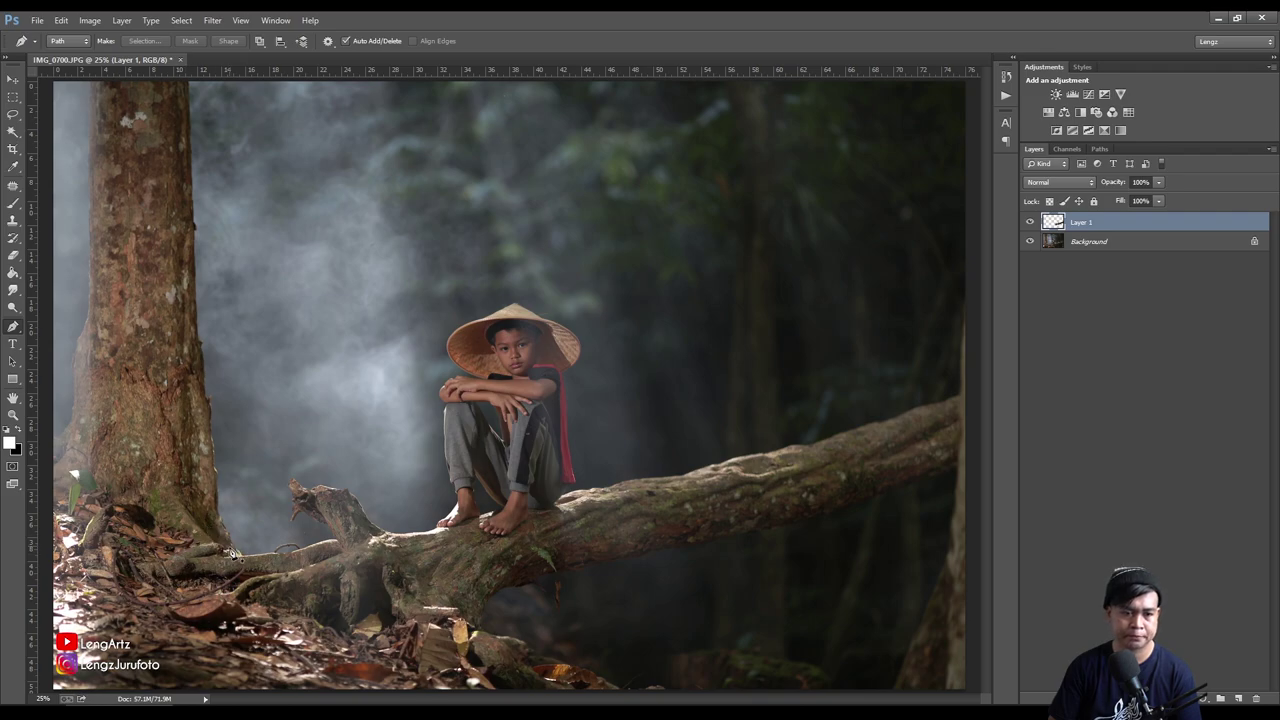
Trace the tall left tree trunk with the Pen tool and convert it to a selection
{"action": "left_click", "coordinate": [221, 522]}
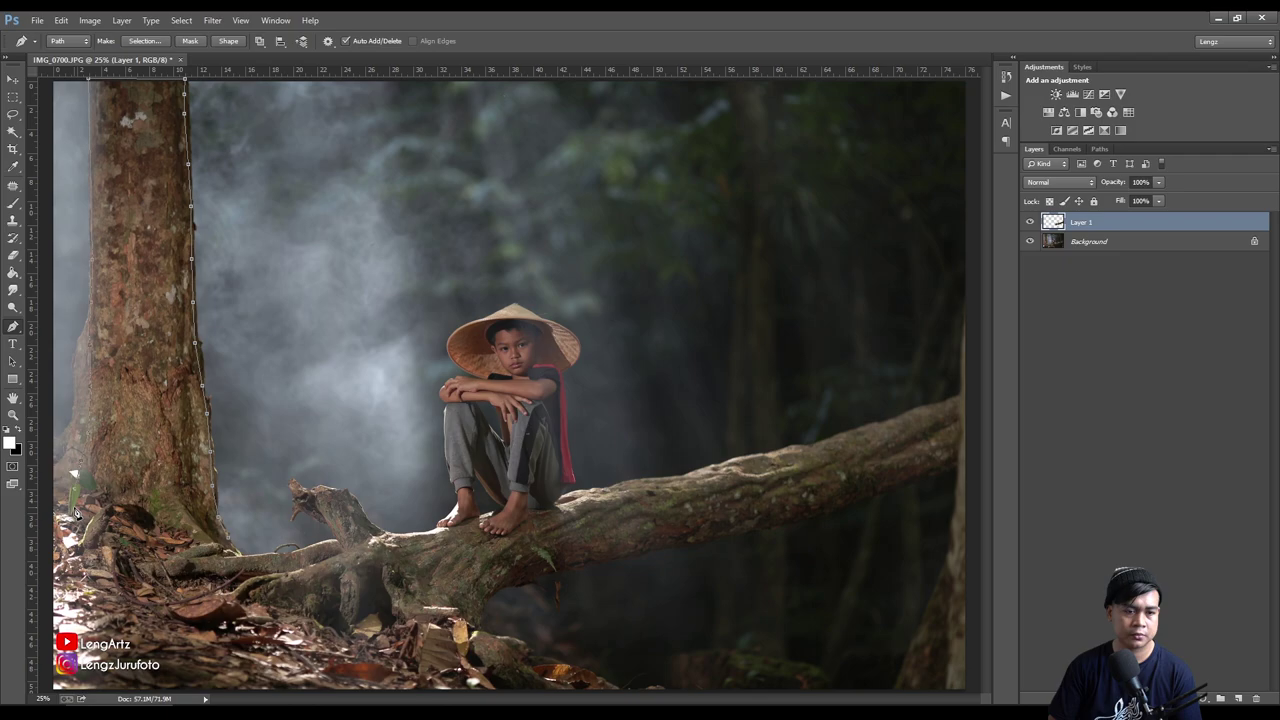
{"action": "right_click", "coordinate": [115, 294]}
{"action": "left_click", "coordinate": [160, 356]}
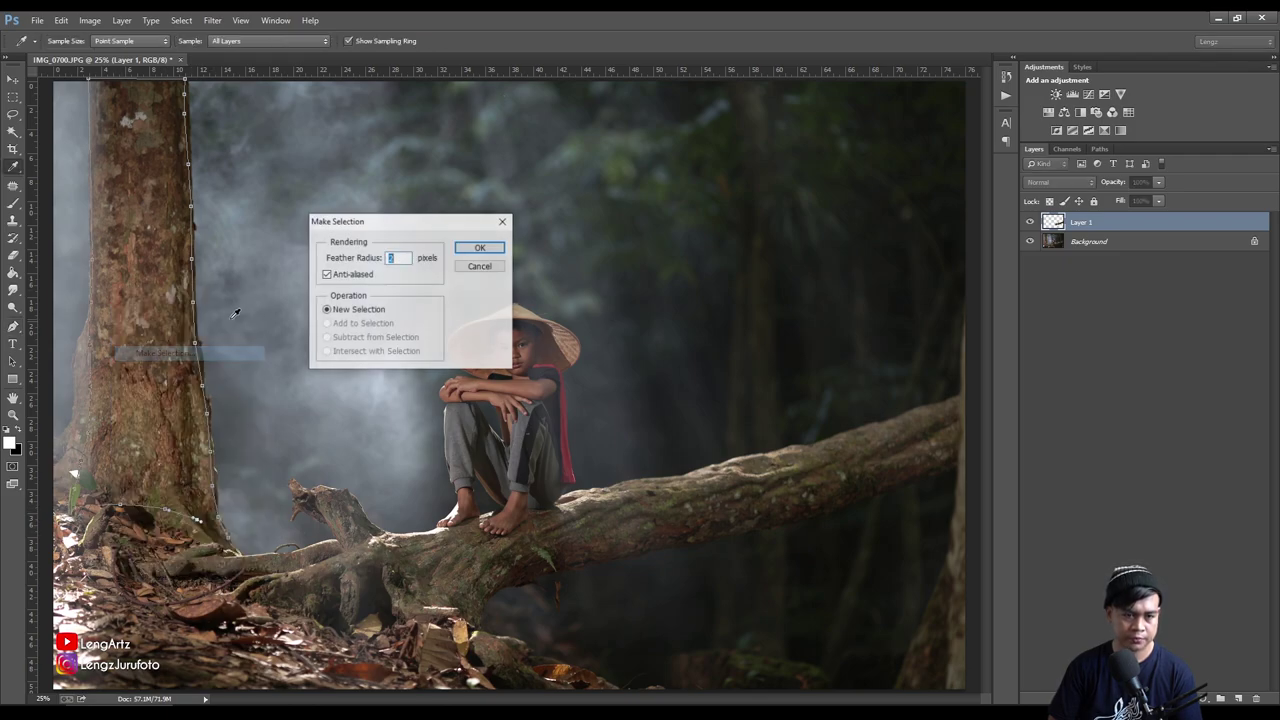
{"action": "left_click", "coordinate": [476, 248]}
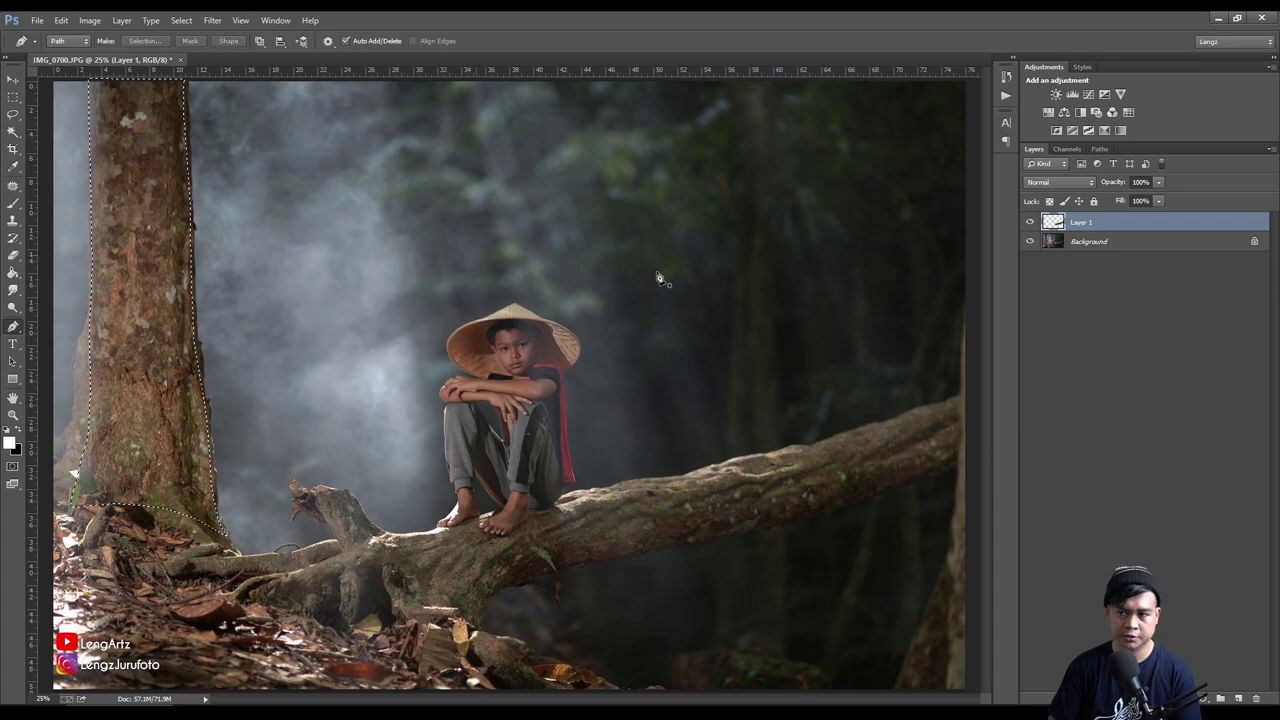
Copy the trunk from the Background onto Layer 2, then hide that layer after checking
{"action": "left_click", "coordinate": [1089, 240]}
{"action": "key", "text": "ctrl+j"}
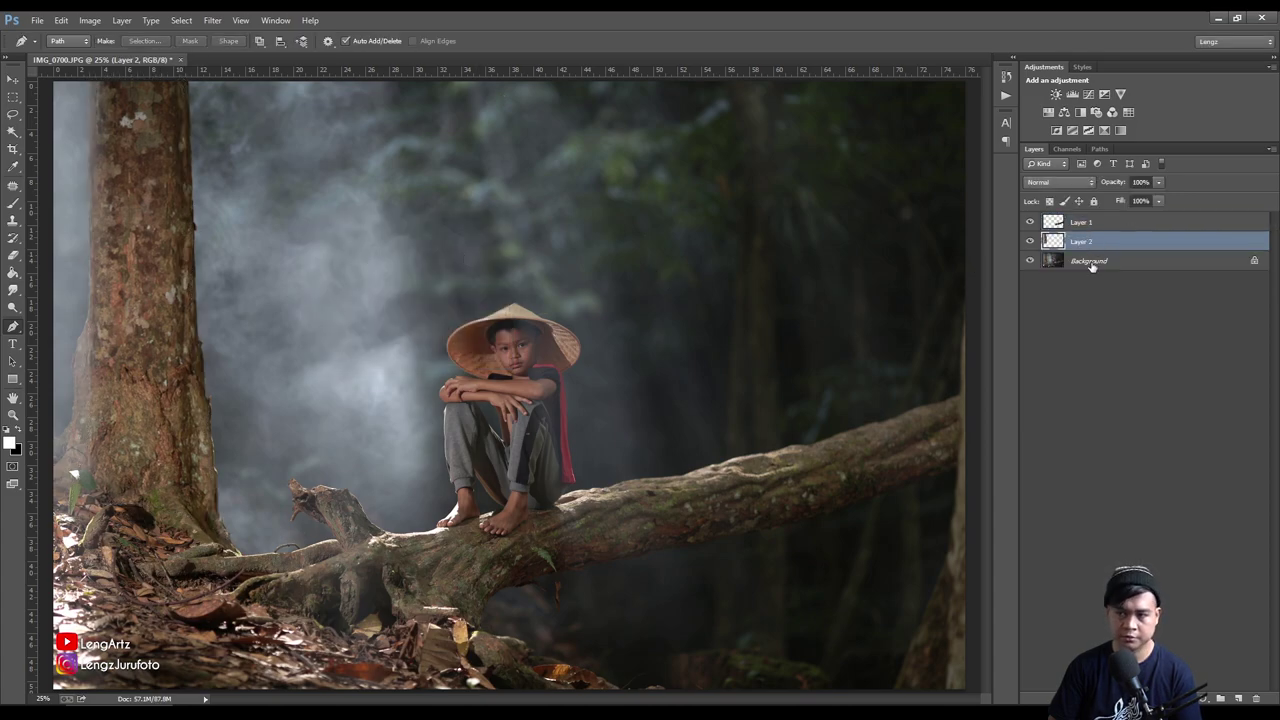
{"action": "left_click", "coordinate": [1030, 262]}
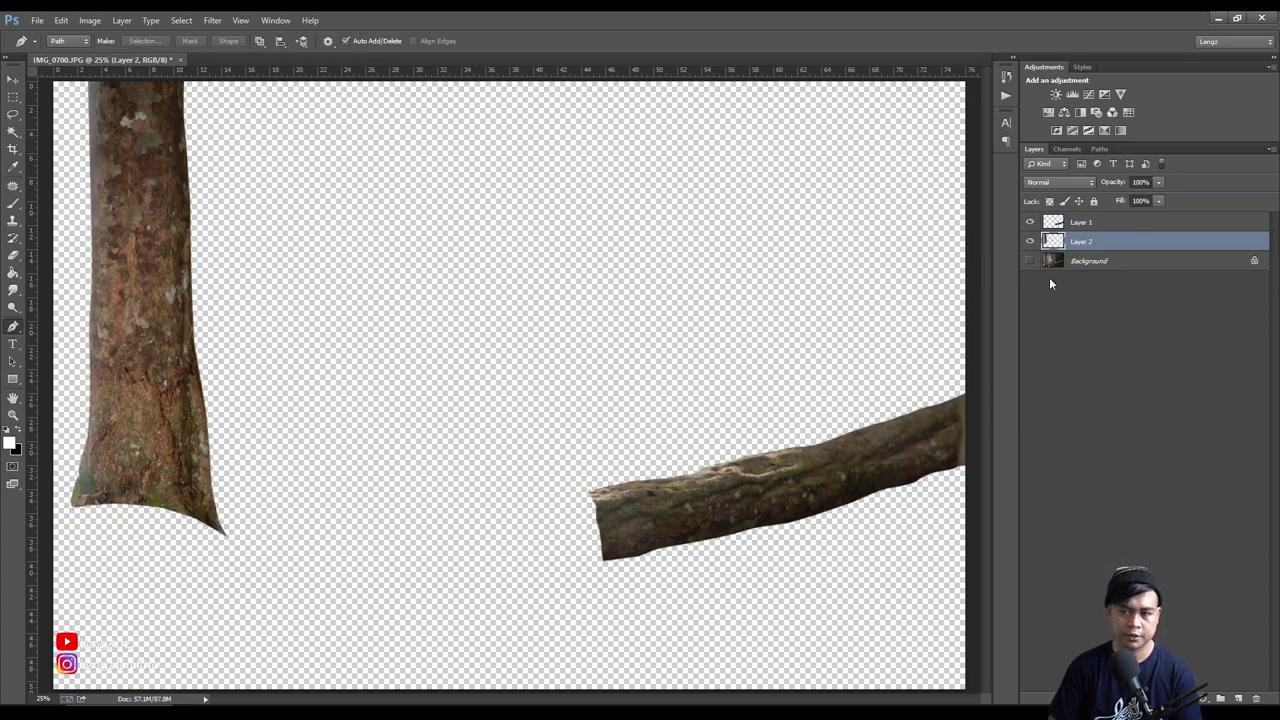
{"action": "left_click", "coordinate": [1030, 260]}
{"action": "key", "text": "ctrl+minus"}
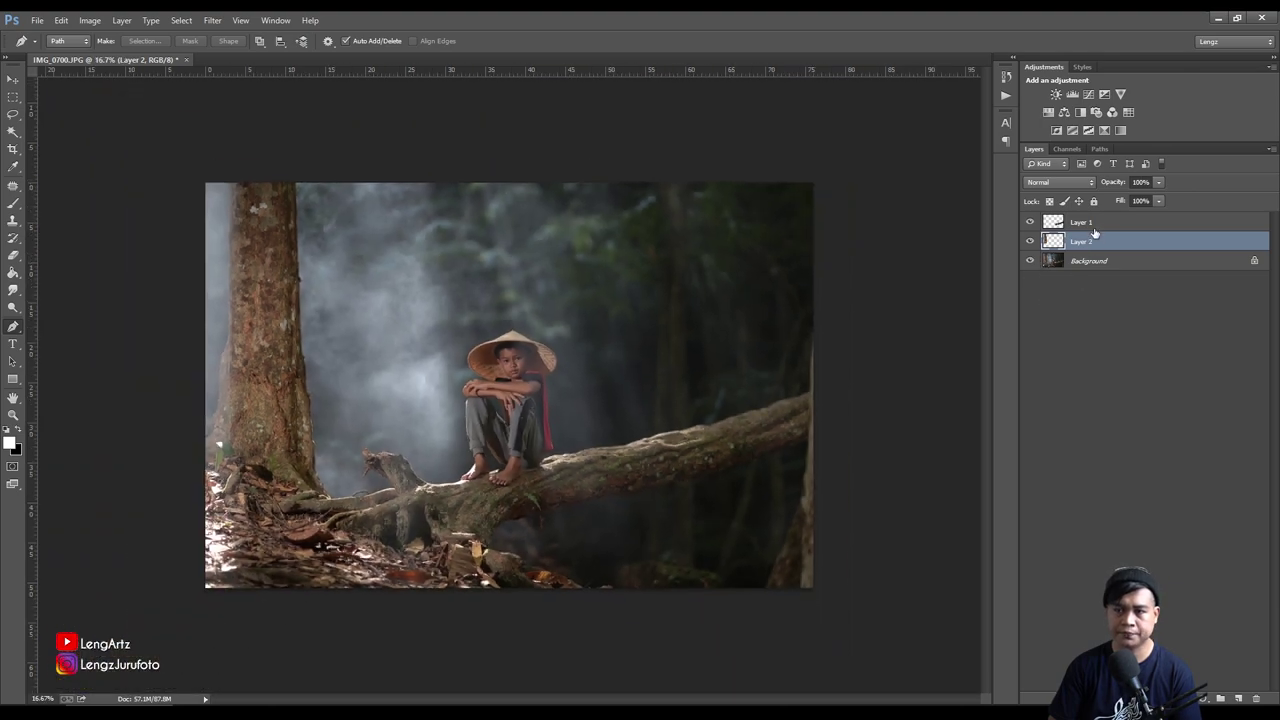
{"action": "left_click", "coordinate": [1030, 241]}
Duplicate Layer 1, flip the copy horizontally, and move and tilt it into the lower foreground
{"action": "left_click", "coordinate": [1080, 224]}
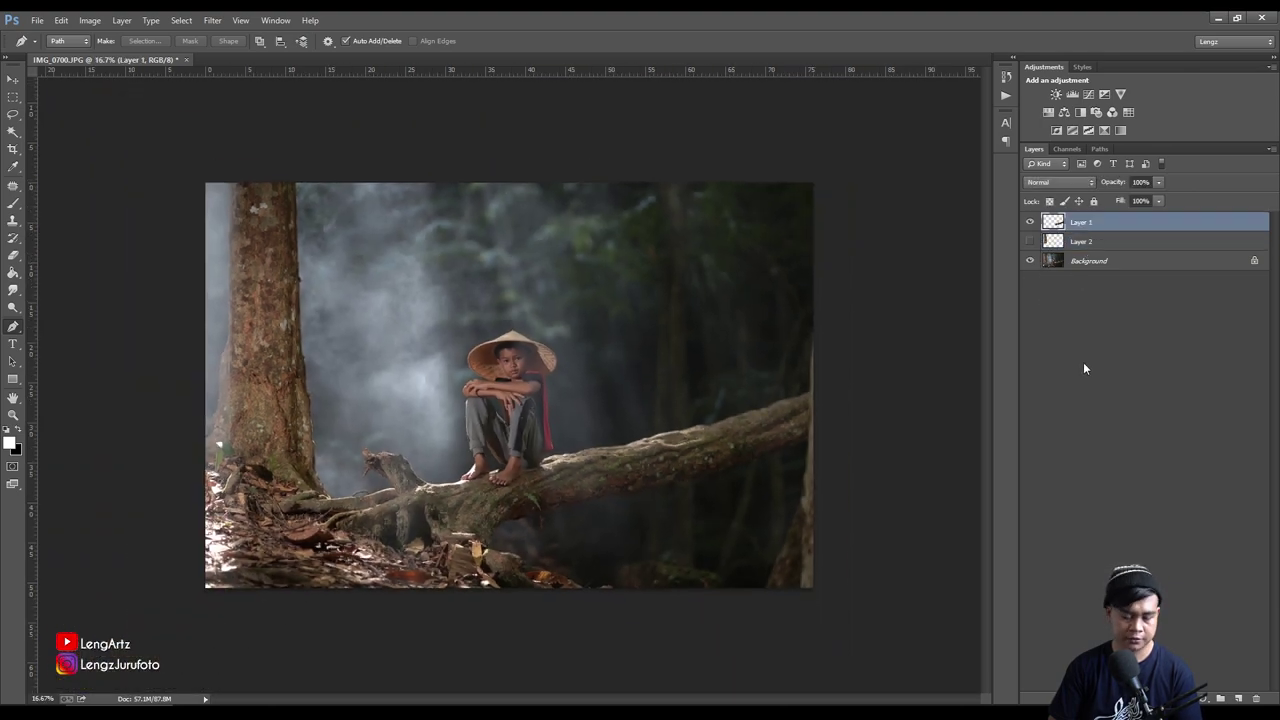
{"action": "key", "text": "ctrl+j"}
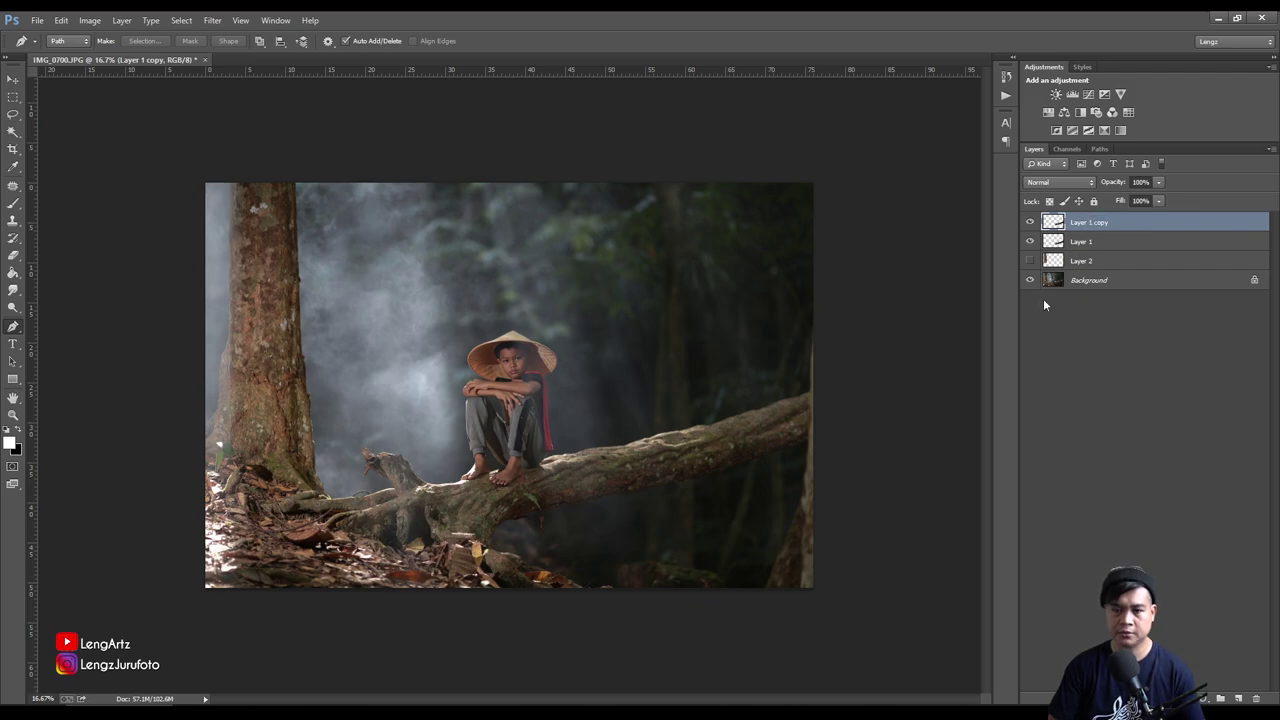
{"action": "key", "text": "ctrl+t"}
{"action": "right_click", "coordinate": [740, 449]}
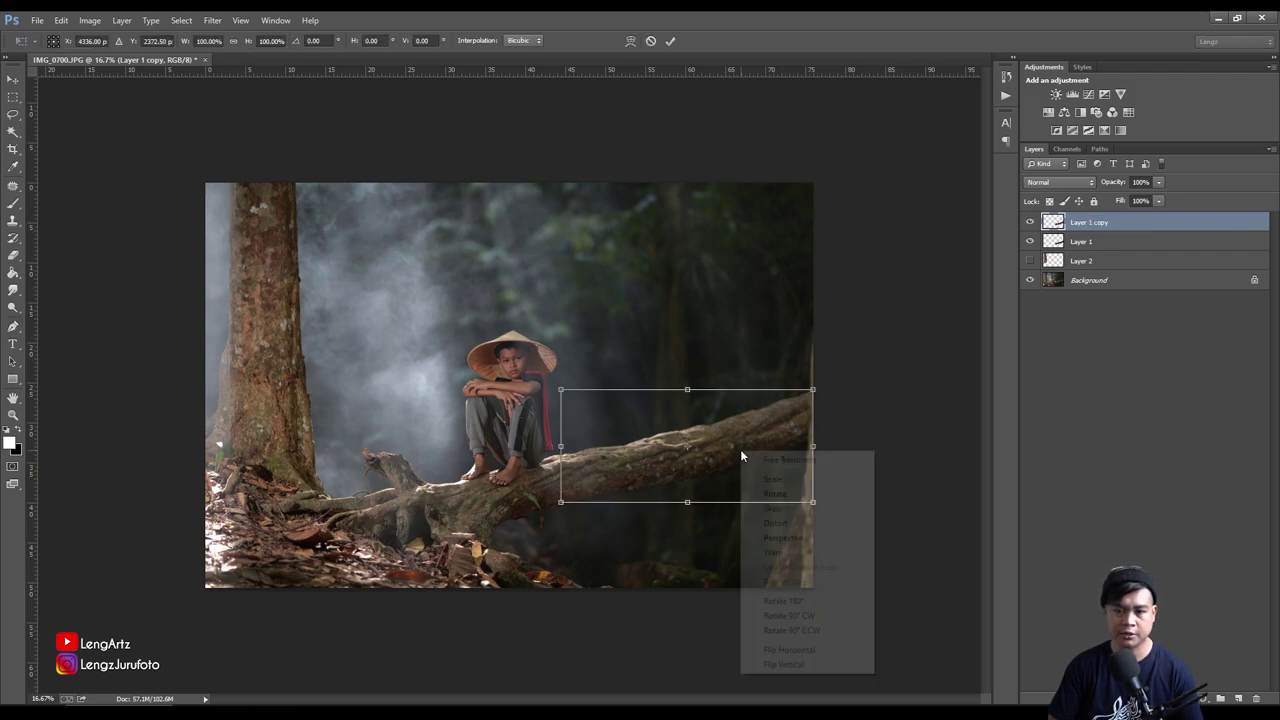
{"action": "left_click", "coordinate": [805, 650]}
{"action": "mouse_move", "coordinate": [771, 471]}
{"action": "left_mouse_down"}
{"action": "mouse_move", "coordinate": [386, 503]}
{"action": "mouse_move", "coordinate": [705, 640]}
{"action": "left_mouse_up"}
{"action": "left_click_drag", "start_coordinate": [638, 582], "coordinate": [616, 617]}
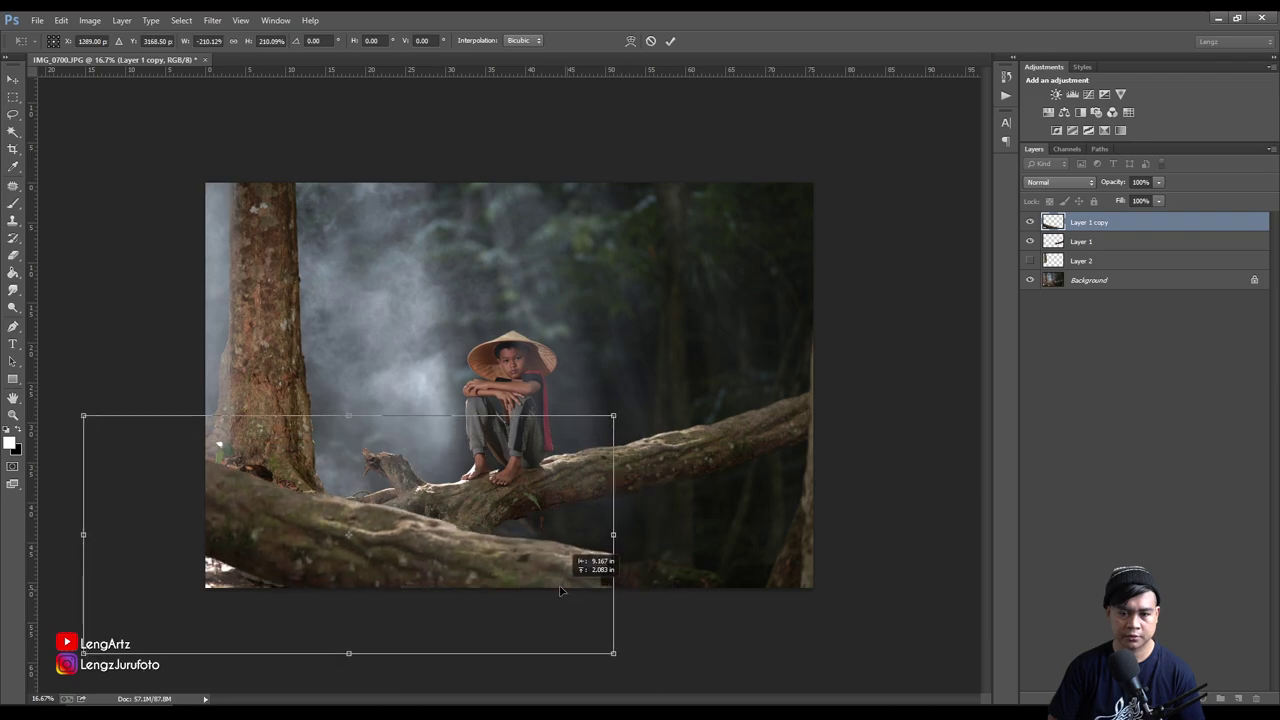
{"action": "left_click_drag", "start_coordinate": [616, 617], "coordinate": [576, 583]}
{"action": "left_click_drag", "start_coordinate": [695, 605], "coordinate": [603, 575]}
Warp the Layer 1 copy's mesh so the log curves across the bottom, then apply
{"action": "right_click", "coordinate": [553, 520]}
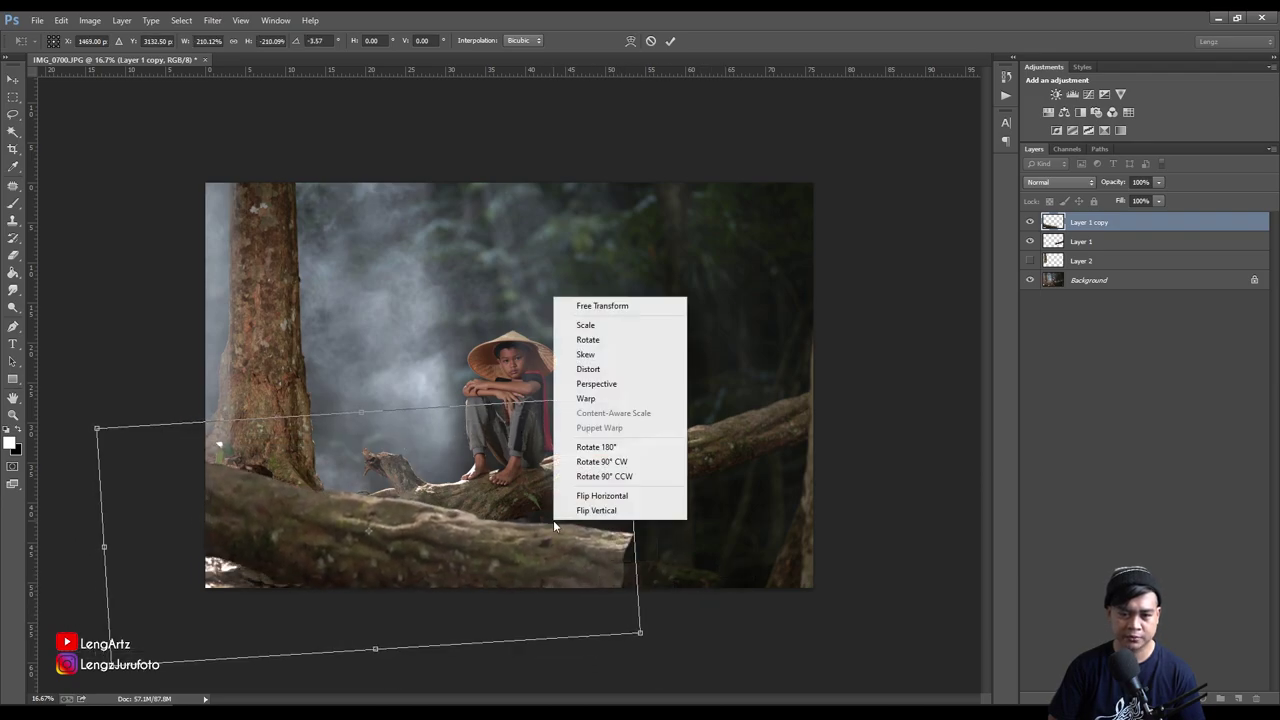
{"action": "left_click", "coordinate": [586, 398]}
{"action": "left_click_drag", "start_coordinate": [634, 597], "coordinate": [665, 632]}
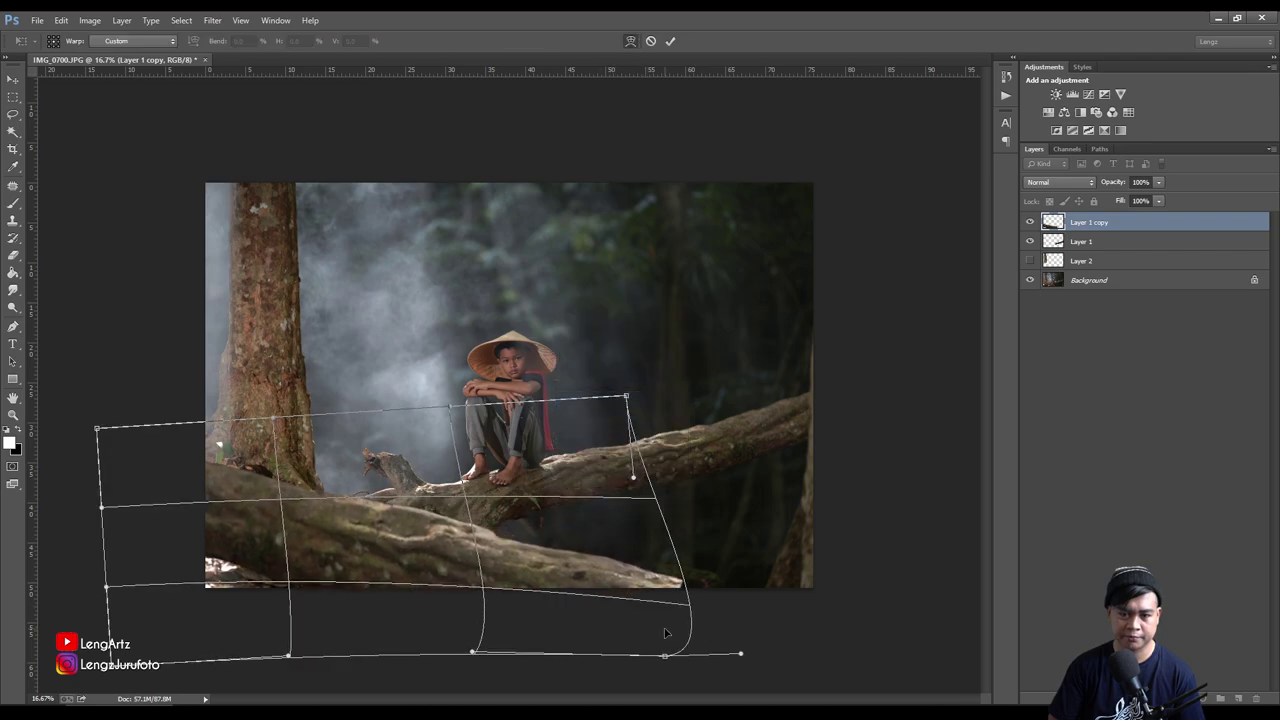
{"action": "left_click_drag", "start_coordinate": [210, 583], "coordinate": [145, 511]}
{"action": "left_click_drag", "start_coordinate": [186, 585], "coordinate": [187, 592]}
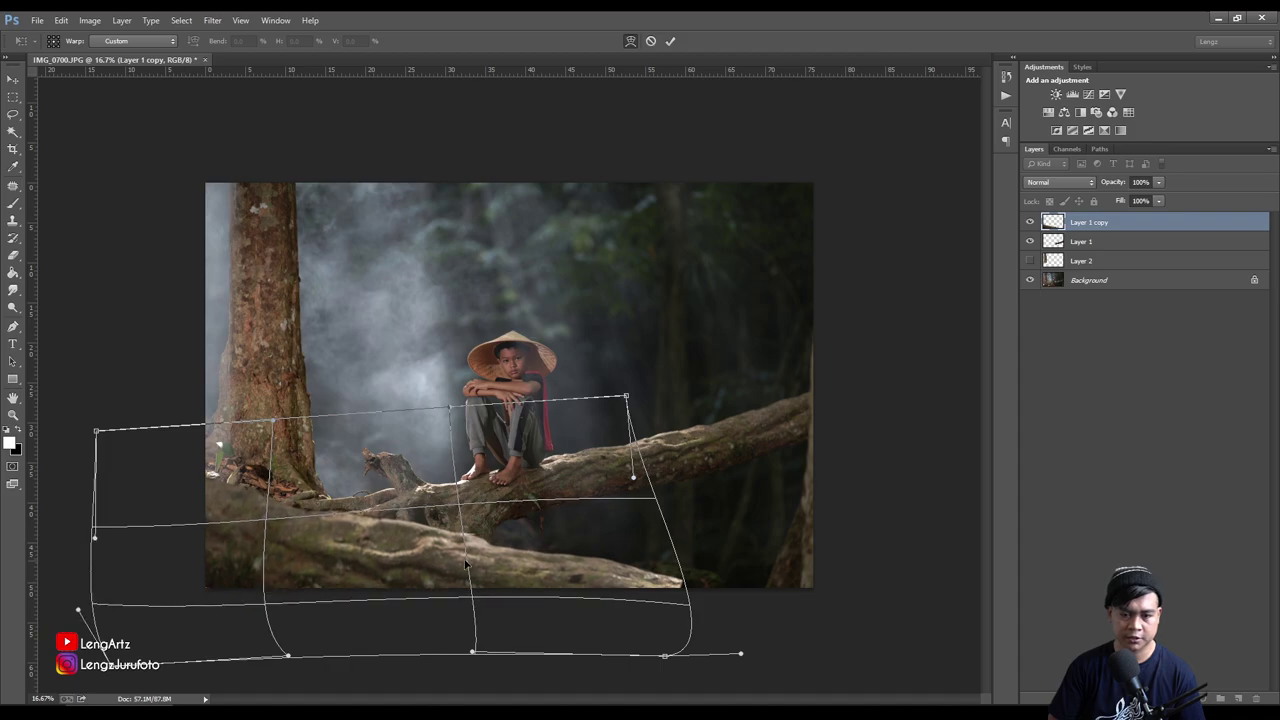
{"action": "left_click_drag", "start_coordinate": [471, 563], "coordinate": [483, 548]}
{"action": "left_click_drag", "start_coordinate": [676, 592], "coordinate": [688, 612]}
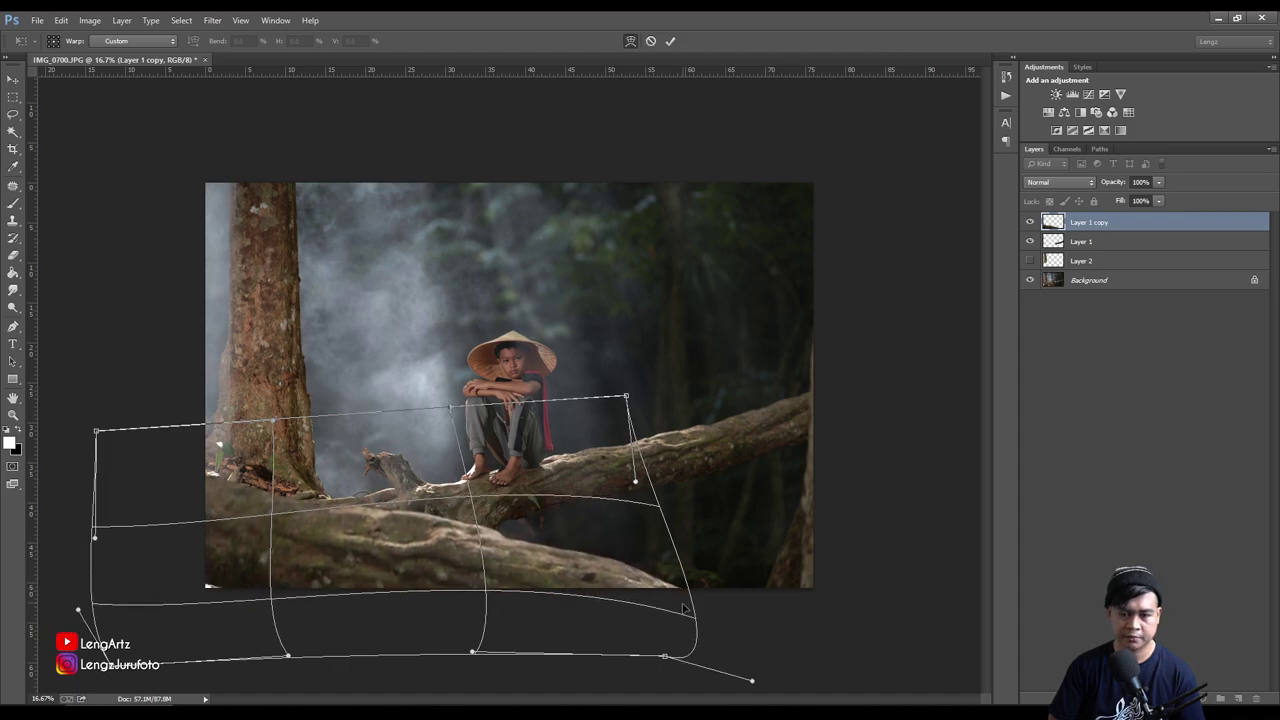
{"action": "left_click_drag", "start_coordinate": [181, 574], "coordinate": [177, 591]}
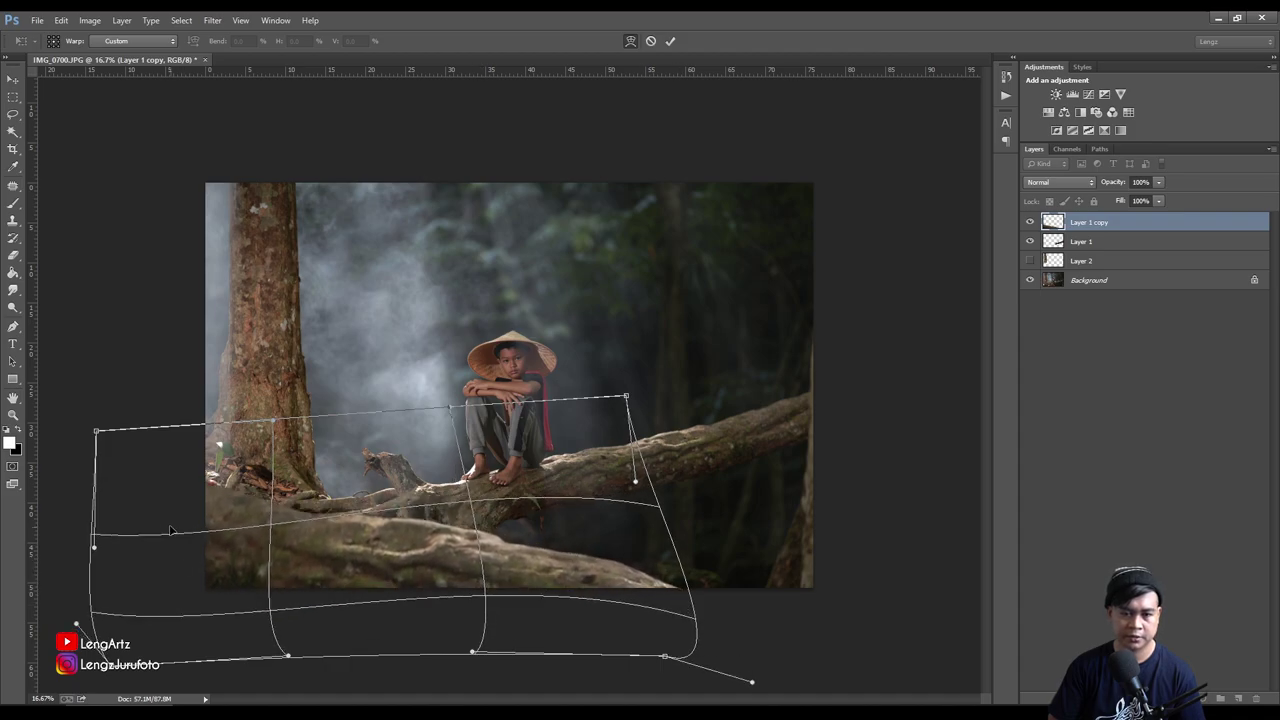
{"action": "key", "text": "p"}
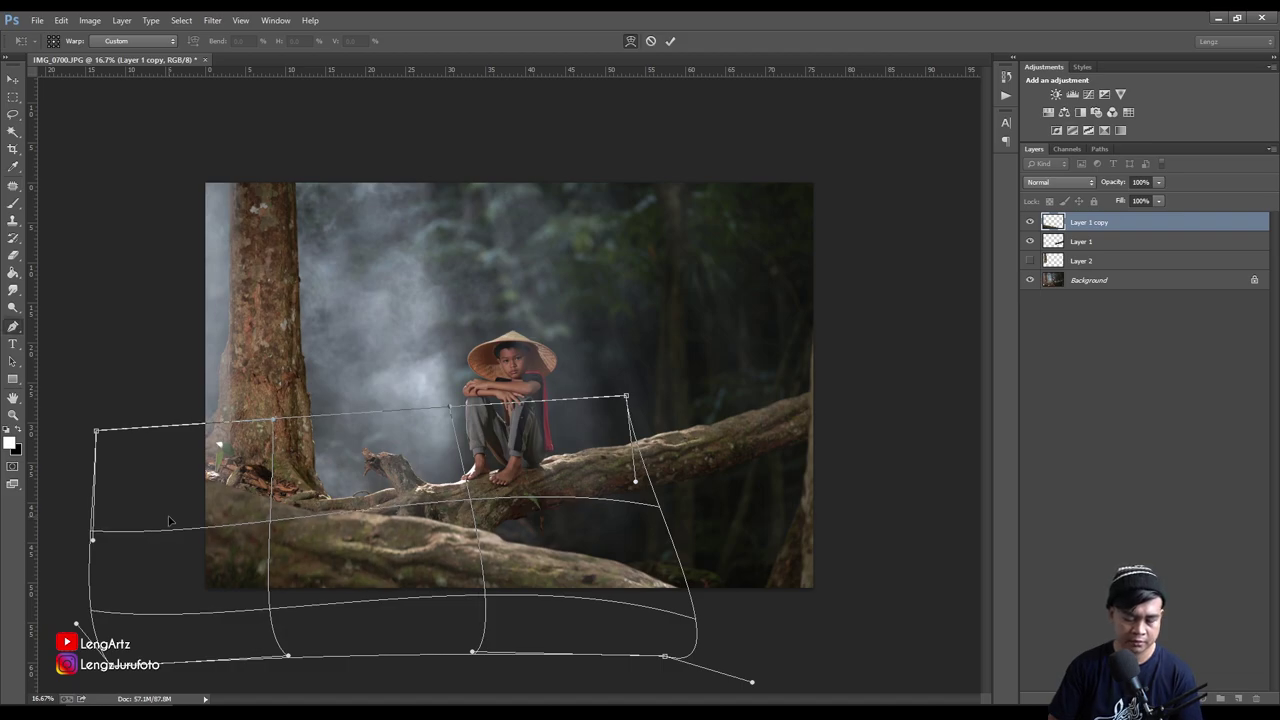
{"action": "left_click", "coordinate": [1101, 327]}
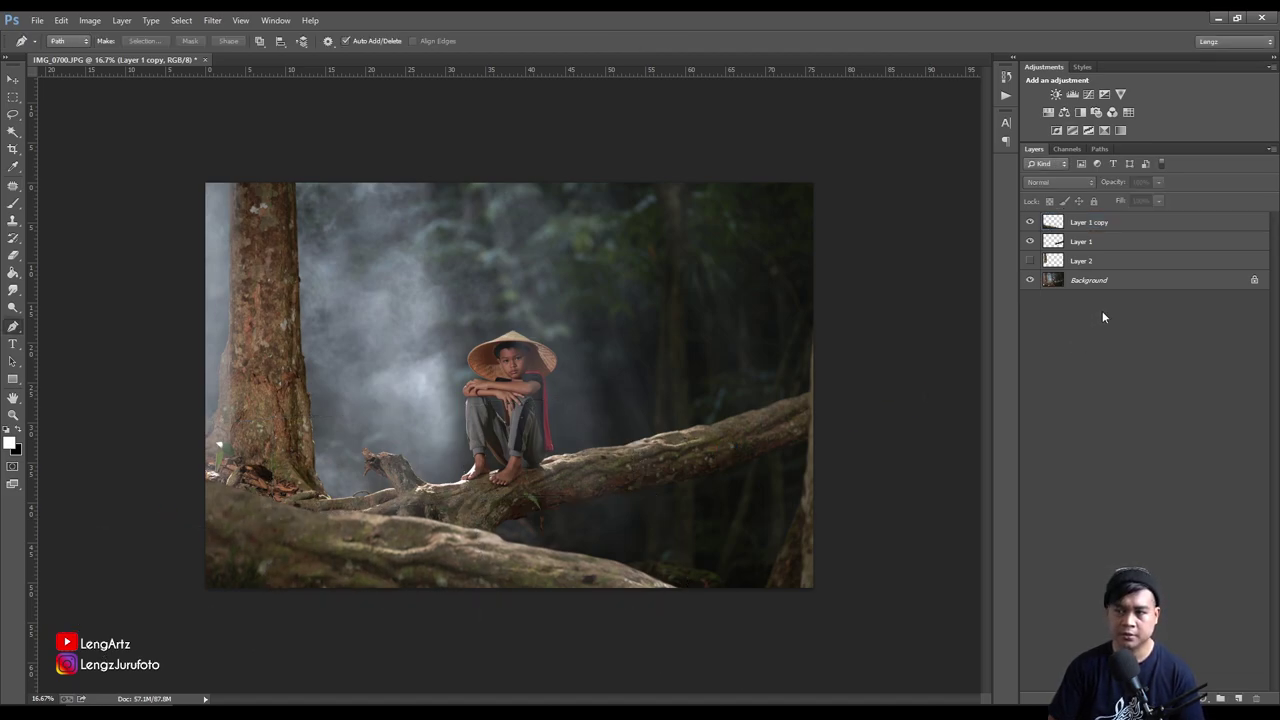
Duplicate Layer 1 again, move it down, and enlarge it to about 165%
{"action": "left_click", "coordinate": [1100, 242]}
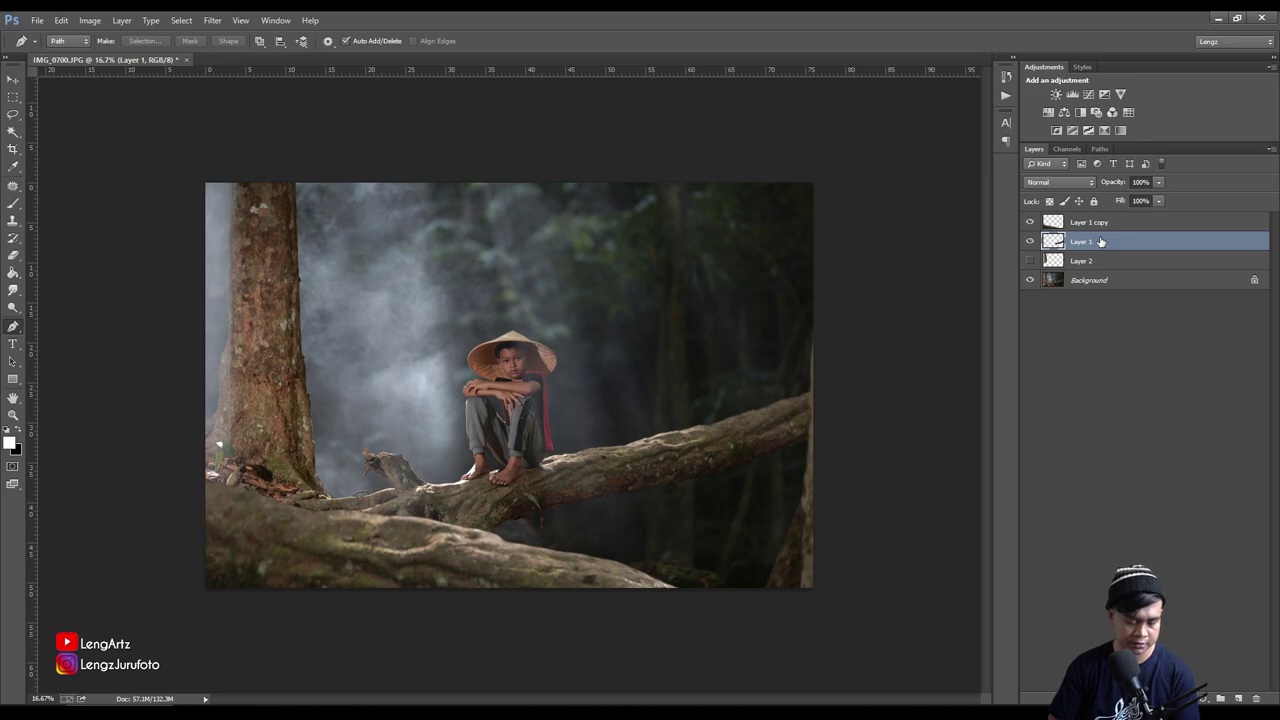
{"action": "key", "text": "ctrl+j"}
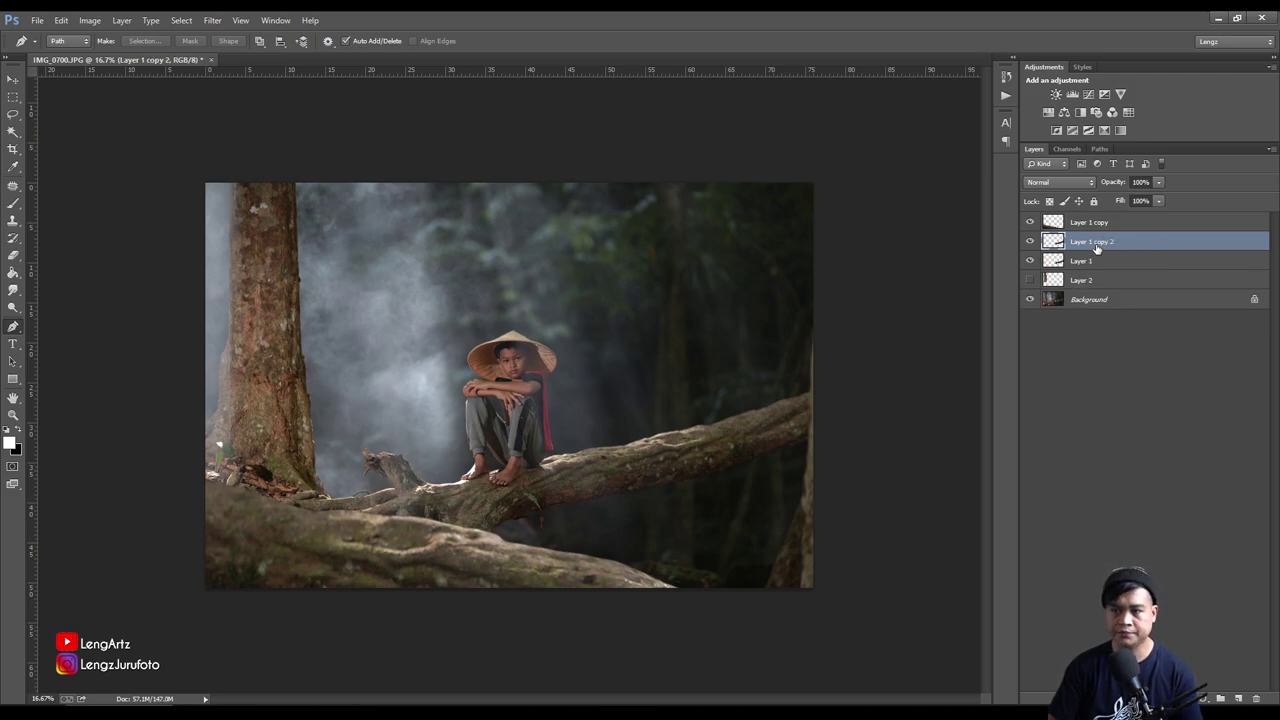
{"action": "key", "text": "ctrl+t"}
{"action": "mouse_move", "coordinate": [606, 418]}
{"action": "left_mouse_down"}
{"action": "mouse_move", "coordinate": [613, 526]}
{"action": "mouse_move", "coordinate": [601, 526]}
{"action": "left_mouse_up"}
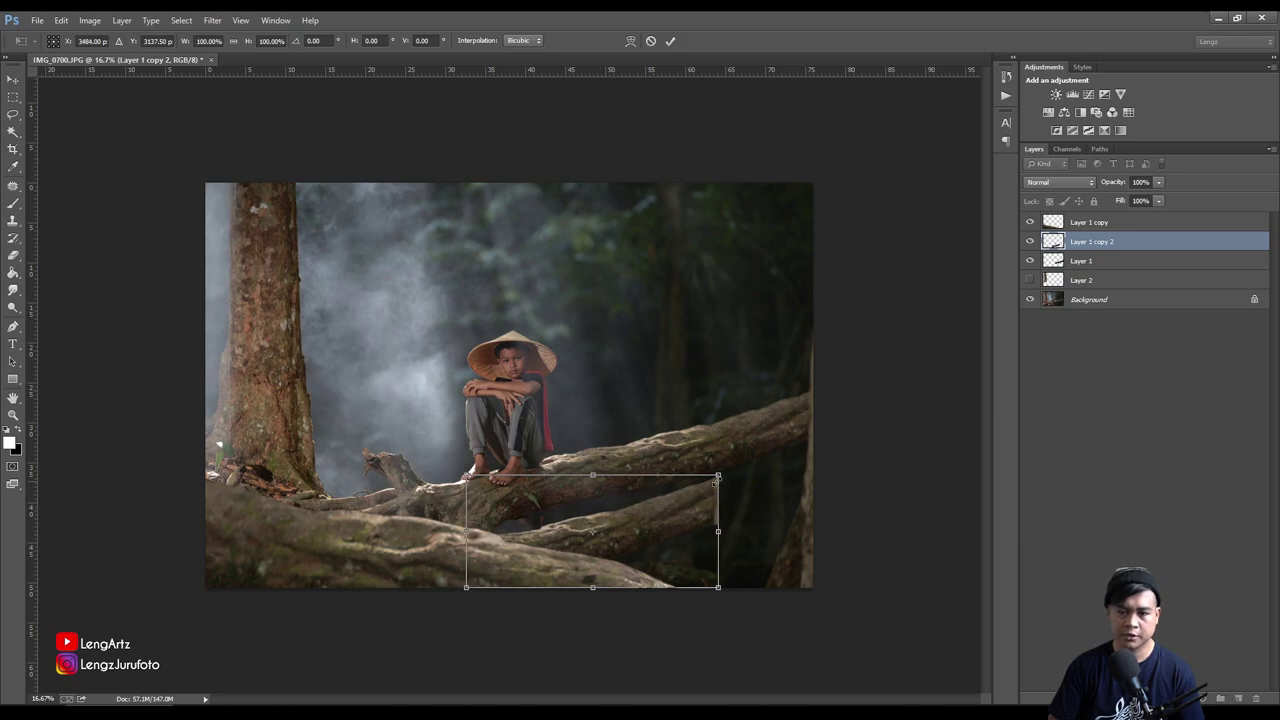
{"action": "left_click_drag", "start_coordinate": [719, 476], "coordinate": [880, 391]}
{"action": "mouse_move", "coordinate": [730, 507]}
{"action": "left_mouse_down"}
{"action": "mouse_move", "coordinate": [663, 555]}
{"action": "mouse_move", "coordinate": [618, 547]}
{"action": "left_mouse_up"}
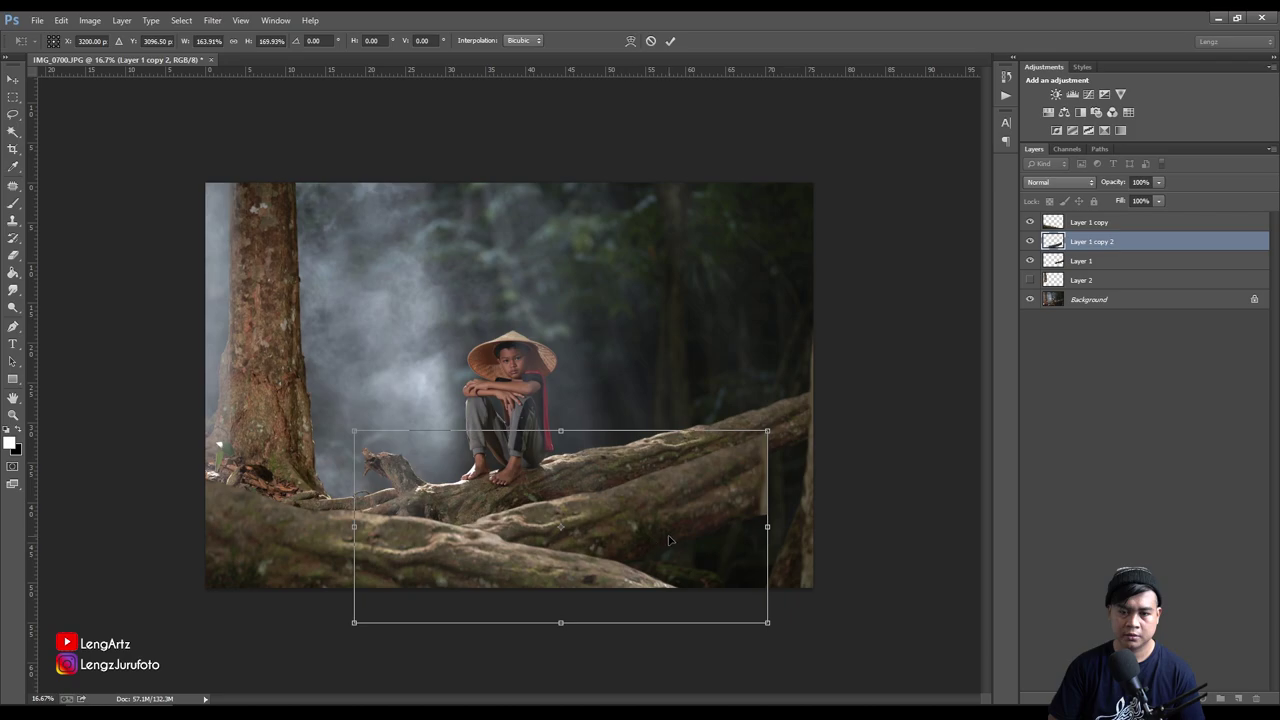
Warp Layer 1 copy 2 into a thick root sweeping across the lower right, then apply
{"action": "right_click", "coordinate": [668, 535]}
{"action": "left_click", "coordinate": [701, 413]}
{"action": "left_click_drag", "start_coordinate": [748, 460], "coordinate": [788, 468]}
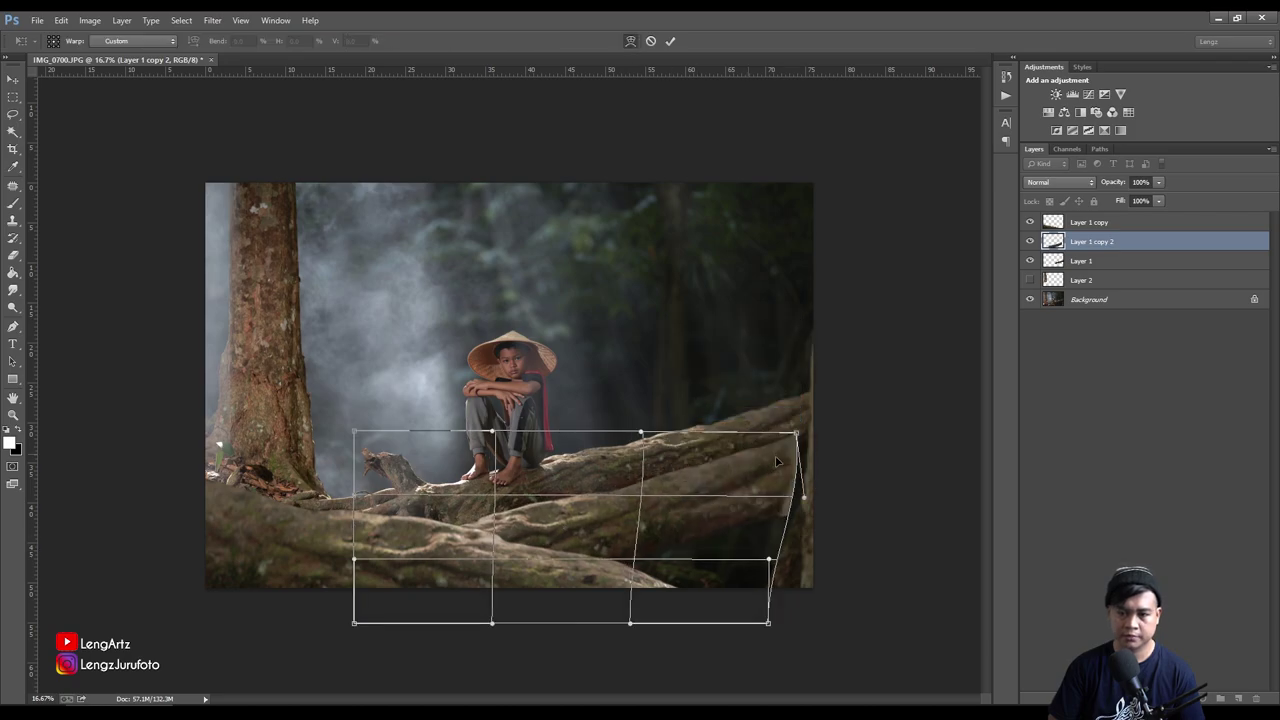
{"action": "left_click_drag", "start_coordinate": [722, 562], "coordinate": [754, 570]}
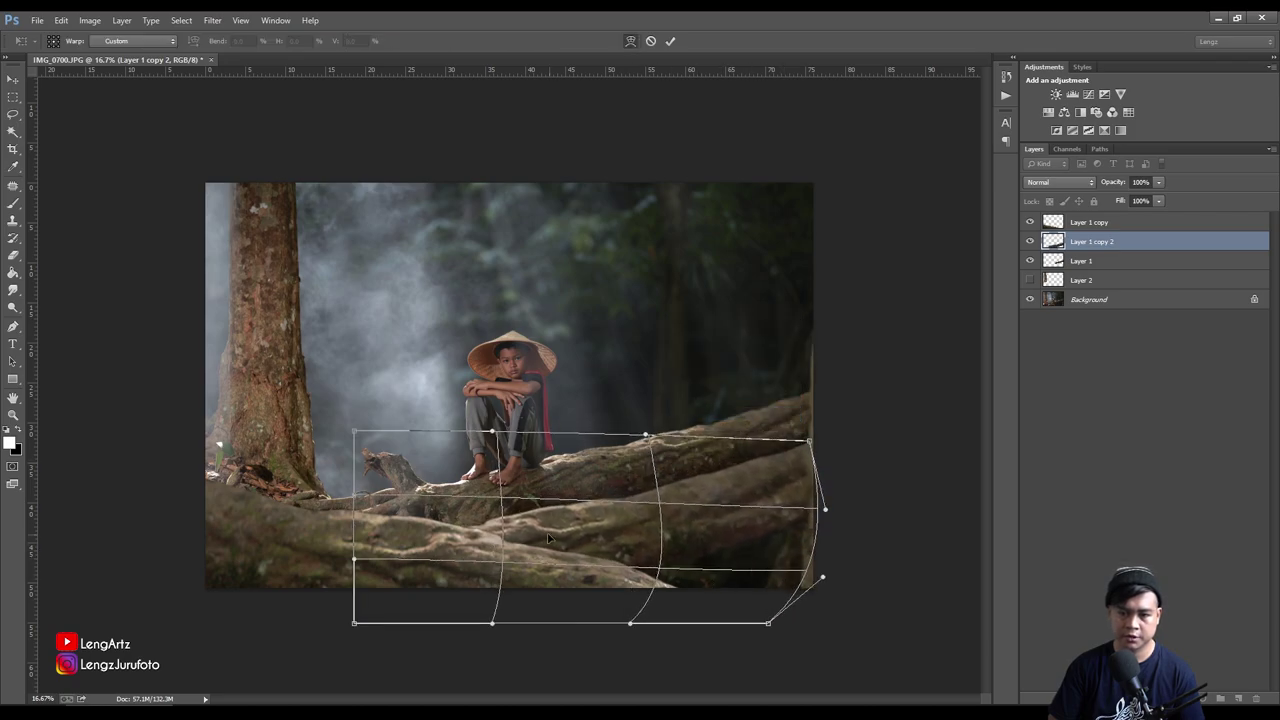
{"action": "left_click_drag", "start_coordinate": [719, 470], "coordinate": [797, 476]}
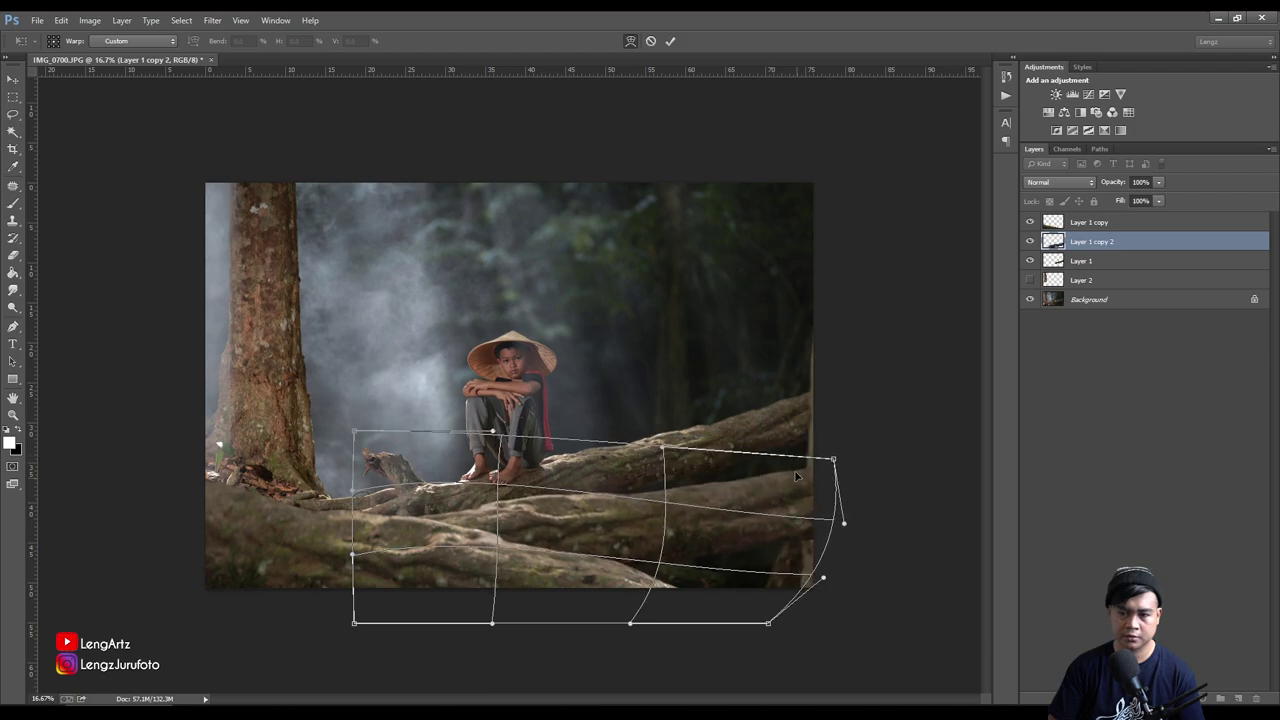
{"action": "left_click_drag", "start_coordinate": [663, 447], "coordinate": [657, 403]}
{"action": "left_click_drag", "start_coordinate": [745, 560], "coordinate": [760, 566]}
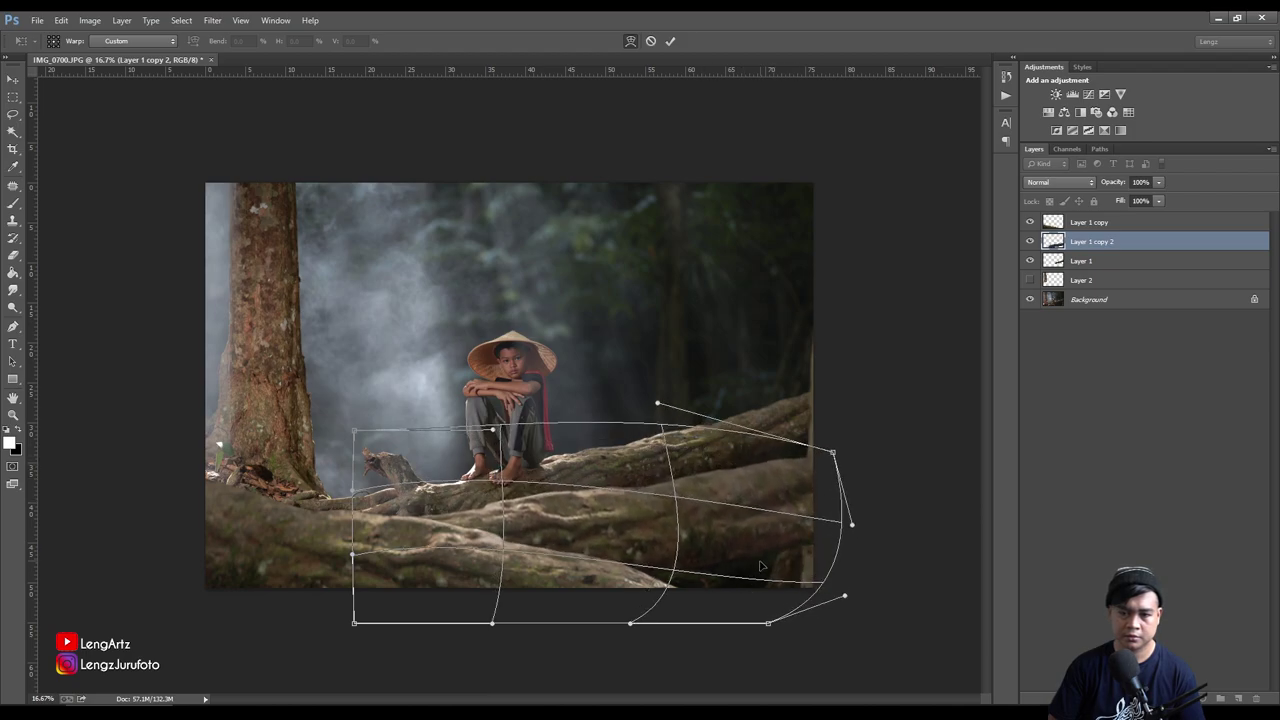
{"action": "mouse_move", "coordinate": [406, 529]}
{"action": "left_mouse_down"}
{"action": "mouse_move", "coordinate": [382, 556]}
{"action": "mouse_move", "coordinate": [471, 594]}
{"action": "left_mouse_up"}
{"action": "mouse_move", "coordinate": [703, 596]}
{"action": "left_mouse_down"}
{"action": "mouse_move", "coordinate": [783, 567]}
{"action": "mouse_move", "coordinate": [762, 532]}
{"action": "mouse_move", "coordinate": [715, 586]}
{"action": "left_mouse_up"}
{"action": "mouse_move", "coordinate": [447, 585]}
{"action": "left_mouse_down"}
{"action": "mouse_move", "coordinate": [492, 576]}
{"action": "mouse_move", "coordinate": [436, 600]}
{"action": "left_mouse_up"}
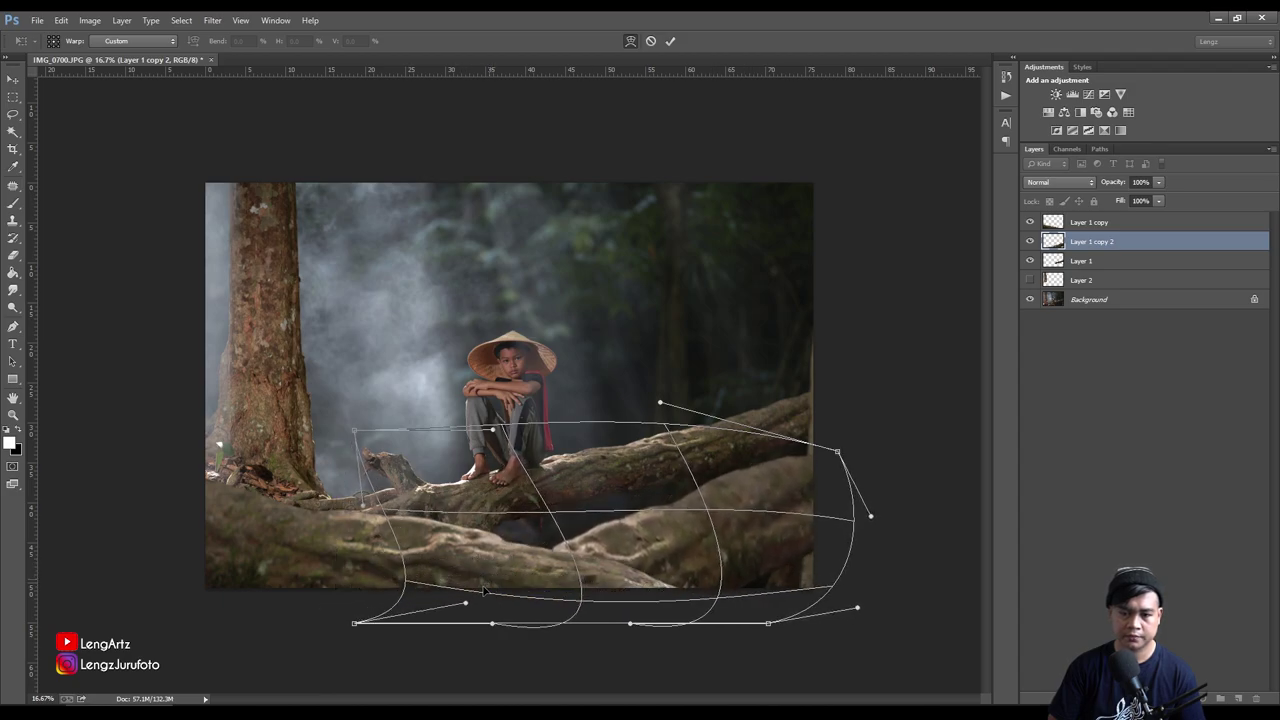
{"action": "mouse_move", "coordinate": [697, 470]}
{"action": "left_mouse_down"}
{"action": "mouse_move", "coordinate": [776, 470]}
{"action": "mouse_move", "coordinate": [810, 493]}
{"action": "left_mouse_up"}
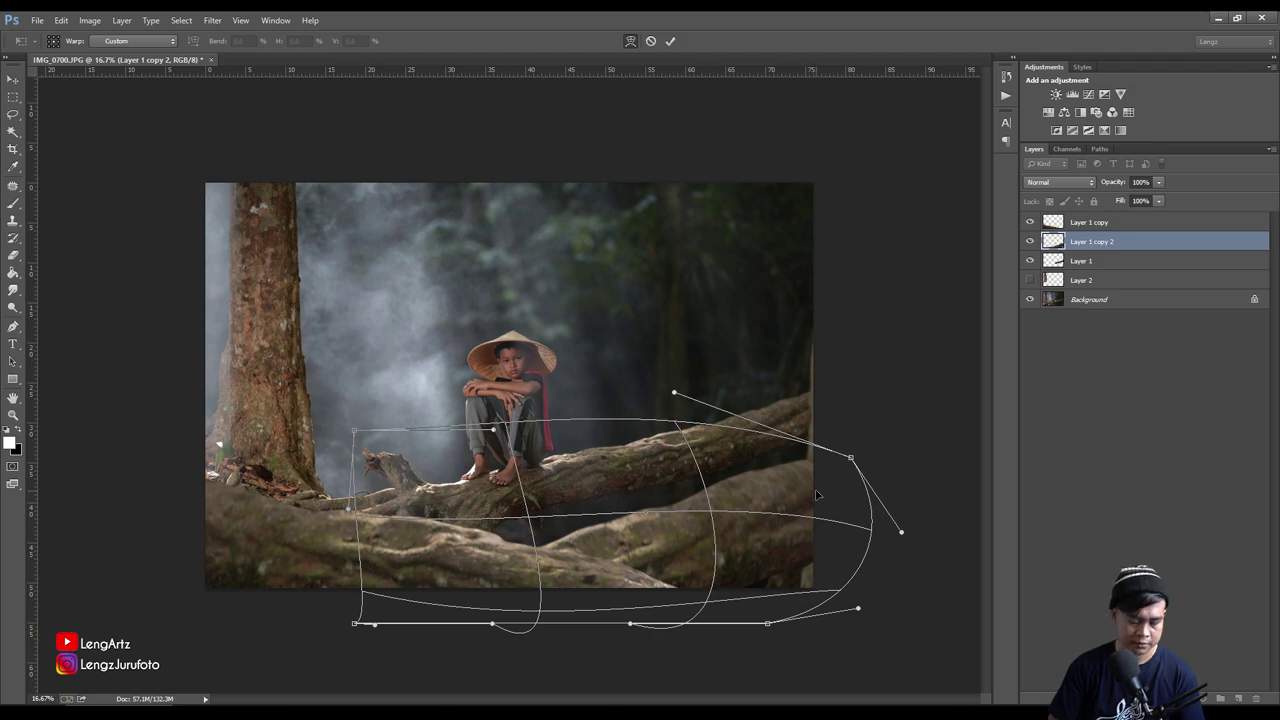
{"action": "key", "text": "Return"}
Duplicate the Background layer into a Background copy
{"action": "key", "text": "p"}
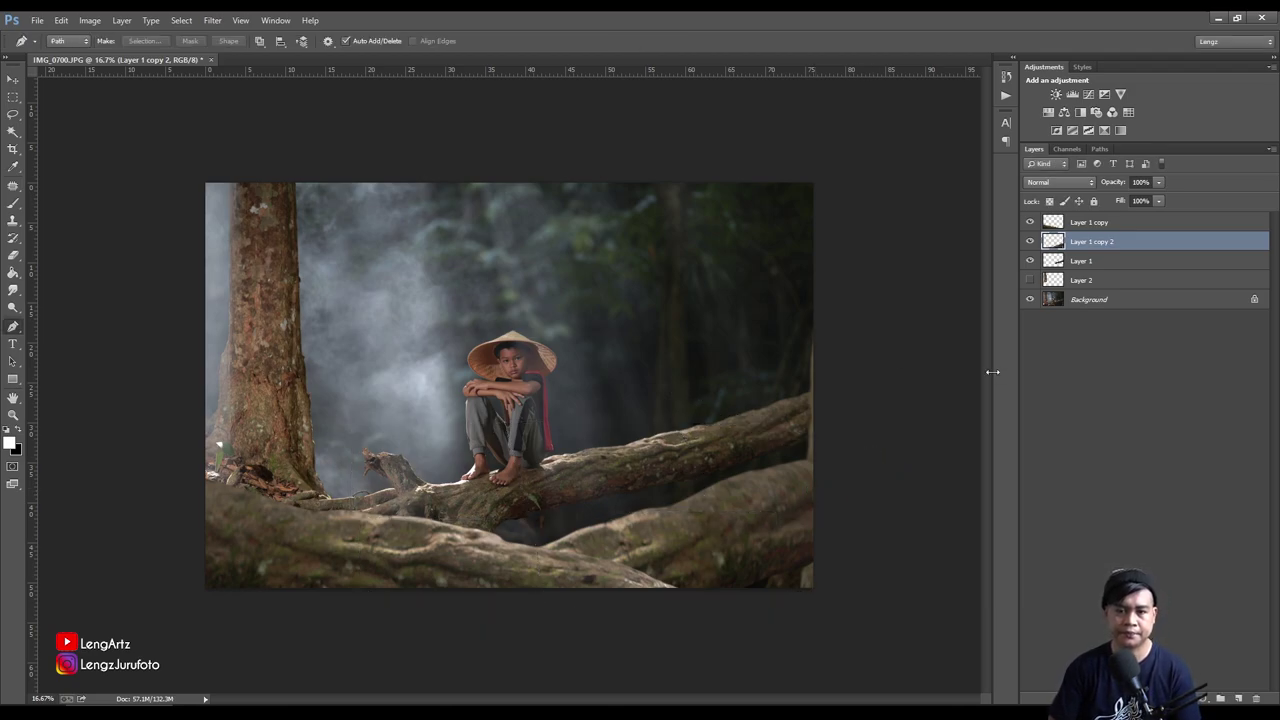
{"action": "left_click", "coordinate": [1085, 349]}
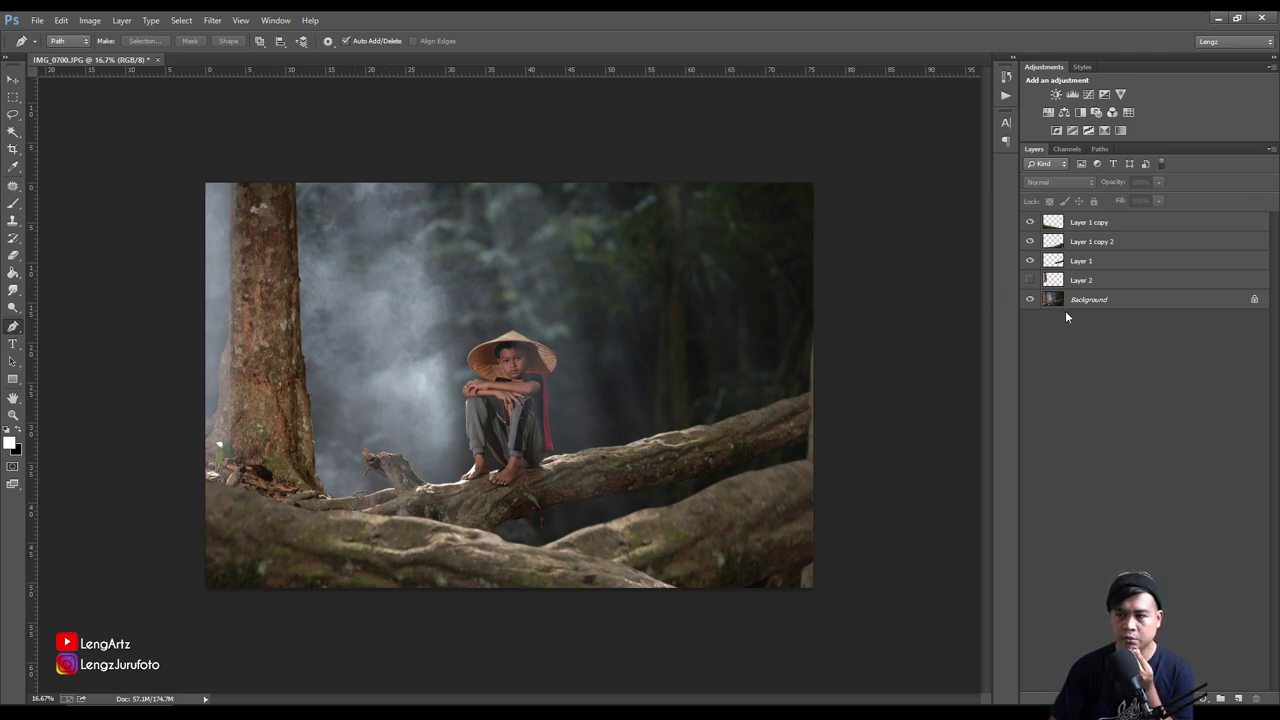
{"action": "left_click", "coordinate": [1088, 300]}
{"action": "key", "text": "ctrl+j"}
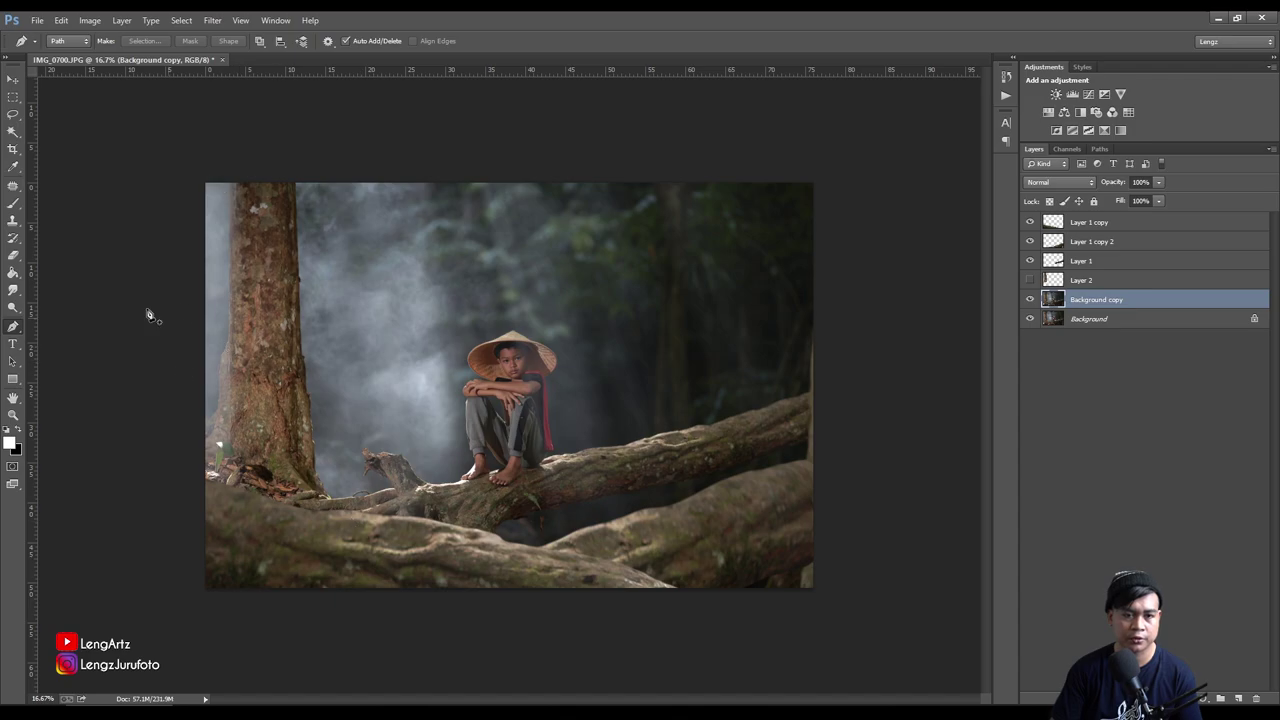
Patch over the tall left tree trunk with nearby fog, then deselect
{"action": "left_click", "coordinate": [13, 190]}
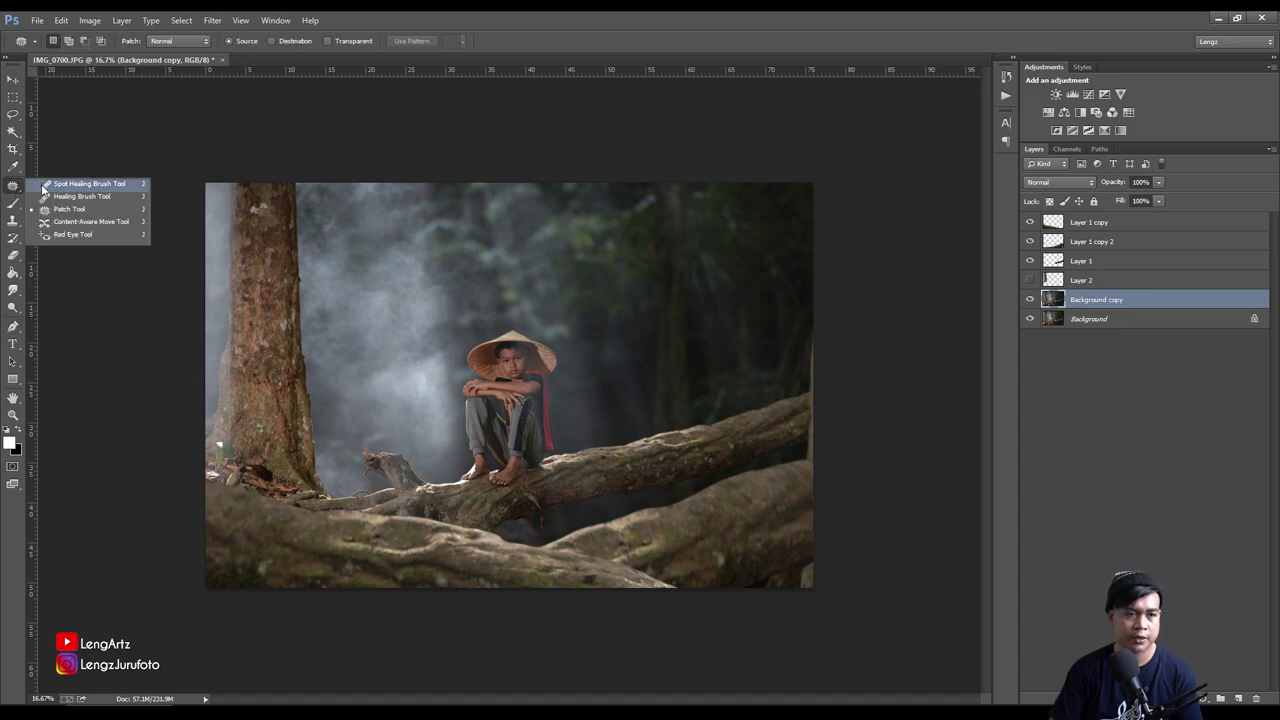
{"action": "left_click", "coordinate": [72, 209]}
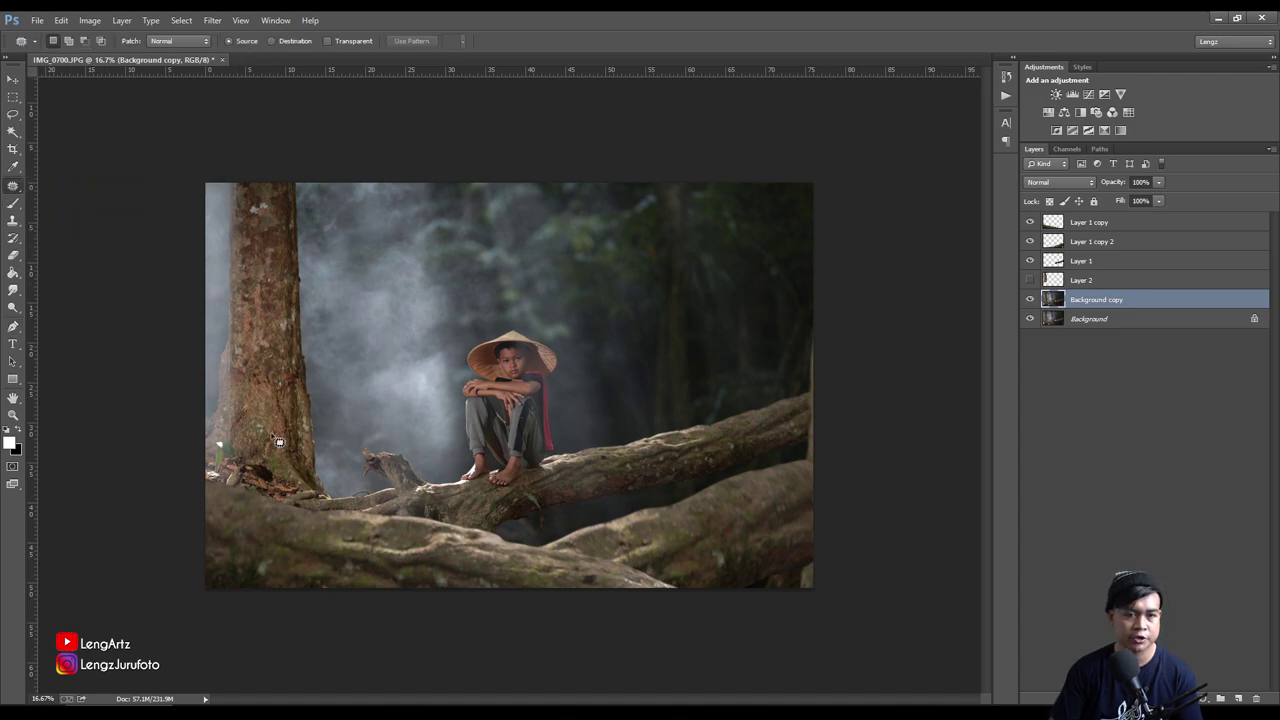
{"action": "left_click_drag", "start_coordinate": [329, 488], "coordinate": [304, 182]}
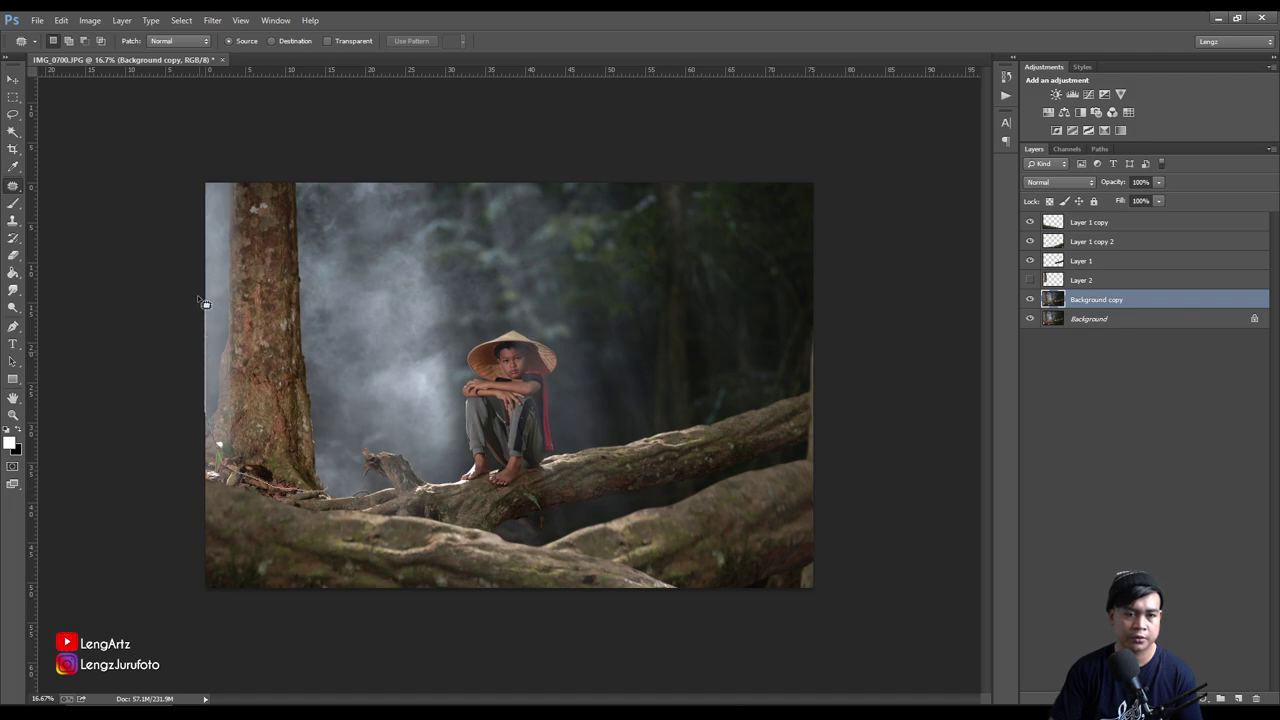
{"action": "left_click_drag", "start_coordinate": [304, 183], "coordinate": [329, 488]}
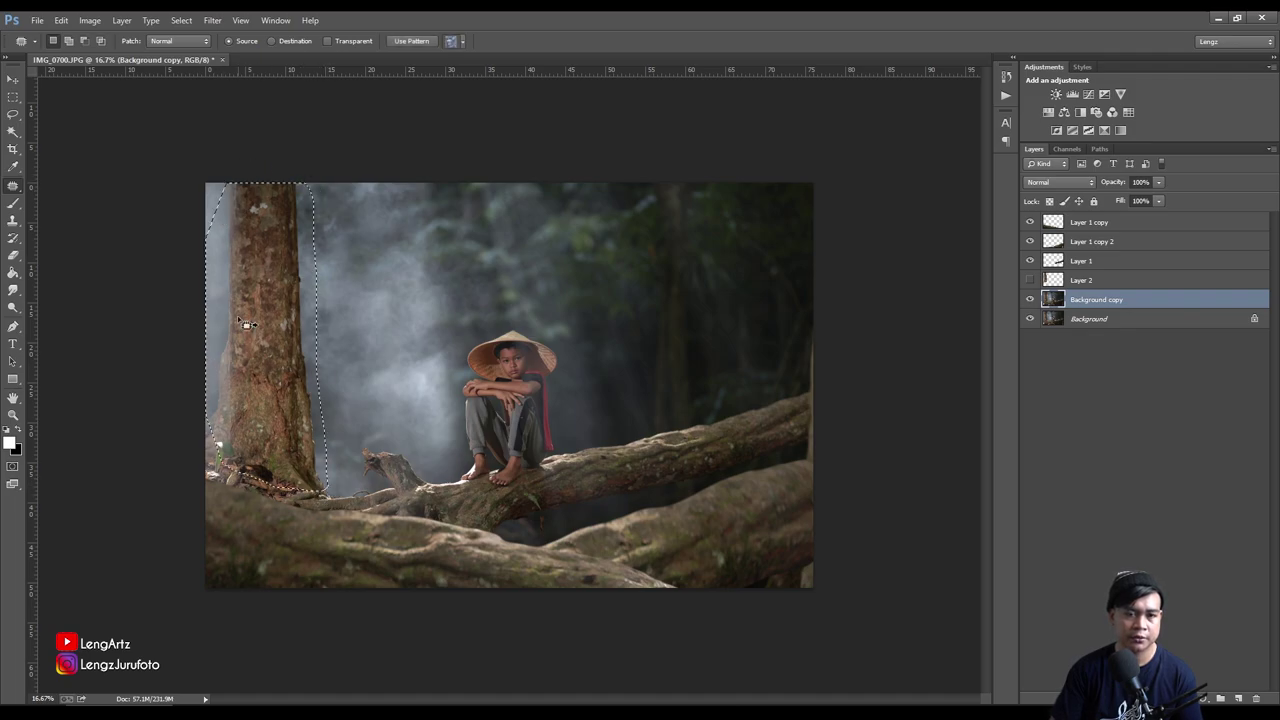
{"action": "mouse_move", "coordinate": [240, 289]}
{"action": "left_mouse_down"}
{"action": "mouse_move", "coordinate": [331, 289]}
{"action": "mouse_move", "coordinate": [364, 307]}
{"action": "left_mouse_up"}
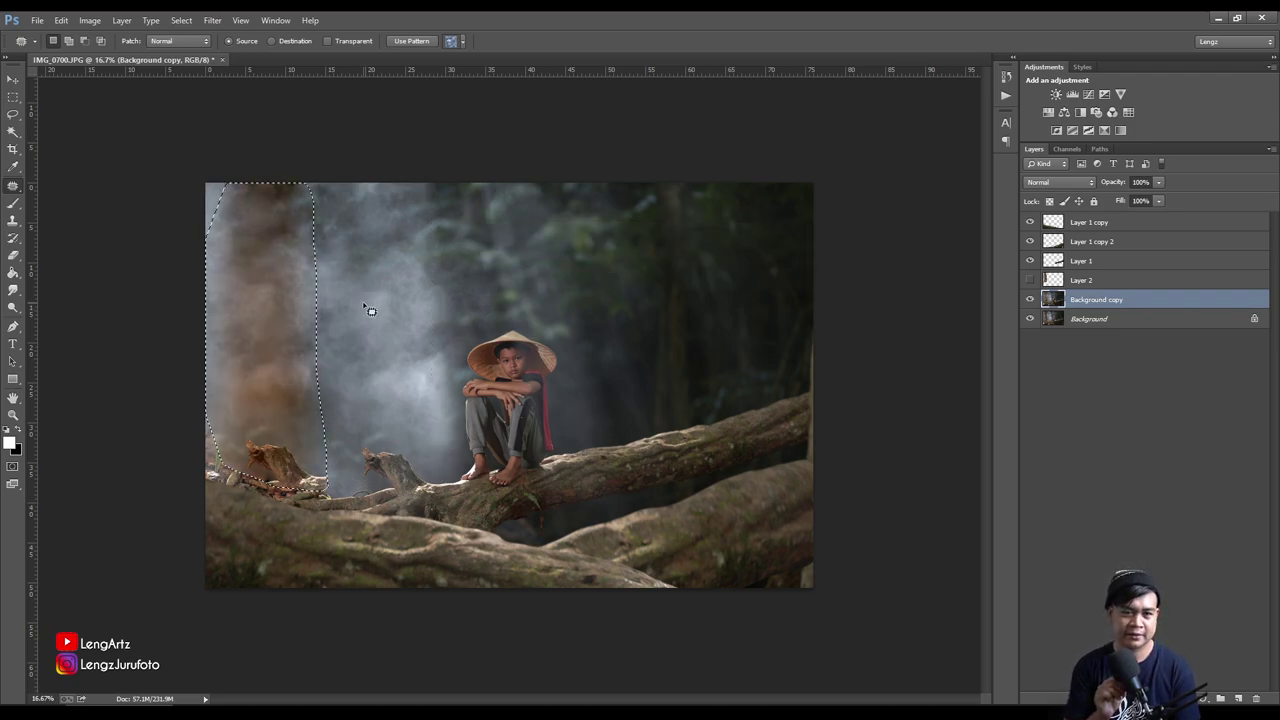
{"action": "key", "text": "ctrl+d"}
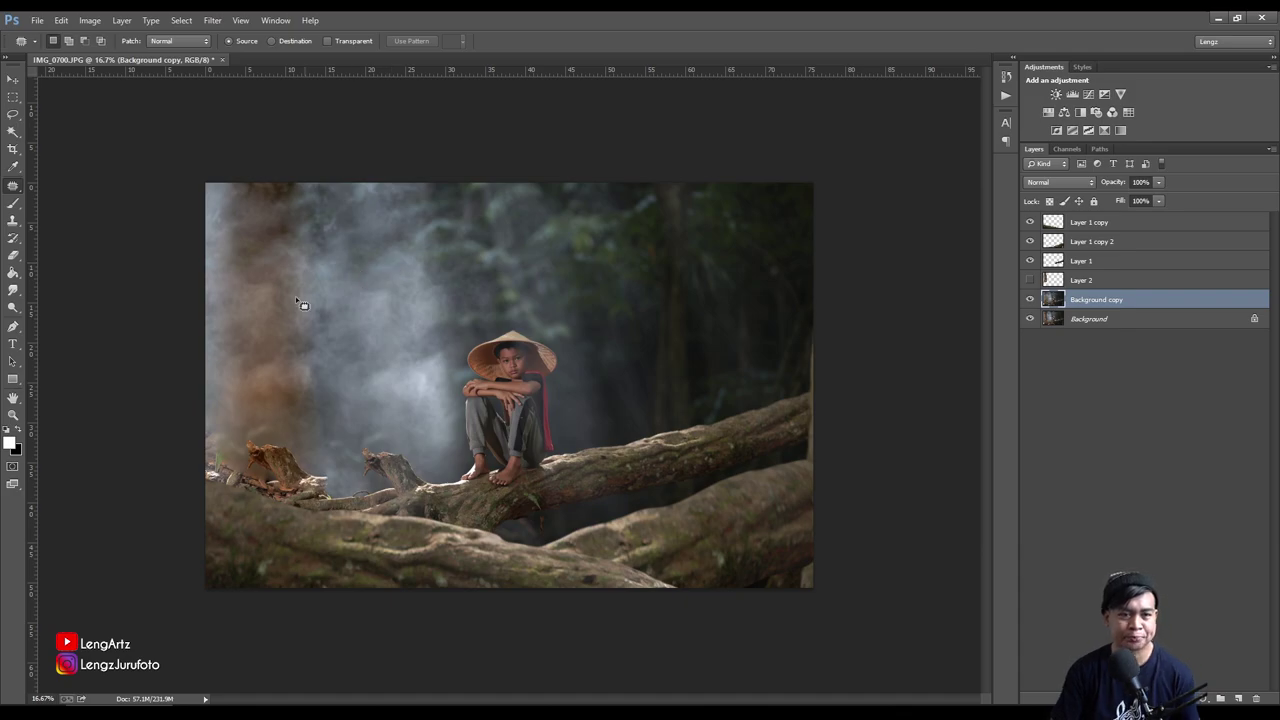
Clone grey mist over the brown haze on the left with a 700 brush, undoing the stray stroke
{"action": "left_click", "coordinate": [13, 220]}
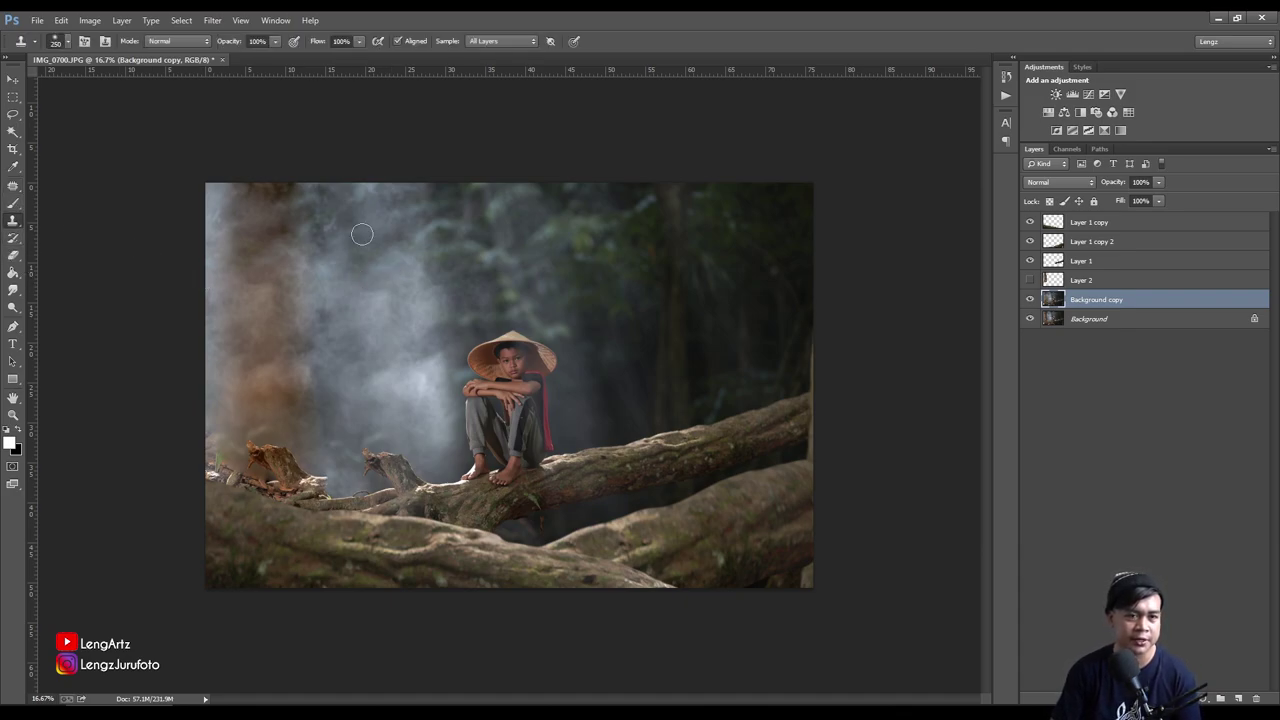
{"action": "key", "text": "bracketright"}
{"action": "key", "text": "bracketright"}
{"action": "key", "text": "bracketright"}
{"action": "left_click", "coordinate": [375, 190], "text": "alt"}
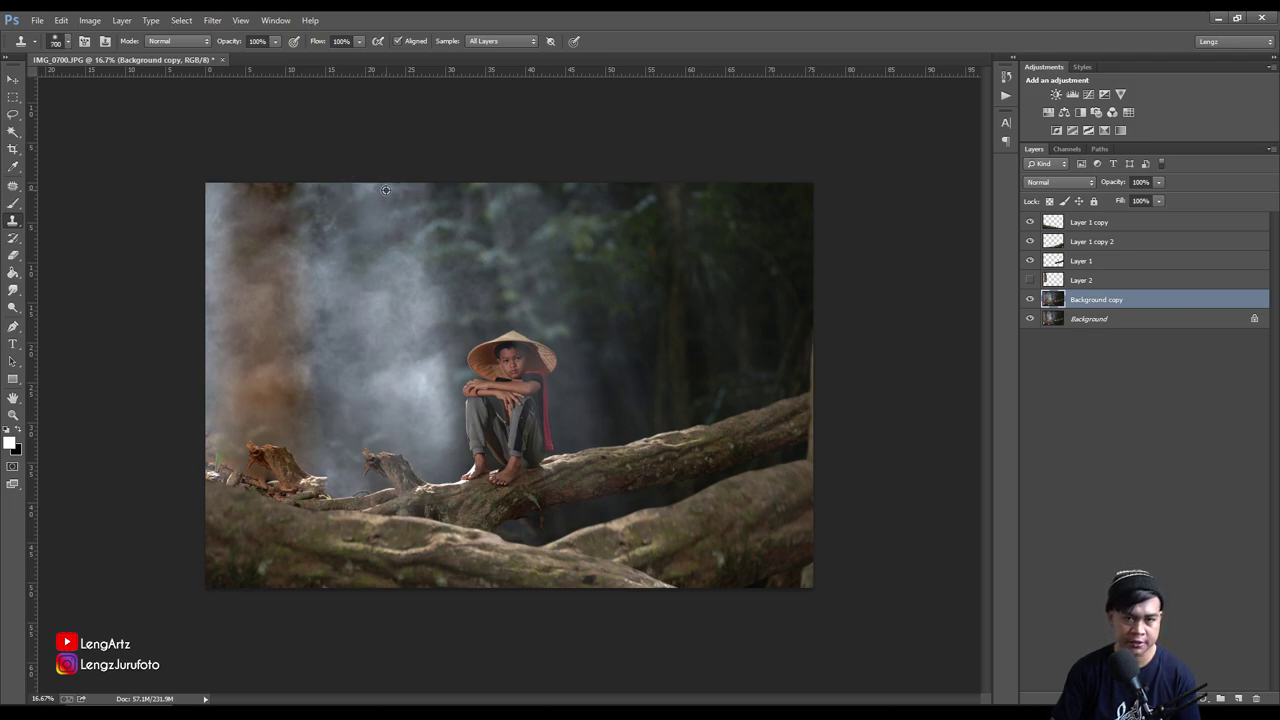
{"action": "mouse_move", "coordinate": [297, 191]}
{"action": "left_mouse_down"}
{"action": "mouse_move", "coordinate": [240, 189]}
{"action": "mouse_move", "coordinate": [306, 214]}
{"action": "mouse_move", "coordinate": [298, 362]}
{"action": "mouse_move", "coordinate": [240, 236]}
{"action": "mouse_move", "coordinate": [254, 366]}
{"action": "mouse_move", "coordinate": [294, 377]}
{"action": "mouse_move", "coordinate": [257, 257]}
{"action": "mouse_move", "coordinate": [291, 412]}
{"action": "left_mouse_up"}
{"action": "left_click", "coordinate": [372, 373], "text": "alt"}
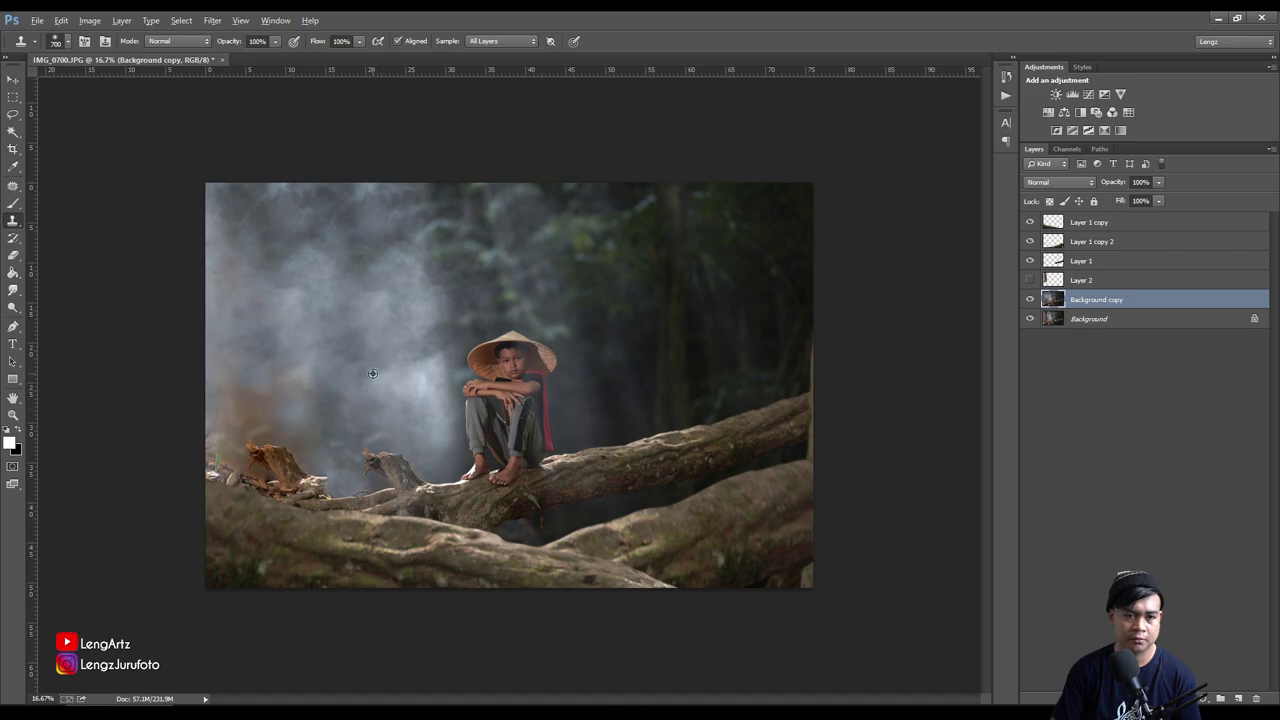
{"action": "mouse_move", "coordinate": [362, 413]}
{"action": "left_mouse_down"}
{"action": "mouse_move", "coordinate": [314, 434]}
{"action": "mouse_move", "coordinate": [300, 400]}
{"action": "mouse_move", "coordinate": [286, 400]}
{"action": "mouse_move", "coordinate": [344, 416]}
{"action": "mouse_move", "coordinate": [290, 455]}
{"action": "mouse_move", "coordinate": [262, 440]}
{"action": "mouse_move", "coordinate": [251, 394]}
{"action": "mouse_move", "coordinate": [229, 429]}
{"action": "mouse_move", "coordinate": [228, 280]}
{"action": "mouse_move", "coordinate": [282, 378]}
{"action": "left_mouse_up"}
{"action": "left_click", "coordinate": [344, 416], "text": "alt"}
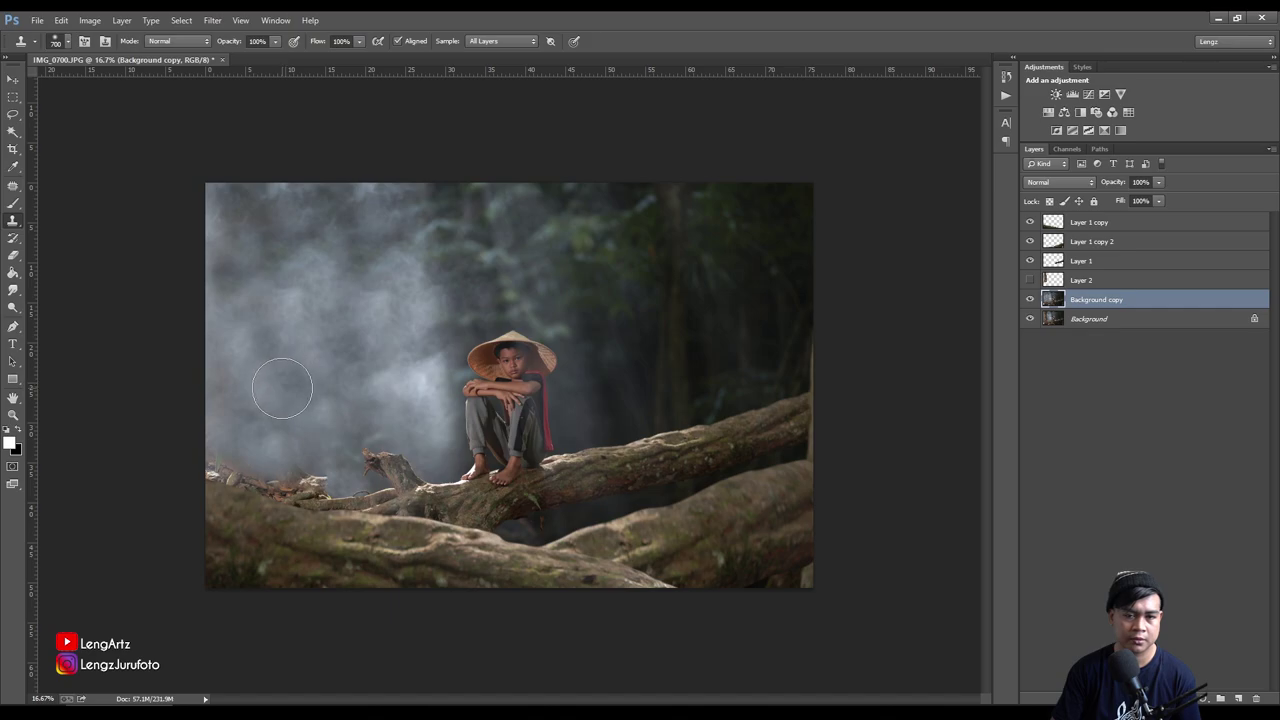
{"action": "left_click_drag", "start_coordinate": [503, 362], "coordinate": [517, 340]}
{"action": "key", "text": "ctrl+z"}
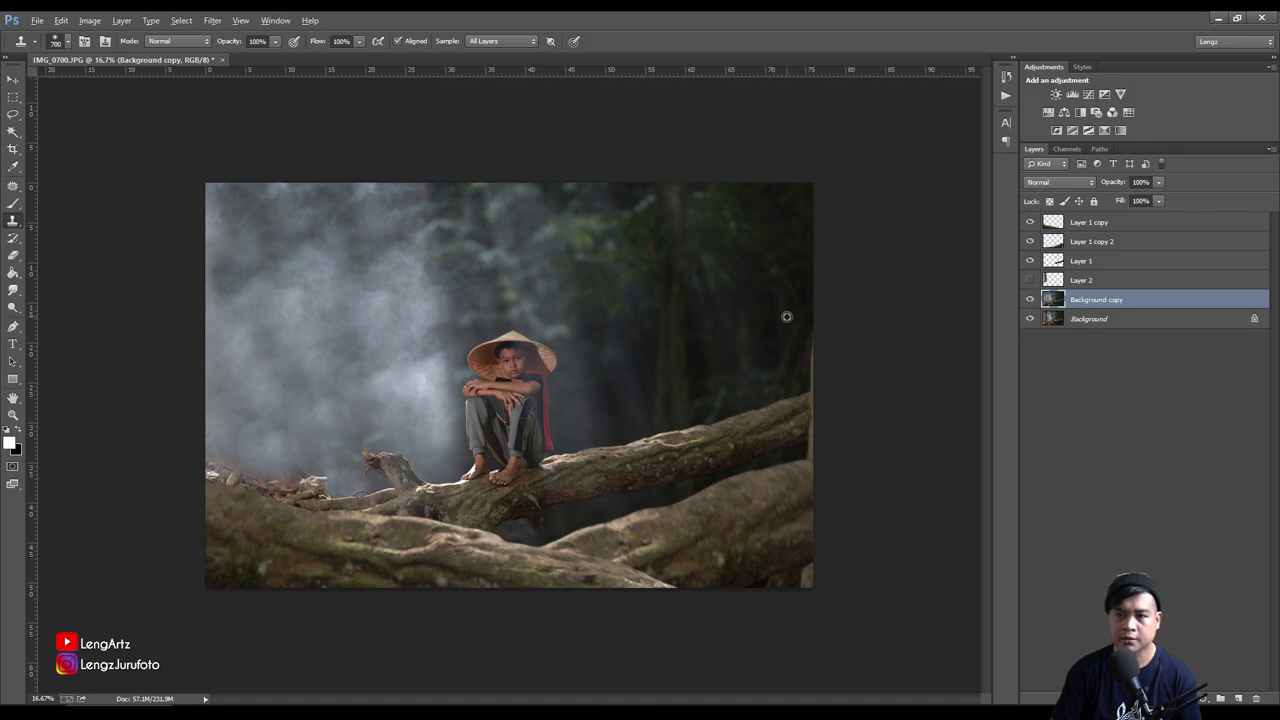
Stretch a rectangular selection of the image's right portion to about 104% width, then deselect
{"action": "left_click", "coordinate": [13, 148]}
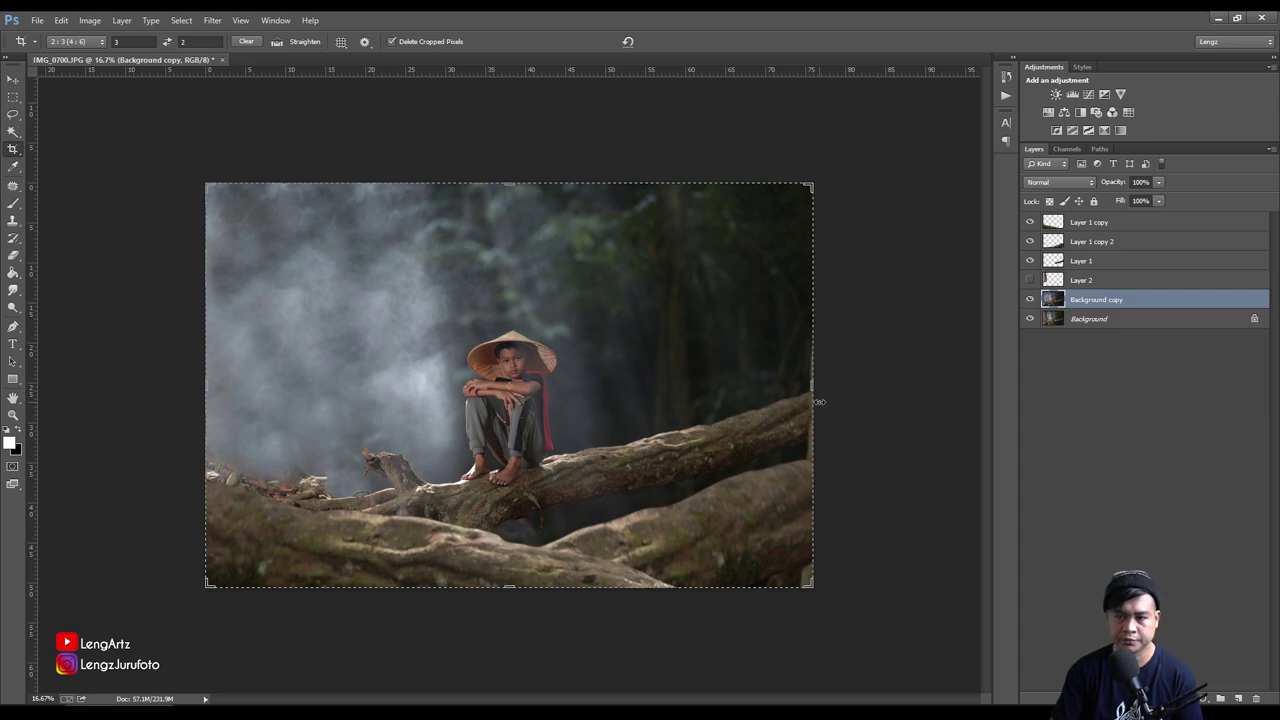
{"action": "key", "text": "Escape"}
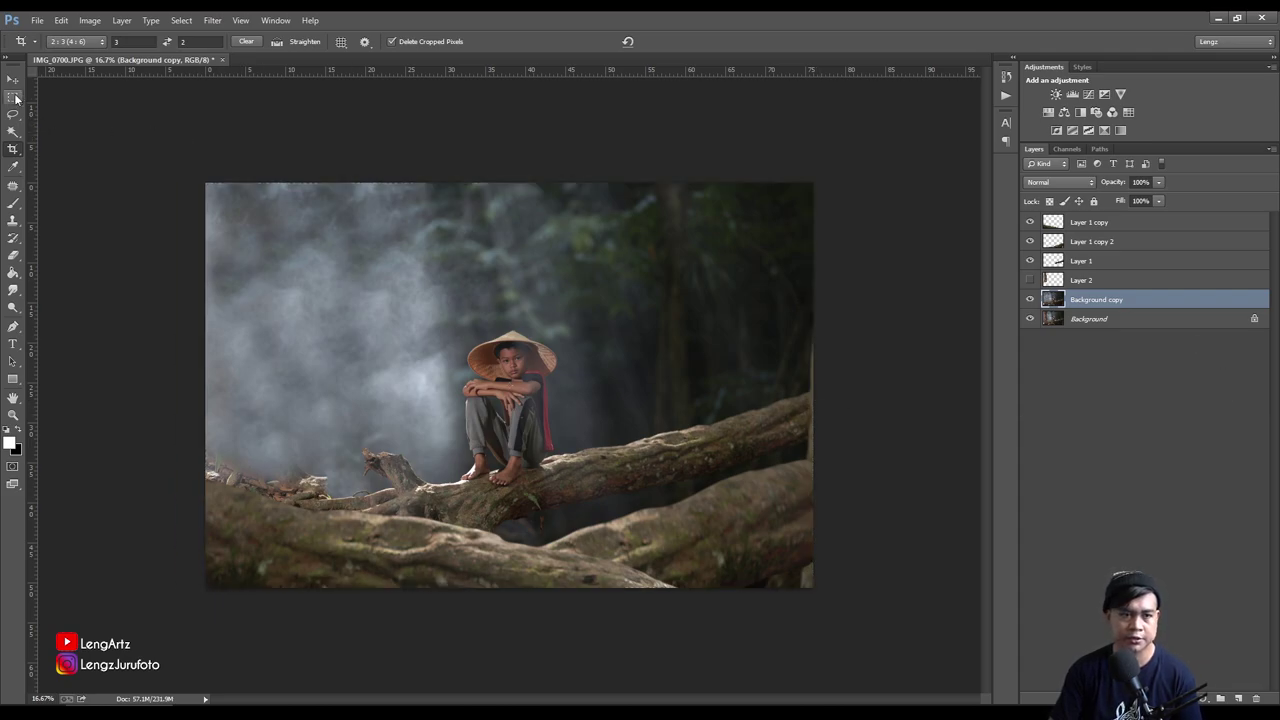
{"action": "left_click", "coordinate": [13, 97]}
{"action": "left_click_drag", "start_coordinate": [880, 148], "coordinate": [590, 680]}
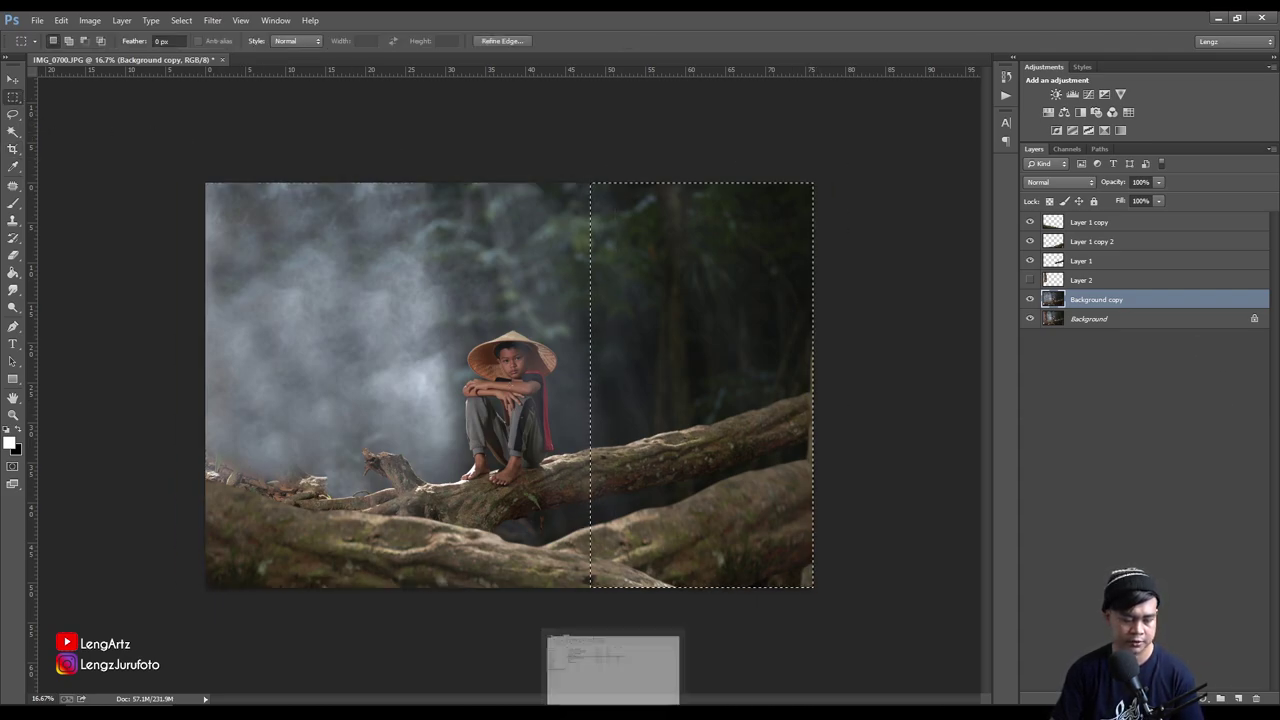
{"action": "key", "text": "ctrl+t"}
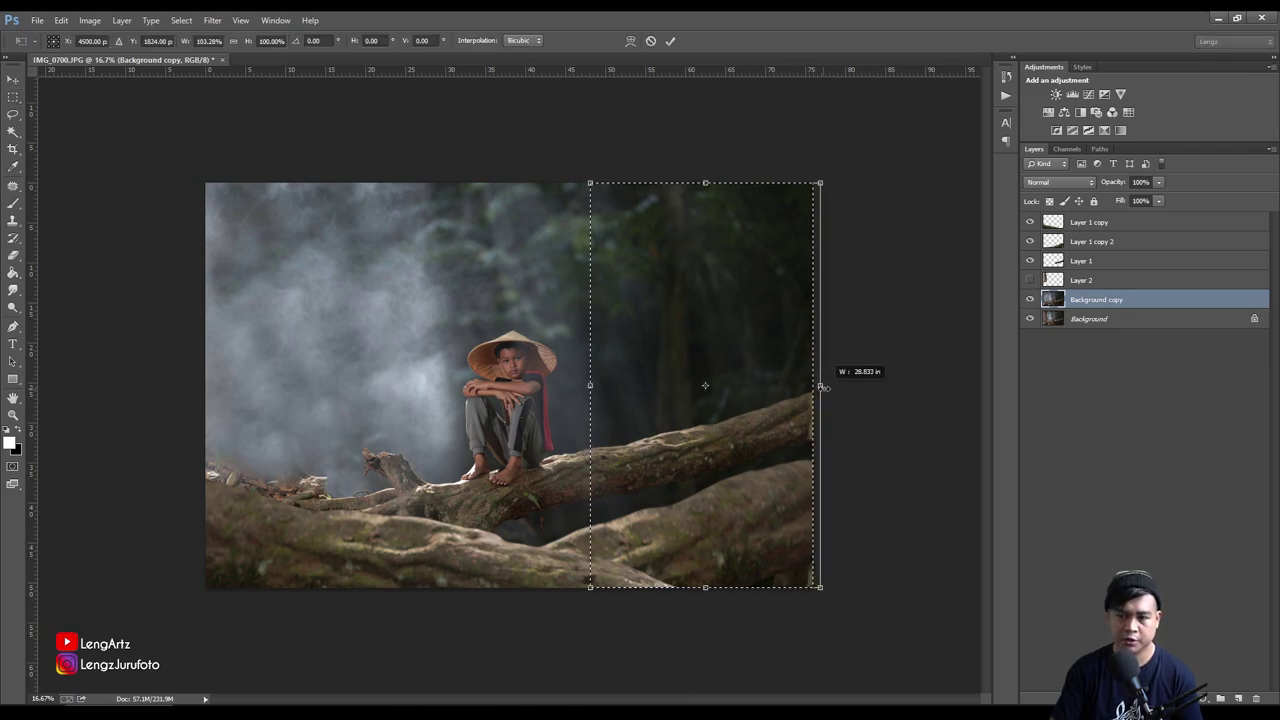
{"action": "left_click_drag", "start_coordinate": [813, 386], "coordinate": [821, 386]}
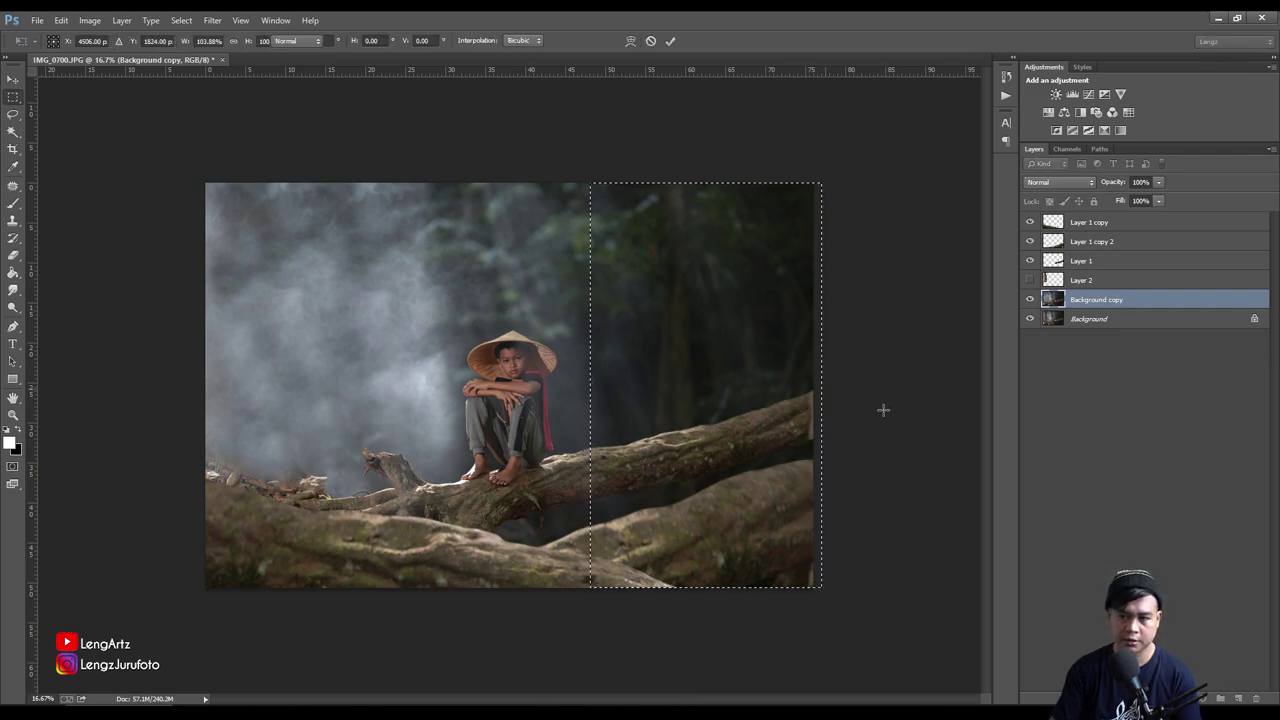
{"action": "key", "text": "Return"}
{"action": "left_click", "coordinate": [1070, 358]}
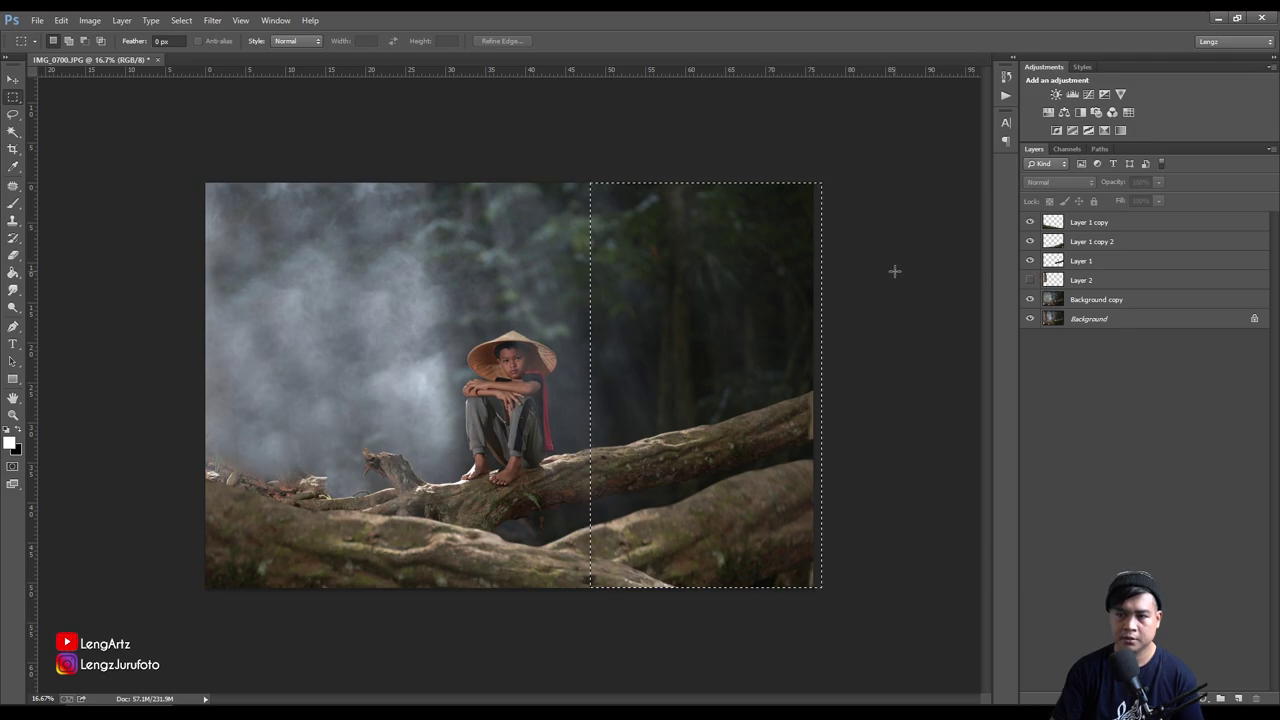
{"action": "key", "text": "ctrl+d"}
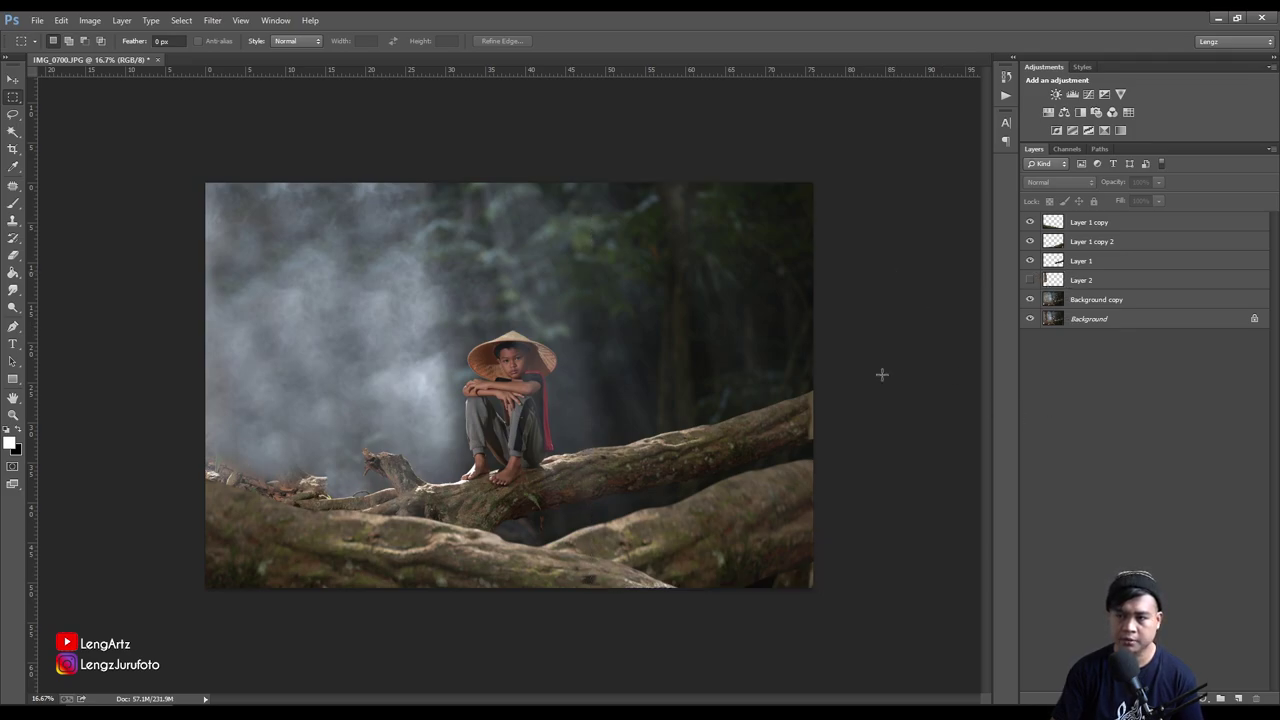
Hide Layer 1 and make Background copy the active layer
{"action": "left_click", "coordinate": [1078, 262]}
{"action": "left_click", "coordinate": [1030, 261]}
{"action": "left_click", "coordinate": [1030, 261]}
{"action": "left_click", "coordinate": [1030, 262]}
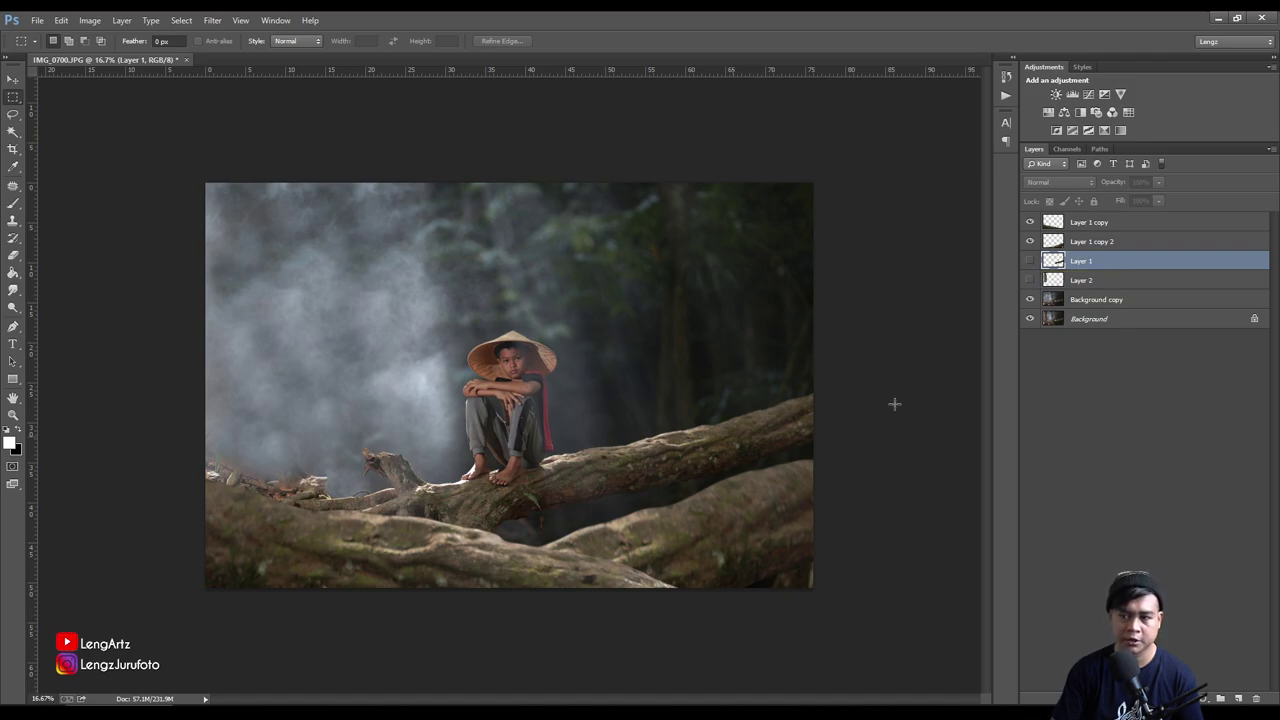
{"action": "left_click", "coordinate": [1096, 299]}
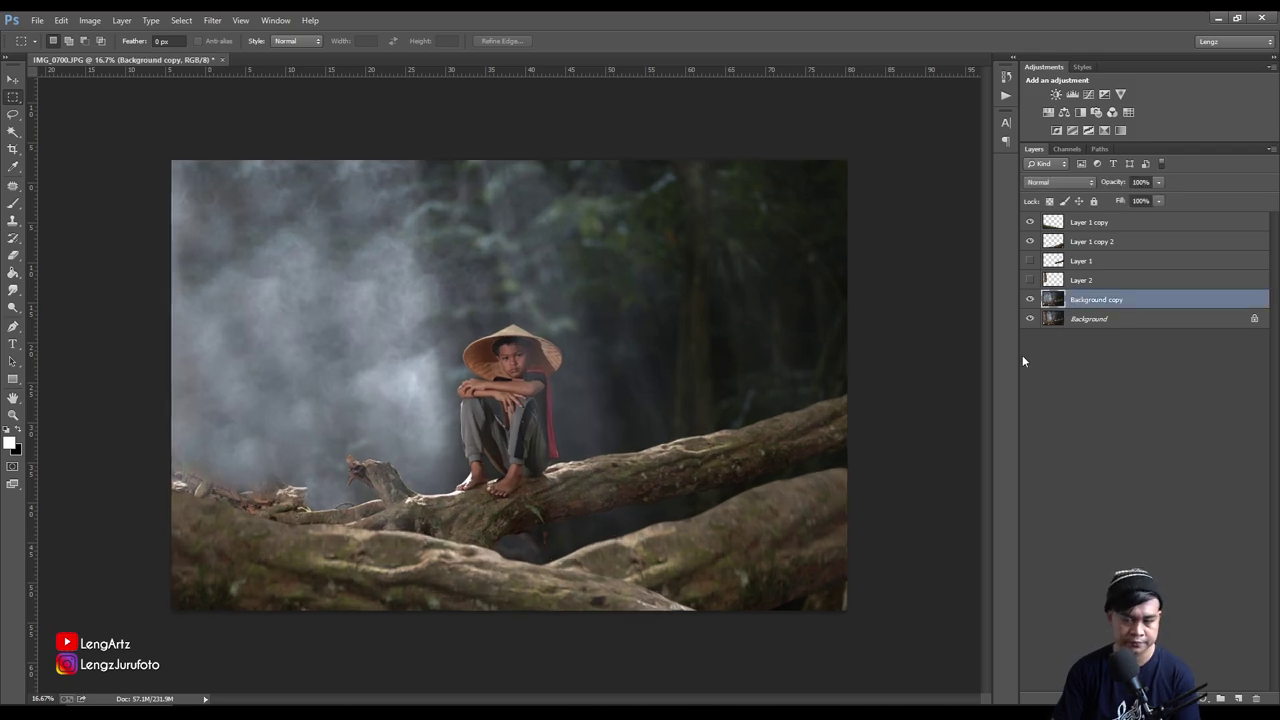
Zoom in and start a pen path up the sash edge toward the shoulder
{"action": "key", "text": "ctrl+plus"}
{"action": "key", "text": "ctrl+plus"}
{"action": "key", "text": "ctrl+plus"}
{"action": "left_click_drag", "start_coordinate": [130, 291], "coordinate": [144, 221]}
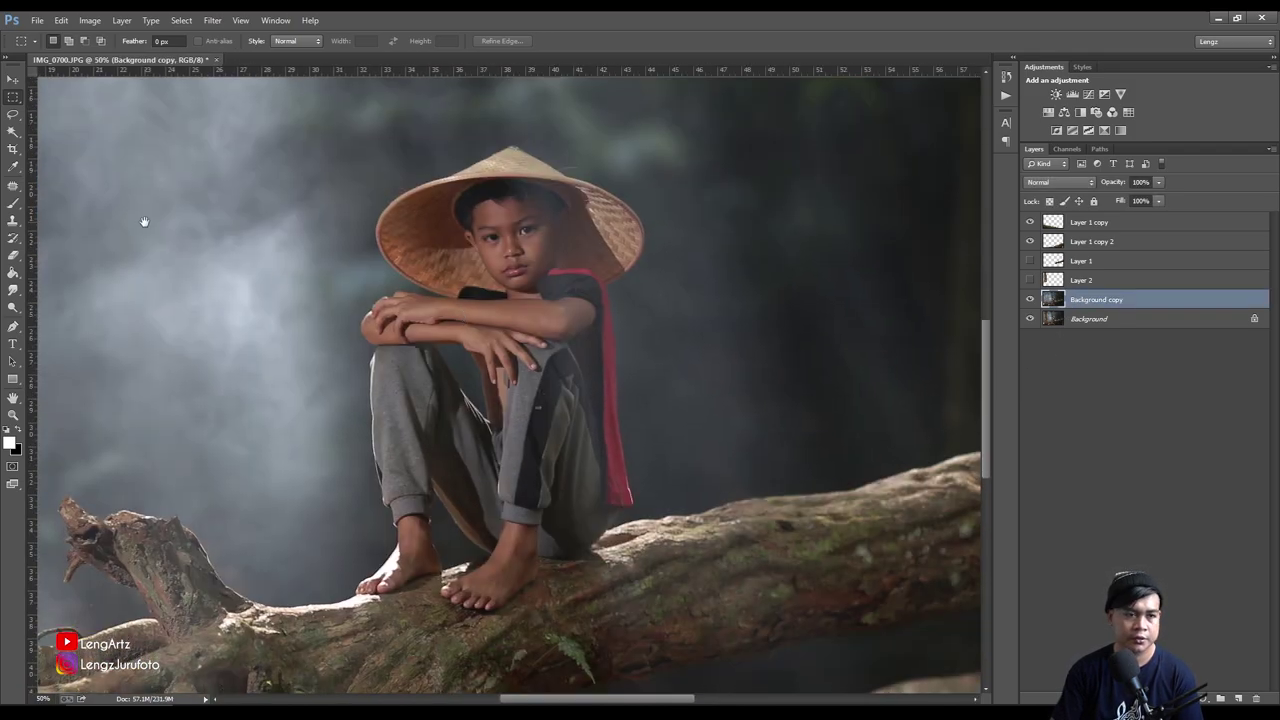
{"action": "key", "text": "p"}
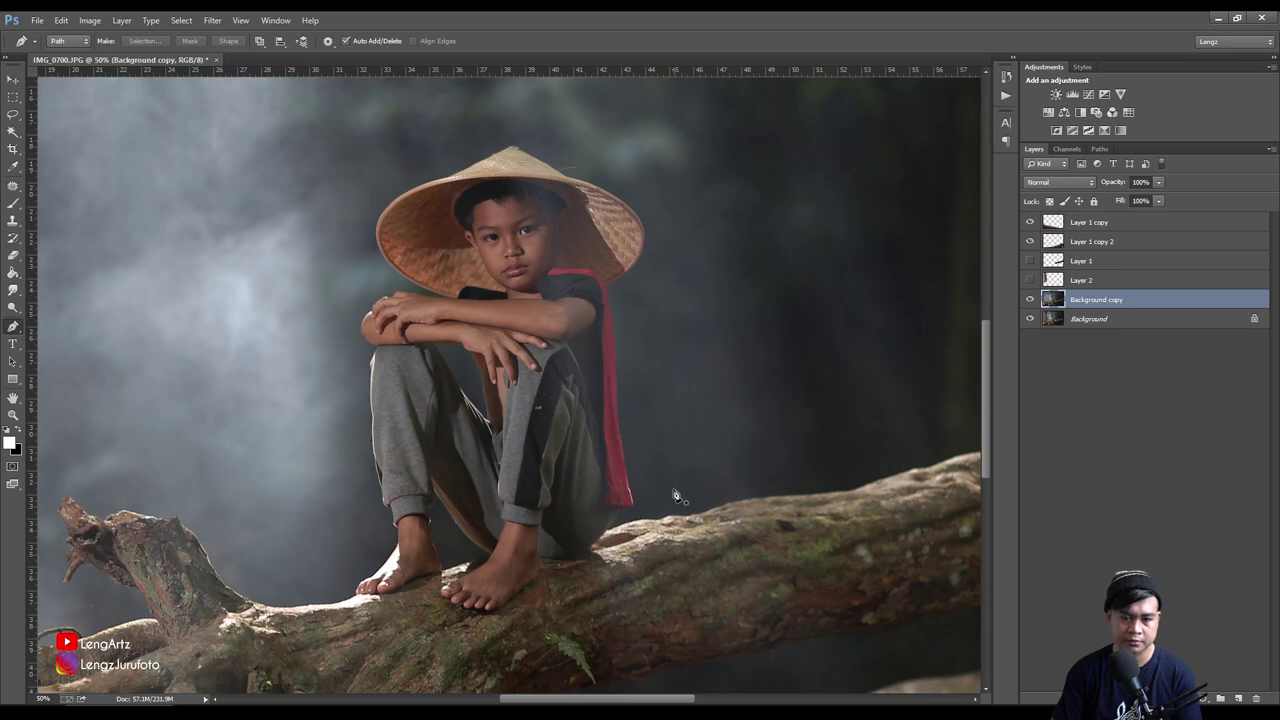
{"action": "left_click", "coordinate": [611, 519]}
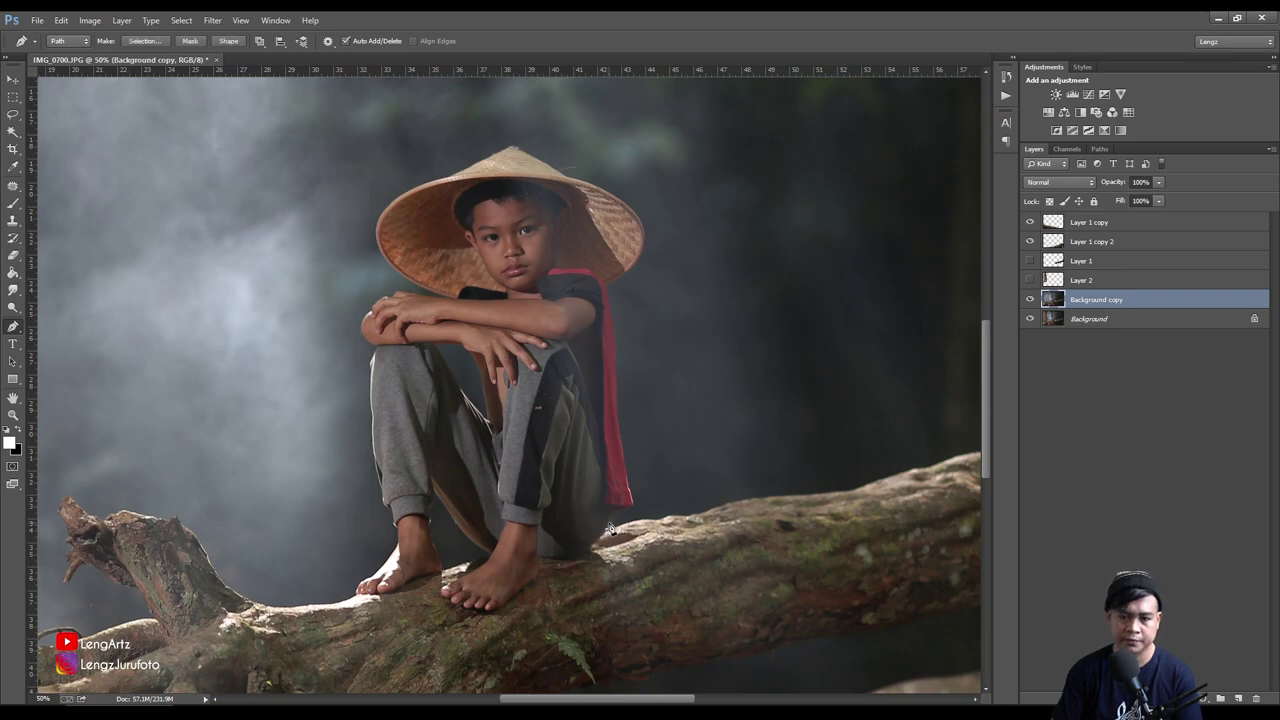
{"action": "left_click", "coordinate": [627, 506]}
{"action": "scroll", "coordinate": [633, 486], "scroll_direction": "up", "scroll_amount": 1}
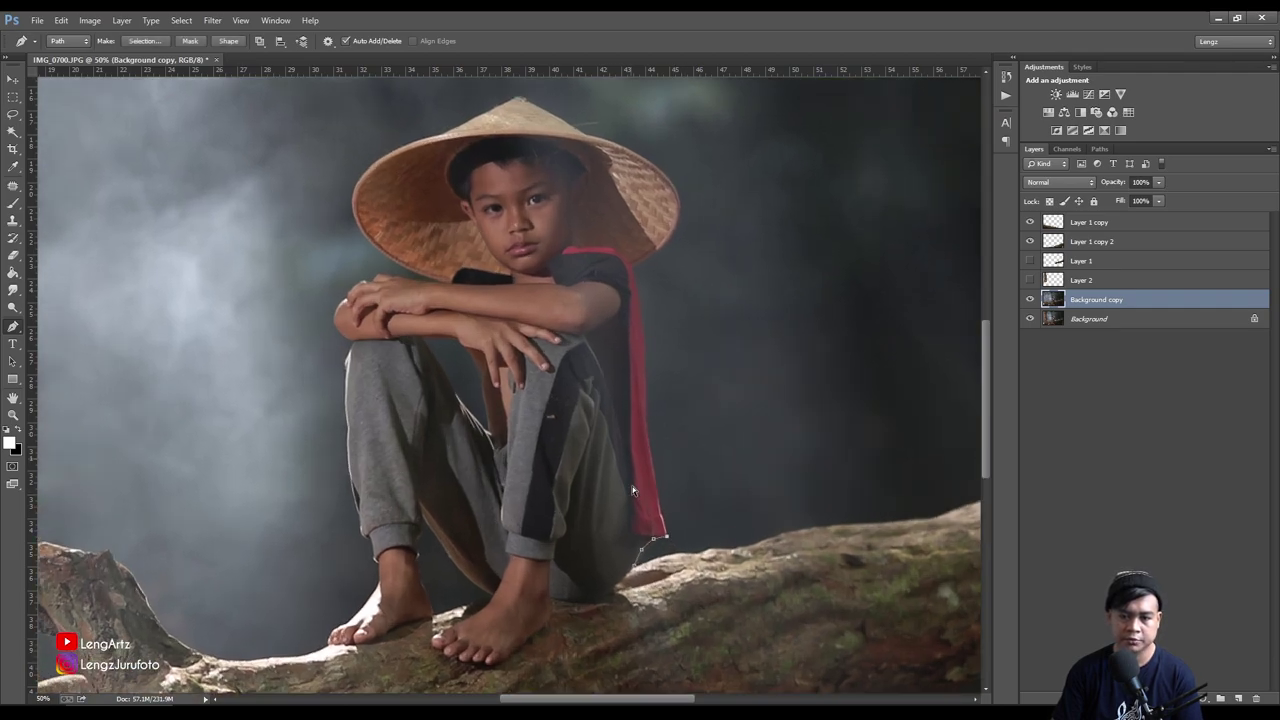
{"action": "scroll", "coordinate": [632, 486], "scroll_direction": "up", "scroll_amount": 1}
{"action": "scroll", "coordinate": [620, 488], "scroll_direction": "up", "scroll_amount": 1}
{"action": "scroll", "coordinate": [650, 500], "scroll_direction": "up", "scroll_amount": 2}
{"action": "left_click", "coordinate": [686, 546]}
{"action": "left_click", "coordinate": [683, 491]}
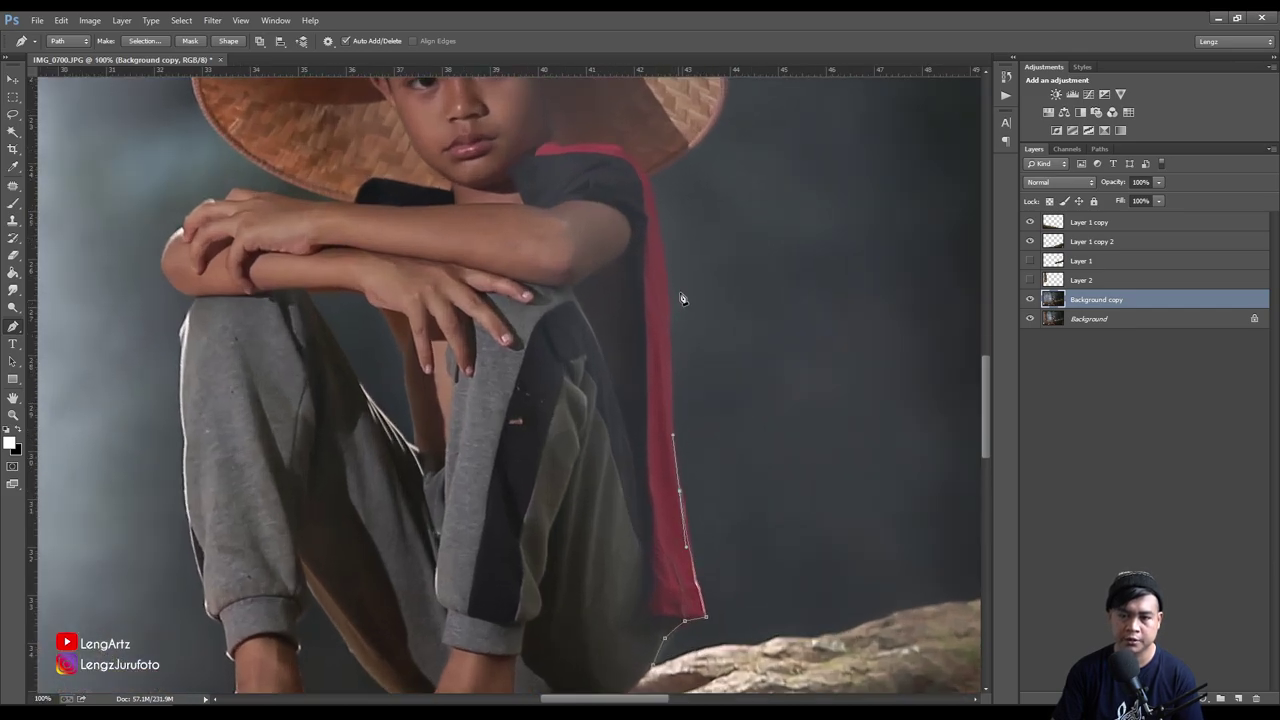
{"action": "left_click_drag", "start_coordinate": [668, 291], "coordinate": [668, 277]}
{"action": "left_click_drag", "start_coordinate": [660, 221], "coordinate": [654, 210]}
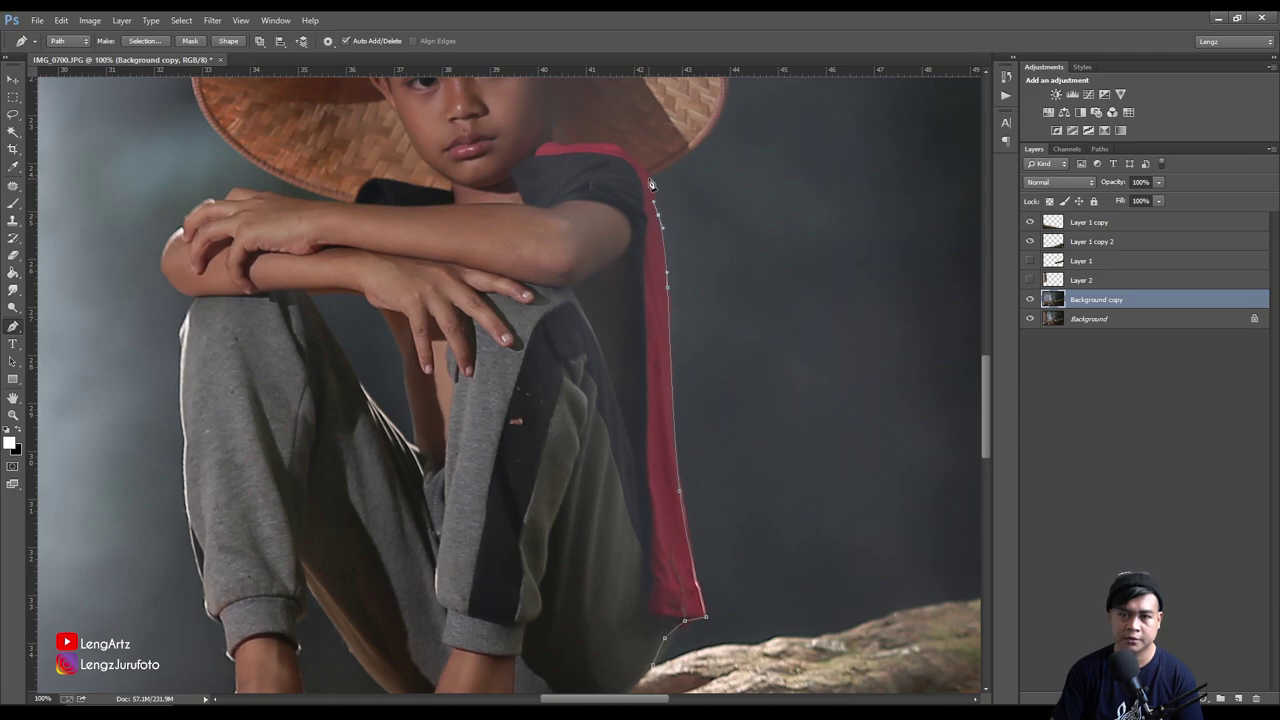
Continue the path under and around the hat rim, replacing one misplaced anchor
{"action": "left_click_drag", "start_coordinate": [651, 184], "coordinate": [623, 407]}
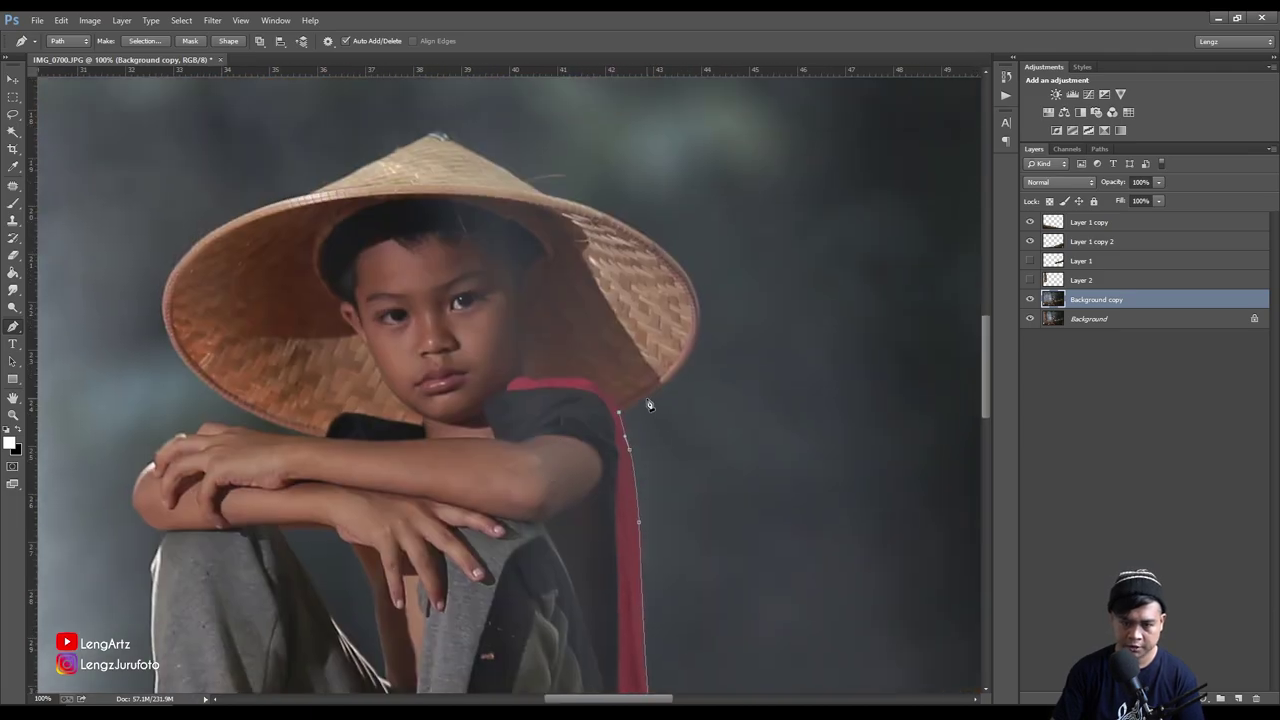
{"action": "scroll", "coordinate": [648, 402], "scroll_direction": "up", "scroll_amount": 1}
{"action": "scroll", "coordinate": [646, 399], "scroll_direction": "up", "scroll_amount": 1}
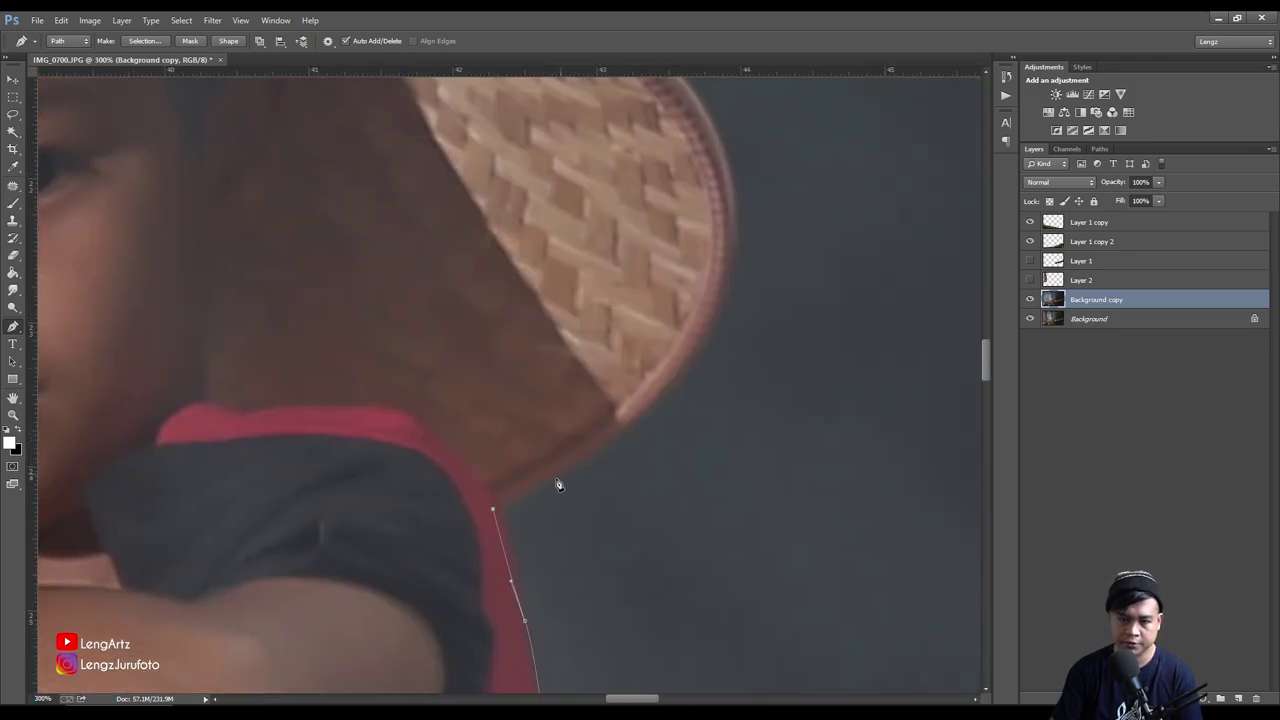
{"action": "left_click_drag", "start_coordinate": [557, 482], "coordinate": [568, 477]}
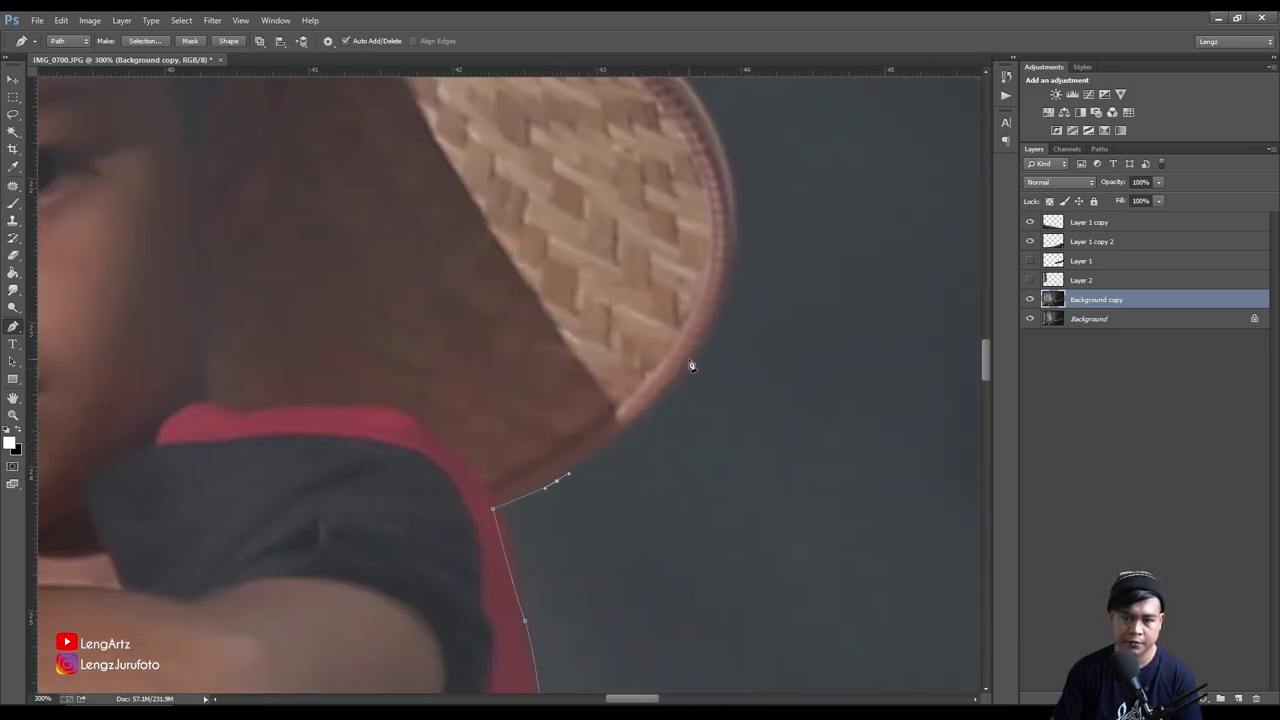
{"action": "mouse_move", "coordinate": [707, 343]}
{"action": "left_mouse_down"}
{"action": "mouse_move", "coordinate": [719, 313]}
{"action": "mouse_move", "coordinate": [642, 381]}
{"action": "left_mouse_up"}
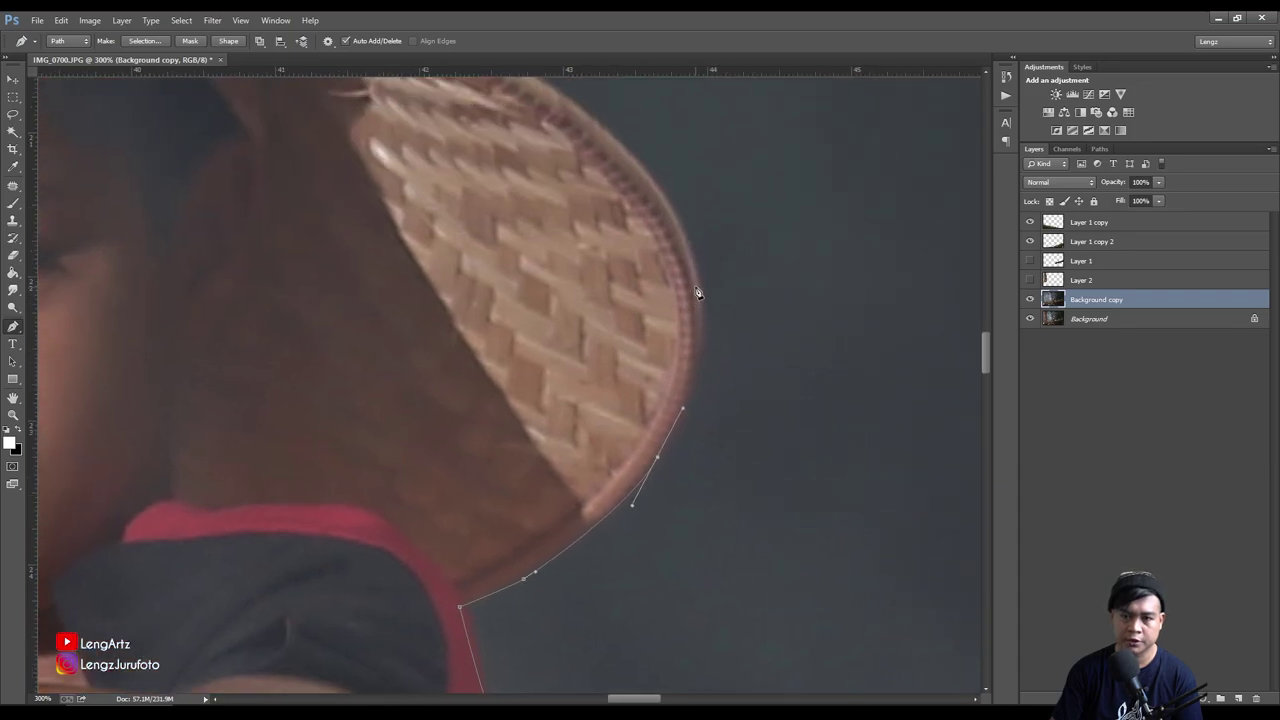
{"action": "left_click_drag", "start_coordinate": [700, 290], "coordinate": [686, 242]}
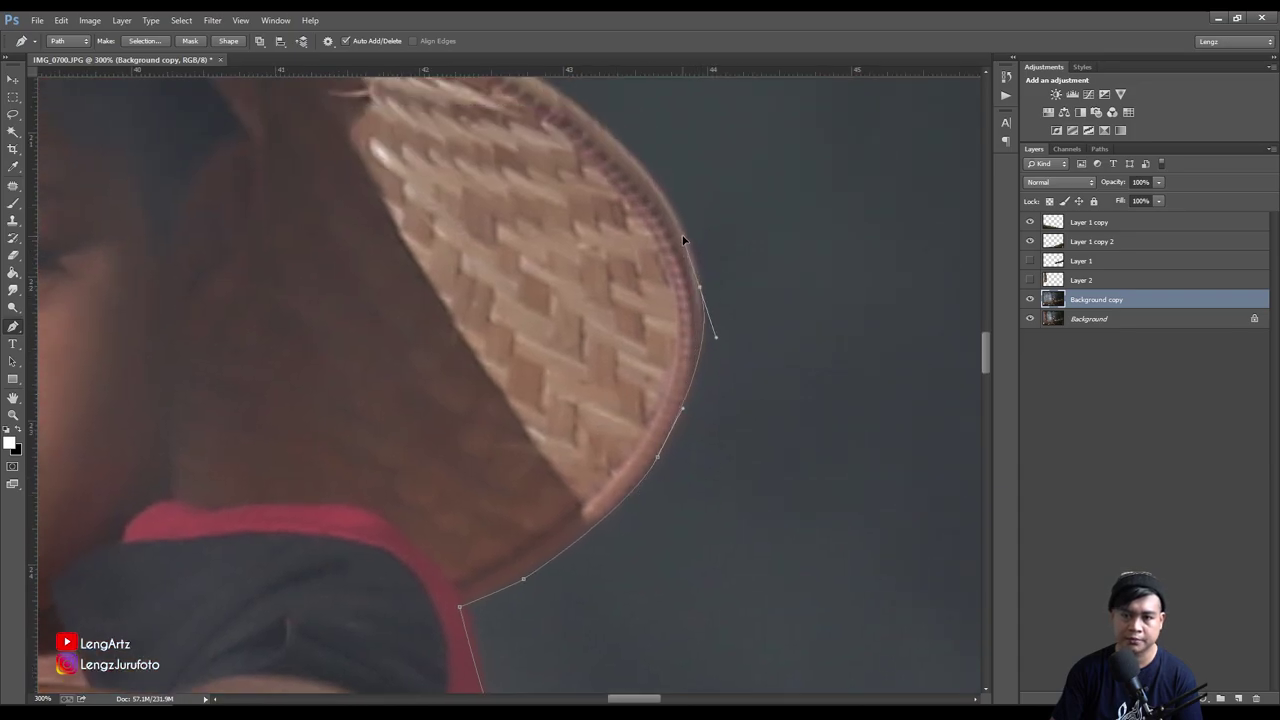
{"action": "key", "text": "ctrl+z"}
{"action": "left_click_drag", "start_coordinate": [697, 367], "coordinate": [699, 346]}
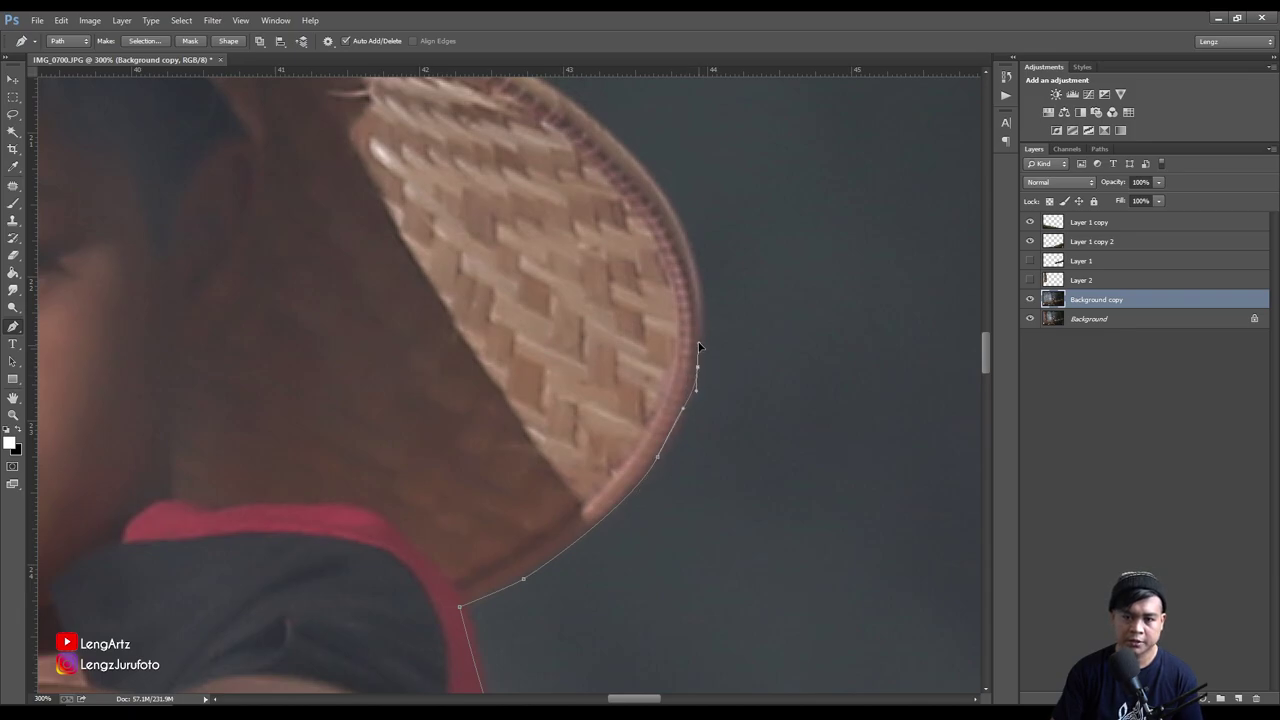
{"action": "left_click_drag", "start_coordinate": [632, 297], "coordinate": [629, 406]}
{"action": "left_click_drag", "start_coordinate": [678, 342], "coordinate": [647, 289]}
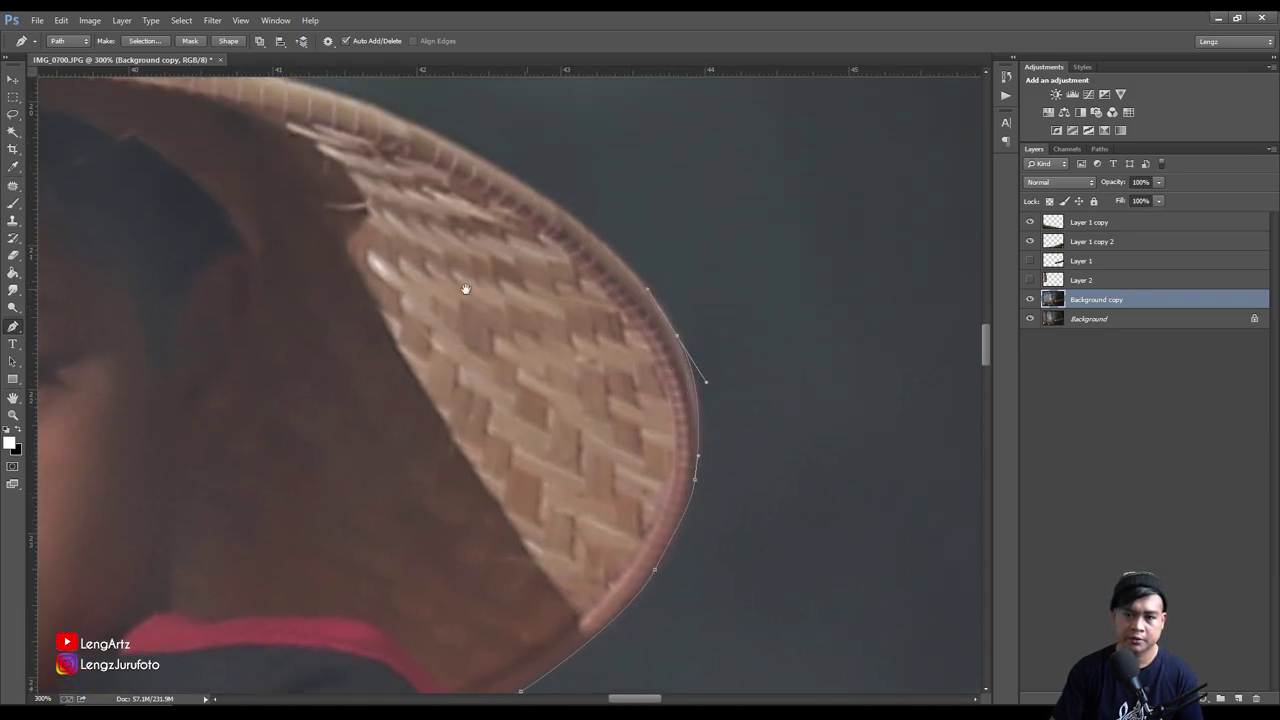
{"action": "left_click_drag", "start_coordinate": [527, 289], "coordinate": [610, 389]}
{"action": "left_click_drag", "start_coordinate": [565, 240], "coordinate": [480, 200]}
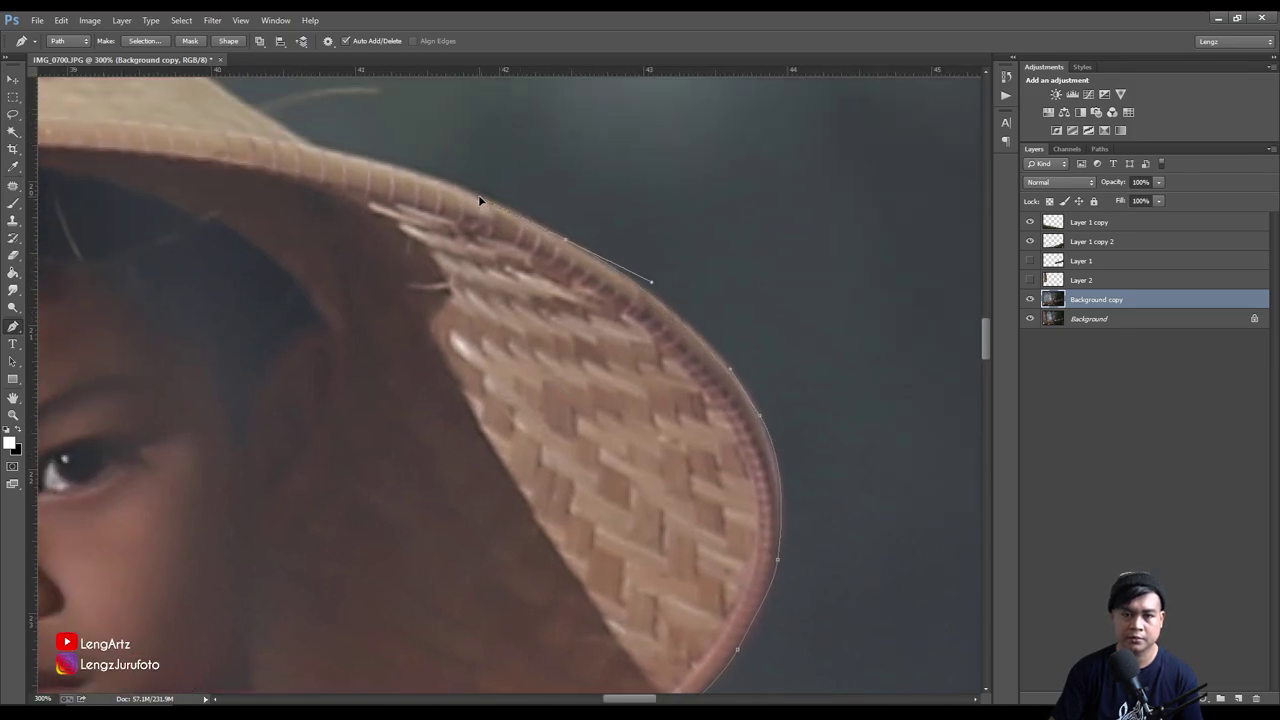
Trace the path around the hat tip and down the hat's left edge
{"action": "left_click_drag", "start_coordinate": [212, 226], "coordinate": [537, 371]}
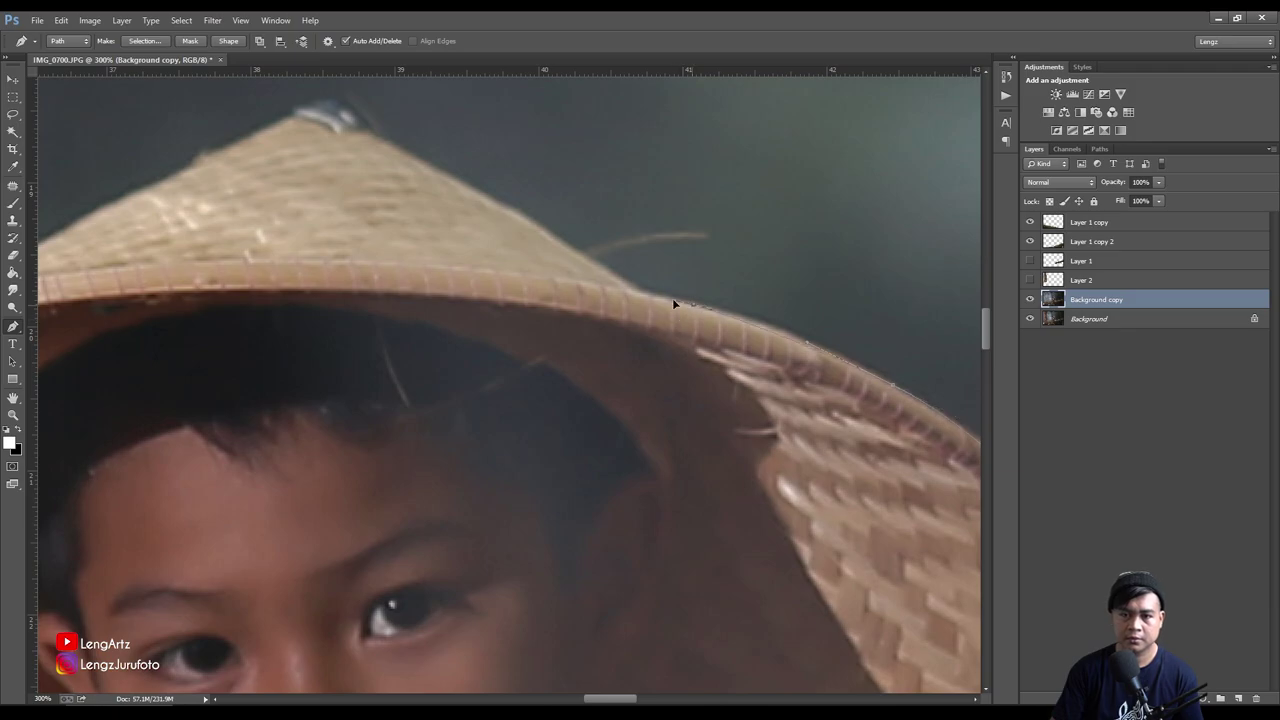
{"action": "left_click_drag", "start_coordinate": [638, 298], "coordinate": [776, 478]}
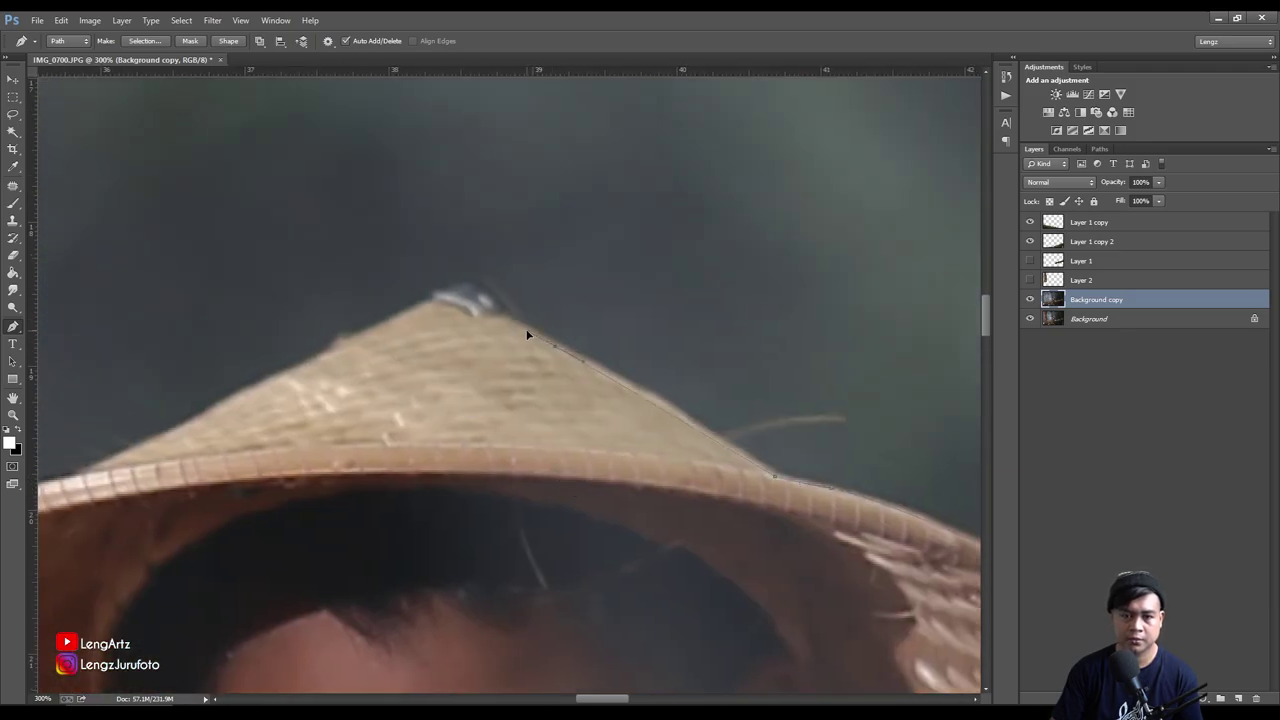
{"action": "left_click", "coordinate": [490, 291]}
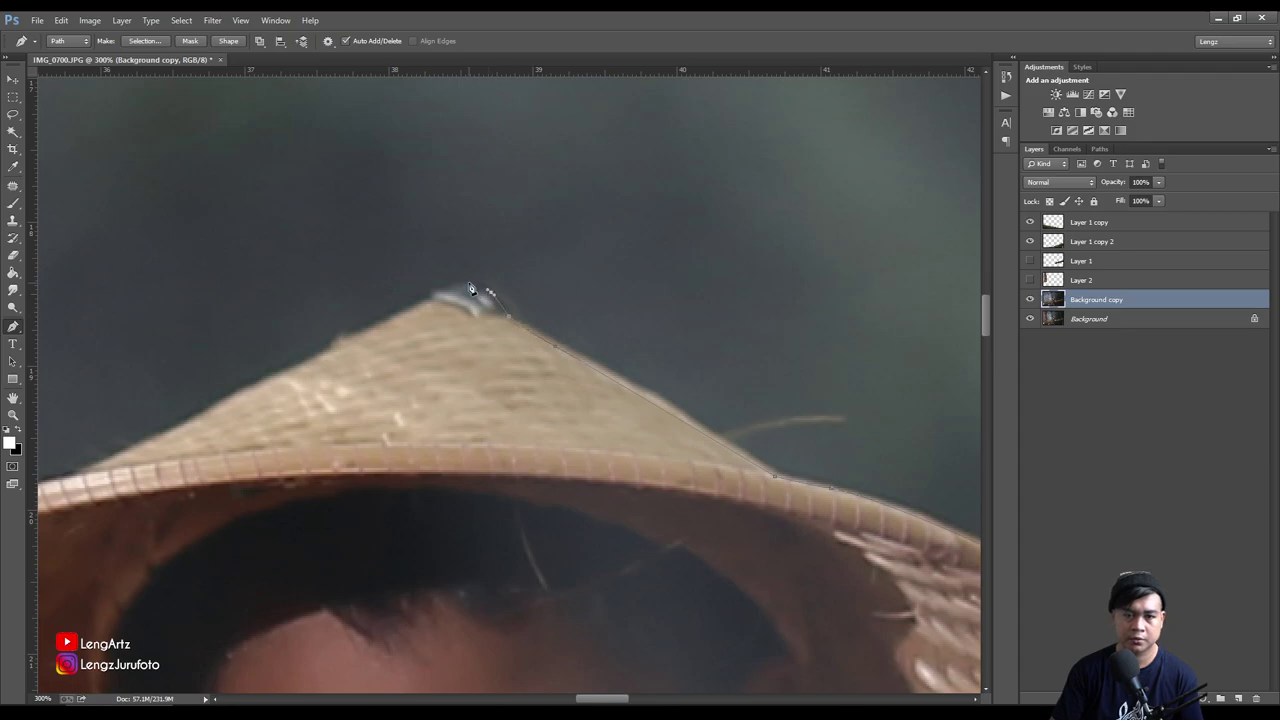
{"action": "left_click_drag", "start_coordinate": [405, 343], "coordinate": [500, 290]}
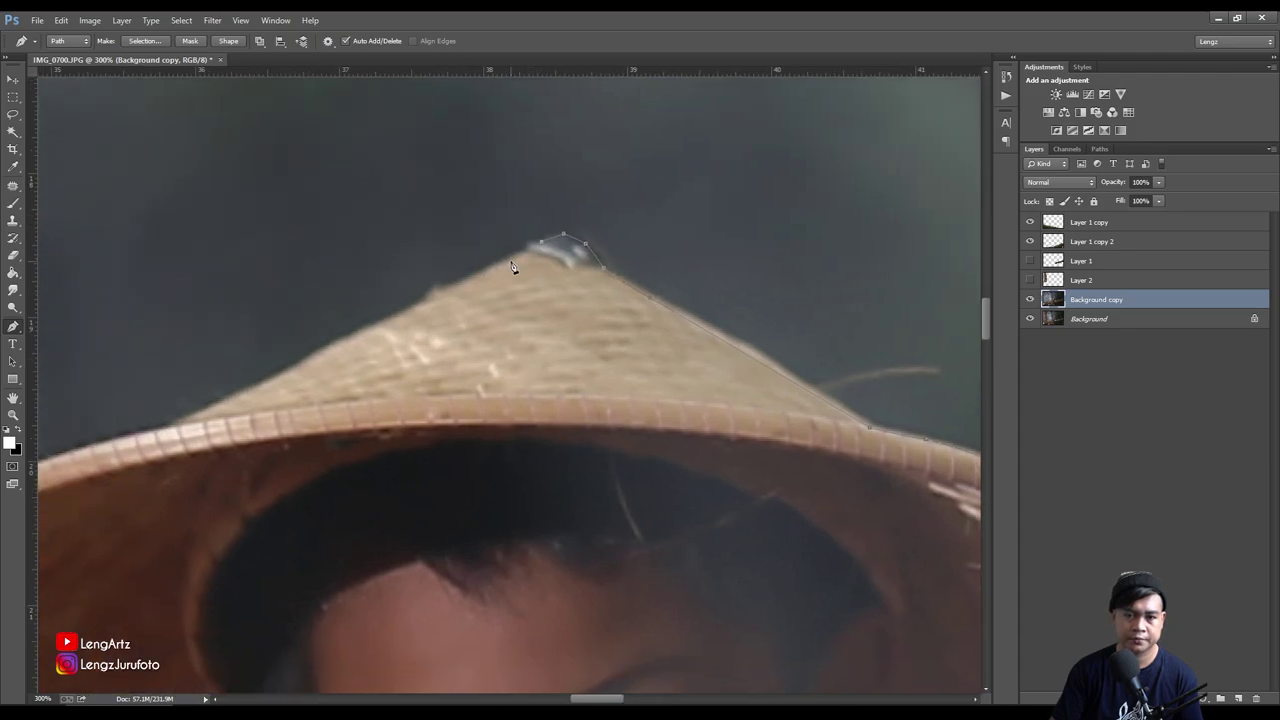
{"action": "left_click_drag", "start_coordinate": [412, 350], "coordinate": [566, 299]}
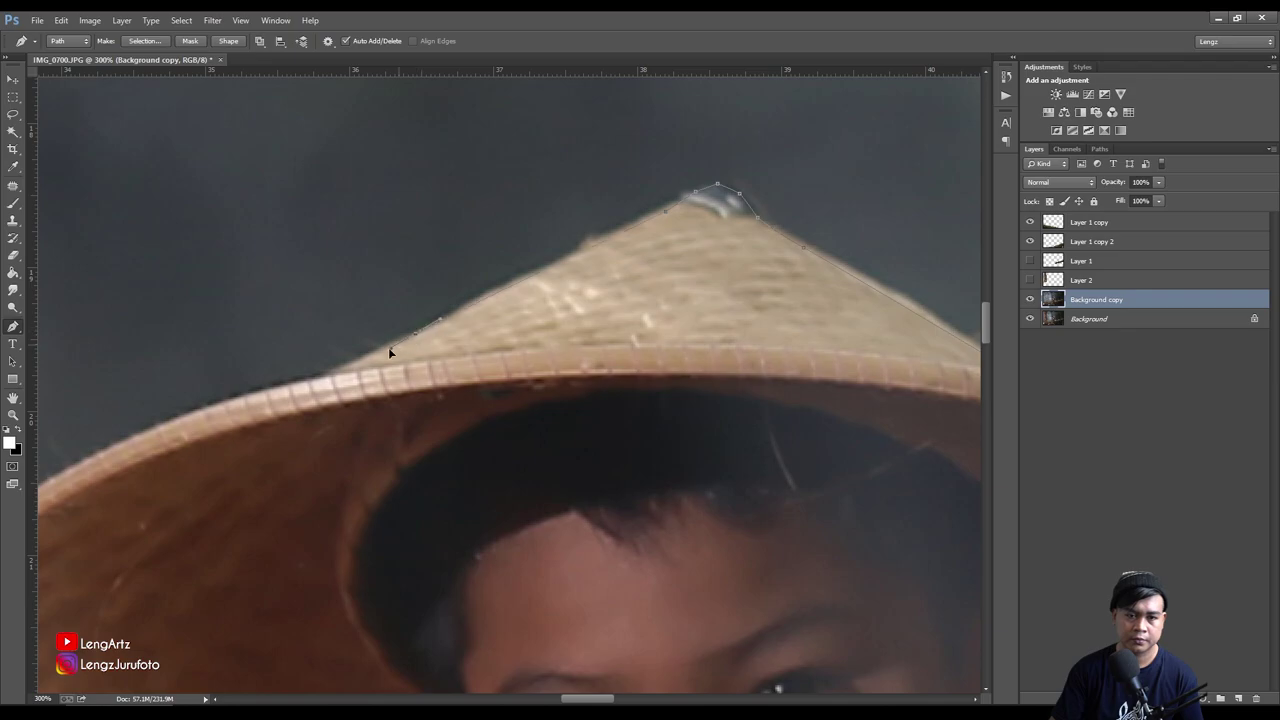
{"action": "left_click_drag", "start_coordinate": [321, 383], "coordinate": [544, 258]}
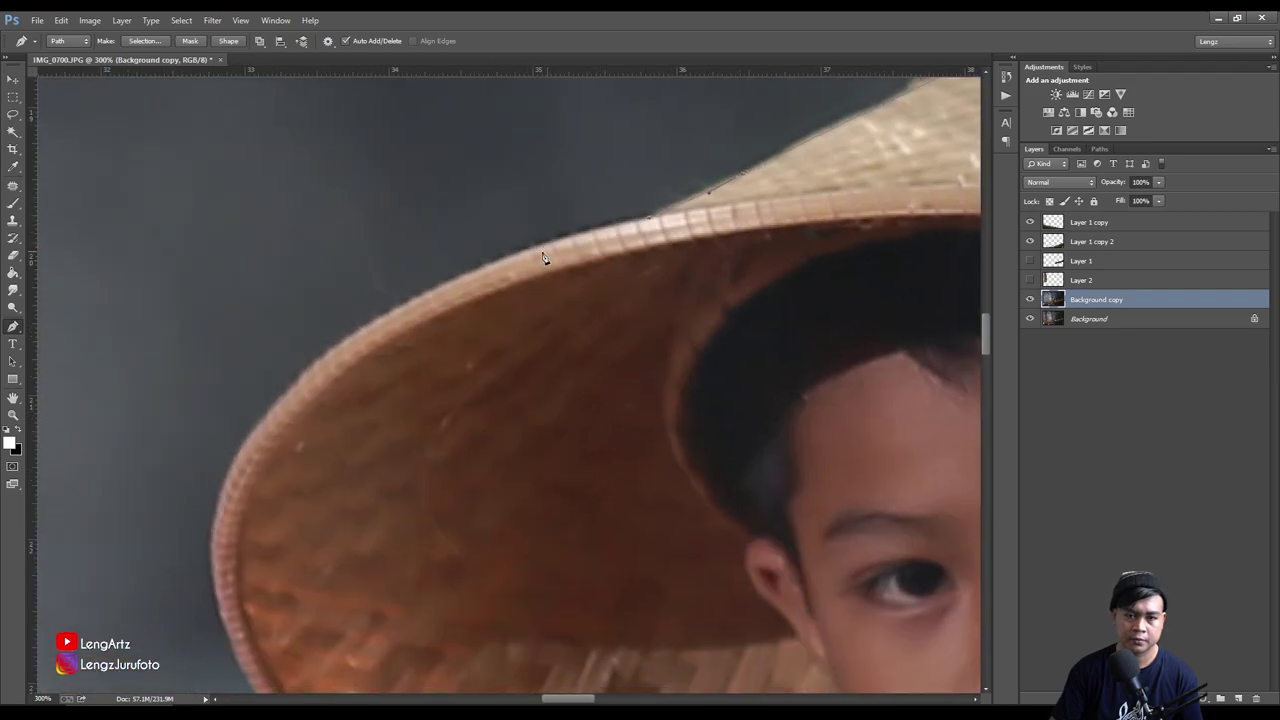
{"action": "left_click", "coordinate": [502, 264]}
{"action": "left_click_drag", "start_coordinate": [460, 283], "coordinate": [603, 249]}
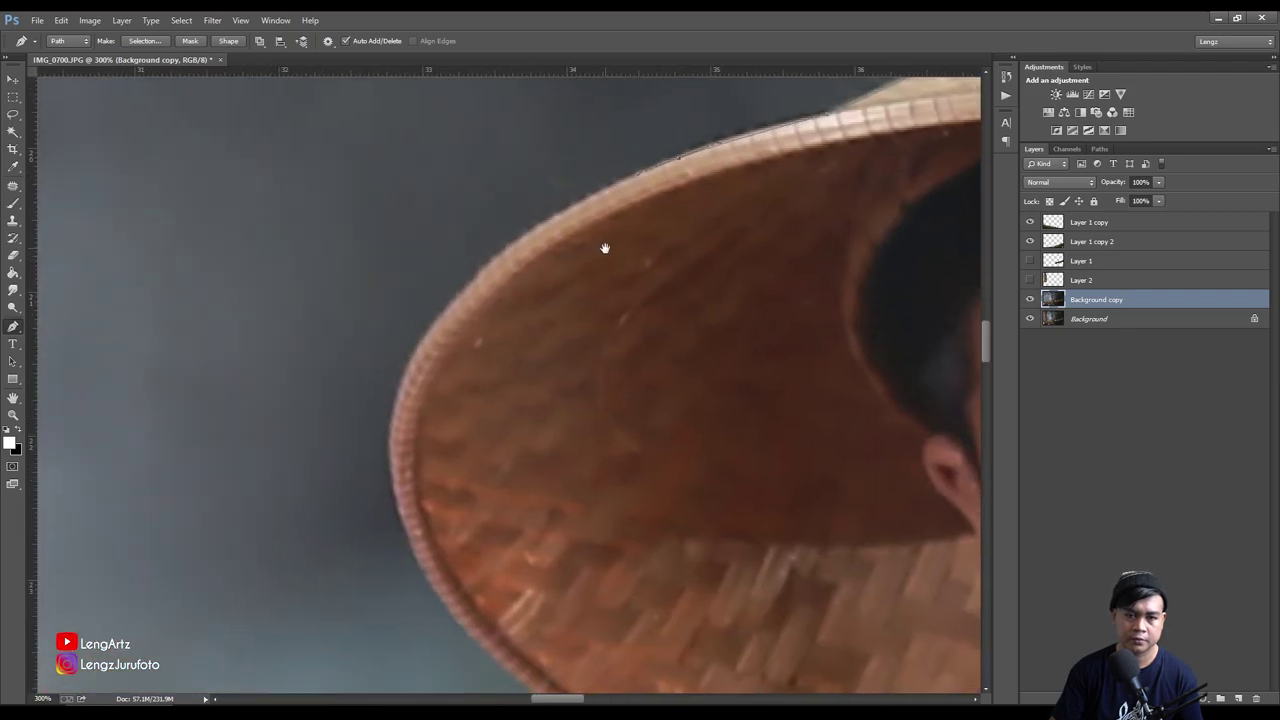
{"action": "mouse_move", "coordinate": [491, 291]}
{"action": "left_mouse_down"}
{"action": "mouse_move", "coordinate": [551, 266]}
{"action": "mouse_move", "coordinate": [549, 241]}
{"action": "left_mouse_up"}
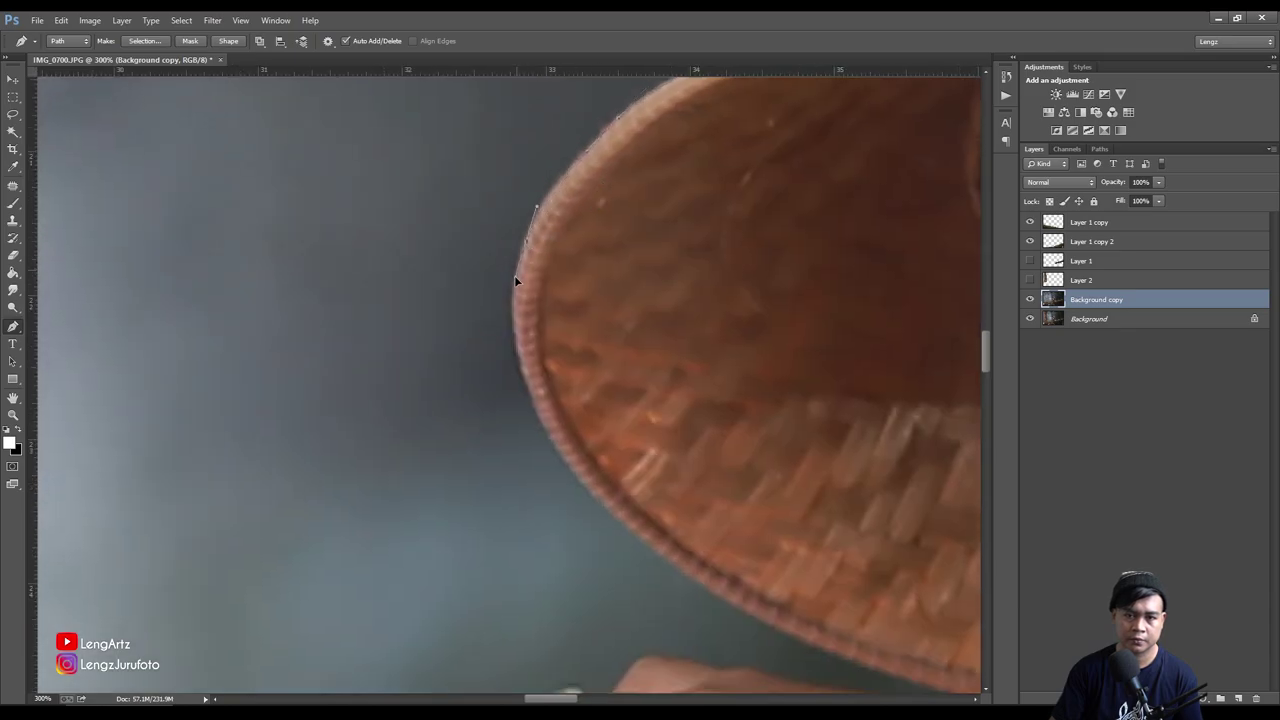
{"action": "left_click_drag", "start_coordinate": [566, 338], "coordinate": [607, 211]}
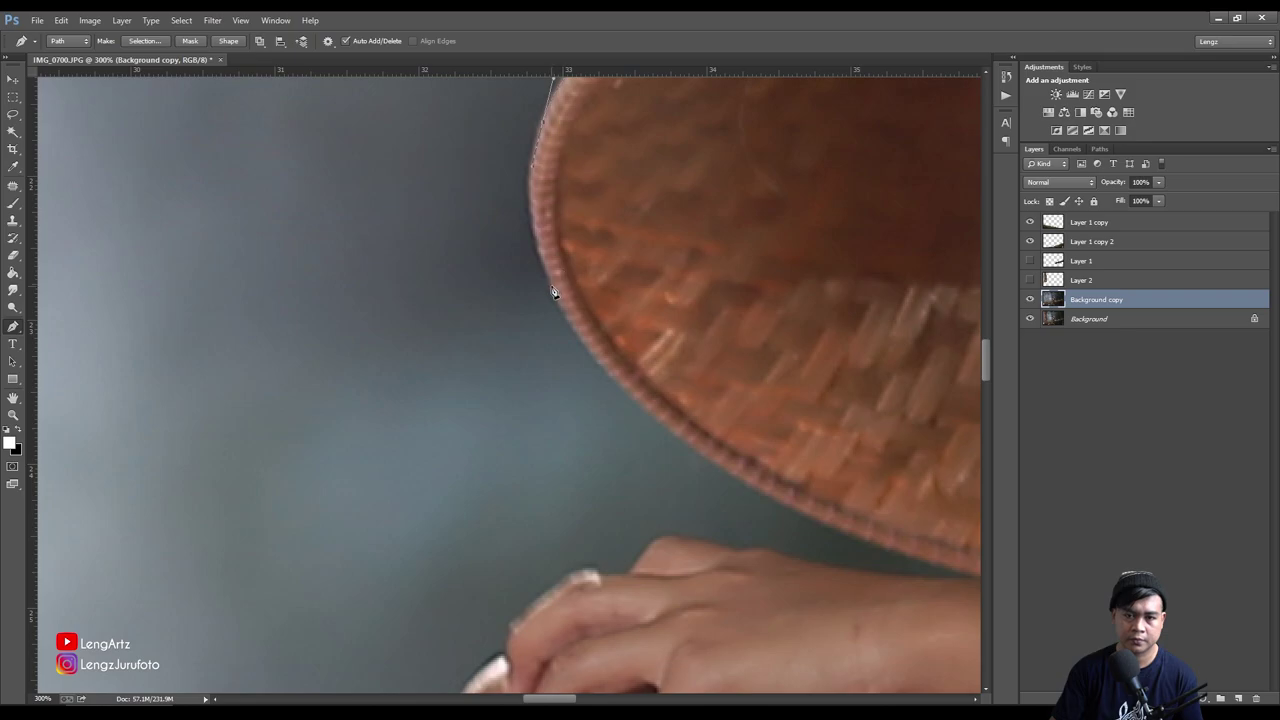
Follow the lower brim edge to the arm and along the top of the hand
{"action": "left_click_drag", "start_coordinate": [729, 391], "coordinate": [609, 203]}
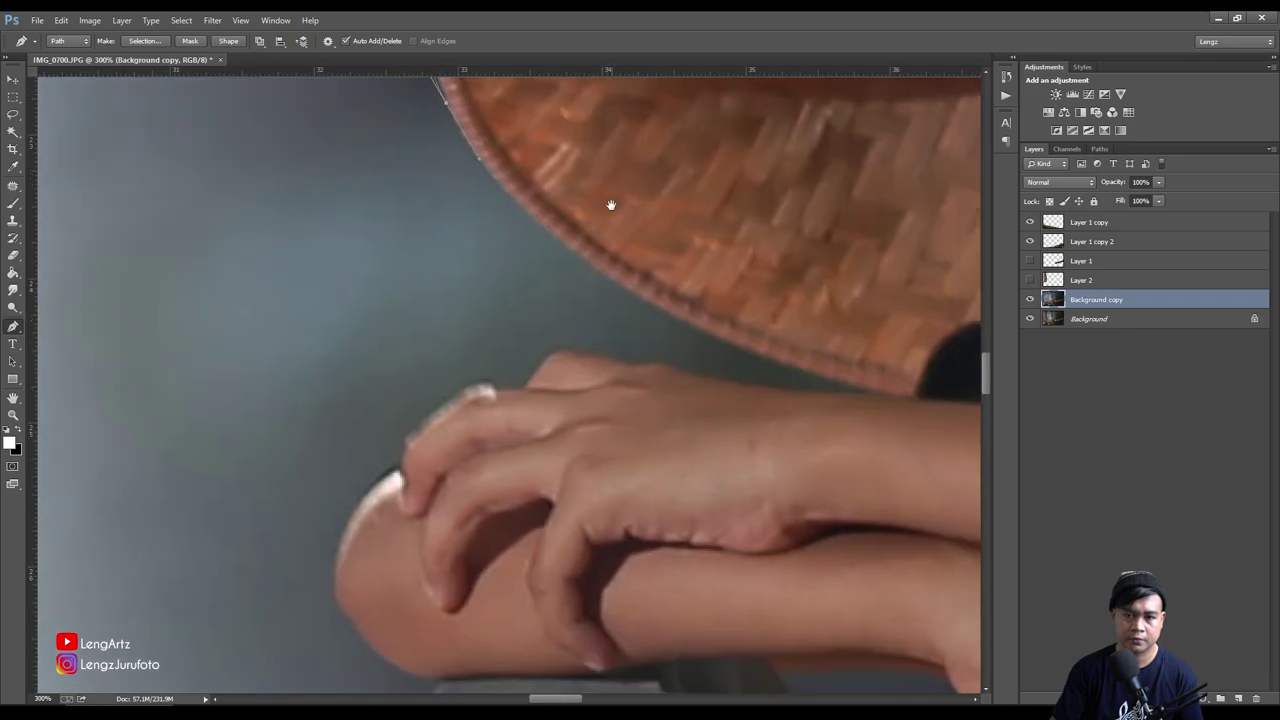
{"action": "left_click_drag", "start_coordinate": [598, 269], "coordinate": [649, 303]}
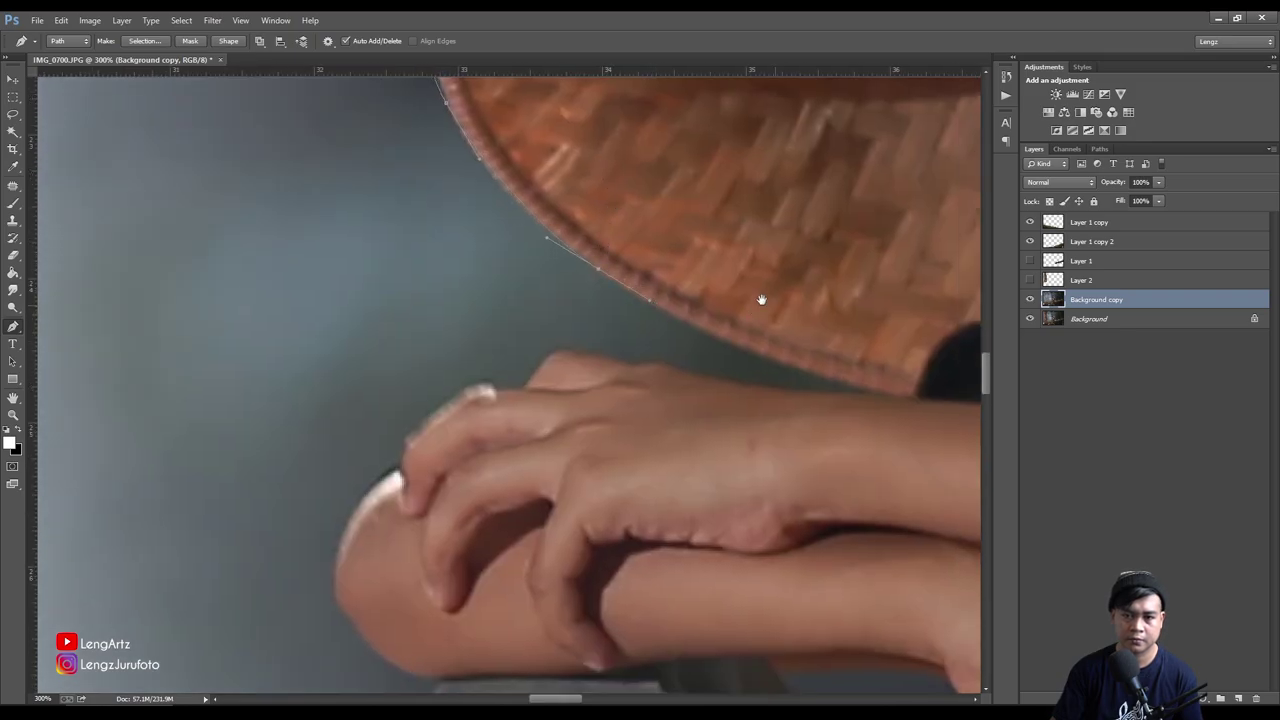
{"action": "left_click_drag", "start_coordinate": [783, 309], "coordinate": [571, 214]}
{"action": "mouse_move", "coordinate": [538, 258]}
{"action": "left_mouse_down"}
{"action": "mouse_move", "coordinate": [589, 269]}
{"action": "mouse_move", "coordinate": [572, 270]}
{"action": "left_mouse_up"}
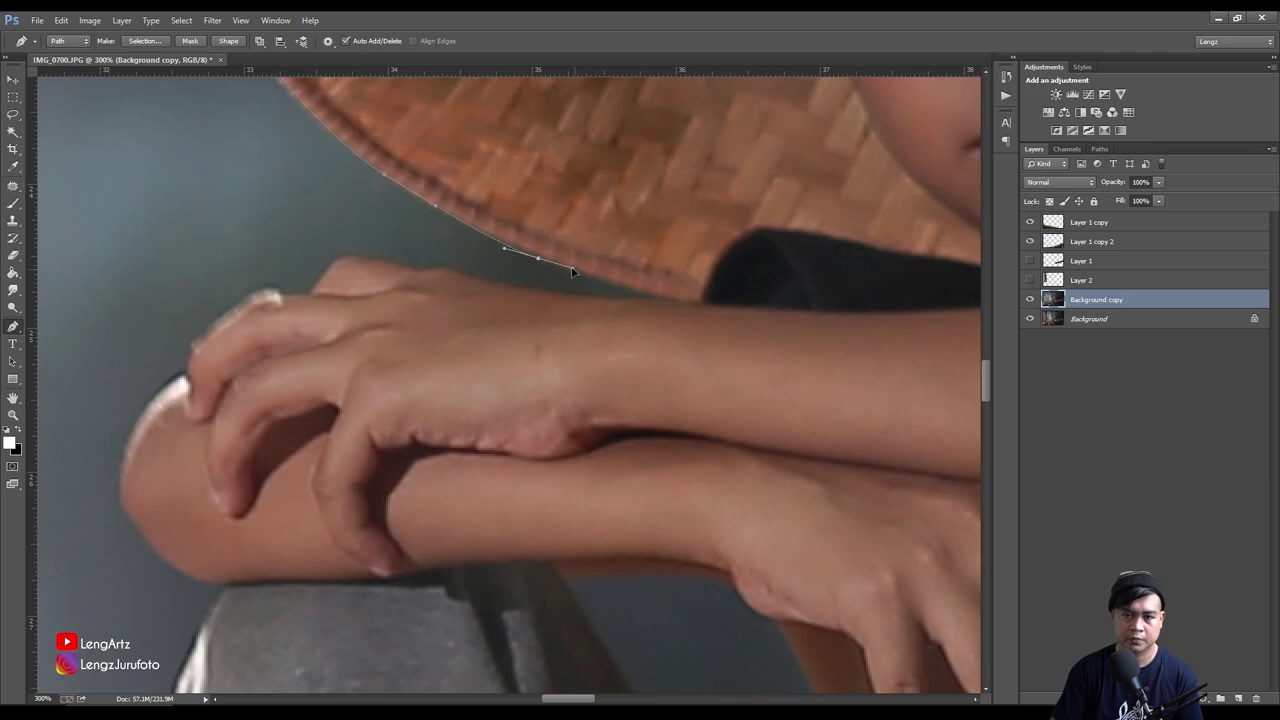
{"action": "left_click", "coordinate": [569, 271]}
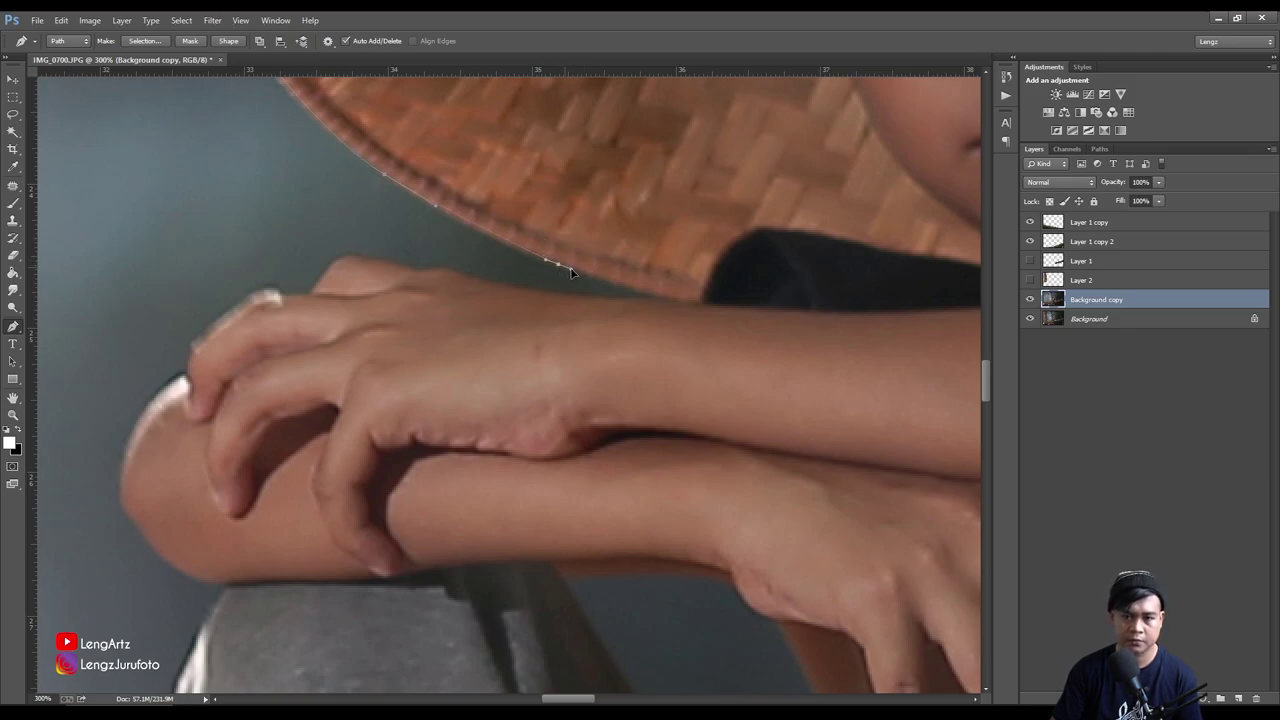
{"action": "left_click", "coordinate": [683, 301]}
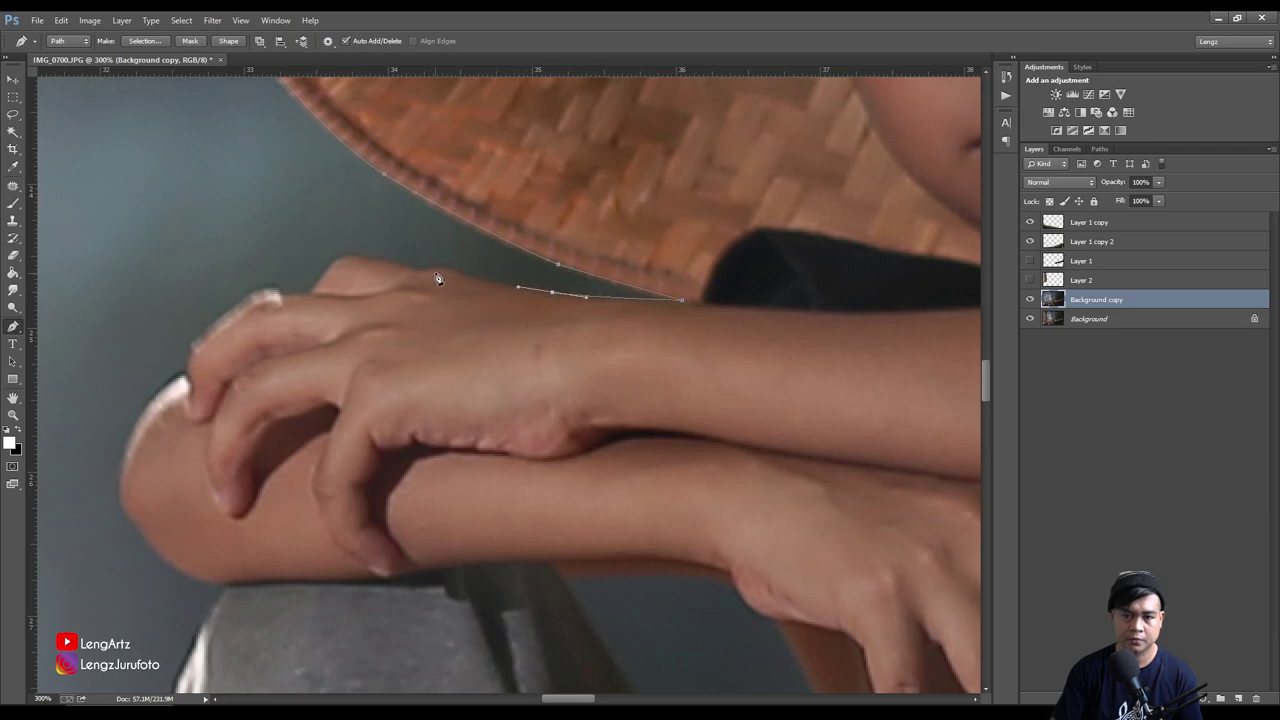
{"action": "left_click_drag", "start_coordinate": [456, 279], "coordinate": [330, 275]}
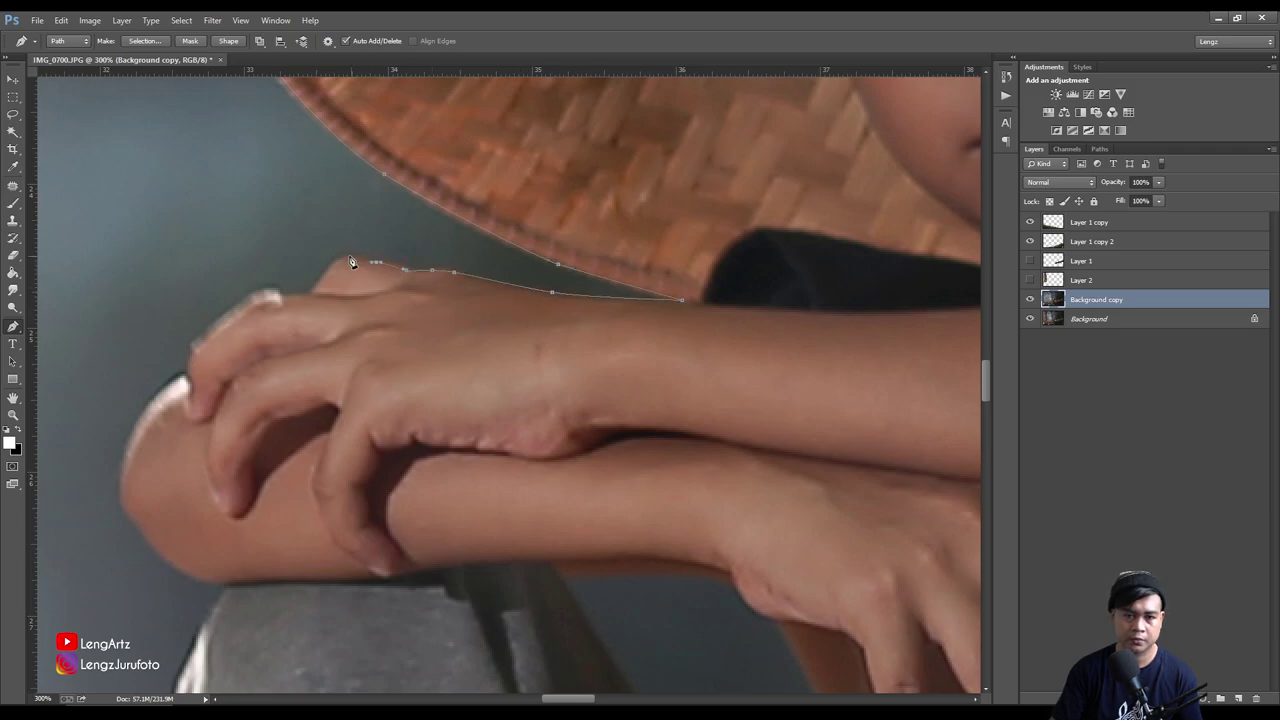
{"action": "left_click_drag", "start_coordinate": [275, 316], "coordinate": [547, 269]}
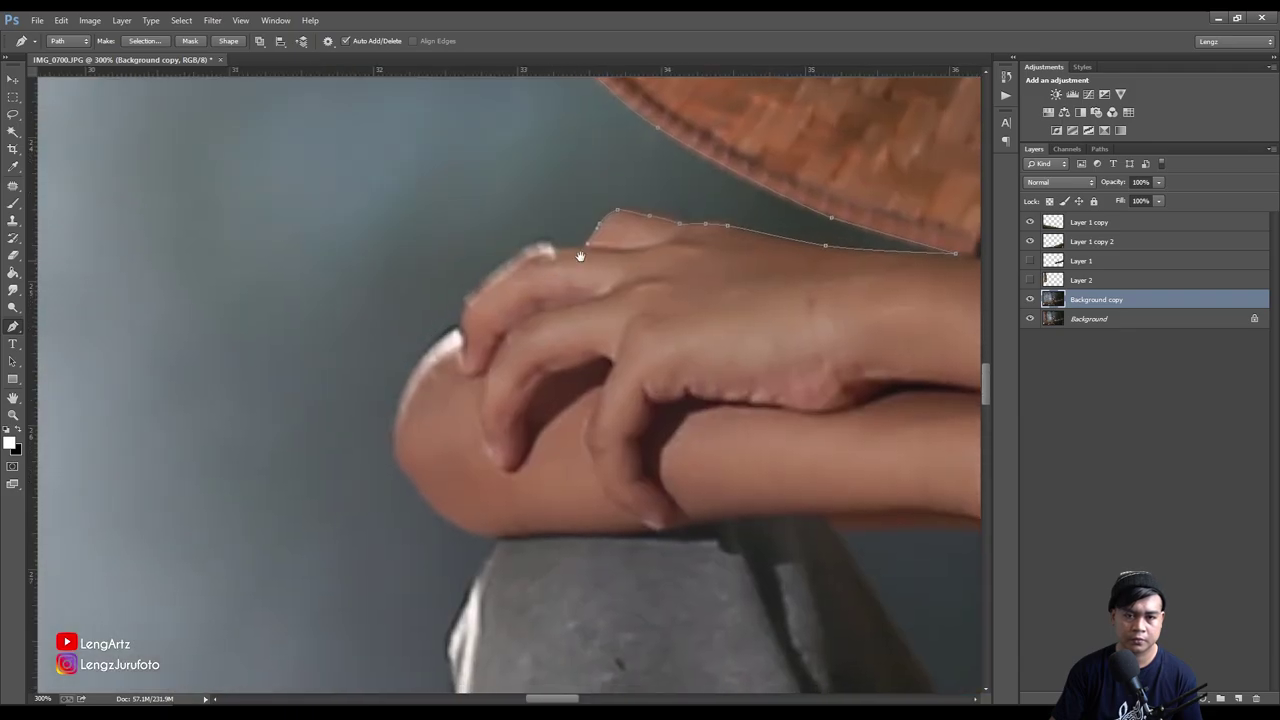
Anchor the path at the fingertips and curve it around the hand's edge
{"action": "left_click", "coordinate": [557, 251]}
{"action": "left_click_drag", "start_coordinate": [462, 333], "coordinate": [517, 217]}
{"action": "mouse_move", "coordinate": [490, 298]}
{"action": "left_mouse_down"}
{"action": "mouse_move", "coordinate": [564, 381]}
{"action": "mouse_move", "coordinate": [645, 216]}
{"action": "left_mouse_up"}
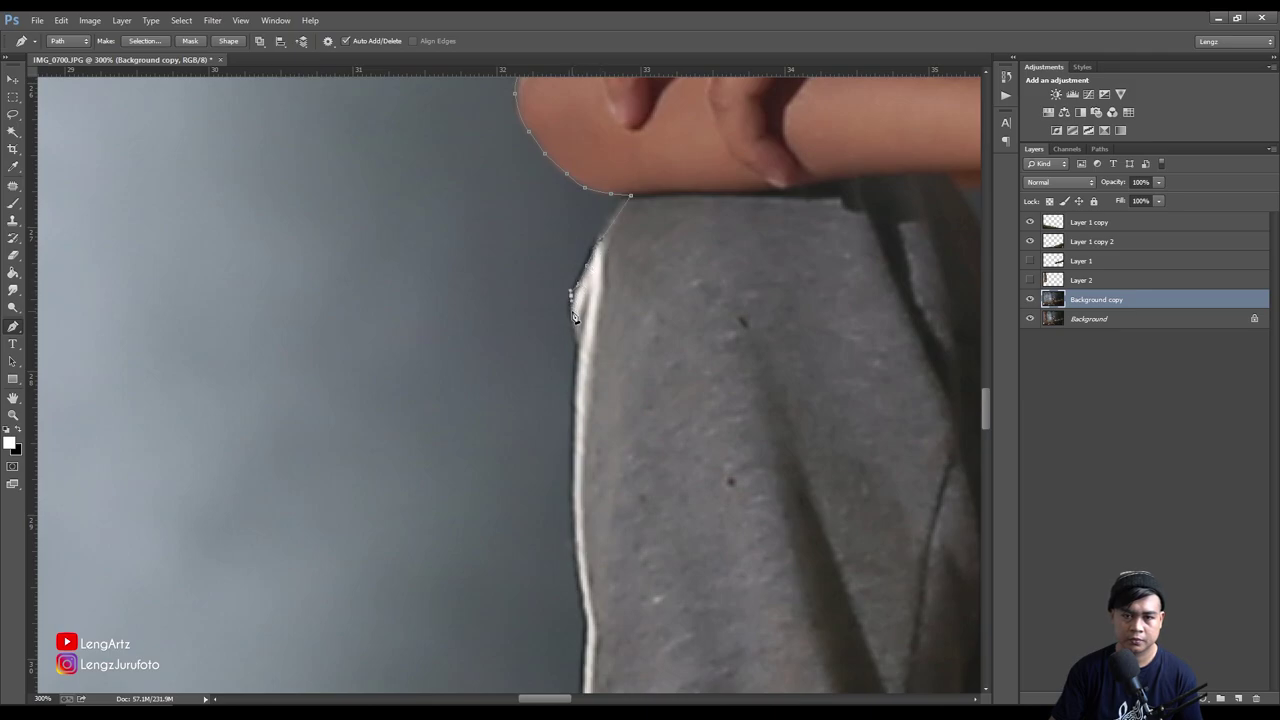
{"action": "left_click_drag", "start_coordinate": [575, 338], "coordinate": [581, 240]}
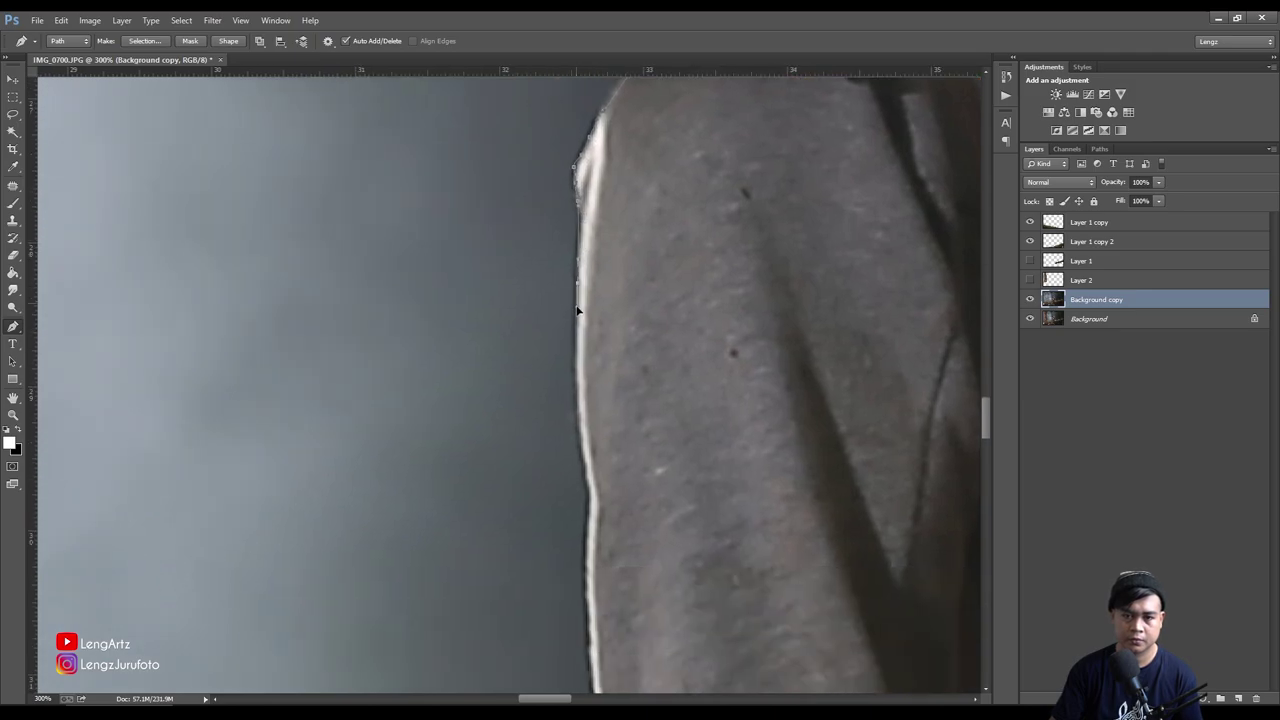
{"action": "scroll", "coordinate": [578, 306], "scroll_direction": "down", "scroll_amount": 1}
{"action": "scroll", "coordinate": [590, 230], "scroll_direction": "down", "scroll_amount": 3}
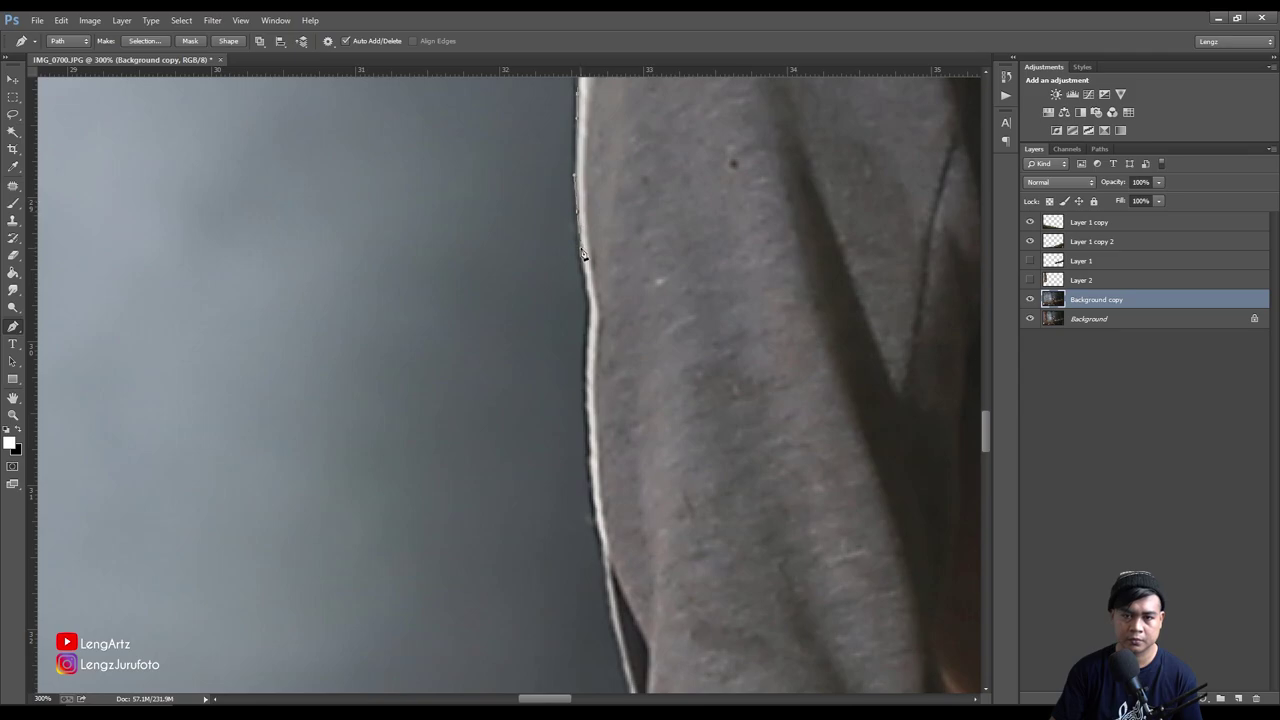
{"action": "scroll", "coordinate": [590, 224], "scroll_direction": "down", "scroll_amount": 2}
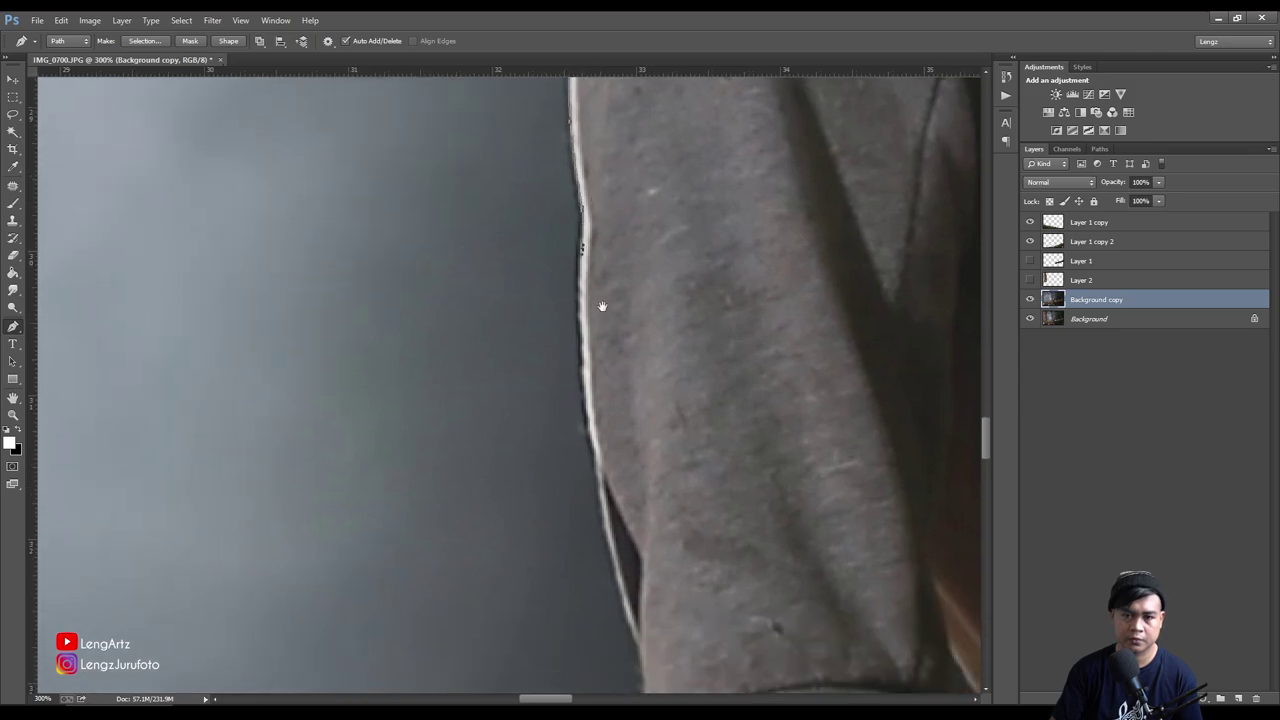
{"action": "left_click_drag", "start_coordinate": [600, 306], "coordinate": [578, 215]}
{"action": "scroll", "coordinate": [600, 240], "scroll_direction": "down", "scroll_amount": 2}
{"action": "scroll", "coordinate": [610, 225], "scroll_direction": "down", "scroll_amount": 1}
Extend the path down the sleeve to the cuff and along the foot to the toes
{"action": "left_click", "coordinate": [598, 300]}
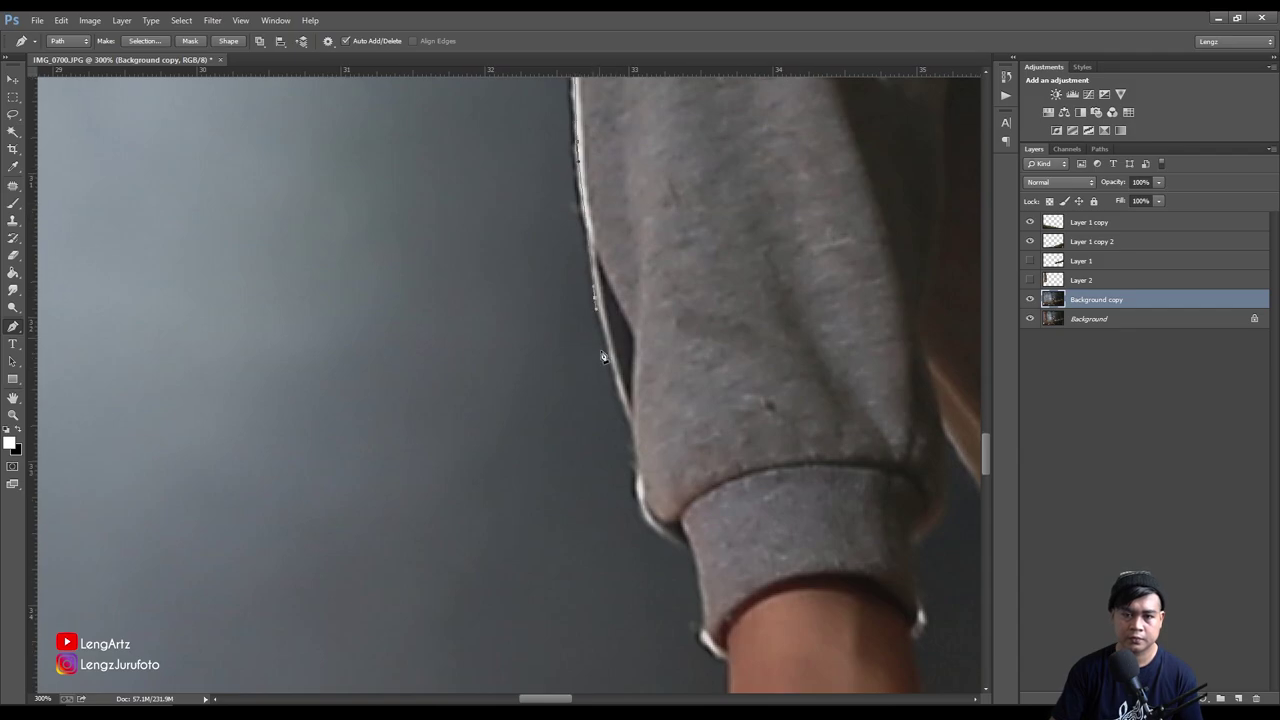
{"action": "left_click", "coordinate": [615, 378]}
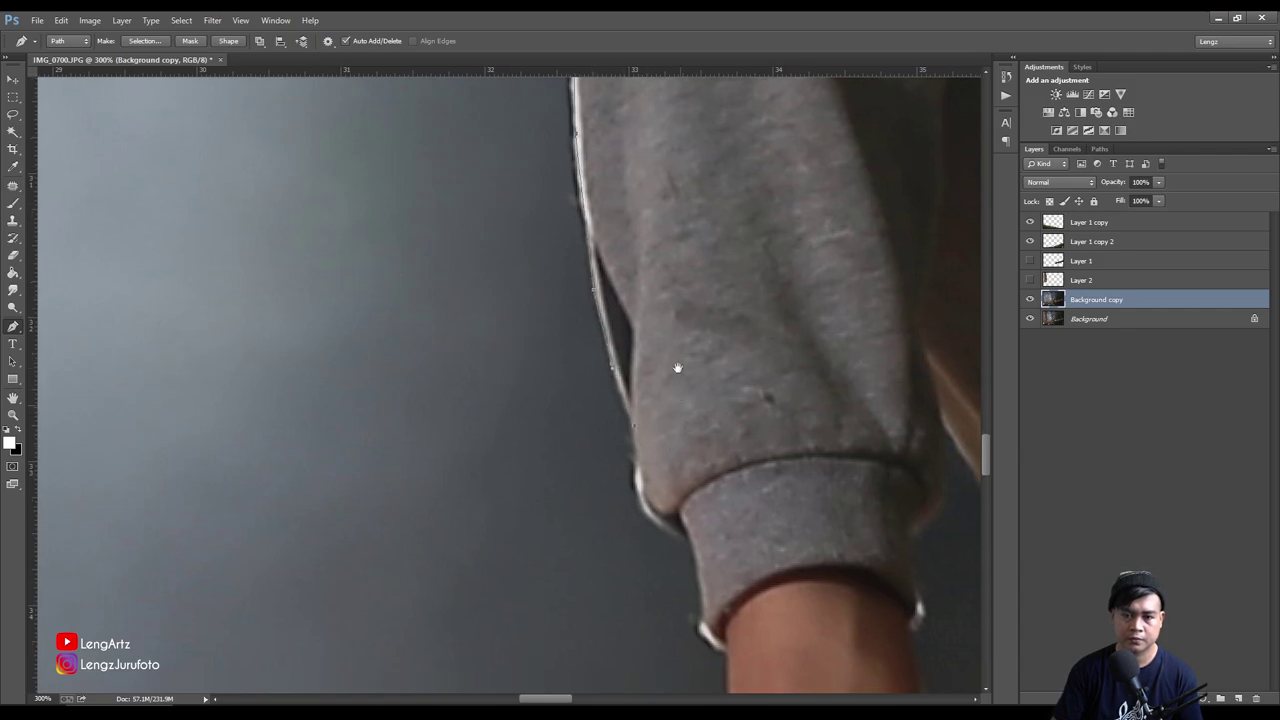
{"action": "scroll", "coordinate": [630, 400], "scroll_direction": "down", "scroll_amount": 5}
{"action": "left_click", "coordinate": [643, 274]}
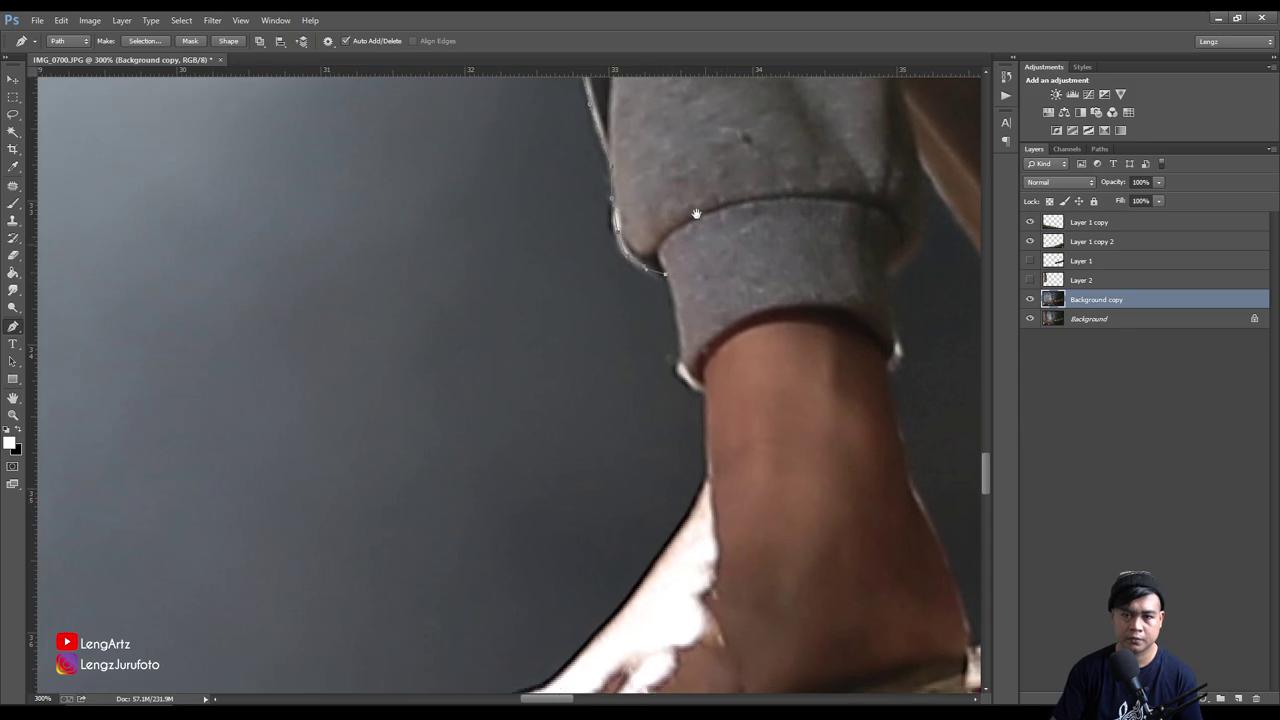
{"action": "scroll", "coordinate": [665, 240], "scroll_direction": "down", "scroll_amount": 3}
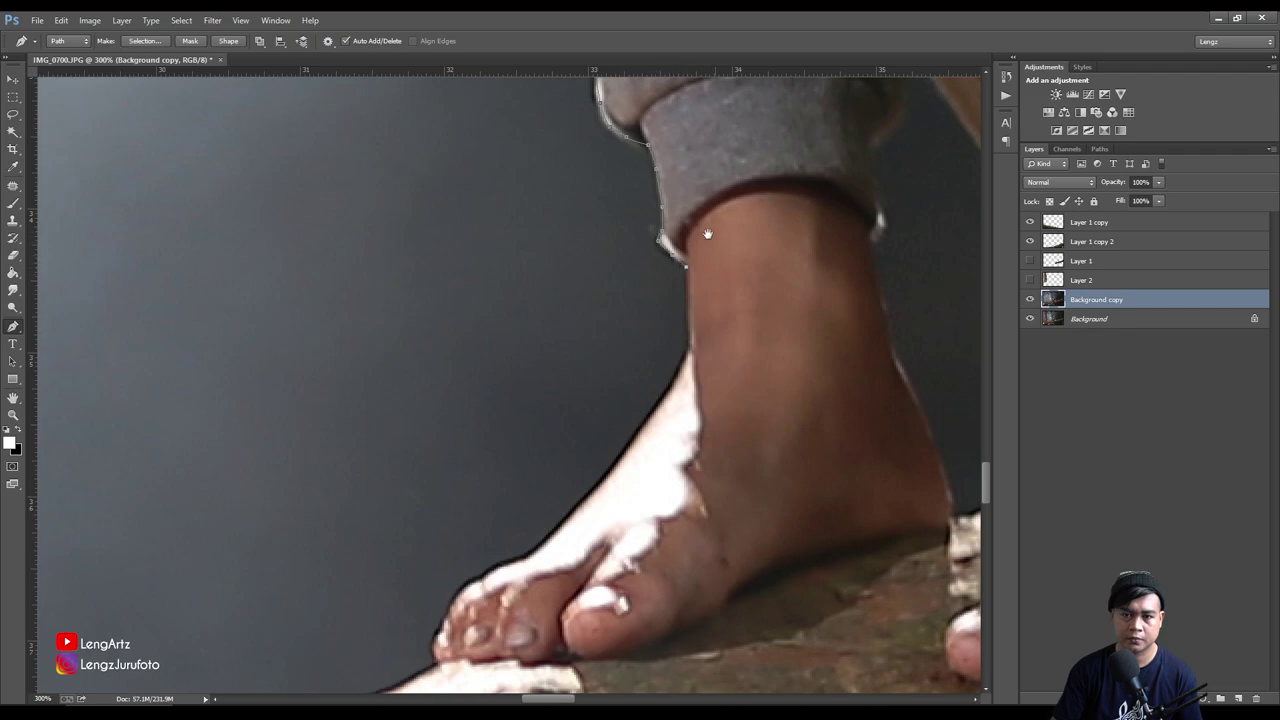
{"action": "left_click_drag", "start_coordinate": [707, 233], "coordinate": [692, 169]}
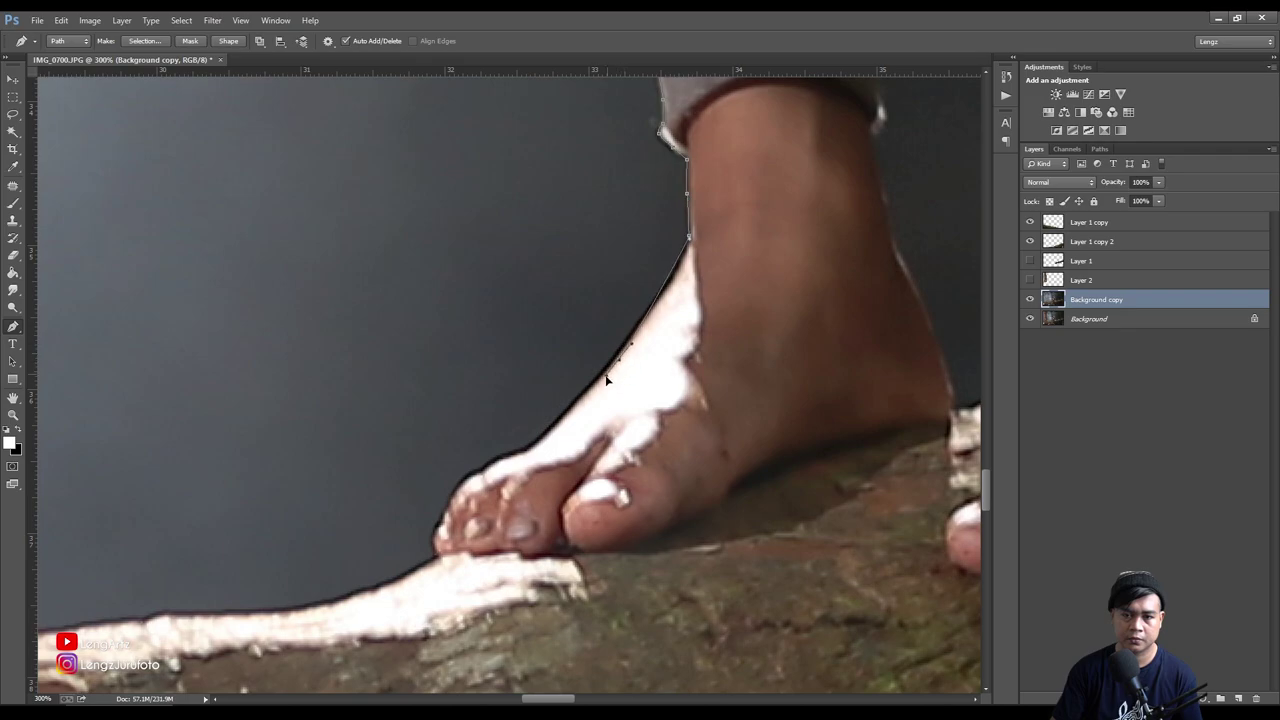
{"action": "left_click_drag", "start_coordinate": [601, 383], "coordinate": [594, 386]}
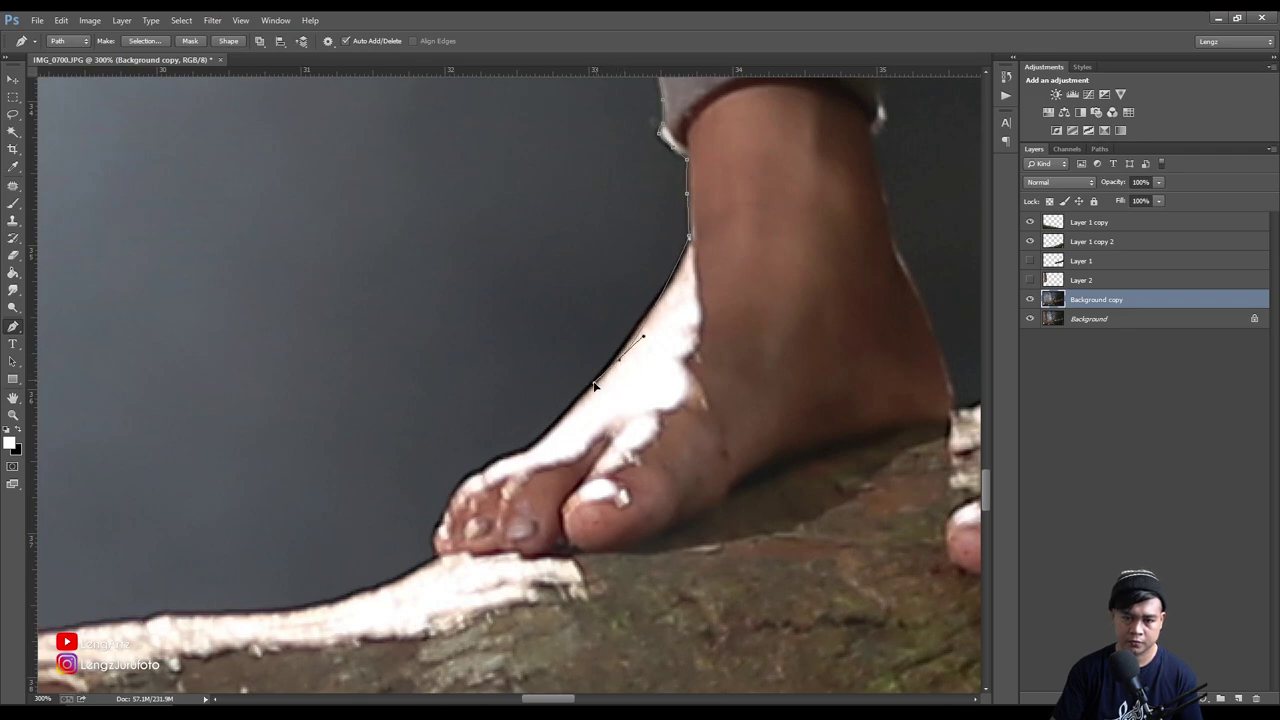
{"action": "left_click", "coordinate": [550, 428]}
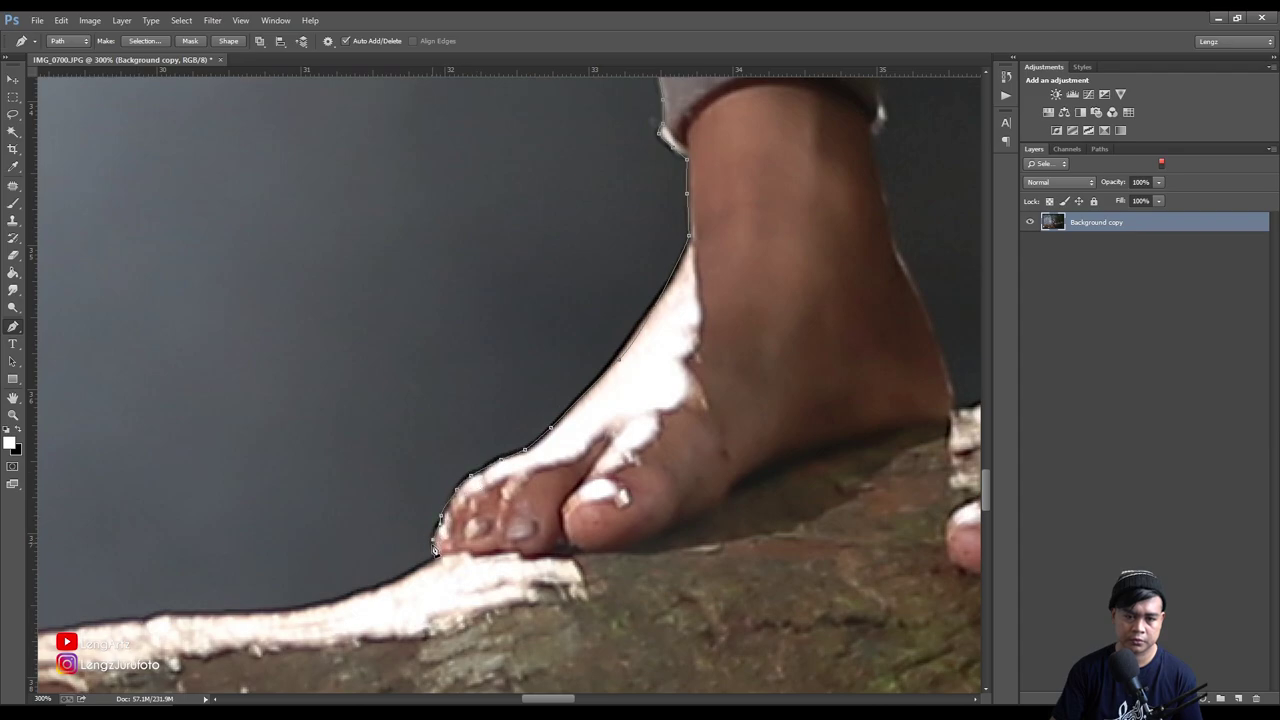
Zoom out and close the path across the log beneath the boy's feet
{"action": "key", "text": "ctrl+minus"}
{"action": "key", "text": "ctrl+minus"}
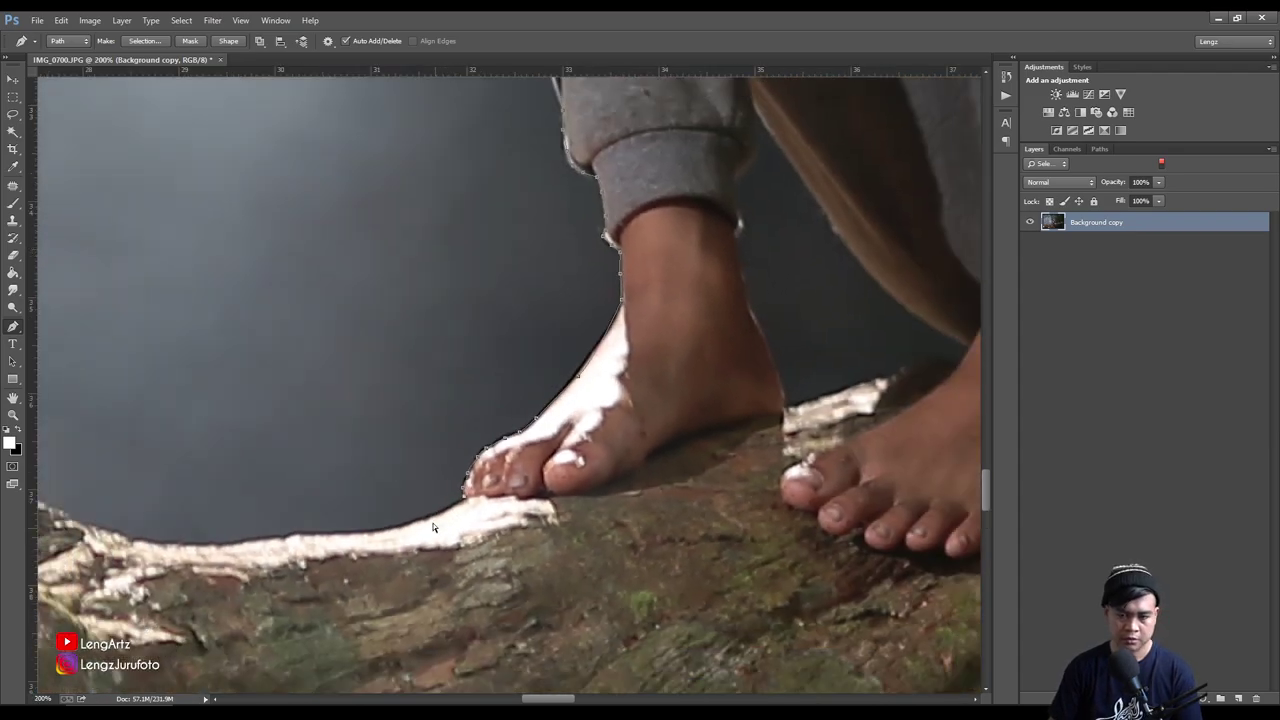
{"action": "key", "text": "ctrl+minus"}
{"action": "key", "text": "ctrl+minus"}
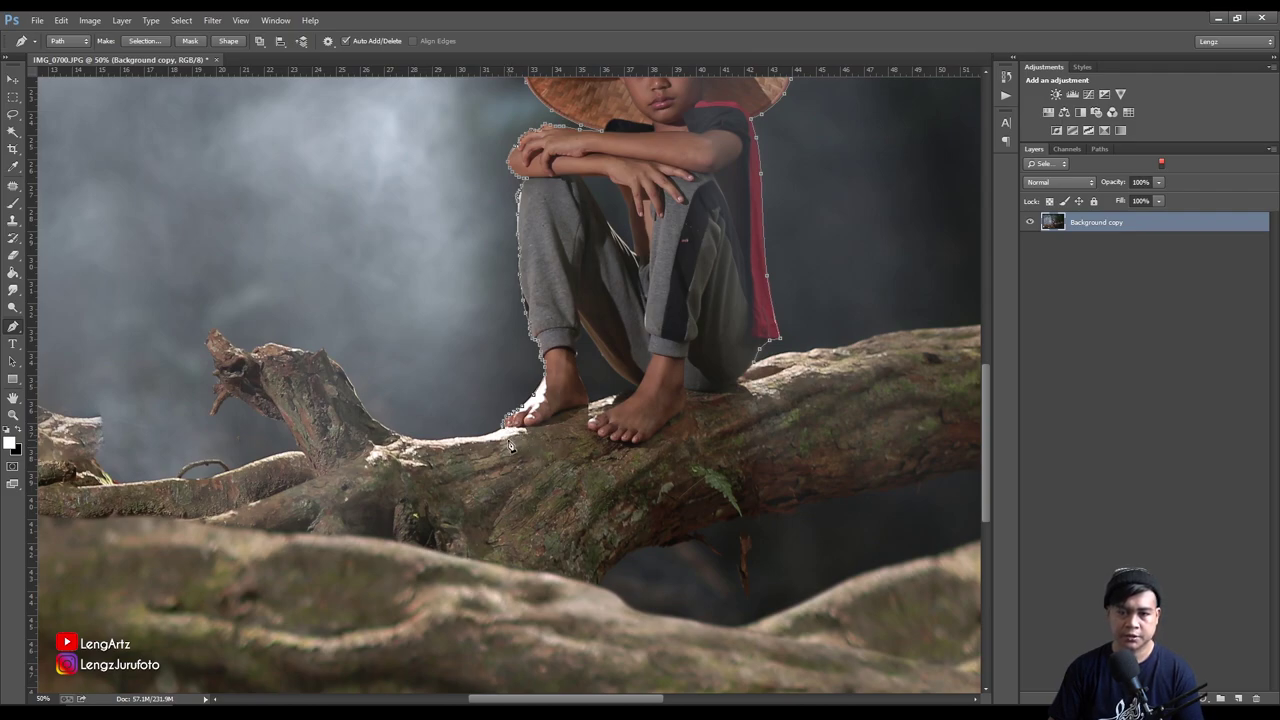
{"action": "left_click", "coordinate": [680, 466]}
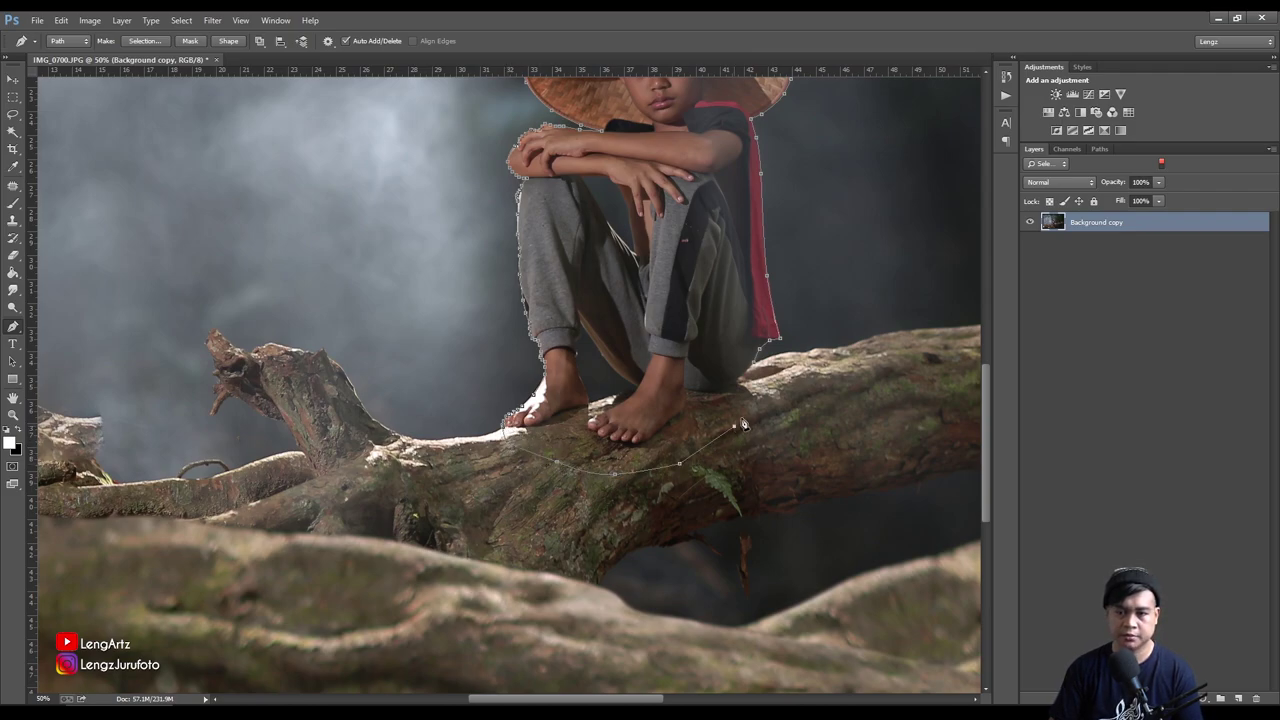
Turn the path into a selection and copy the boy onto new Layer 3
{"action": "right_click", "coordinate": [734, 351]}
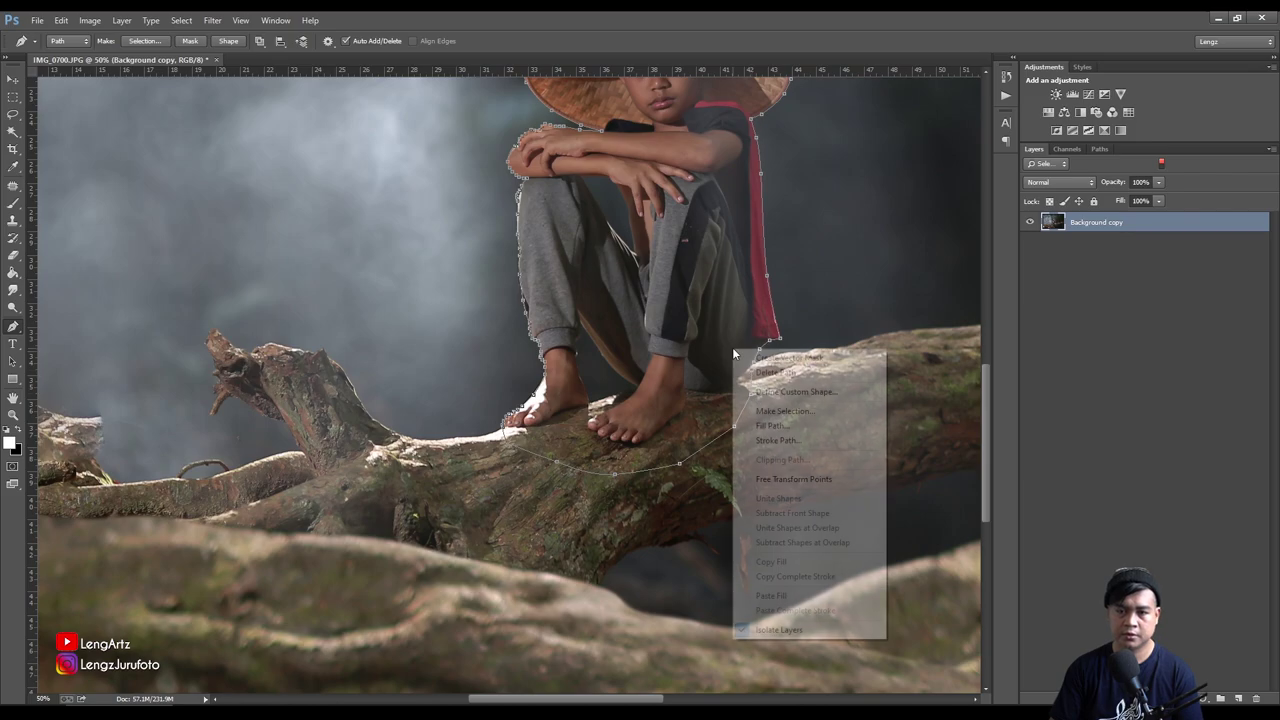
{"action": "left_click", "coordinate": [786, 411]}
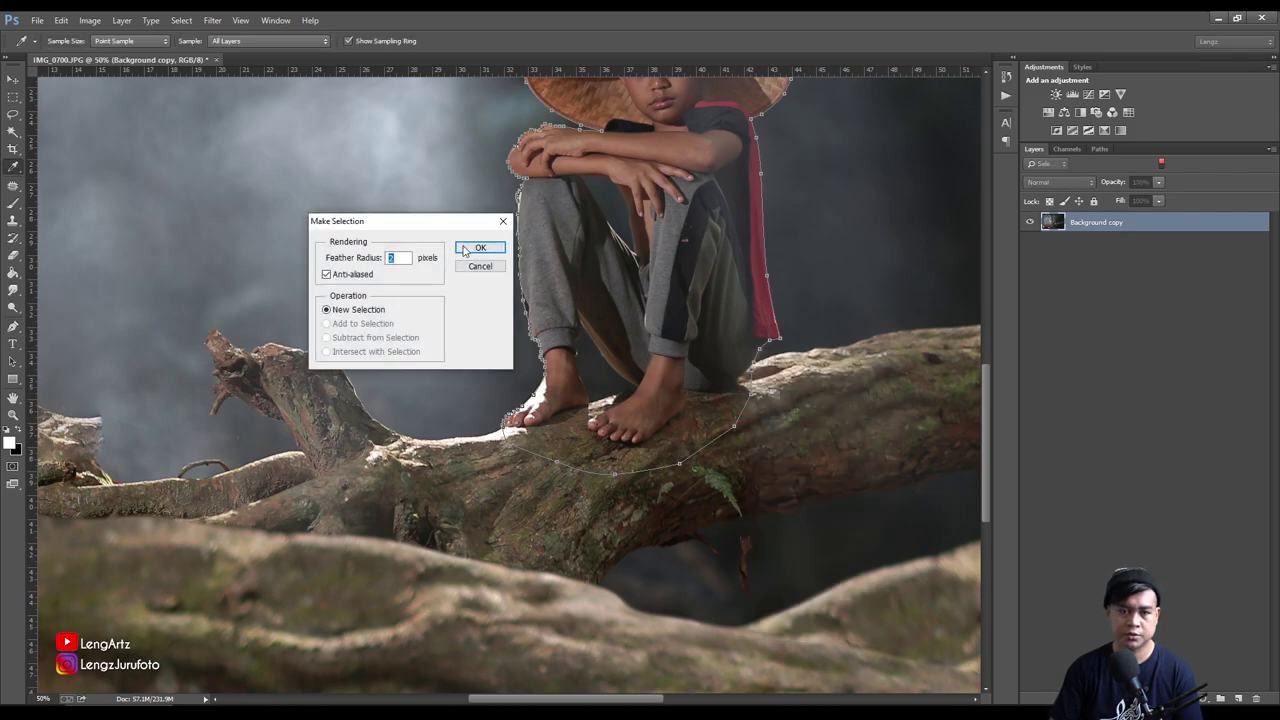
{"action": "left_click", "coordinate": [465, 250]}
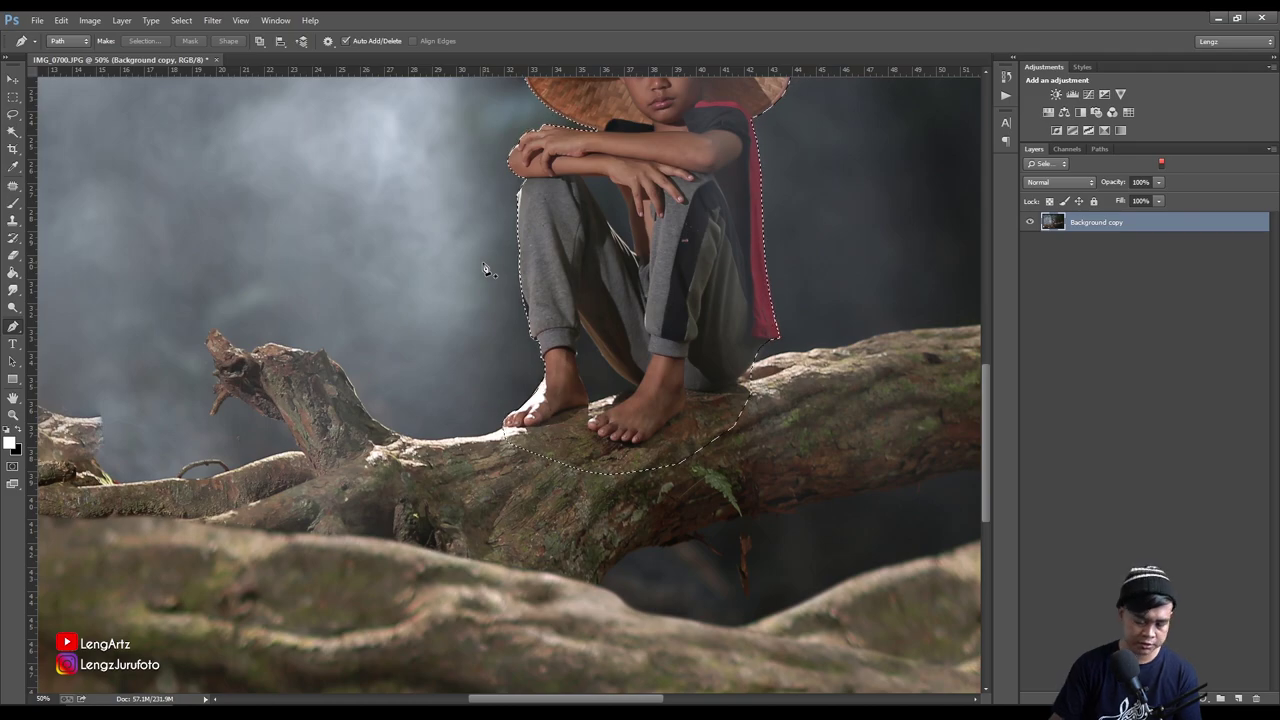
{"action": "key", "text": "ctrl+j"}
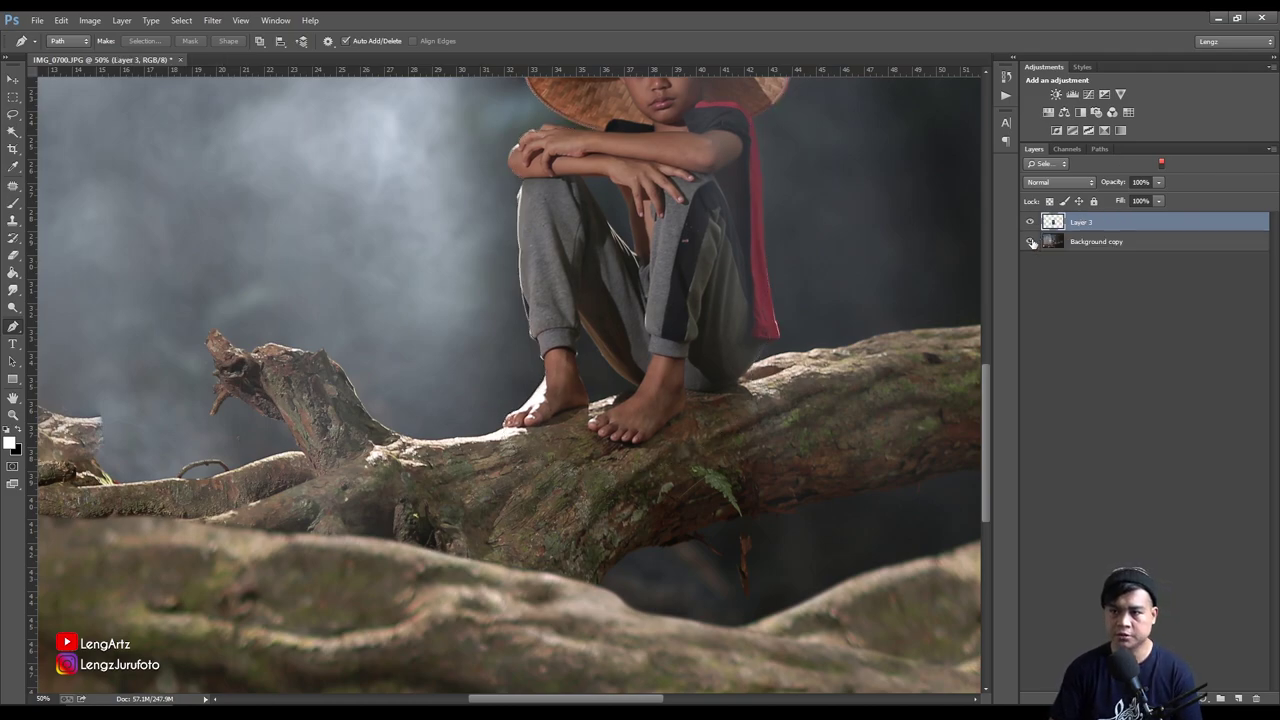
{"action": "left_click", "coordinate": [1030, 241]}
{"action": "key", "text": "ctrl+0"}
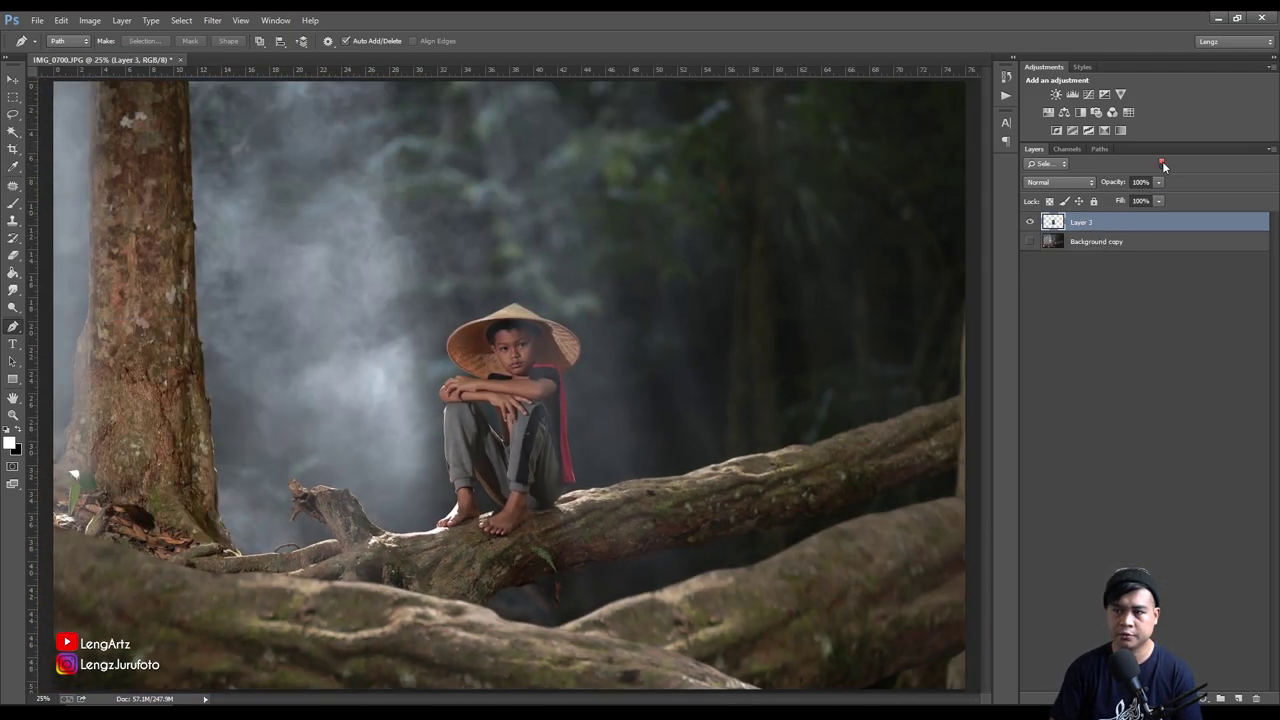
{"action": "left_click", "coordinate": [1162, 163]}
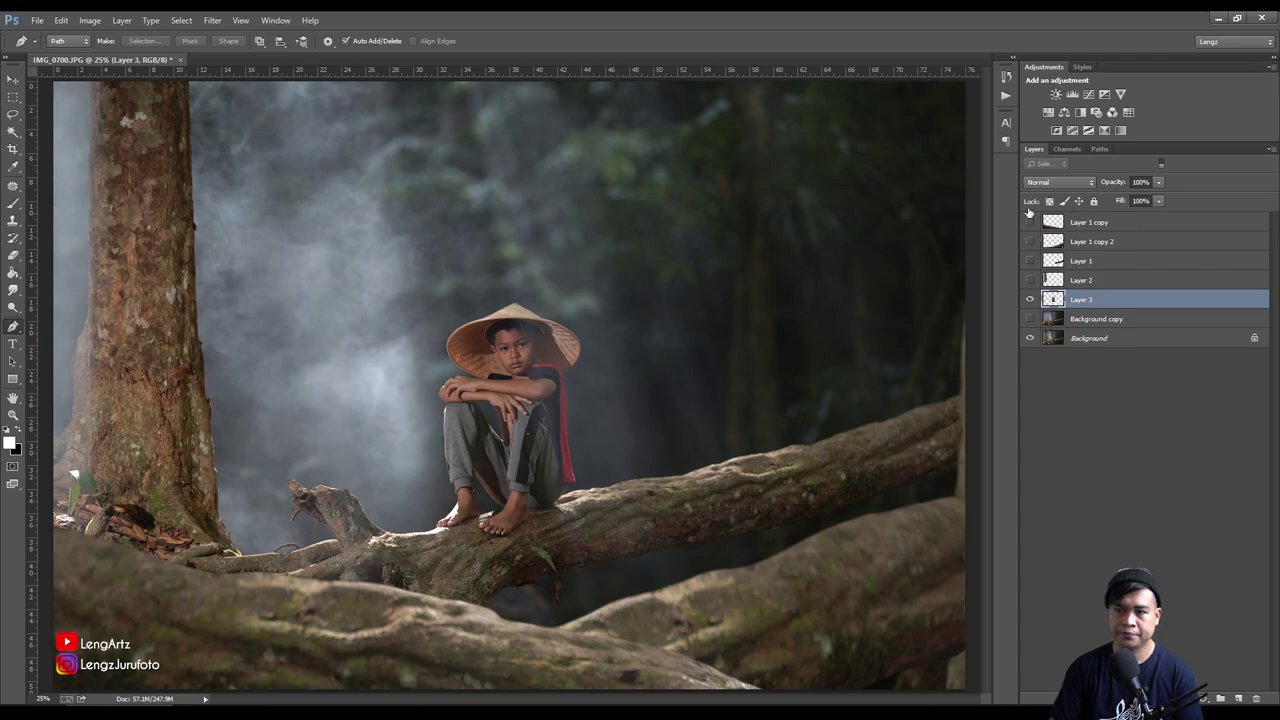
{"action": "left_click", "coordinate": [1030, 221]}
{"action": "left_click", "coordinate": [1031, 338]}
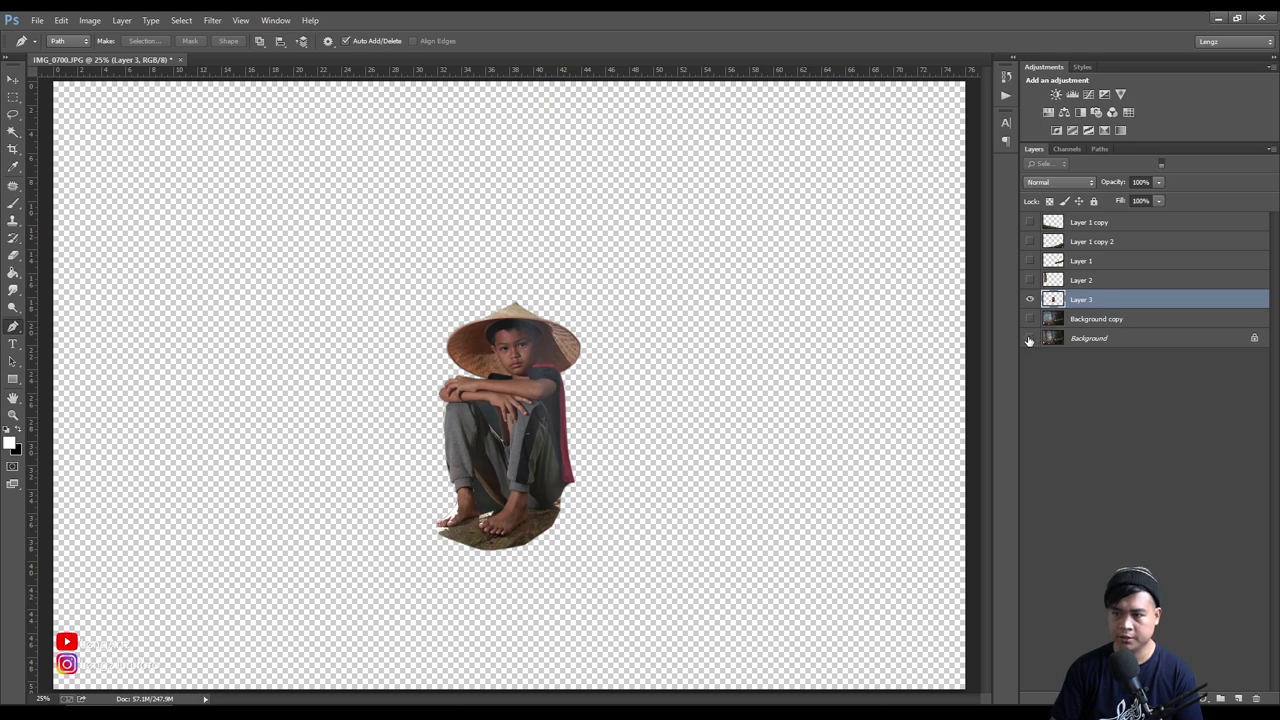
{"action": "left_click", "coordinate": [1030, 338]}
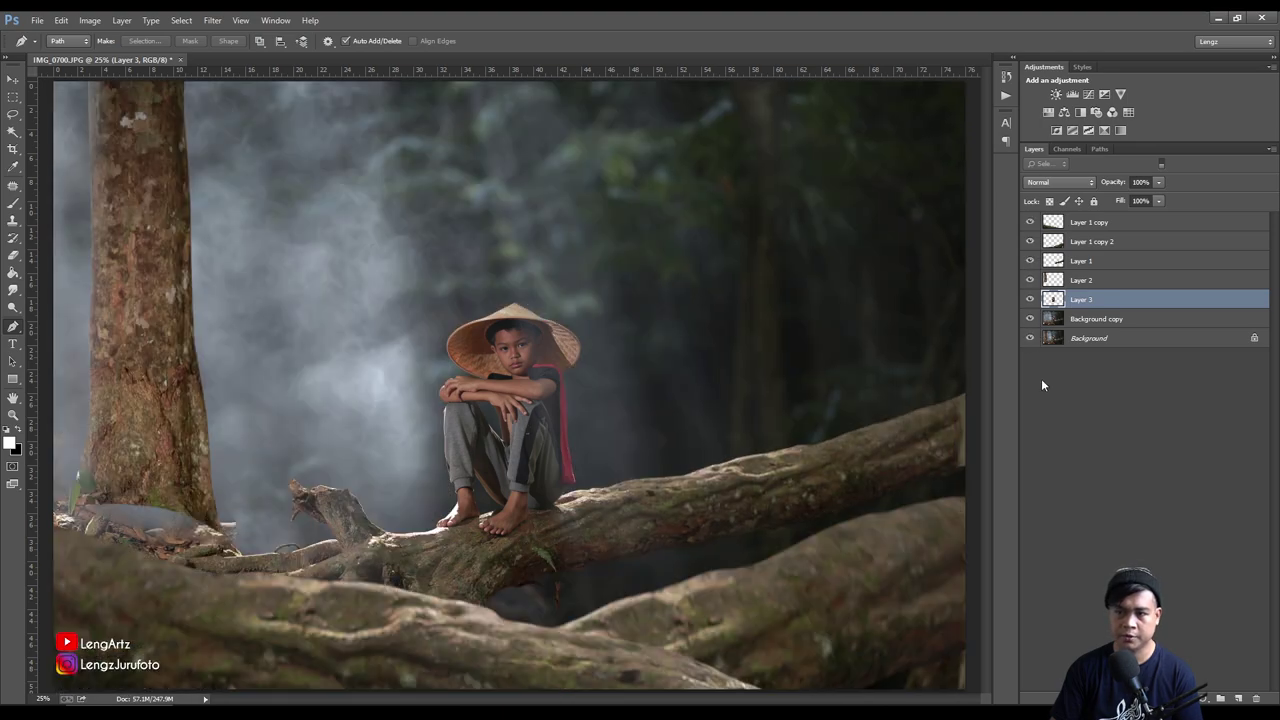
{"action": "key", "text": "ctrl+minus"}
{"action": "left_click", "coordinate": [1030, 280]}
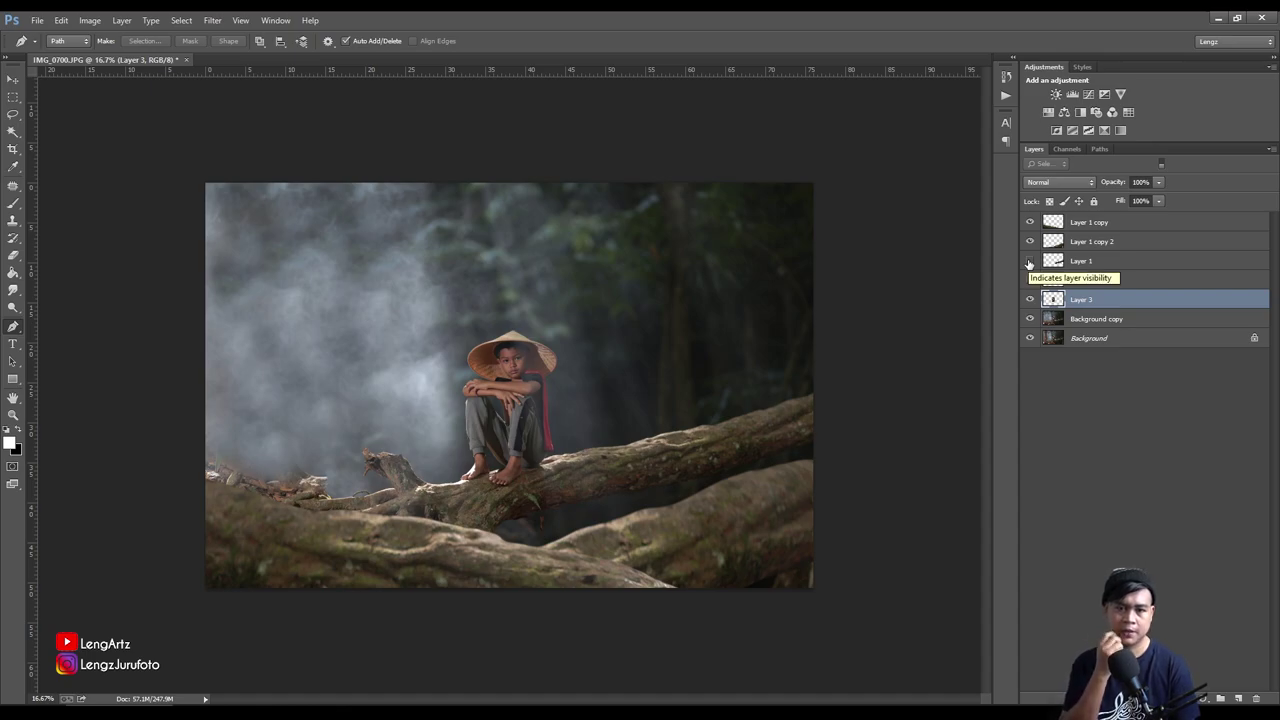
{"action": "left_click", "coordinate": [1081, 396]}
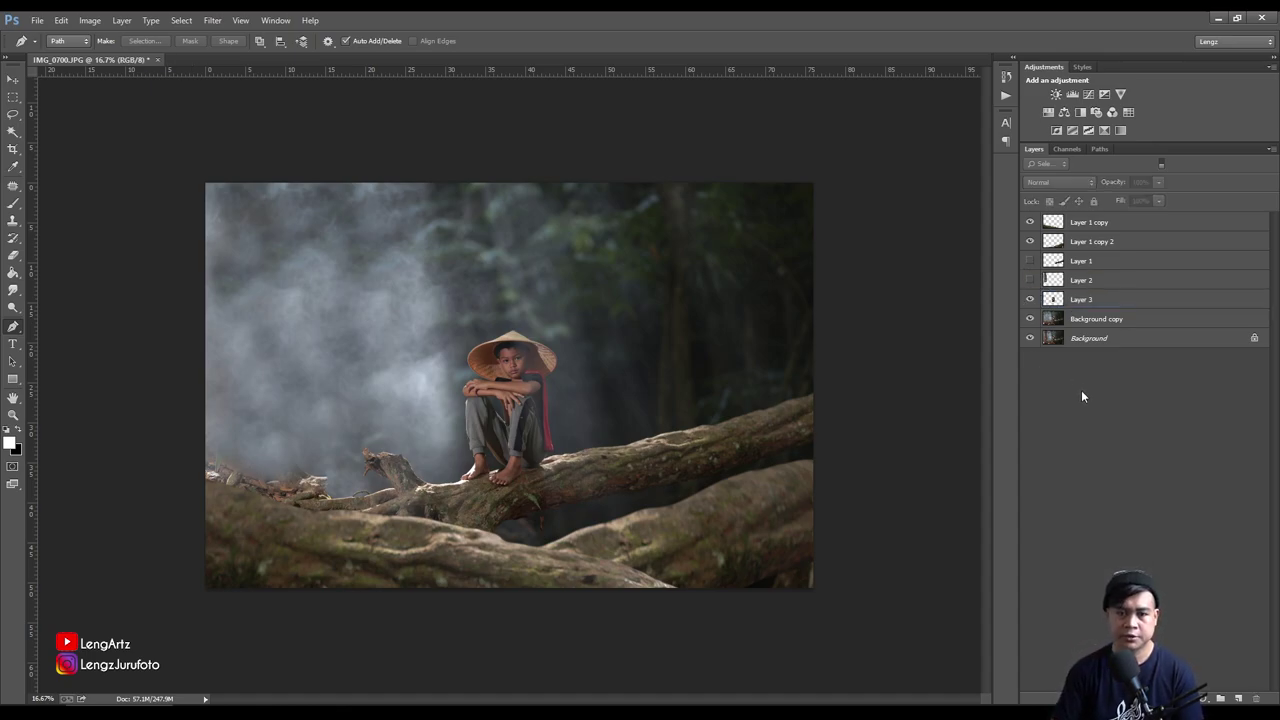
{"action": "key", "text": "ctrl+plus"}
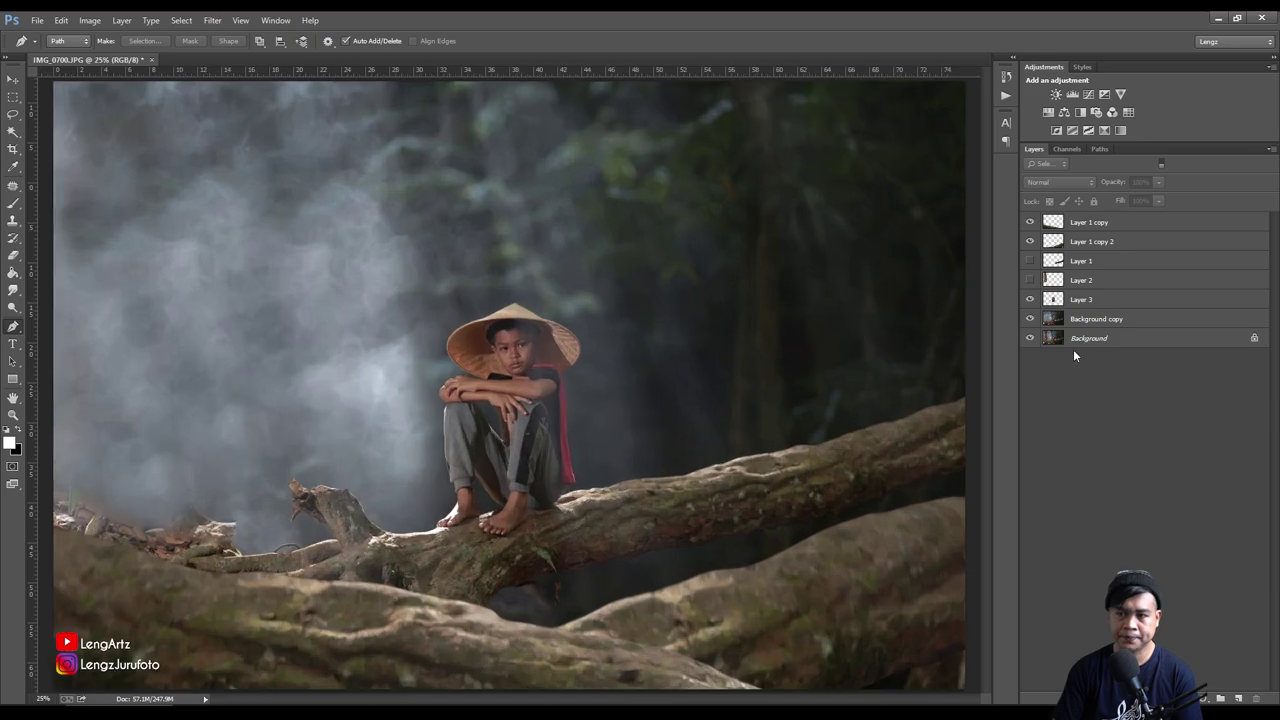
{"action": "left_click", "coordinate": [1096, 318]}
{"action": "key", "text": "ctrl+plus"}
Clone Stamp fog over the bright leaves, rocks and debris along the lower-left log edge
{"action": "left_click_drag", "start_coordinate": [274, 378], "coordinate": [563, 291]}
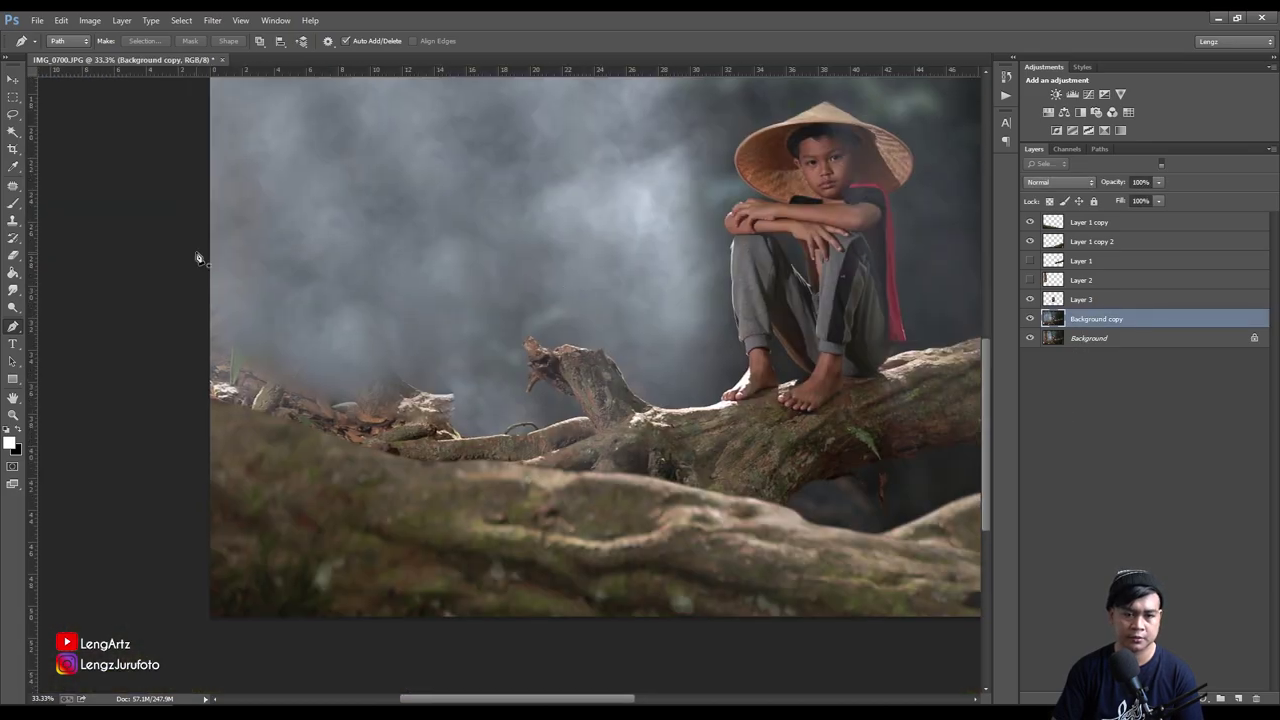
{"action": "left_click", "coordinate": [12, 222]}
{"action": "key", "text": "ctrl+plus"}
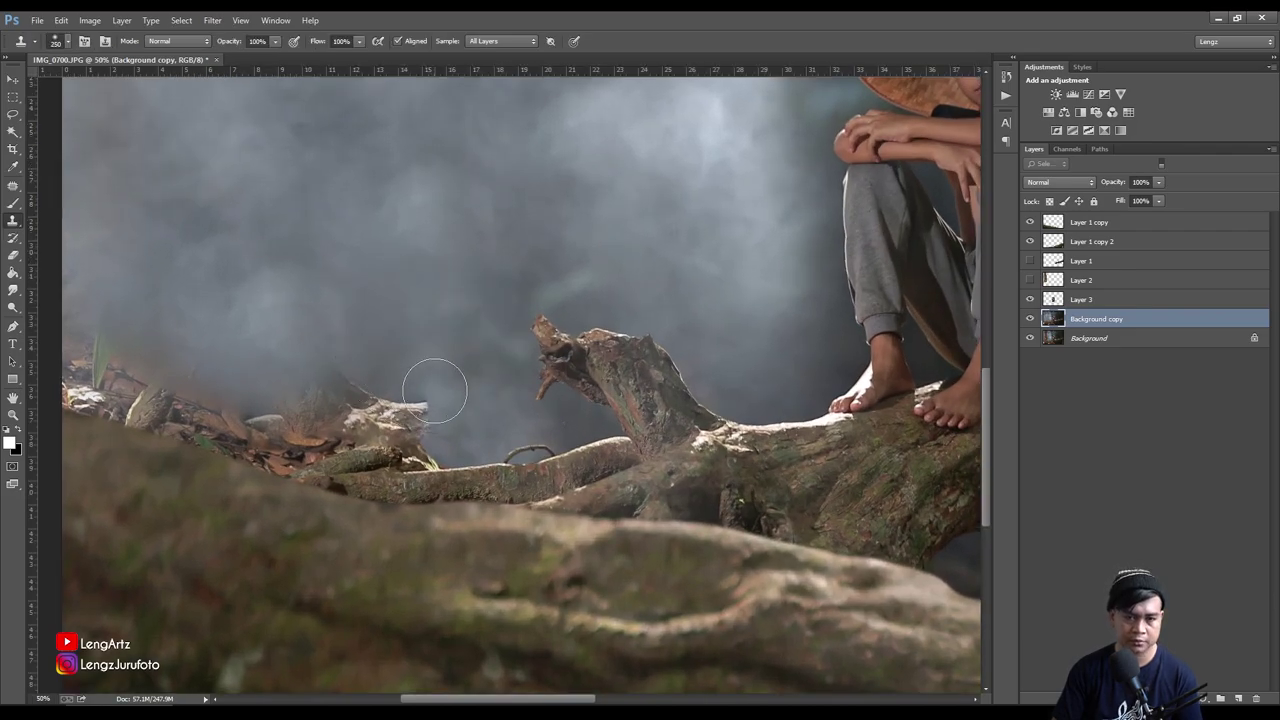
{"action": "left_click_drag", "start_coordinate": [400, 410], "coordinate": [246, 337]}
{"action": "mouse_move", "coordinate": [386, 409]}
{"action": "left_mouse_down"}
{"action": "mouse_move", "coordinate": [206, 377]}
{"action": "mouse_move", "coordinate": [135, 380]}
{"action": "left_mouse_up"}
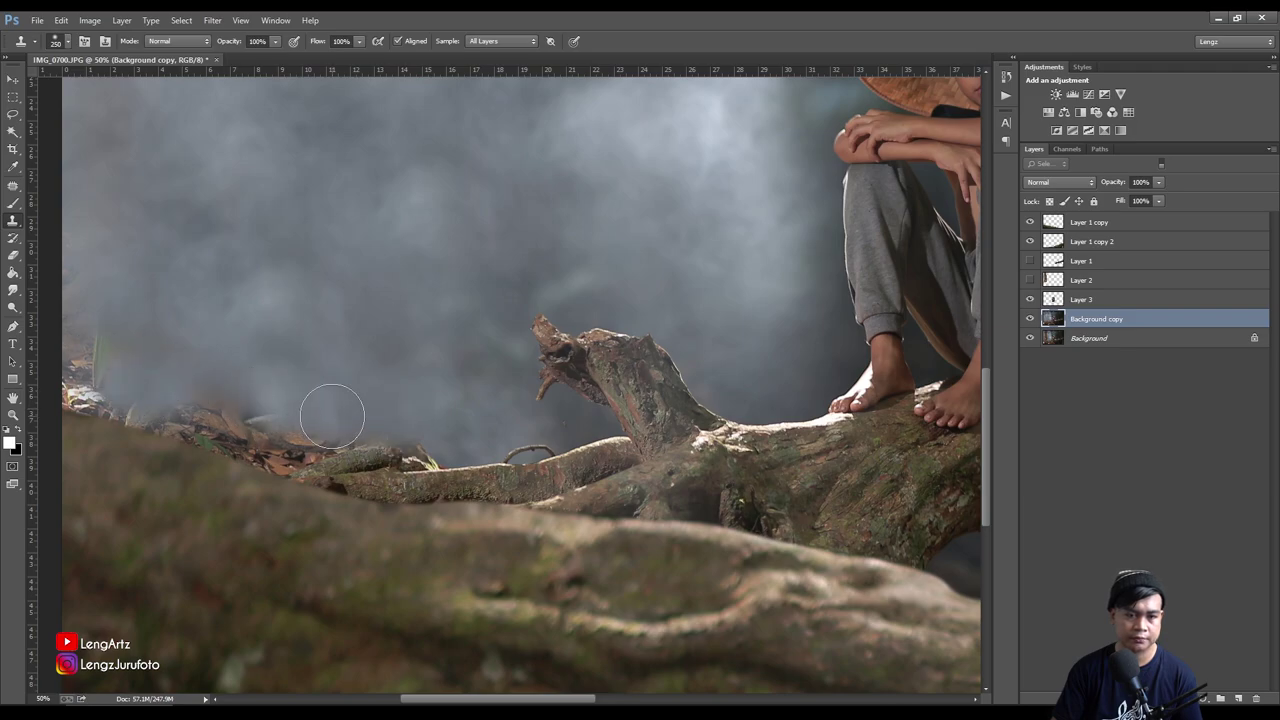
{"action": "mouse_move", "coordinate": [286, 420]}
{"action": "left_mouse_down"}
{"action": "mouse_move", "coordinate": [190, 395]}
{"action": "mouse_move", "coordinate": [484, 361]}
{"action": "left_mouse_up"}
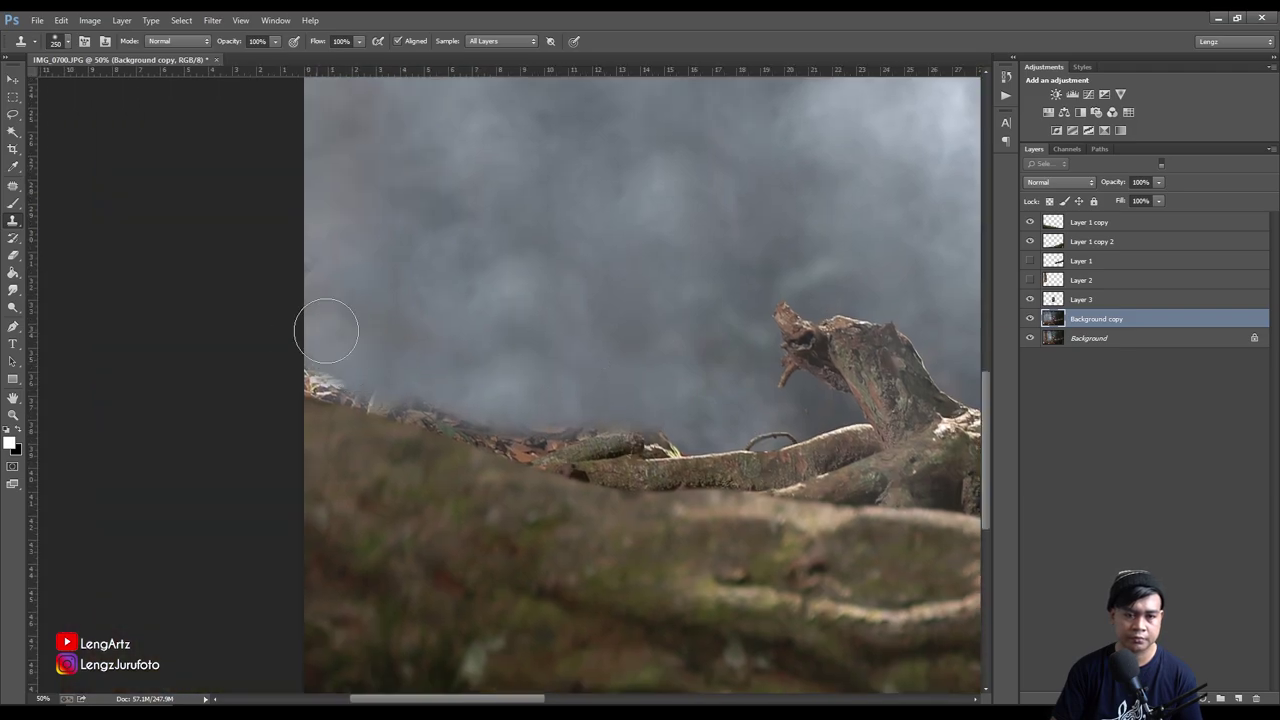
{"action": "left_click_drag", "start_coordinate": [542, 404], "coordinate": [400, 388]}
{"action": "left_click_drag", "start_coordinate": [339, 350], "coordinate": [329, 366]}
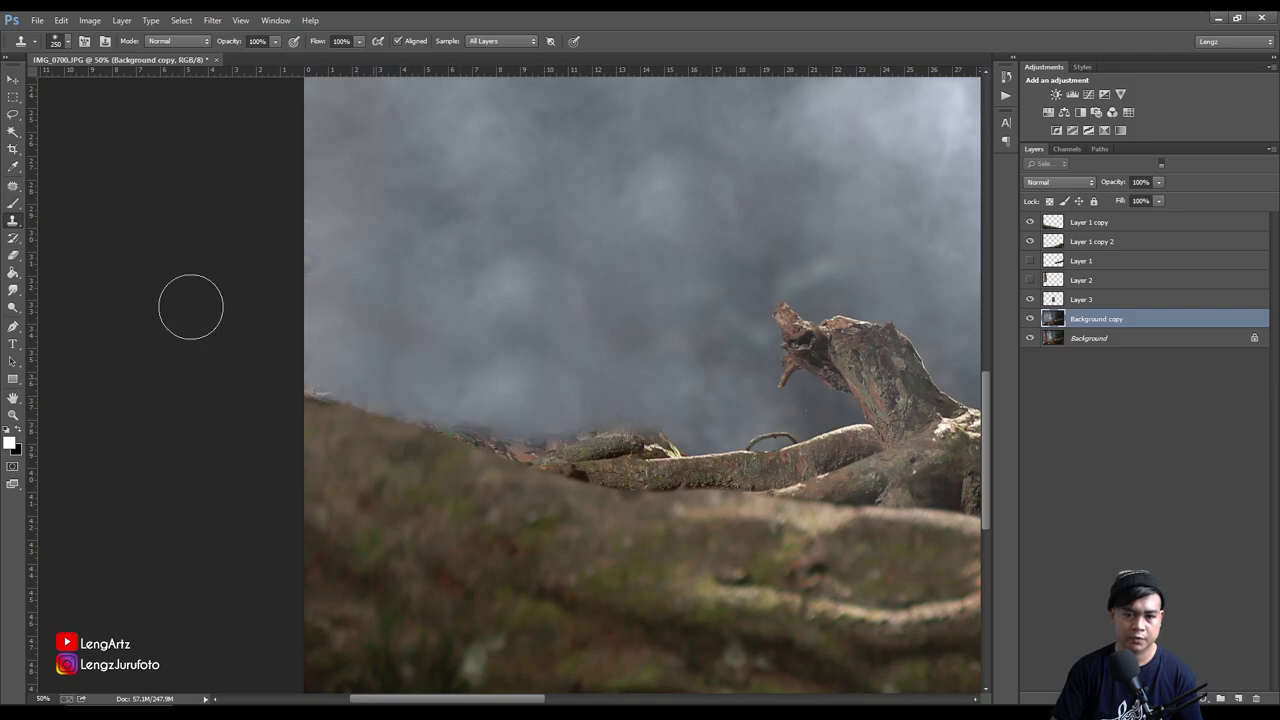
{"action": "left_click", "coordinate": [555, 368], "text": "alt"}
{"action": "mouse_move", "coordinate": [514, 420]}
{"action": "left_mouse_down"}
{"action": "mouse_move", "coordinate": [437, 386]}
{"action": "mouse_move", "coordinate": [457, 403]}
{"action": "mouse_move", "coordinate": [447, 391]}
{"action": "mouse_move", "coordinate": [626, 391]}
{"action": "left_mouse_up"}
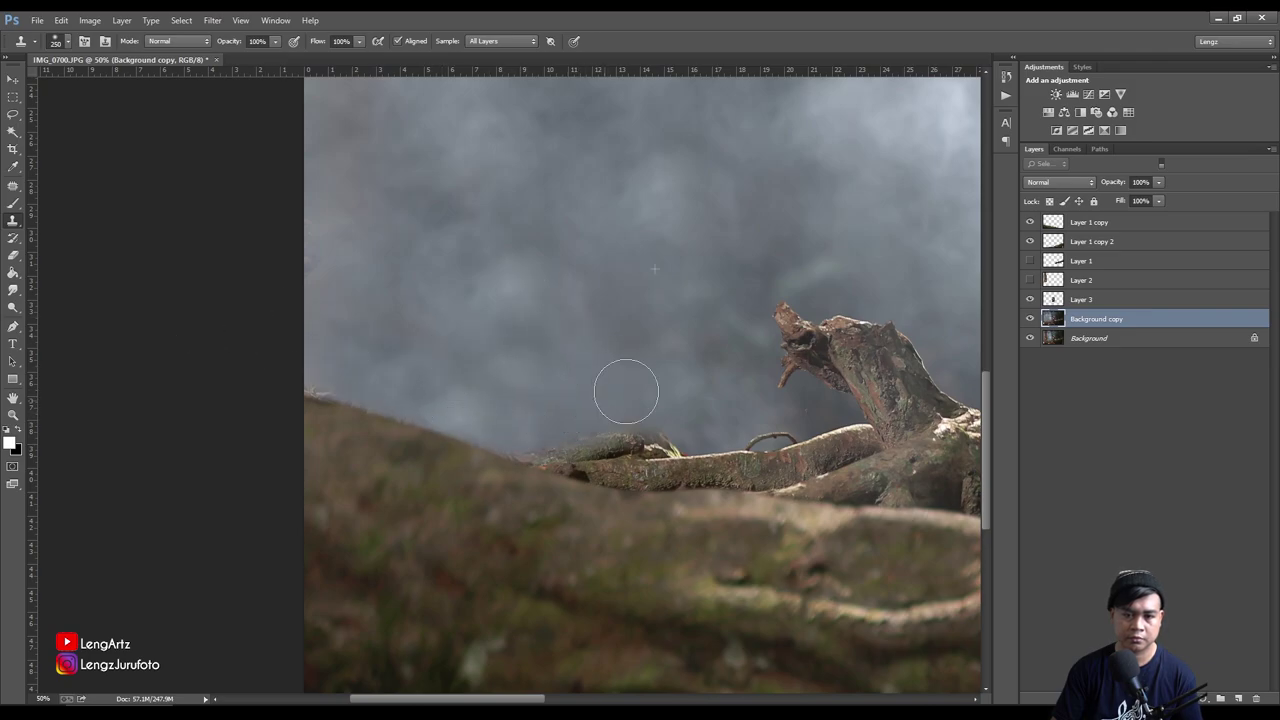
{"action": "left_click_drag", "start_coordinate": [534, 226], "coordinate": [103, 244]}
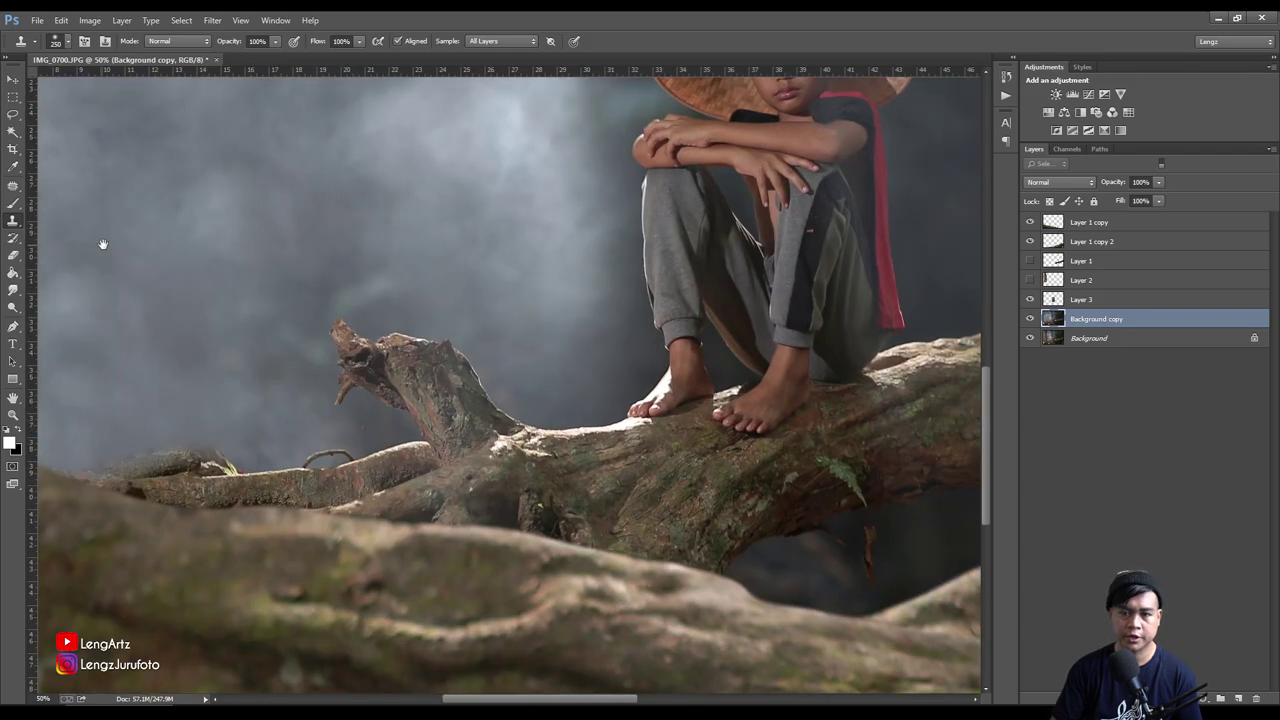
{"action": "key", "text": "ctrl+minus"}
{"action": "key", "text": "ctrl+minus"}
{"action": "key", "text": "ctrl+minus"}
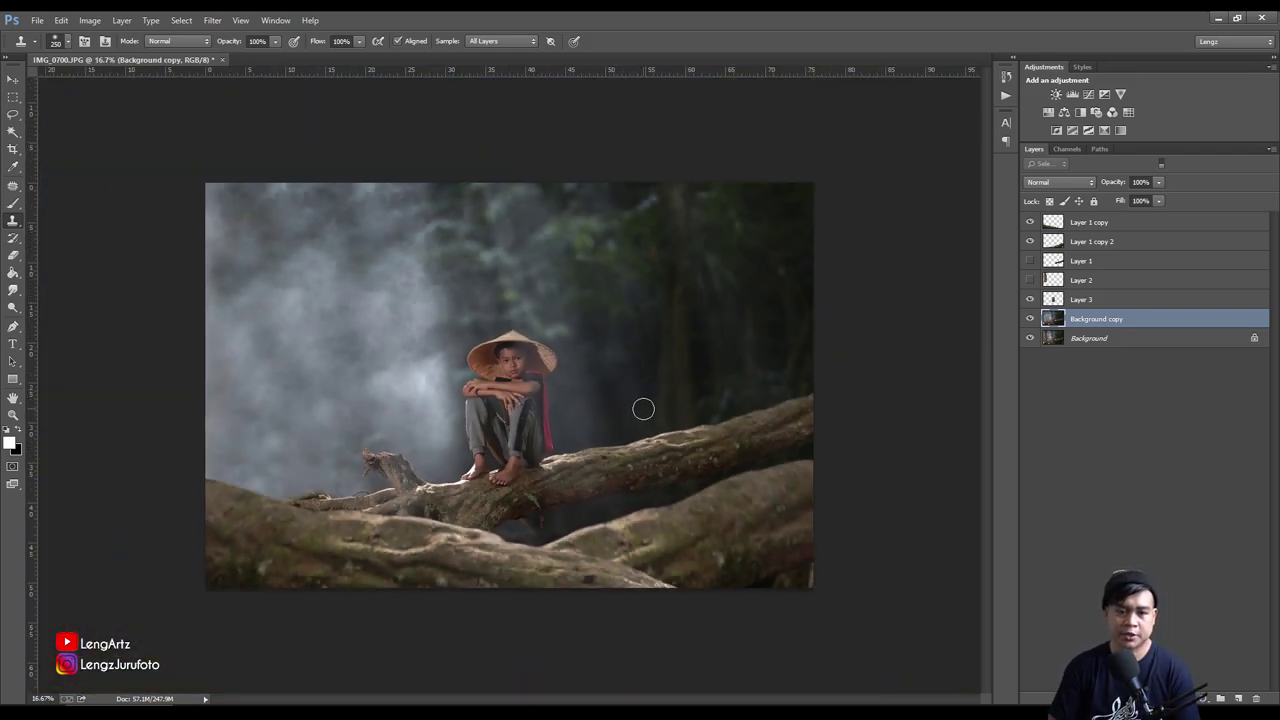
Duplicate Layer 1 and move the copy below Layer 3
{"action": "left_click", "coordinate": [1090, 441]}
{"action": "left_click", "coordinate": [1090, 262]}
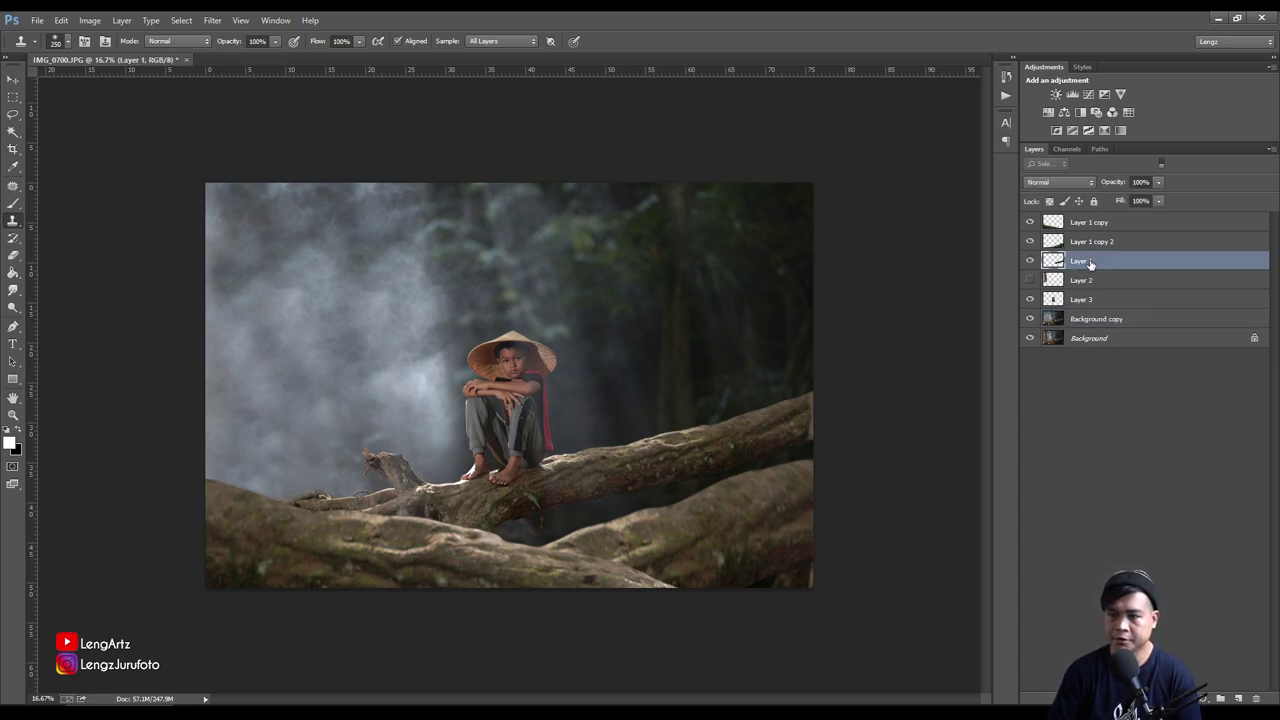
{"action": "key", "text": "ctrl+j"}
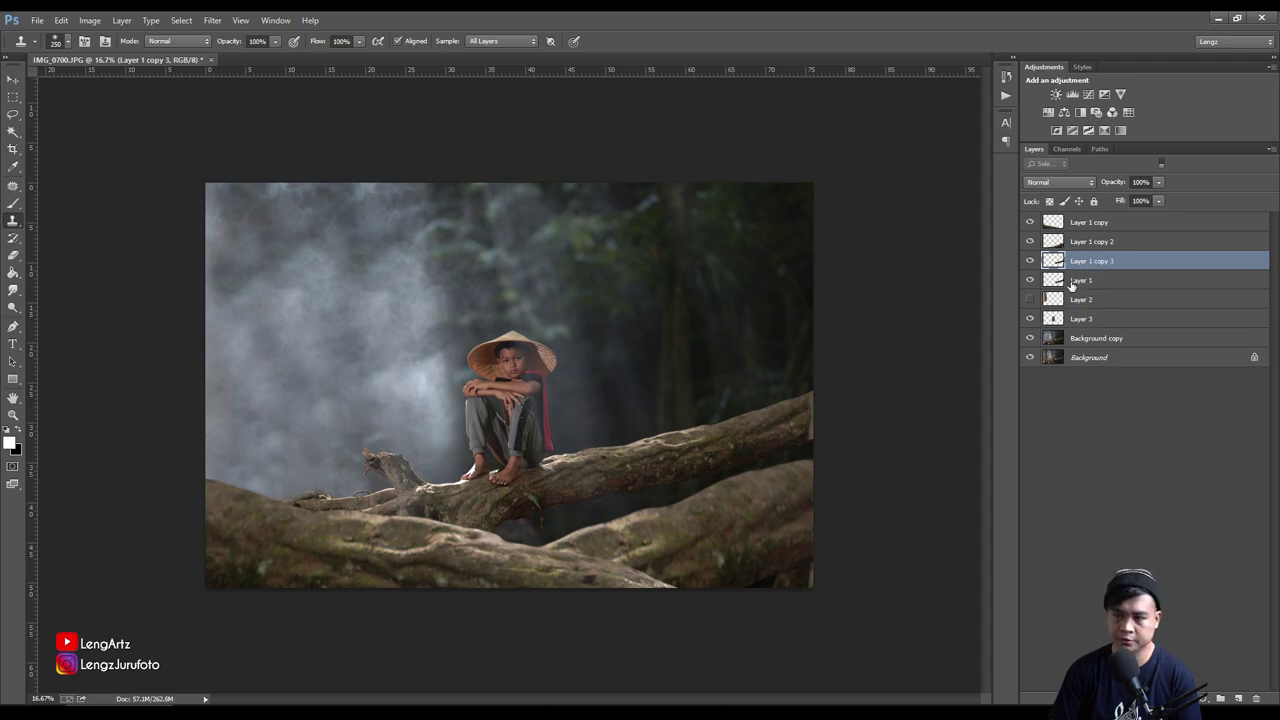
{"action": "left_click_drag", "start_coordinate": [1110, 264], "coordinate": [1097, 326]}
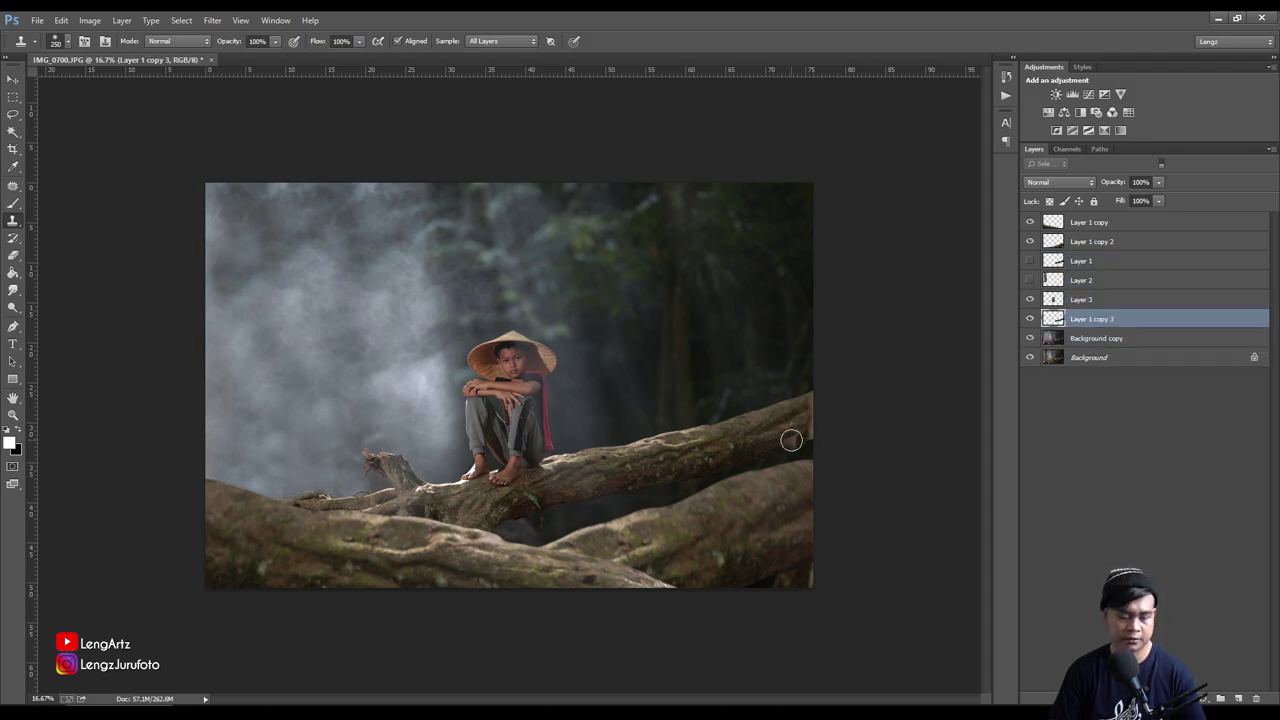
Trial a flipped, rotated, rescaled placement of the log copy, then cancel the transform
{"action": "key", "text": "ctrl+t"}
{"action": "left_click_drag", "start_coordinate": [723, 461], "coordinate": [350, 403]}
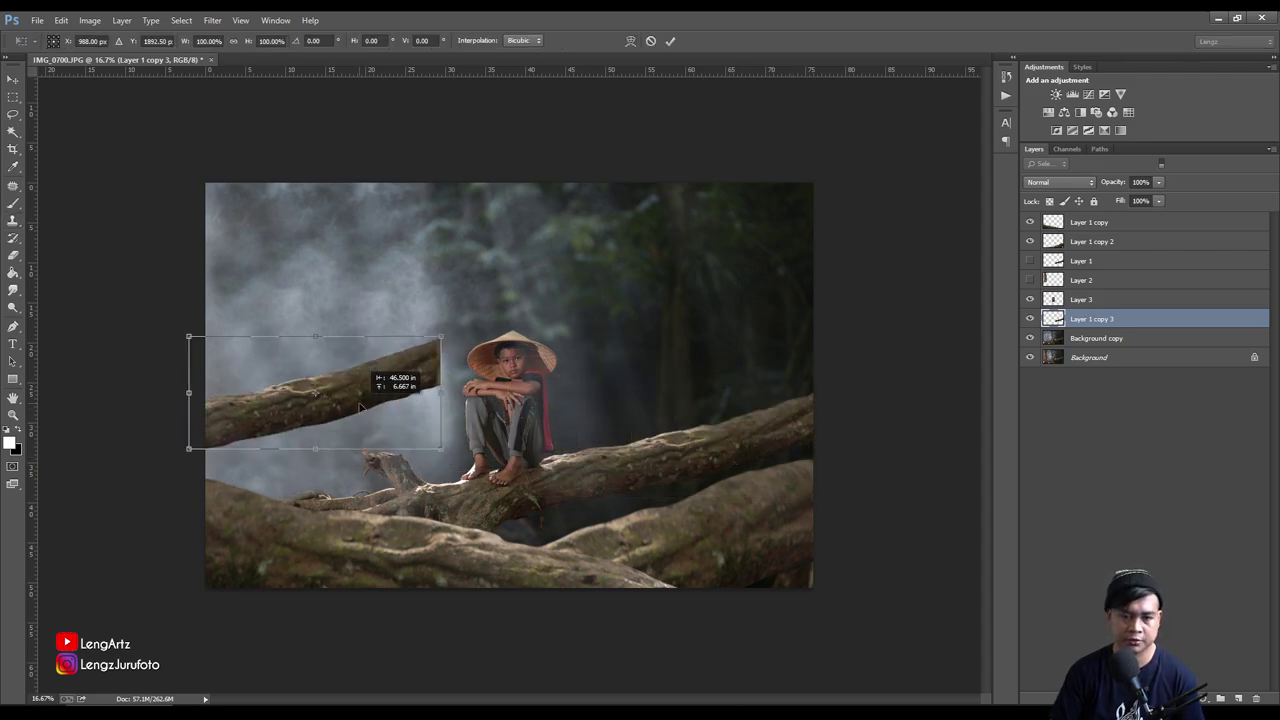
{"action": "mouse_move", "coordinate": [552, 472]}
{"action": "left_mouse_down"}
{"action": "mouse_move", "coordinate": [479, 569]}
{"action": "mouse_move", "coordinate": [507, 545]}
{"action": "left_mouse_up"}
{"action": "right_click", "coordinate": [387, 435]}
{"action": "left_click", "coordinate": [440, 636]}
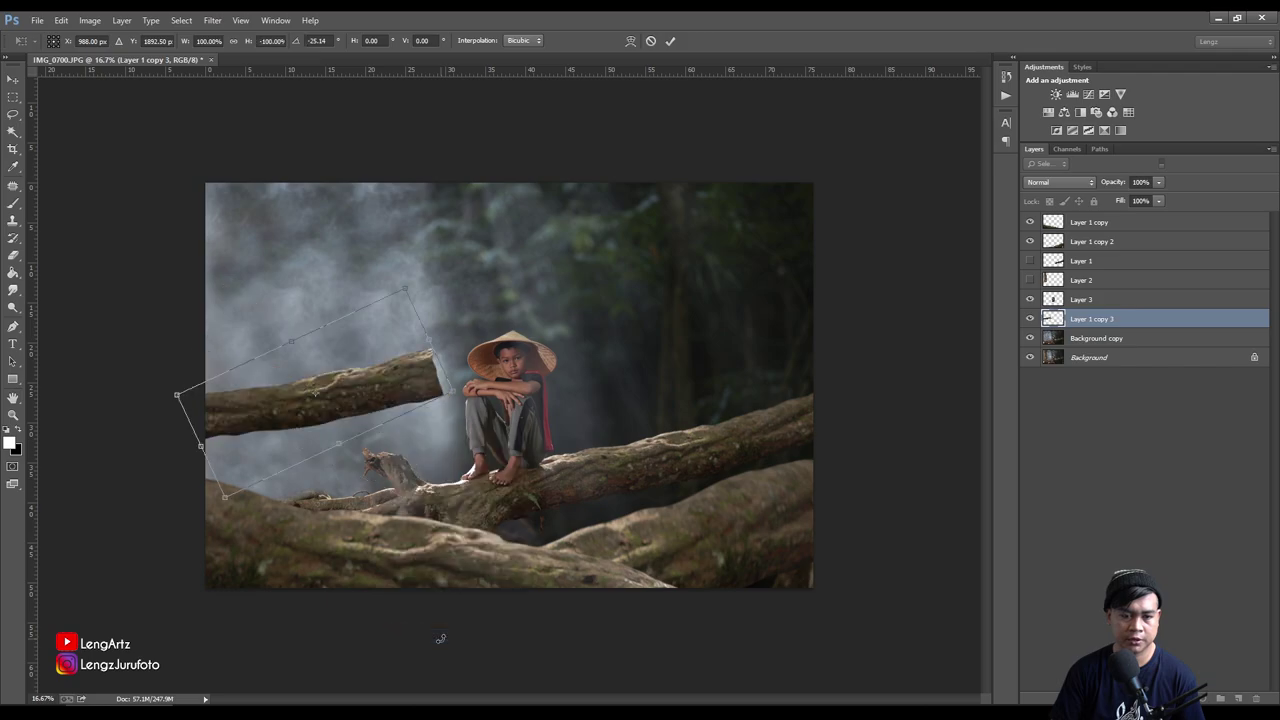
{"action": "mouse_move", "coordinate": [420, 302]}
{"action": "left_mouse_down"}
{"action": "mouse_move", "coordinate": [442, 339]}
{"action": "mouse_move", "coordinate": [700, 243]}
{"action": "left_mouse_up"}
{"action": "left_click_drag", "start_coordinate": [578, 357], "coordinate": [535, 425]}
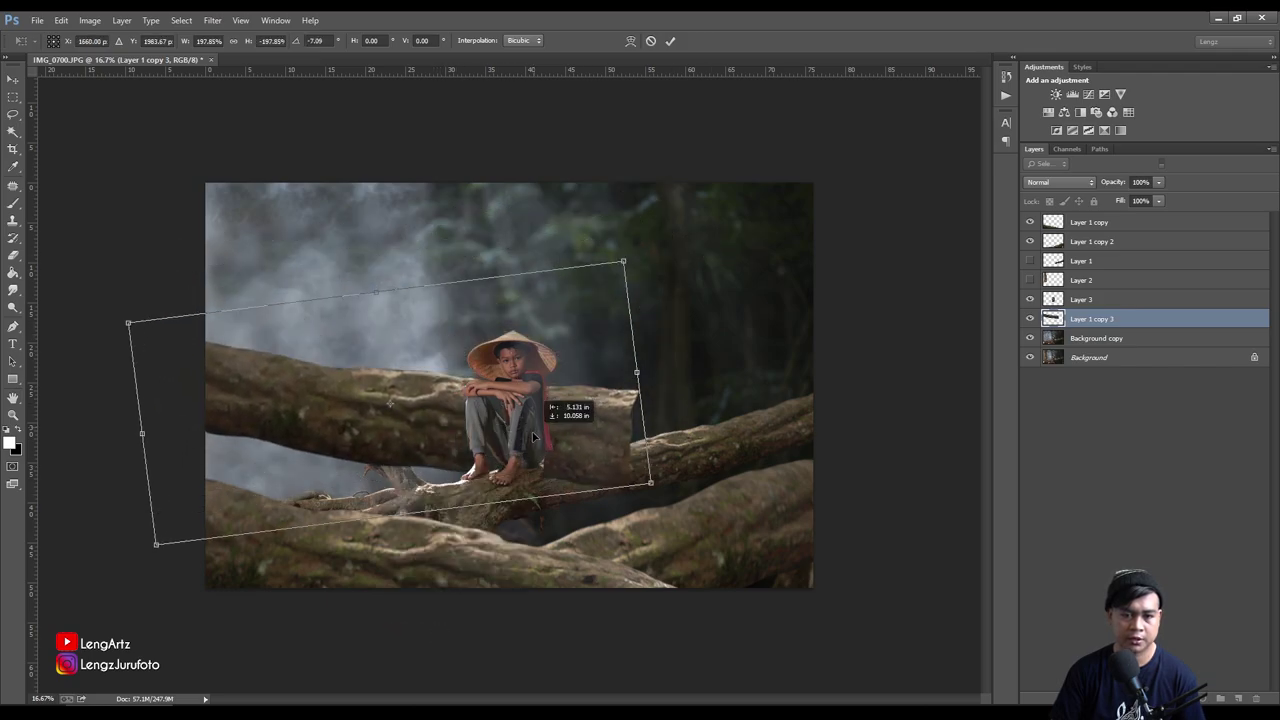
{"action": "left_click_drag", "start_coordinate": [729, 457], "coordinate": [731, 439]}
{"action": "mouse_move", "coordinate": [548, 420]}
{"action": "left_mouse_down"}
{"action": "mouse_move", "coordinate": [525, 447]}
{"action": "mouse_move", "coordinate": [551, 349]}
{"action": "mouse_move", "coordinate": [455, 380]}
{"action": "left_mouse_up"}
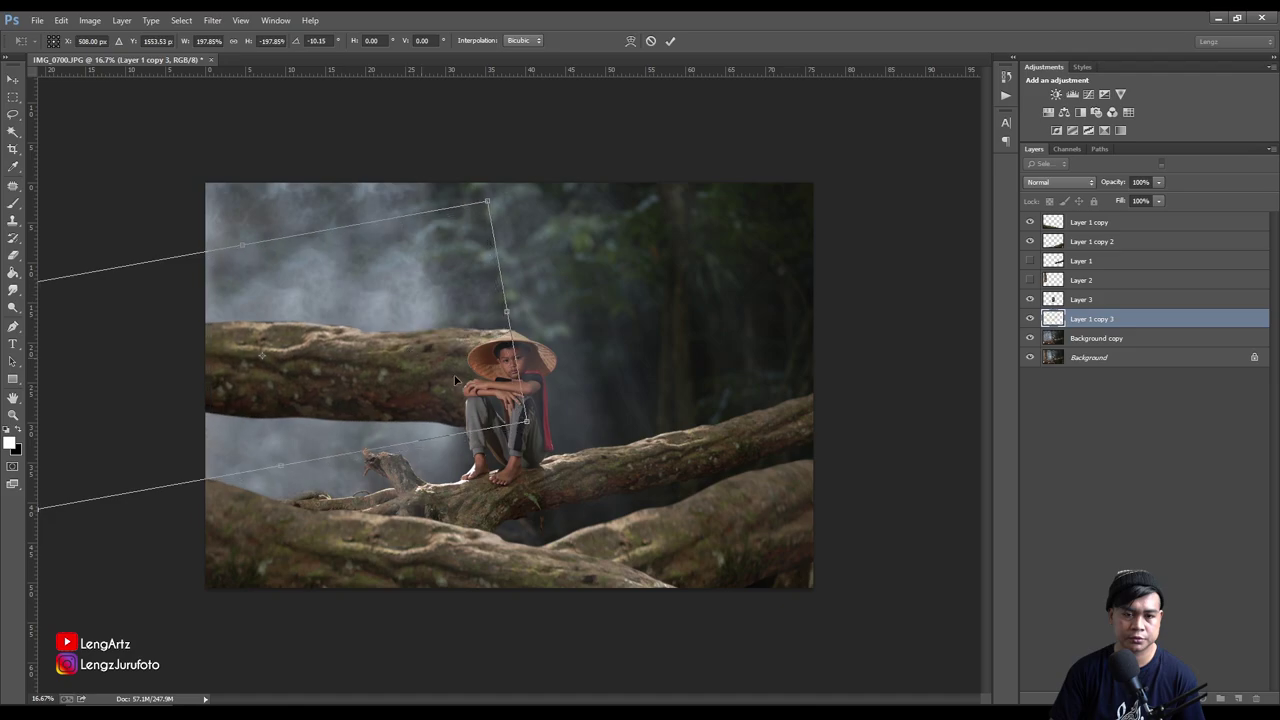
{"action": "mouse_move", "coordinate": [525, 420]}
{"action": "left_mouse_down"}
{"action": "mouse_move", "coordinate": [385, 372]}
{"action": "mouse_move", "coordinate": [523, 390]}
{"action": "mouse_move", "coordinate": [490, 398]}
{"action": "left_mouse_up"}
{"action": "mouse_move", "coordinate": [415, 372]}
{"action": "left_mouse_down"}
{"action": "mouse_move", "coordinate": [415, 424]}
{"action": "mouse_move", "coordinate": [409, 394]}
{"action": "mouse_move", "coordinate": [395, 396]}
{"action": "mouse_move", "coordinate": [400, 448]}
{"action": "mouse_move", "coordinate": [700, 426]}
{"action": "mouse_move", "coordinate": [744, 372]}
{"action": "mouse_move", "coordinate": [740, 455]}
{"action": "mouse_move", "coordinate": [790, 440]}
{"action": "mouse_move", "coordinate": [735, 404]}
{"action": "mouse_move", "coordinate": [755, 424]}
{"action": "mouse_move", "coordinate": [749, 320]}
{"action": "mouse_move", "coordinate": [748, 334]}
{"action": "left_mouse_up"}
{"action": "key", "text": "Escape"}
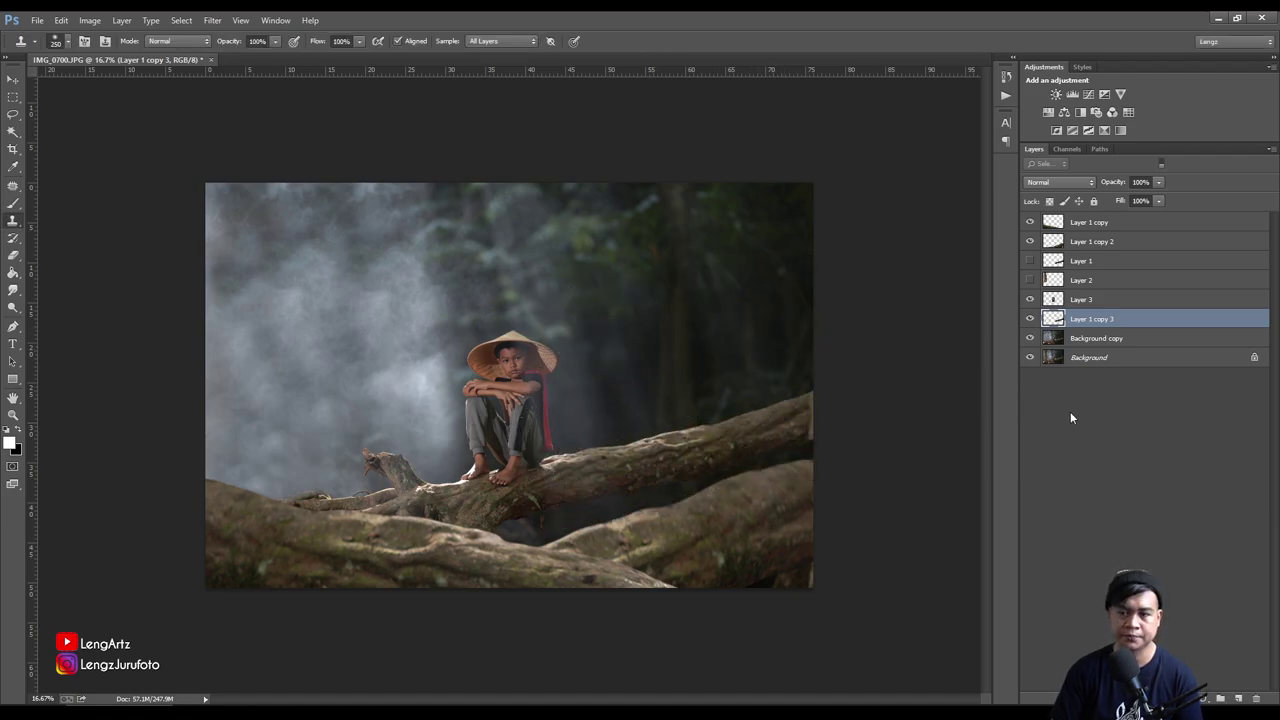
Hide the log duplicates and the original Background, then fit the photo on screen
{"action": "left_click", "coordinate": [1070, 405]}
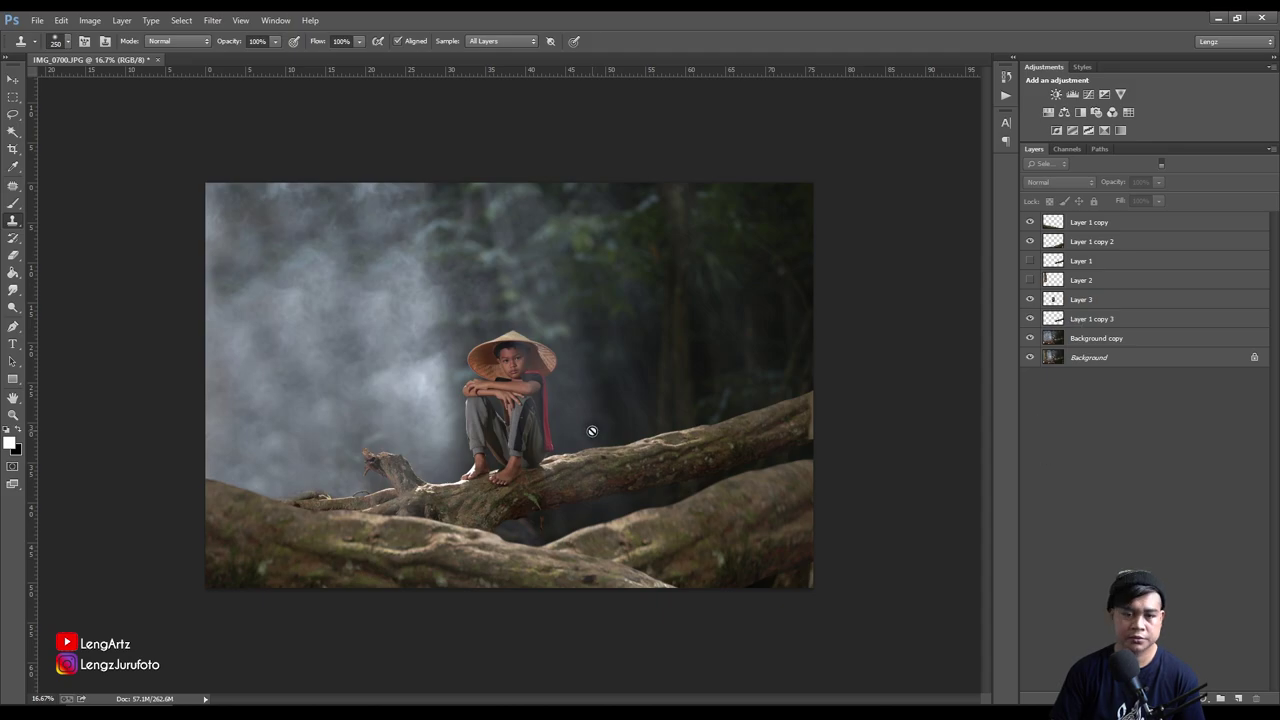
{"action": "key", "text": "ctrl+plus"}
{"action": "key", "text": "ctrl+plus"}
{"action": "key", "text": "ctrl+plus"}
{"action": "left_click_drag", "start_coordinate": [524, 483], "coordinate": [520, 280]}
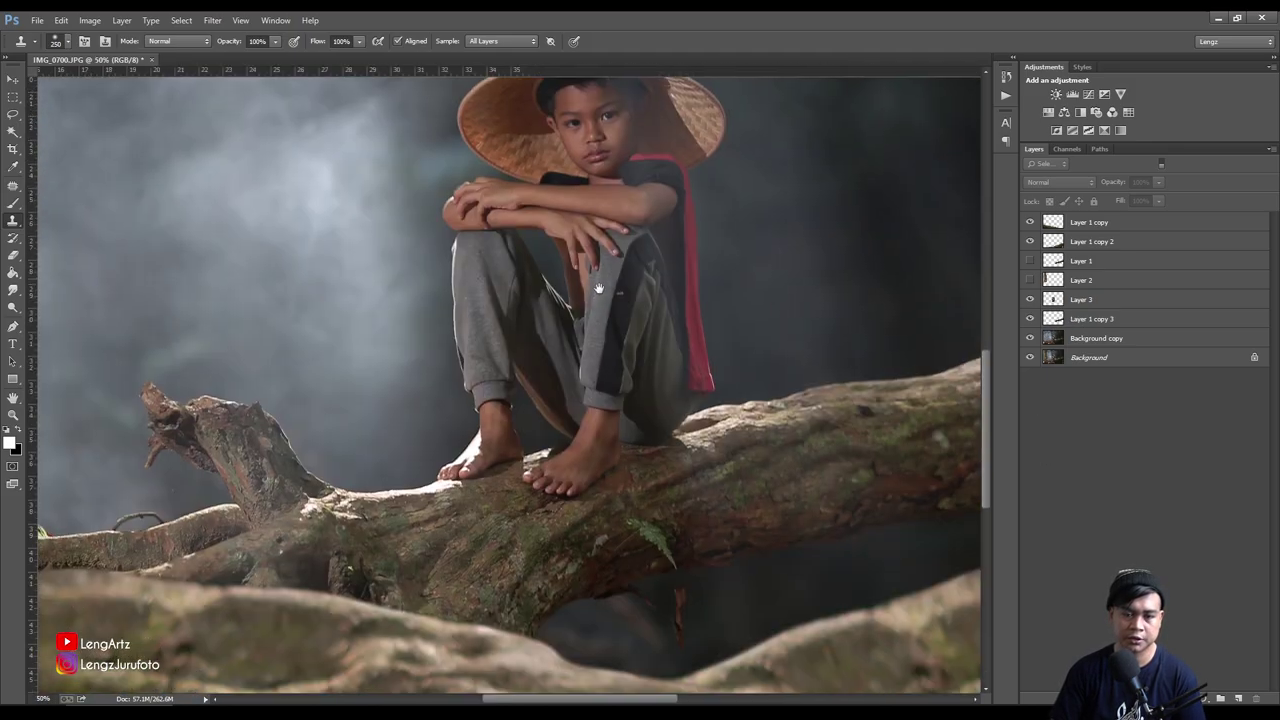
{"action": "key", "text": "ctrl+plus"}
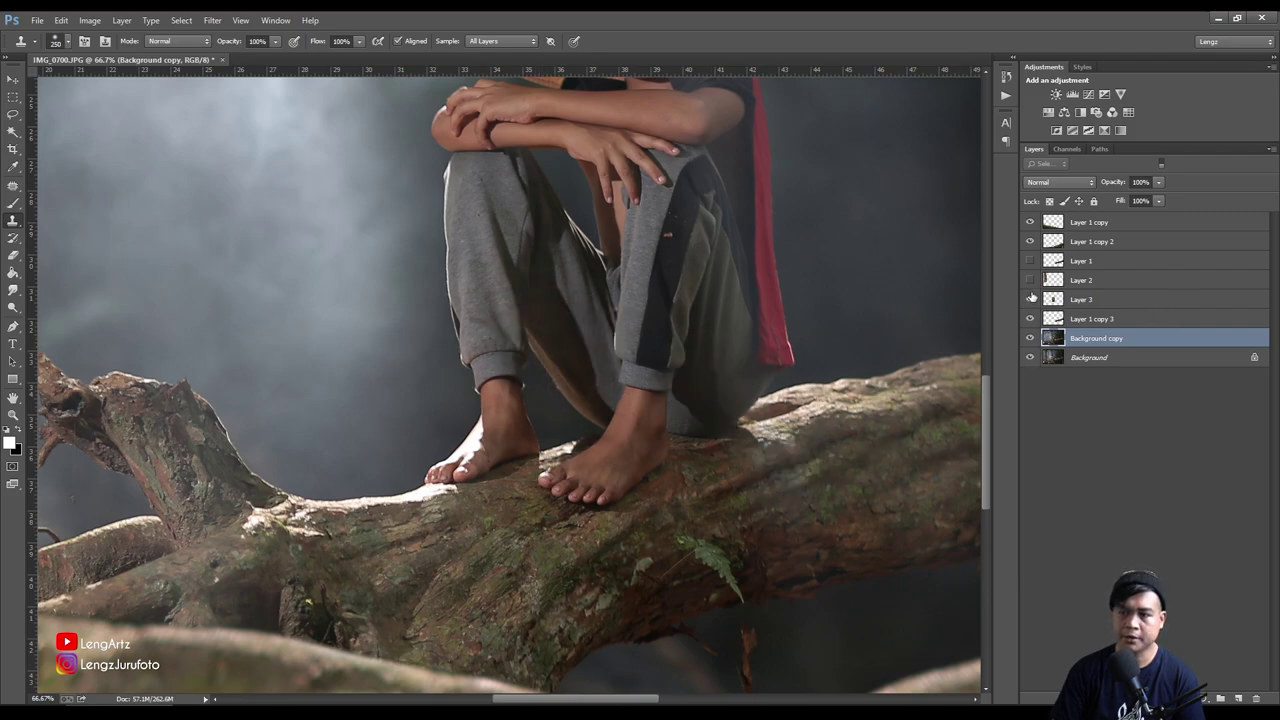
{"action": "left_click", "coordinate": [1030, 338]}
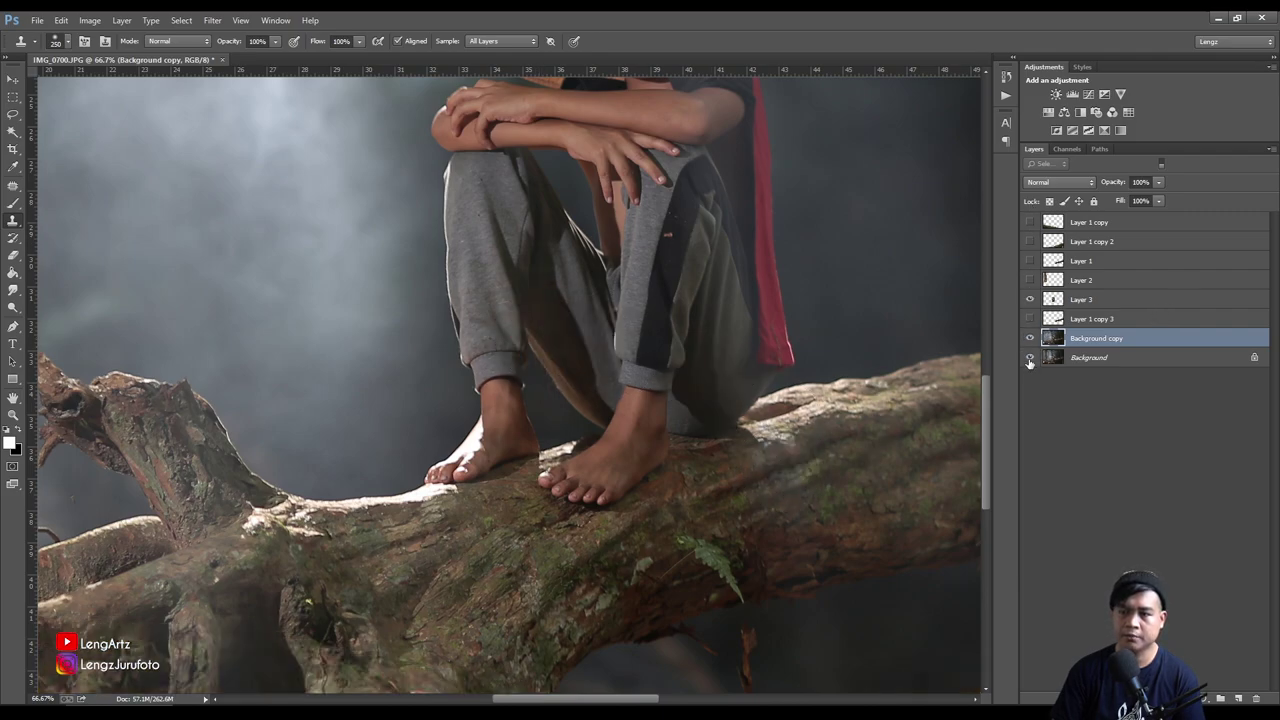
{"action": "left_click", "coordinate": [1030, 338]}
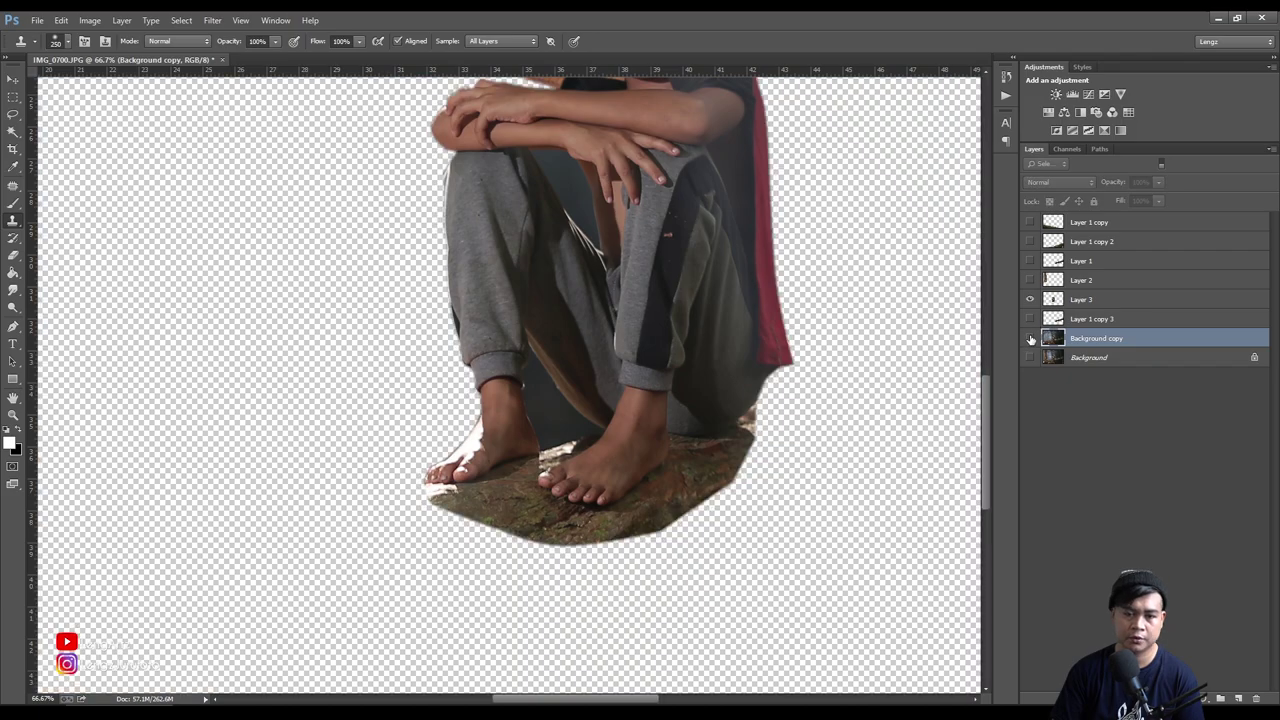
{"action": "key", "text": "ctrl+0"}
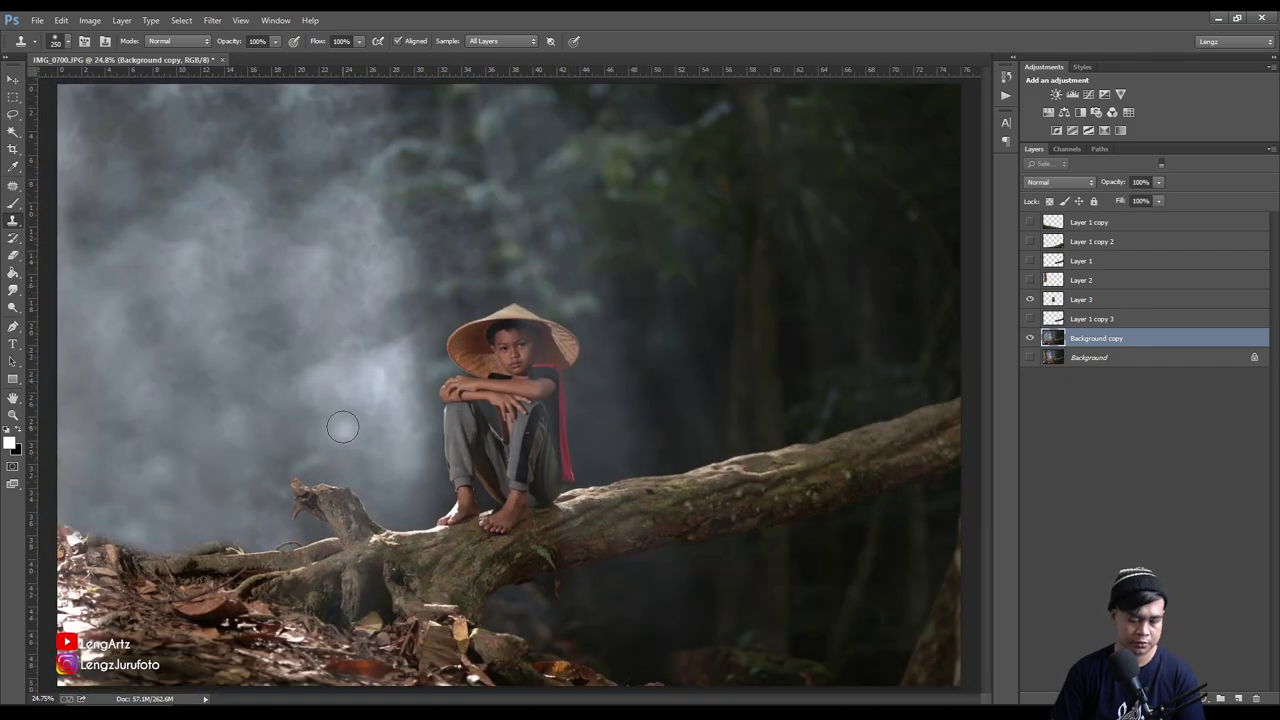
{"action": "key", "text": "p"}
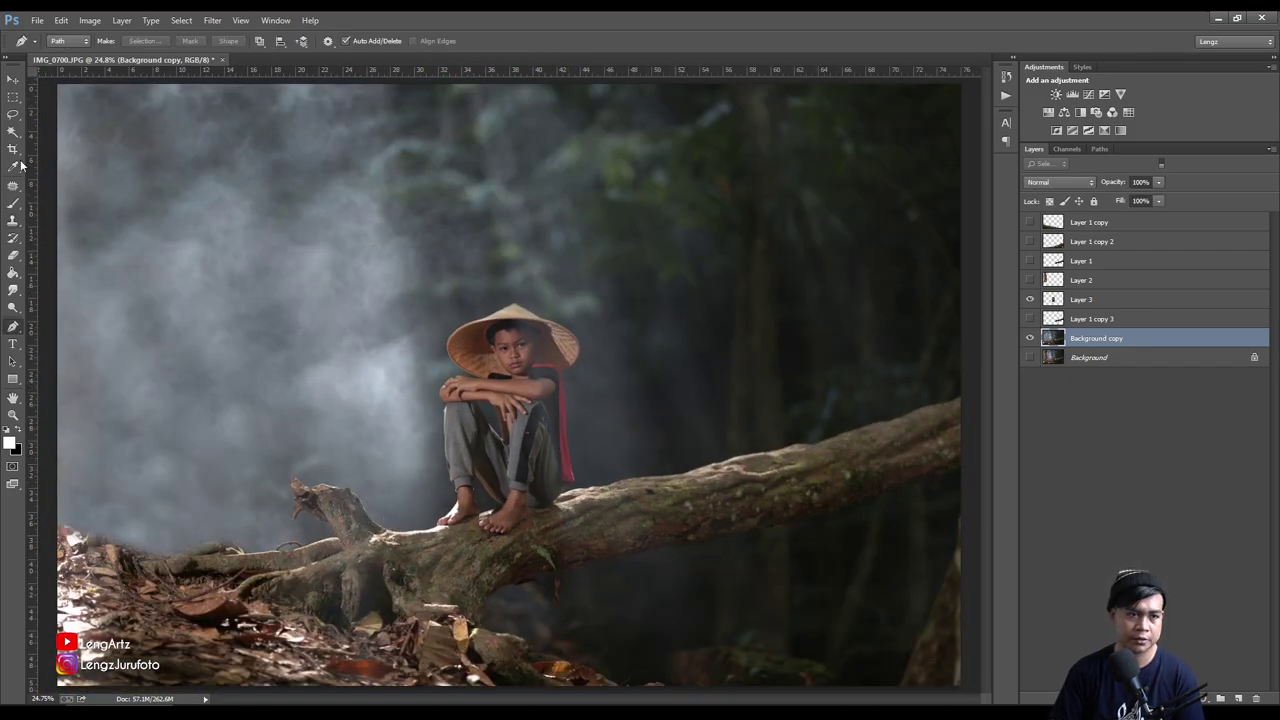
{"action": "left_click", "coordinate": [12, 134]}
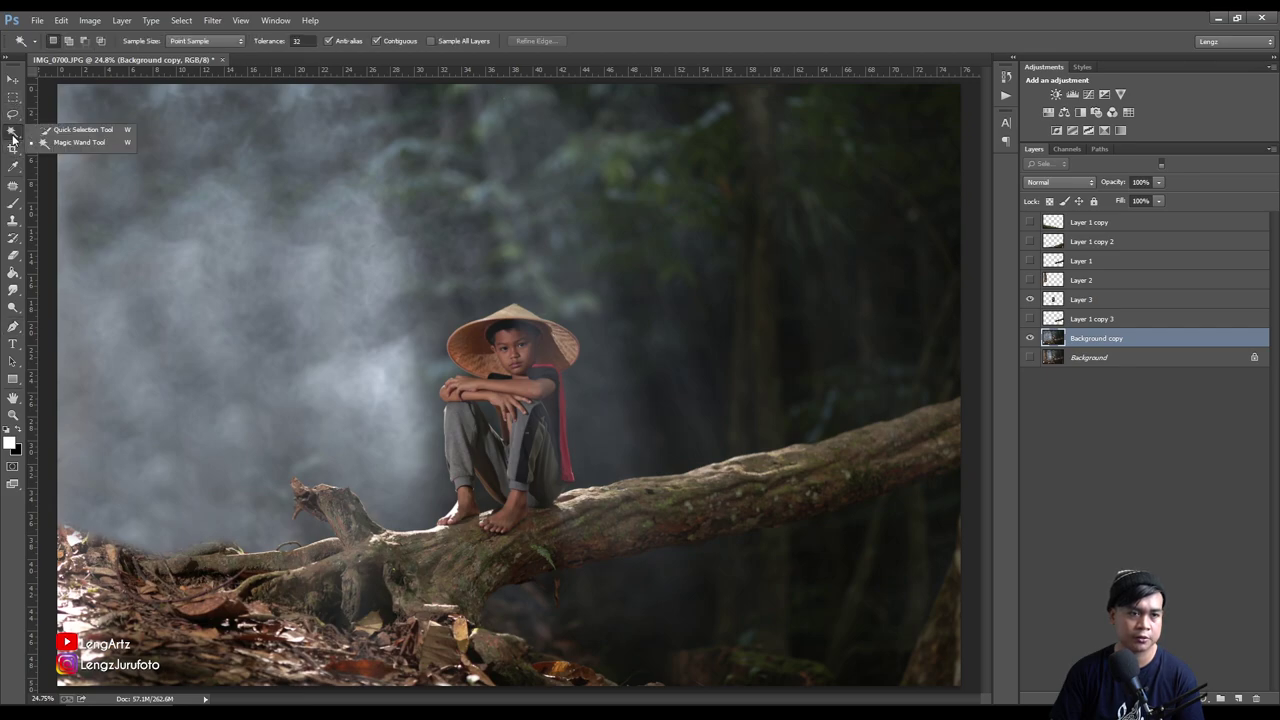
Quick-select the log from the boy's feet to the stump with an 80 px brush
{"action": "left_click", "coordinate": [60, 131]}
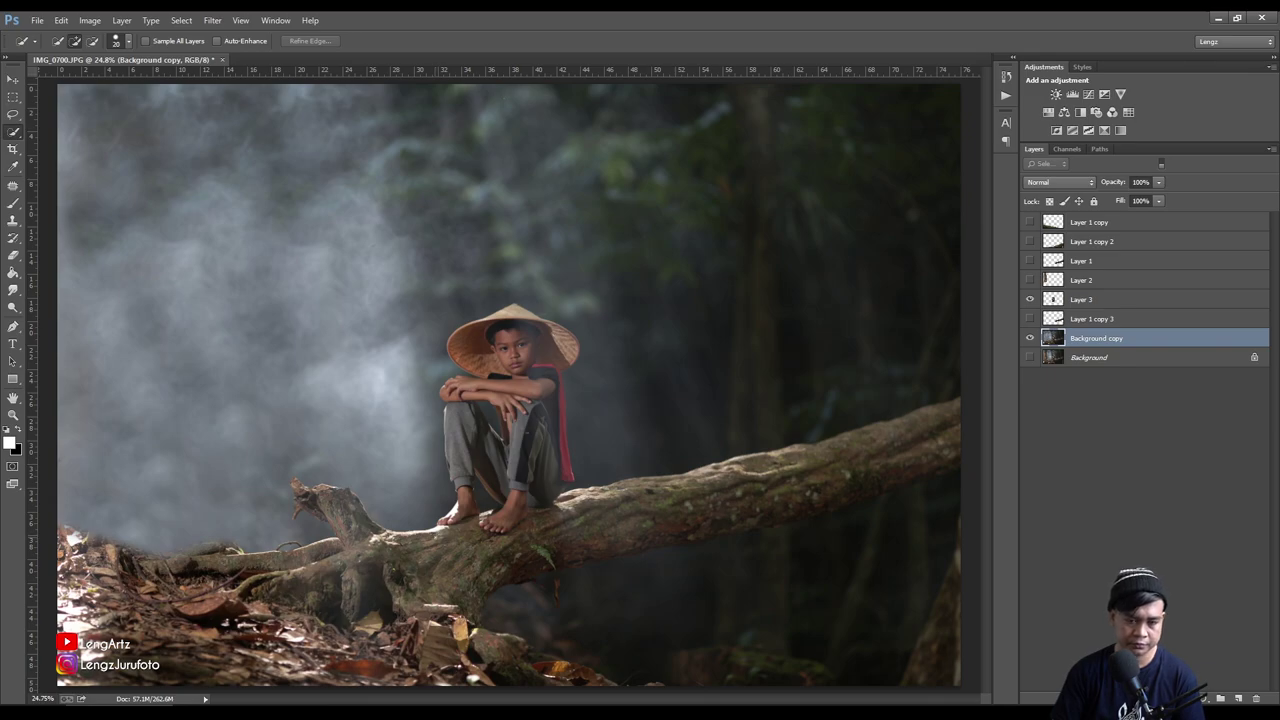
{"action": "left_click_drag", "start_coordinate": [452, 541], "coordinate": [301, 487]}
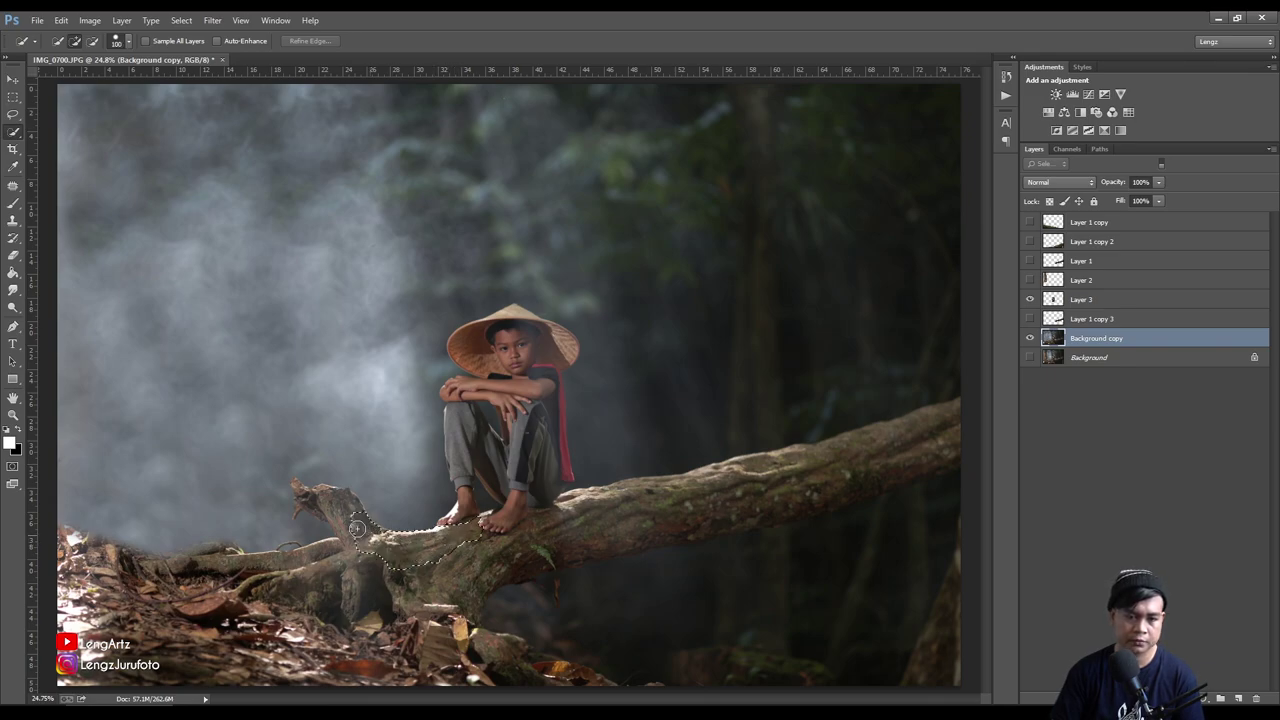
{"action": "key", "text": "bracketleft"}
{"action": "key", "text": "bracketleft"}
{"action": "mouse_move", "coordinate": [324, 511]}
{"action": "left_mouse_down"}
{"action": "mouse_move", "coordinate": [289, 547]}
{"action": "mouse_move", "coordinate": [245, 553]}
{"action": "mouse_move", "coordinate": [249, 584]}
{"action": "mouse_move", "coordinate": [480, 623]}
{"action": "left_mouse_up"}
{"action": "key", "text": "bracketleft"}
{"action": "key", "text": "bracketright"}
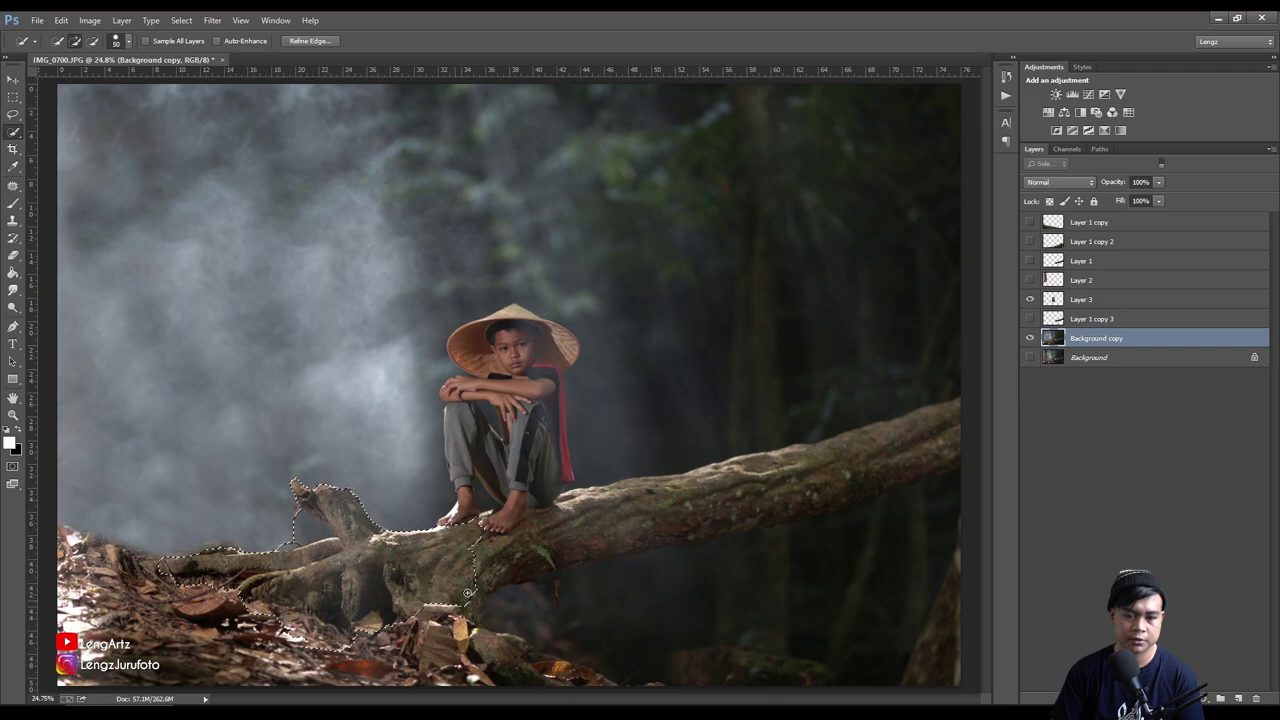
{"action": "key", "text": "bracketright"}
{"action": "key", "text": "bracketright"}
{"action": "key", "text": "bracketright"}
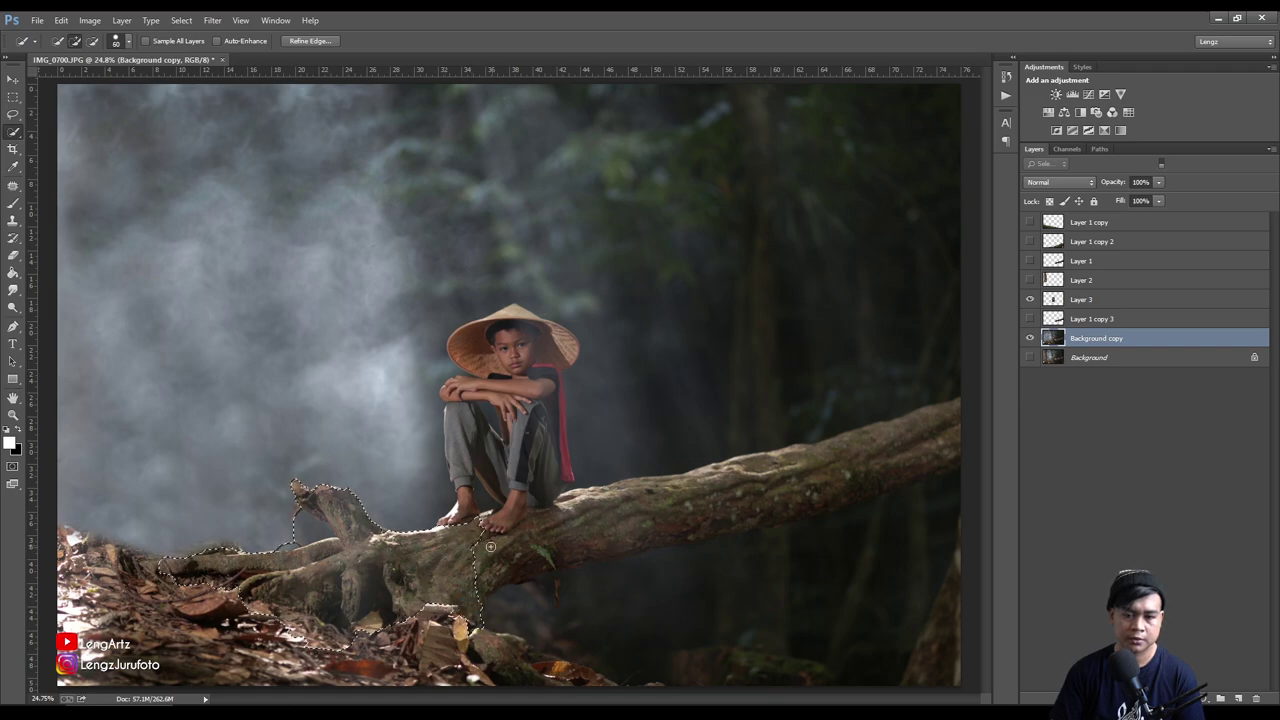
{"action": "left_click_drag", "start_coordinate": [518, 545], "coordinate": [819, 483]}
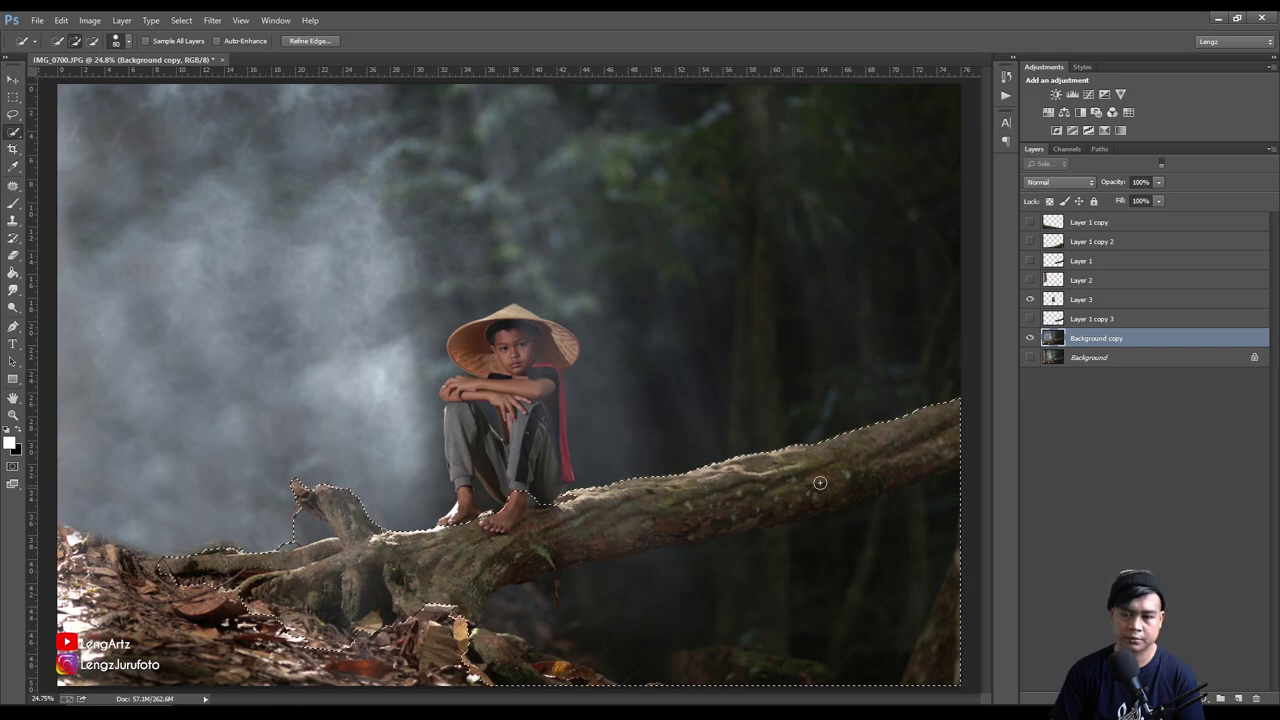
{"action": "left_click", "coordinate": [530, 518]}
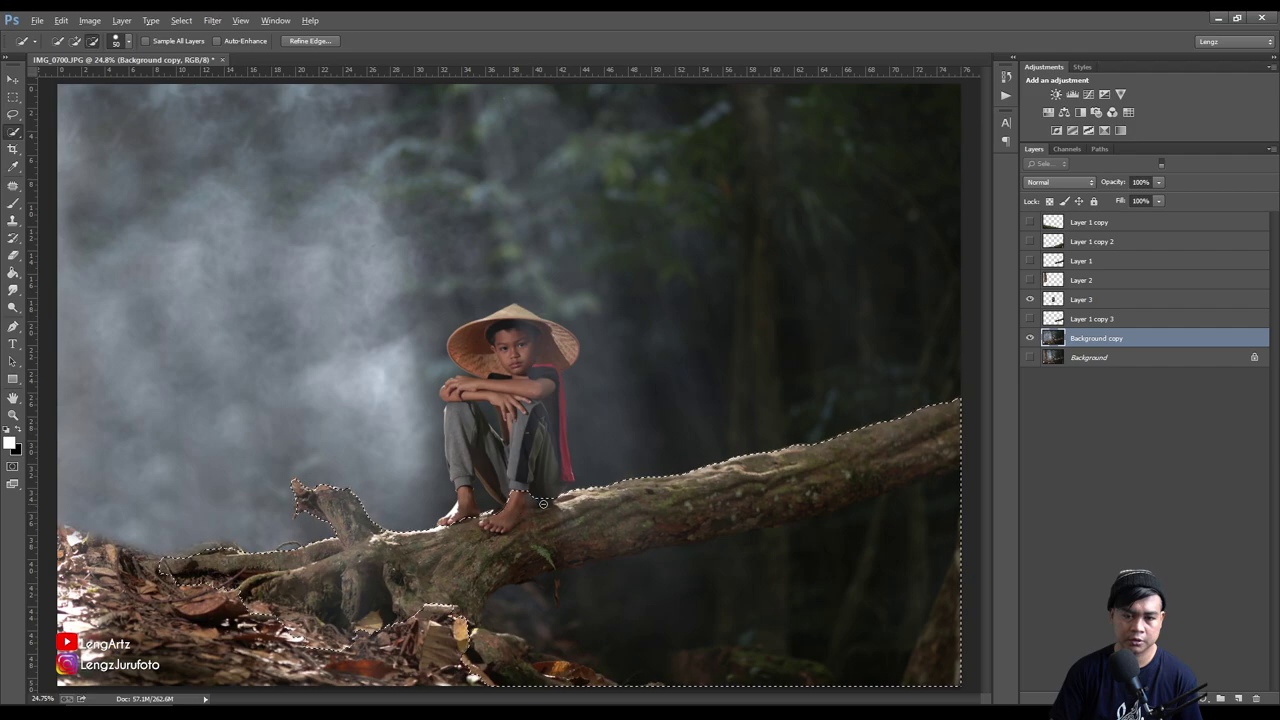
Subtract the ground below and right of the log, then copy it to Layer 4
{"action": "key", "text": "alt"}
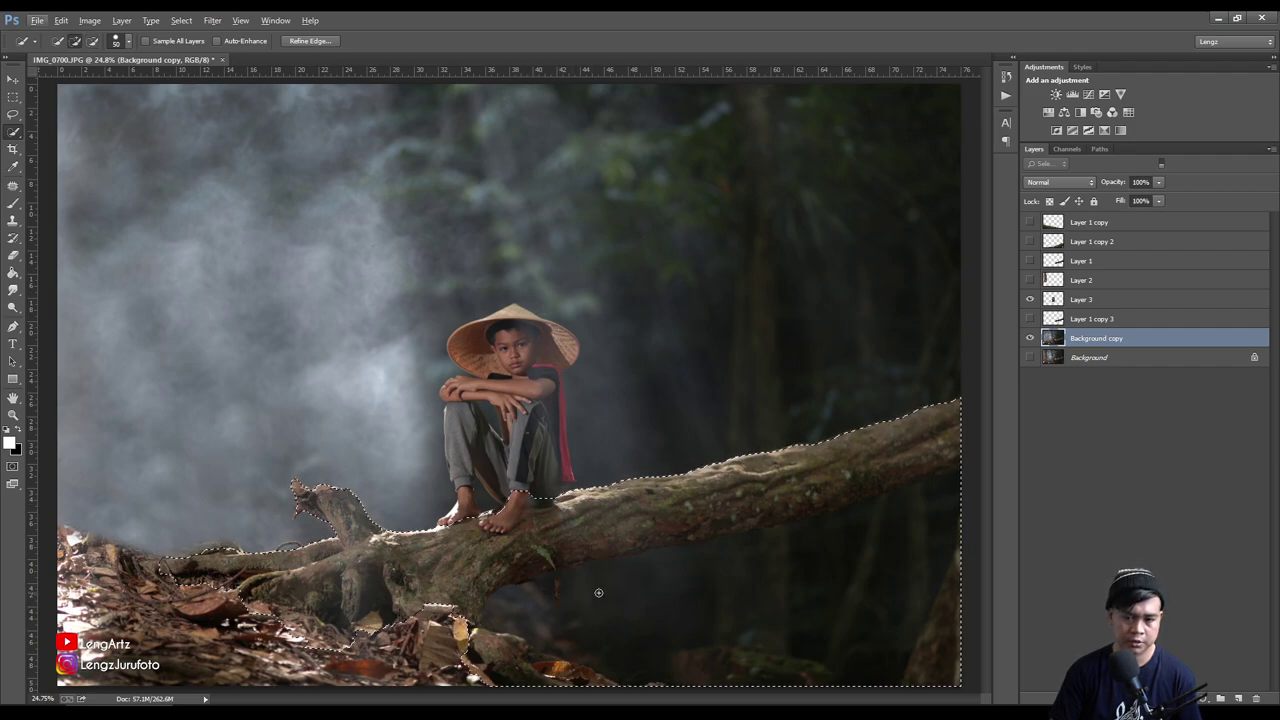
{"action": "key", "text": "alt"}
{"action": "left_click_drag", "start_coordinate": [860, 555], "coordinate": [945, 530]}
{"action": "left_click_drag", "start_coordinate": [796, 579], "coordinate": [408, 661]}
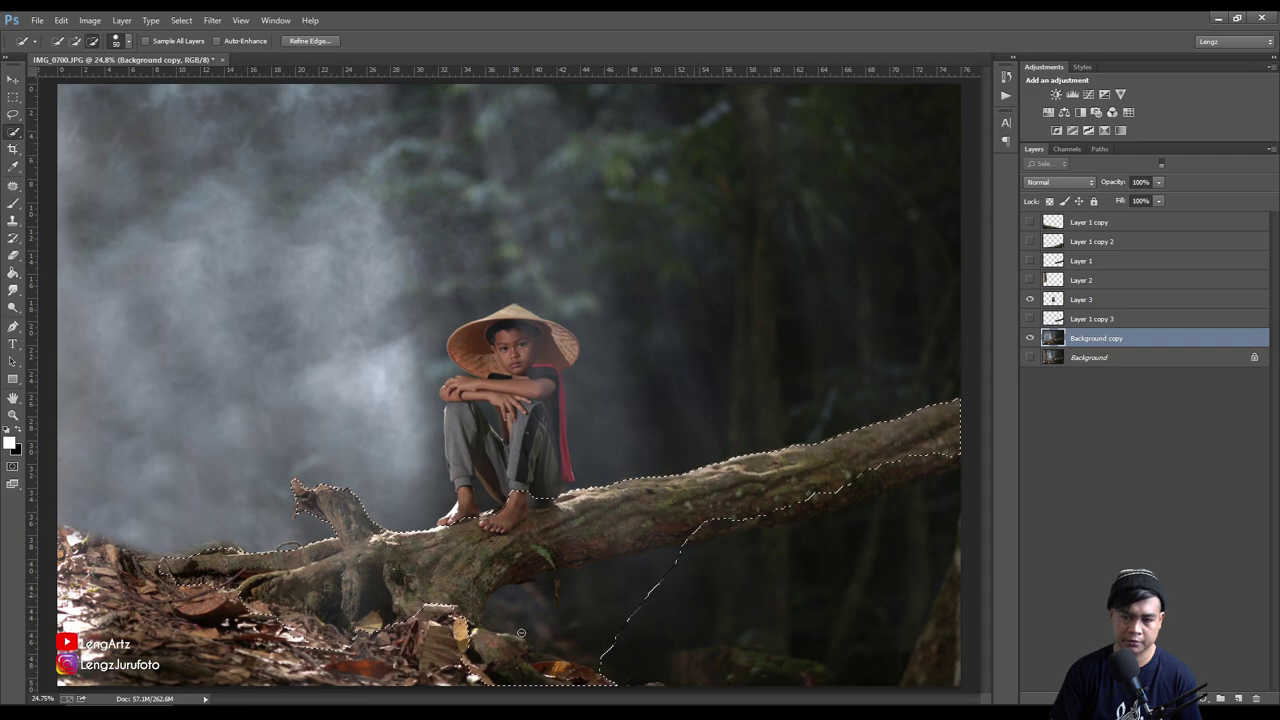
{"action": "left_click", "coordinate": [533, 588]}
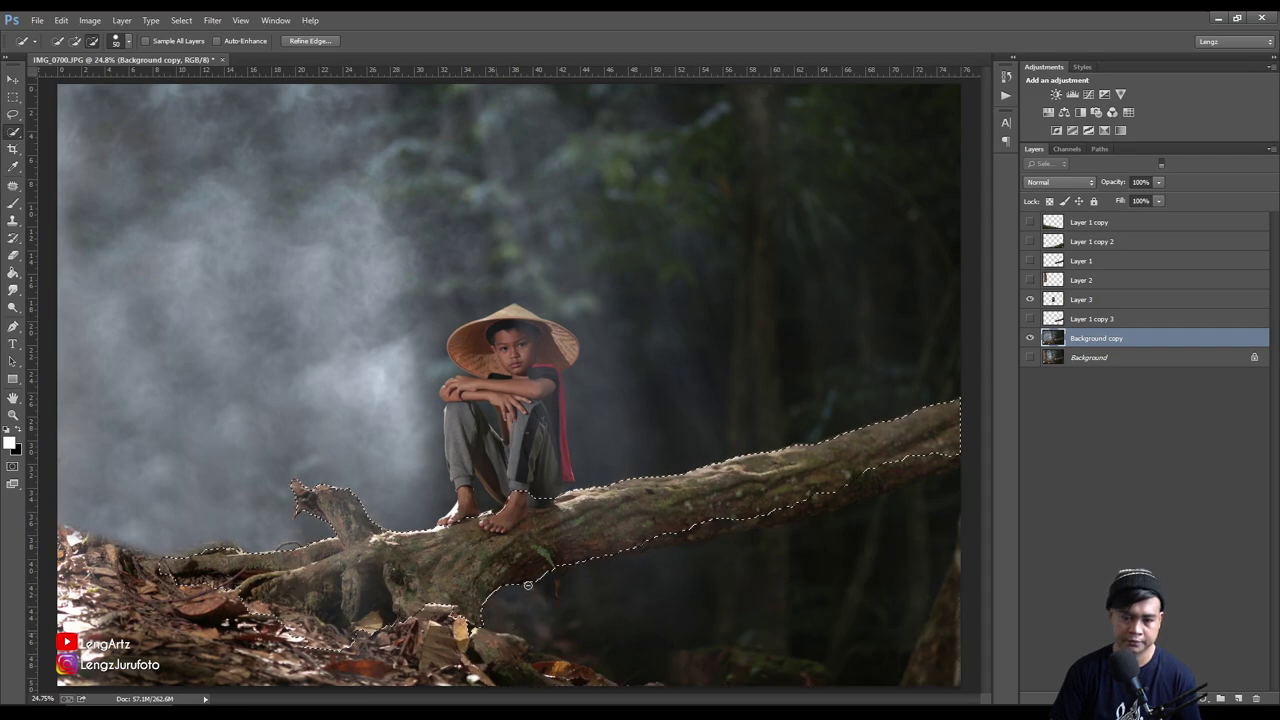
{"action": "mouse_move", "coordinate": [530, 583]}
{"action": "left_mouse_down"}
{"action": "mouse_move", "coordinate": [953, 460]}
{"action": "mouse_move", "coordinate": [805, 510]}
{"action": "left_mouse_up"}
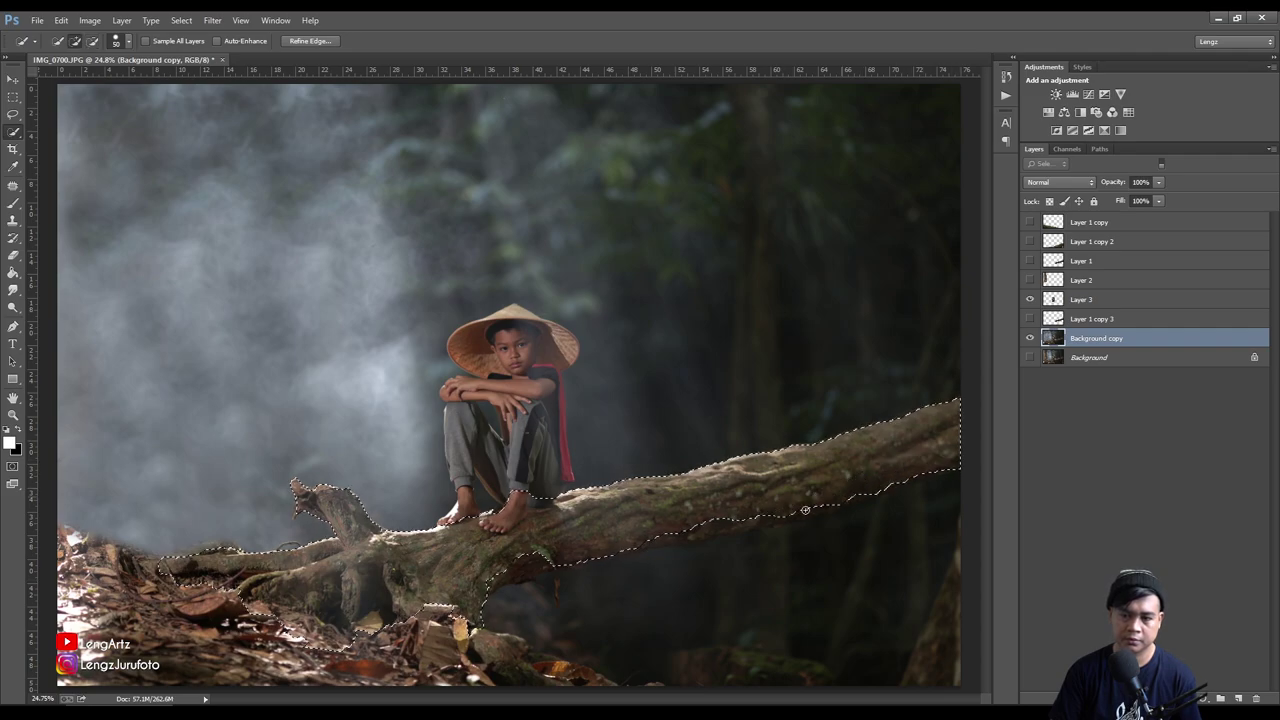
{"action": "mouse_move", "coordinate": [694, 534]}
{"action": "left_mouse_down"}
{"action": "mouse_move", "coordinate": [579, 545]}
{"action": "mouse_move", "coordinate": [484, 574]}
{"action": "left_mouse_up"}
{"action": "left_click_drag", "start_coordinate": [927, 491], "coordinate": [932, 463]}
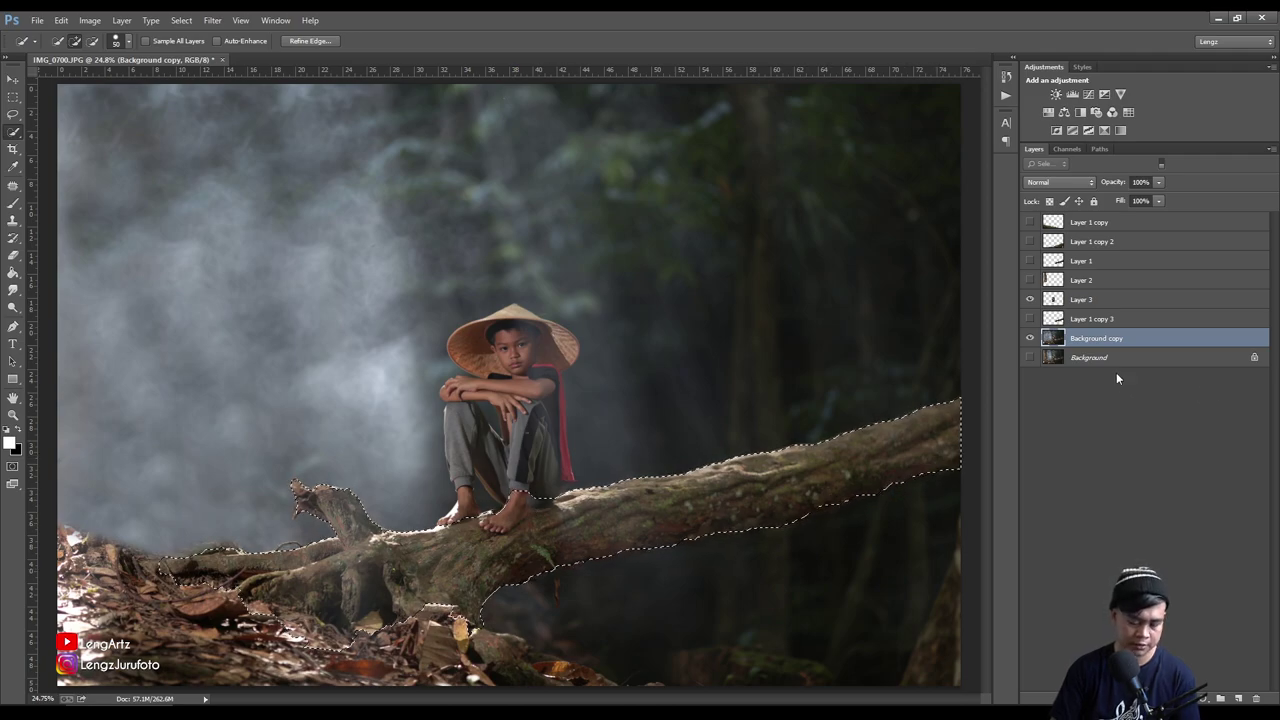
{"action": "key", "text": "ctrl+j"}
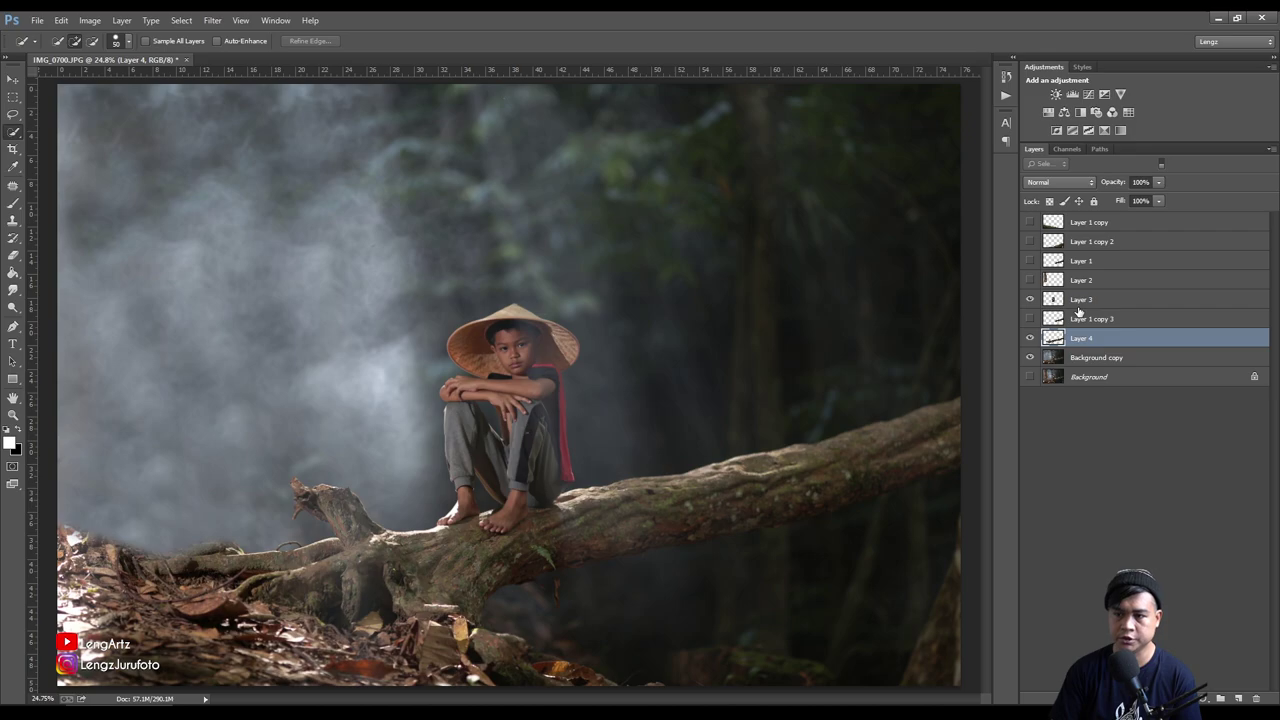
Check the Layer 4 cut-out and move Layer 3 below Layer 1 copy 3
{"action": "left_click", "coordinate": [1029, 338]}
{"action": "left_click", "coordinate": [1030, 338]}
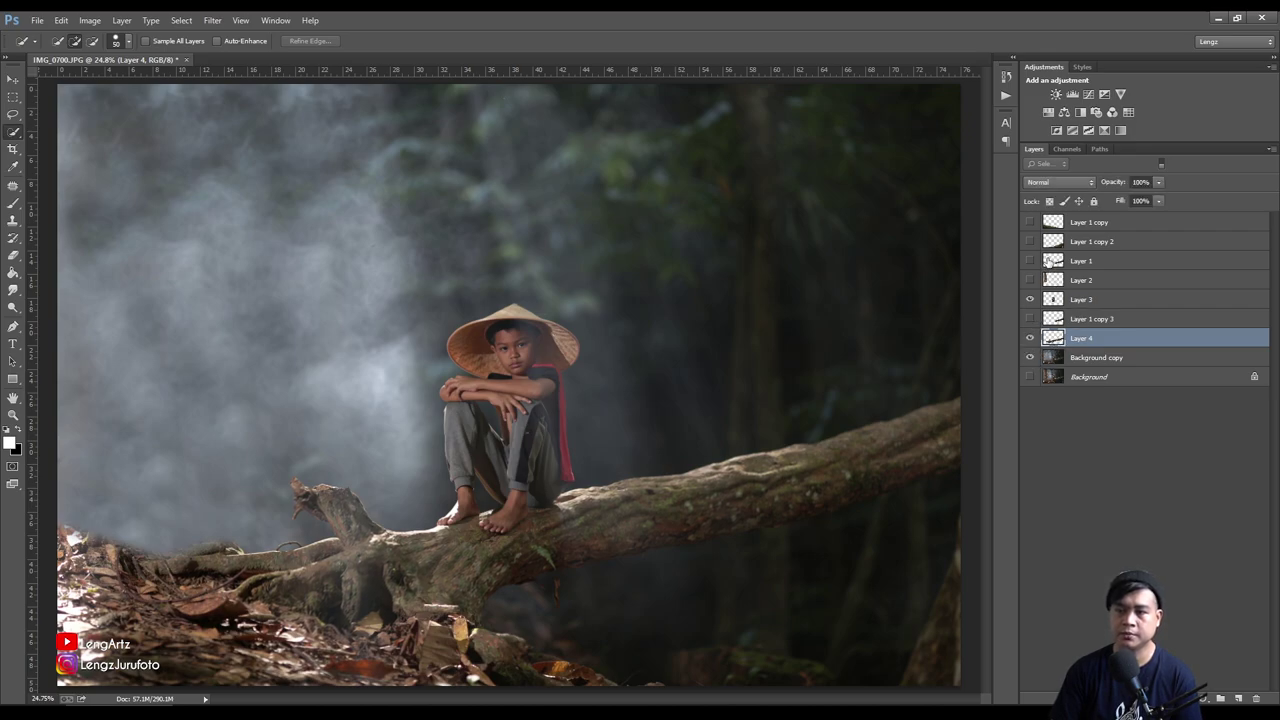
{"action": "left_click", "coordinate": [1030, 358]}
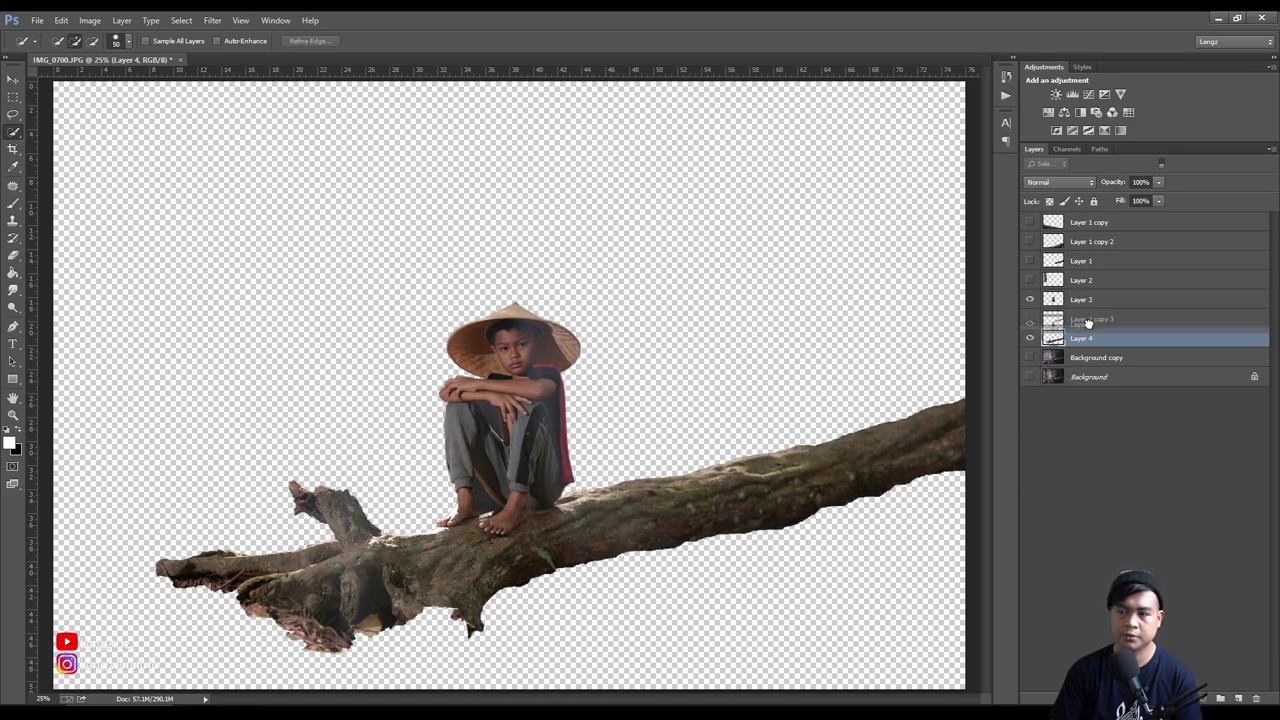
{"action": "left_click_drag", "start_coordinate": [1088, 318], "coordinate": [1085, 326]}
{"action": "left_click", "coordinate": [1030, 358]}
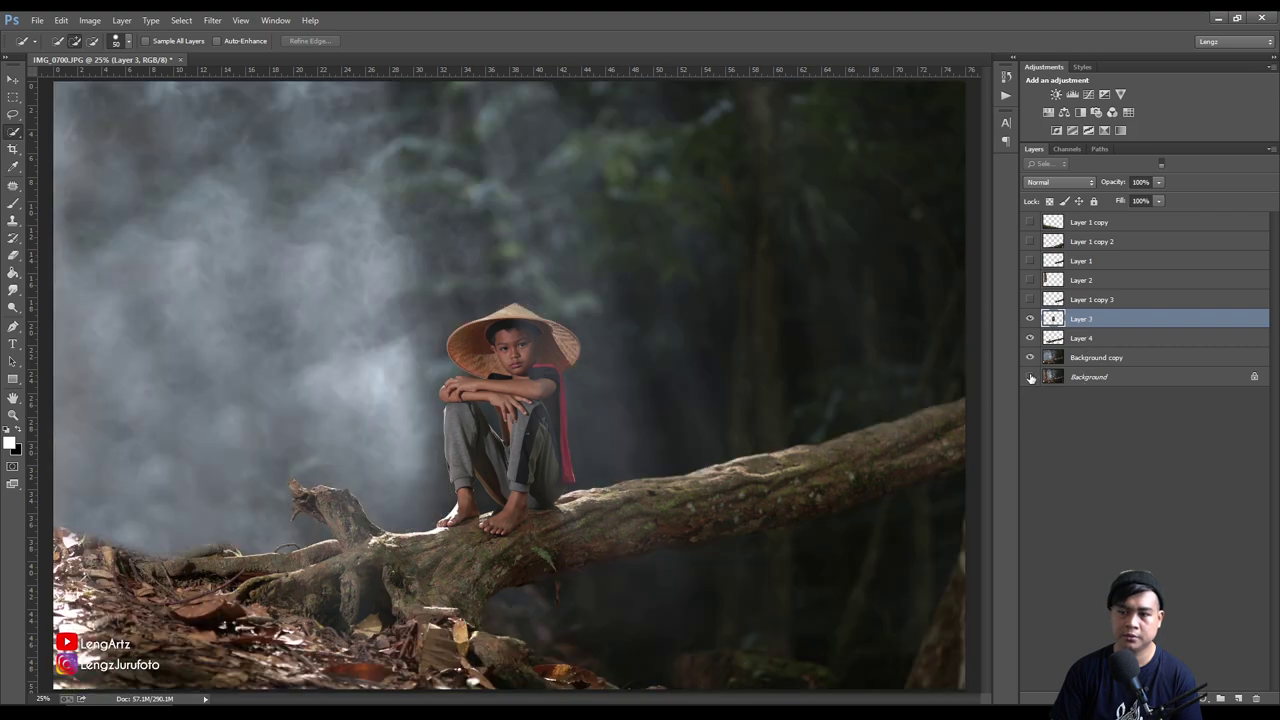
Show the extra root layers and hide the left tree trunk layer
{"action": "left_click_drag", "start_coordinate": [1031, 300], "coordinate": [1032, 220]}
{"action": "key", "text": "ctrl+minus"}
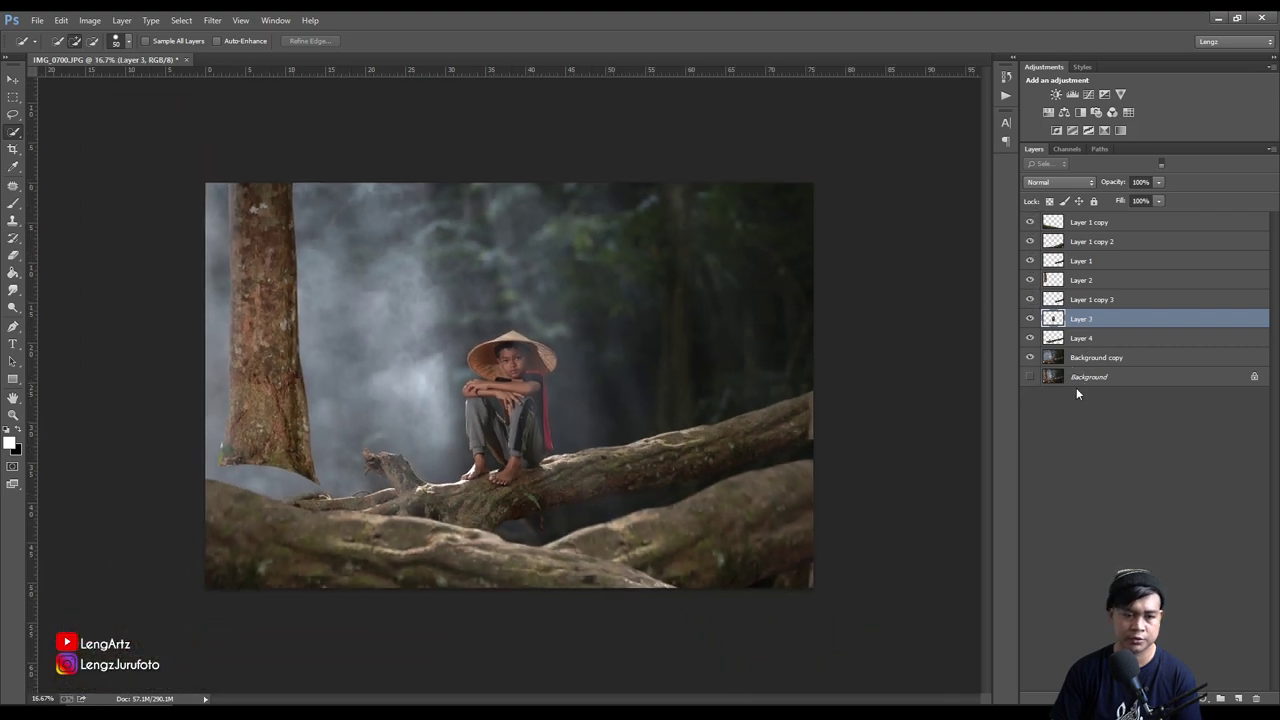
{"action": "left_click", "coordinate": [1076, 387]}
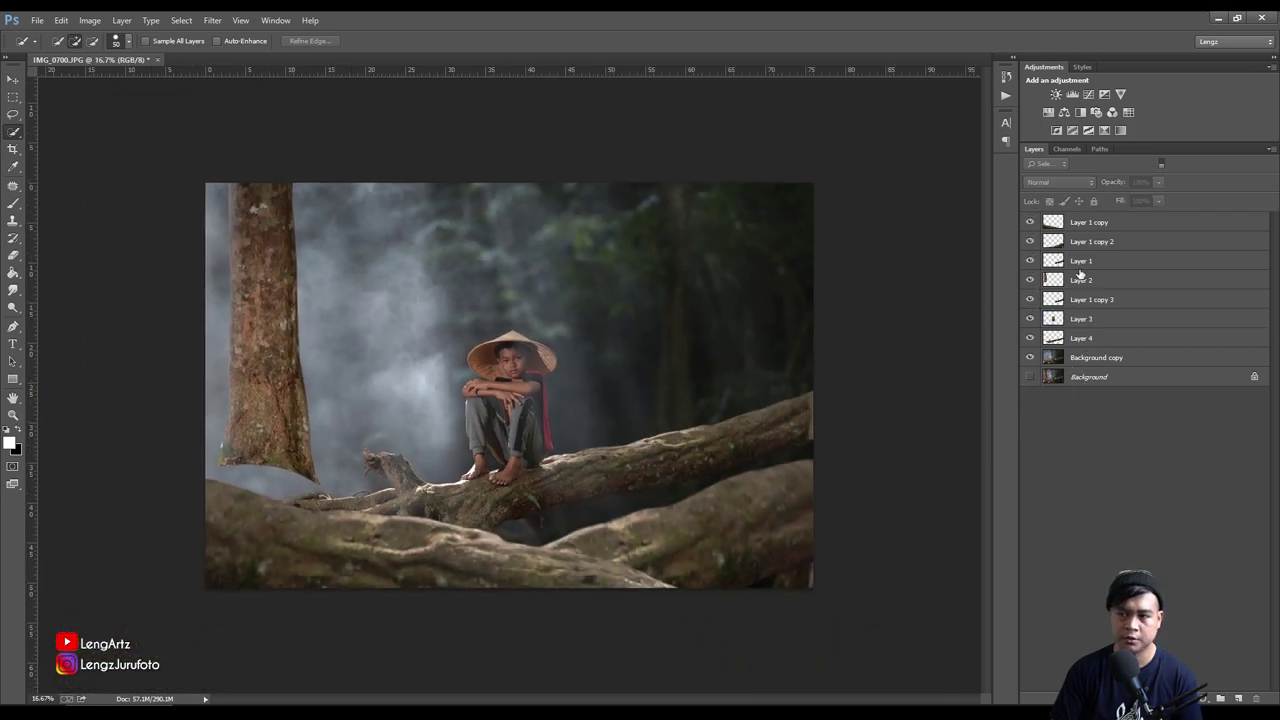
{"action": "left_click", "coordinate": [1031, 243]}
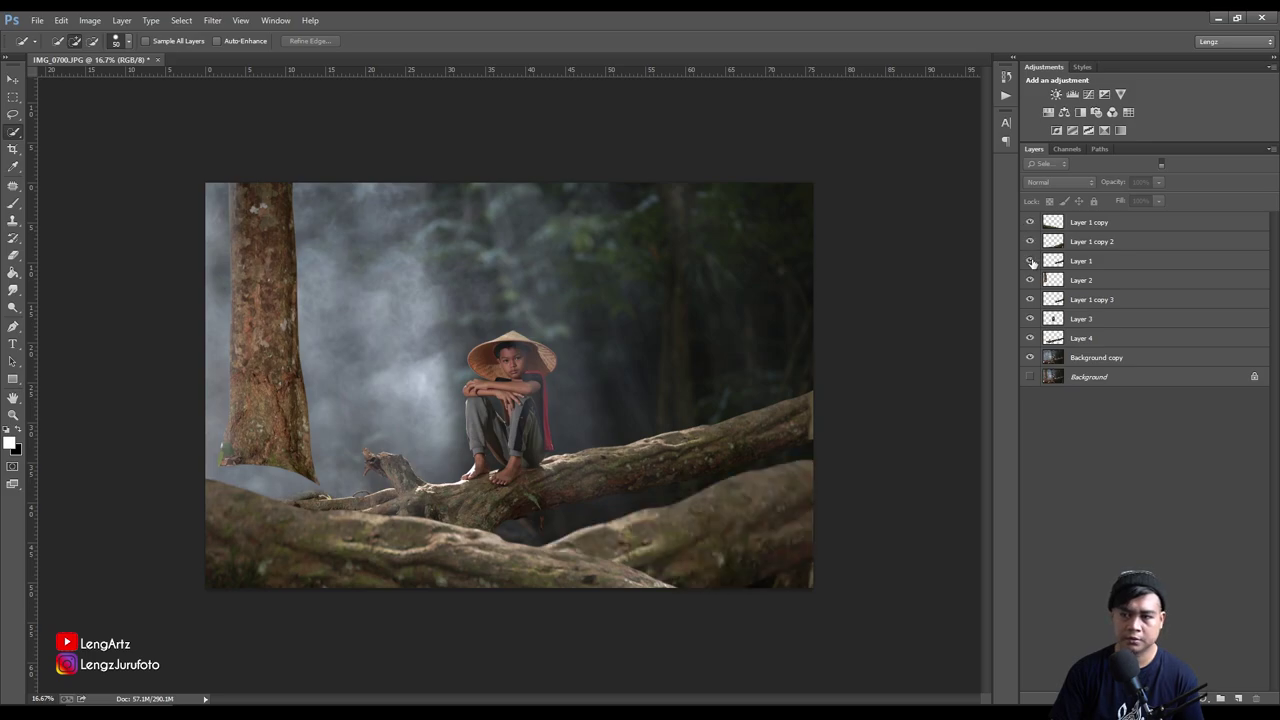
{"action": "left_click", "coordinate": [1031, 281]}
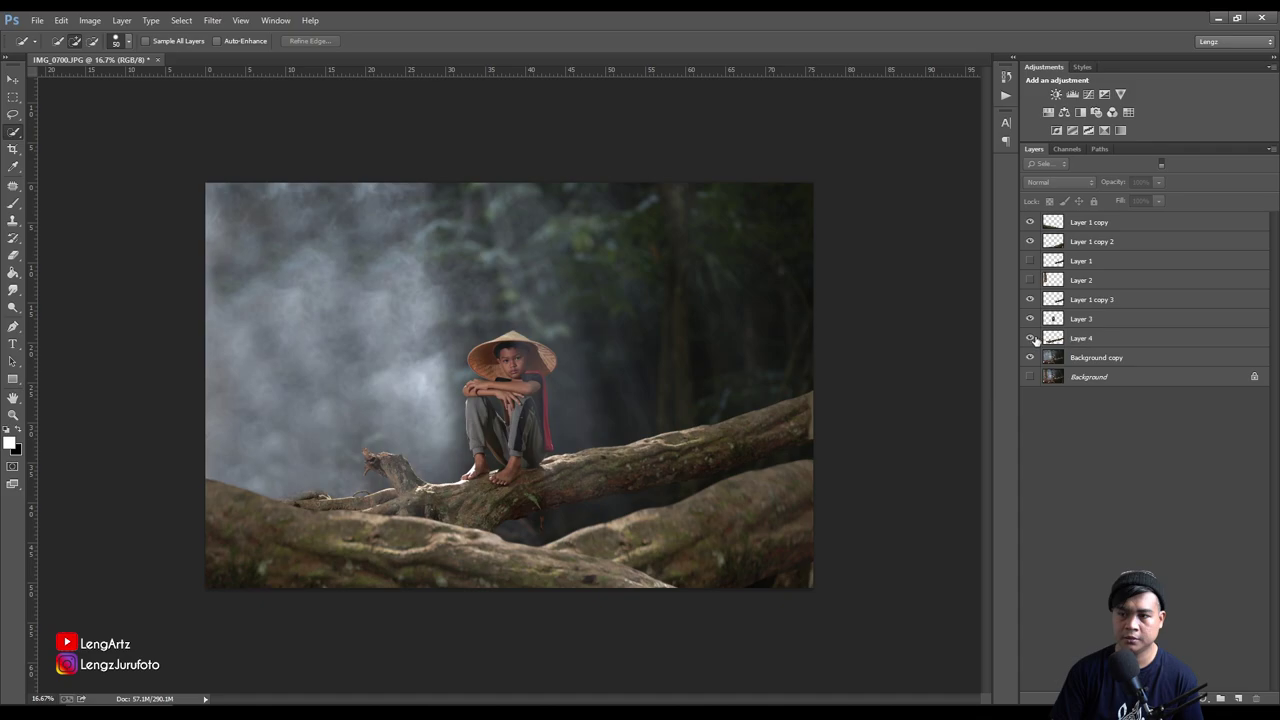
Move Layer 1 copy 3 beneath the log layer and start shifting it toward the boy
{"action": "left_click", "coordinate": [1088, 300]}
{"action": "left_click_drag", "start_coordinate": [1087, 301], "coordinate": [1083, 343]}
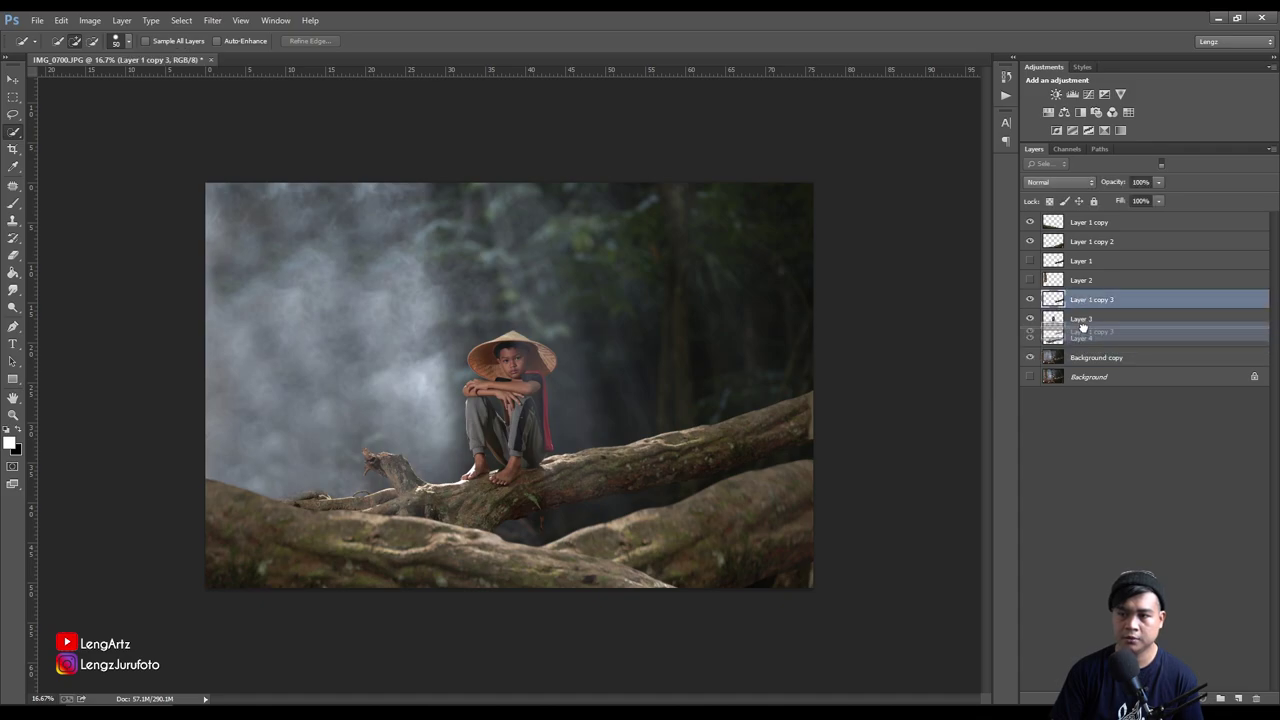
{"action": "left_click_drag", "start_coordinate": [1083, 343], "coordinate": [1088, 338]}
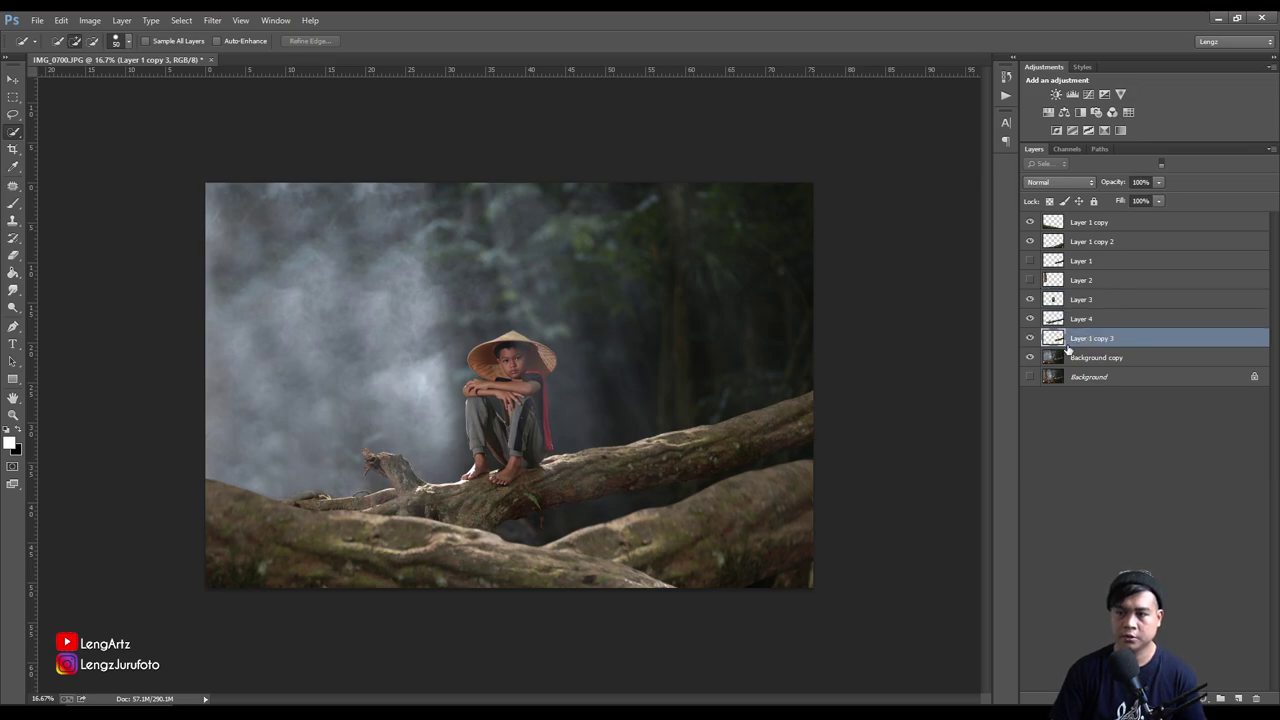
{"action": "key", "text": "ctrl+t"}
{"action": "left_click_drag", "start_coordinate": [704, 453], "coordinate": [490, 420]}
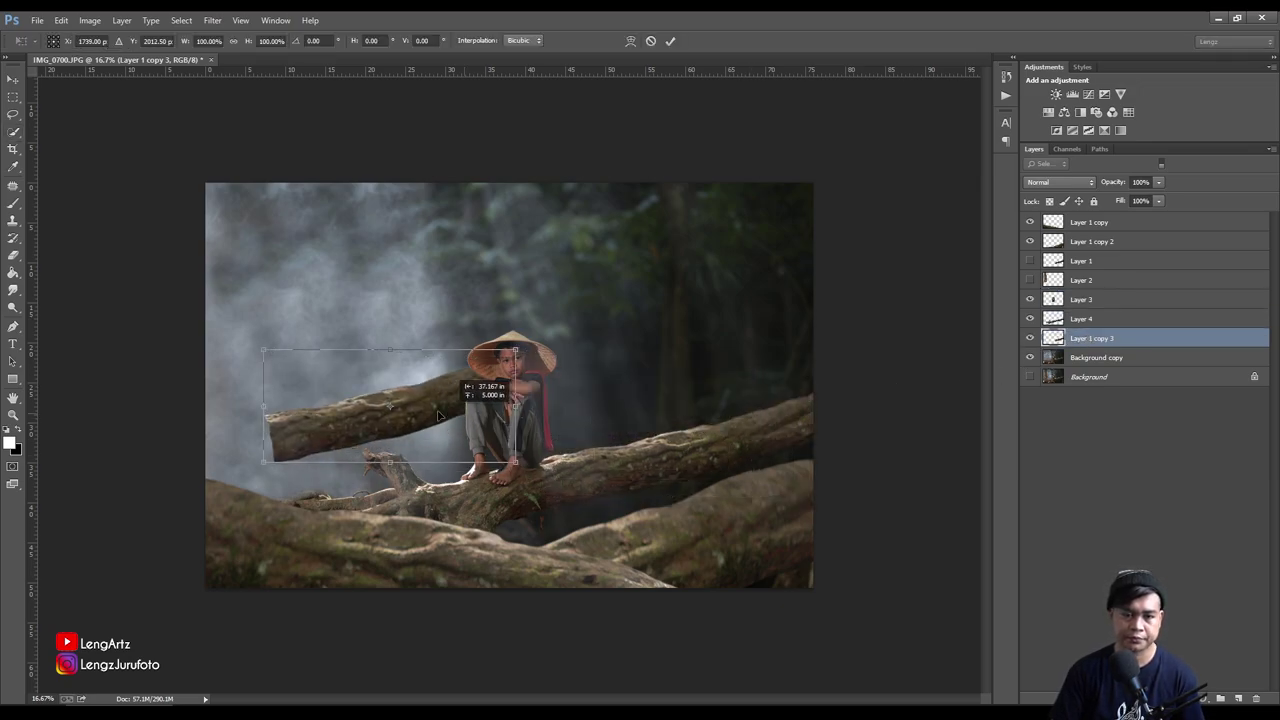
Flip the Layer 1 copy 3 branch horizontally, scale it to about 153%, tilt it, and set it behind the log
{"action": "mouse_move", "coordinate": [490, 419]}
{"action": "left_mouse_down"}
{"action": "mouse_move", "coordinate": [486, 401]}
{"action": "mouse_move", "coordinate": [471, 408]}
{"action": "left_mouse_up"}
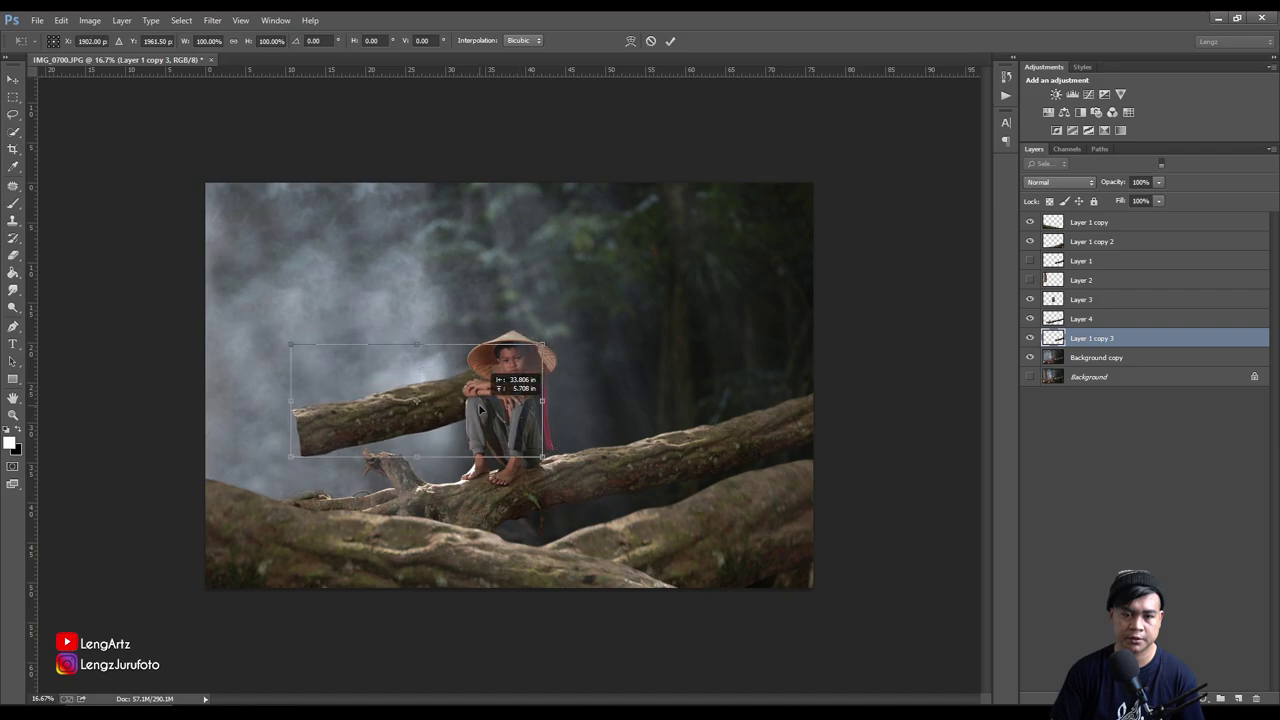
{"action": "right_click", "coordinate": [483, 396]}
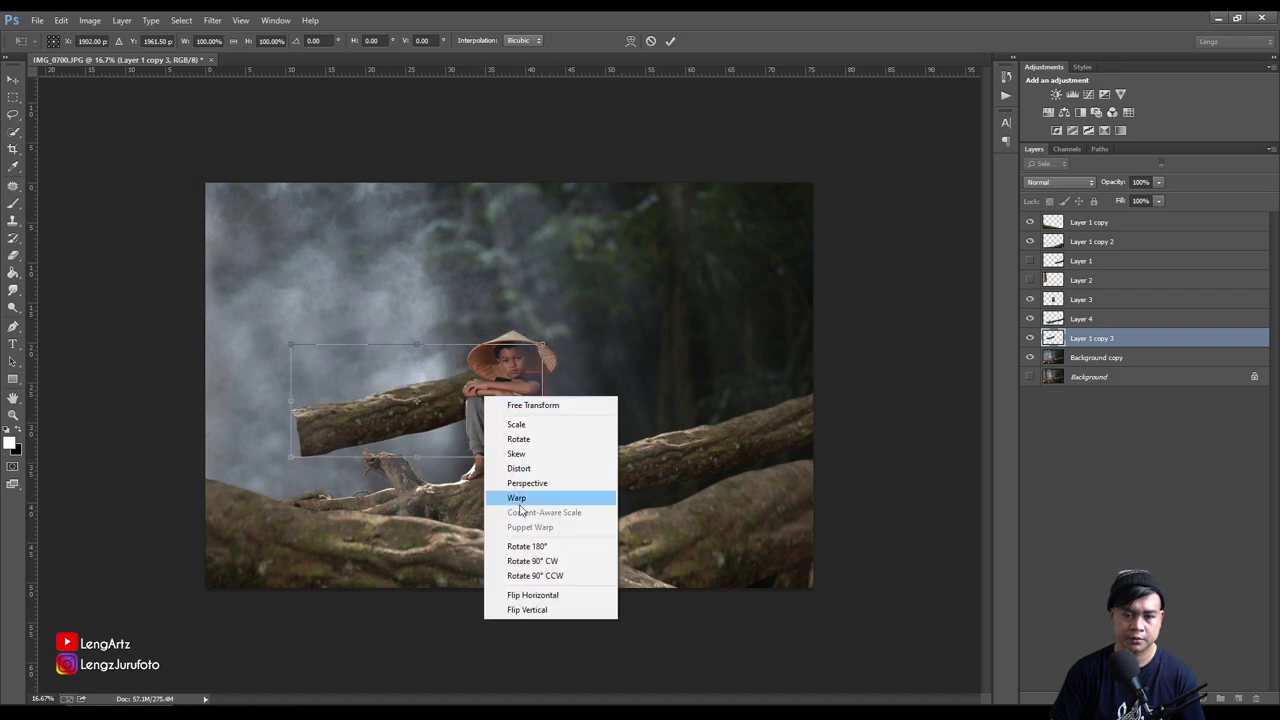
{"action": "left_click", "coordinate": [540, 596]}
{"action": "left_click_drag", "start_coordinate": [466, 438], "coordinate": [324, 418]}
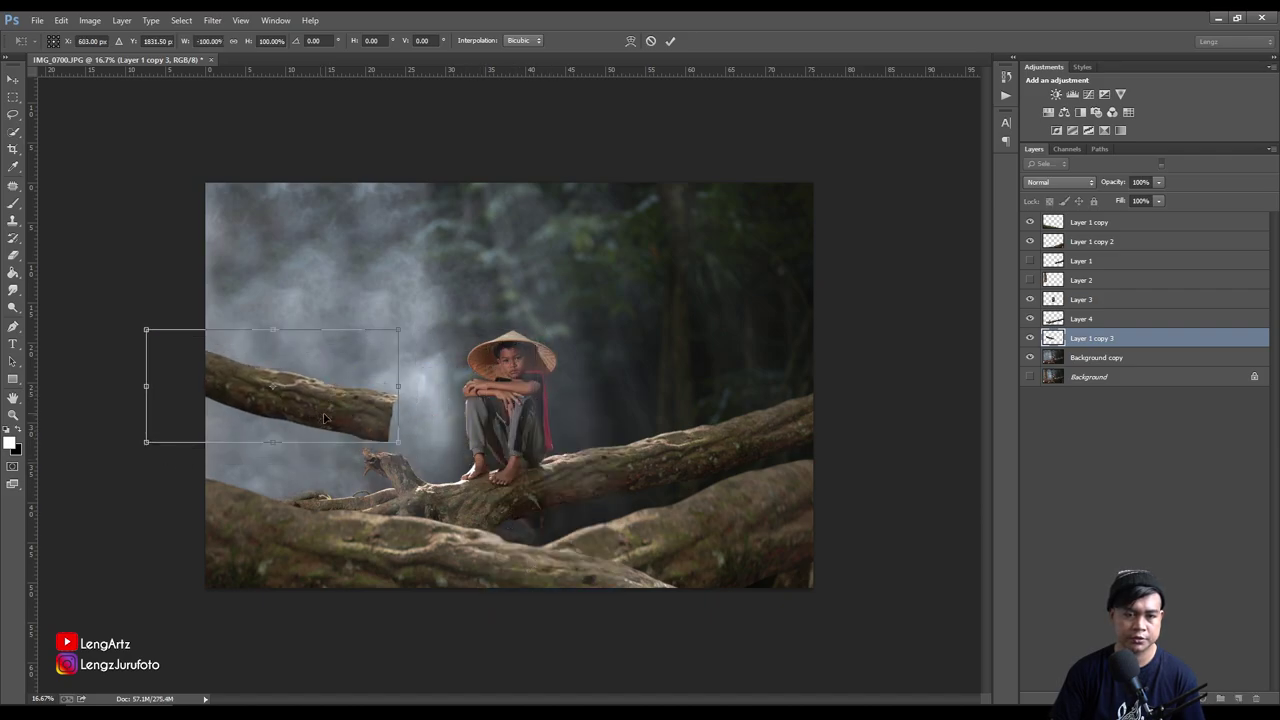
{"action": "left_click_drag", "start_coordinate": [396, 440], "coordinate": [530, 470]}
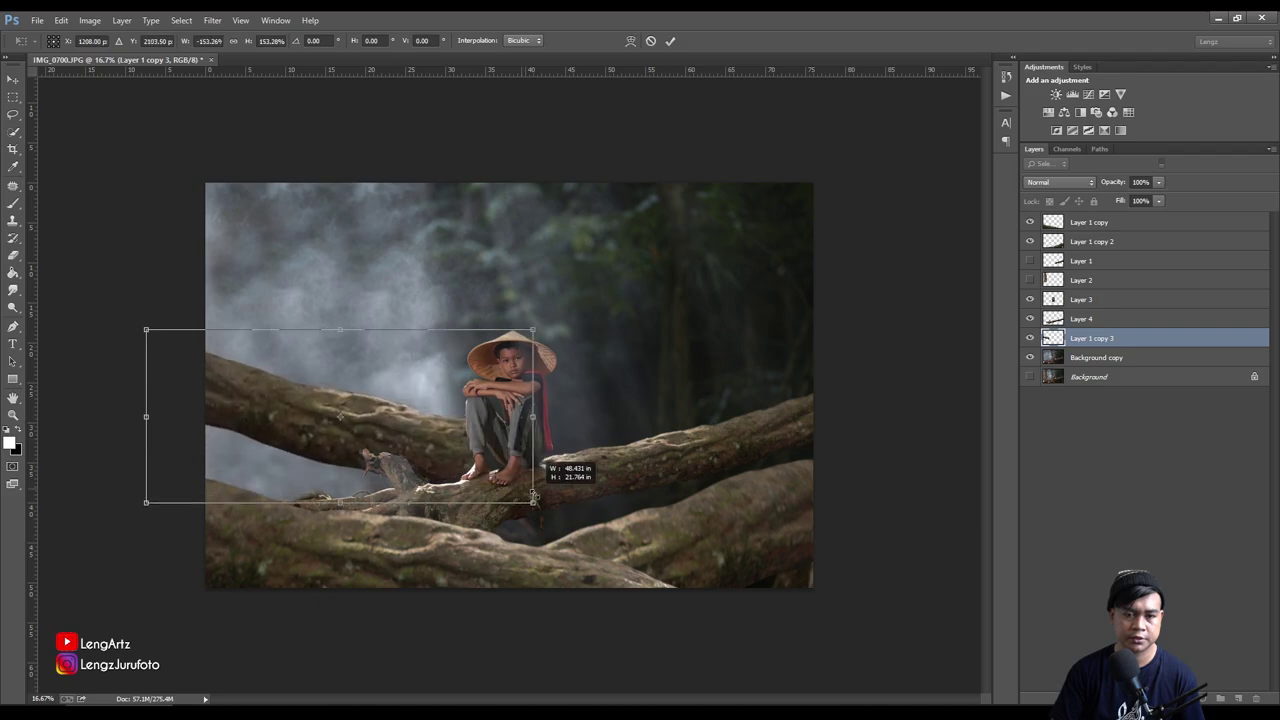
{"action": "left_click_drag", "start_coordinate": [564, 515], "coordinate": [580, 481]}
{"action": "mouse_move", "coordinate": [362, 394]}
{"action": "left_mouse_down"}
{"action": "mouse_move", "coordinate": [419, 435]}
{"action": "mouse_move", "coordinate": [398, 434]}
{"action": "left_mouse_up"}
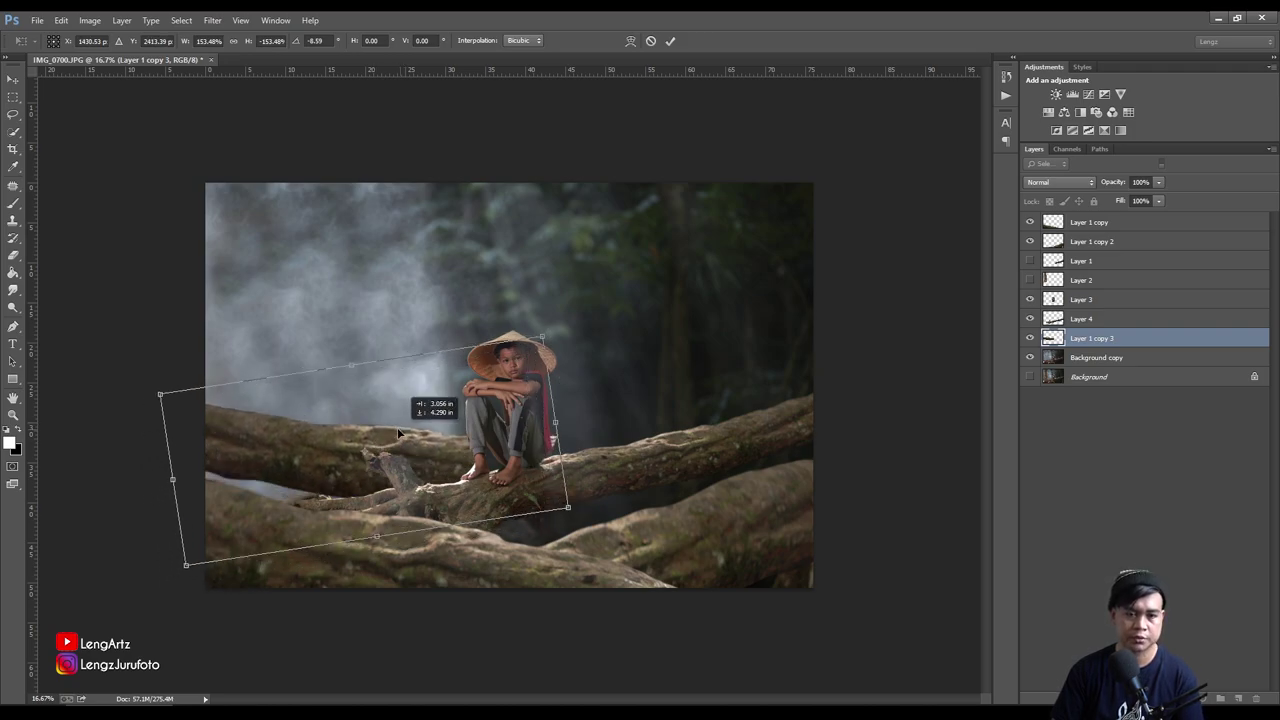
{"action": "key", "text": "Return"}
{"action": "left_click", "coordinate": [1208, 482]}
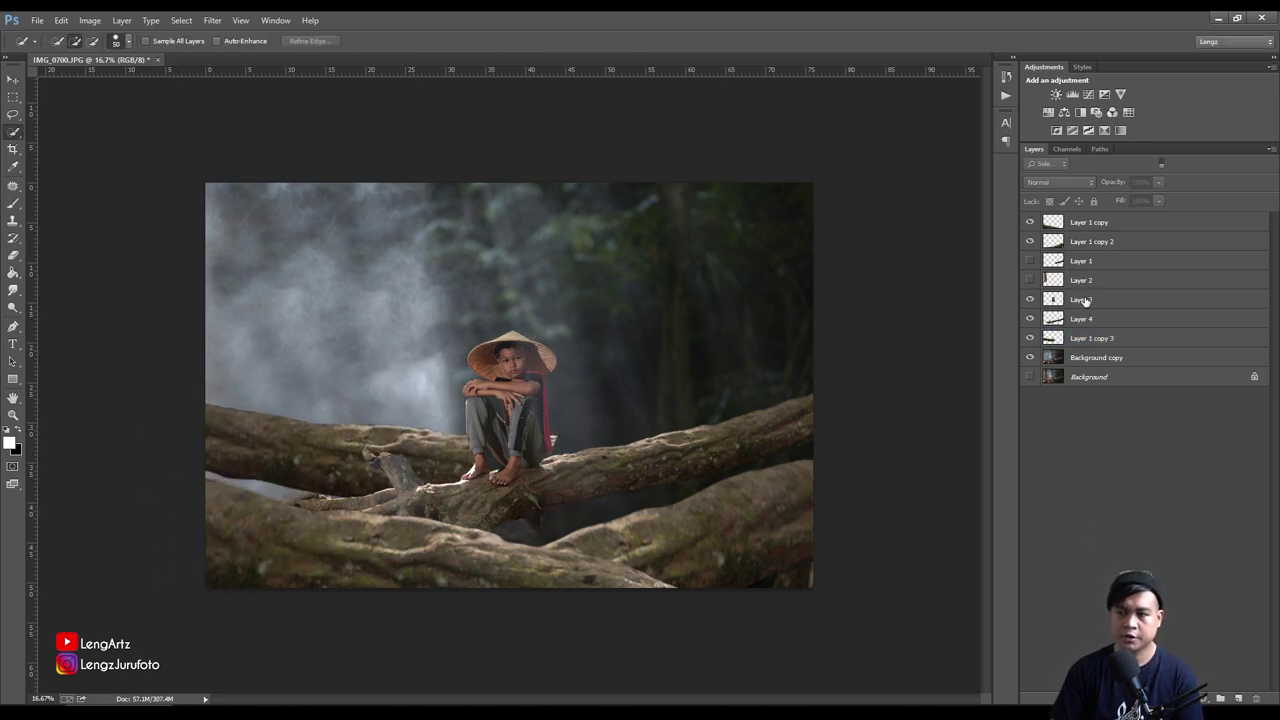
Select Layer 3 and zoom in on the dark gap between the boy's feet
{"action": "left_click", "coordinate": [1085, 301]}
{"action": "key", "text": "ctrl+plus"}
{"action": "key", "text": "ctrl+plus"}
{"action": "key", "text": "ctrl+plus"}
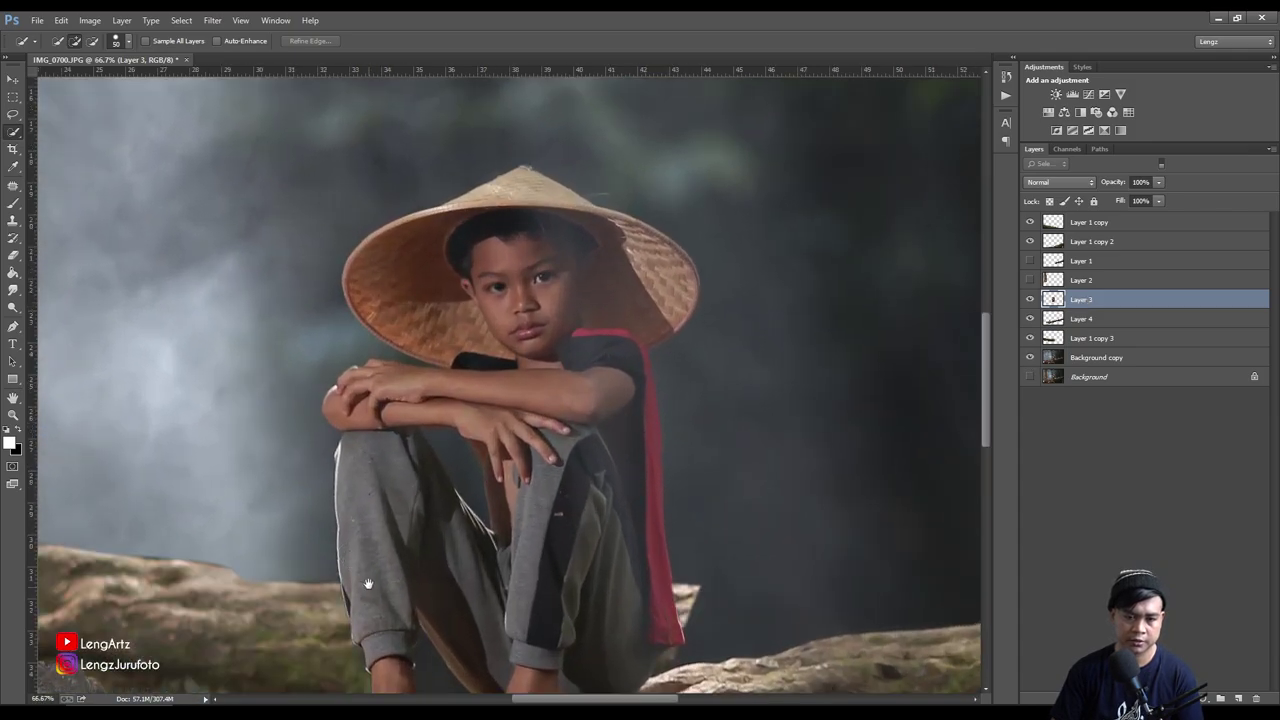
{"action": "left_click_drag", "start_coordinate": [368, 584], "coordinate": [423, 337]}
{"action": "key", "text": "ctrl+plus"}
{"action": "key", "text": "ctrl+plus"}
{"action": "left_click_drag", "start_coordinate": [480, 480], "coordinate": [480, 347]}
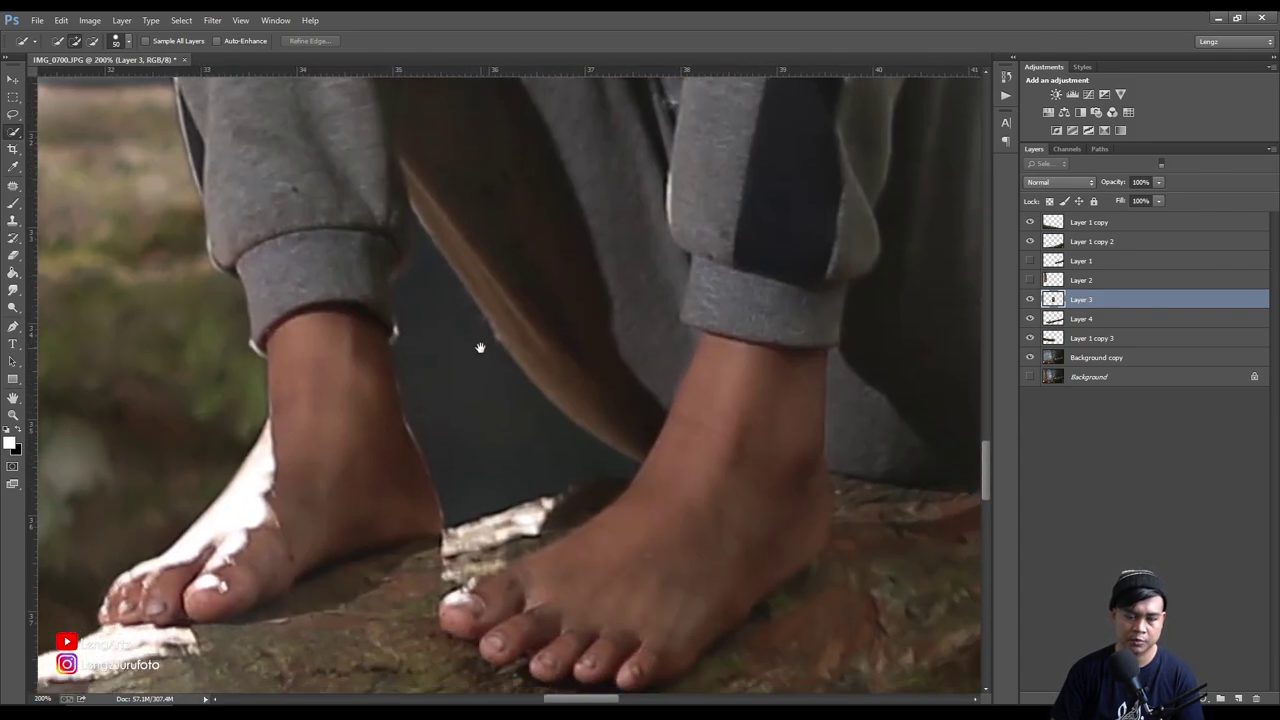
Trace the dark gap between the ankles with the Pen tool and turn the path into a selection
{"action": "key", "text": "p"}
{"action": "left_click_drag", "start_coordinate": [548, 400], "coordinate": [524, 373]}
{"action": "left_click_drag", "start_coordinate": [473, 294], "coordinate": [434, 262]}
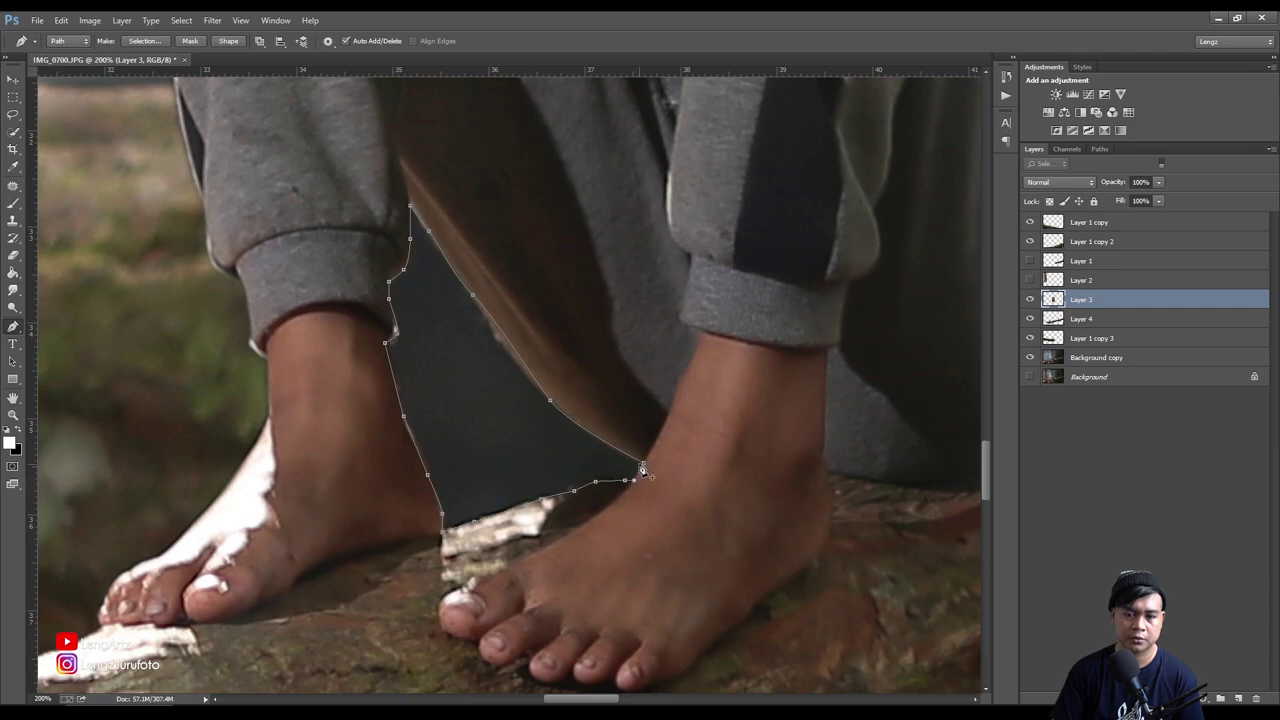
{"action": "right_click", "coordinate": [483, 381]}
{"action": "left_click", "coordinate": [550, 441]}
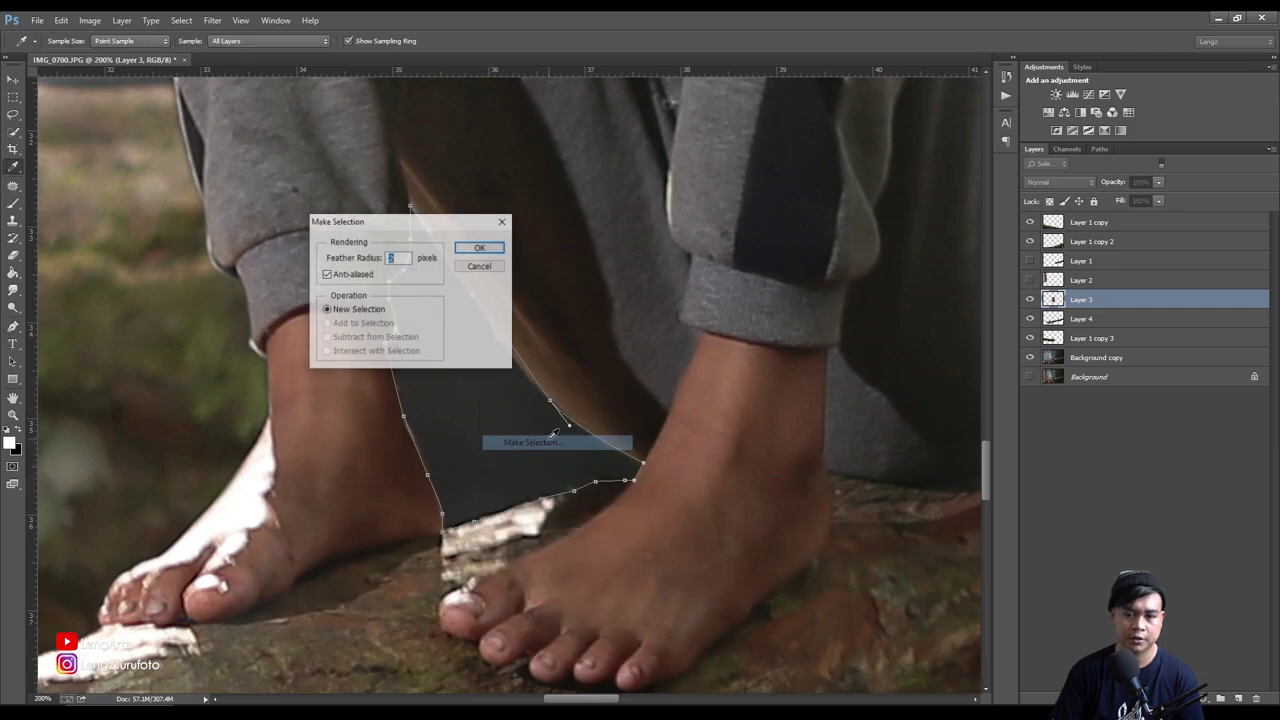
{"action": "left_click", "coordinate": [487, 252]}
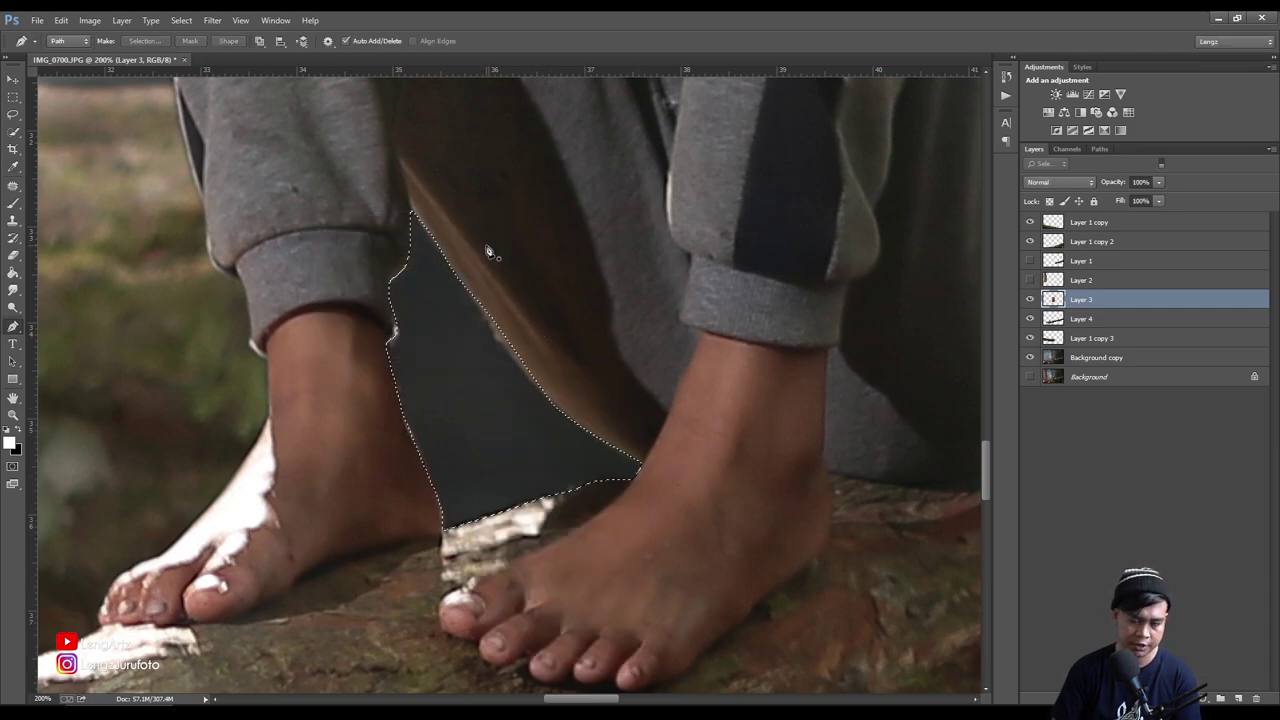
Deselect the cleared gap and zoom back out to the full image
{"action": "key", "text": "ctrl+d"}
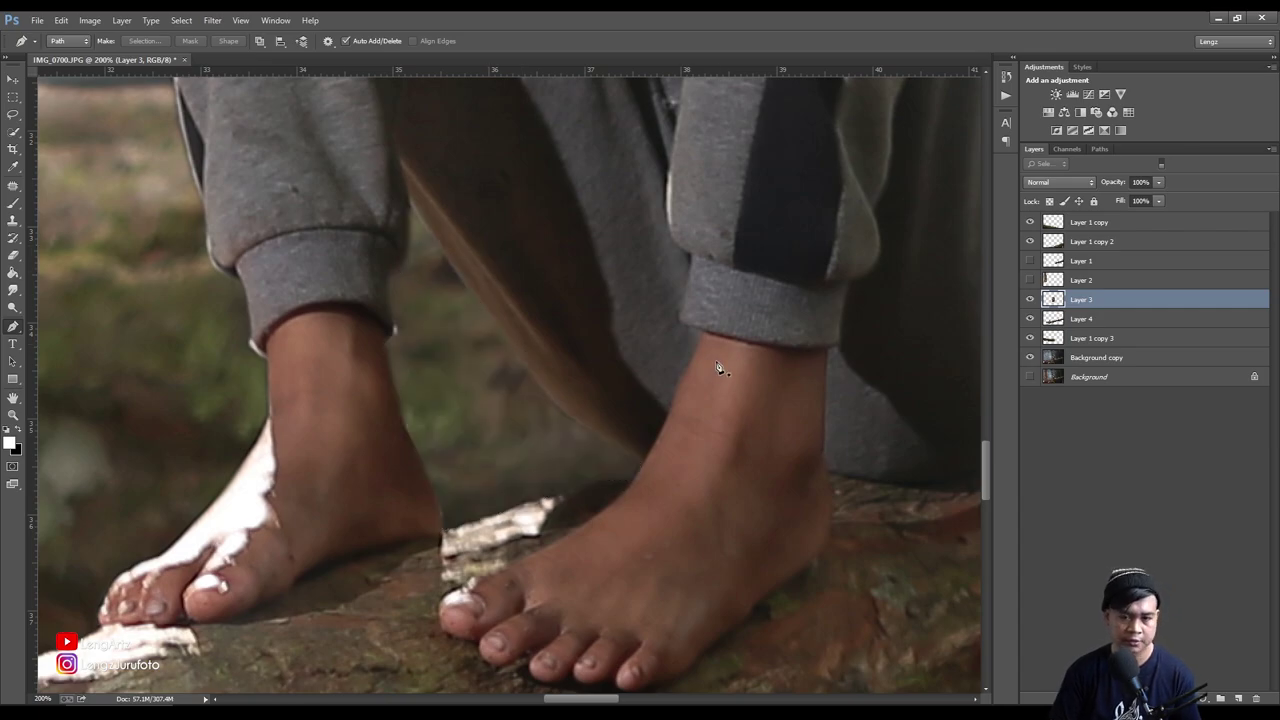
{"action": "key", "text": "ctrl+minus"}
{"action": "key", "text": "ctrl+minus"}
{"action": "key", "text": "ctrl+minus"}
{"action": "key", "text": "ctrl+minus"}
{"action": "key", "text": "ctrl+minus"}
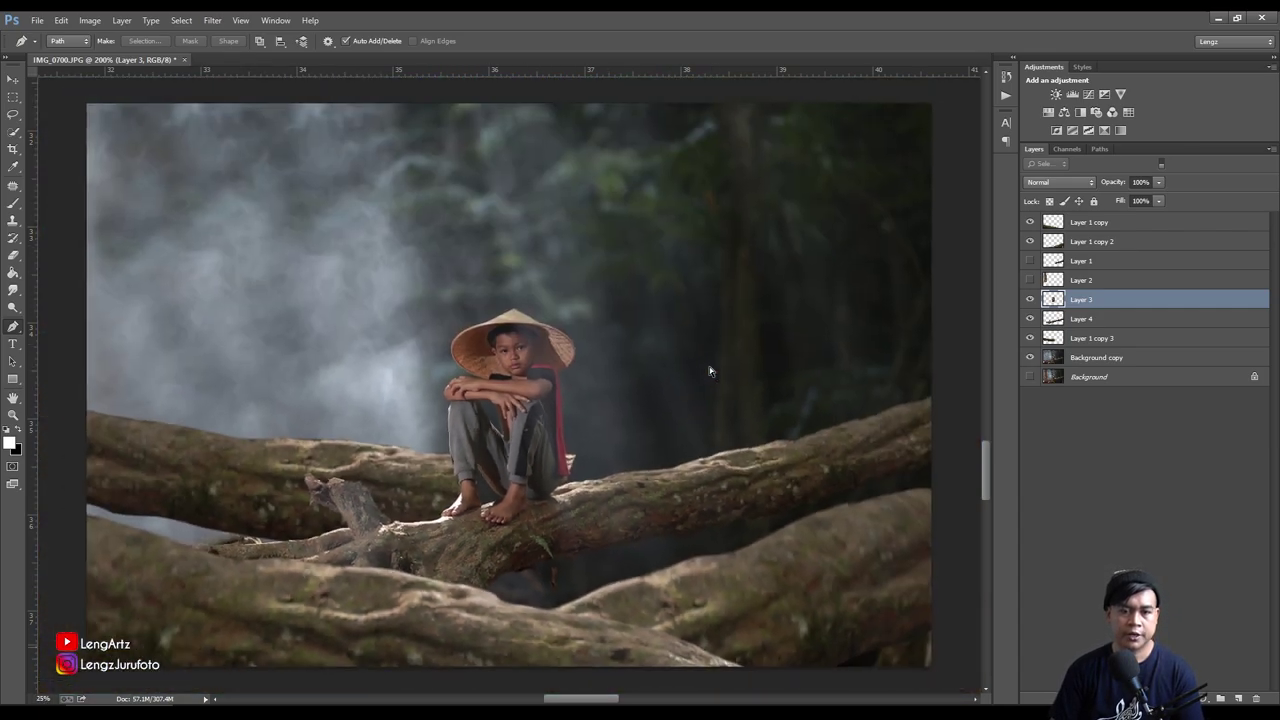
{"action": "key", "text": "ctrl+minus"}
{"action": "left_click", "coordinate": [1120, 436]}
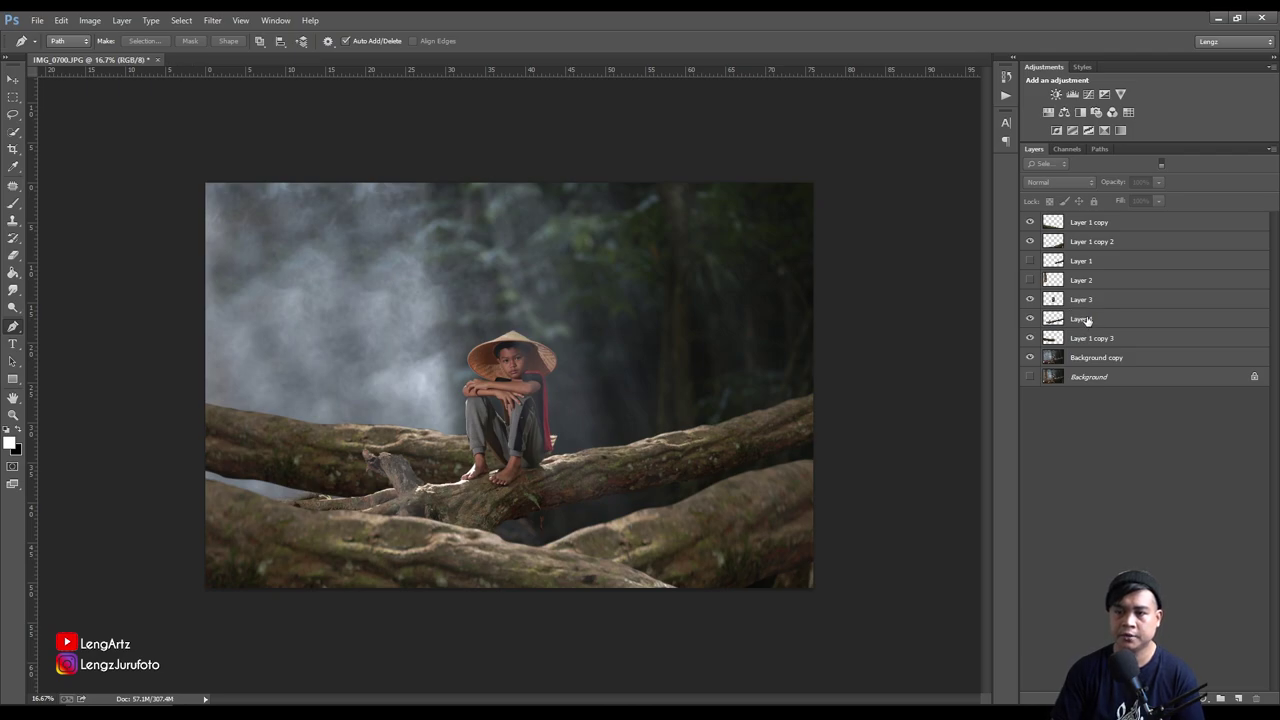
Select Layer 1 copy 3, nudge the roots slightly right and down, and switch to Warp
{"action": "left_click", "coordinate": [1087, 320]}
{"action": "key", "text": "ctrl+t"}
{"action": "mouse_move", "coordinate": [511, 481]}
{"action": "left_mouse_down"}
{"action": "mouse_move", "coordinate": [545, 503]}
{"action": "mouse_move", "coordinate": [517, 500]}
{"action": "left_mouse_up"}
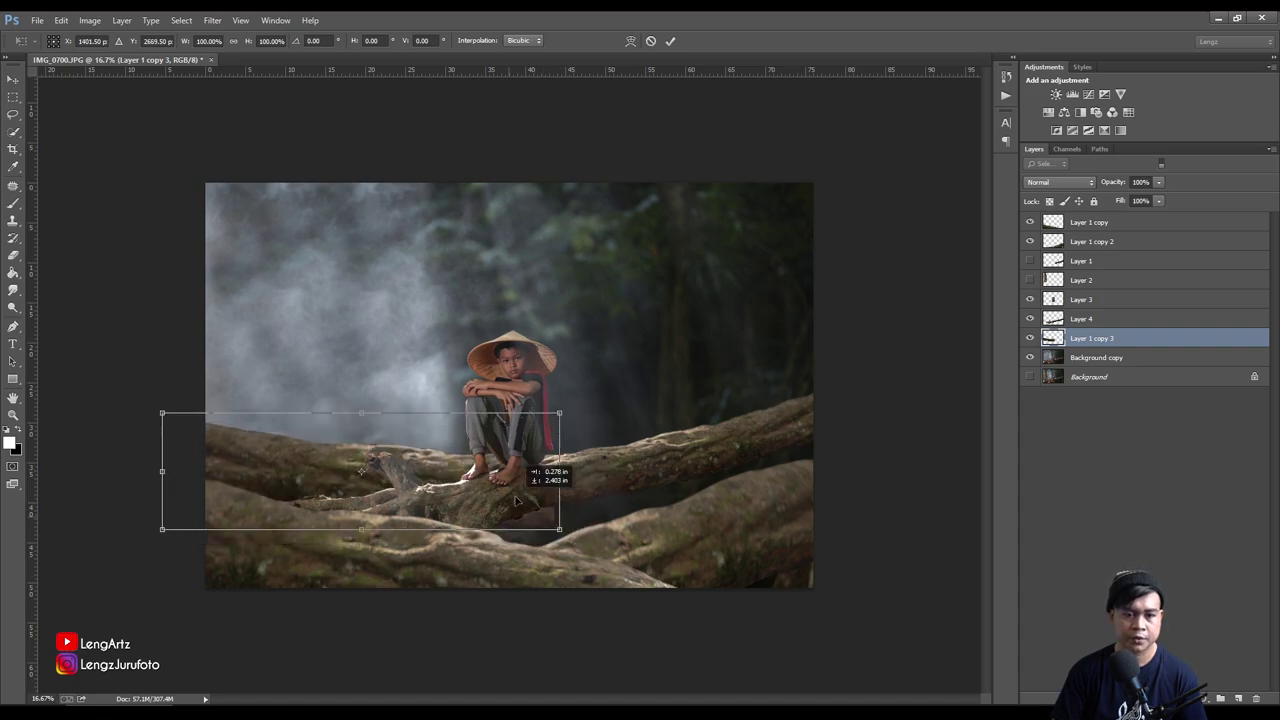
{"action": "left_click_drag", "start_coordinate": [517, 500], "coordinate": [529, 500]}
{"action": "right_click", "coordinate": [448, 481]}
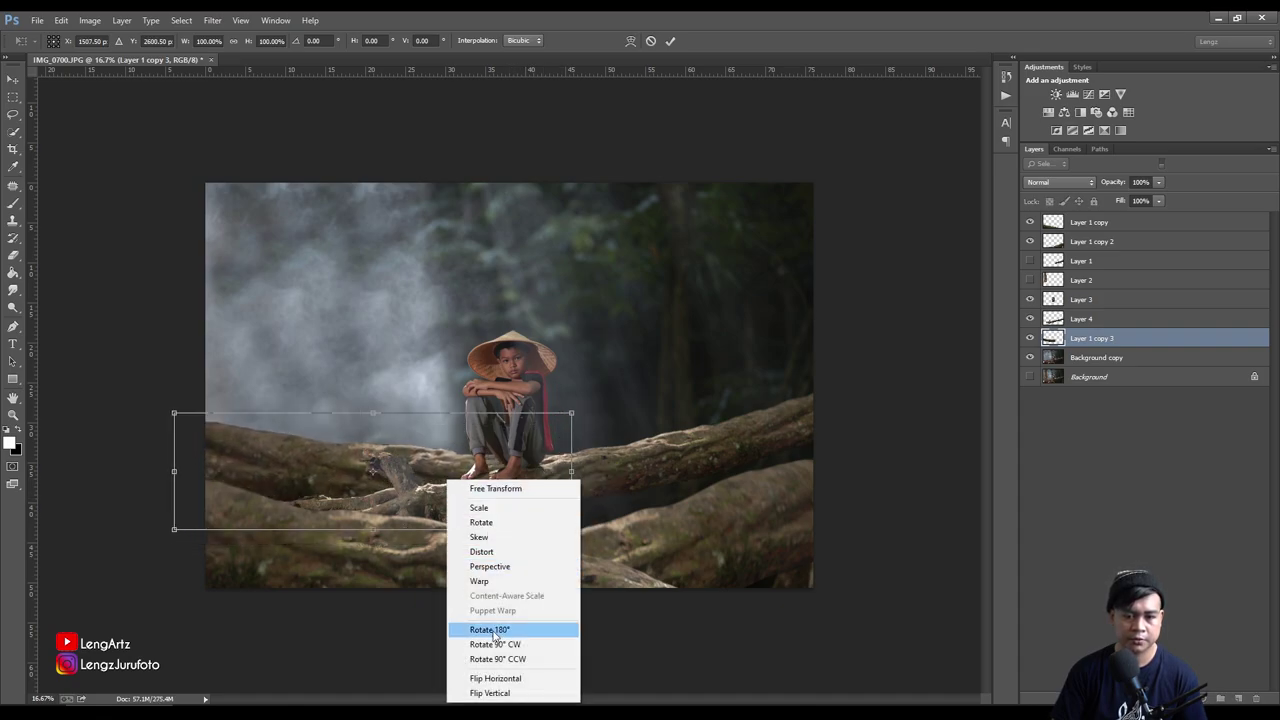
{"action": "left_click", "coordinate": [490, 581]}
Bend the warp mesh handles so the roots curve under the log, and apply the warp
{"action": "left_click_drag", "start_coordinate": [366, 430], "coordinate": [368, 419]}
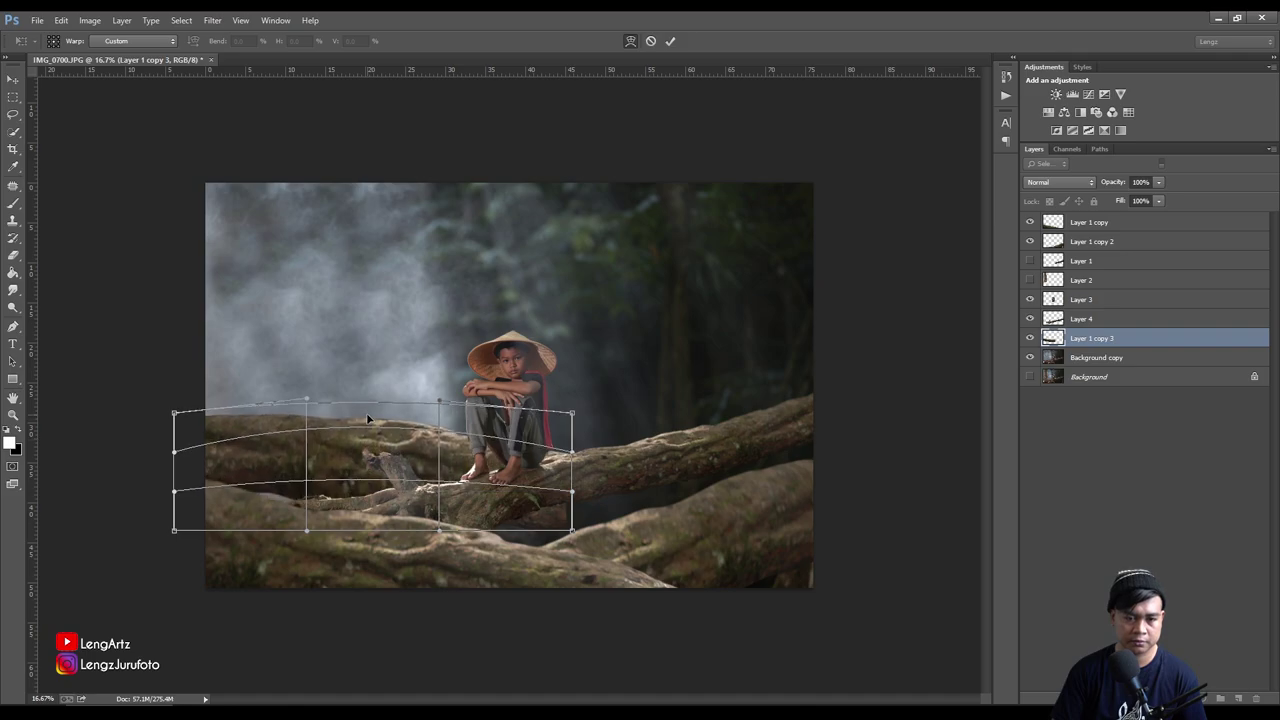
{"action": "left_click_drag", "start_coordinate": [225, 447], "coordinate": [212, 440]}
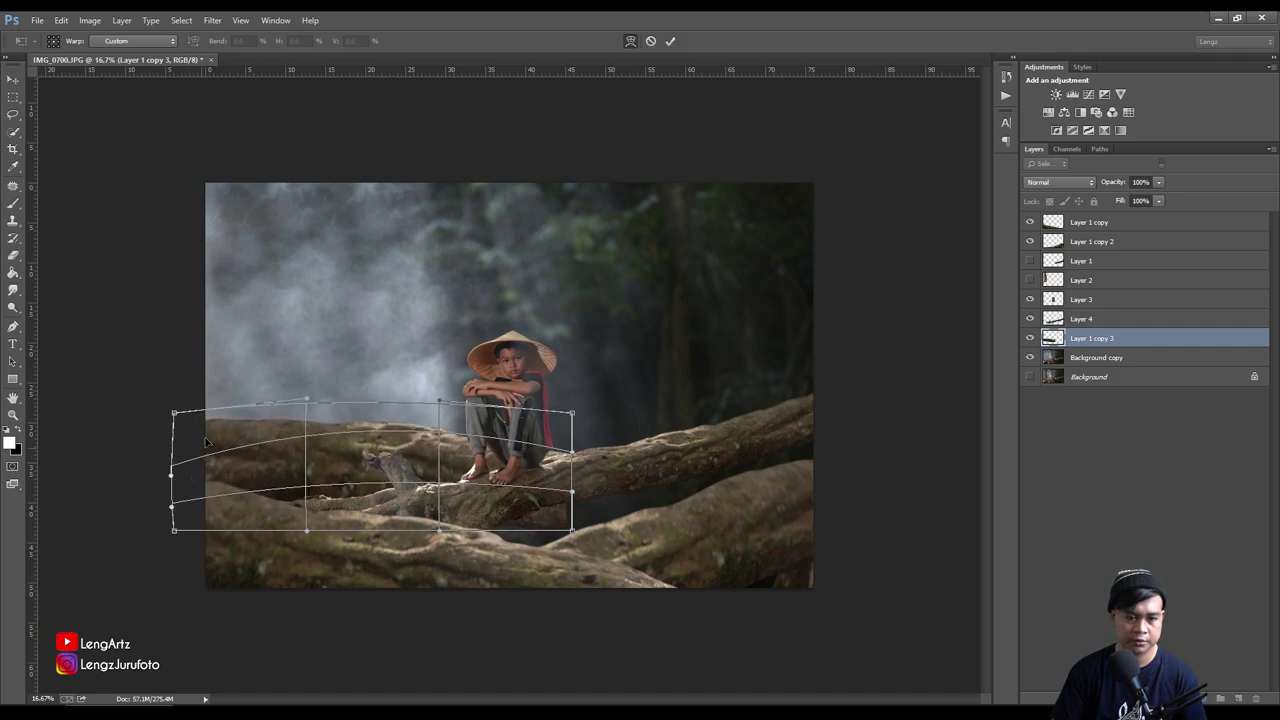
{"action": "left_click_drag", "start_coordinate": [212, 440], "coordinate": [212, 446]}
{"action": "left_click_drag", "start_coordinate": [558, 464], "coordinate": [636, 552]}
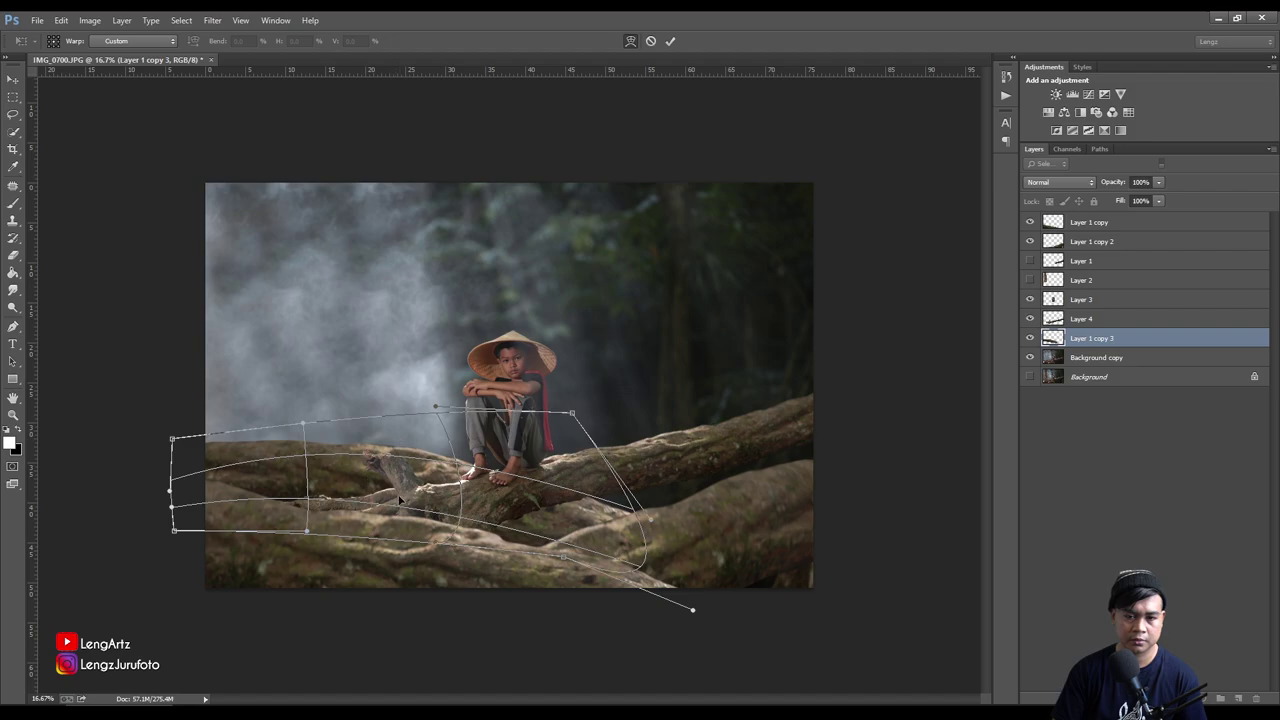
{"action": "left_click_drag", "start_coordinate": [397, 483], "coordinate": [399, 497]}
{"action": "left_click_drag", "start_coordinate": [245, 510], "coordinate": [248, 497]}
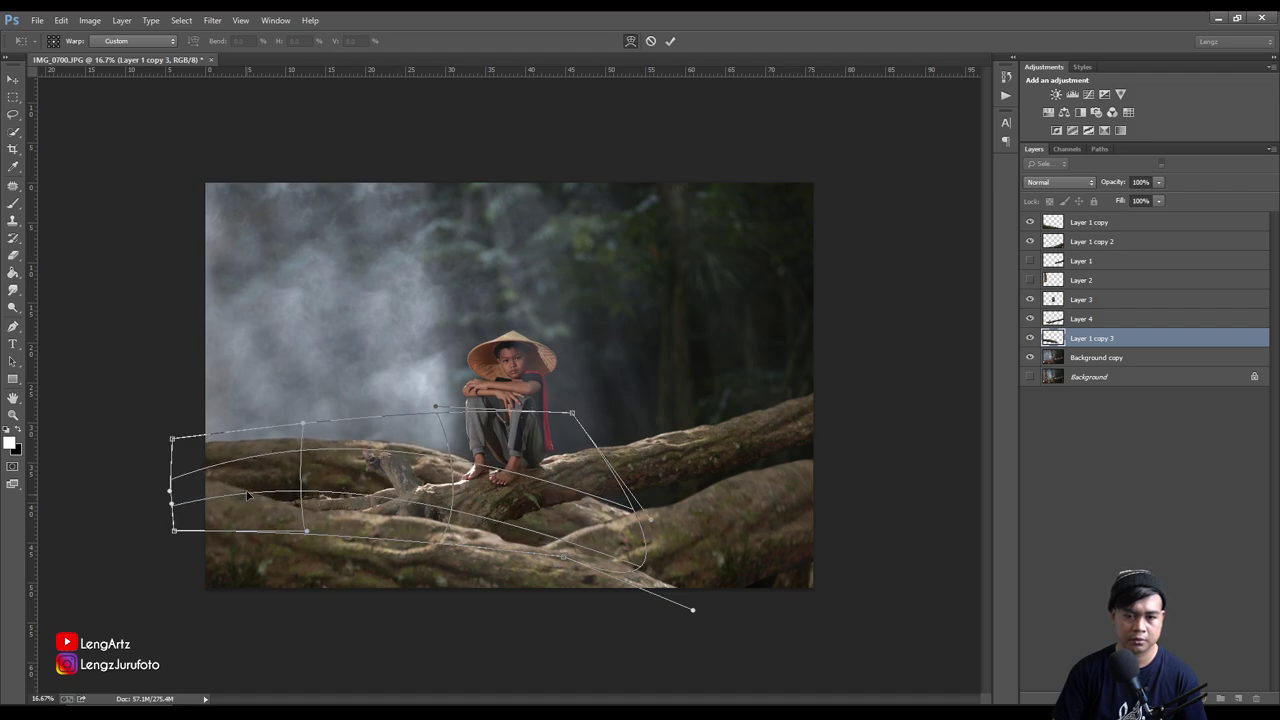
{"action": "left_click_drag", "start_coordinate": [220, 449], "coordinate": [230, 445]}
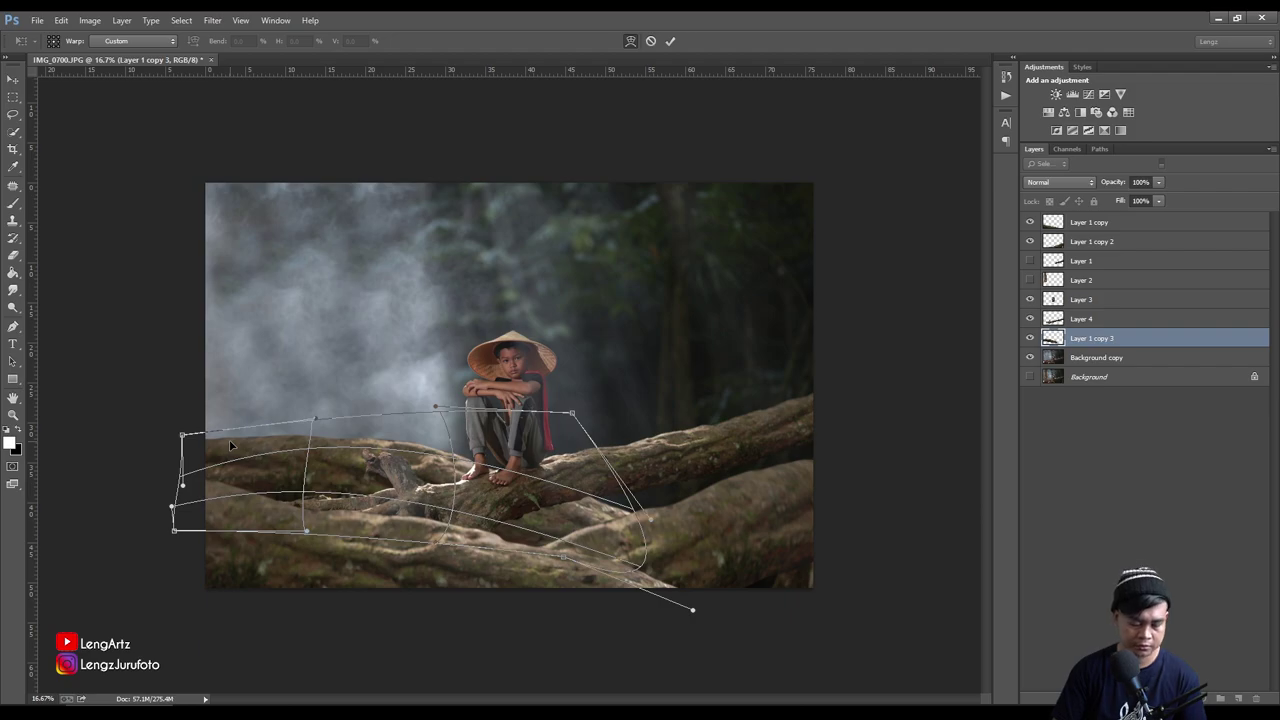
{"action": "key", "text": "Return"}
{"action": "key", "text": "p"}
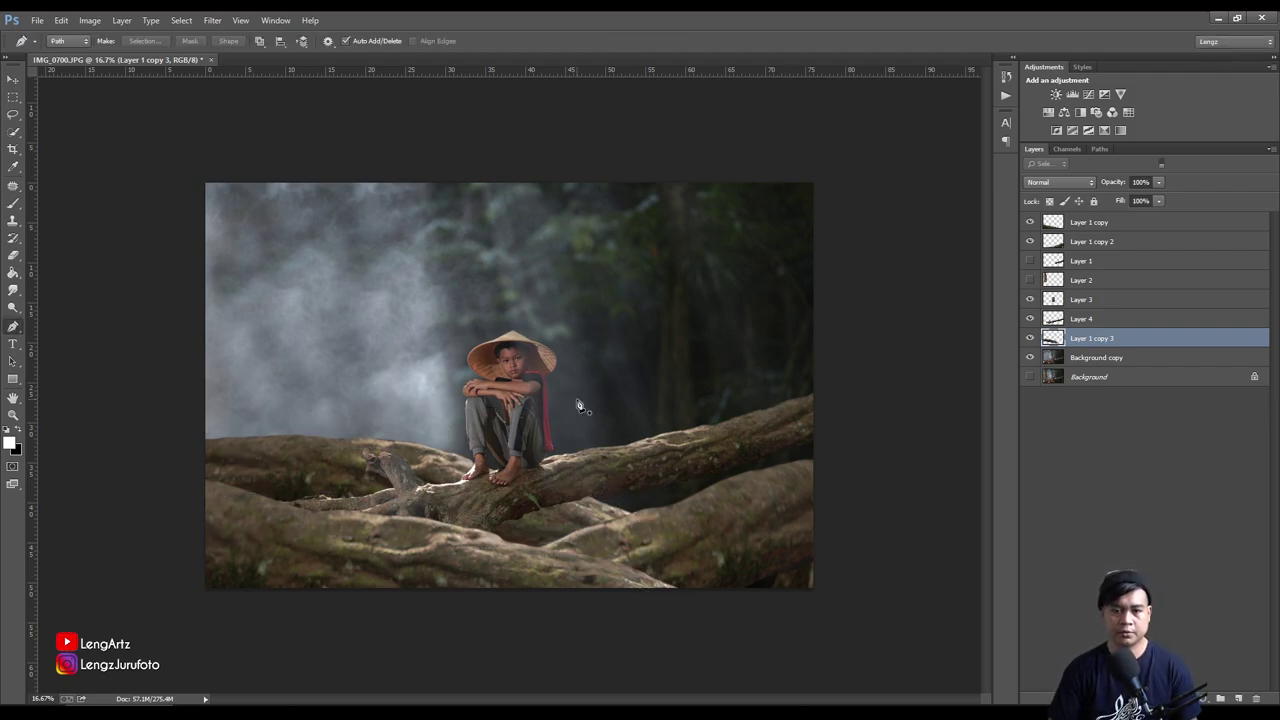
Show Layer 2, duplicate it, and move the copy right of the boy at about 121%
{"action": "left_click", "coordinate": [1150, 512]}
{"action": "left_click", "coordinate": [1030, 280]}
{"action": "left_click", "coordinate": [1088, 281]}
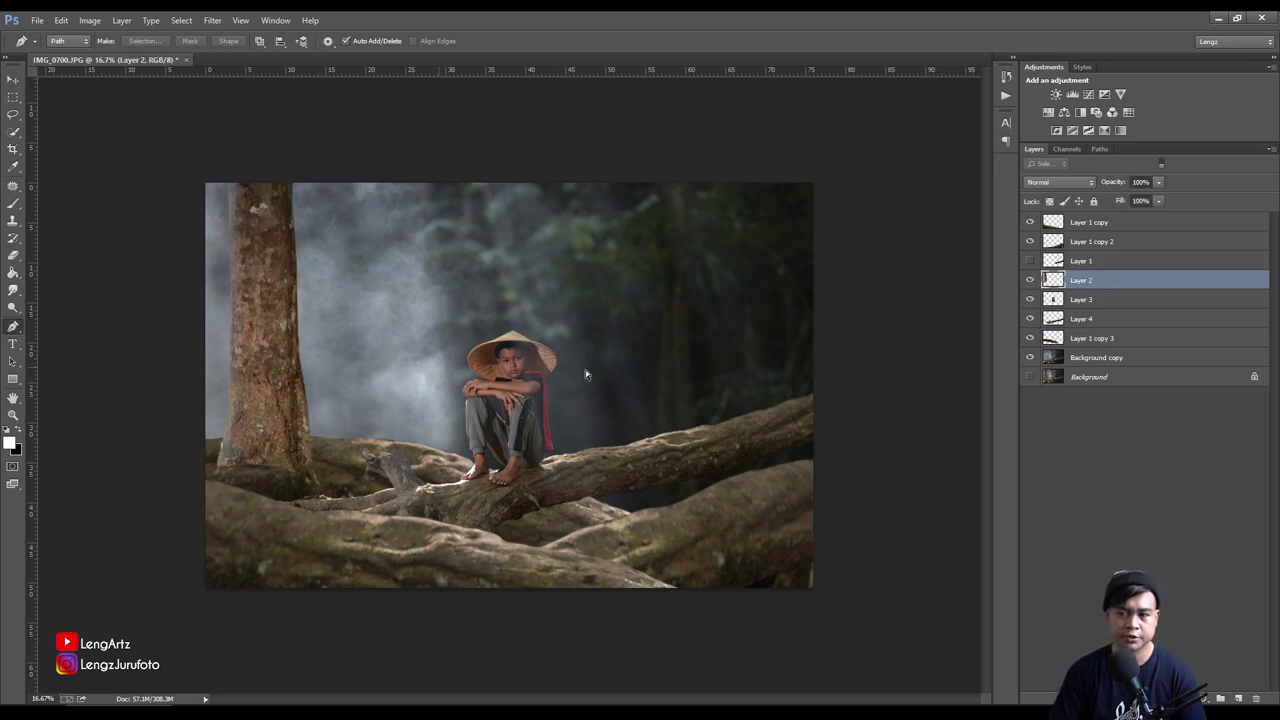
{"action": "key", "text": "ctrl+j"}
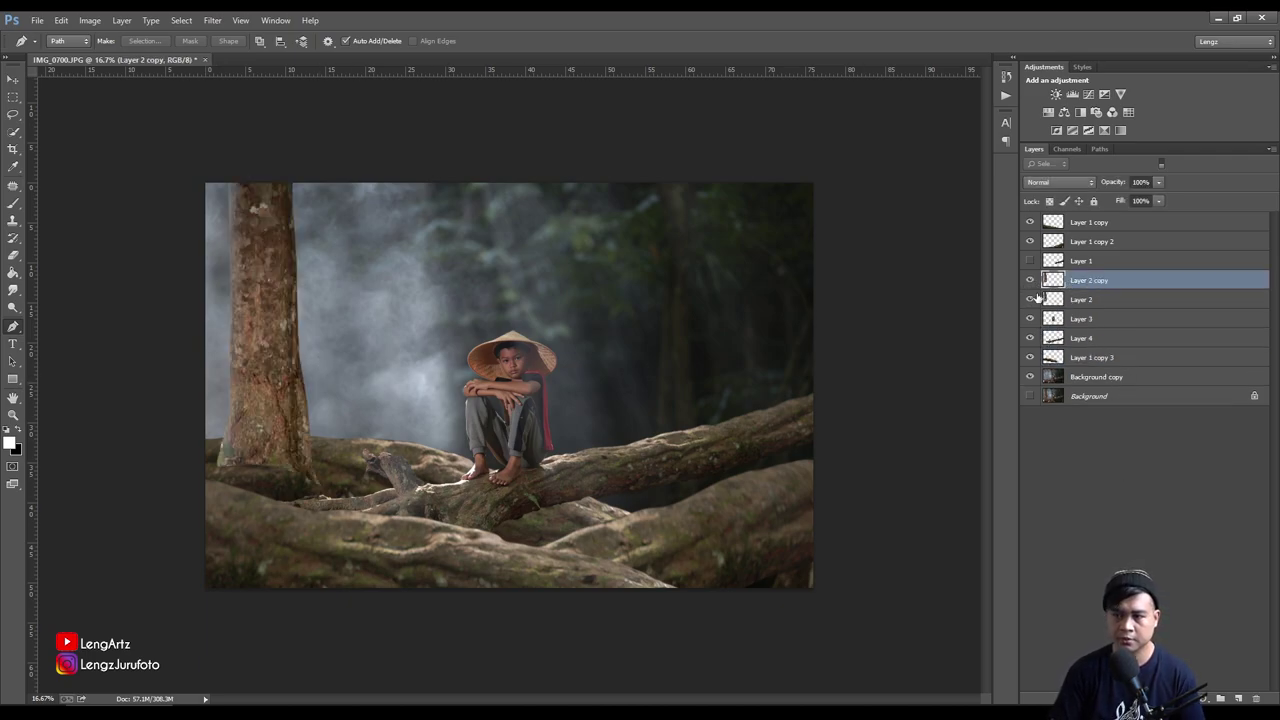
{"action": "key", "text": "ctrl+t"}
{"action": "mouse_move", "coordinate": [275, 345]}
{"action": "left_mouse_down"}
{"action": "mouse_move", "coordinate": [700, 401]}
{"action": "mouse_move", "coordinate": [686, 403]}
{"action": "left_mouse_up"}
{"action": "left_click_drag", "start_coordinate": [730, 241], "coordinate": [791, 192]}
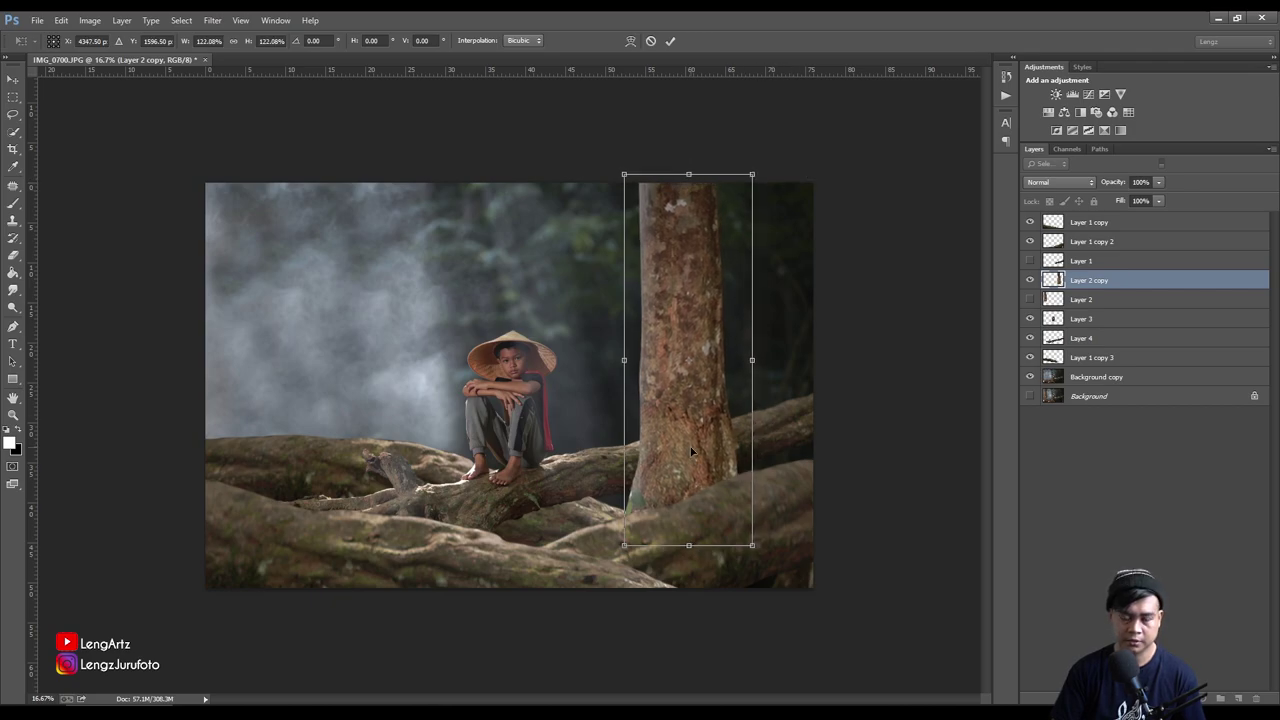
{"action": "key", "text": "Return"}
Move Layer 2 copy below Layer 4, then shift it right, scale to 96.6% and tilt about 0.5°
{"action": "key", "text": "p"}
{"action": "left_click_drag", "start_coordinate": [1095, 281], "coordinate": [1089, 341]}
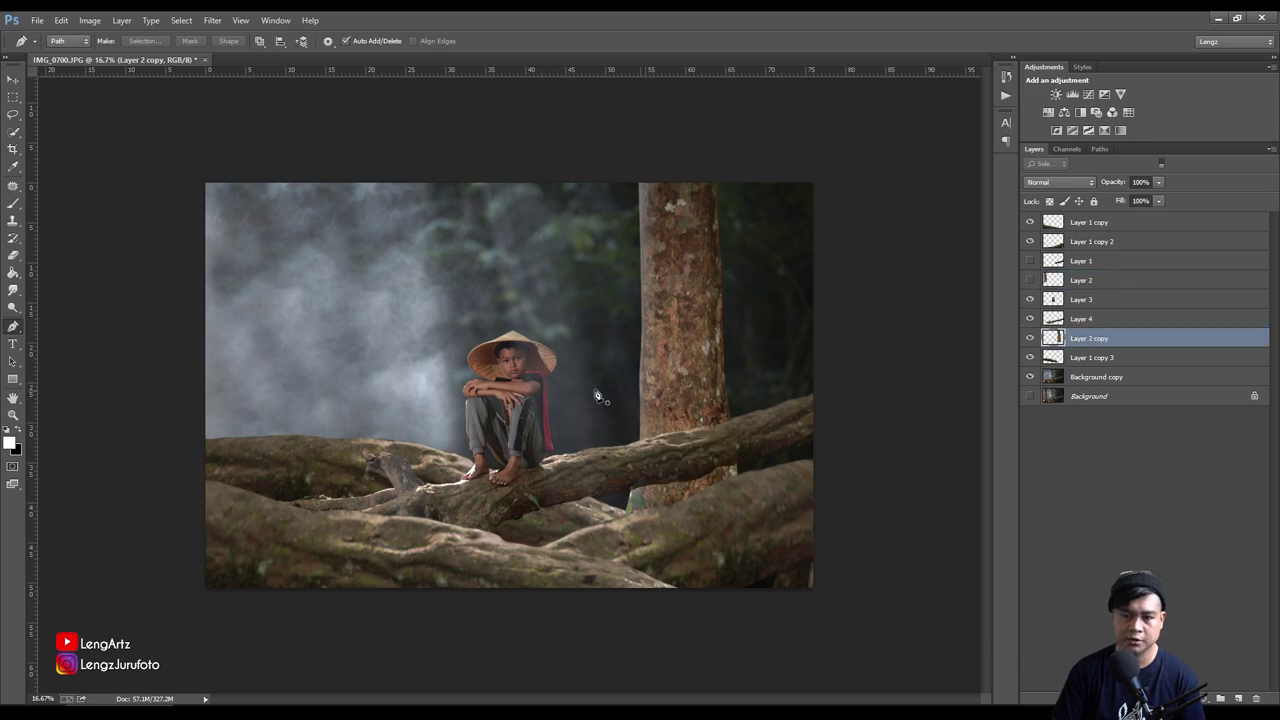
{"action": "key", "text": "ctrl+t"}
{"action": "left_click_drag", "start_coordinate": [713, 378], "coordinate": [713, 383]}
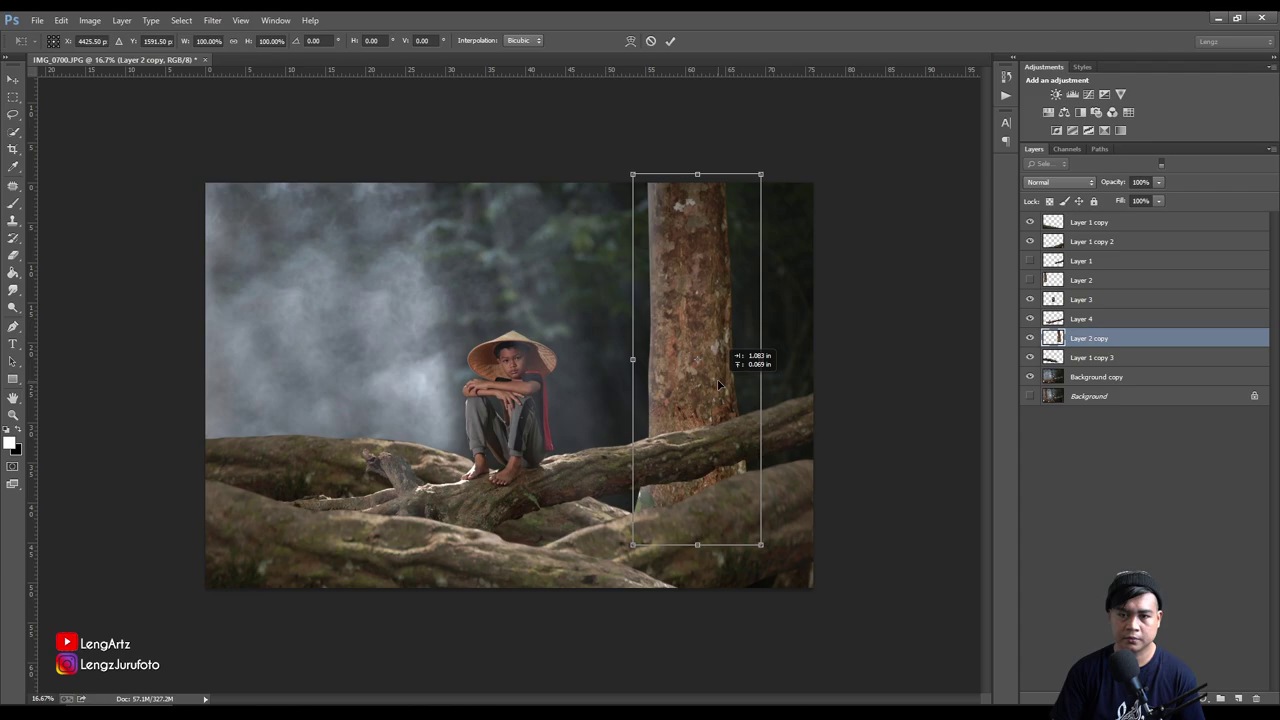
{"action": "left_click_drag", "start_coordinate": [714, 383], "coordinate": [726, 383]}
{"action": "left_click_drag", "start_coordinate": [766, 175], "coordinate": [762, 187]}
{"action": "left_click_drag", "start_coordinate": [779, 388], "coordinate": [783, 383]}
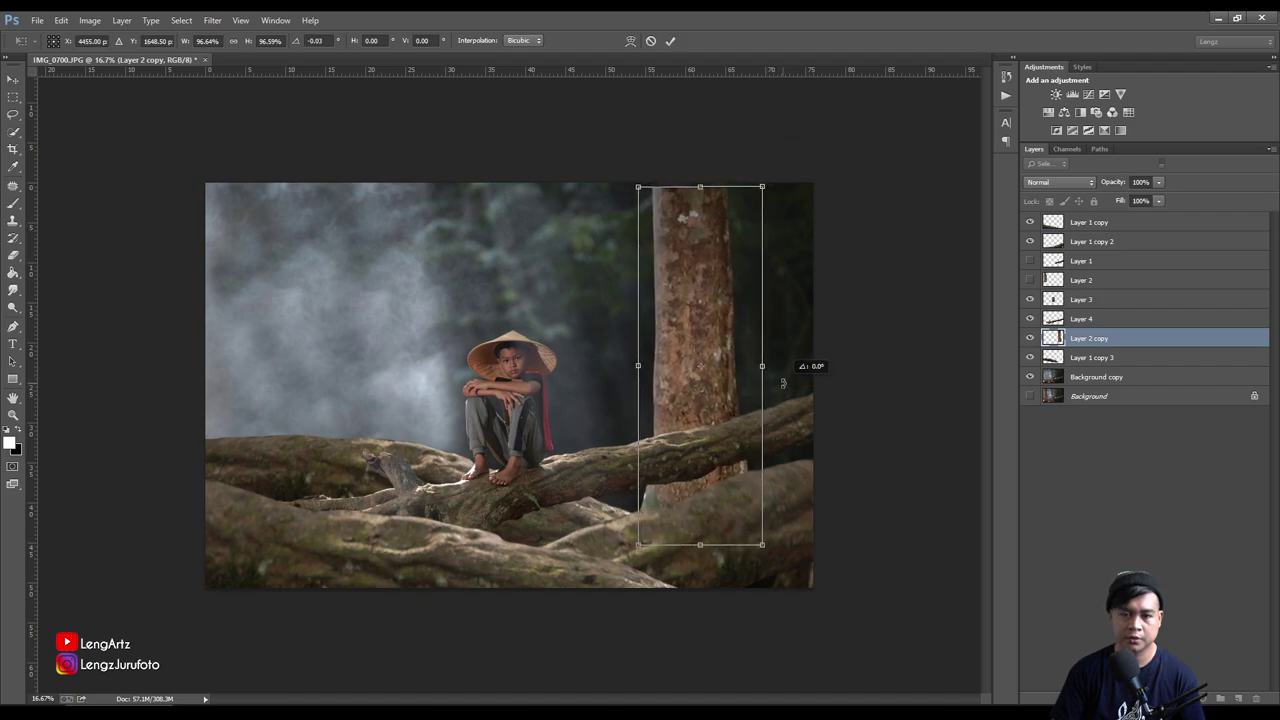
{"action": "key", "text": "Return"}
{"action": "key", "text": "p"}
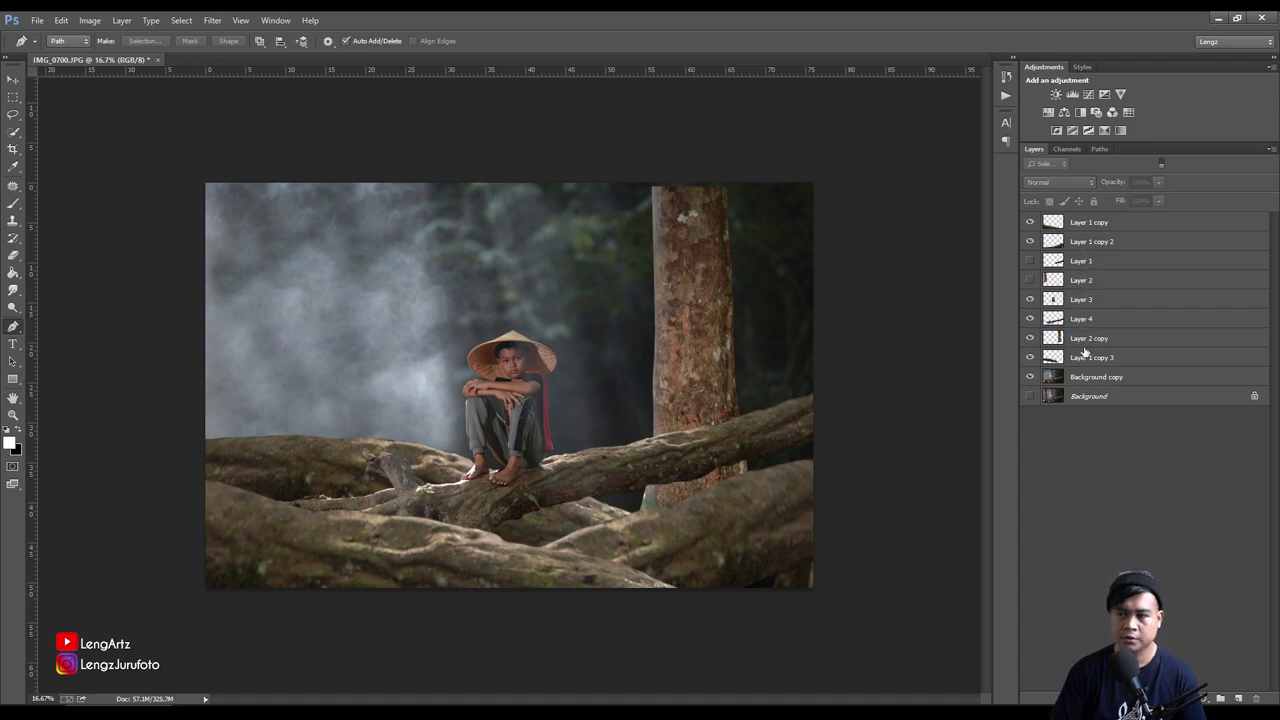
Select Layer 1 copy 3 and move and rotate the roots to about -21.75°
{"action": "left_click", "coordinate": [1030, 360]}
{"action": "left_click", "coordinate": [1080, 358]}
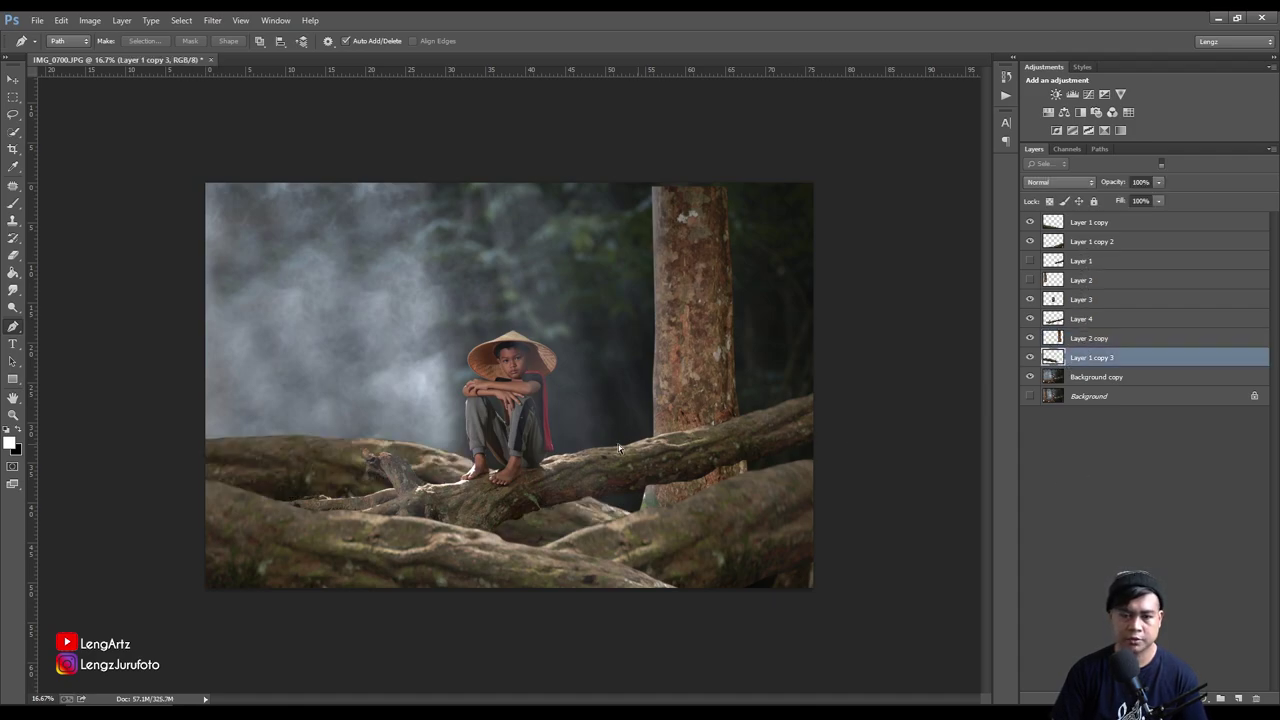
{"action": "key", "text": "ctrl+t"}
{"action": "mouse_move", "coordinate": [447, 474]}
{"action": "left_mouse_down"}
{"action": "mouse_move", "coordinate": [626, 524]}
{"action": "mouse_move", "coordinate": [650, 463]}
{"action": "left_mouse_up"}
{"action": "mouse_move", "coordinate": [582, 532]}
{"action": "left_mouse_down"}
{"action": "mouse_move", "coordinate": [622, 493]}
{"action": "mouse_move", "coordinate": [676, 493]}
{"action": "mouse_move", "coordinate": [726, 430]}
{"action": "left_mouse_up"}
{"action": "mouse_move", "coordinate": [607, 504]}
{"action": "left_mouse_down"}
{"action": "mouse_move", "coordinate": [603, 485]}
{"action": "mouse_move", "coordinate": [554, 487]}
{"action": "left_mouse_up"}
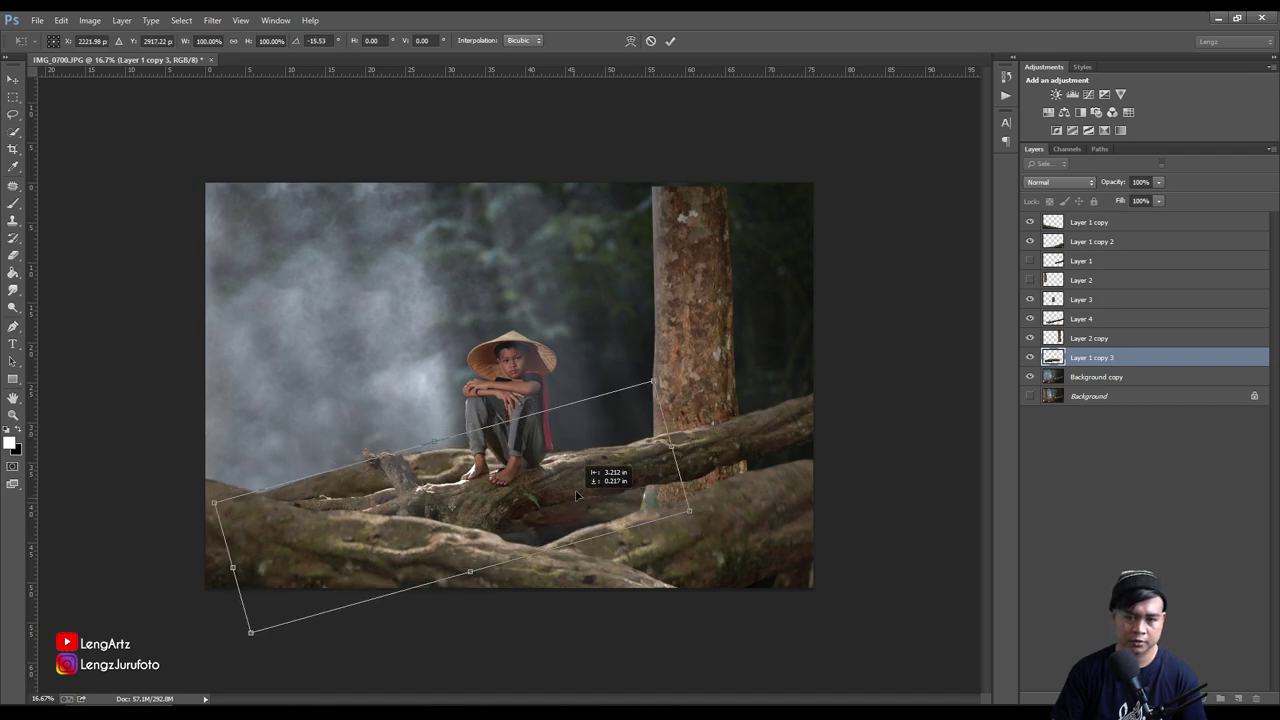
{"action": "left_click_drag", "start_coordinate": [554, 487], "coordinate": [545, 505]}
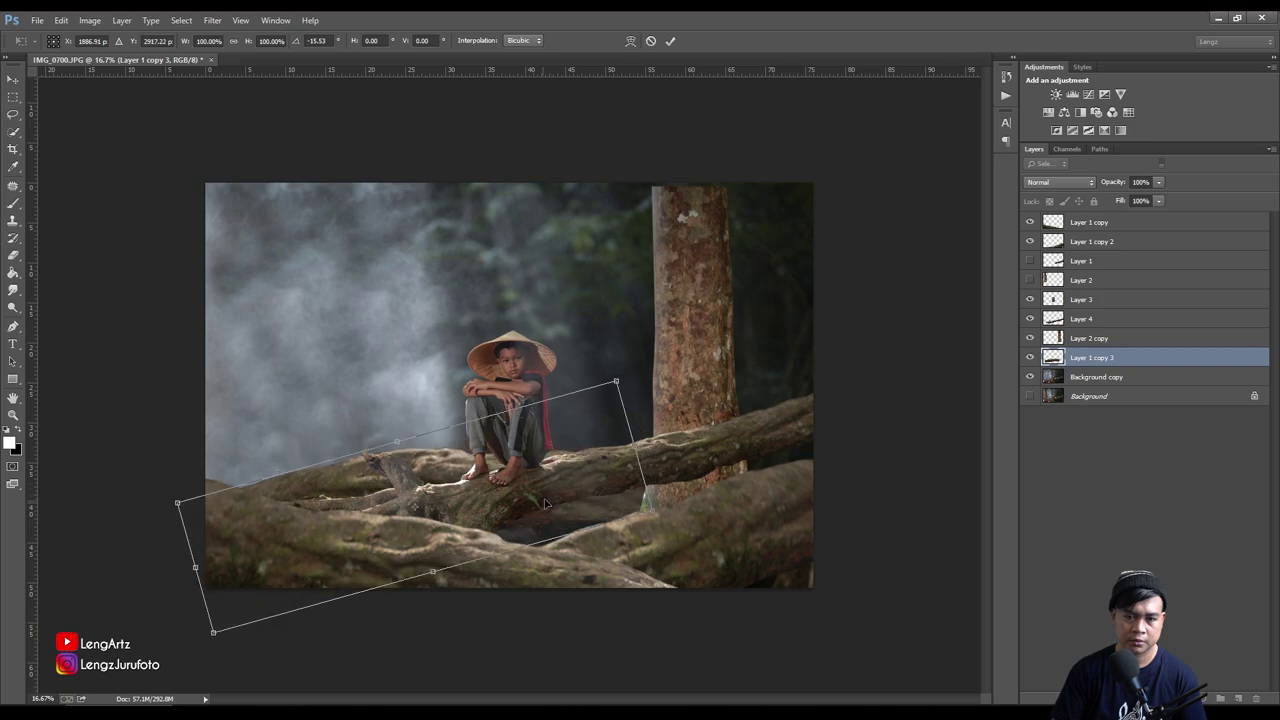
{"action": "mouse_move", "coordinate": [636, 466]}
{"action": "left_mouse_down"}
{"action": "mouse_move", "coordinate": [563, 497]}
{"action": "mouse_move", "coordinate": [619, 491]}
{"action": "left_mouse_up"}
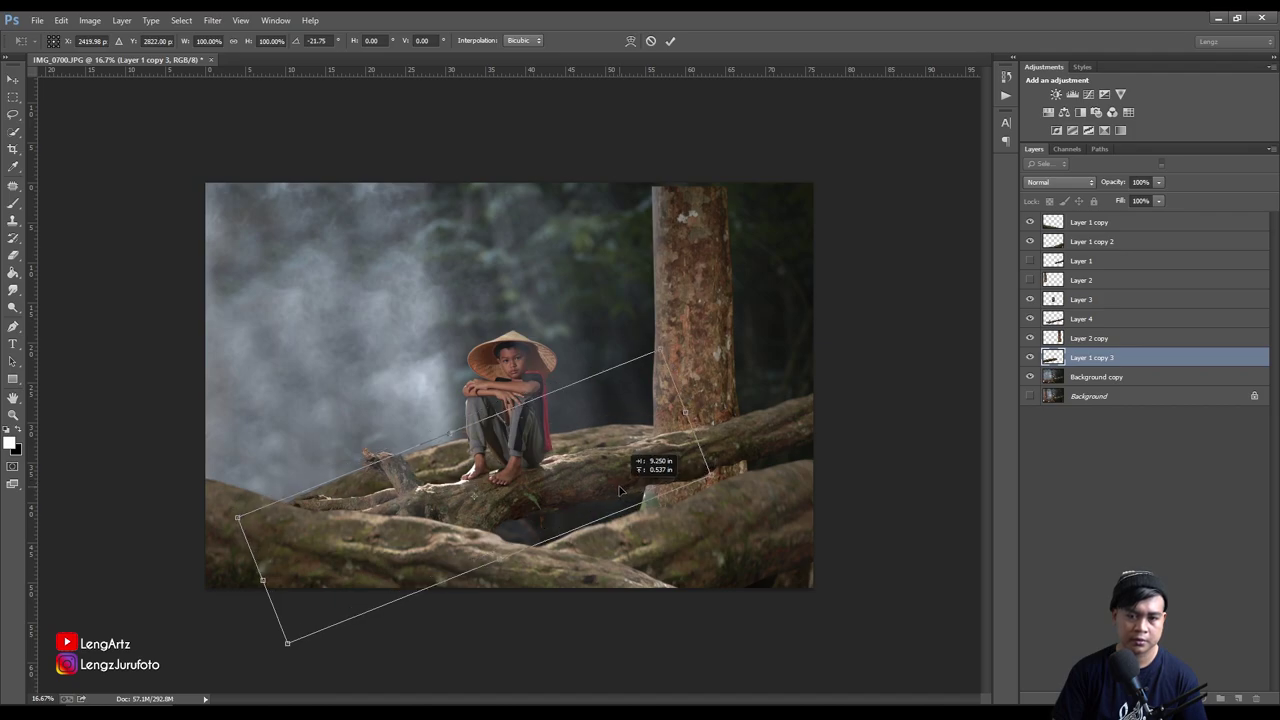
Flip the roots horizontally and tilt them to 6.66° across the lower-left logs
{"action": "right_click", "coordinate": [619, 488]}
{"action": "left_click", "coordinate": [680, 455]}
{"action": "mouse_move", "coordinate": [541, 537]}
{"action": "left_mouse_down"}
{"action": "mouse_move", "coordinate": [585, 555]}
{"action": "mouse_move", "coordinate": [621, 548]}
{"action": "left_mouse_up"}
{"action": "mouse_move", "coordinate": [702, 518]}
{"action": "left_mouse_down"}
{"action": "mouse_move", "coordinate": [687, 434]}
{"action": "mouse_move", "coordinate": [692, 446]}
{"action": "left_mouse_up"}
{"action": "mouse_move", "coordinate": [610, 512]}
{"action": "left_mouse_down"}
{"action": "mouse_move", "coordinate": [481, 517]}
{"action": "mouse_move", "coordinate": [476, 544]}
{"action": "mouse_move", "coordinate": [513, 521]}
{"action": "left_mouse_up"}
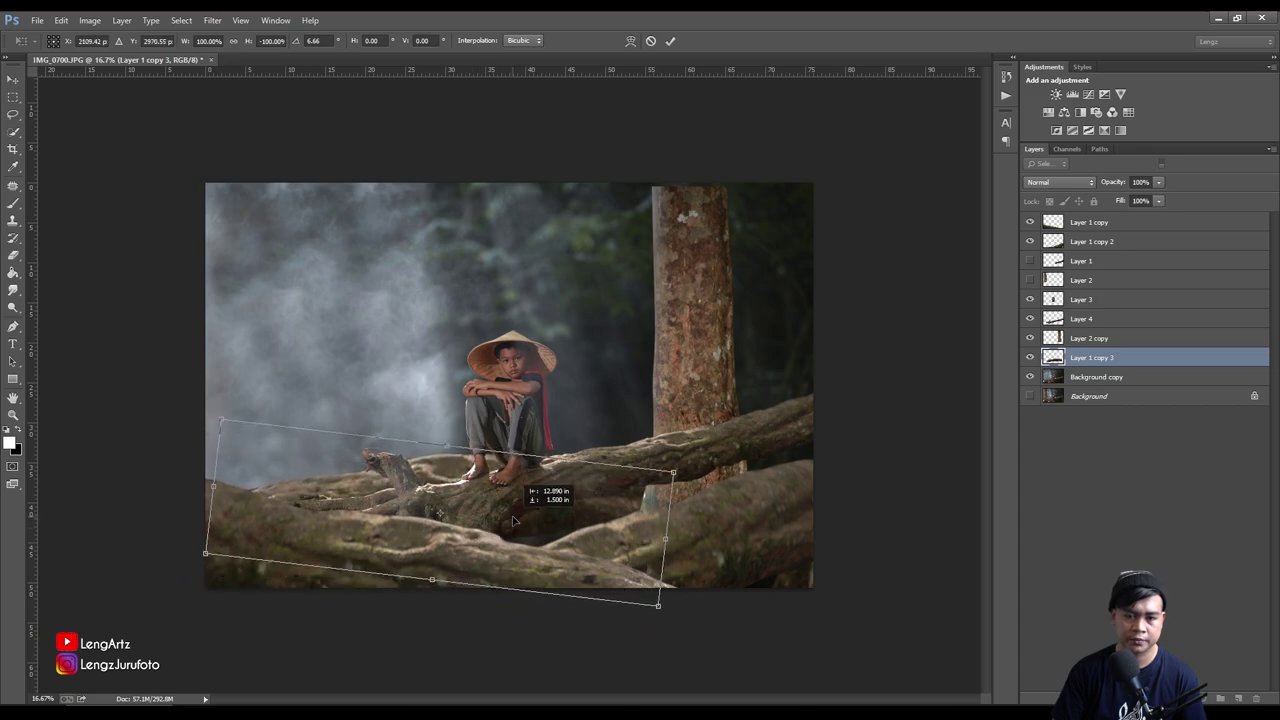
{"action": "key", "text": "Return"}
{"action": "key", "text": "p"}
{"action": "left_click", "coordinate": [1100, 483]}
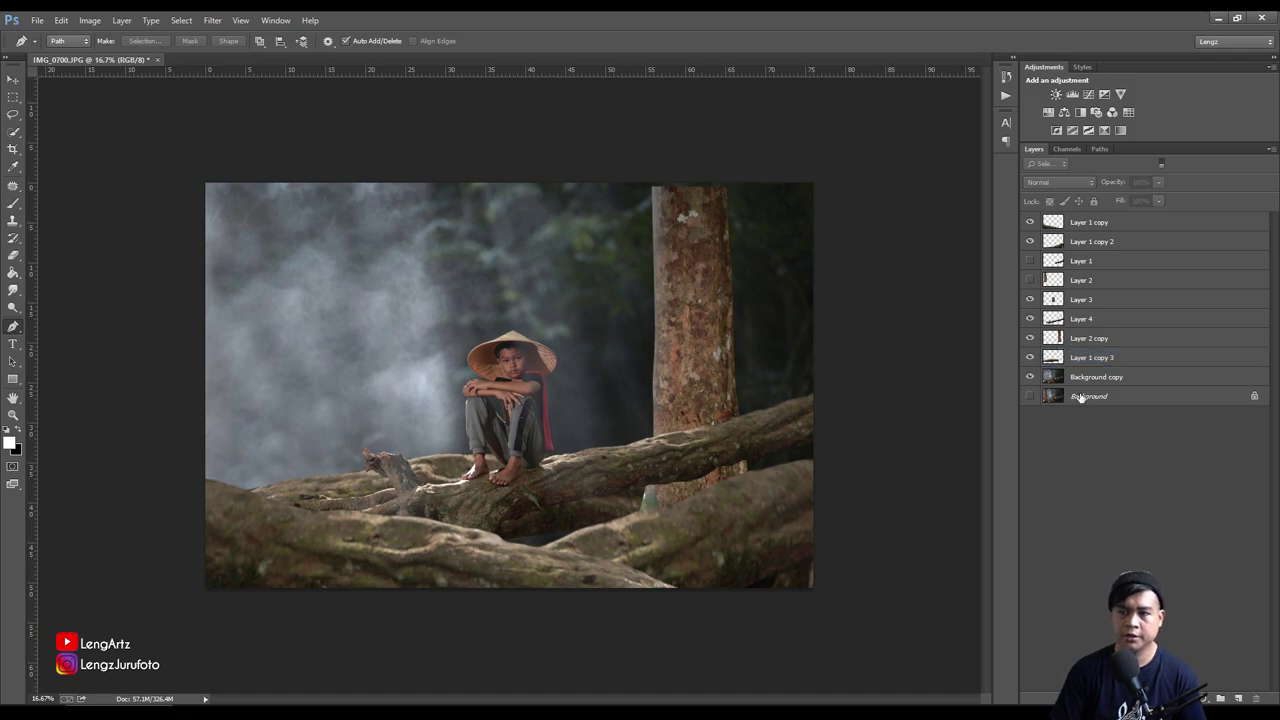
Apply a Gaussian Blur of radius 6.8 to Background copy and make the Background layer visible
{"action": "left_click", "coordinate": [1100, 380]}
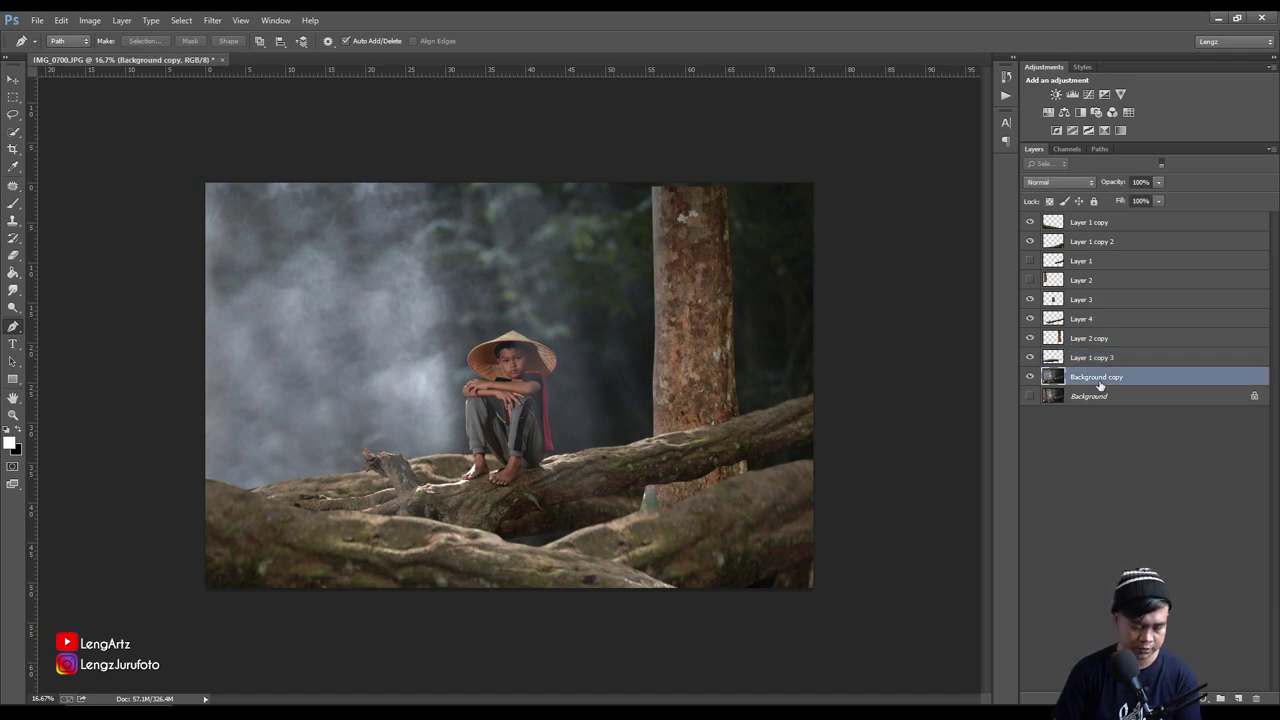
{"action": "left_click", "coordinate": [212, 20]}
{"action": "mouse_move", "coordinate": [290, 167]}
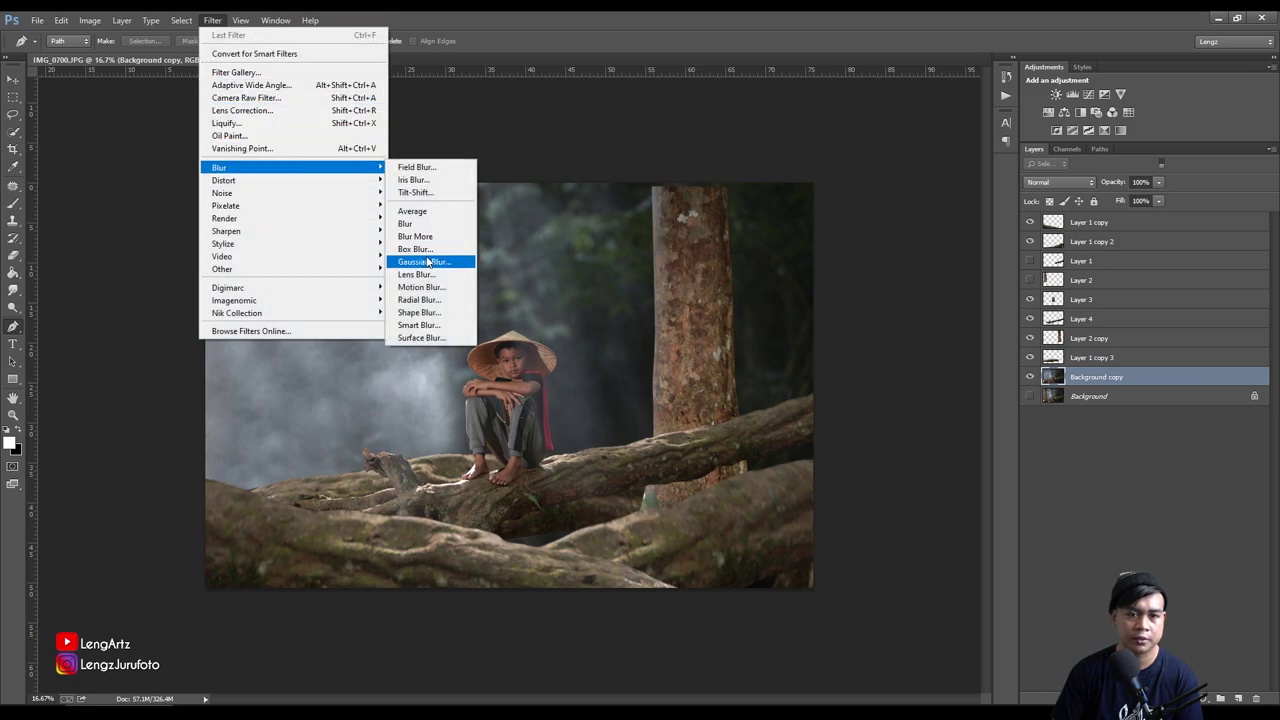
{"action": "left_click", "coordinate": [427, 261]}
{"action": "left_click", "coordinate": [882, 489]}
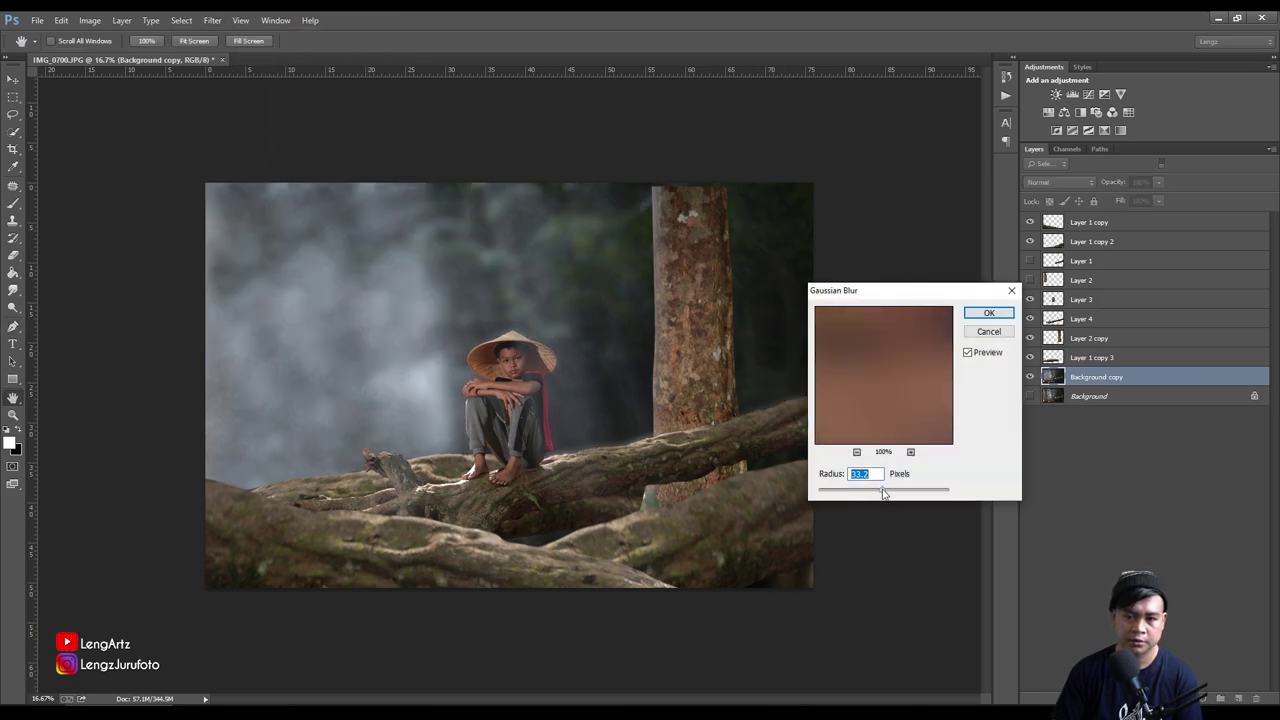
{"action": "left_click", "coordinate": [898, 490]}
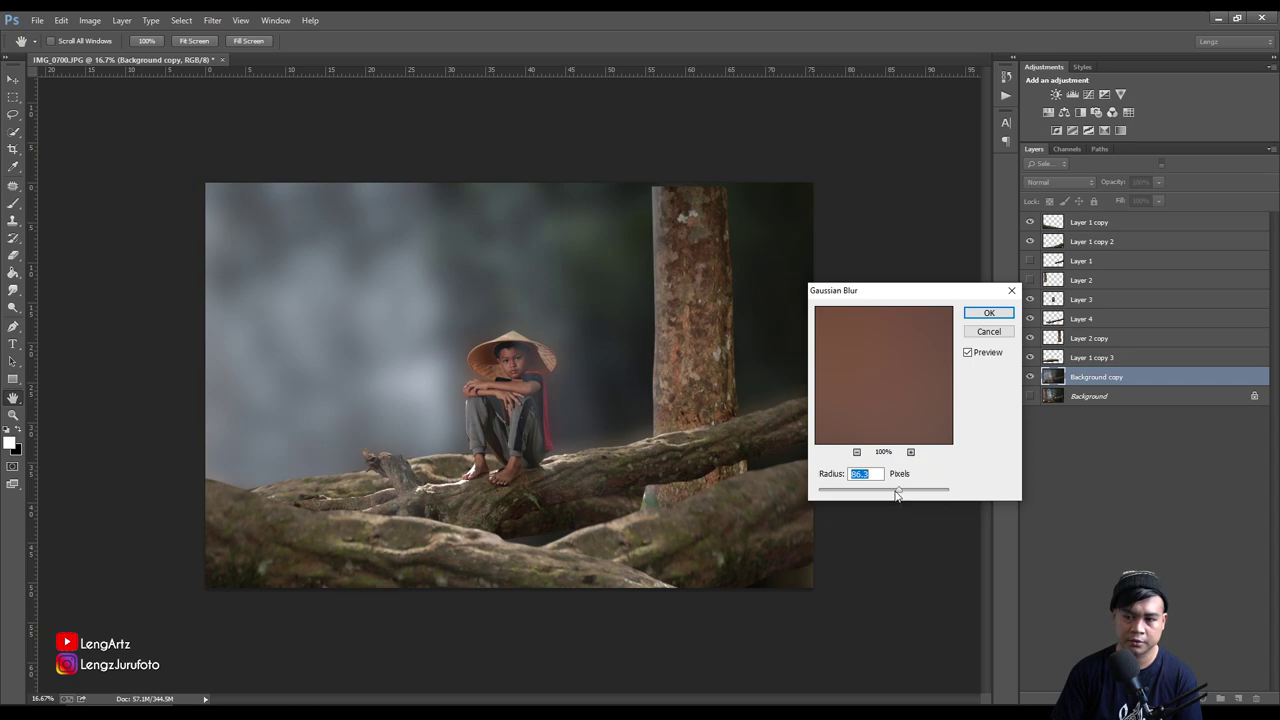
{"action": "left_click_drag", "start_coordinate": [896, 490], "coordinate": [883, 490]}
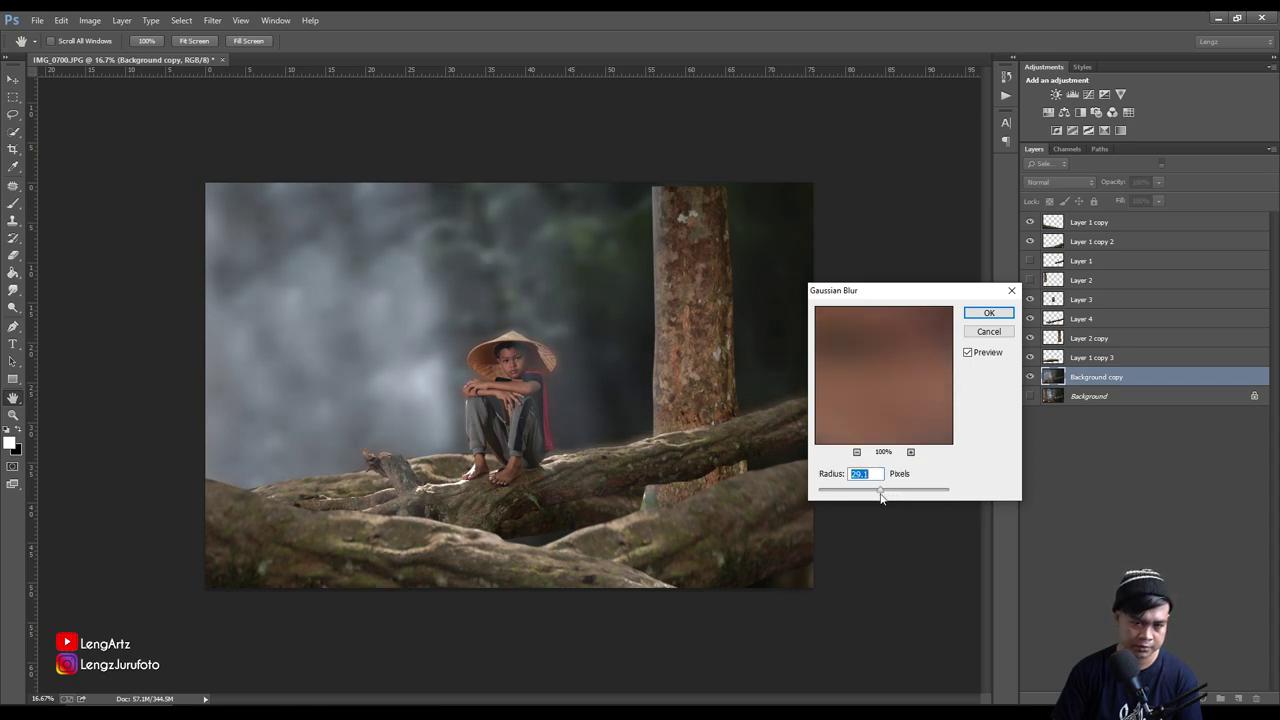
{"action": "left_click_drag", "start_coordinate": [871, 494], "coordinate": [857, 493]}
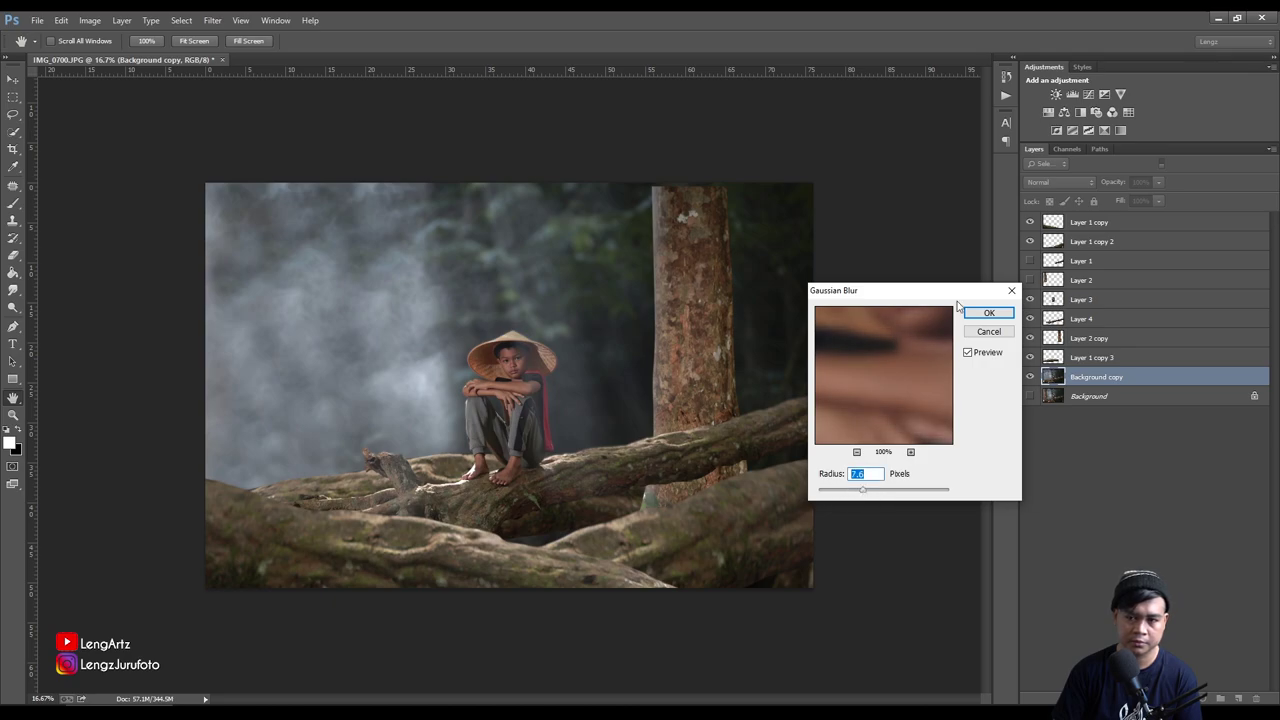
{"action": "left_click", "coordinate": [989, 314]}
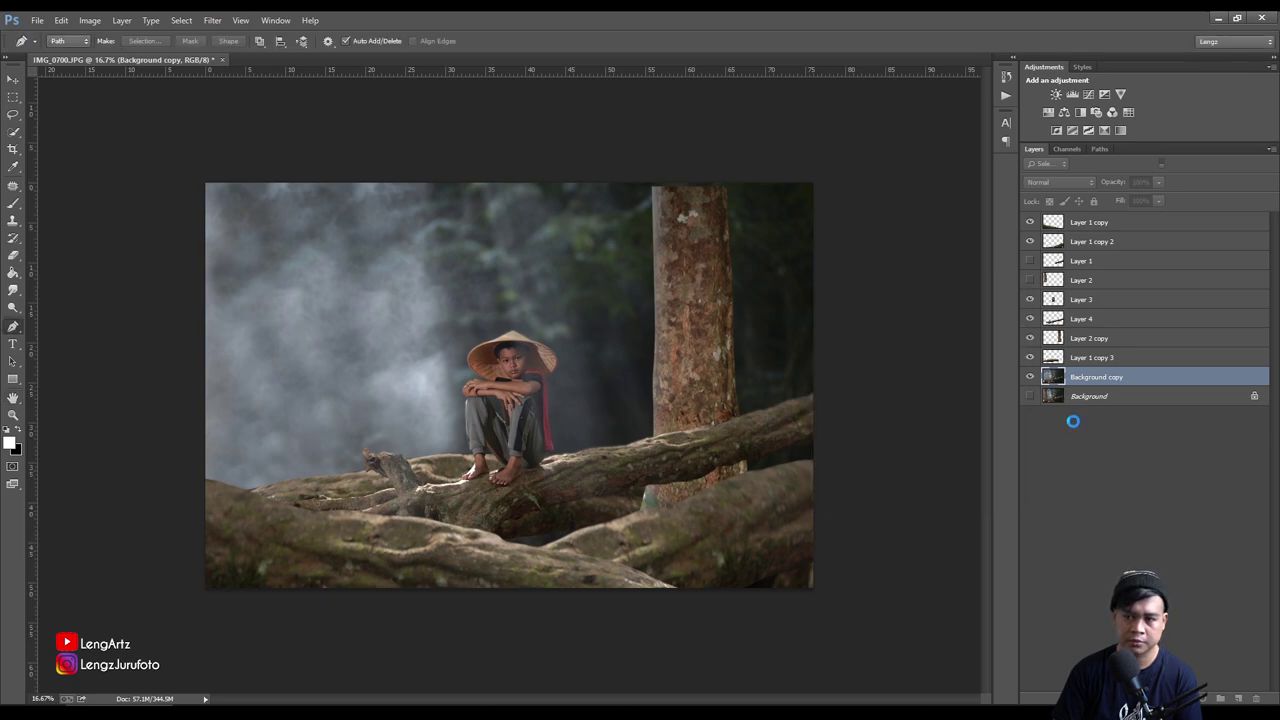
{"action": "left_click", "coordinate": [1030, 376]}
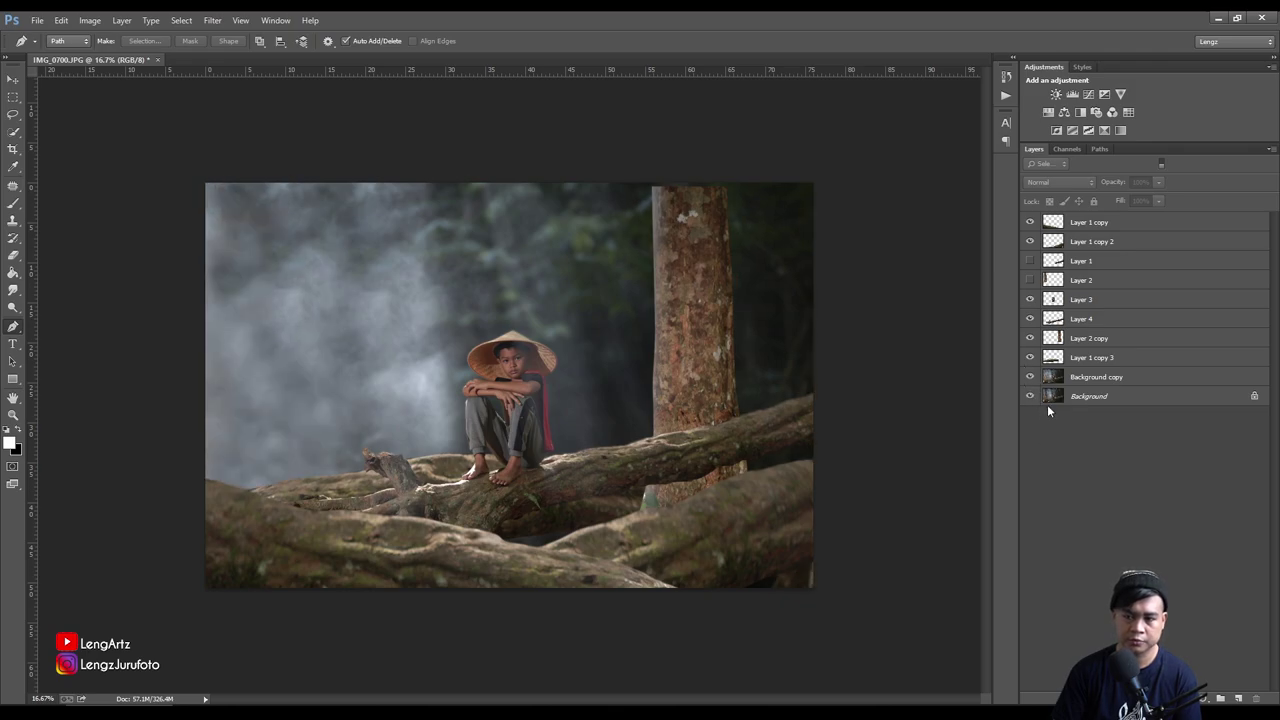
{"action": "key", "text": "ctrl+z"}
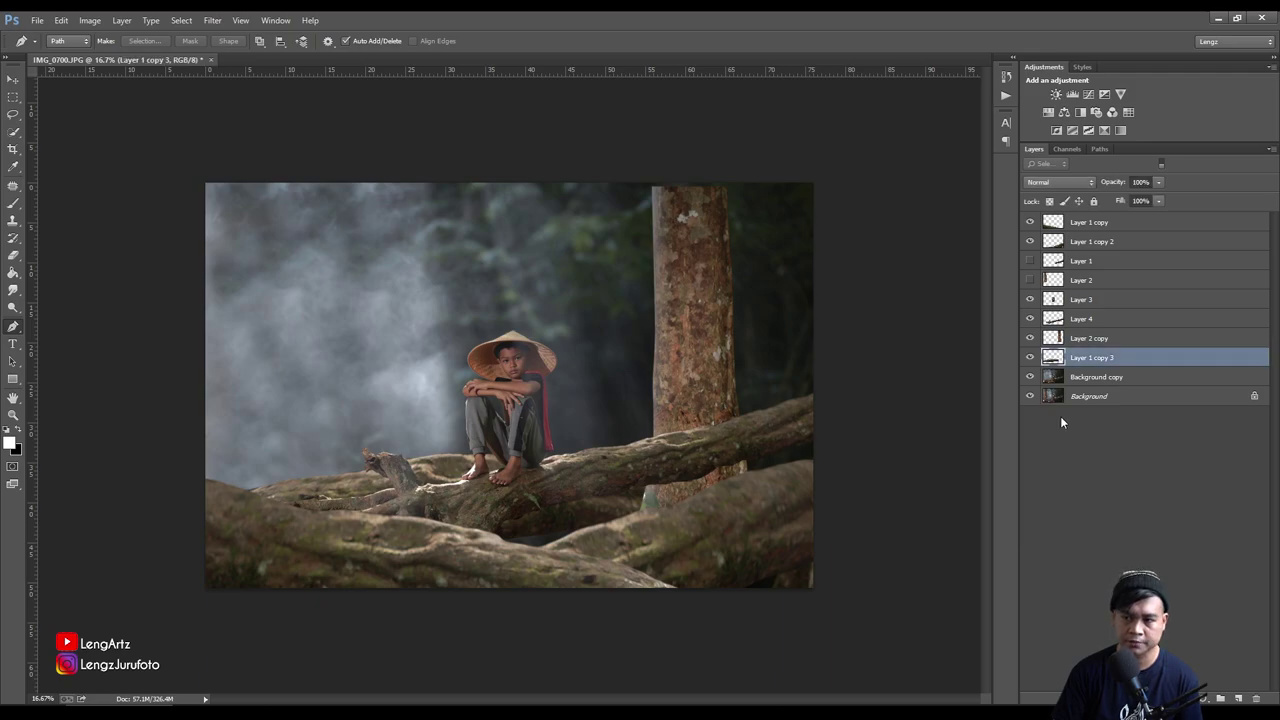
Duplicate Background copy into Background copy 2, hide the original copy, and select the new layer
{"action": "left_click", "coordinate": [1056, 411]}
{"action": "left_click", "coordinate": [1031, 377]}
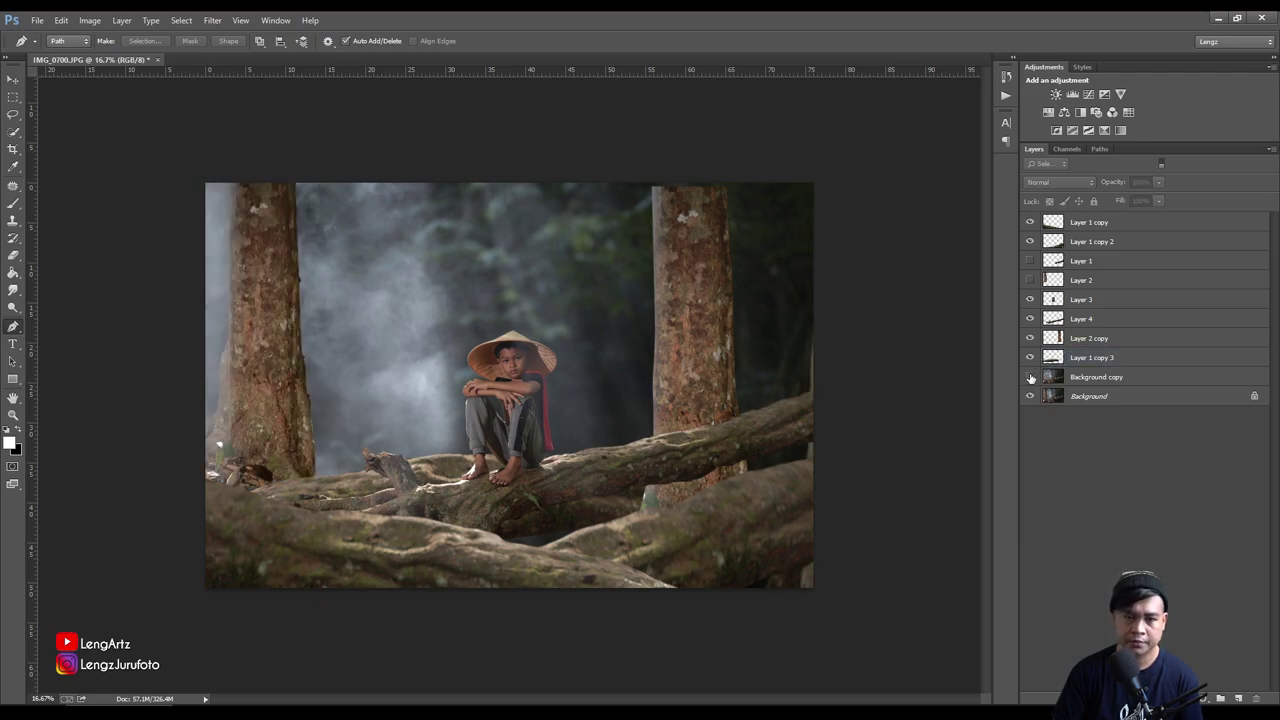
{"action": "left_click", "coordinate": [1086, 378]}
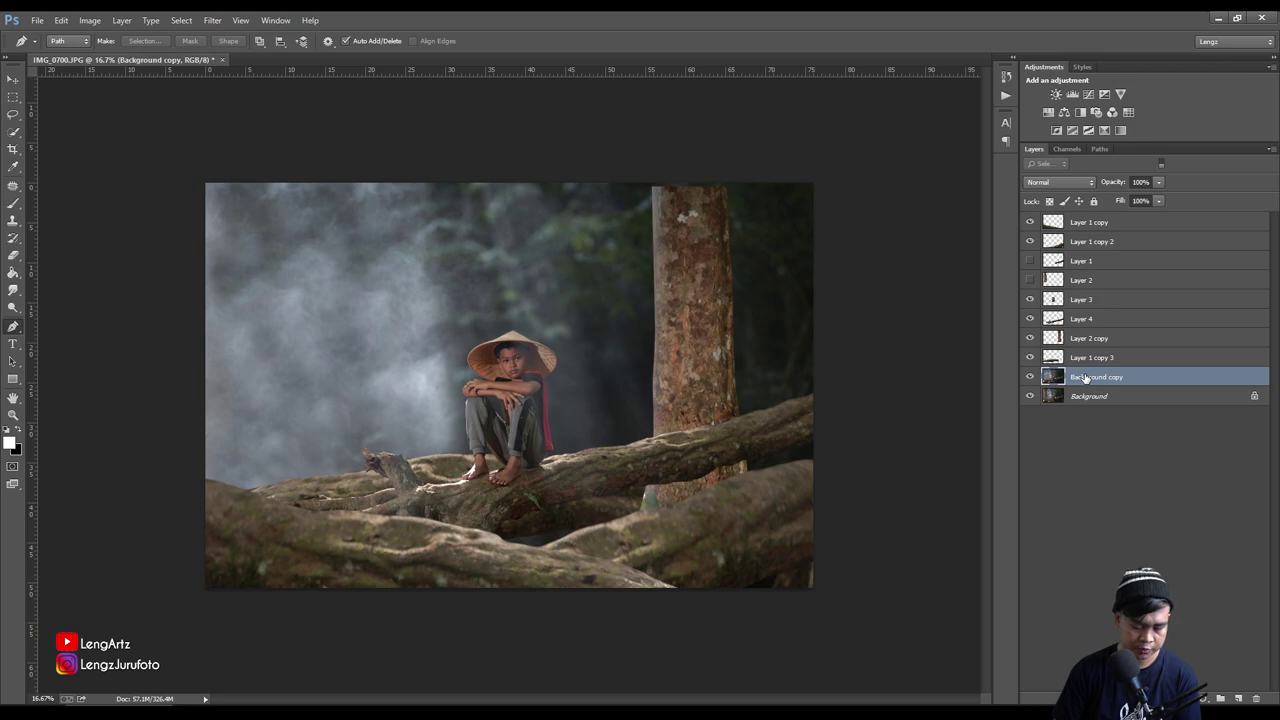
{"action": "key", "text": "ctrl+j"}
{"action": "left_click", "coordinate": [1068, 444]}
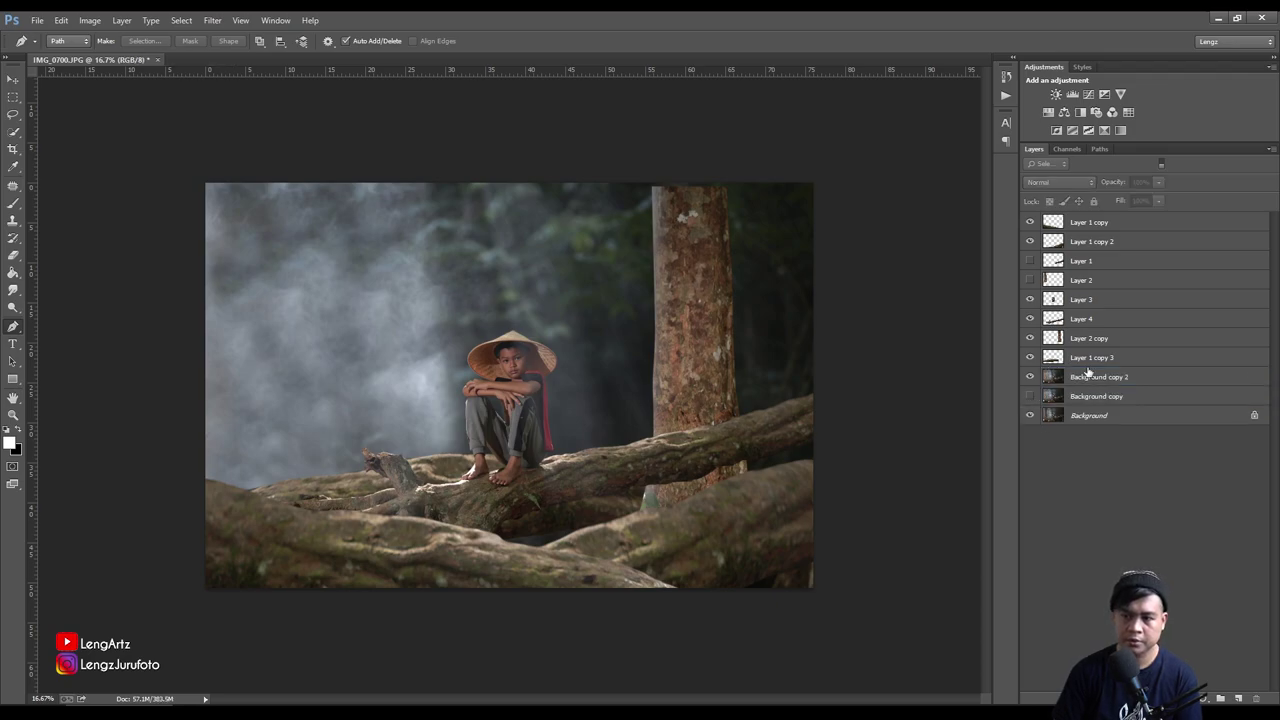
{"action": "left_click", "coordinate": [1088, 373]}
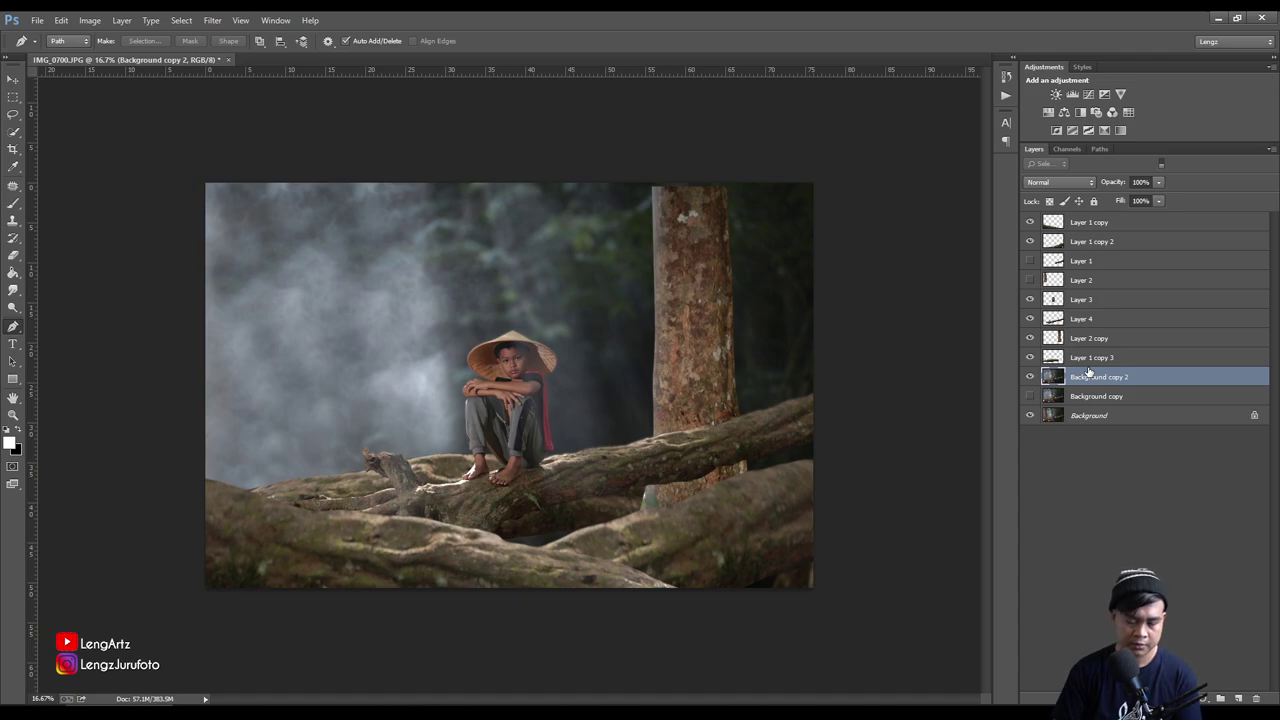
{"action": "key", "text": "ctrl+plus"}
{"action": "key", "text": "ctrl+plus"}
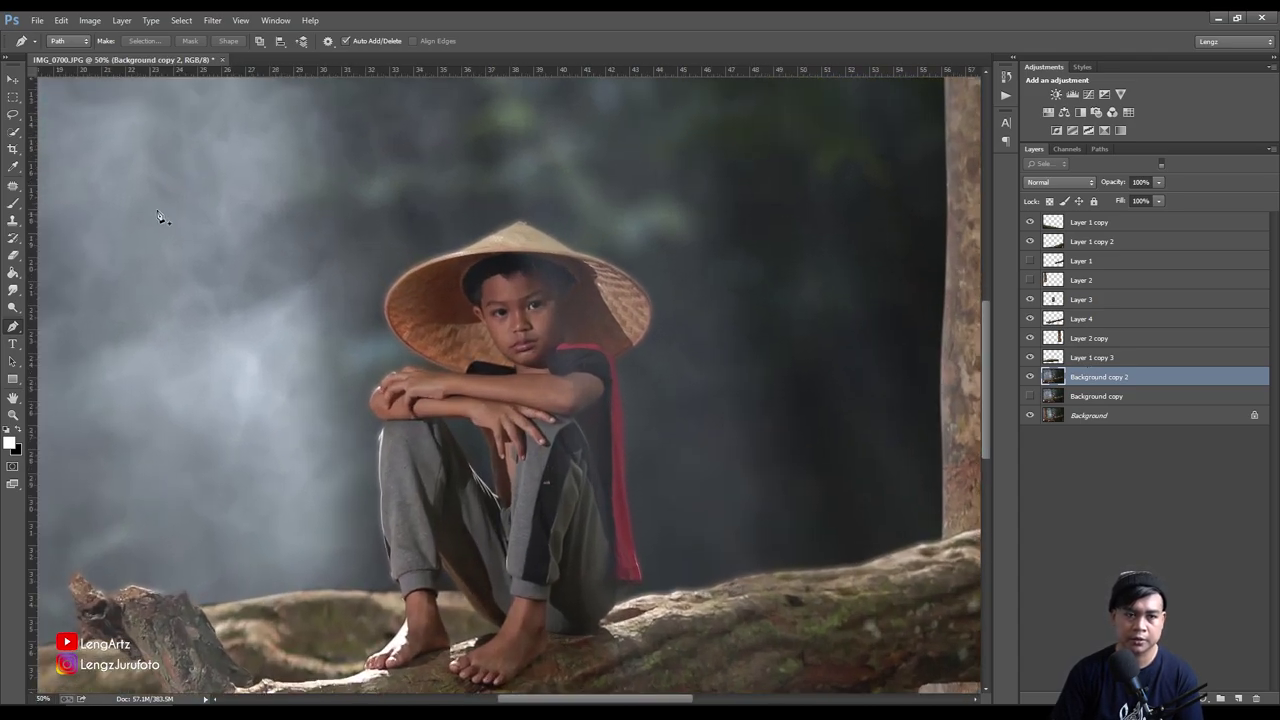
Use Liquify with a 900-size brush on Background copy 2 to push the log under the boy
{"action": "left_click", "coordinate": [15, 204]}
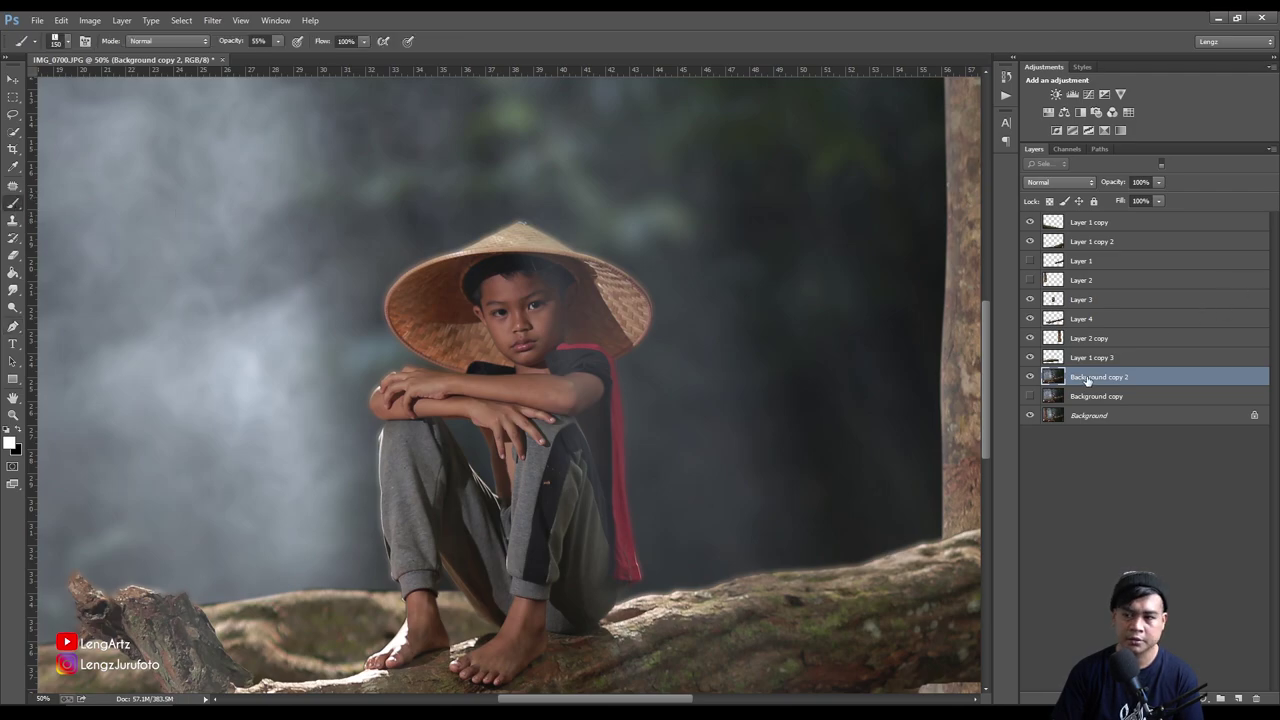
{"action": "left_click", "coordinate": [213, 20]}
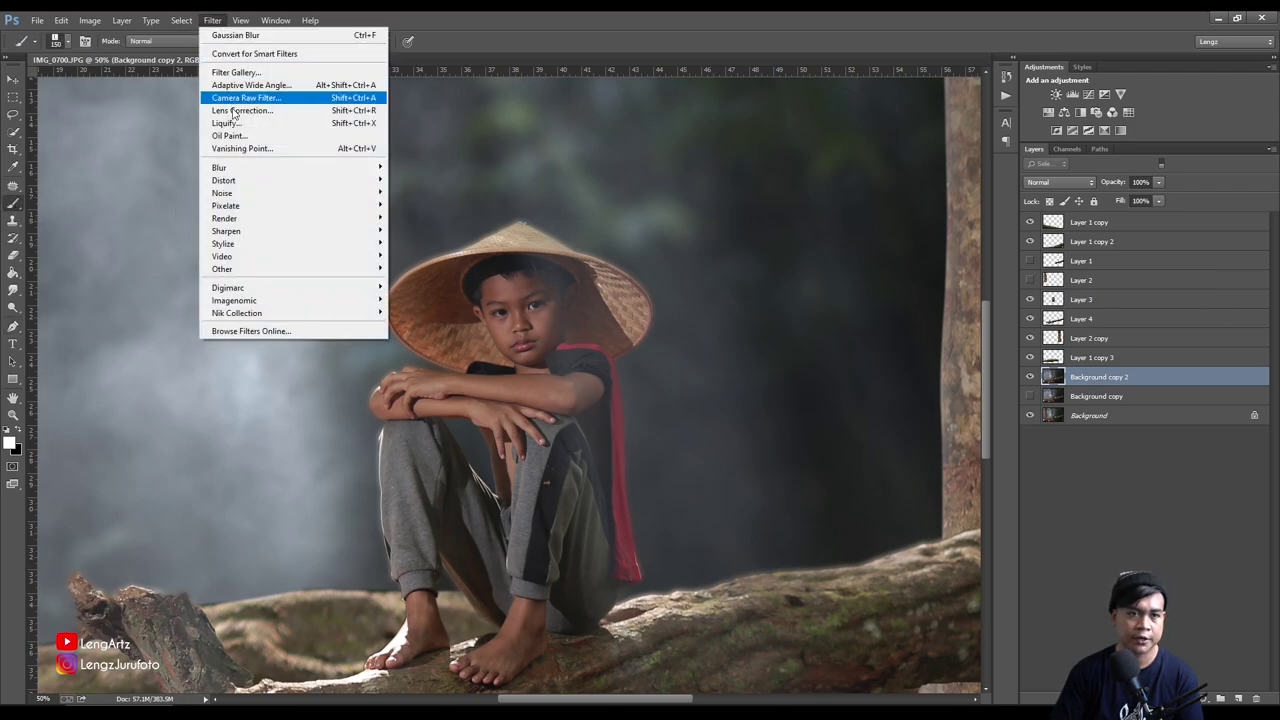
{"action": "left_click", "coordinate": [228, 124]}
{"action": "key", "text": "bracketright"}
{"action": "key", "text": "bracketright"}
{"action": "key", "text": "bracketright"}
{"action": "key", "text": "bracketright"}
{"action": "key", "text": "bracketright"}
{"action": "key", "text": "bracketright"}
{"action": "left_click_drag", "start_coordinate": [514, 286], "coordinate": [560, 286]}
{"action": "key", "text": "bracketleft"}
{"action": "key", "text": "bracketleft"}
{"action": "key", "text": "bracketleft"}
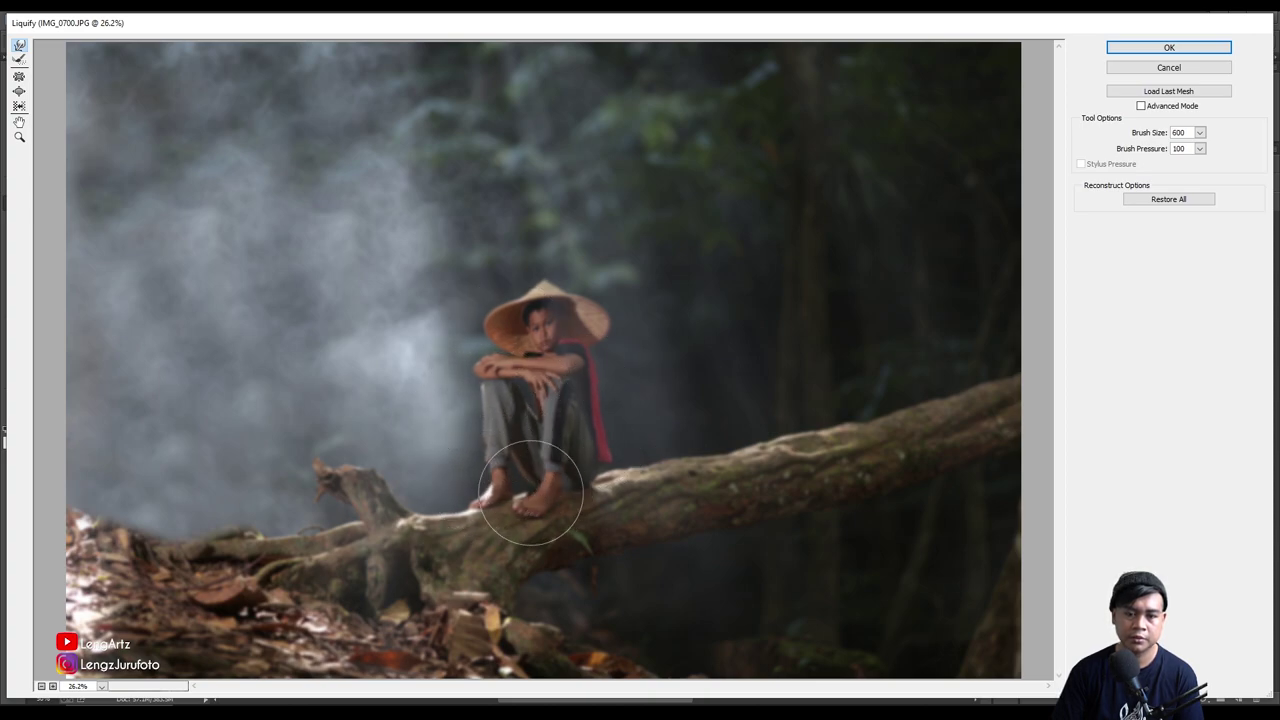
{"action": "left_click", "coordinate": [1168, 47]}
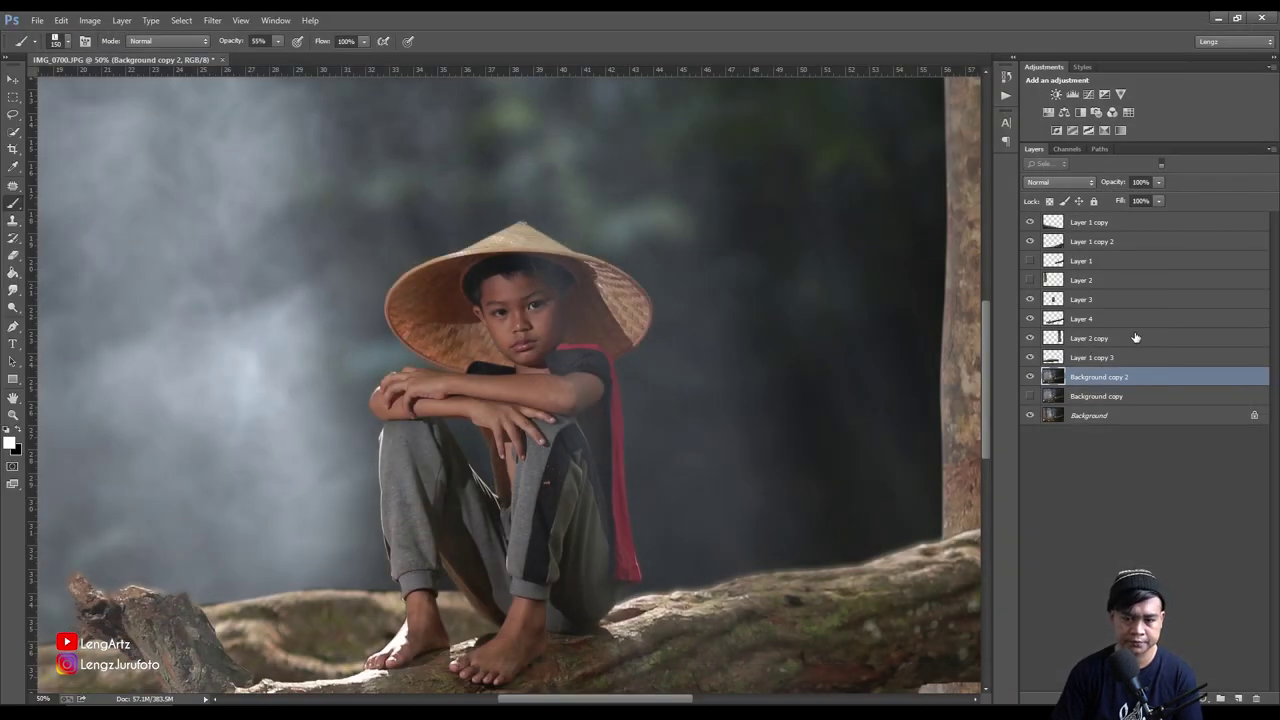
{"action": "key", "text": "ctrl+0"}
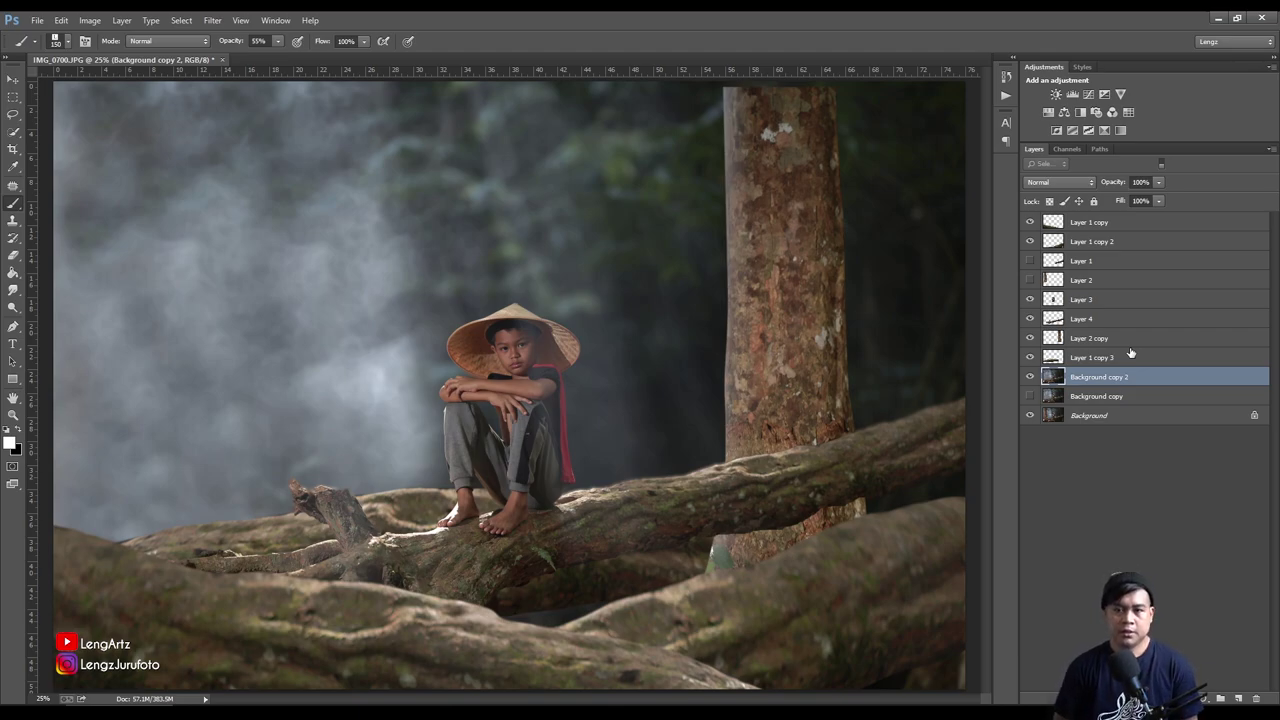
Clip a Brightness/Contrast layer to Layer 2 copy with brightness -33 and contrast -9
{"action": "left_click", "coordinate": [1145, 462]}
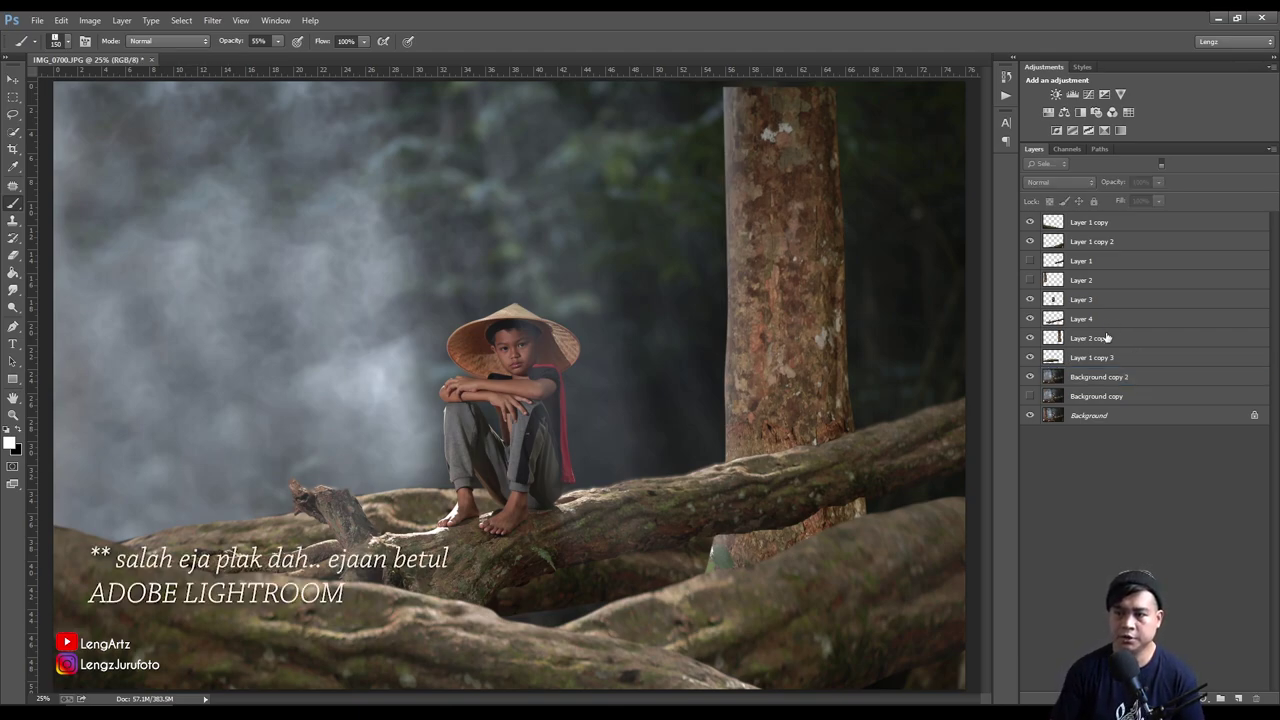
{"action": "left_click", "coordinate": [1107, 338]}
{"action": "left_click", "coordinate": [1057, 93]}
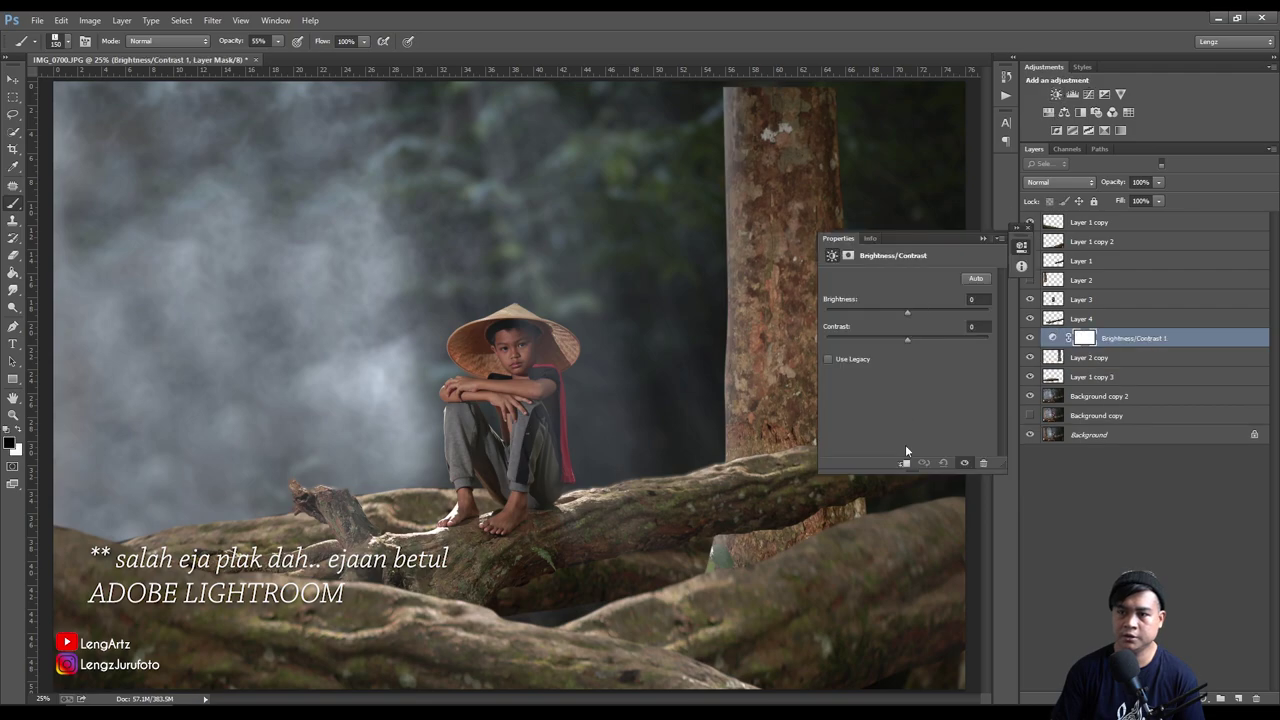
{"action": "left_click", "coordinate": [904, 463]}
{"action": "mouse_move", "coordinate": [908, 311]}
{"action": "left_mouse_down"}
{"action": "mouse_move", "coordinate": [889, 311]}
{"action": "mouse_move", "coordinate": [889, 339]}
{"action": "left_mouse_up"}
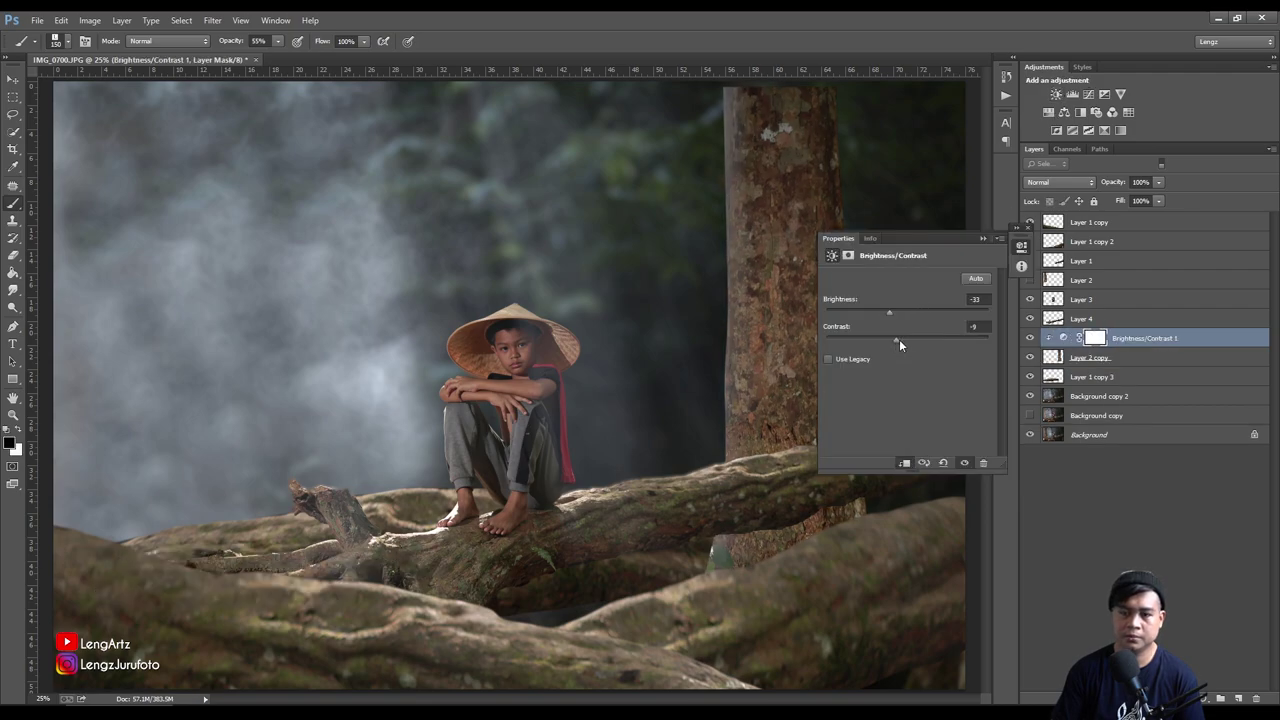
{"action": "left_click", "coordinate": [983, 238]}
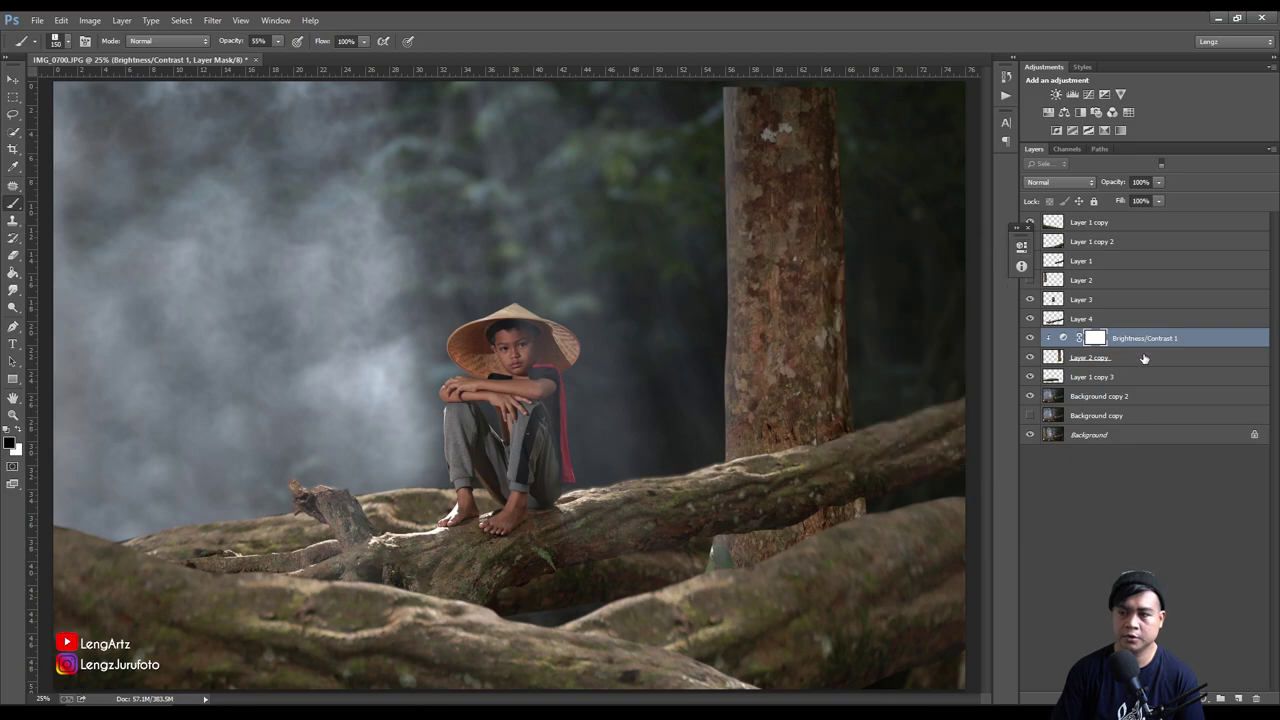
Add a Curves adjustment to the trunk with the curve pulled down to darken it
{"action": "left_click", "coordinate": [1143, 357]}
{"action": "left_click", "coordinate": [1089, 95]}
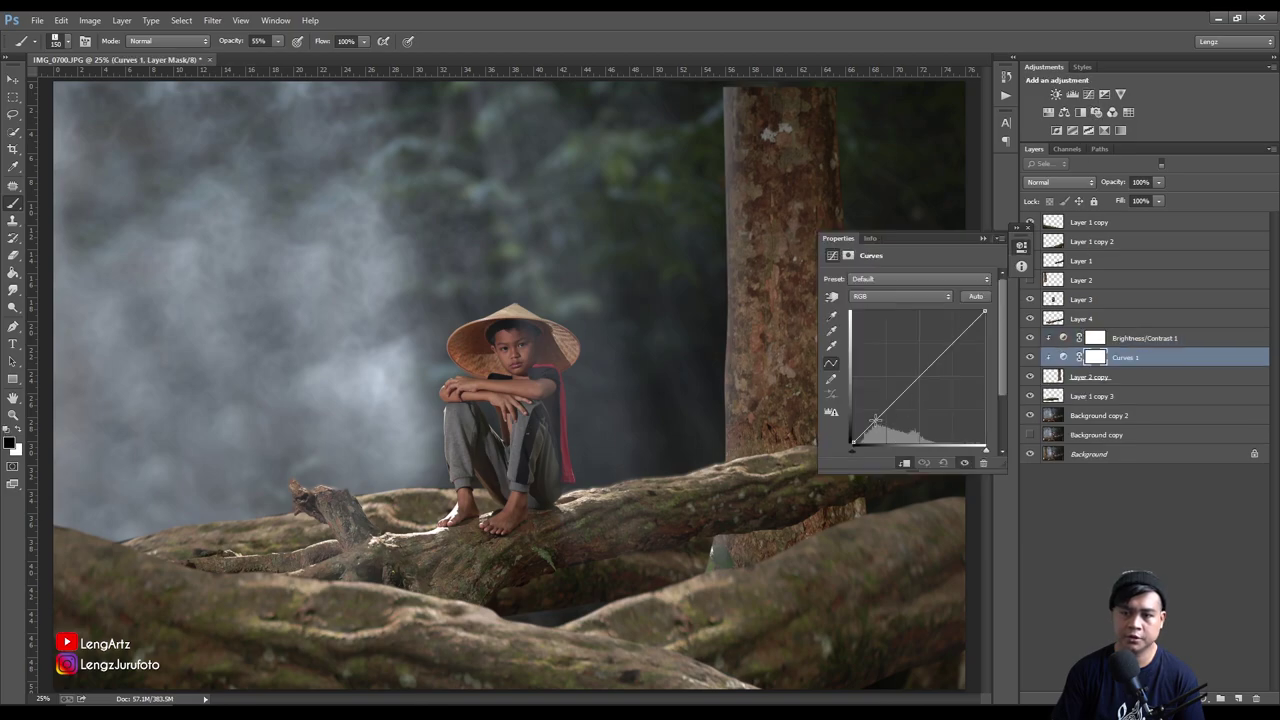
{"action": "left_click_drag", "start_coordinate": [886, 414], "coordinate": [890, 418]}
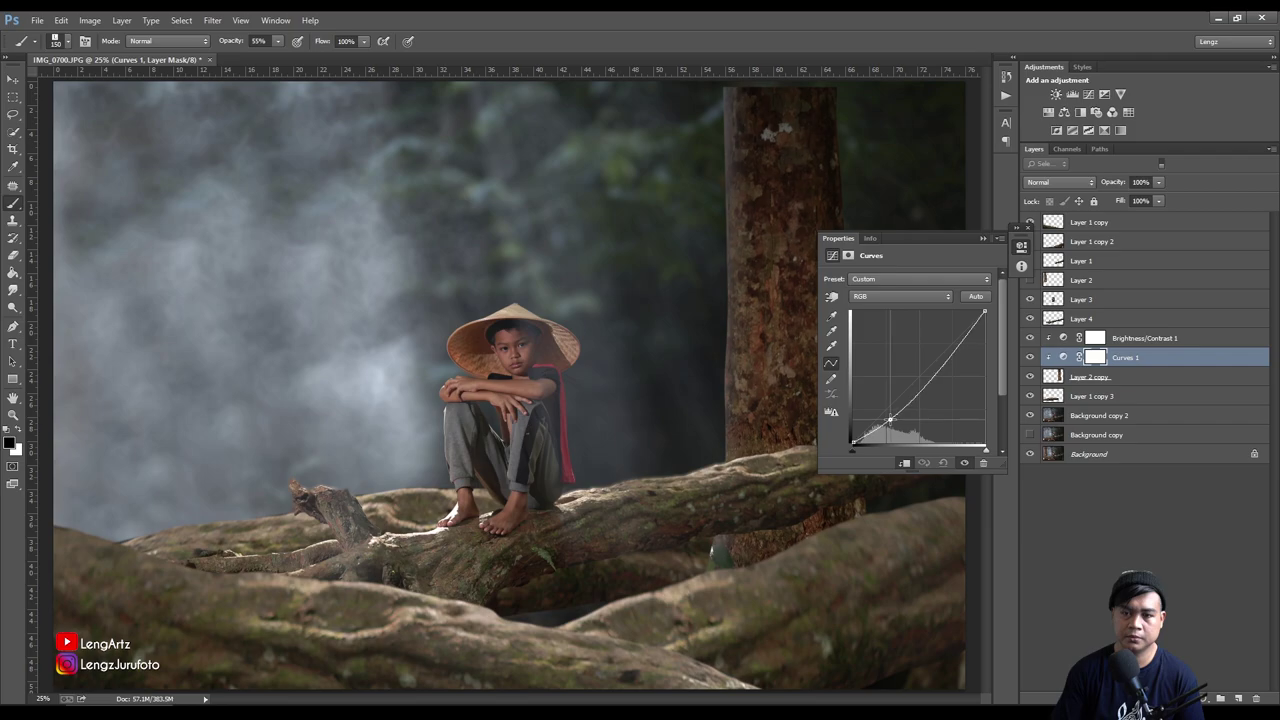
{"action": "left_click", "coordinate": [984, 236]}
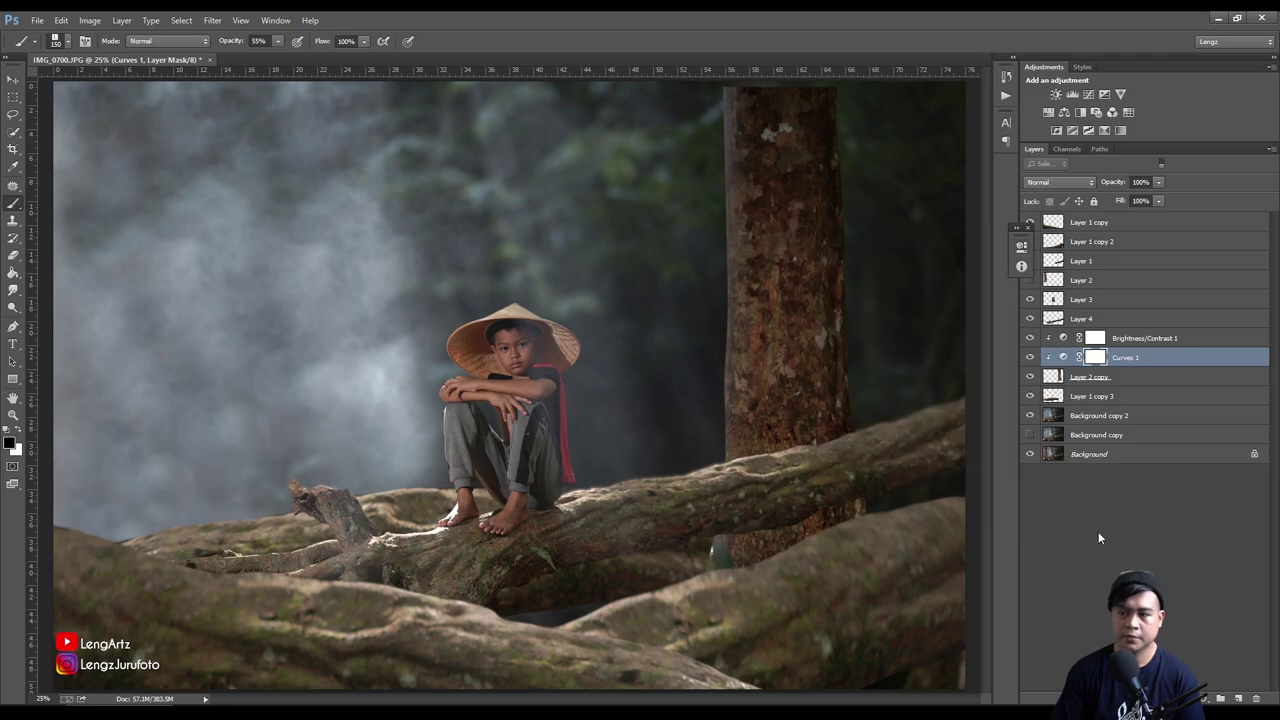
{"action": "left_click", "coordinate": [1096, 526]}
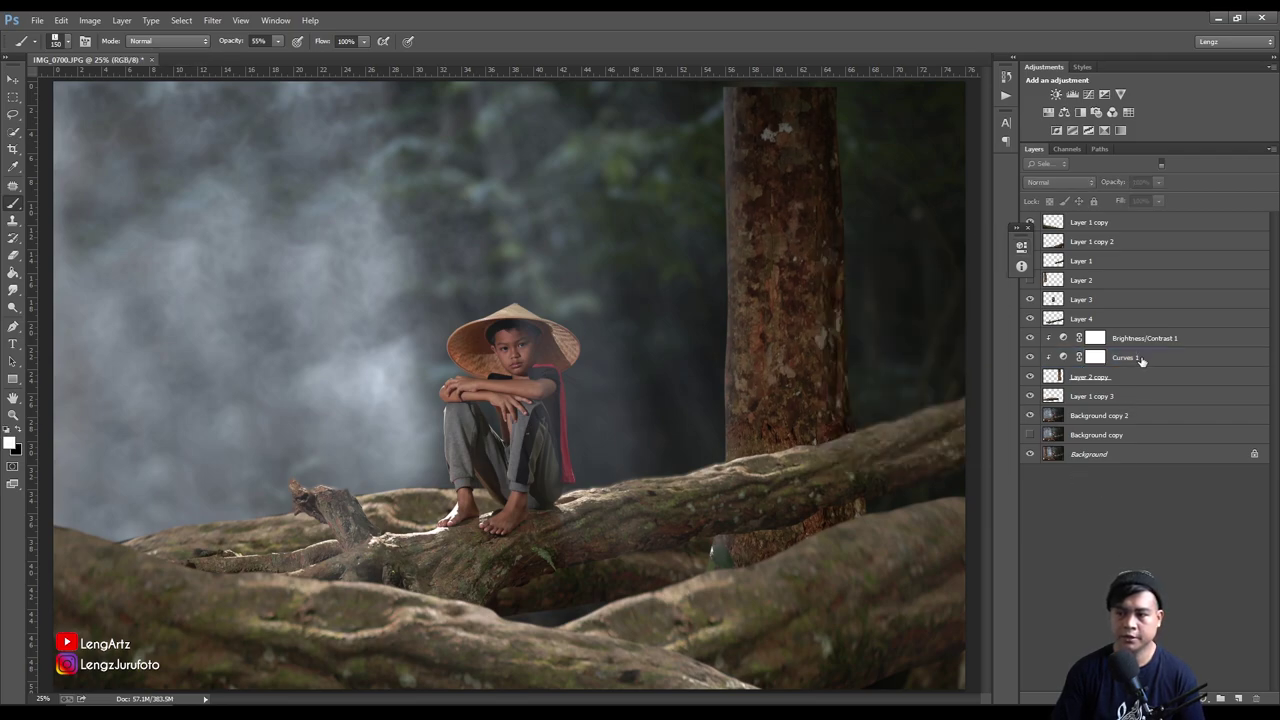
Turn off Layer 1 copy 3's visibility, zooming out and in to compare the composite
{"action": "left_click", "coordinate": [1141, 360]}
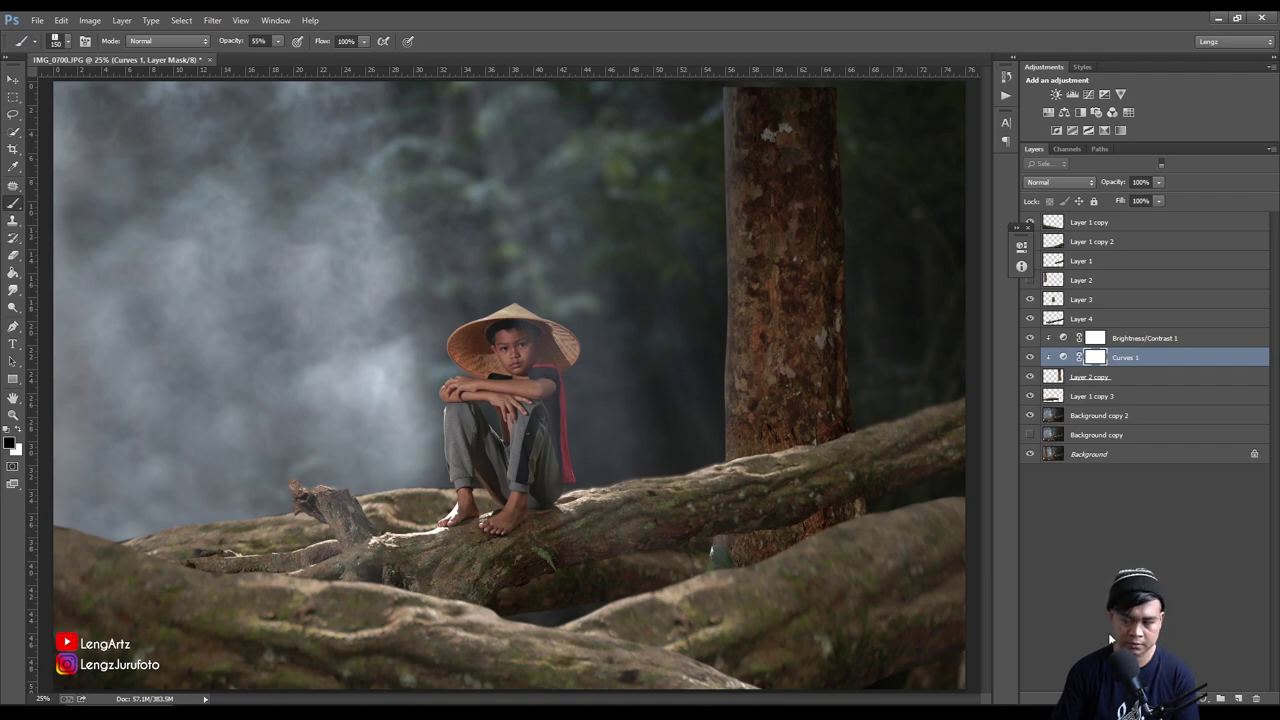
{"action": "key", "text": "ctrl+minus"}
{"action": "key", "text": "ctrl+minus"}
{"action": "key", "text": "ctrl+plus"}
{"action": "key", "text": "ctrl+plus"}
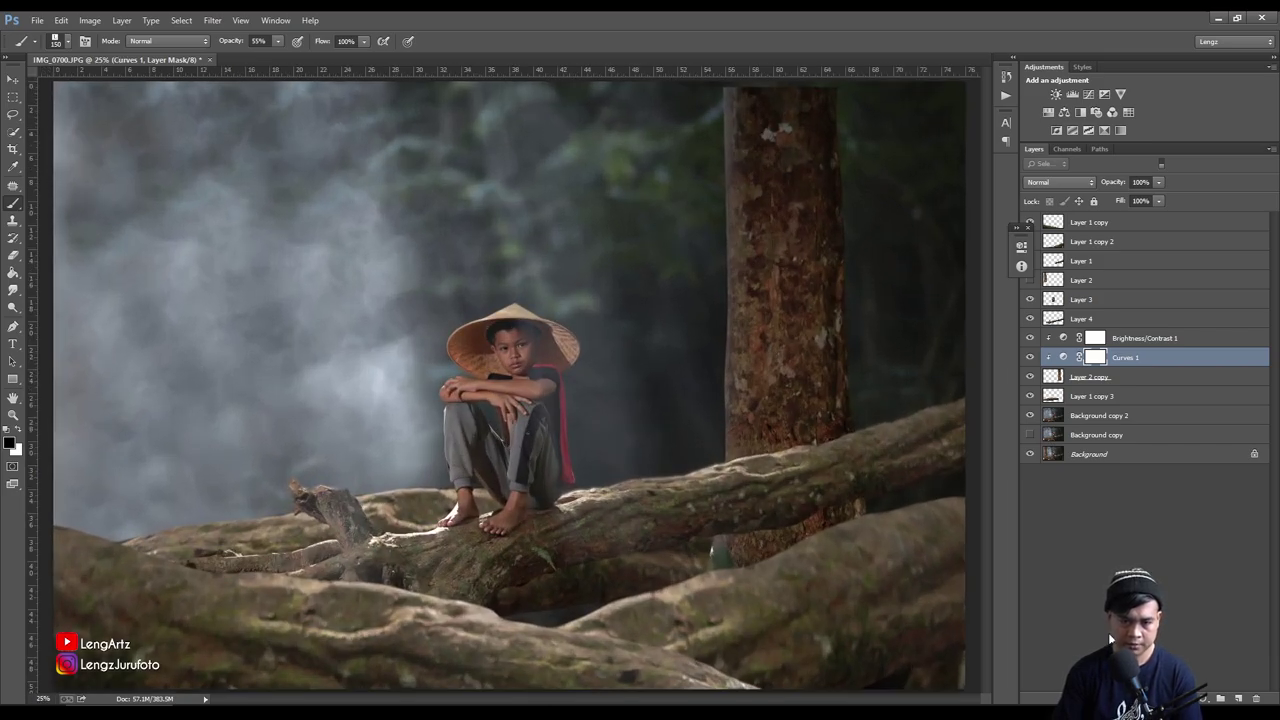
{"action": "left_click", "coordinate": [1092, 482]}
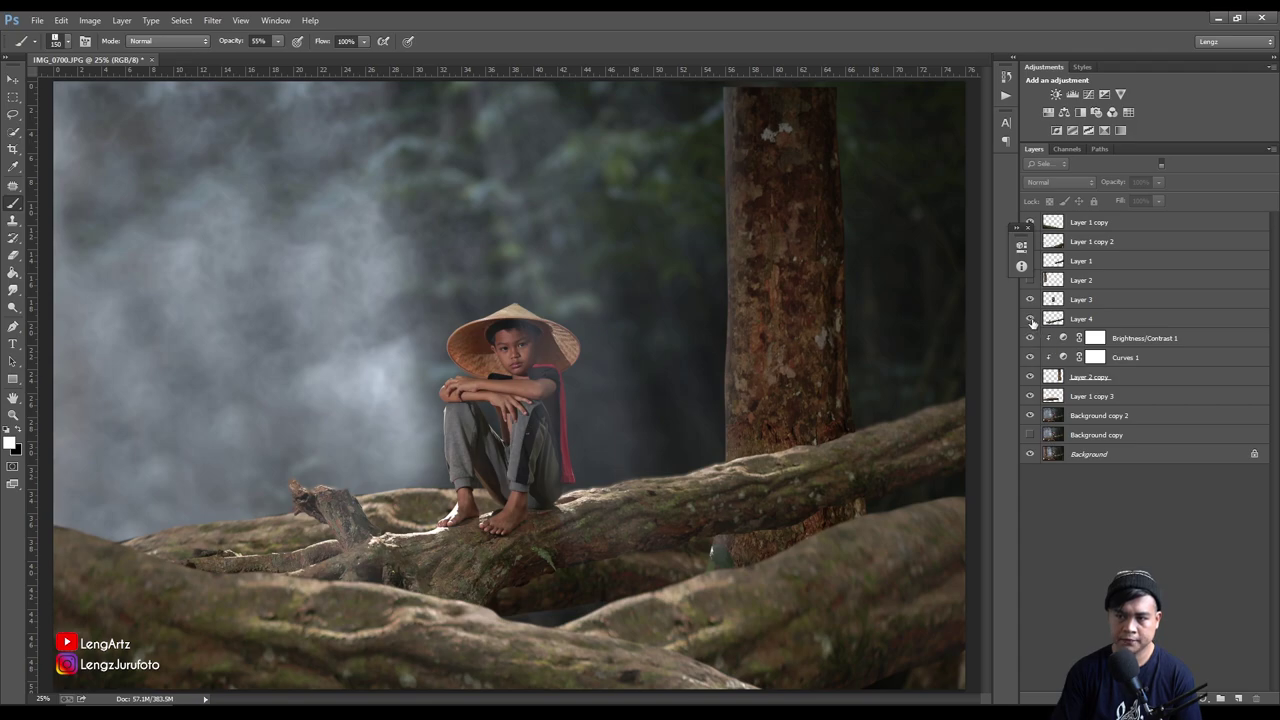
{"action": "left_click", "coordinate": [1031, 397]}
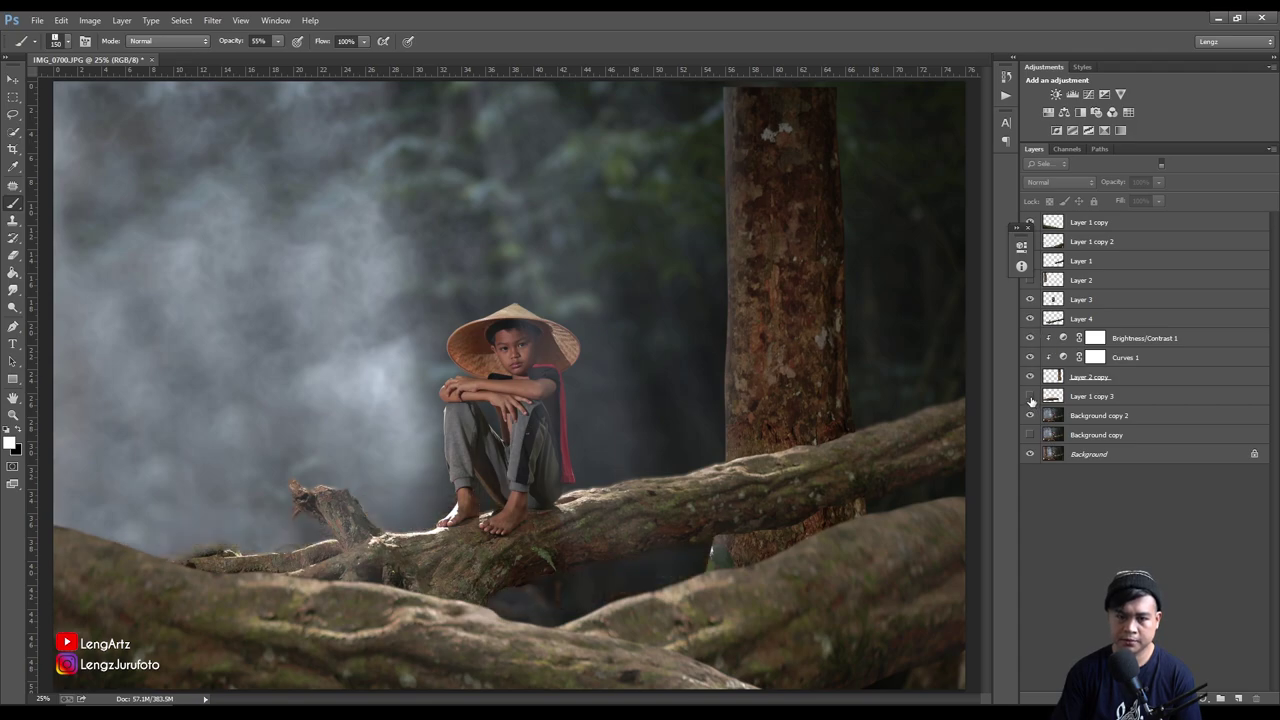
{"action": "key", "text": "ctrl+minus"}
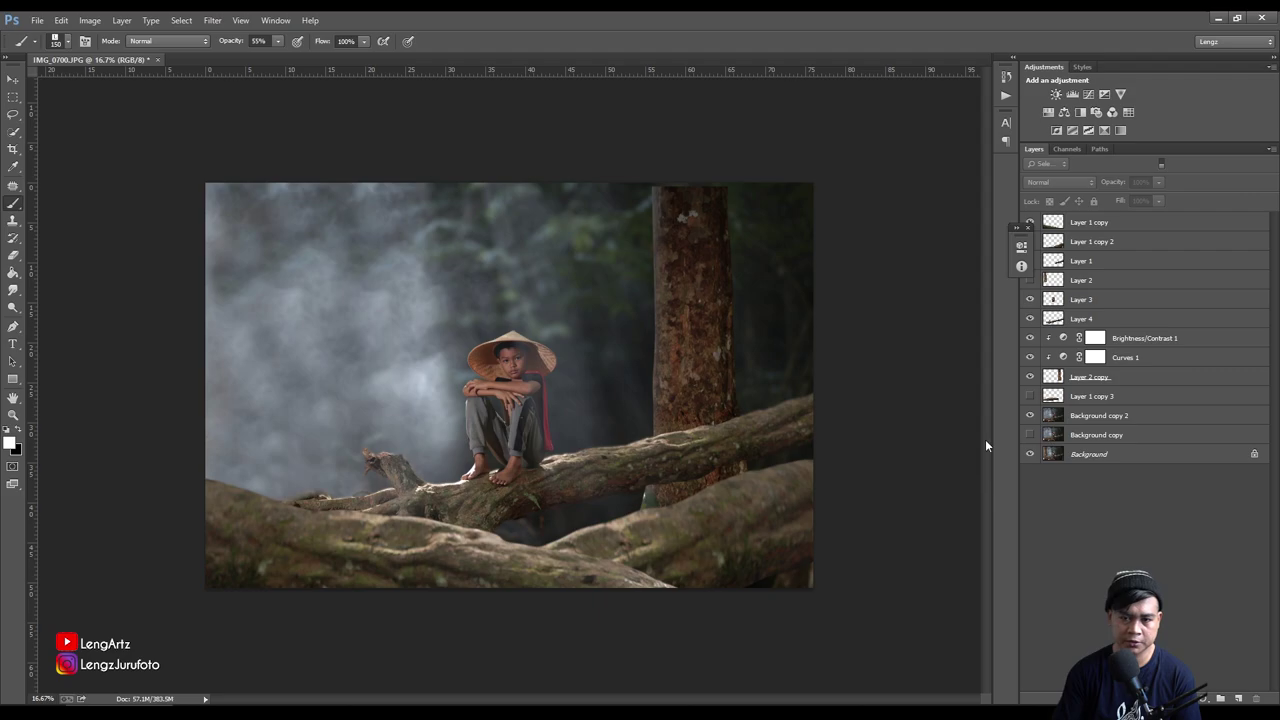
{"action": "key", "text": "ctrl+plus"}
Raise the Layer 1 copy 2 log slightly and shift the tree trunk left and down
{"action": "key", "text": "v"}
{"action": "left_click_drag", "start_coordinate": [717, 597], "coordinate": [725, 577]}
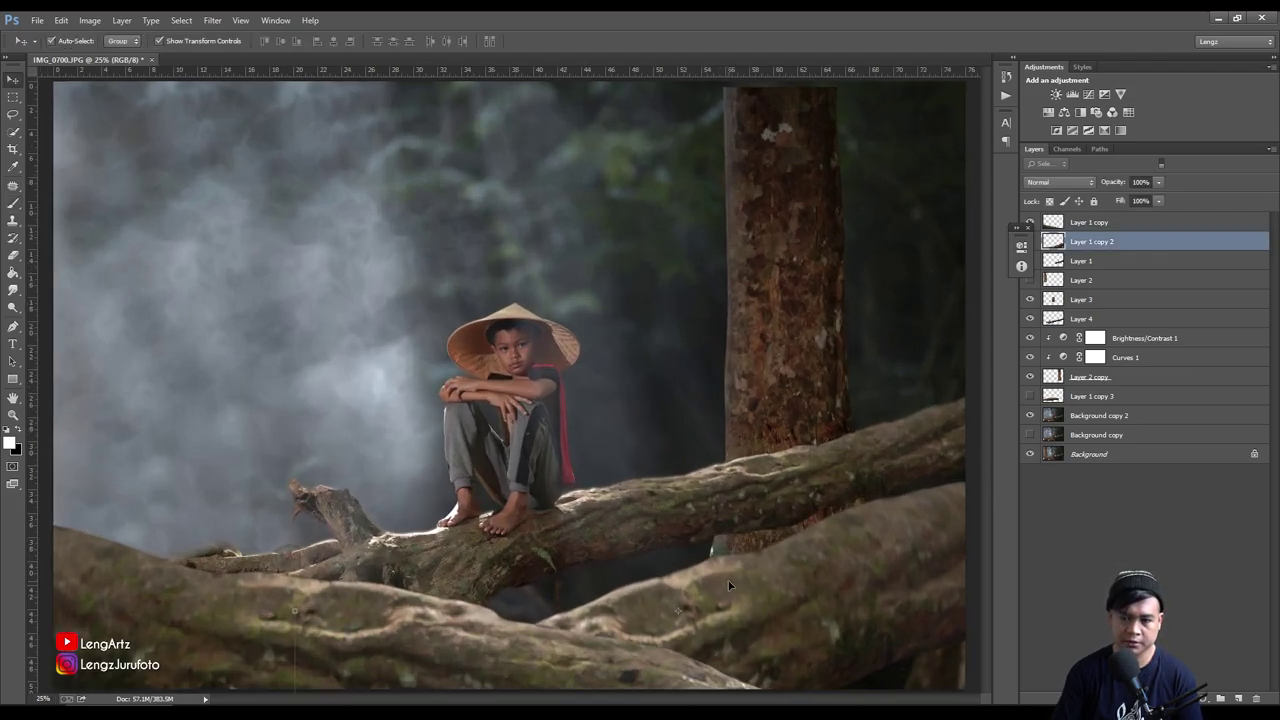
{"action": "mouse_move", "coordinate": [772, 370]}
{"action": "left_mouse_down"}
{"action": "mouse_move", "coordinate": [728, 412]}
{"action": "mouse_move", "coordinate": [848, 319]}
{"action": "mouse_move", "coordinate": [835, 328]}
{"action": "left_mouse_up"}
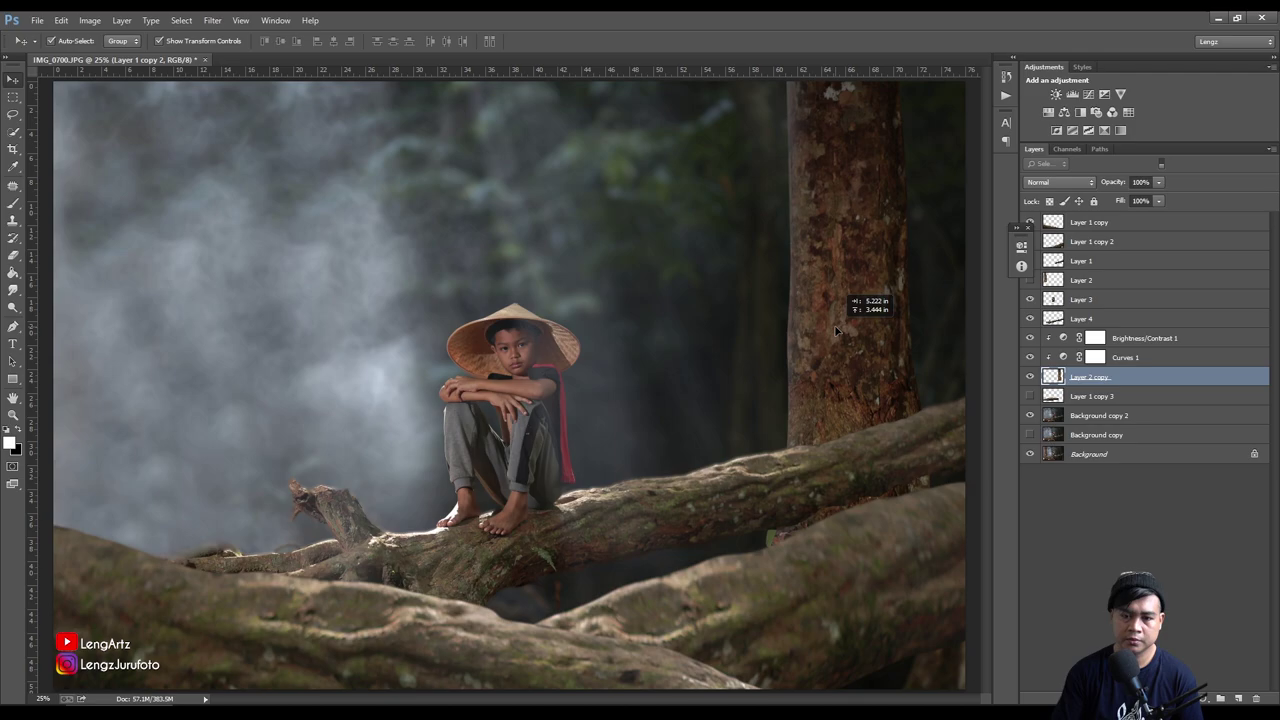
{"action": "key", "text": "ctrl+minus"}
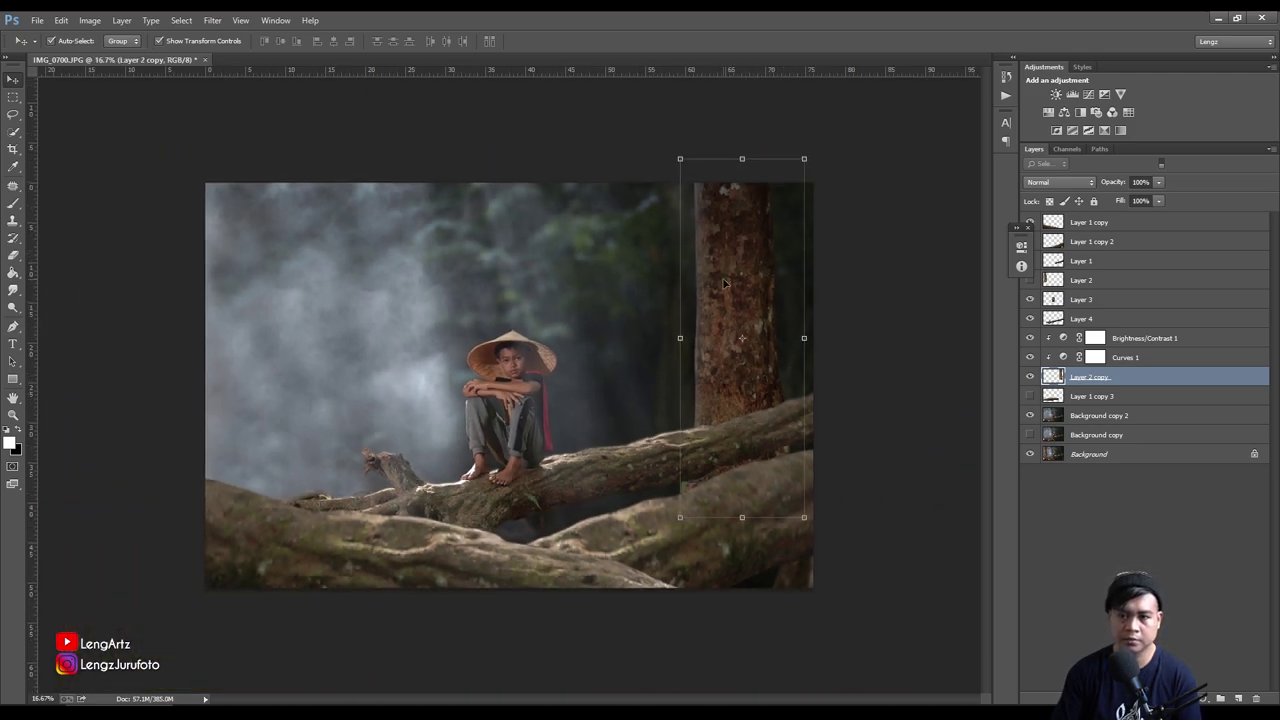
Rescale the Layer 2 copy trunk slimmer along the right edge, commit it, then hide it
{"action": "left_click_drag", "start_coordinate": [681, 517], "coordinate": [571, 651]}
{"action": "mouse_move", "coordinate": [715, 506]}
{"action": "left_mouse_down"}
{"action": "mouse_move", "coordinate": [726, 429]}
{"action": "mouse_move", "coordinate": [714, 408]}
{"action": "mouse_move", "coordinate": [701, 426]}
{"action": "mouse_move", "coordinate": [702, 490]}
{"action": "left_mouse_up"}
{"action": "mouse_move", "coordinate": [815, 611]}
{"action": "left_mouse_down"}
{"action": "mouse_move", "coordinate": [743, 420]}
{"action": "mouse_move", "coordinate": [704, 499]}
{"action": "left_mouse_up"}
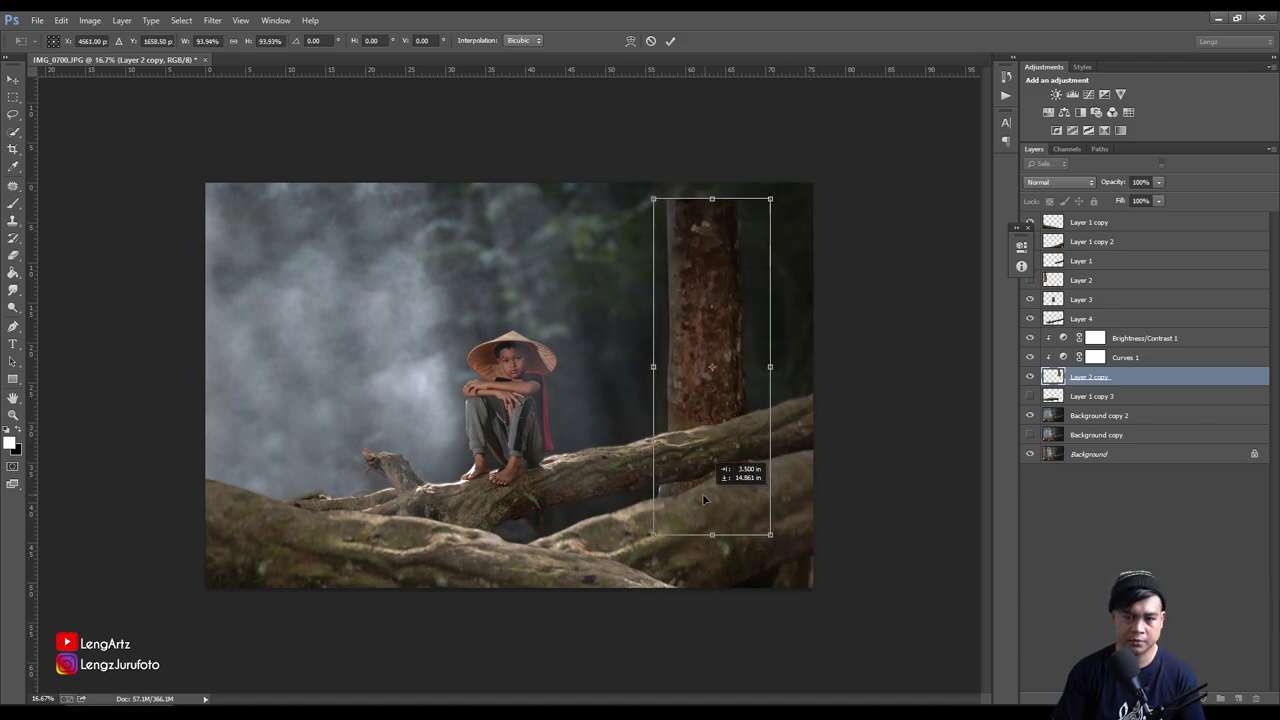
{"action": "mouse_move", "coordinate": [704, 499]}
{"action": "left_mouse_down"}
{"action": "mouse_move", "coordinate": [703, 463]}
{"action": "mouse_move", "coordinate": [629, 569]}
{"action": "left_mouse_up"}
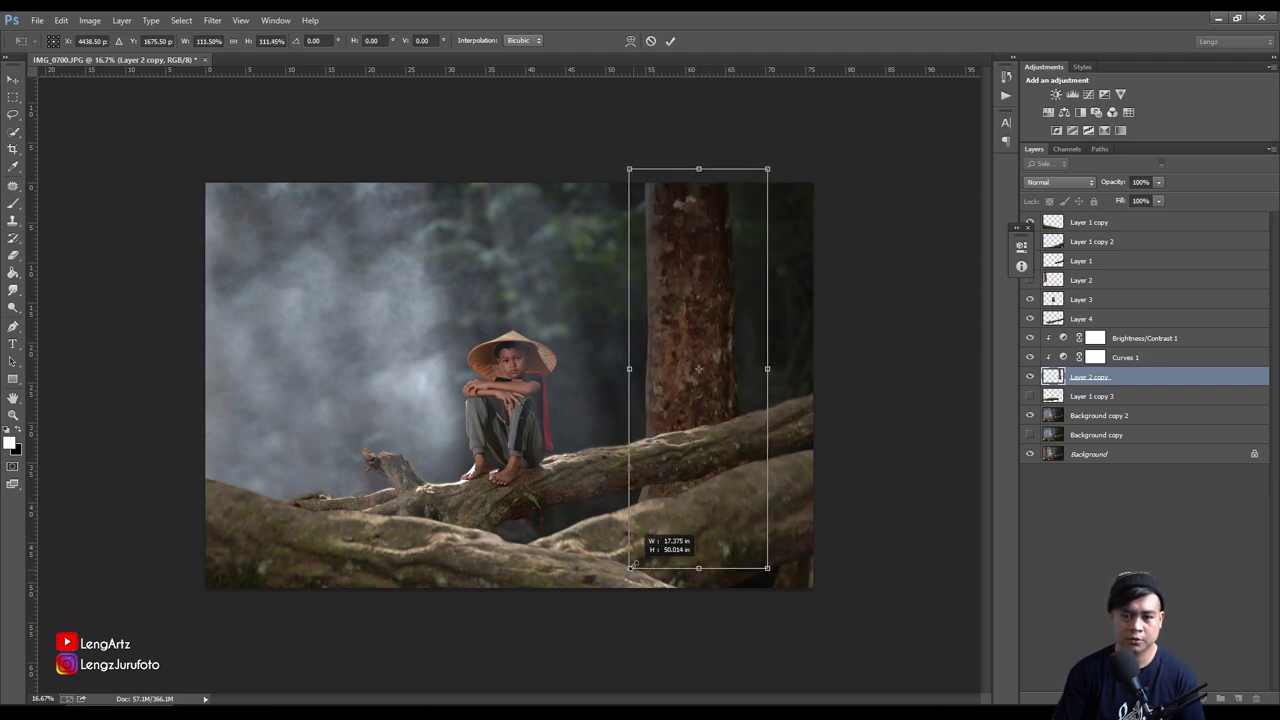
{"action": "left_click_drag", "start_coordinate": [677, 492], "coordinate": [694, 480]}
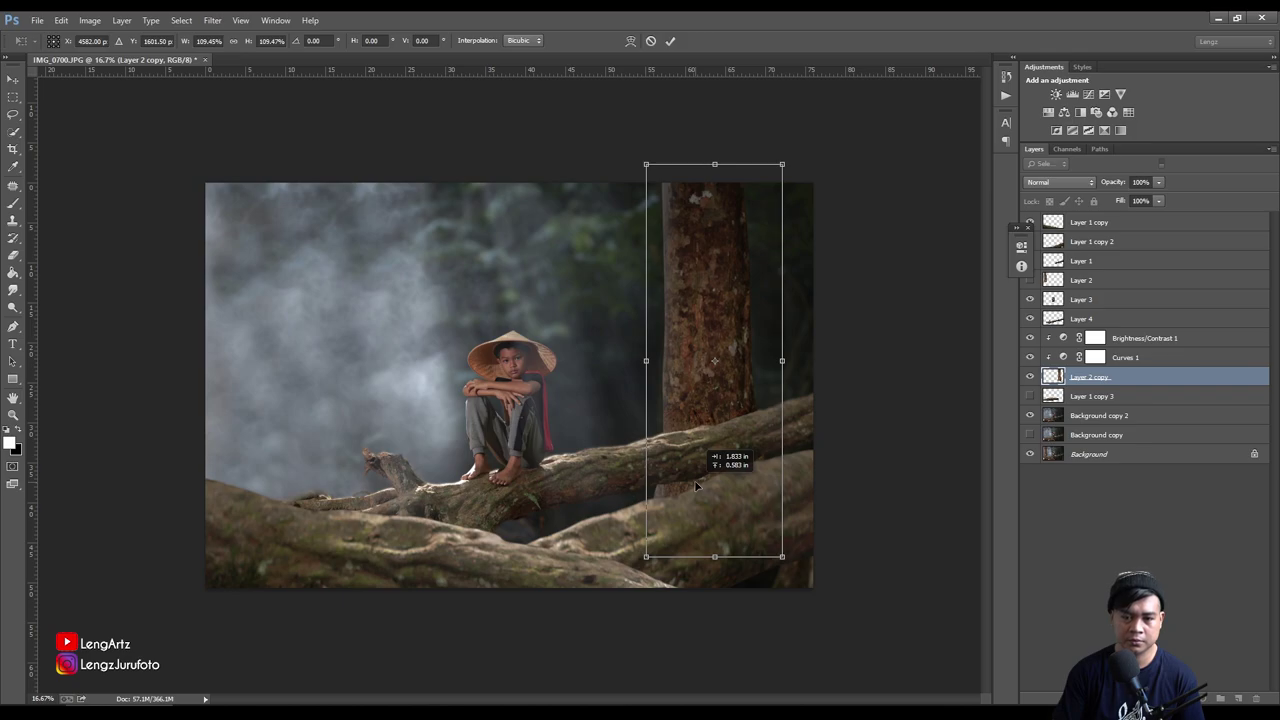
{"action": "left_click_drag", "start_coordinate": [695, 481], "coordinate": [698, 482]}
{"action": "key", "text": "Return"}
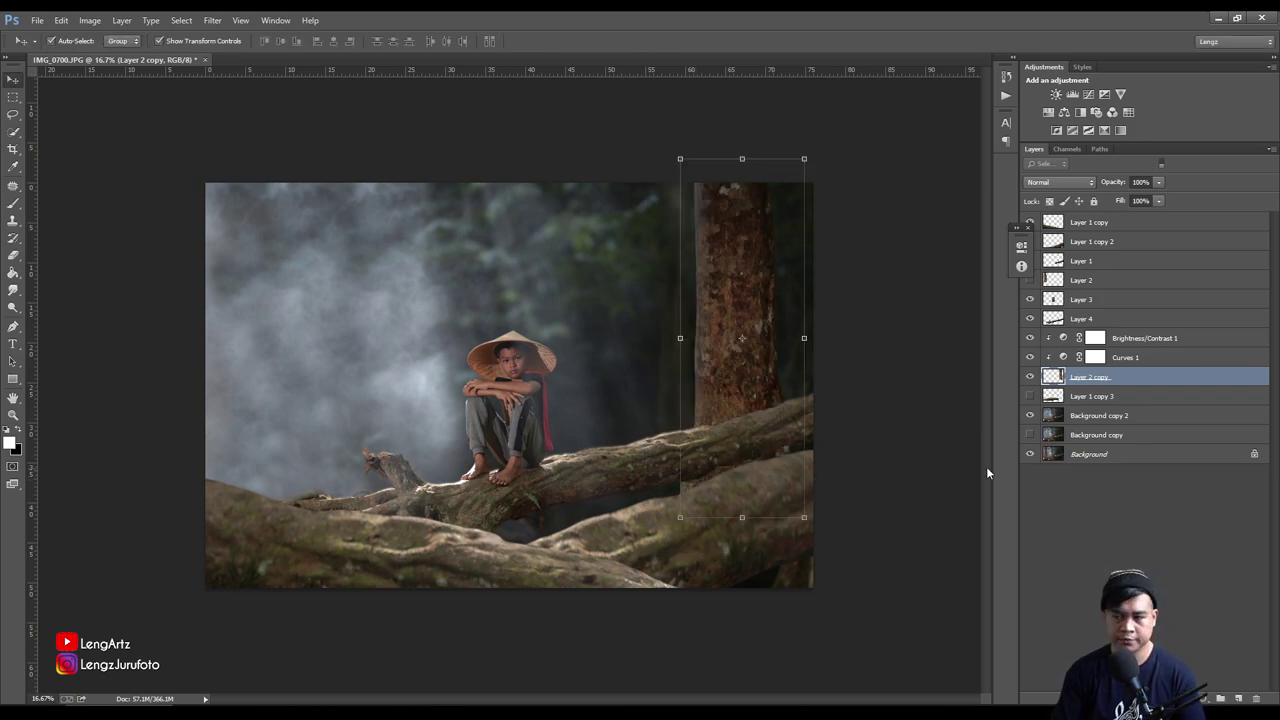
{"action": "left_click", "coordinate": [1030, 376]}
Show the Layer 2 copy trunk again and rotate it about 96° into a horizontal log
{"action": "left_click", "coordinate": [1030, 376]}
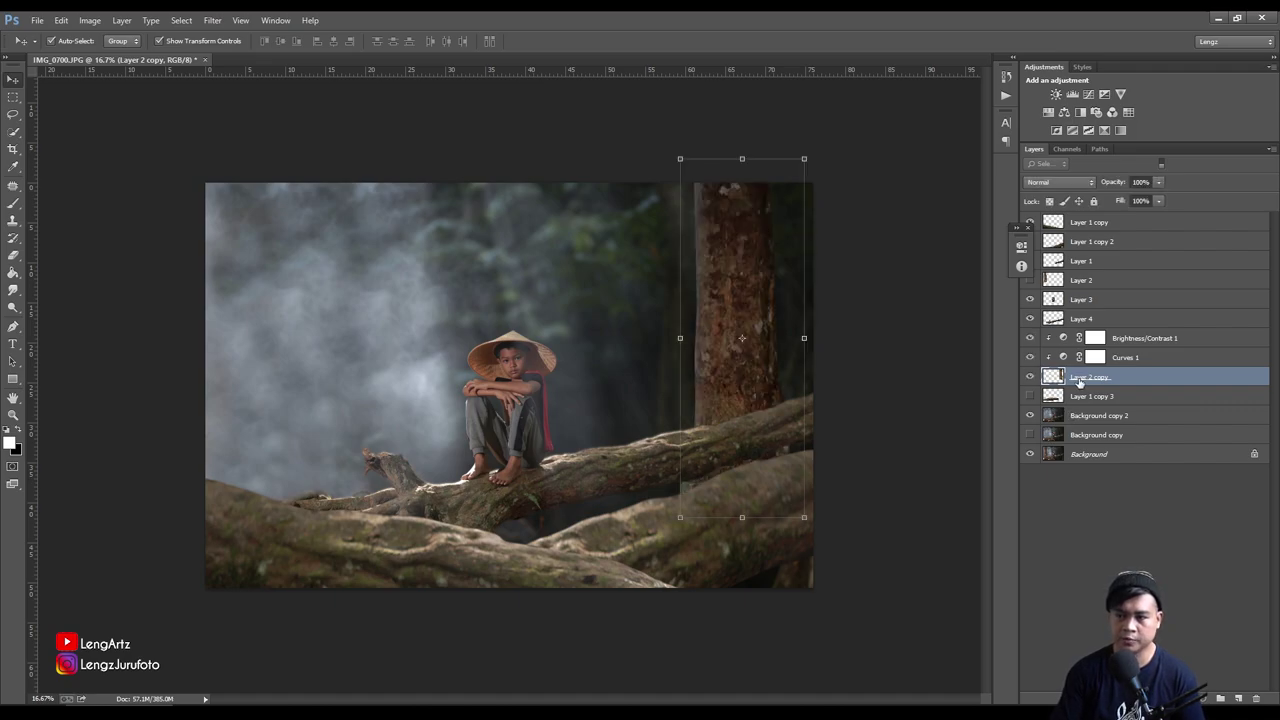
{"action": "key", "text": "ctrl+t"}
{"action": "mouse_move", "coordinate": [840, 366]}
{"action": "left_mouse_down"}
{"action": "mouse_move", "coordinate": [851, 415]}
{"action": "mouse_move", "coordinate": [710, 560]}
{"action": "left_mouse_up"}
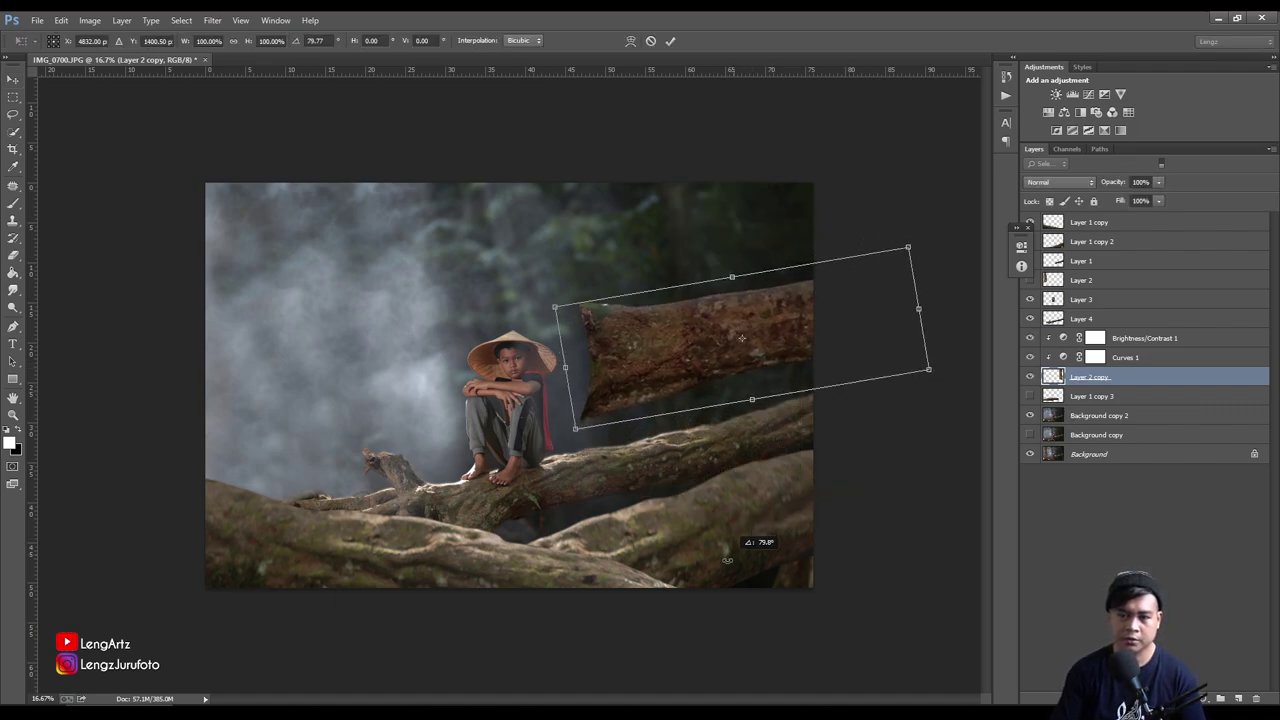
{"action": "left_click_drag", "start_coordinate": [743, 339], "coordinate": [257, 431]}
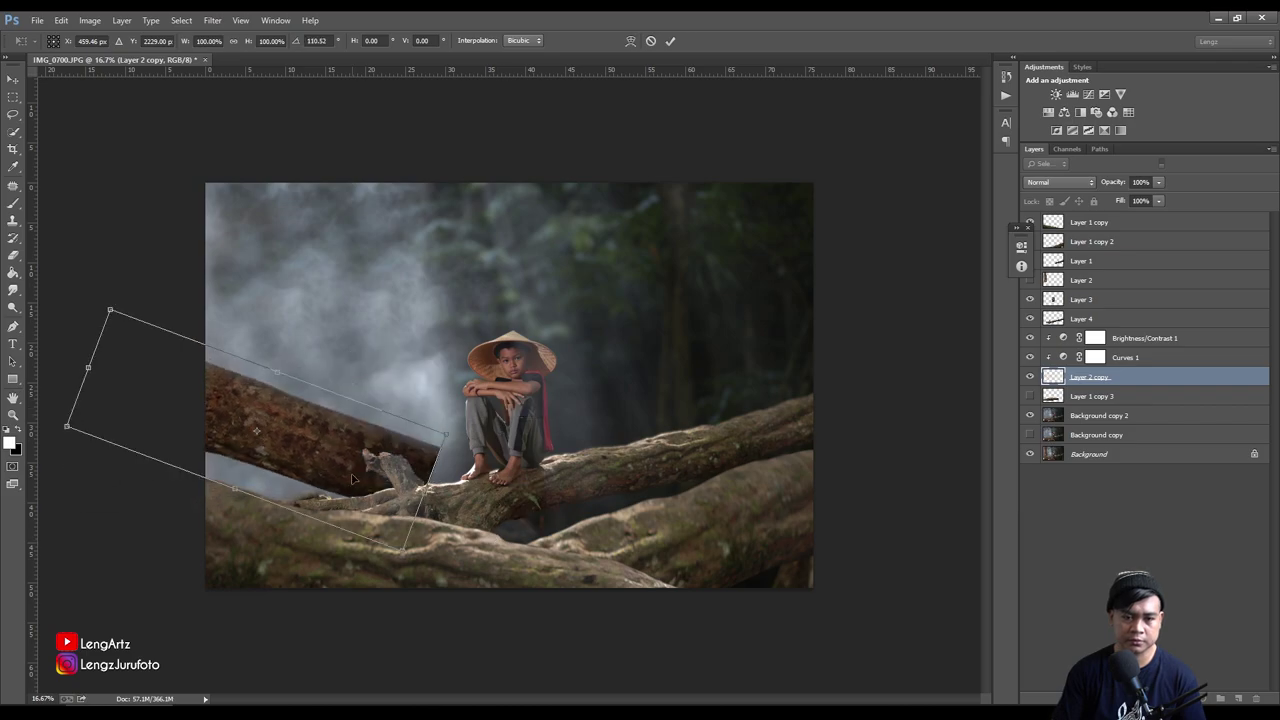
{"action": "mouse_move", "coordinate": [446, 468]}
{"action": "left_mouse_down"}
{"action": "mouse_move", "coordinate": [455, 539]}
{"action": "mouse_move", "coordinate": [372, 530]}
{"action": "mouse_move", "coordinate": [392, 525]}
{"action": "left_mouse_up"}
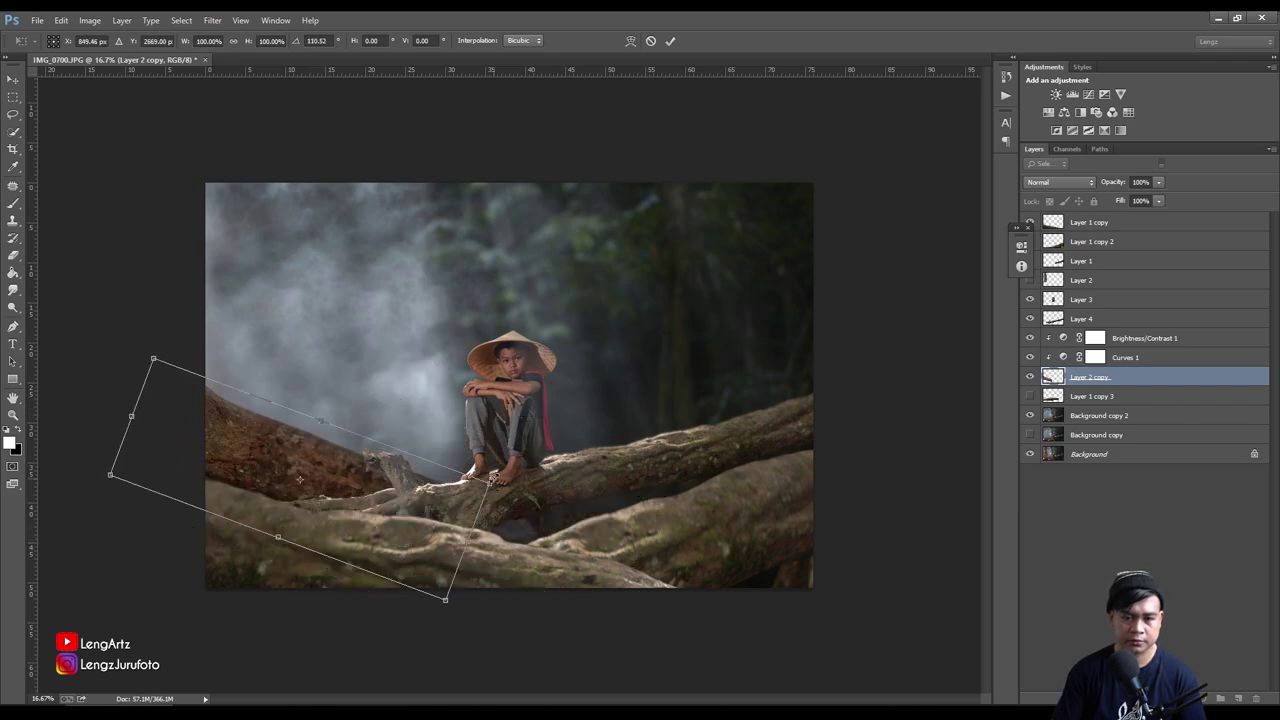
{"action": "left_click_drag", "start_coordinate": [517, 495], "coordinate": [500, 440]}
Scale the sideways log to about 135% and place it across the lower-left foreground
{"action": "left_click_drag", "start_coordinate": [600, 370], "coordinate": [800, 320]}
{"action": "mouse_move", "coordinate": [657, 436]}
{"action": "left_mouse_down"}
{"action": "mouse_move", "coordinate": [622, 528]}
{"action": "mouse_move", "coordinate": [645, 440]}
{"action": "left_mouse_up"}
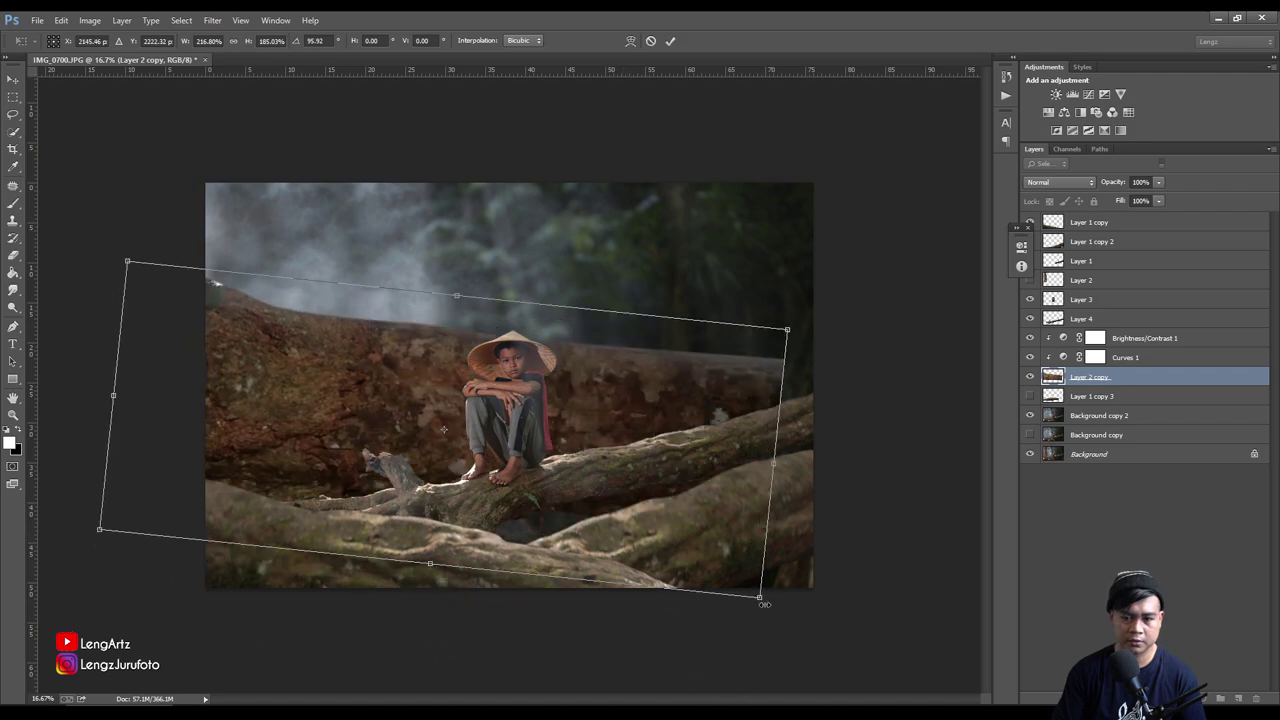
{"action": "left_click_drag", "start_coordinate": [757, 597], "coordinate": [737, 584]}
{"action": "left_click_drag", "start_coordinate": [643, 537], "coordinate": [530, 430]}
{"action": "mouse_move", "coordinate": [396, 383]}
{"action": "left_mouse_down"}
{"action": "mouse_move", "coordinate": [453, 545]}
{"action": "mouse_move", "coordinate": [424, 530]}
{"action": "left_mouse_up"}
{"action": "right_click", "coordinate": [451, 507]}
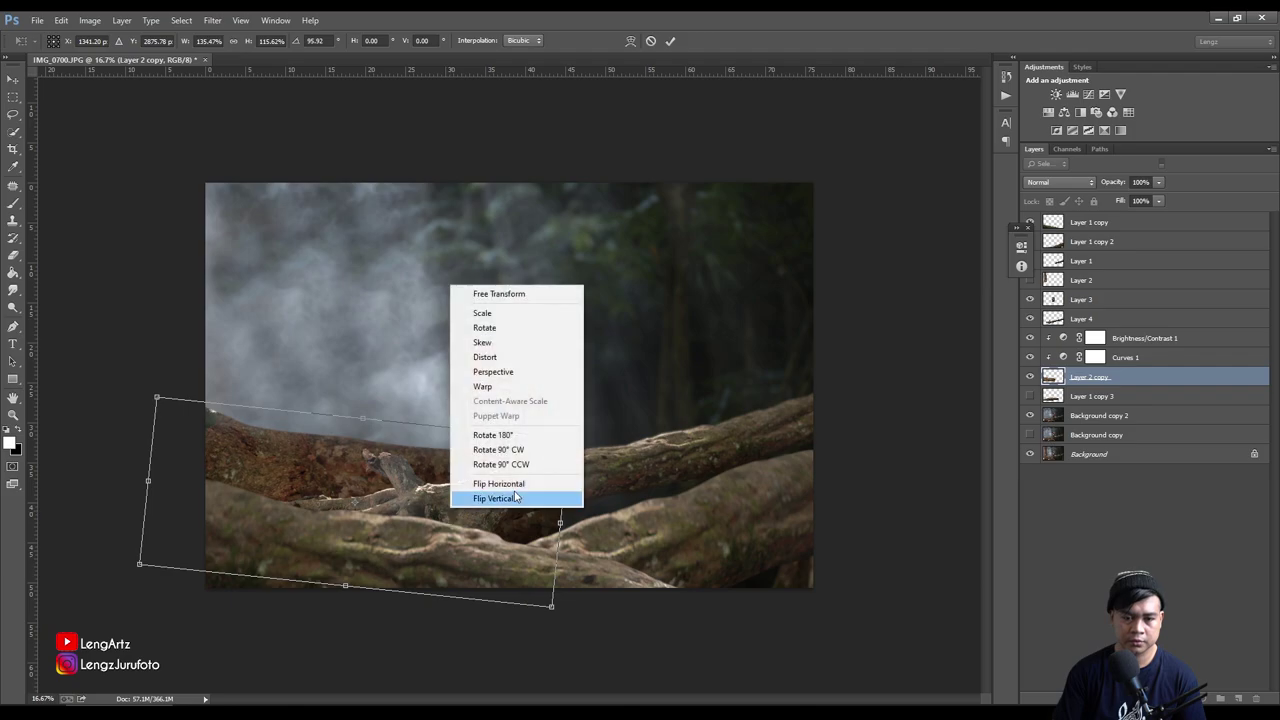
Warp the Layer 2 copy log so it curves along the existing branches, and apply it
{"action": "left_click", "coordinate": [482, 386]}
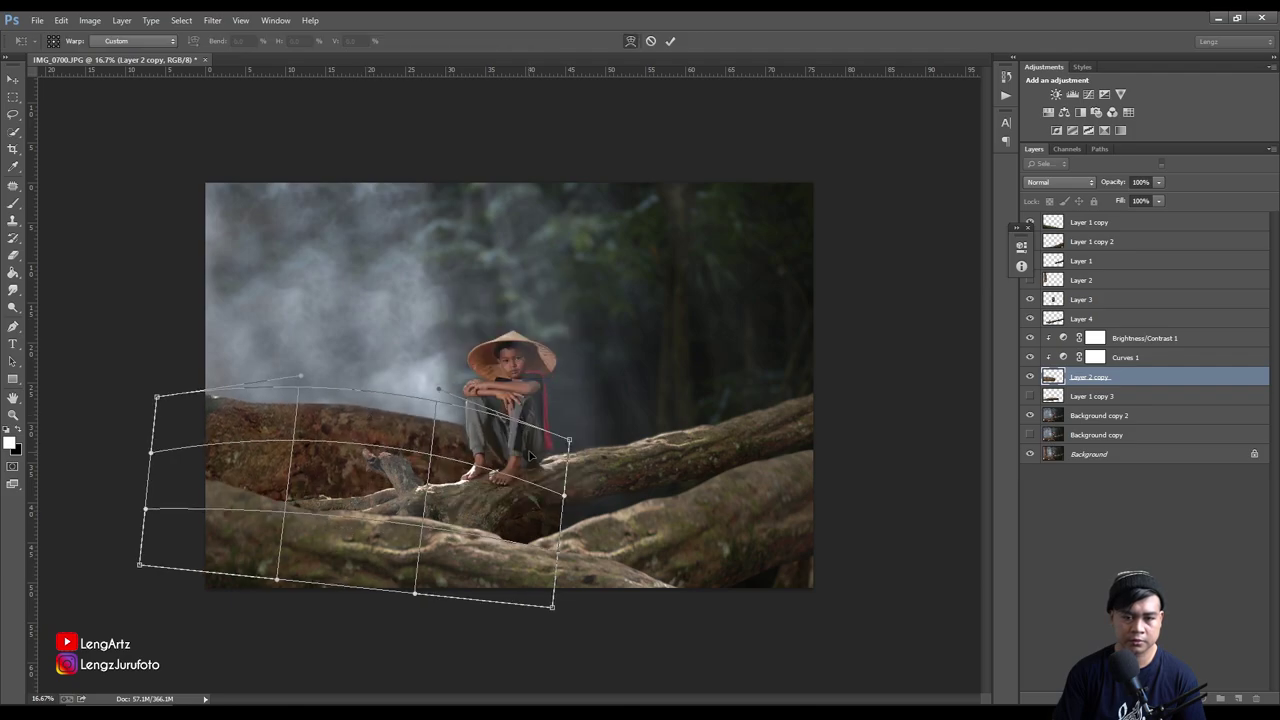
{"action": "left_click_drag", "start_coordinate": [528, 451], "coordinate": [569, 533]}
{"action": "left_click_drag", "start_coordinate": [193, 423], "coordinate": [165, 438]}
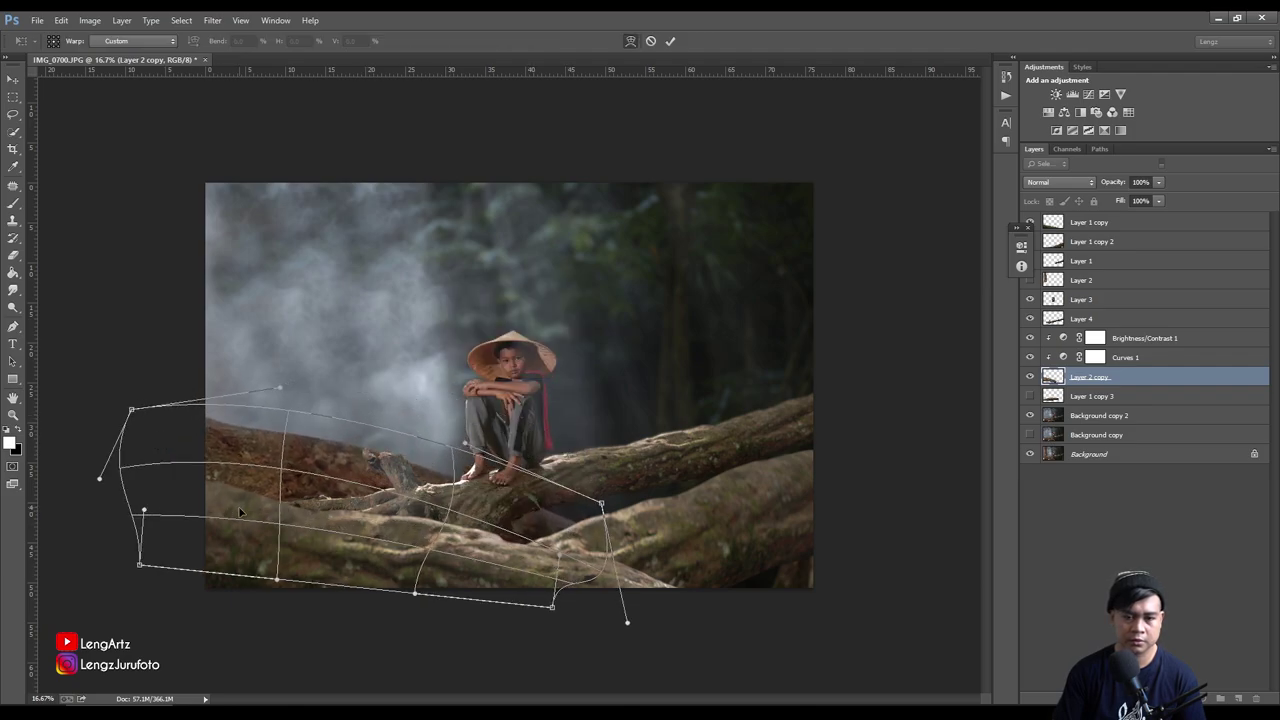
{"action": "left_click_drag", "start_coordinate": [247, 515], "coordinate": [417, 490]}
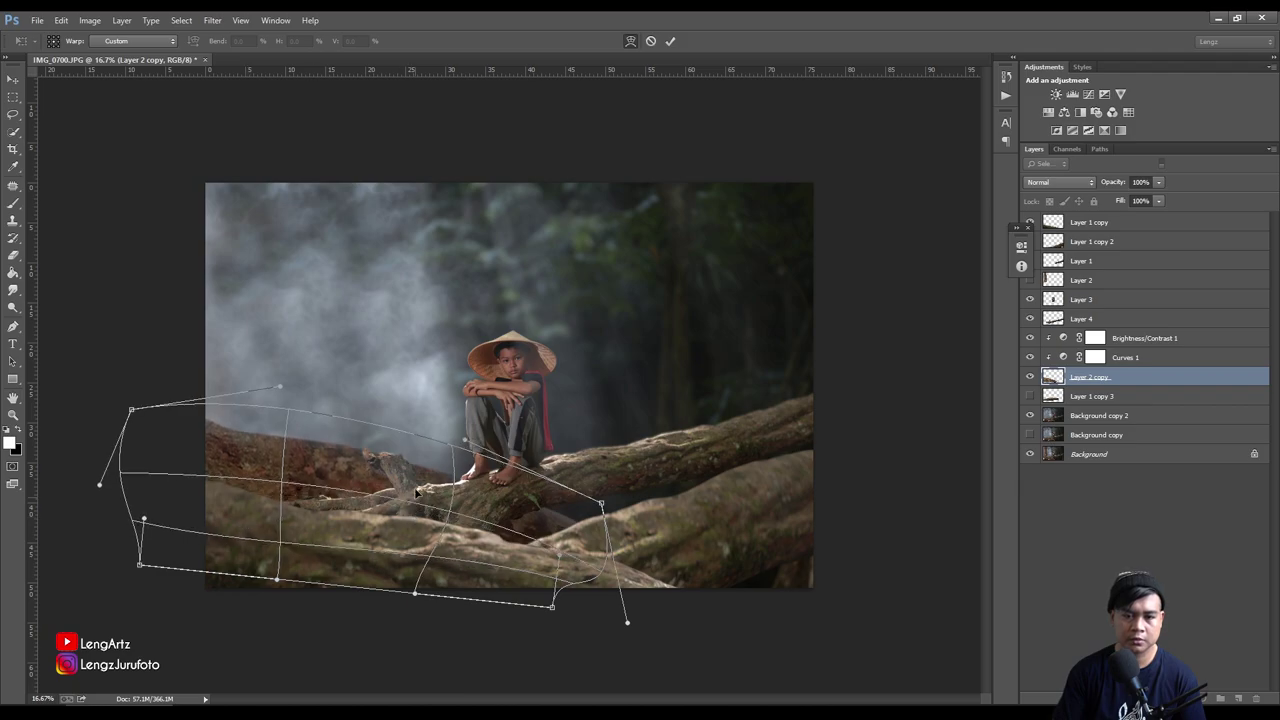
{"action": "mouse_move", "coordinate": [173, 427]}
{"action": "left_mouse_down"}
{"action": "mouse_move", "coordinate": [205, 472]}
{"action": "mouse_move", "coordinate": [335, 493]}
{"action": "mouse_move", "coordinate": [395, 481]}
{"action": "left_mouse_up"}
{"action": "left_click_drag", "start_coordinate": [534, 519], "coordinate": [578, 517]}
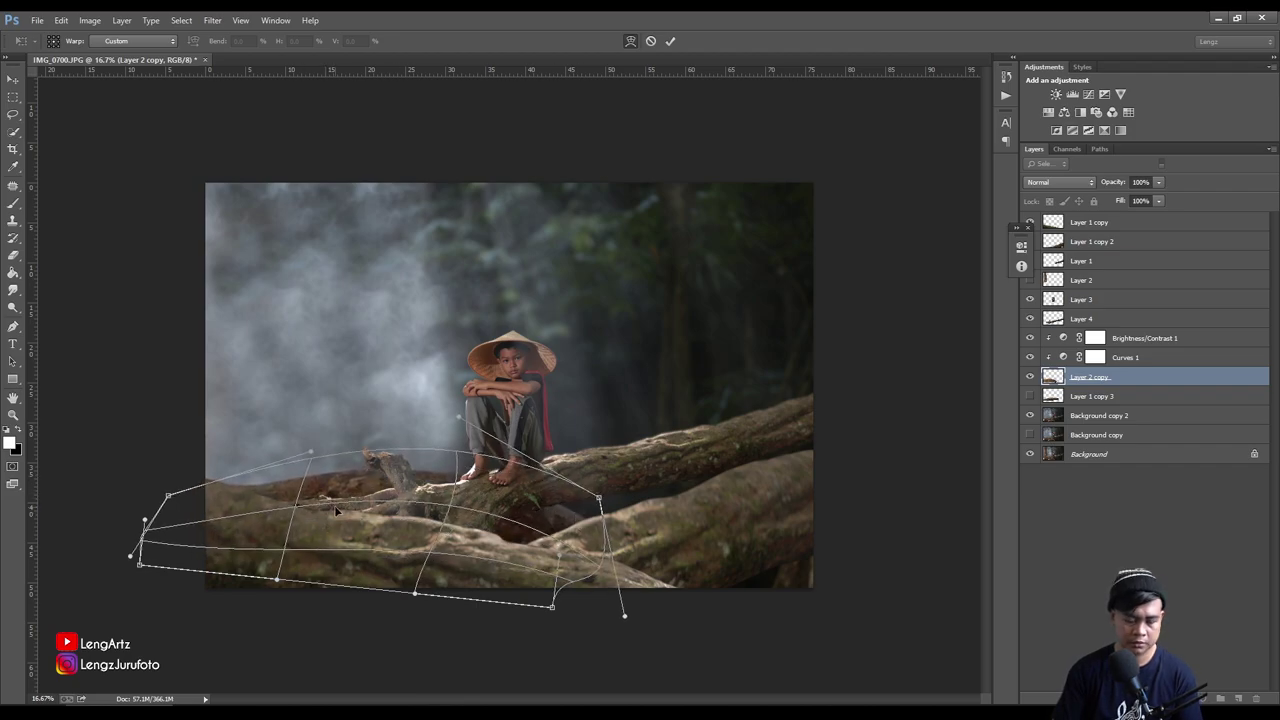
{"action": "key", "text": "Return"}
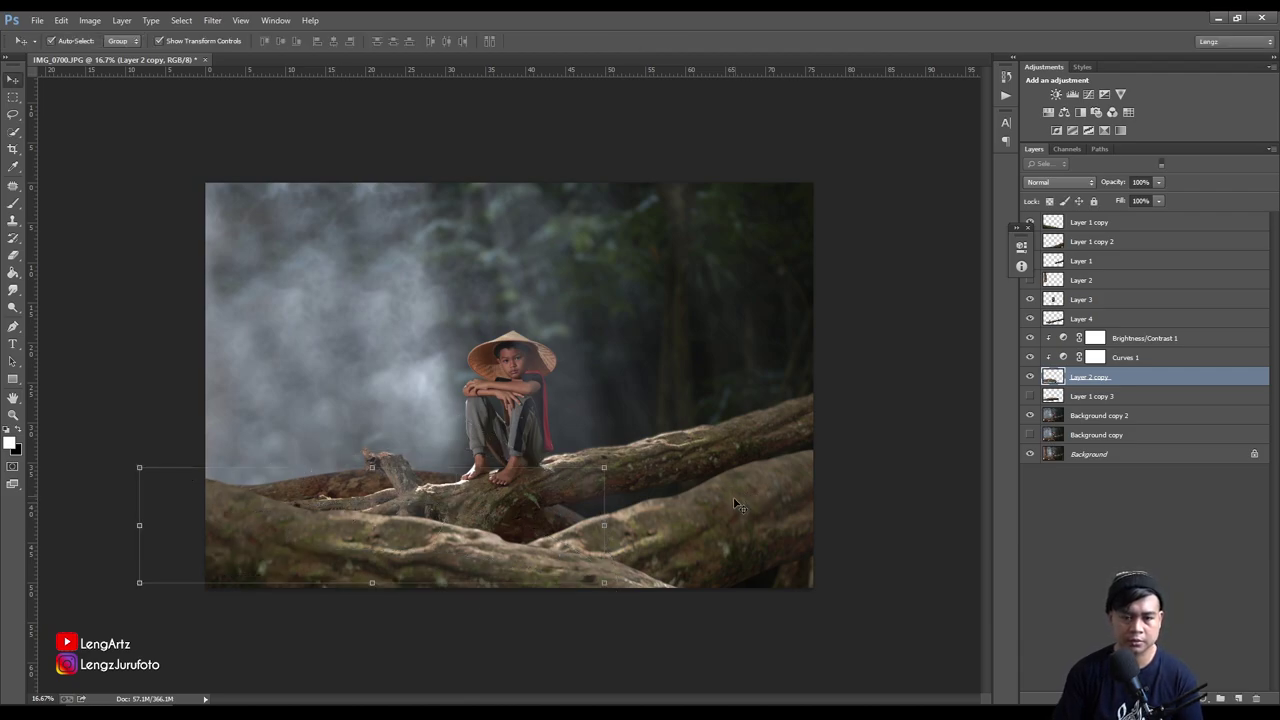
Warp Layer 4's upper-right logs to bend across the foreground, and apply it
{"action": "left_click", "coordinate": [1029, 534]}
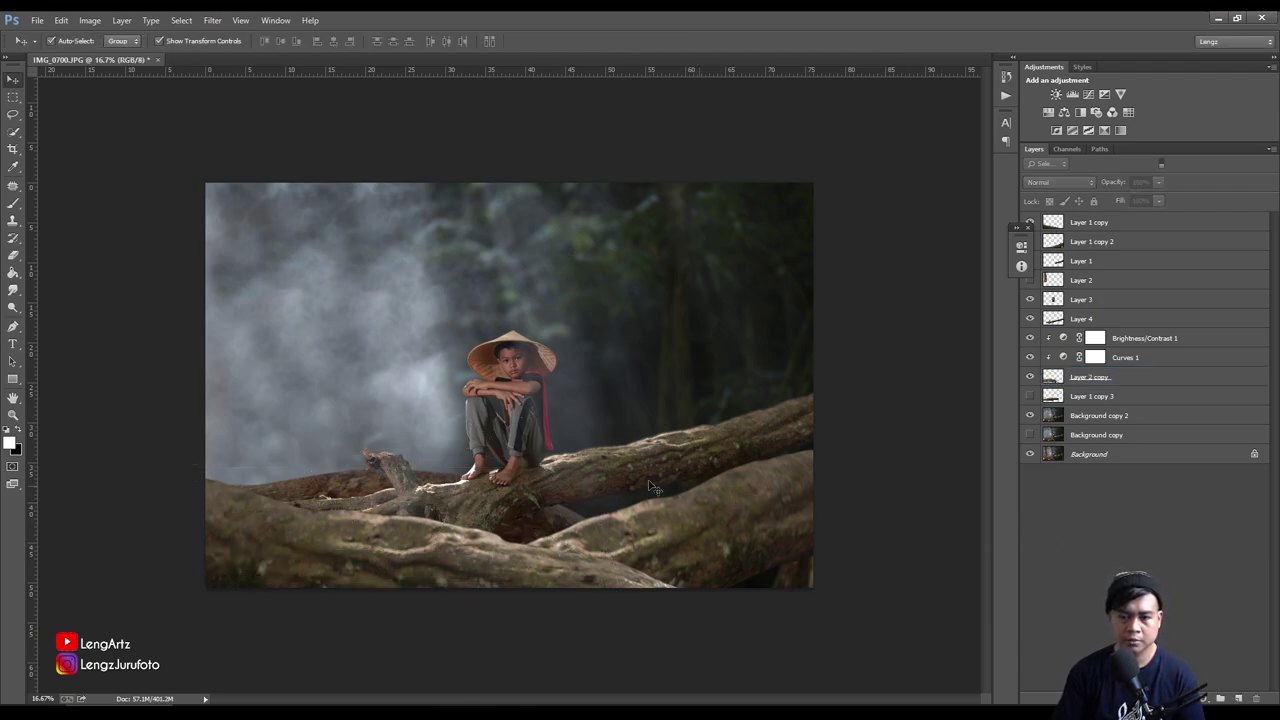
{"action": "left_click", "coordinate": [702, 455]}
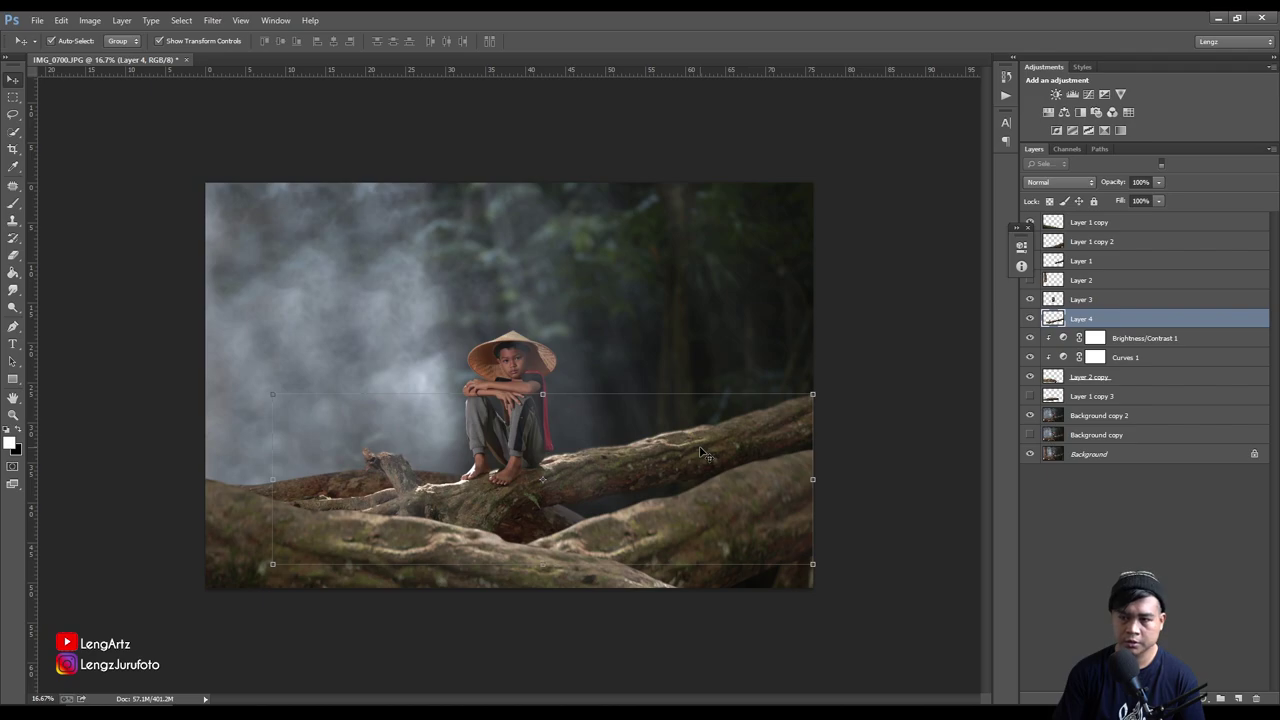
{"action": "key", "text": "ctrl+t"}
{"action": "right_click", "coordinate": [702, 452]}
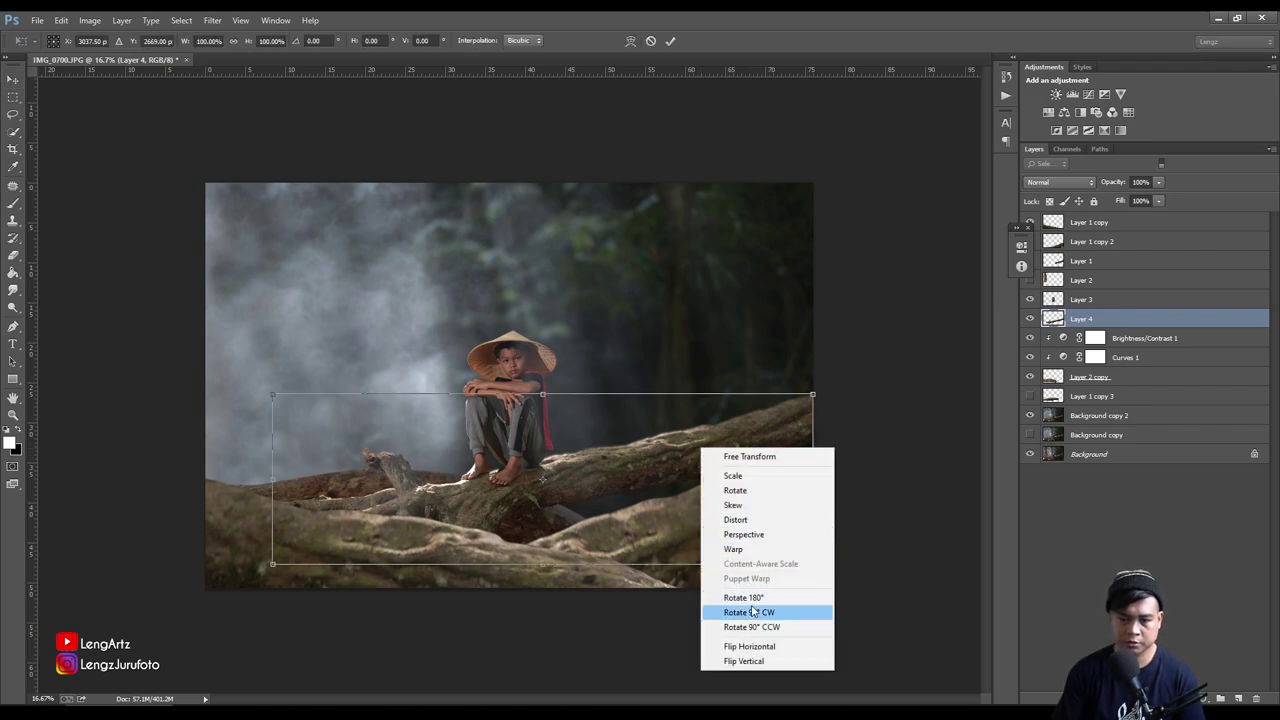
{"action": "left_click", "coordinate": [733, 549]}
{"action": "mouse_move", "coordinate": [809, 421]}
{"action": "left_mouse_down"}
{"action": "mouse_move", "coordinate": [717, 461]}
{"action": "mouse_move", "coordinate": [764, 499]}
{"action": "left_mouse_up"}
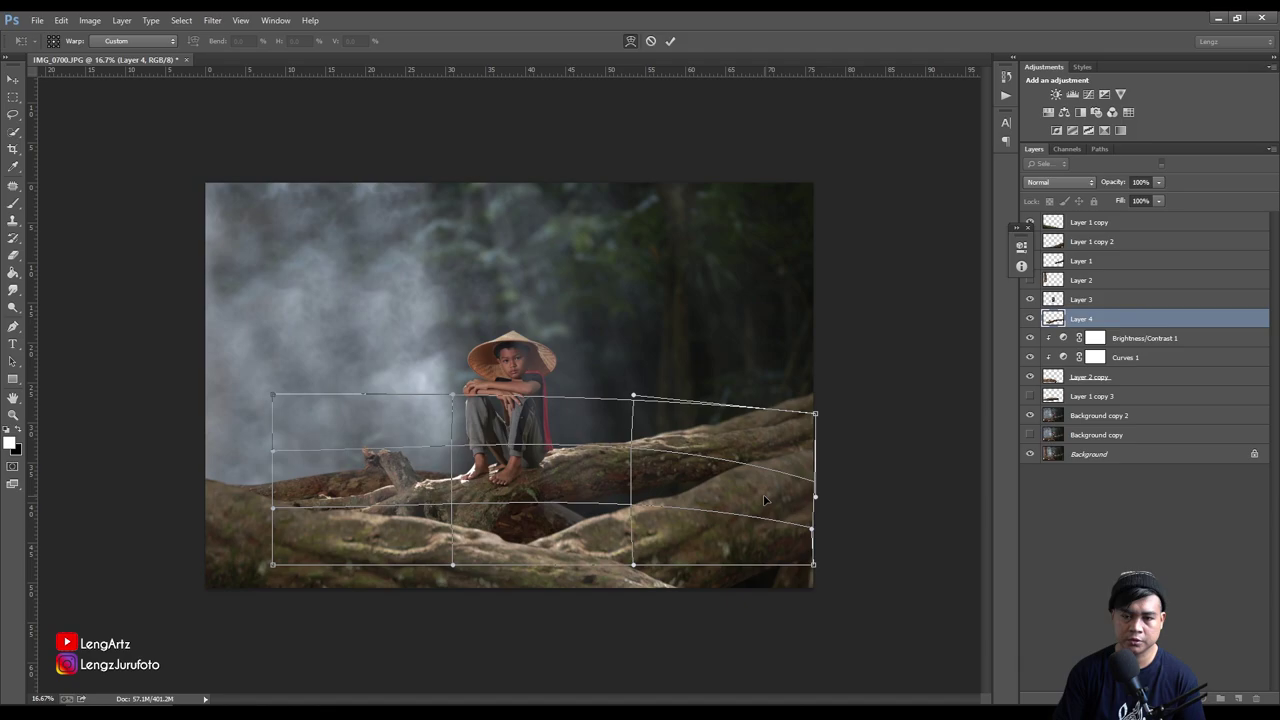
{"action": "mouse_move", "coordinate": [764, 499]}
{"action": "left_mouse_down"}
{"action": "mouse_move", "coordinate": [785, 432]}
{"action": "mouse_move", "coordinate": [789, 498]}
{"action": "left_mouse_up"}
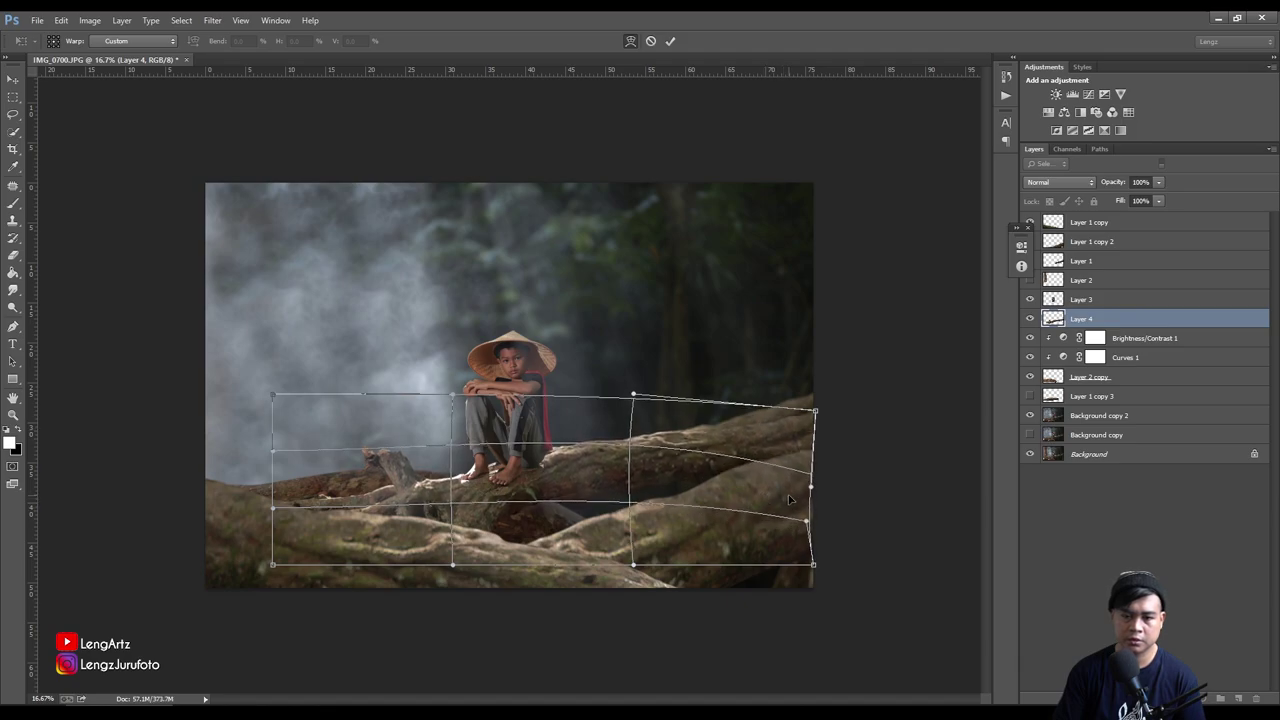
{"action": "key", "text": "Return"}
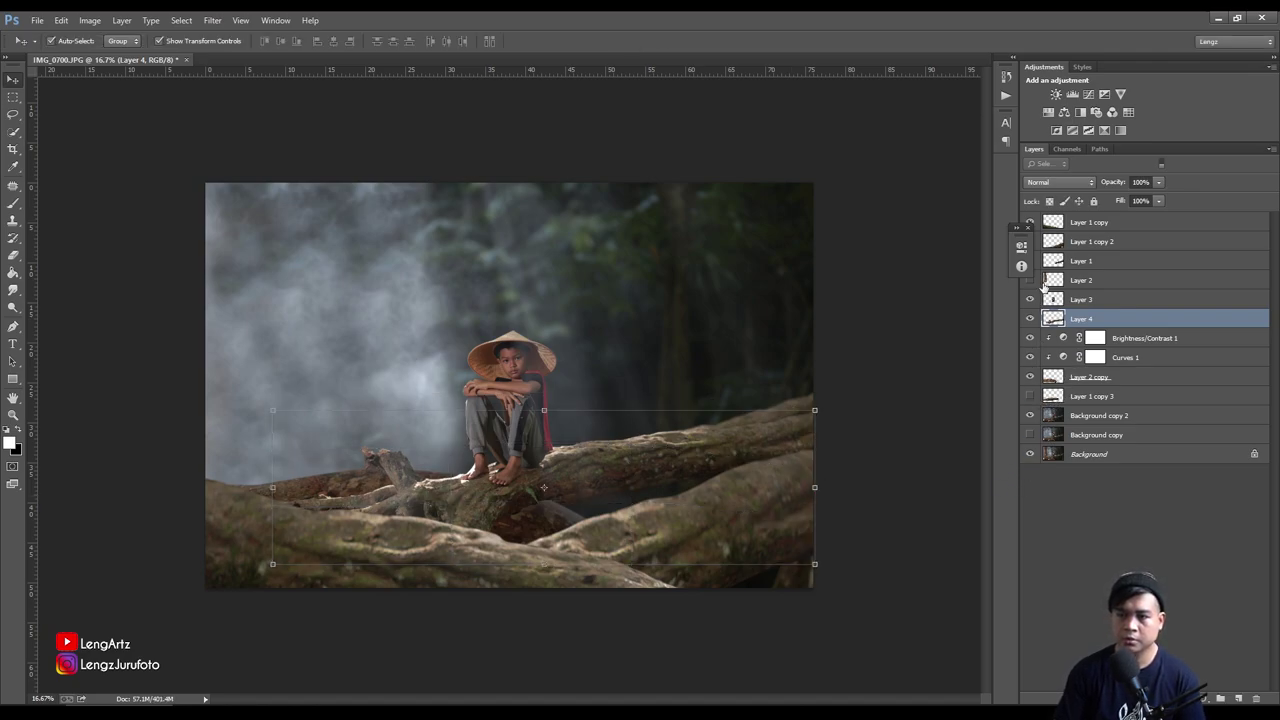
Show Layer 1 copy 2, then select Background copy 2 and compare it toggled on and off
{"action": "left_click", "coordinate": [1030, 241]}
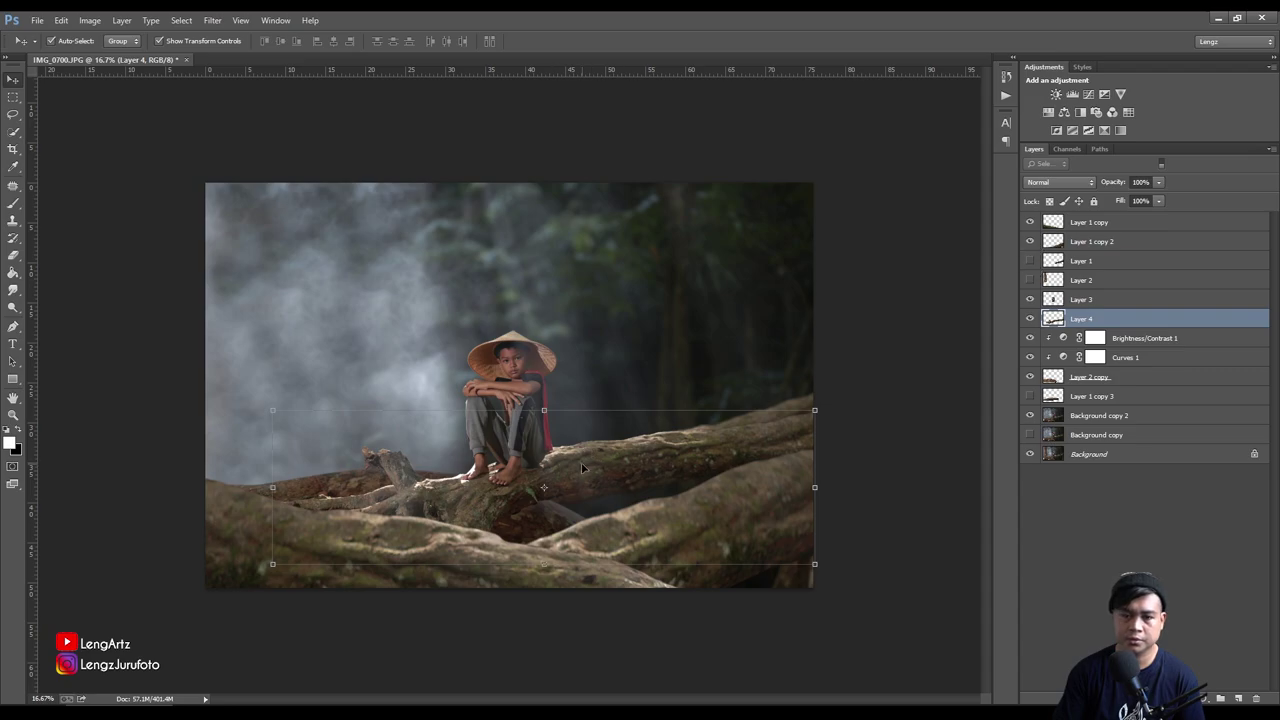
{"action": "left_click", "coordinate": [809, 405]}
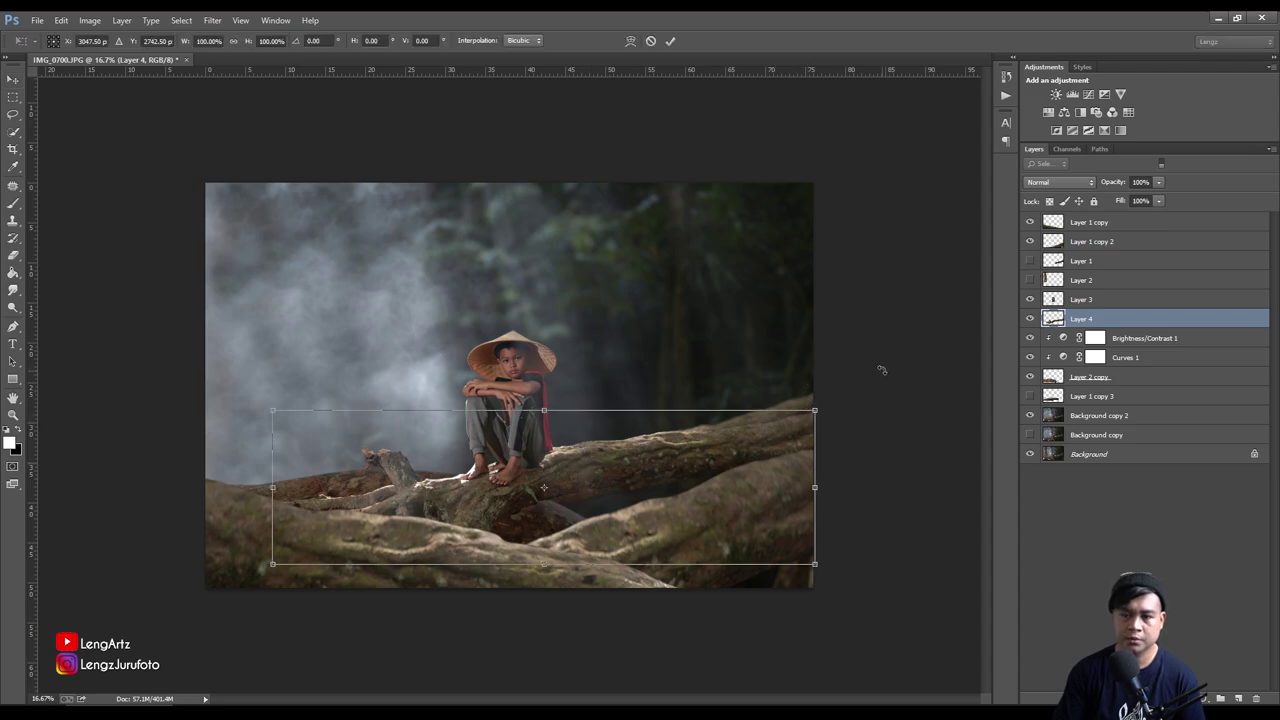
{"action": "key", "text": "Return"}
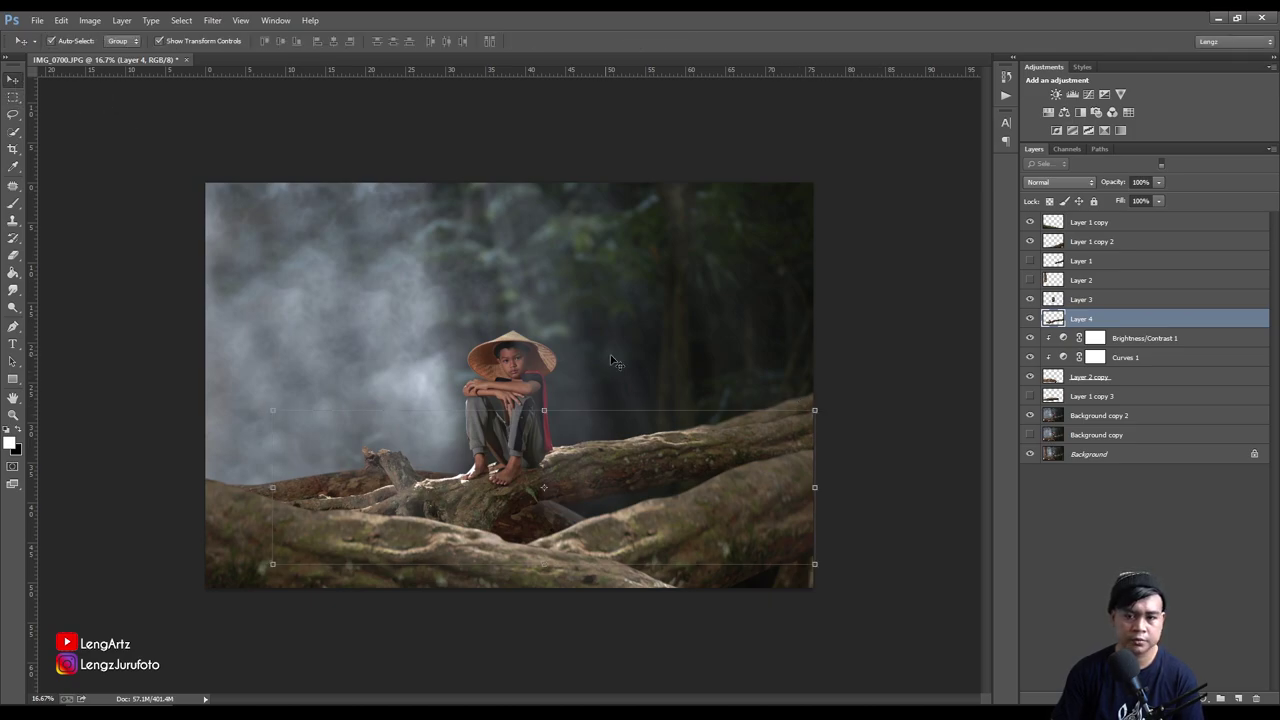
{"action": "left_click", "coordinate": [797, 435]}
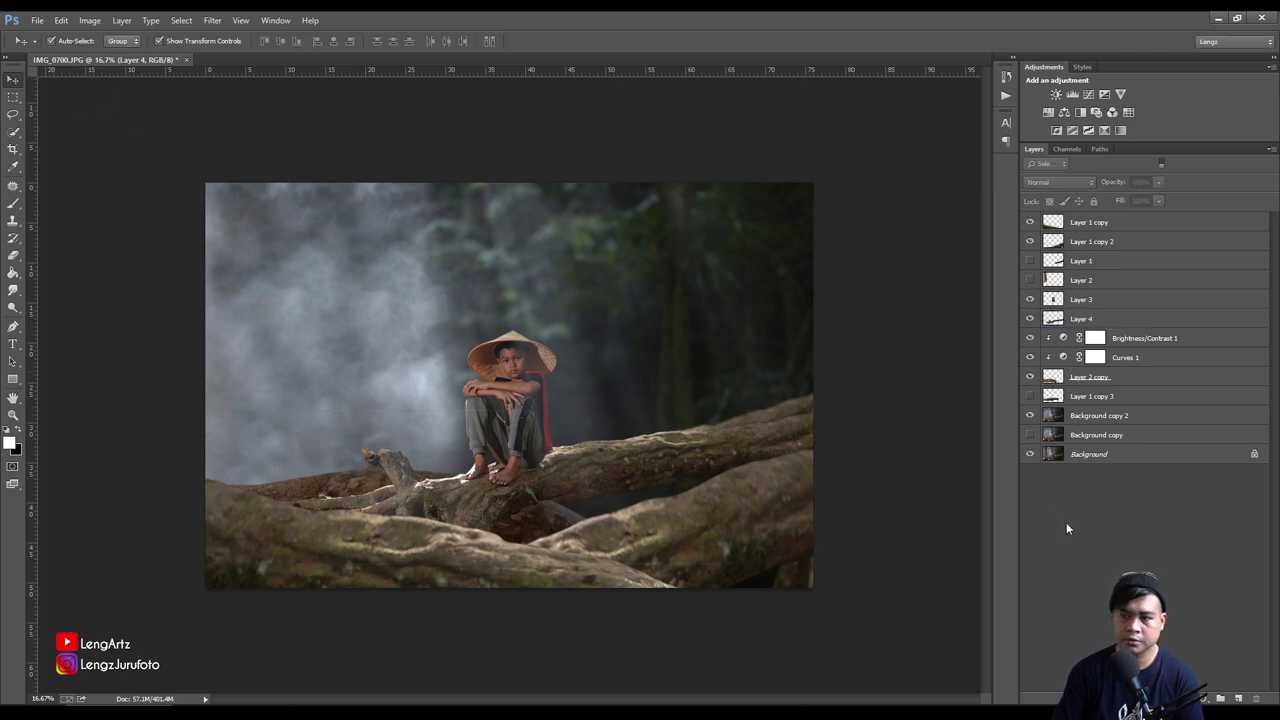
{"action": "left_click", "coordinate": [765, 423]}
{"action": "left_click", "coordinate": [1031, 415]}
{"action": "left_click", "coordinate": [1030, 416]}
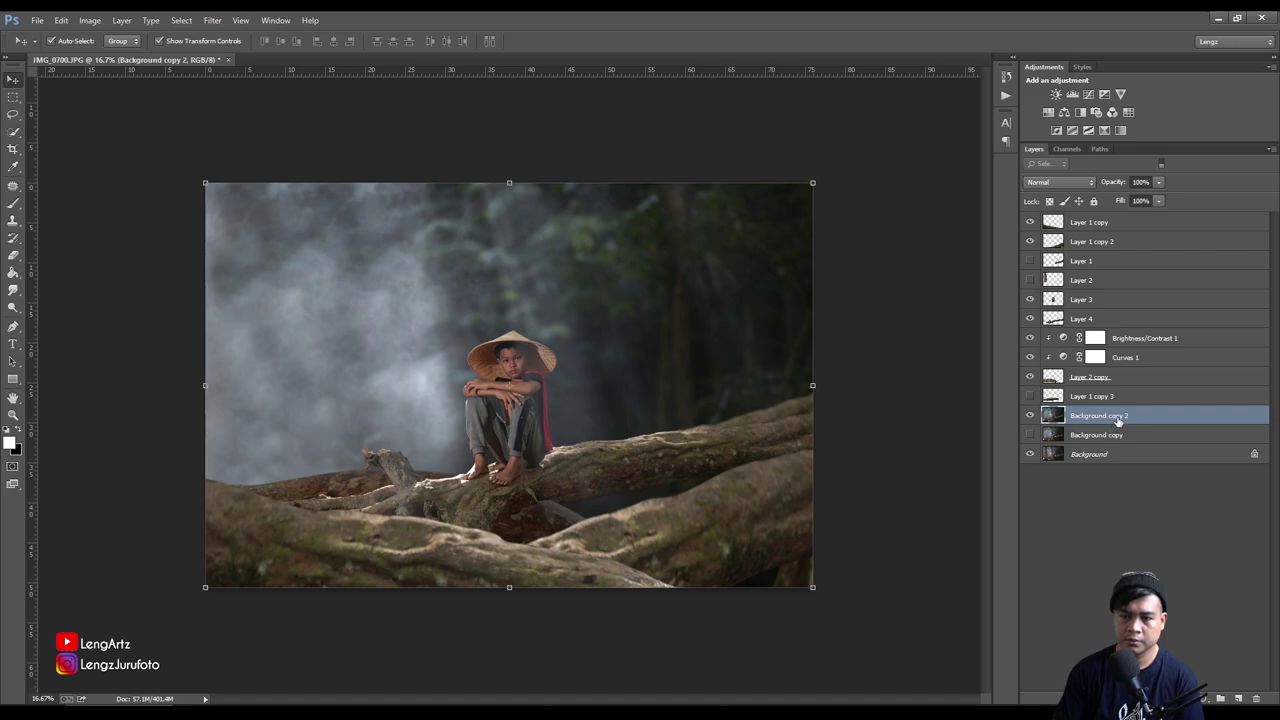
Warp Background copy 2 so its right-side logs bend slightly downward, apply, then hide it to compare
{"action": "key", "text": "ctrl+t"}
{"action": "right_click", "coordinate": [723, 314]}
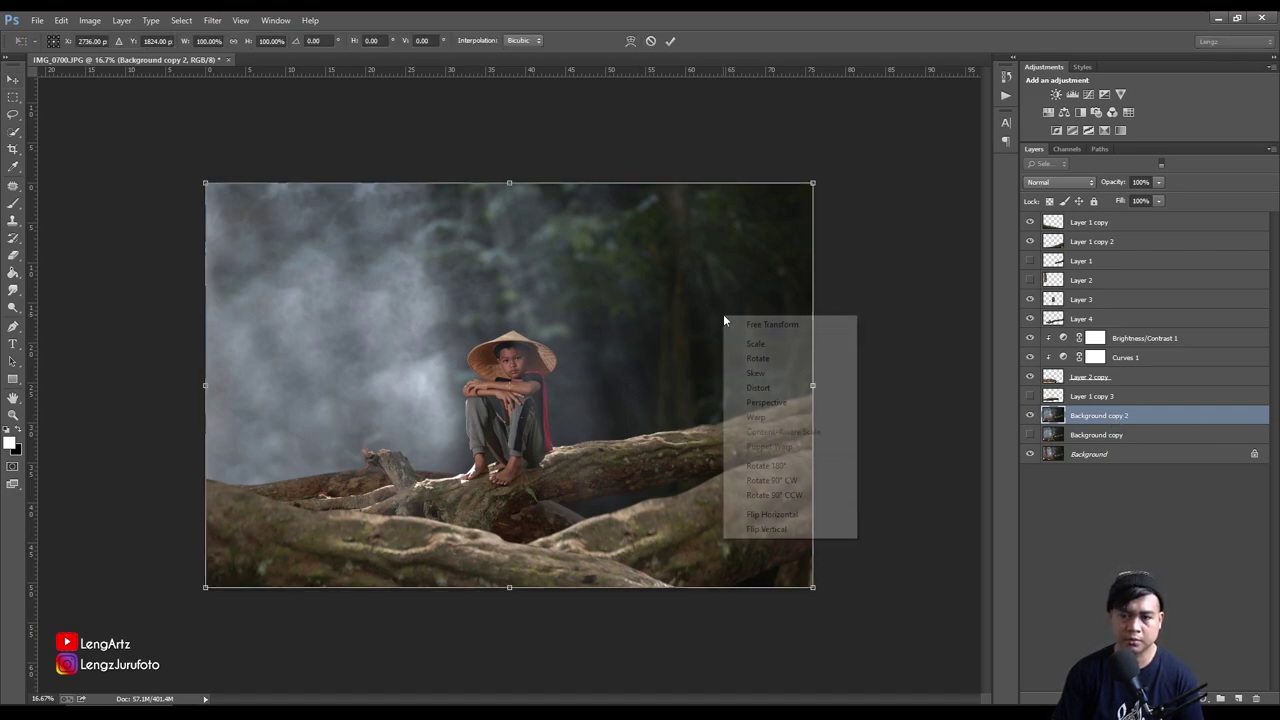
{"action": "left_click", "coordinate": [777, 417]}
{"action": "left_click_drag", "start_coordinate": [787, 412], "coordinate": [786, 425]}
{"action": "left_click_drag", "start_coordinate": [634, 514], "coordinate": [629, 510]}
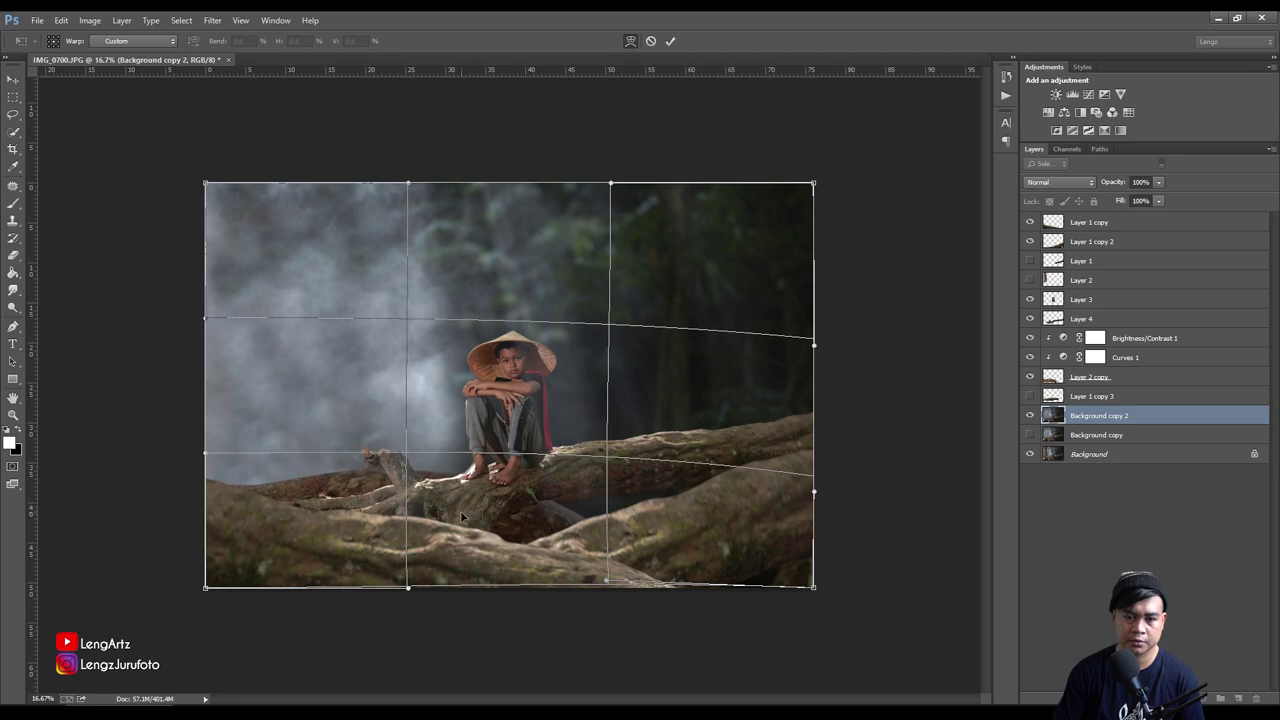
{"action": "left_click_drag", "start_coordinate": [461, 516], "coordinate": [464, 516]}
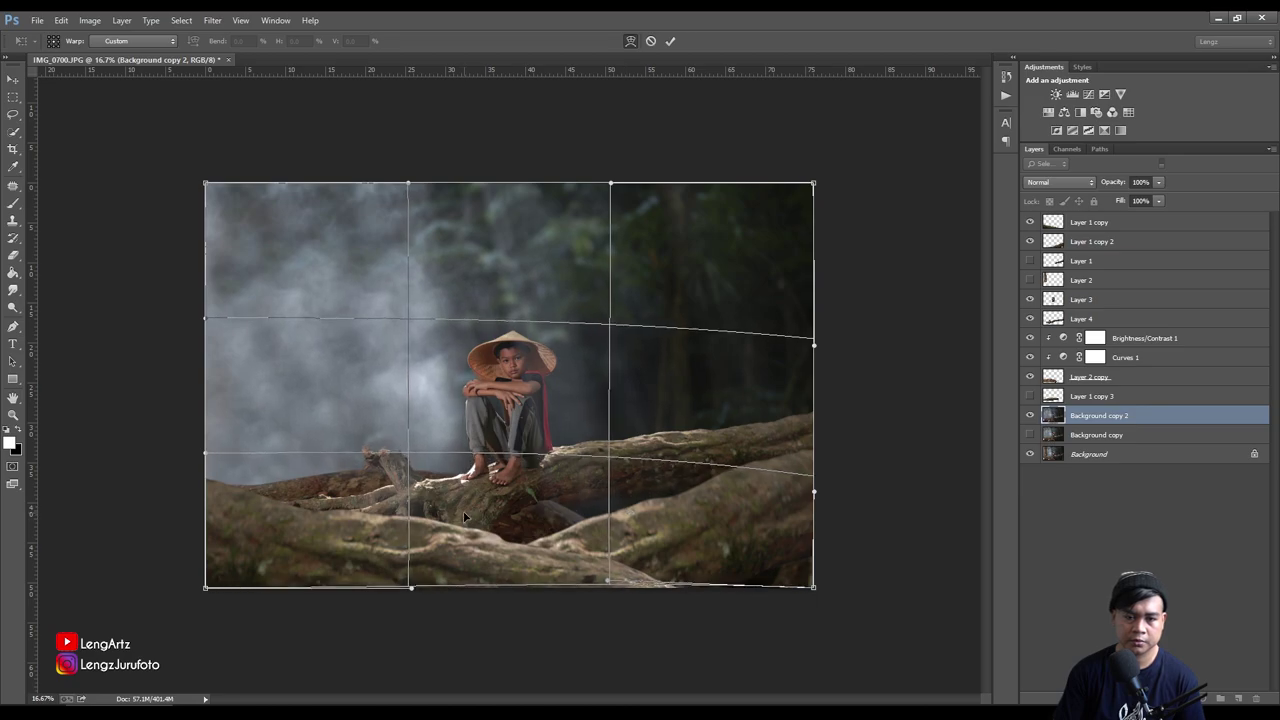
{"action": "left_click_drag", "start_coordinate": [463, 516], "coordinate": [466, 516]}
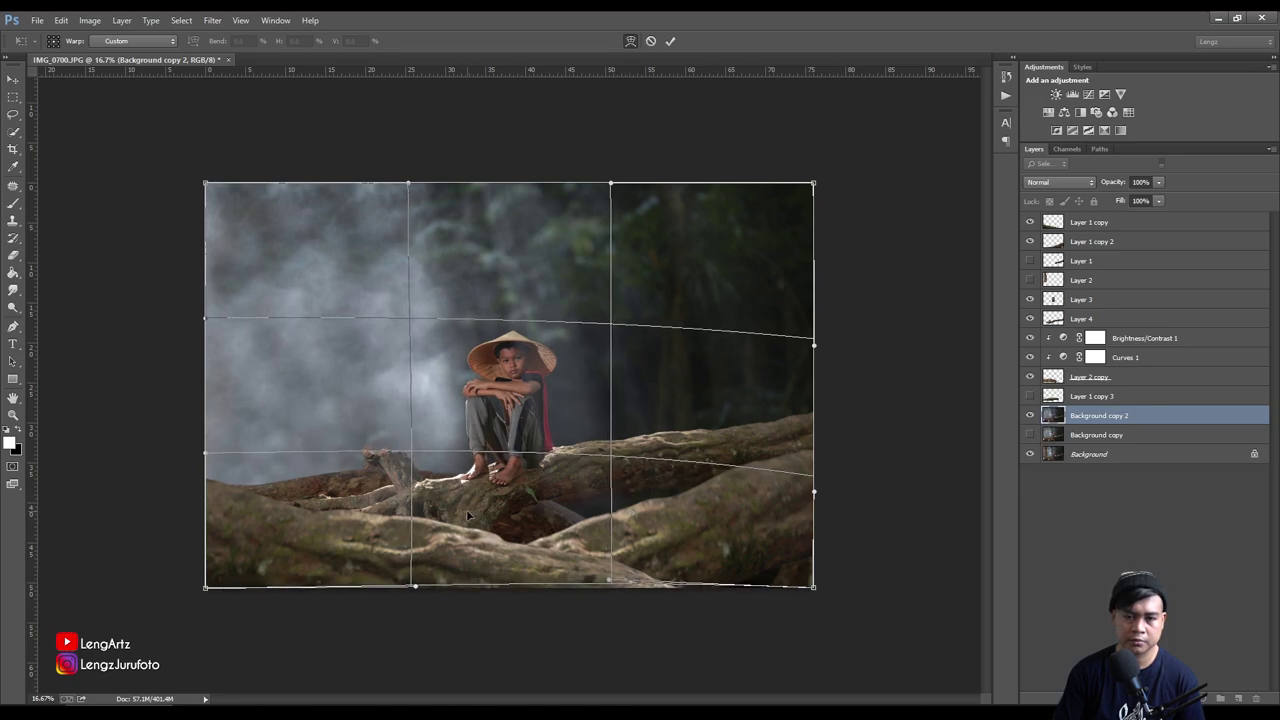
{"action": "key", "text": "Return"}
{"action": "left_click", "coordinate": [1029, 416]}
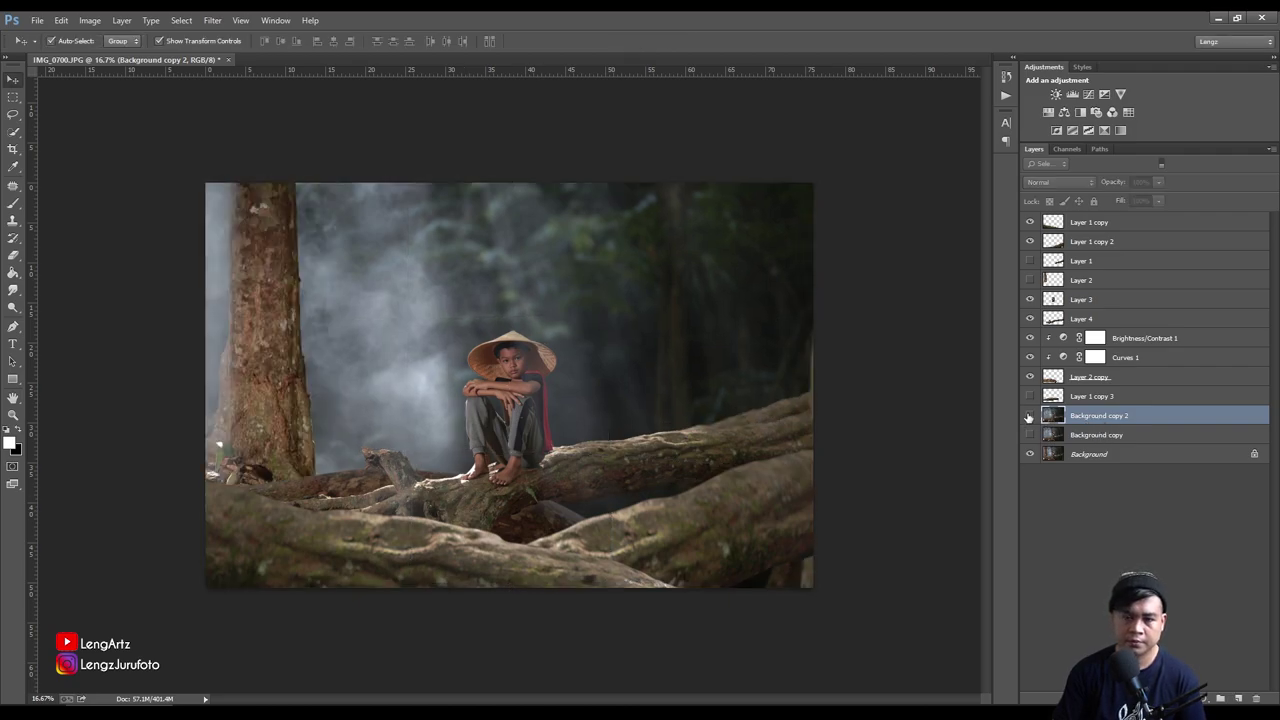
Clone Stamp at size 600 over the log's top edge, the gap between logs and the right-border edge
{"action": "left_click", "coordinate": [1029, 416]}
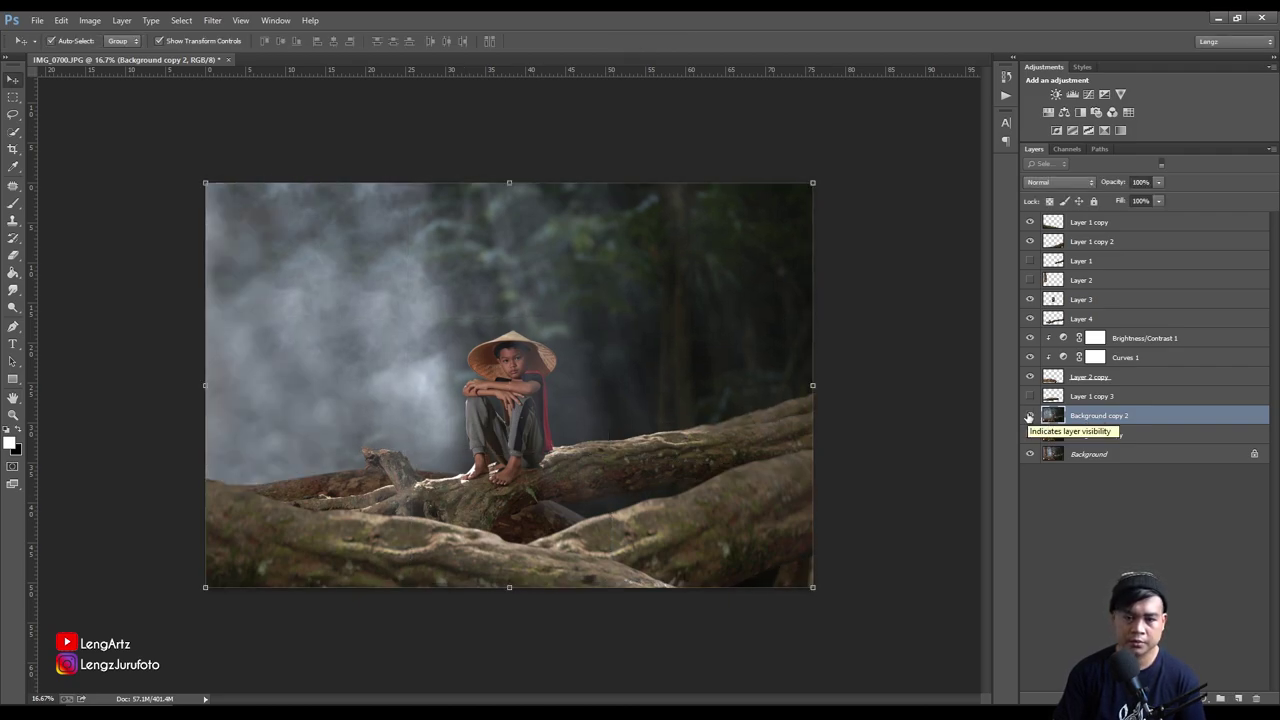
{"action": "left_click", "coordinate": [1064, 477]}
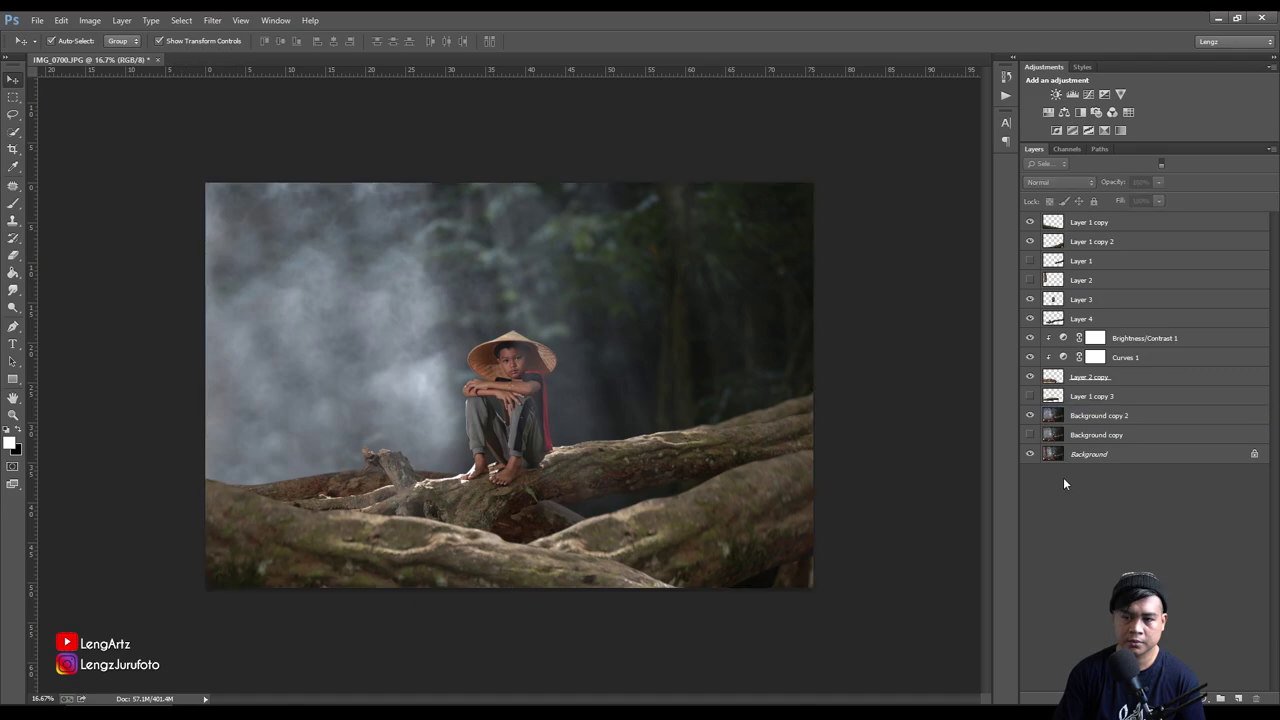
{"action": "left_click", "coordinate": [1080, 418]}
{"action": "left_click", "coordinate": [14, 221]}
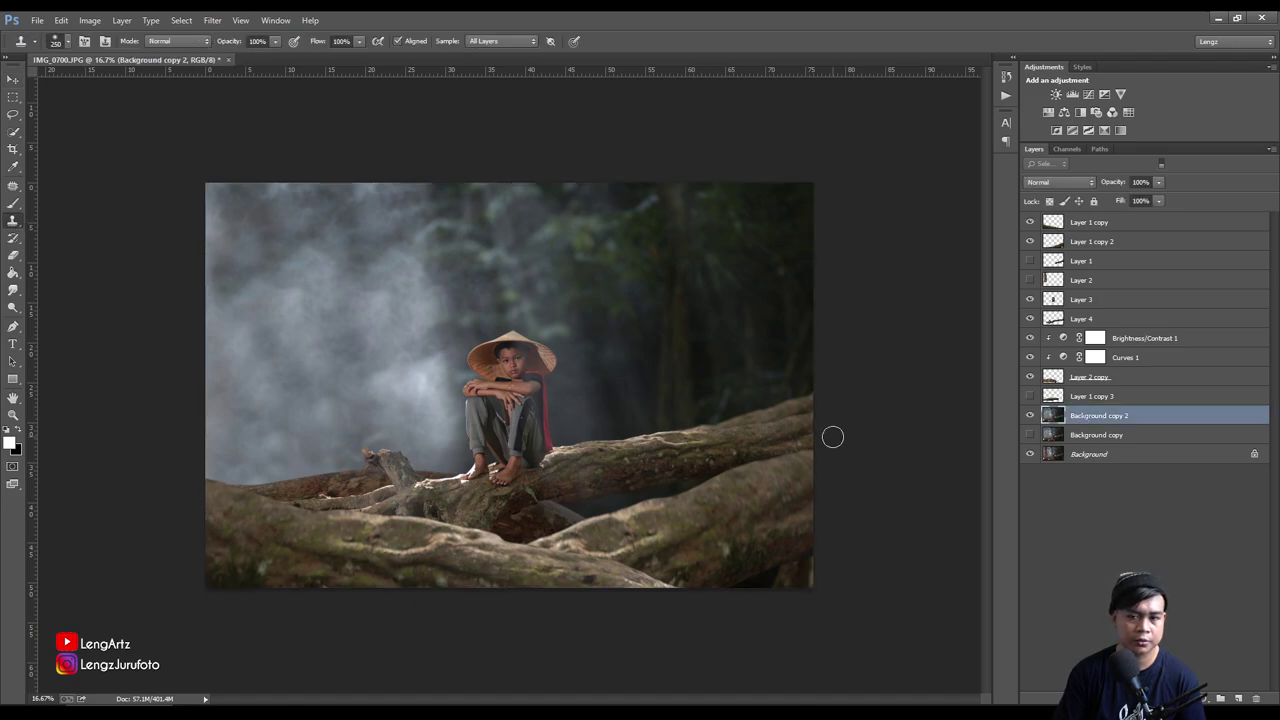
{"action": "key", "text": "bracketright"}
{"action": "key", "text": "bracketright"}
{"action": "key", "text": "bracketright"}
{"action": "key", "text": "bracketright"}
{"action": "key", "text": "bracketright"}
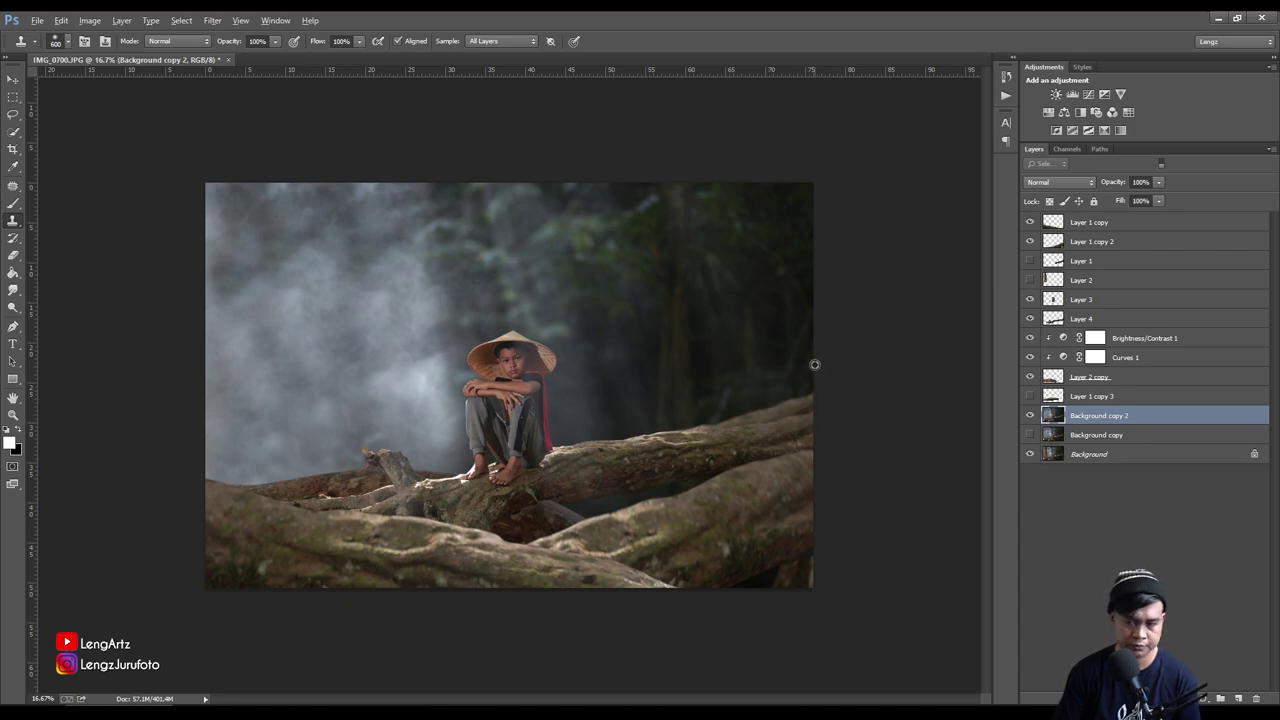
{"action": "left_click", "coordinate": [812, 330], "text": "alt"}
{"action": "left_click_drag", "start_coordinate": [811, 398], "coordinate": [680, 418]}
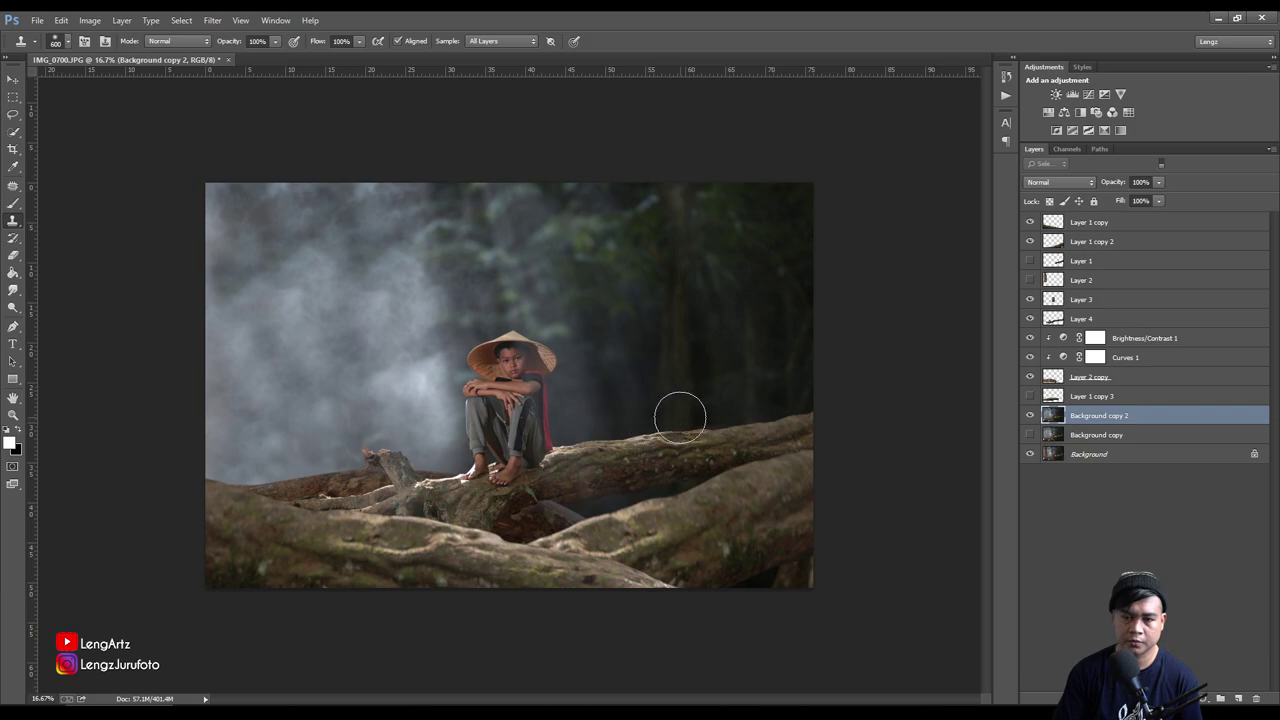
{"action": "left_click_drag", "start_coordinate": [658, 480], "coordinate": [571, 491]}
{"action": "left_click_drag", "start_coordinate": [766, 457], "coordinate": [777, 429]}
Clone out the white patch near the boy's heel with a smaller brush, then hide Background copy 2
{"action": "scroll", "coordinate": [777, 436], "scroll_direction": "up", "scroll_amount": 2}
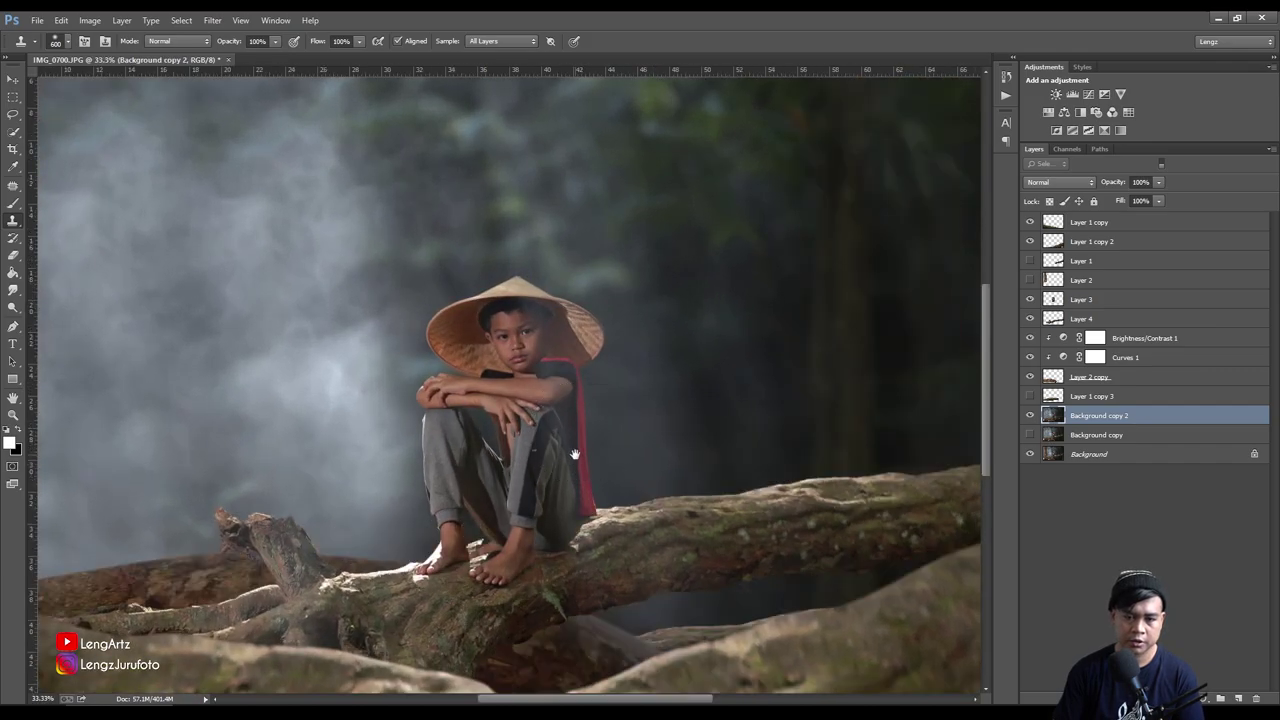
{"action": "scroll", "coordinate": [596, 304], "scroll_direction": "up", "scroll_amount": 2}
{"action": "key", "text": "bracketleft"}
{"action": "key", "text": "bracketleft"}
{"action": "key", "text": "bracketleft"}
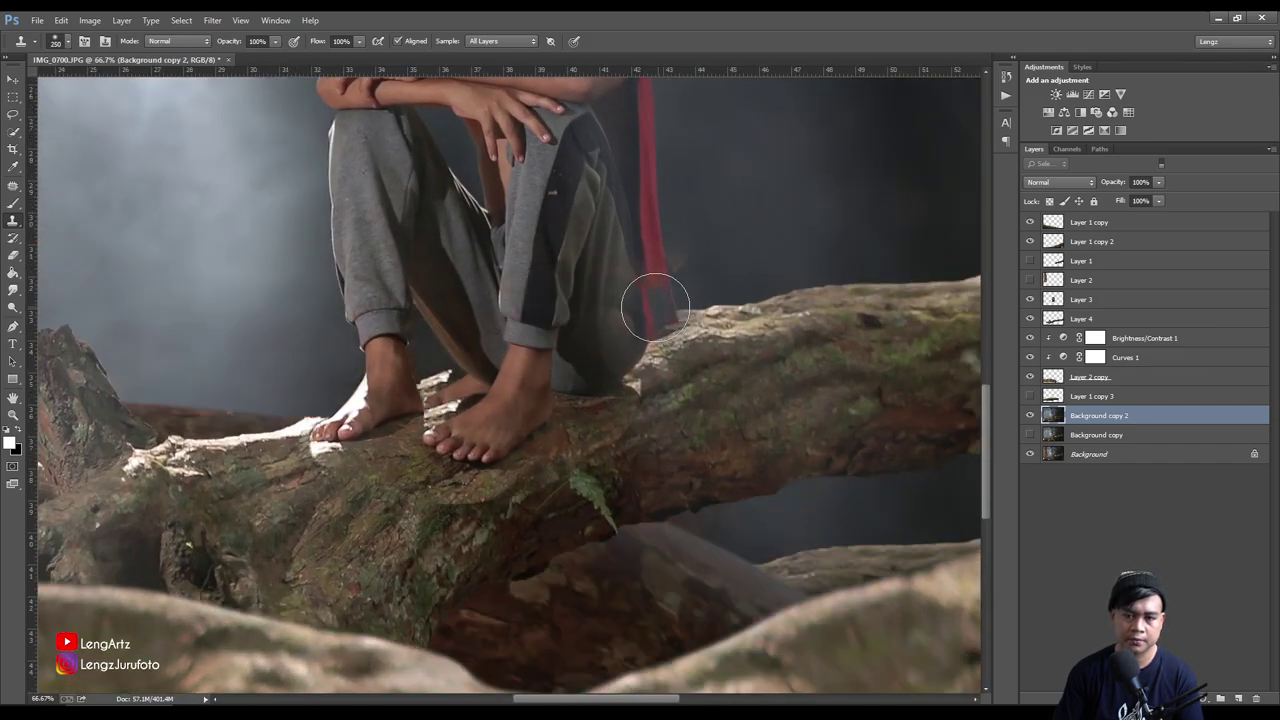
{"action": "left_click", "coordinate": [453, 362]}
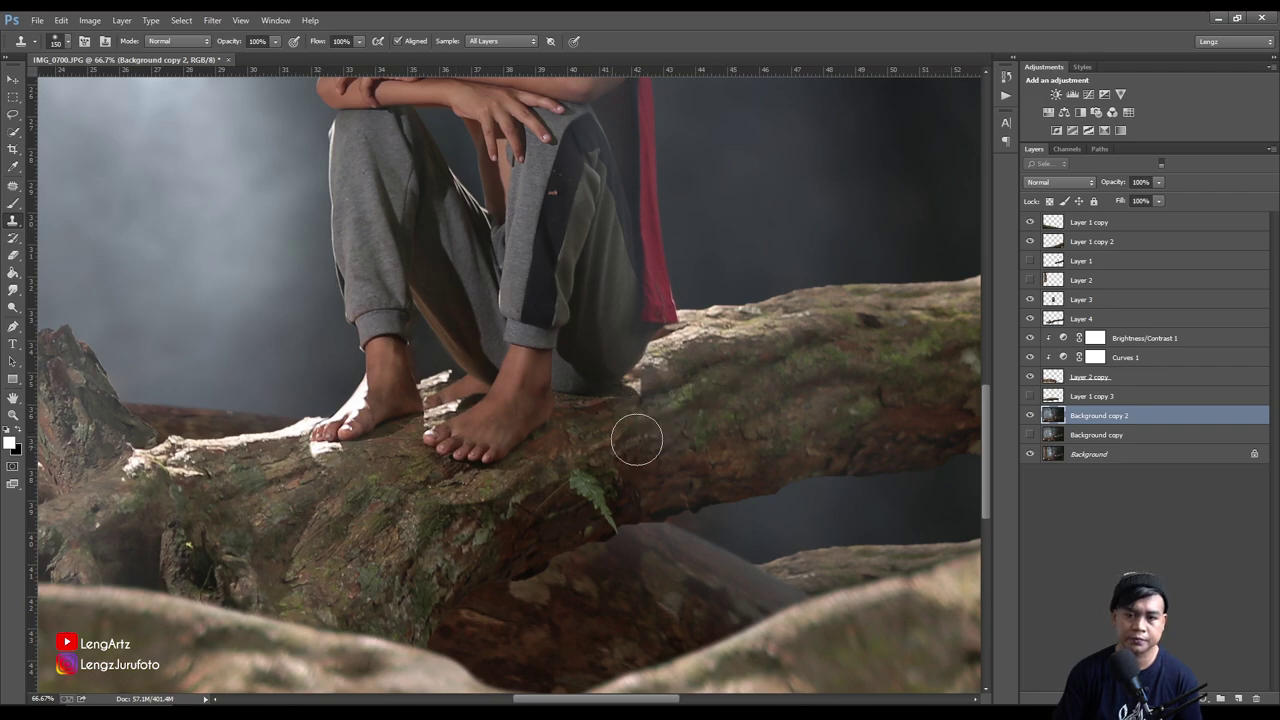
{"action": "left_click", "coordinate": [1027, 415]}
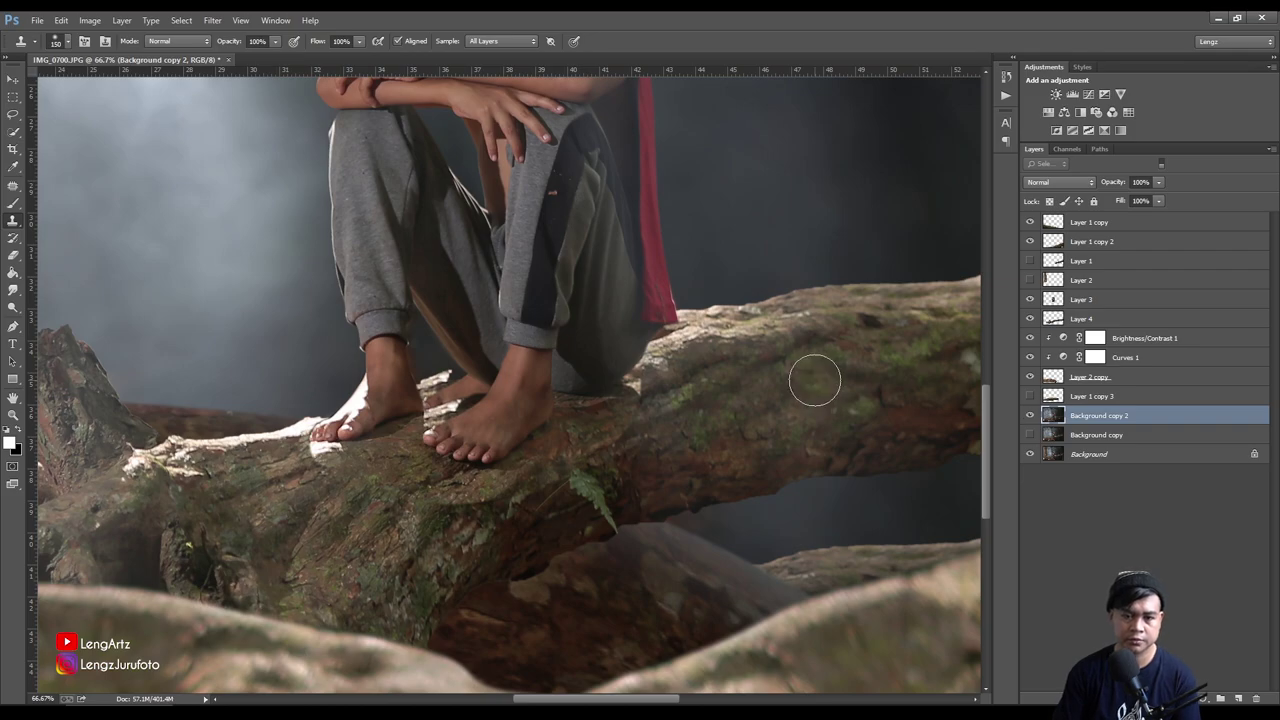
{"action": "key", "text": "ctrl+minus"}
{"action": "key", "text": "ctrl+minus"}
{"action": "key", "text": "ctrl+minus"}
{"action": "key", "text": "ctrl+minus"}
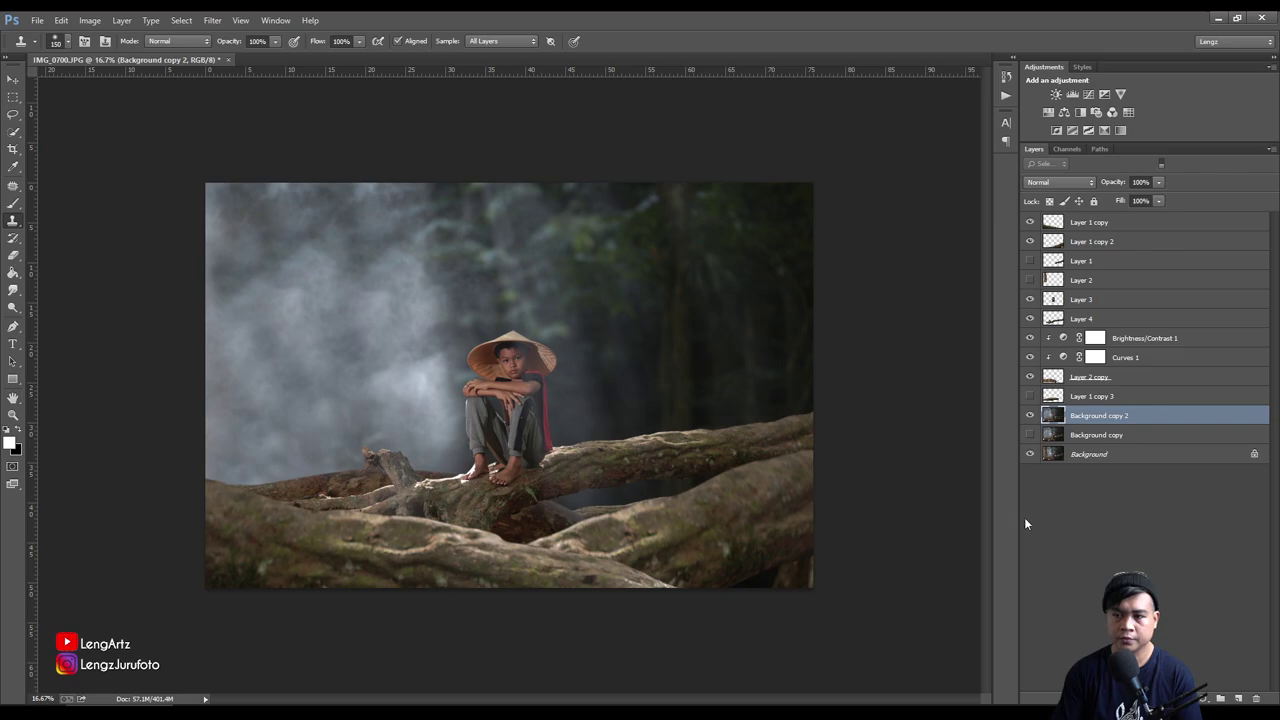
{"action": "left_click", "coordinate": [1030, 415]}
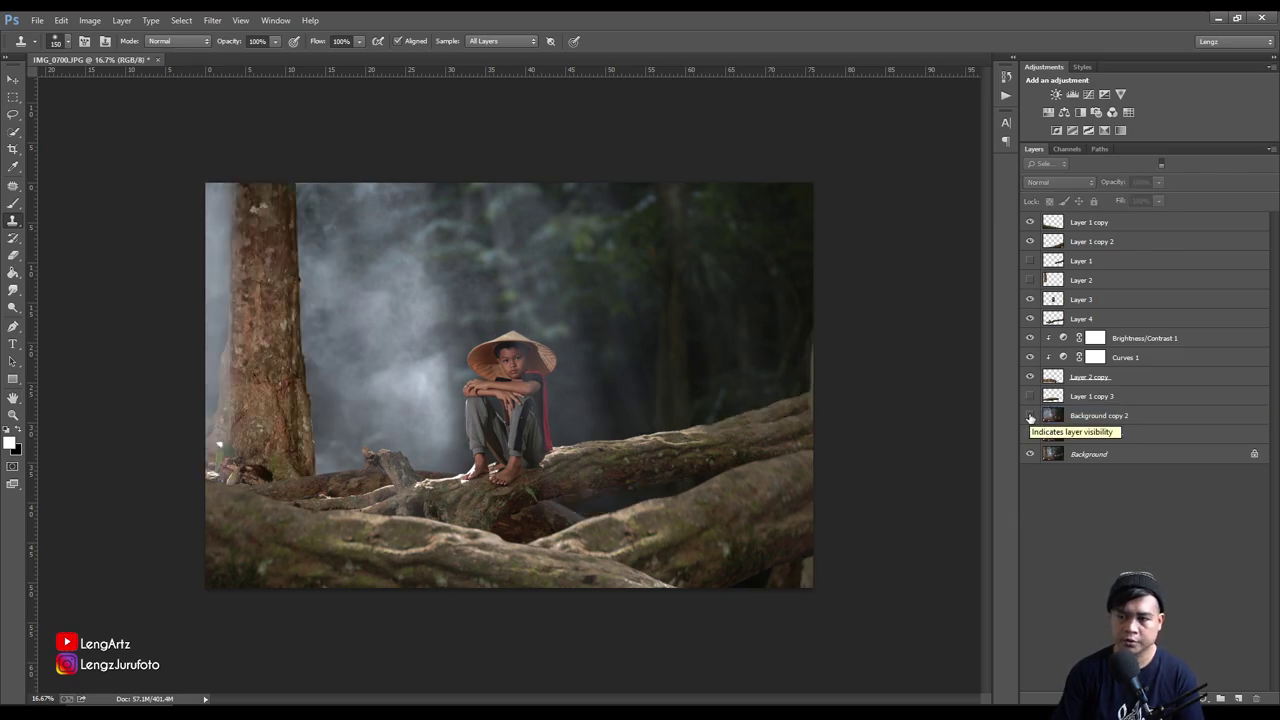
Show the misty Background copy layer and enlarge it to fill the frame behind the boy
{"action": "left_click", "coordinate": [1030, 436]}
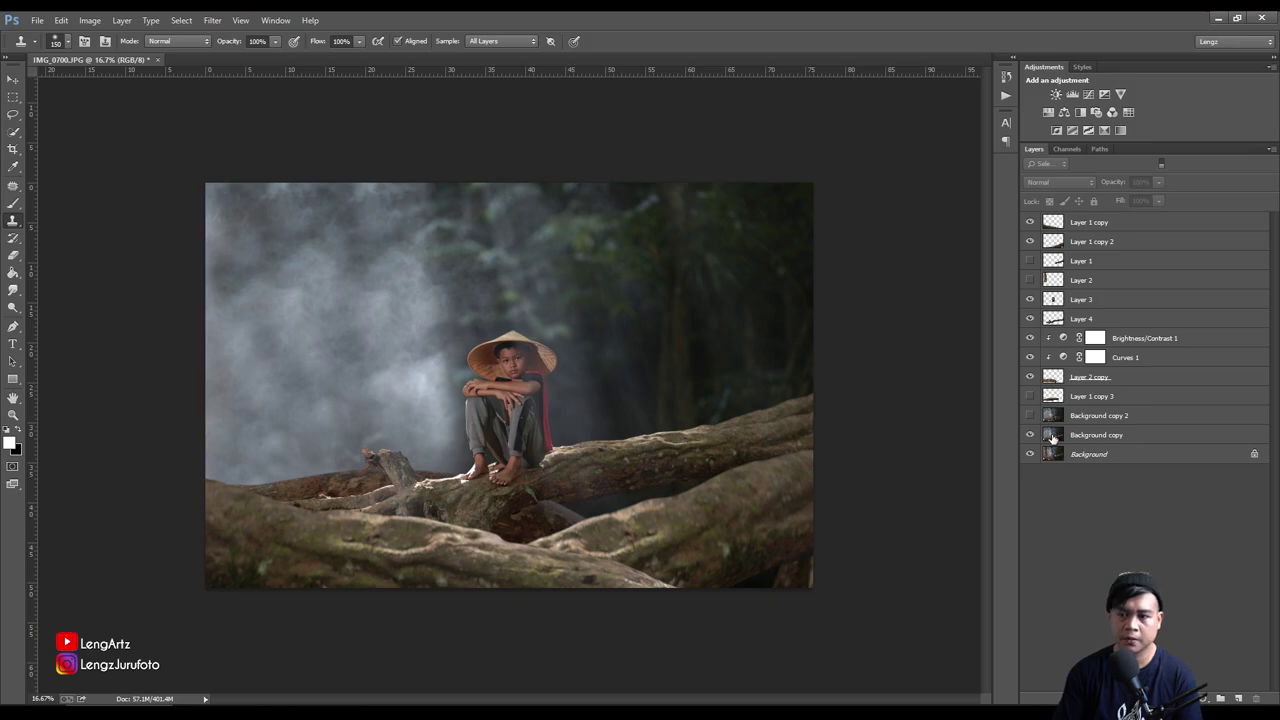
{"action": "left_click", "coordinate": [1081, 436]}
{"action": "key", "text": "ctrl+t"}
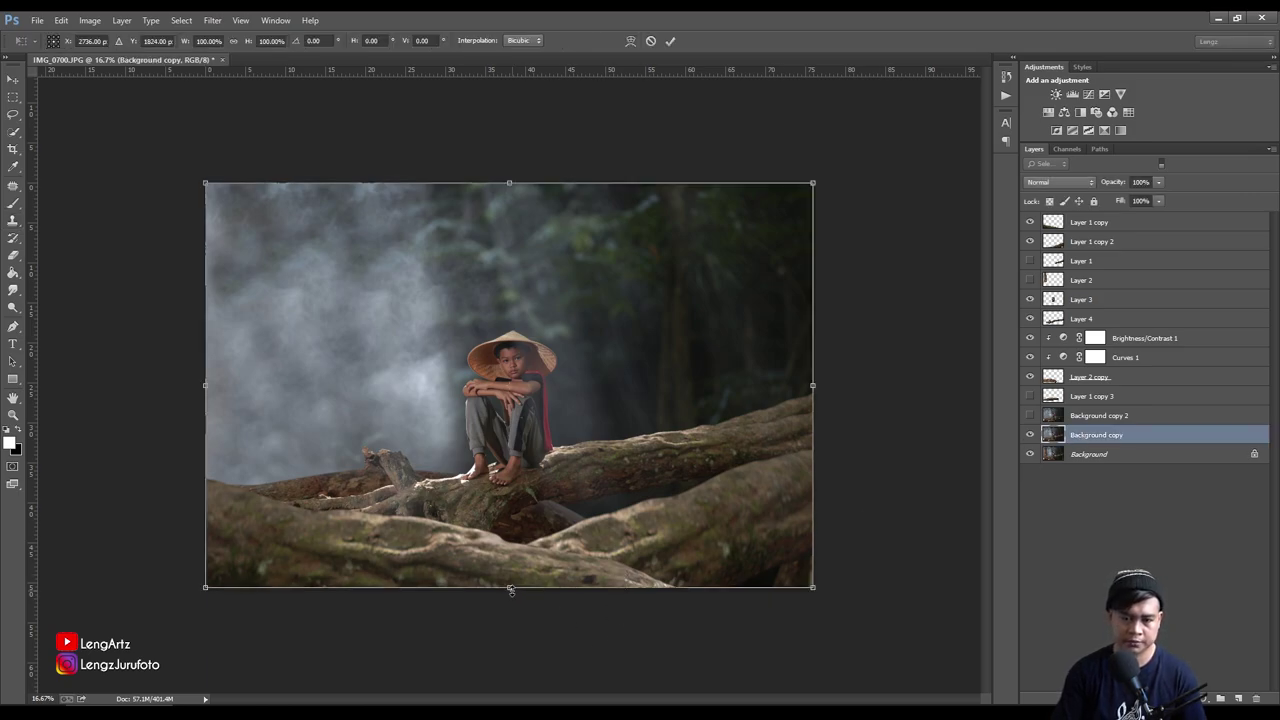
{"action": "left_click_drag", "start_coordinate": [812, 440], "coordinate": [968, 440]}
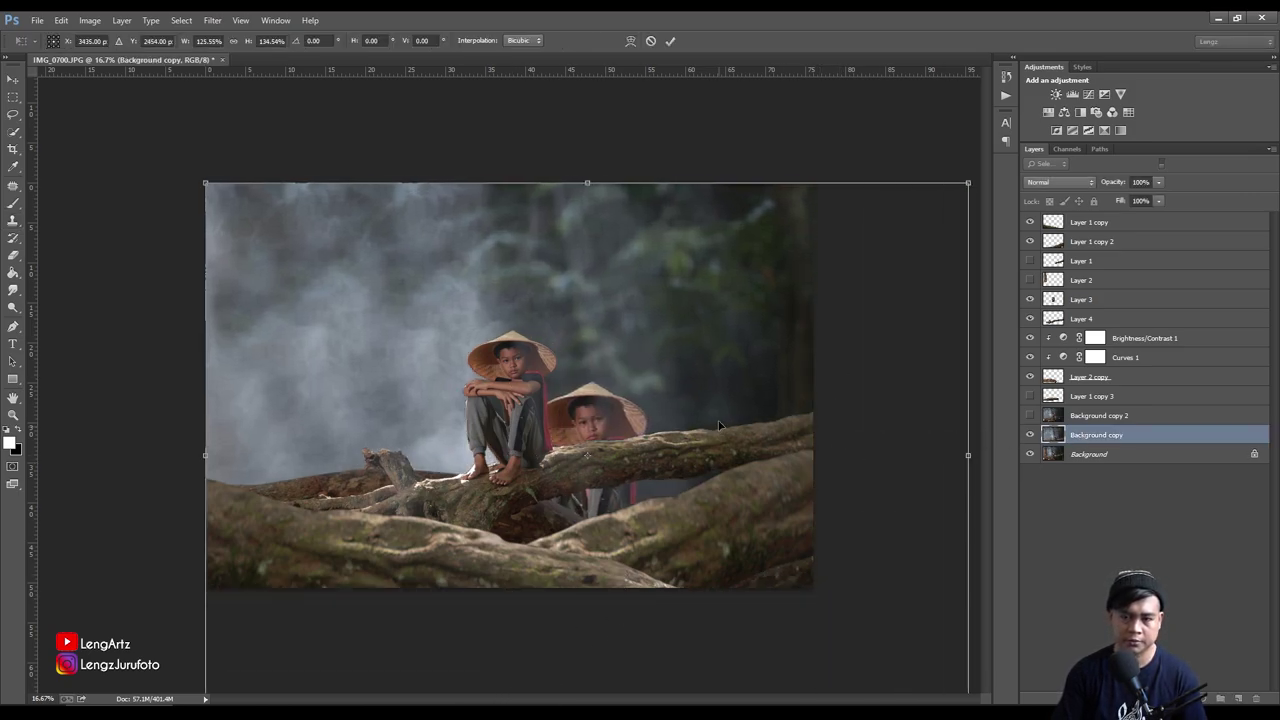
{"action": "left_click_drag", "start_coordinate": [719, 431], "coordinate": [566, 599]}
{"action": "mouse_move", "coordinate": [439, 354]}
{"action": "left_mouse_down"}
{"action": "mouse_move", "coordinate": [616, 321]}
{"action": "mouse_move", "coordinate": [620, 383]}
{"action": "left_mouse_up"}
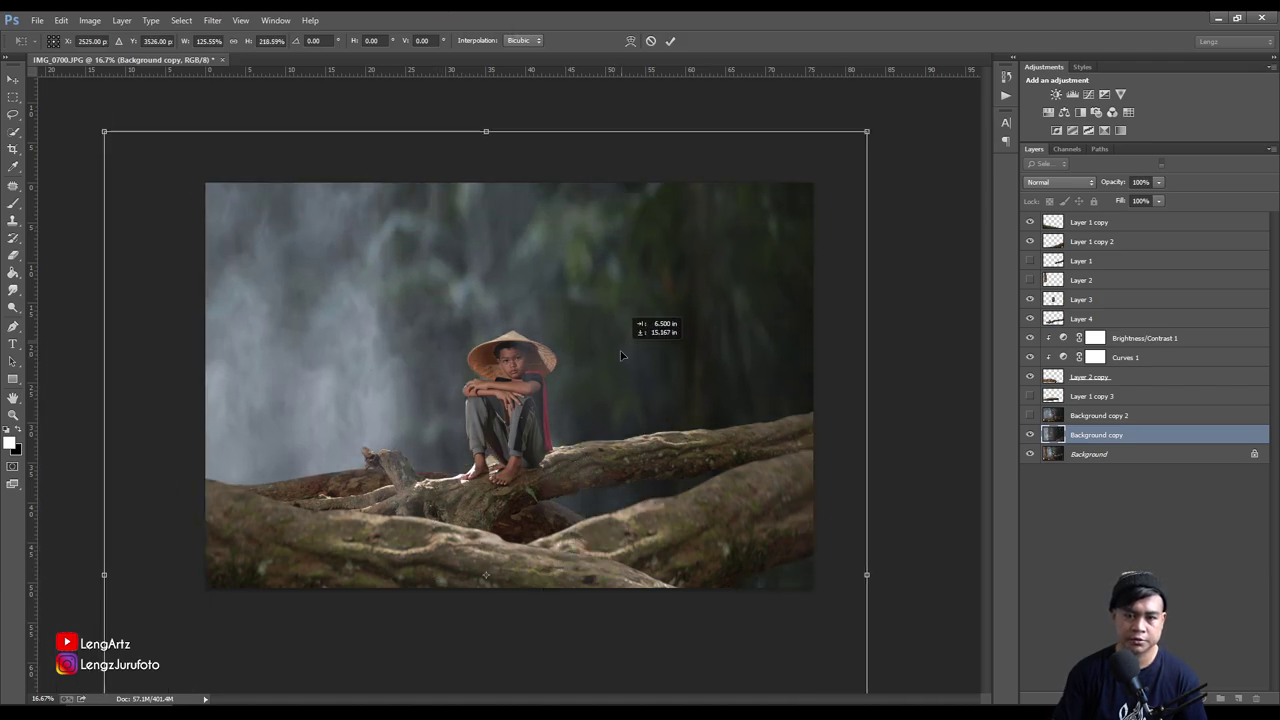
{"action": "left_click_drag", "start_coordinate": [620, 383], "coordinate": [620, 384]}
{"action": "mouse_move", "coordinate": [869, 540]}
{"action": "left_mouse_down"}
{"action": "mouse_move", "coordinate": [940, 515]}
{"action": "mouse_move", "coordinate": [799, 451]}
{"action": "mouse_move", "coordinate": [731, 527]}
{"action": "left_mouse_up"}
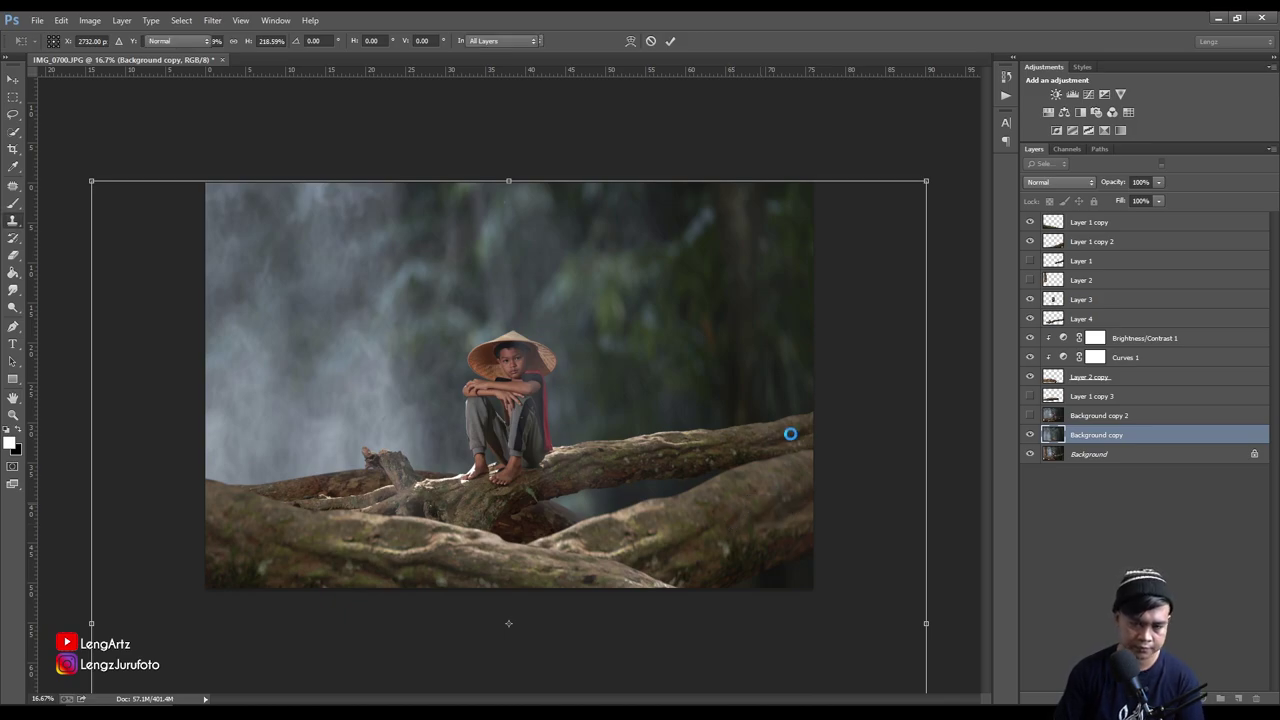
{"action": "key", "text": "Return"}
Zoom out and back in to review the resized background in the full composite
{"action": "key", "text": "s"}
{"action": "key", "text": "ctrl+minus"}
{"action": "key", "text": "ctrl+minus"}
{"action": "key", "text": "ctrl+plus"}
{"action": "key", "text": "ctrl+plus"}
{"action": "key", "text": "ctrl+plus"}
{"action": "key", "text": "ctrl+minus"}
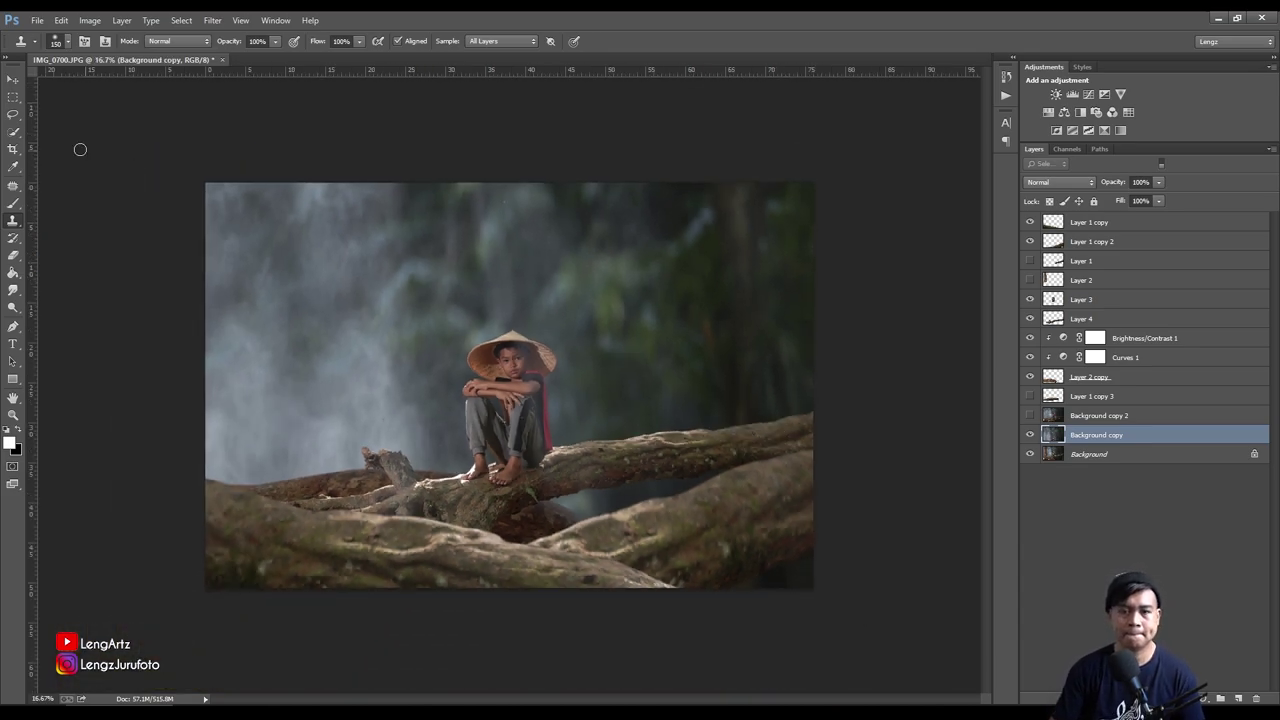
{"action": "left_click", "coordinate": [13, 148]}
Tighten the 2:3 crop around the boy on the log, apply it, and select Layer 3
{"action": "mouse_move", "coordinate": [810, 184]}
{"action": "left_mouse_down"}
{"action": "mouse_move", "coordinate": [755, 222]}
{"action": "mouse_move", "coordinate": [759, 206]}
{"action": "left_mouse_up"}
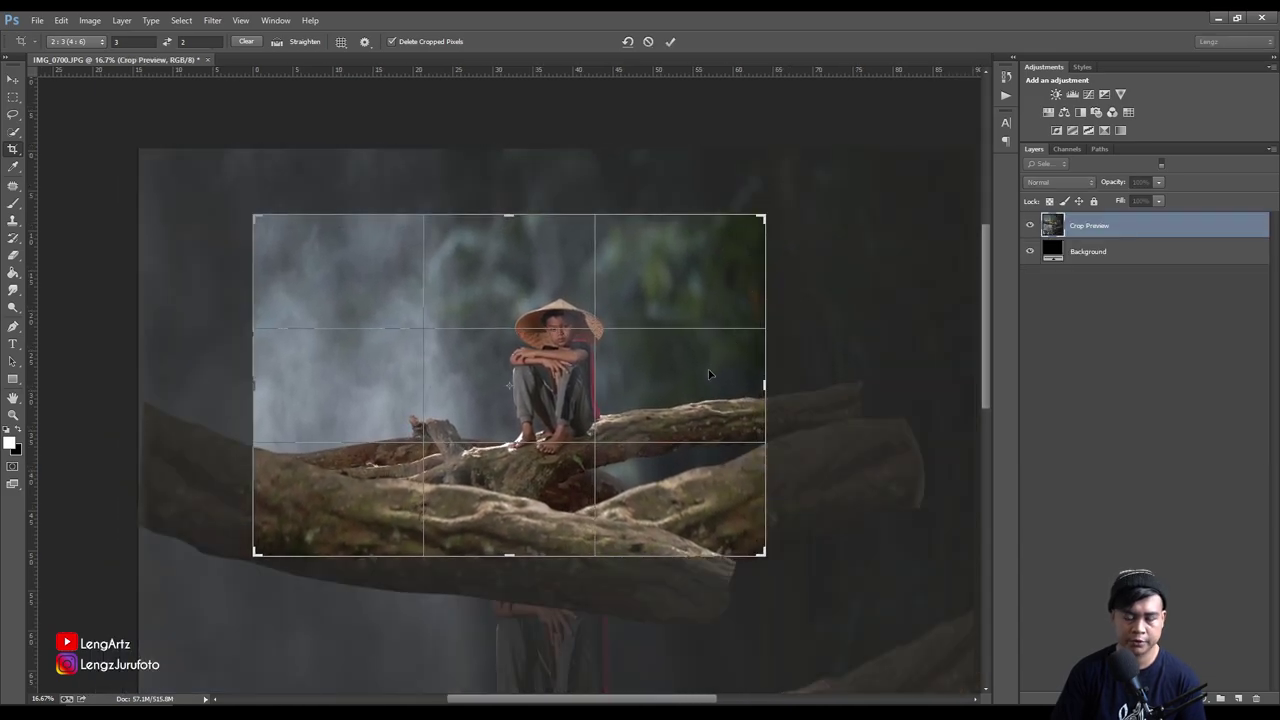
{"action": "key", "text": "Return"}
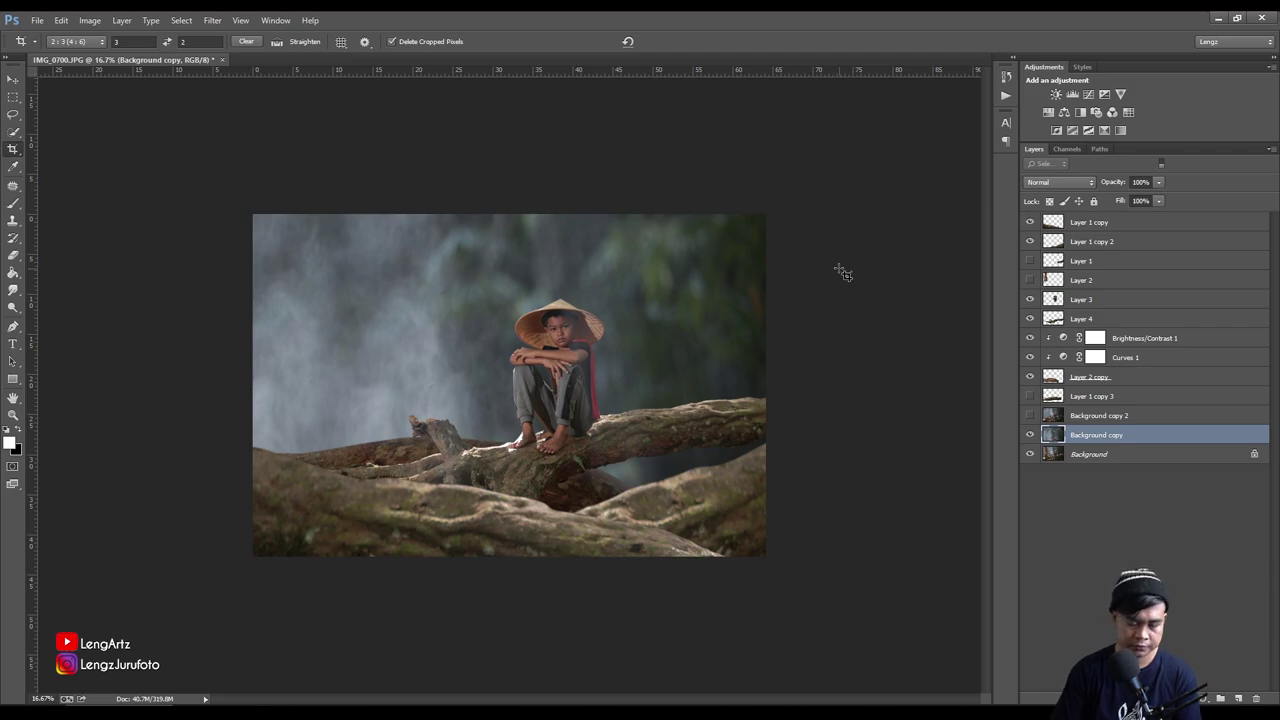
{"action": "key", "text": "ctrl+plus"}
{"action": "key", "text": "ctrl+plus"}
{"action": "key", "text": "ctrl+plus"}
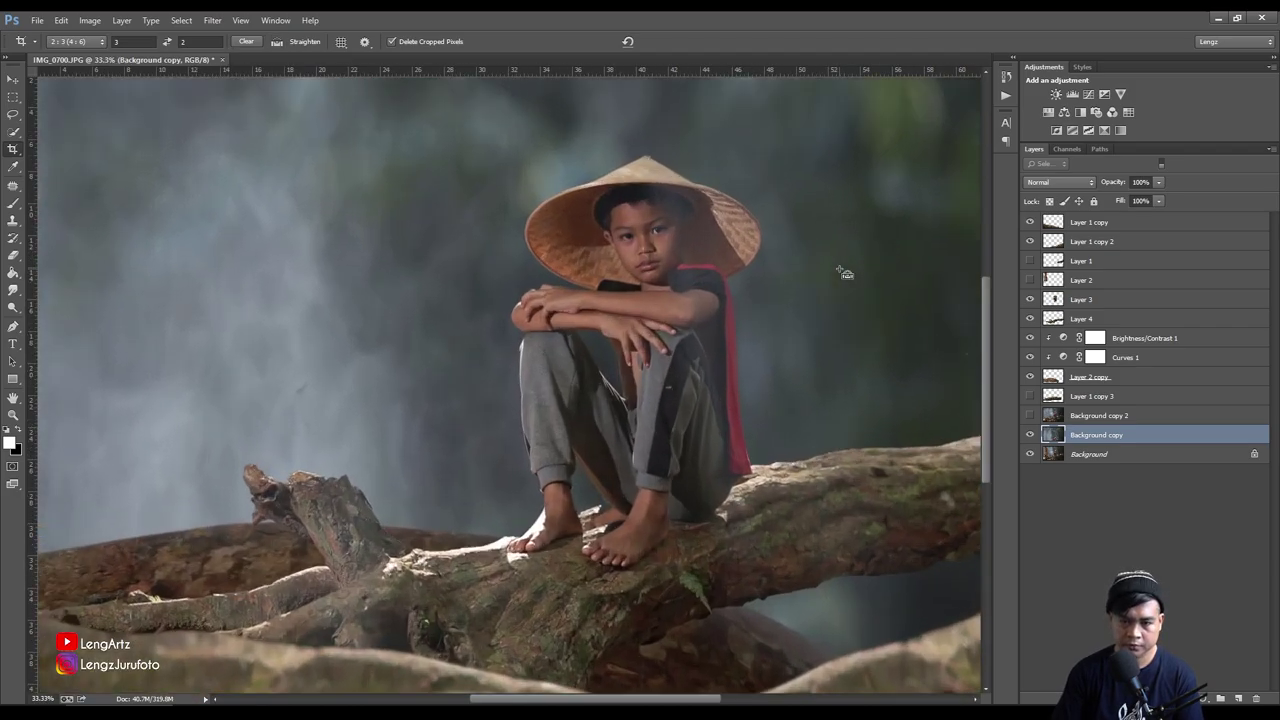
{"action": "key", "text": "ctrl+minus"}
{"action": "left_click", "coordinate": [1094, 546]}
{"action": "left_click", "coordinate": [1029, 299]}
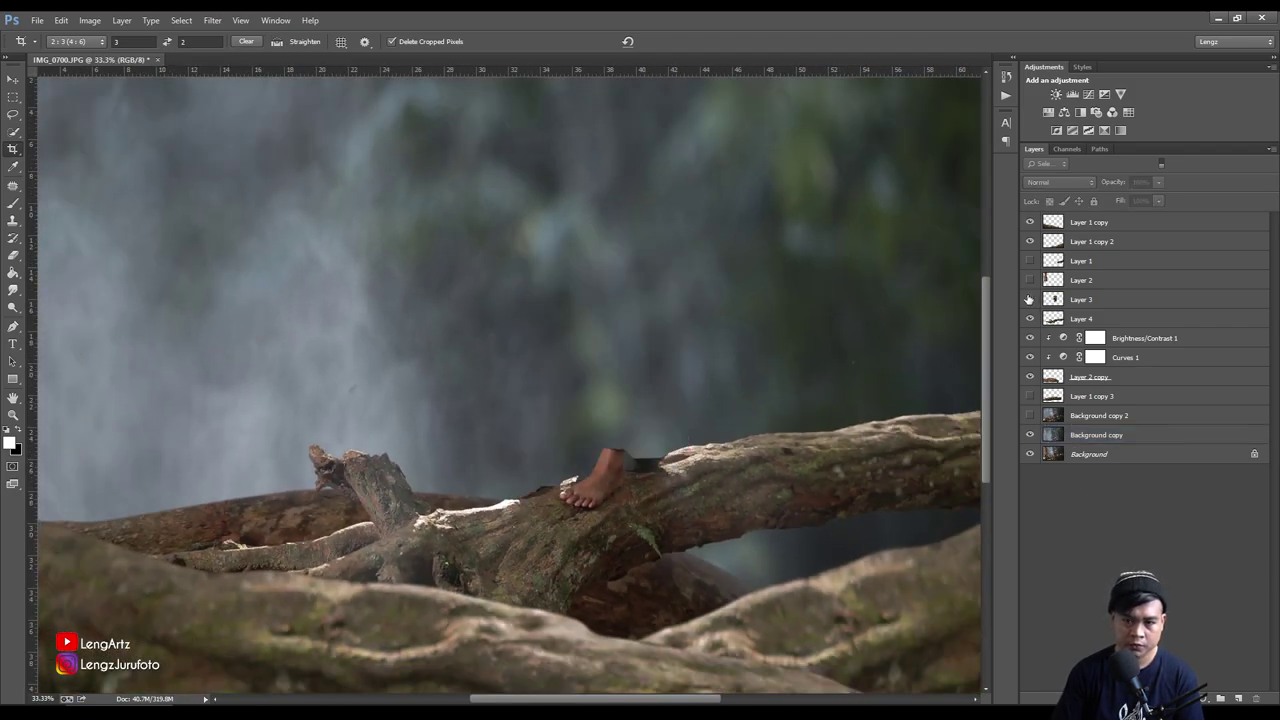
{"action": "left_click", "coordinate": [1097, 301]}
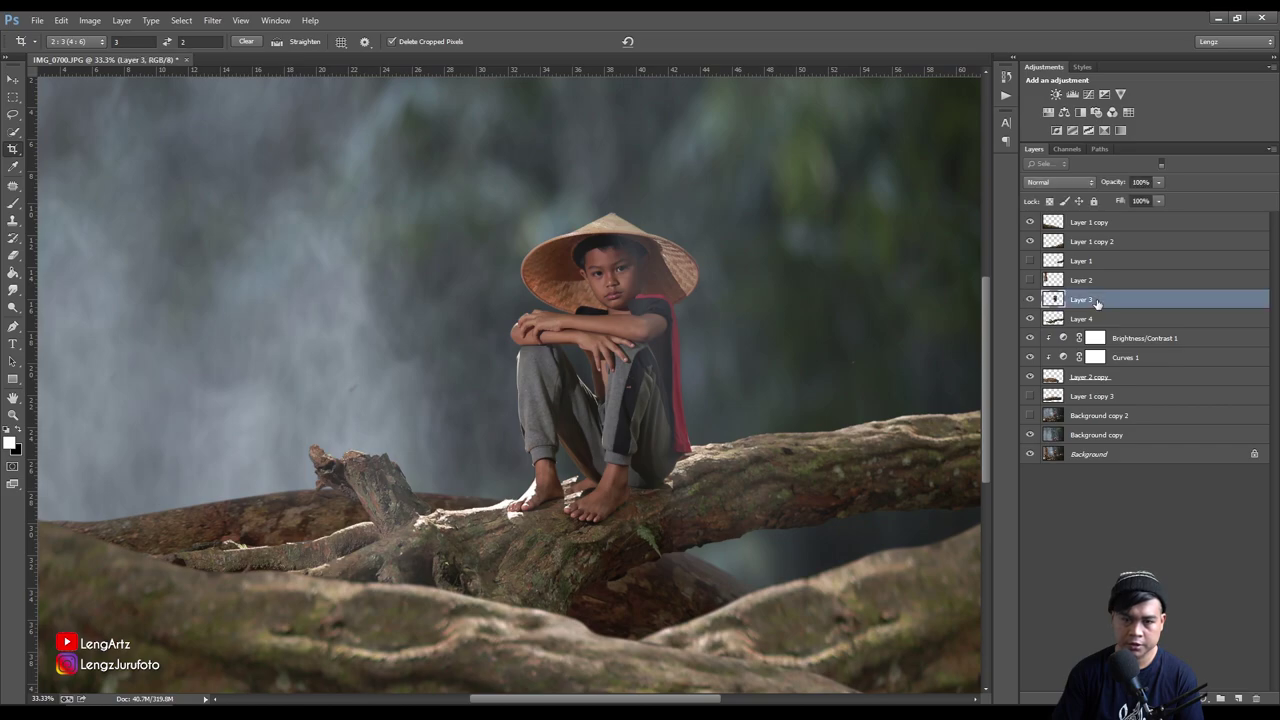
Add a white layer mask to Layer 3 and set up a smaller soft Brush for blending
{"action": "left_click", "coordinate": [1185, 698]}
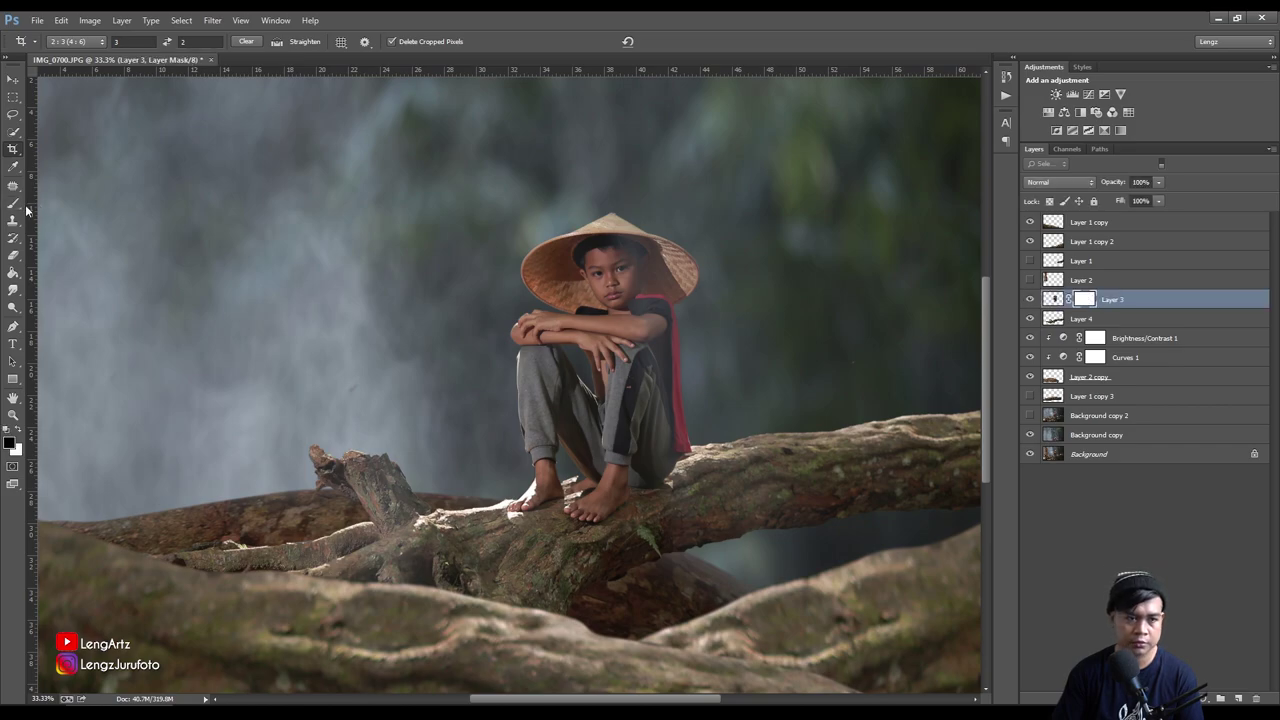
{"action": "left_click", "coordinate": [13, 203]}
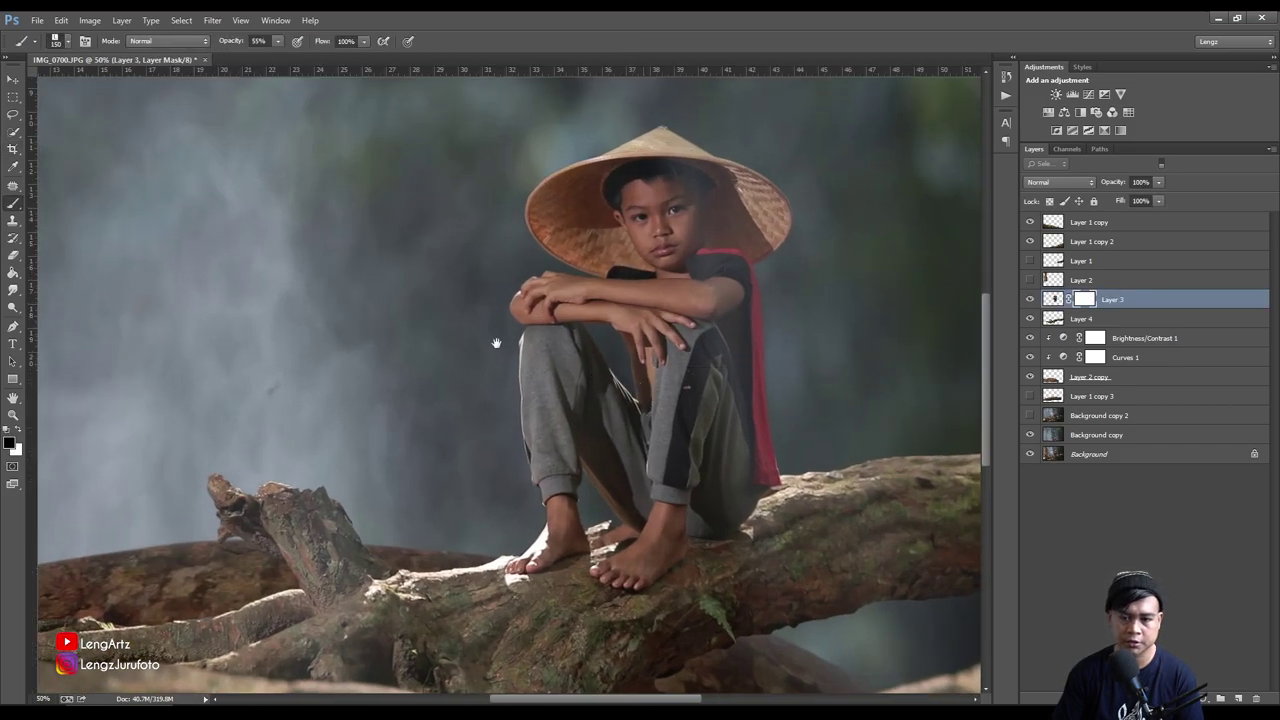
{"action": "scroll", "coordinate": [494, 343], "scroll_direction": "up", "scroll_amount": 2}
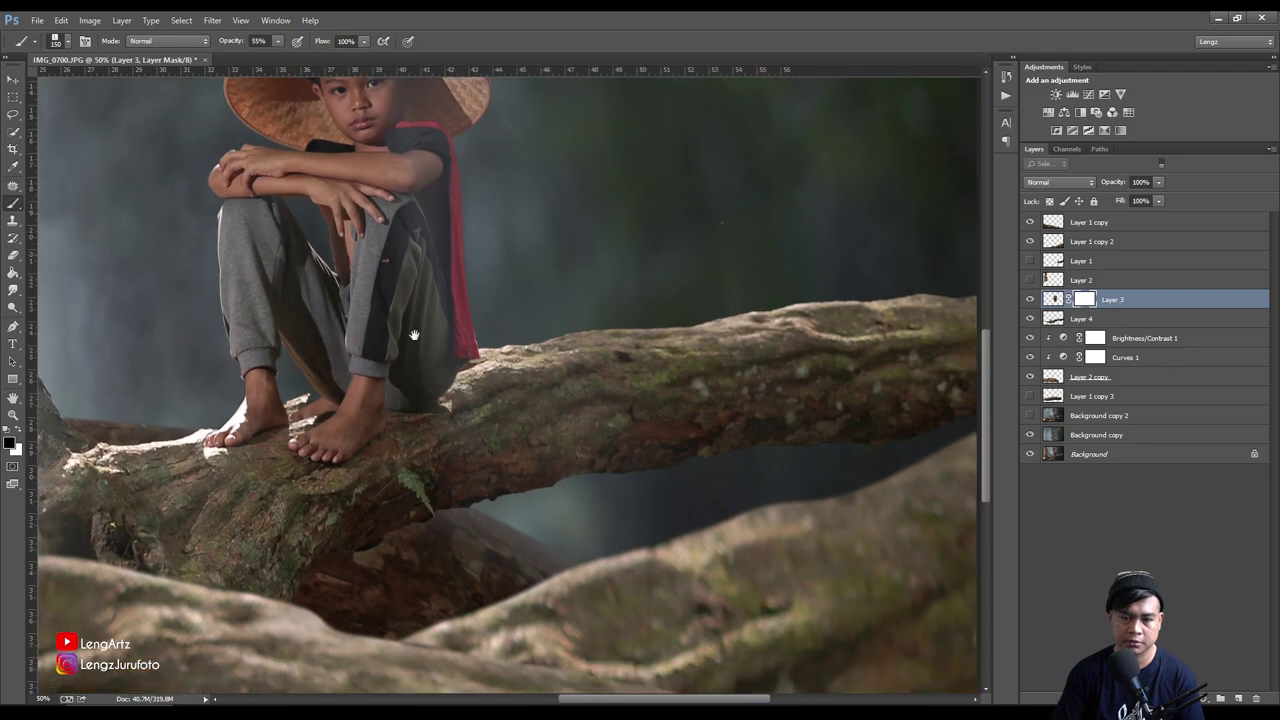
{"action": "scroll", "coordinate": [423, 320], "scroll_direction": "down", "scroll_amount": 1}
{"action": "scroll", "coordinate": [451, 409], "scroll_direction": "down", "scroll_amount": 2}
{"action": "right_click", "coordinate": [455, 405]}
{"action": "key", "text": "bracketleft"}
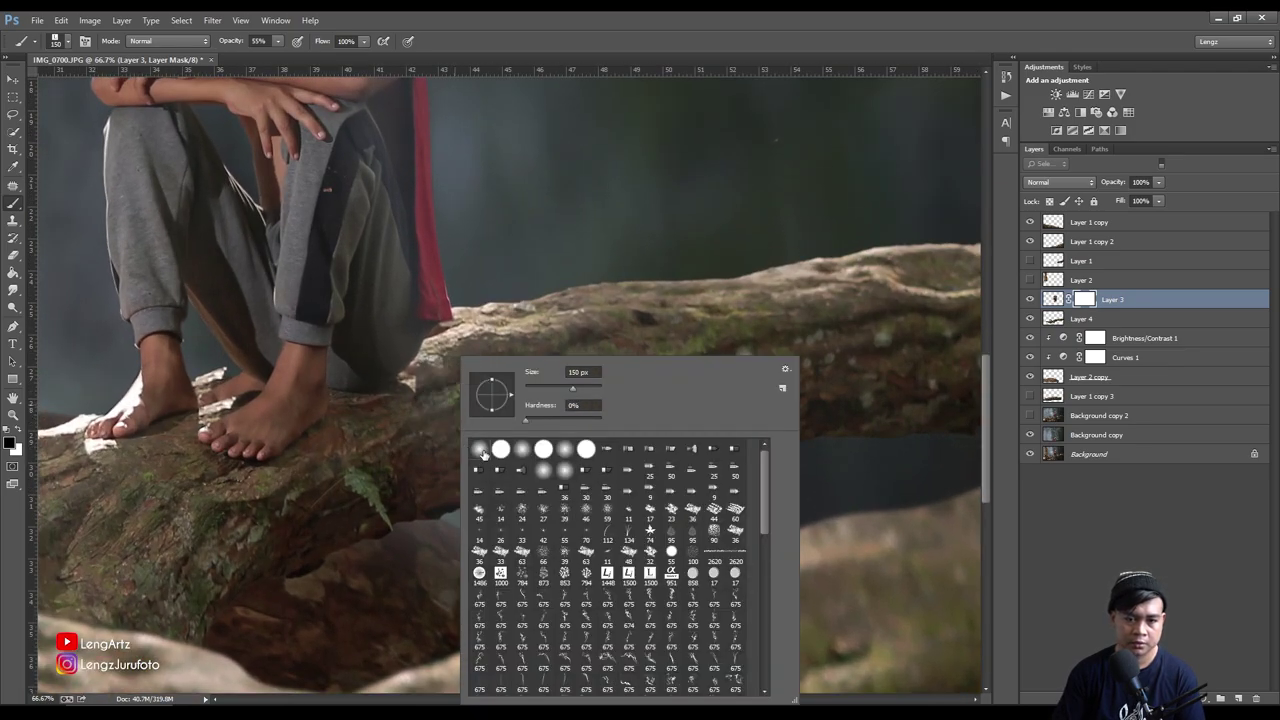
{"action": "key", "text": "Return"}
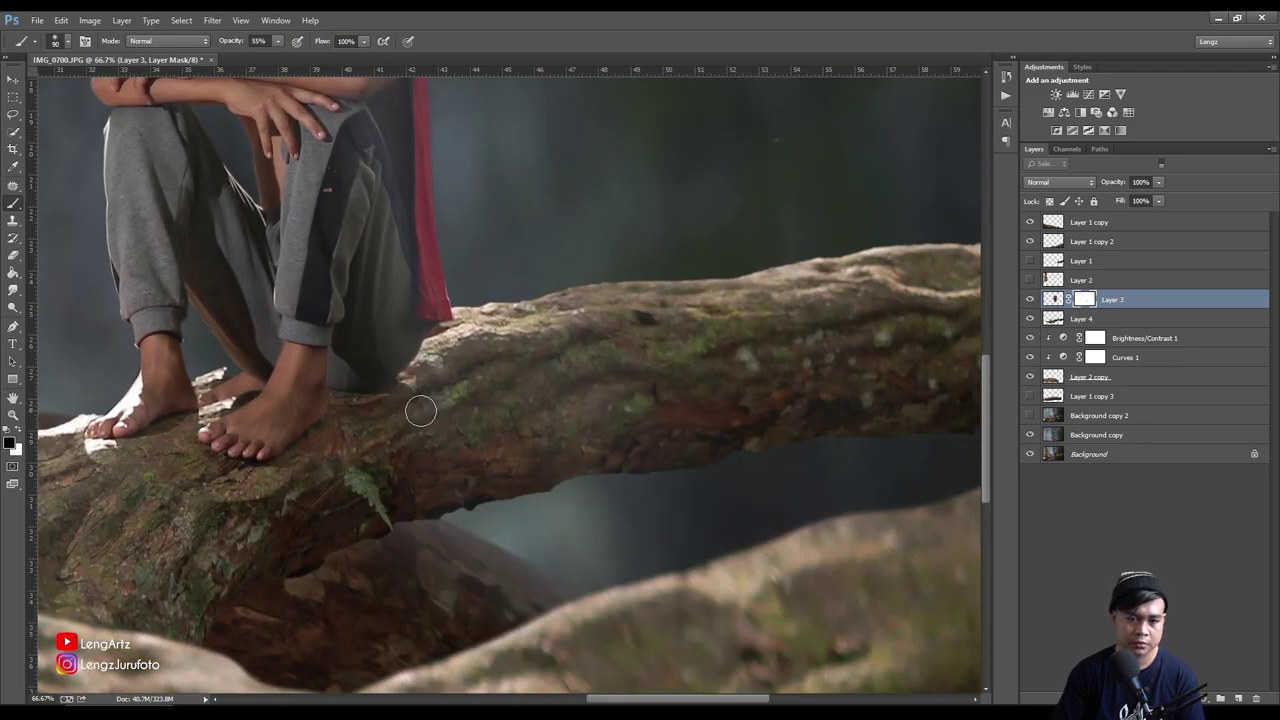
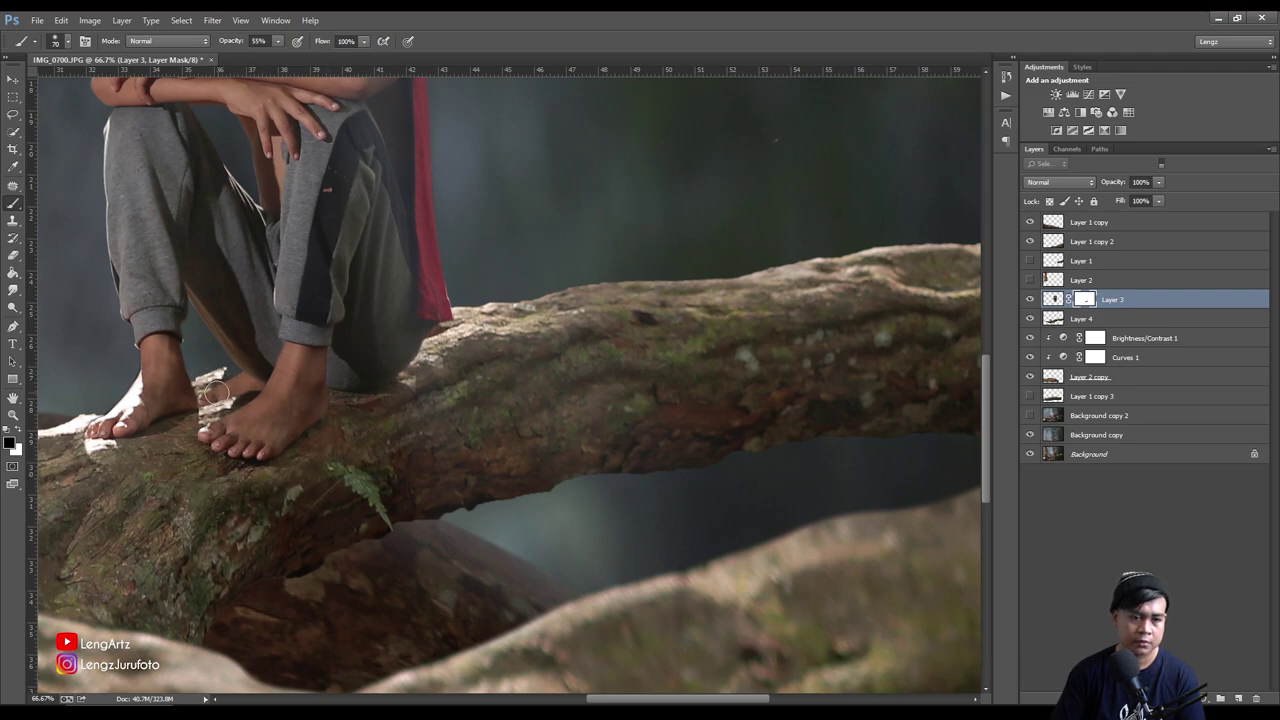
Hide the boy layer (Layer 3) and select Layer 4 to work on the log
{"action": "scroll", "coordinate": [500, 400], "scroll_direction": "left", "scroll_amount": 2}
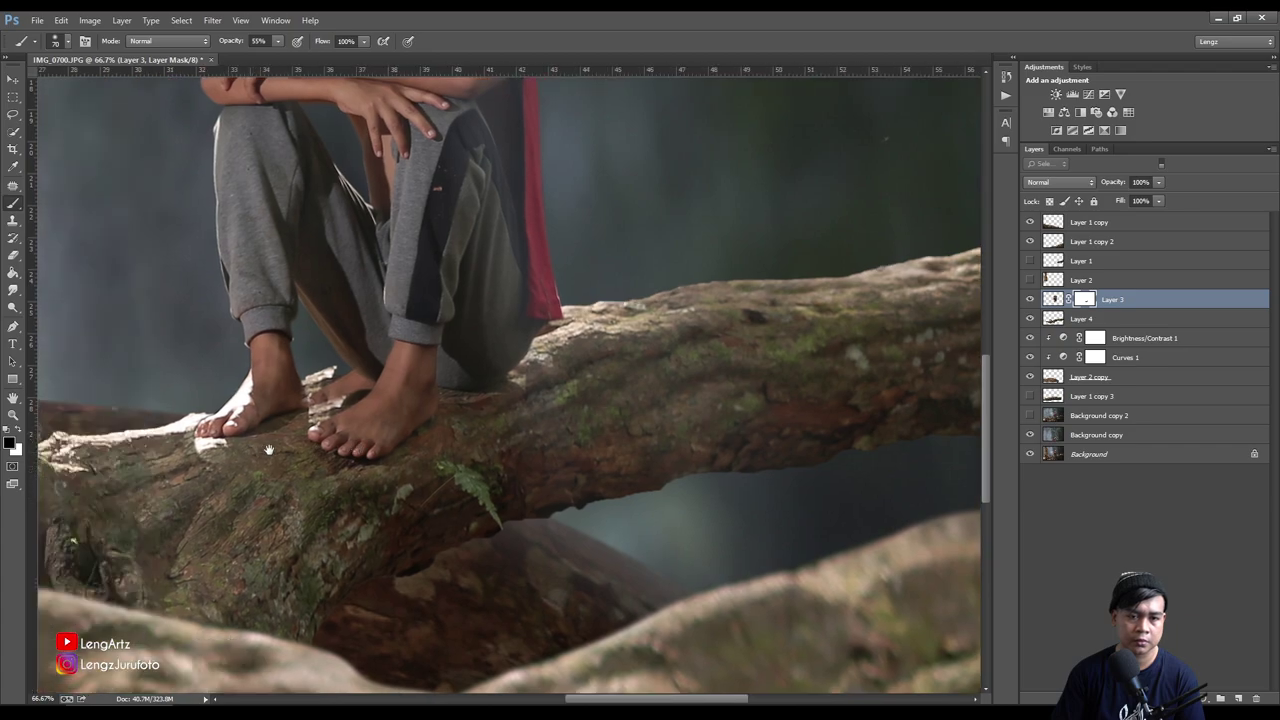
{"action": "left_click", "coordinate": [1030, 299]}
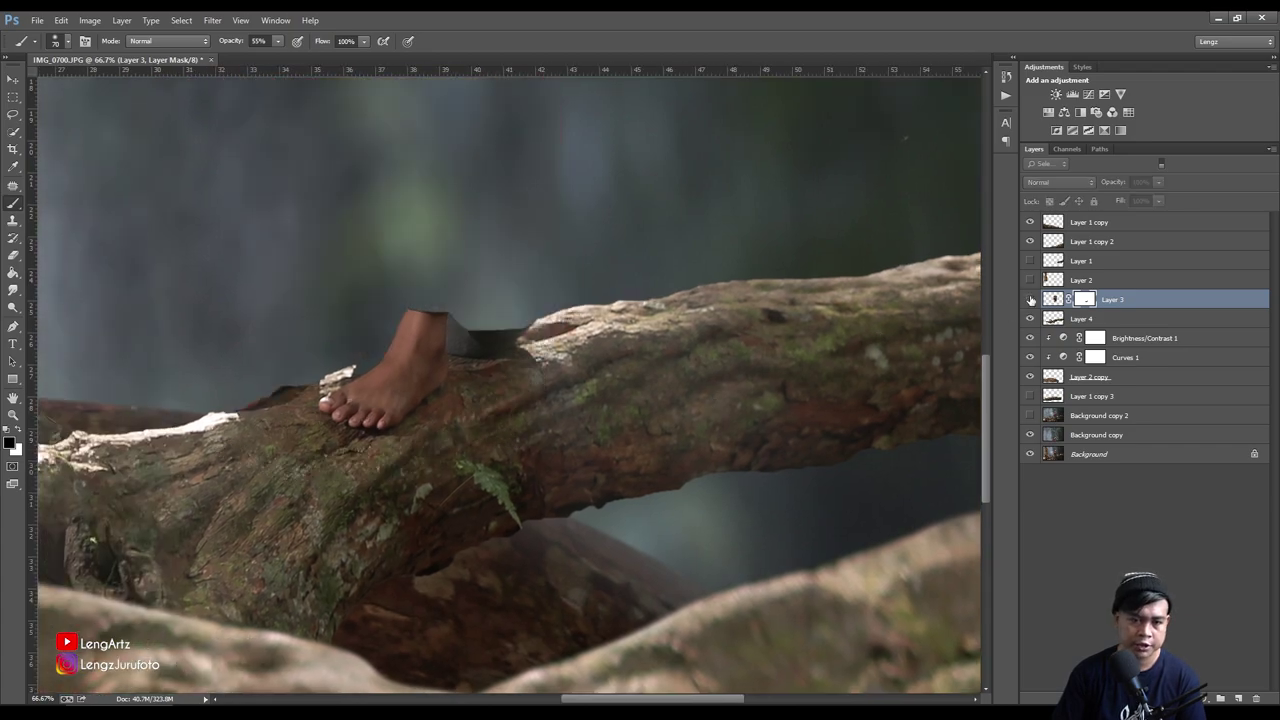
{"action": "left_click", "coordinate": [1030, 299]}
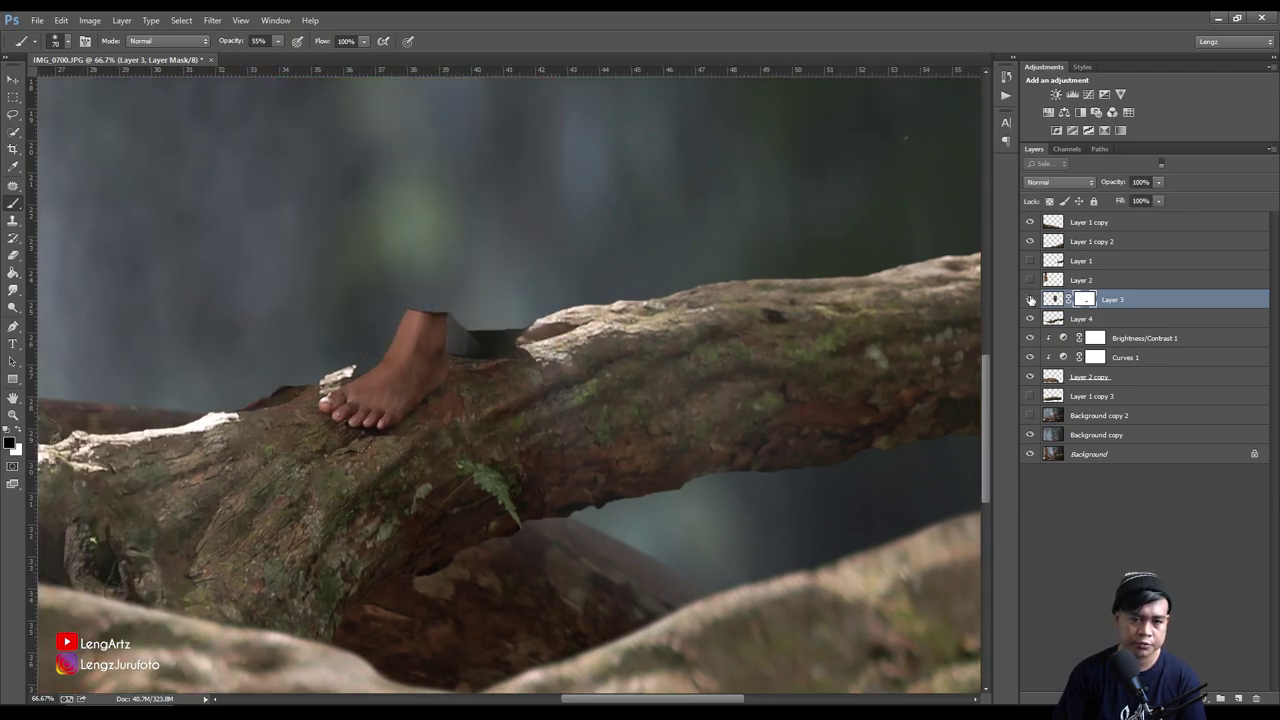
{"action": "left_click", "coordinate": [1030, 299]}
{"action": "left_click", "coordinate": [1030, 299]}
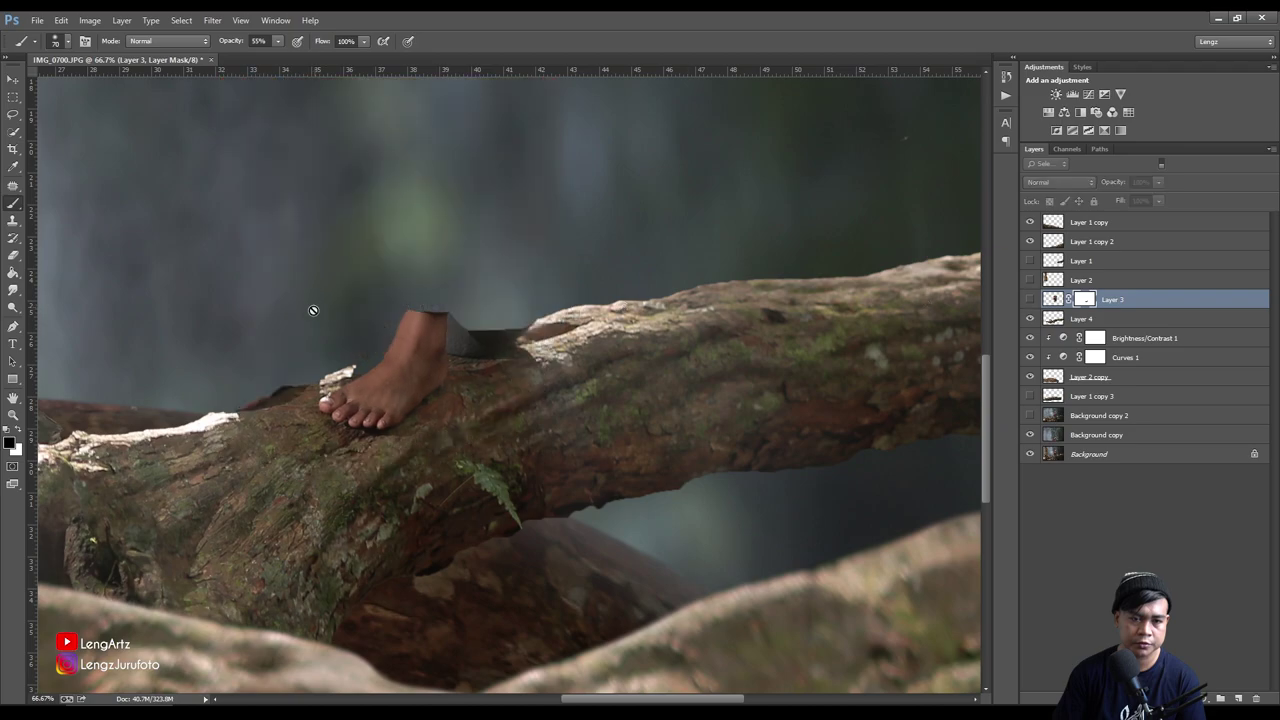
{"action": "left_click", "coordinate": [1031, 318]}
{"action": "left_click", "coordinate": [1090, 317]}
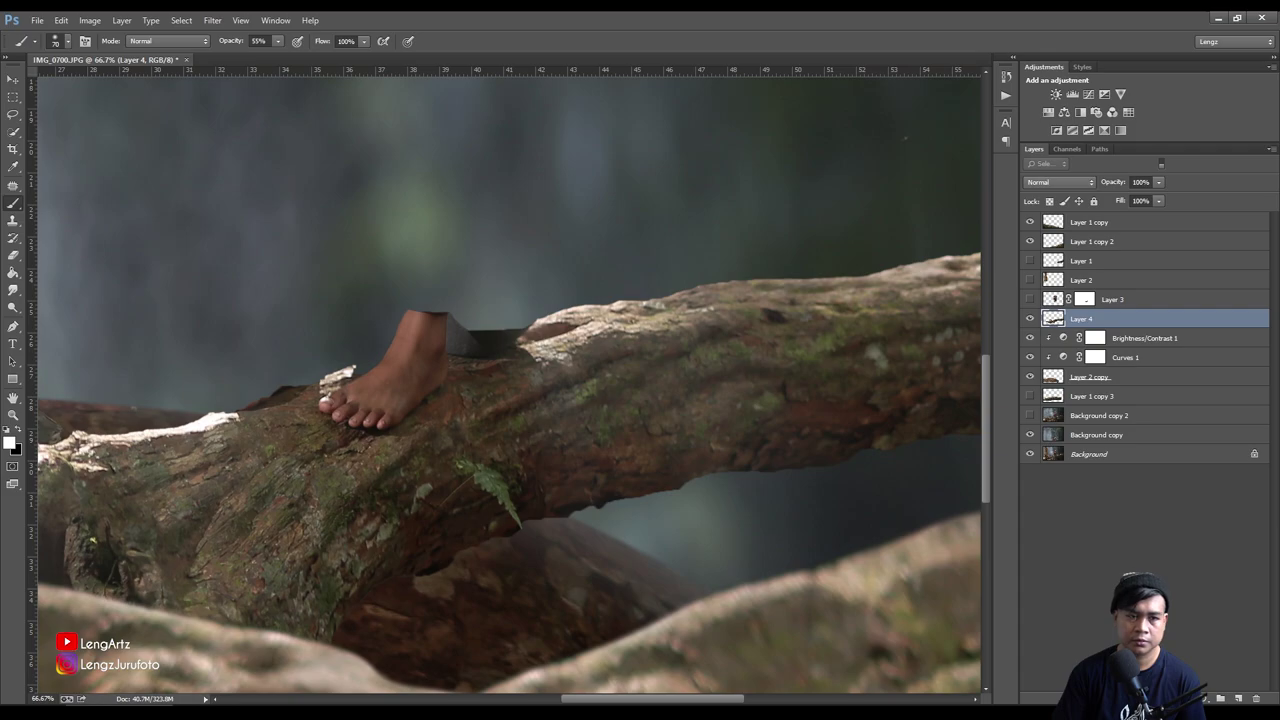
Clone bark over the stray foot with the Clone Stamp, undo one bad stroke, and show Layer 3 again
{"action": "left_click", "coordinate": [13, 221]}
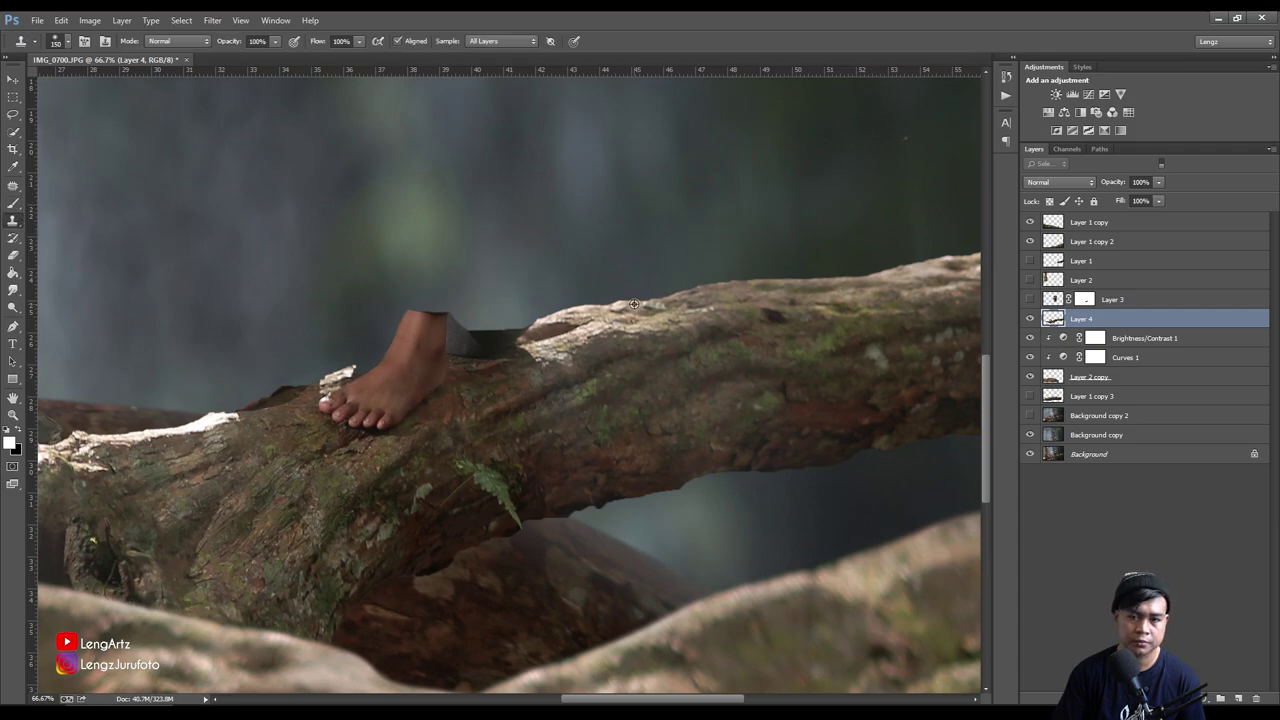
{"action": "mouse_move", "coordinate": [346, 433]}
{"action": "left_mouse_down"}
{"action": "mouse_move", "coordinate": [397, 420]}
{"action": "mouse_move", "coordinate": [323, 414]}
{"action": "mouse_move", "coordinate": [508, 363]}
{"action": "left_mouse_up"}
{"action": "mouse_move", "coordinate": [366, 332]}
{"action": "left_mouse_down"}
{"action": "mouse_move", "coordinate": [414, 331]}
{"action": "mouse_move", "coordinate": [400, 309]}
{"action": "mouse_move", "coordinate": [600, 325]}
{"action": "mouse_move", "coordinate": [262, 364]}
{"action": "left_mouse_up"}
{"action": "left_click_drag", "start_coordinate": [437, 371], "coordinate": [411, 399]}
{"action": "key", "text": "ctrl+alt+z"}
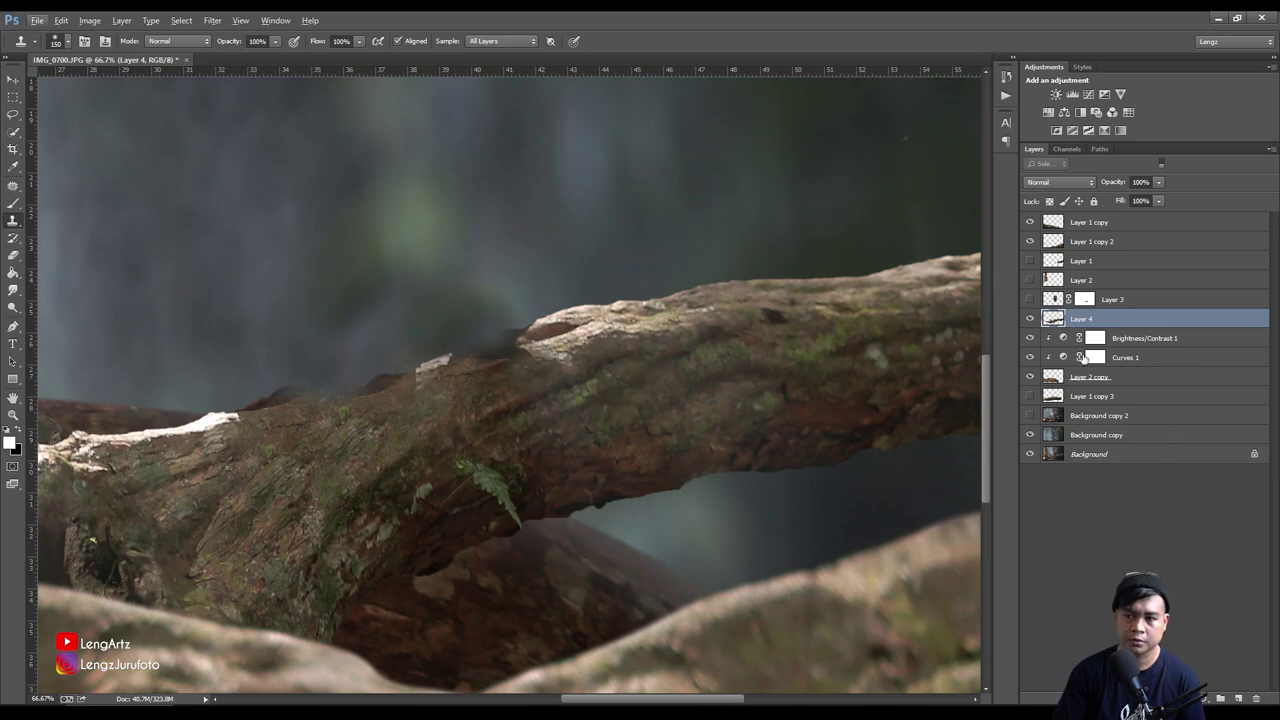
{"action": "left_click", "coordinate": [1030, 300]}
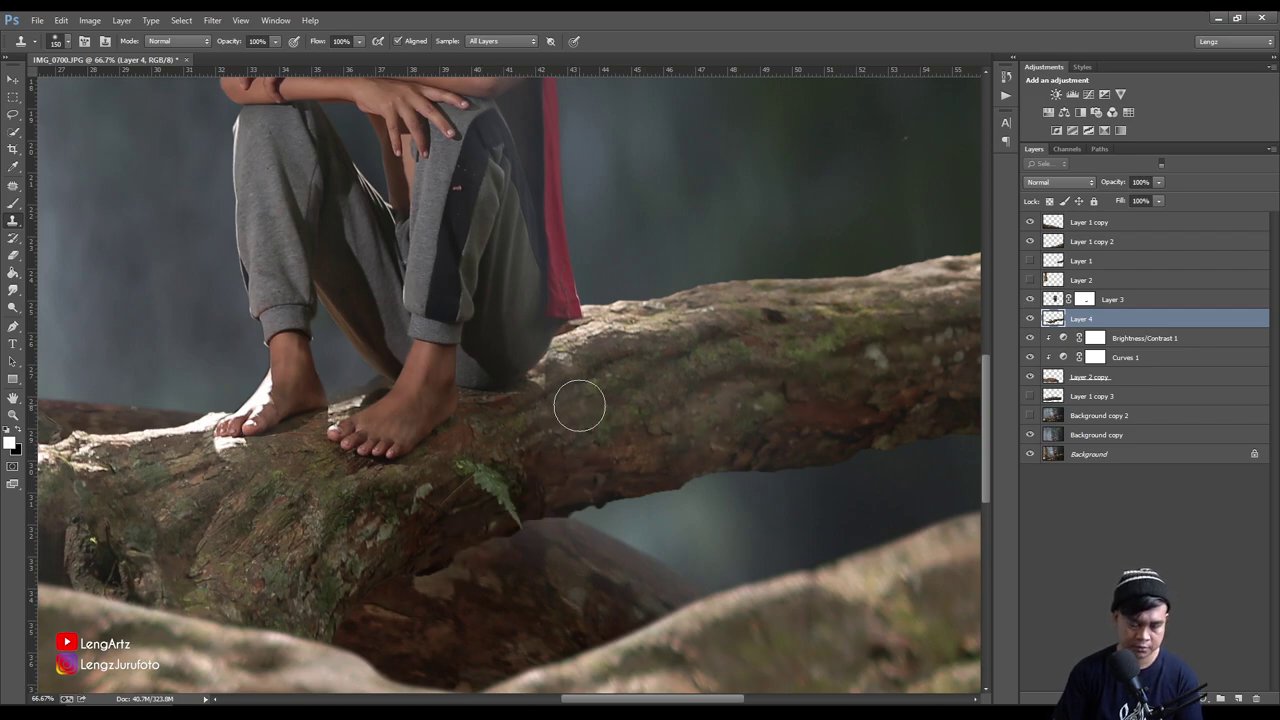
{"action": "key", "text": "ctrl+minus"}
{"action": "key", "text": "ctrl+minus"}
{"action": "key", "text": "ctrl+minus"}
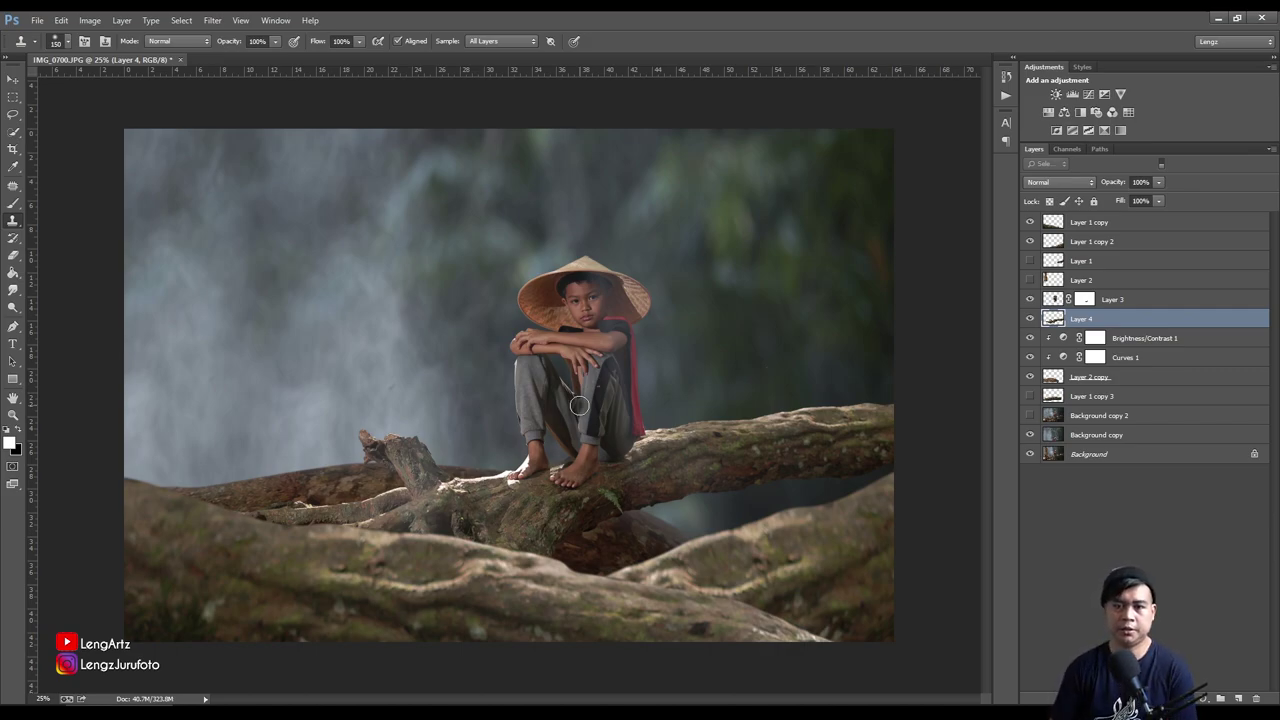
Free-transform Background copy to stretch it about 163% wider
{"action": "key", "text": "ctrl+minus"}
{"action": "left_click", "coordinate": [1100, 434]}
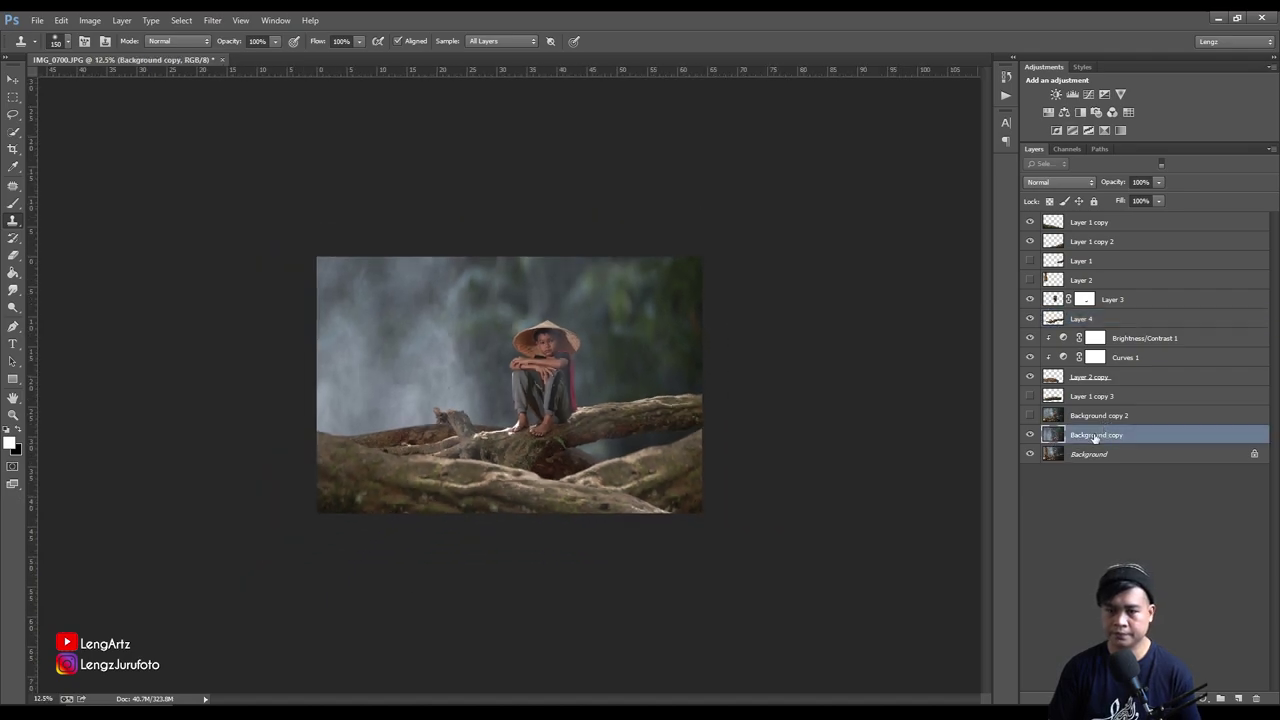
{"action": "key", "text": "ctrl+t"}
{"action": "mouse_move", "coordinate": [700, 386]}
{"action": "left_mouse_down"}
{"action": "mouse_move", "coordinate": [959, 399]}
{"action": "mouse_move", "coordinate": [943, 399]}
{"action": "left_mouse_up"}
{"action": "mouse_move", "coordinate": [721, 401]}
{"action": "left_mouse_down"}
{"action": "mouse_move", "coordinate": [708, 398]}
{"action": "mouse_move", "coordinate": [721, 399]}
{"action": "left_mouse_up"}
{"action": "key", "text": "s"}
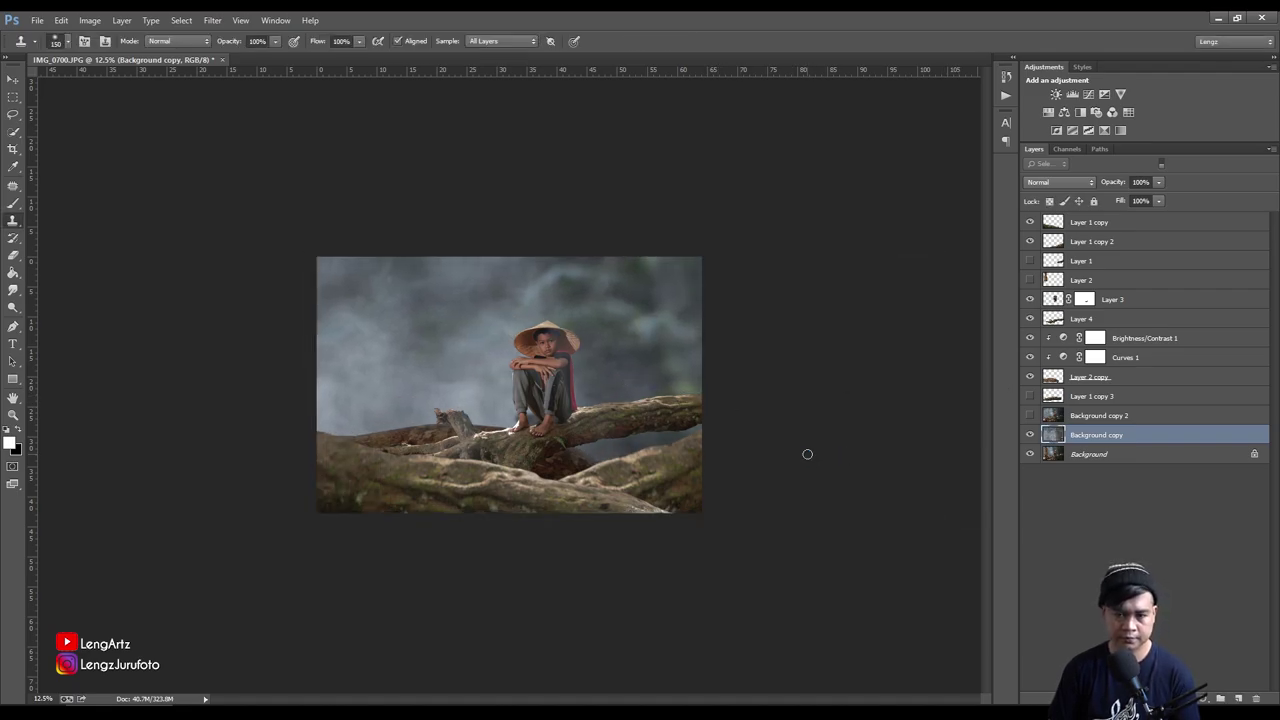
{"action": "key", "text": "ctrl+plus"}
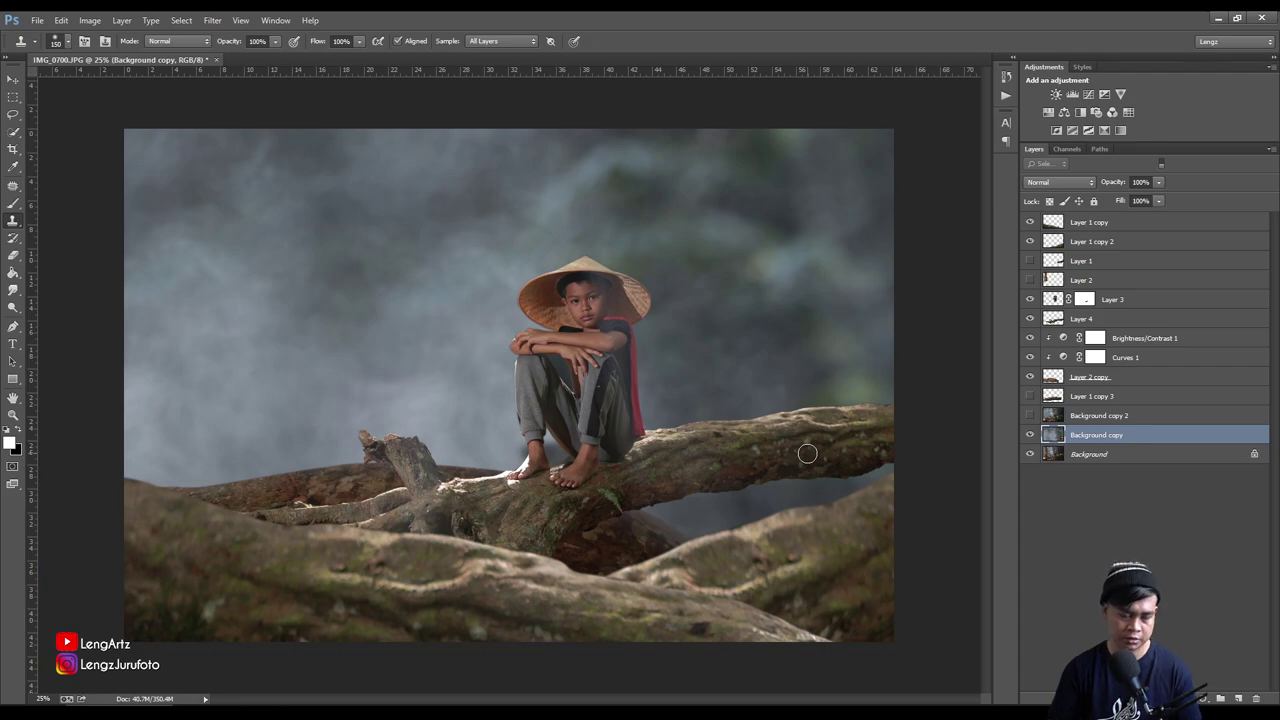
Move the branch log layer (Layer 2 copy) down and to the right under the boy
{"action": "key", "text": "v"}
{"action": "left_click", "coordinate": [350, 483]}
{"action": "mouse_move", "coordinate": [342, 484]}
{"action": "left_mouse_down"}
{"action": "mouse_move", "coordinate": [537, 533]}
{"action": "mouse_move", "coordinate": [420, 472]}
{"action": "mouse_move", "coordinate": [339, 527]}
{"action": "mouse_move", "coordinate": [362, 497]}
{"action": "left_mouse_up"}
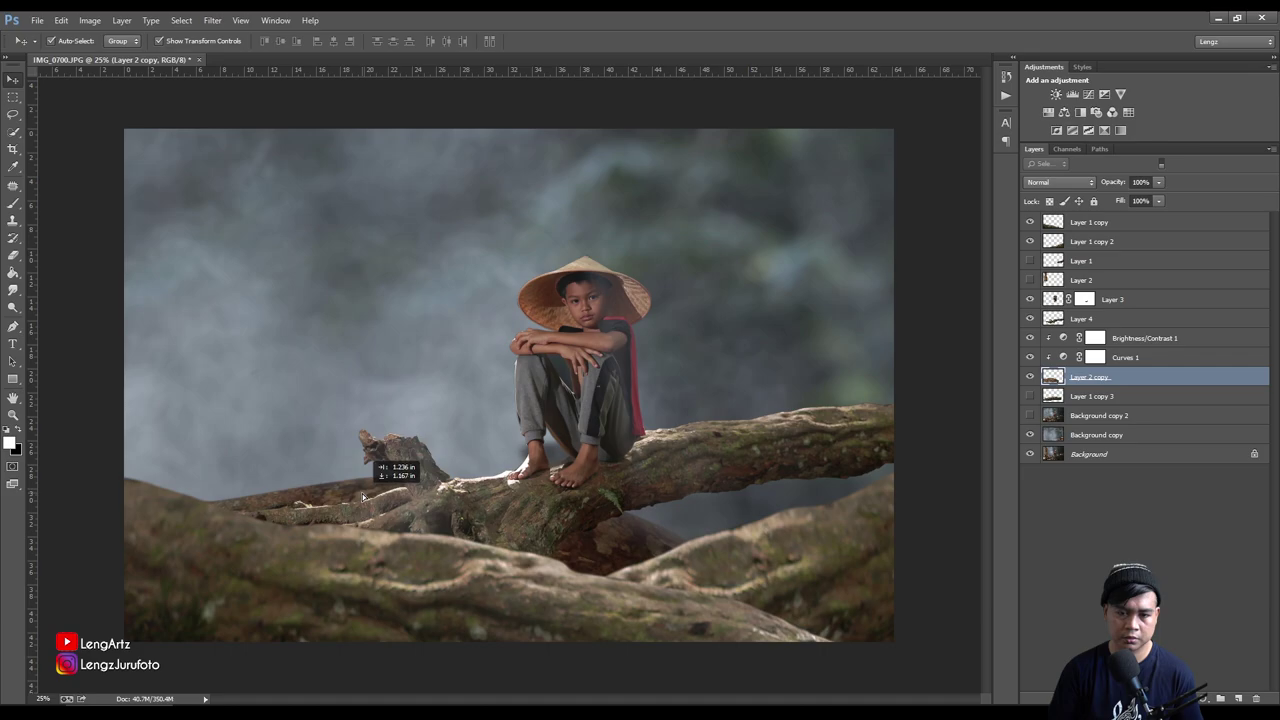
{"action": "left_click_drag", "start_coordinate": [362, 497], "coordinate": [360, 493]}
{"action": "left_click", "coordinate": [1146, 543]}
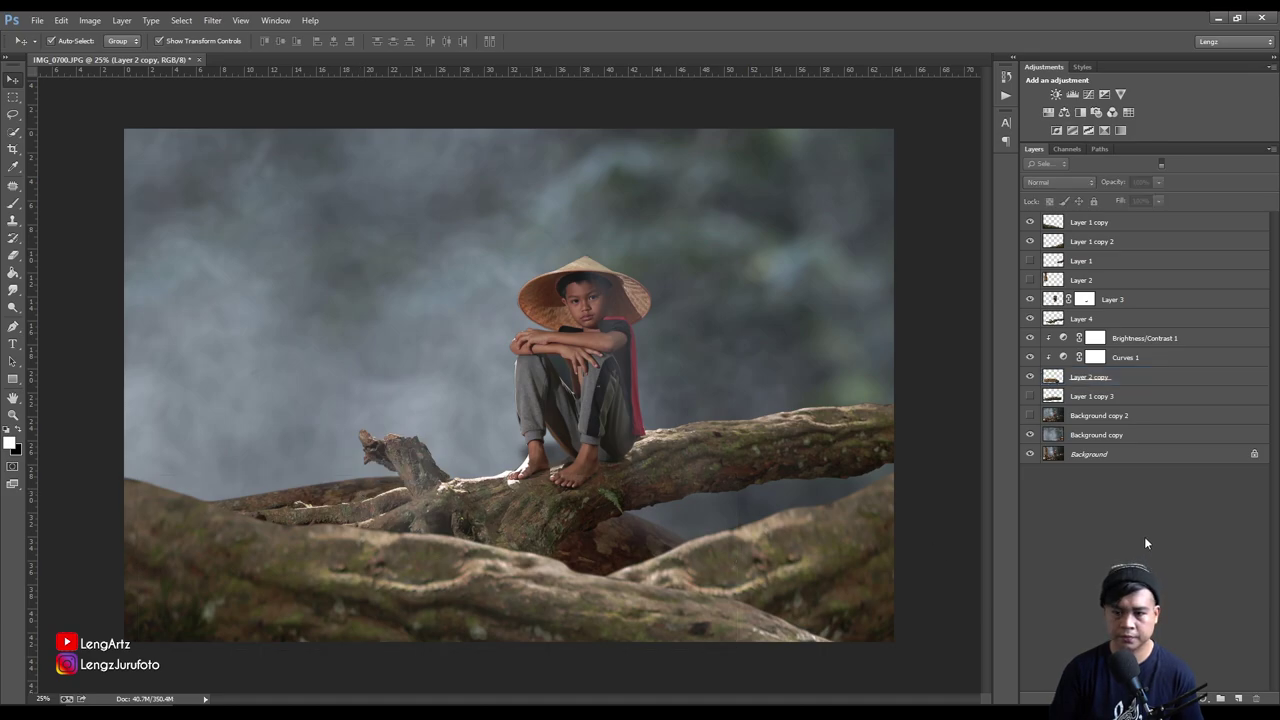
{"action": "key", "text": "ctrl+minus"}
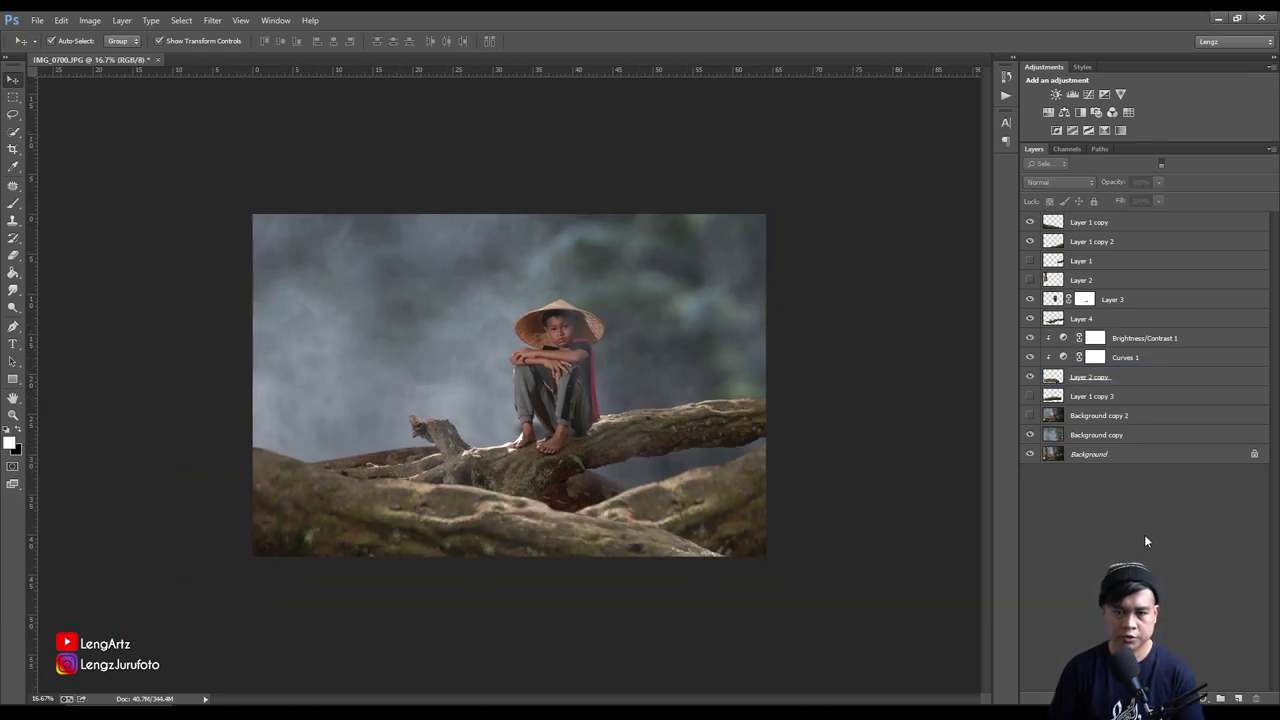
{"action": "left_click", "coordinate": [1143, 299]}
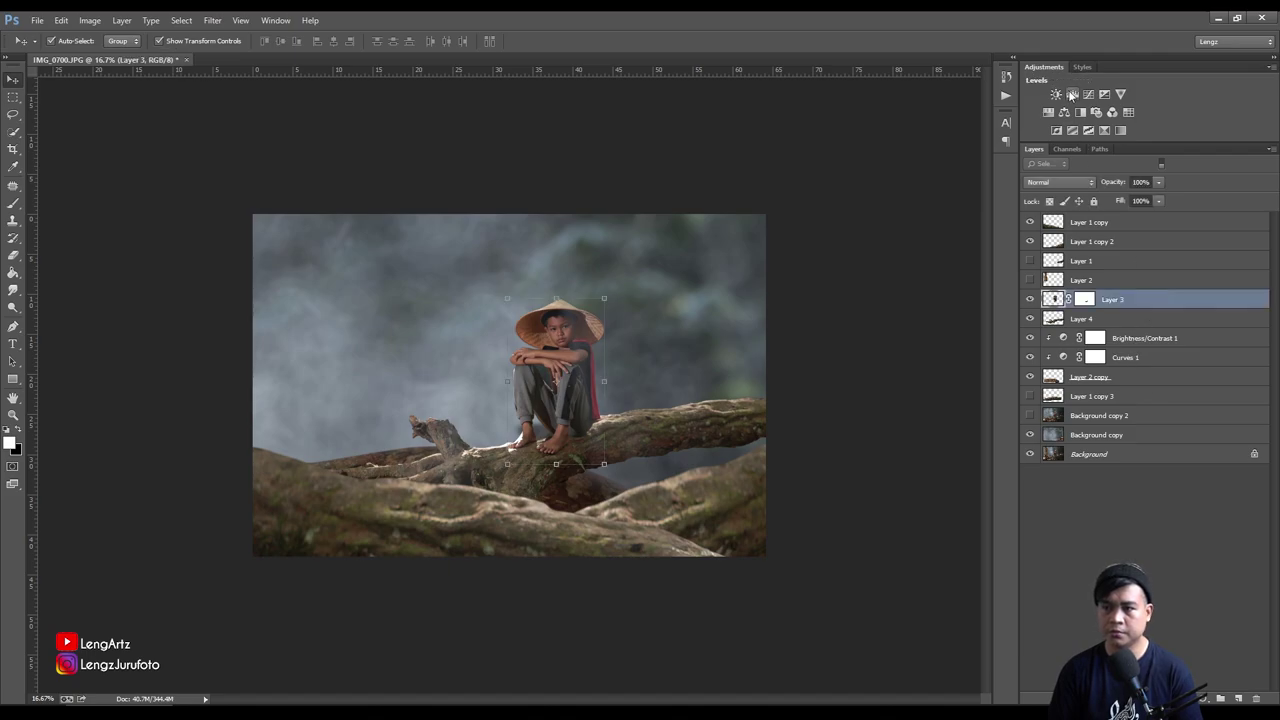
Add a Brightness/Contrast layer clipped to the boy, raise brightness and contrast, and invert its mask
{"action": "left_click", "coordinate": [1056, 94]}
{"action": "left_click", "coordinate": [905, 463]}
{"action": "key", "text": "ctrl+plus"}
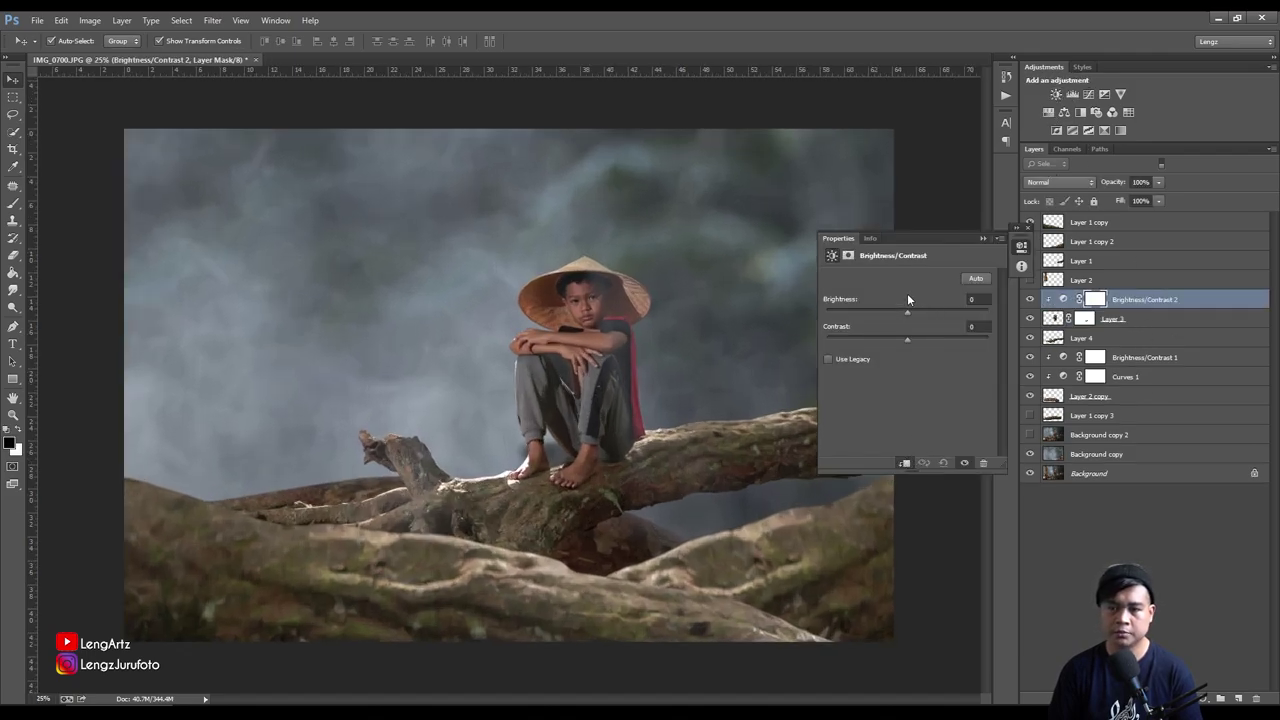
{"action": "left_click_drag", "start_coordinate": [907, 312], "coordinate": [921, 312]}
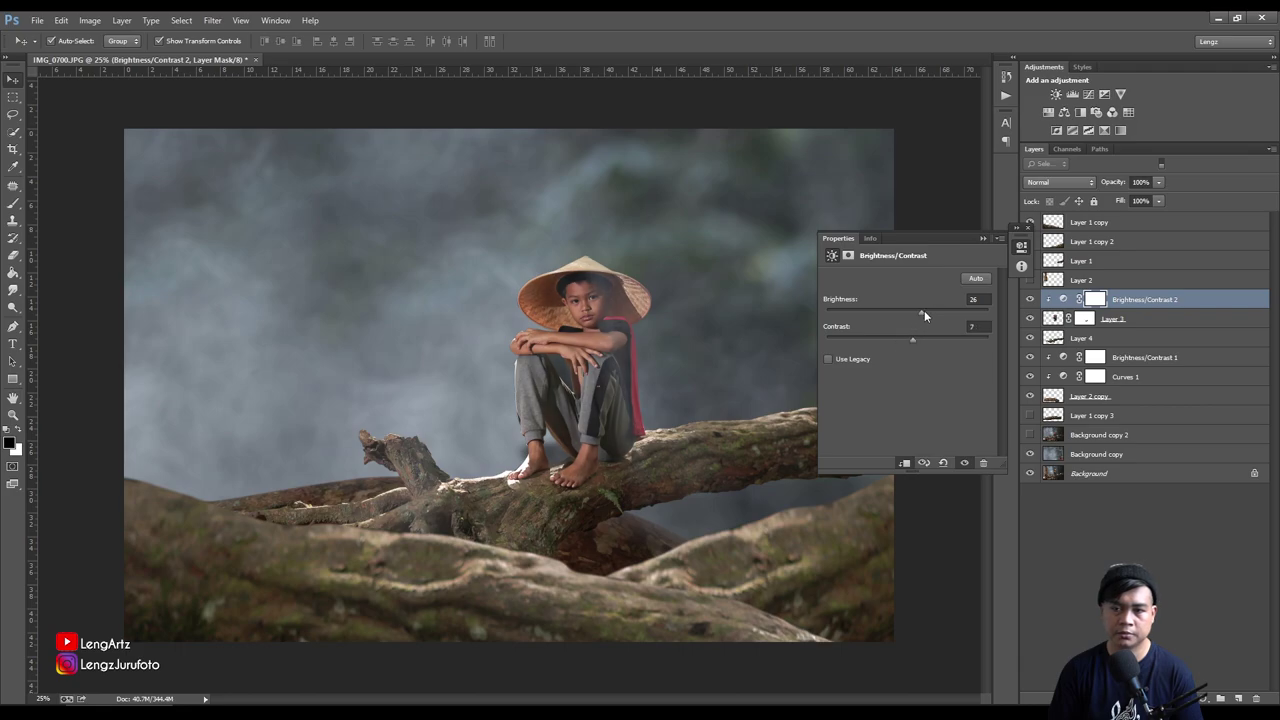
{"action": "left_click_drag", "start_coordinate": [924, 316], "coordinate": [936, 316]}
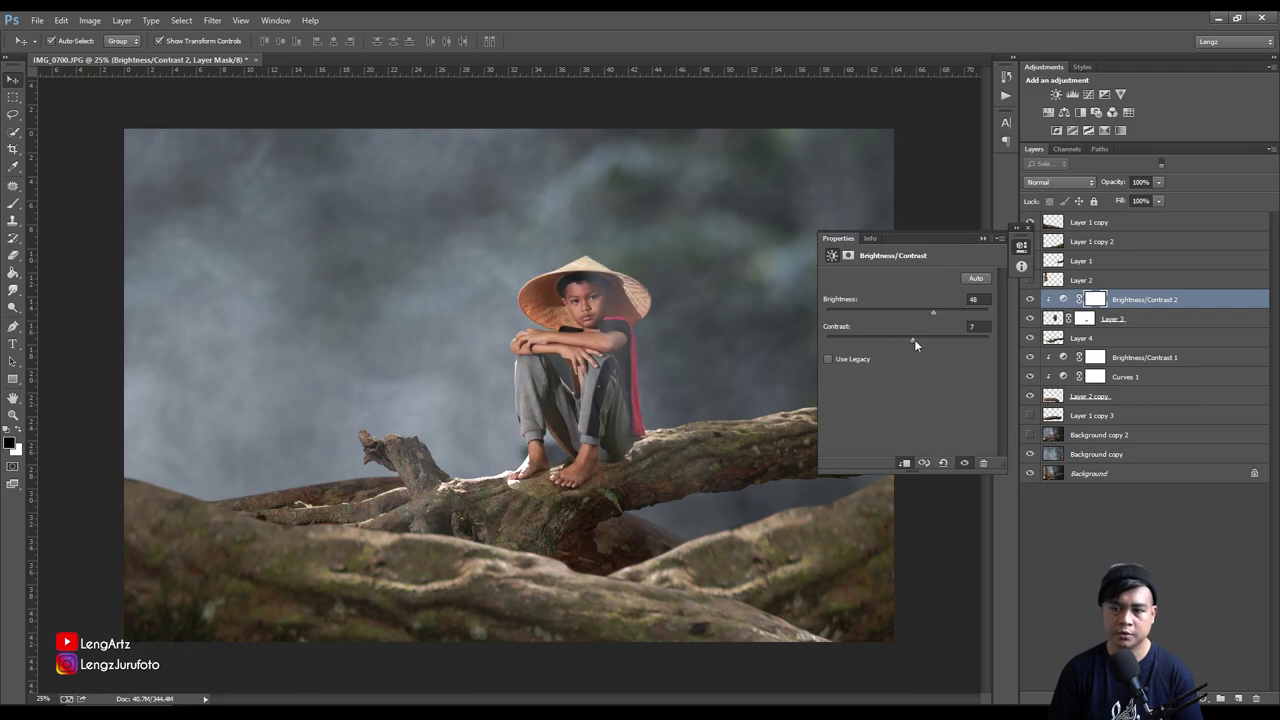
{"action": "left_click", "coordinate": [984, 240]}
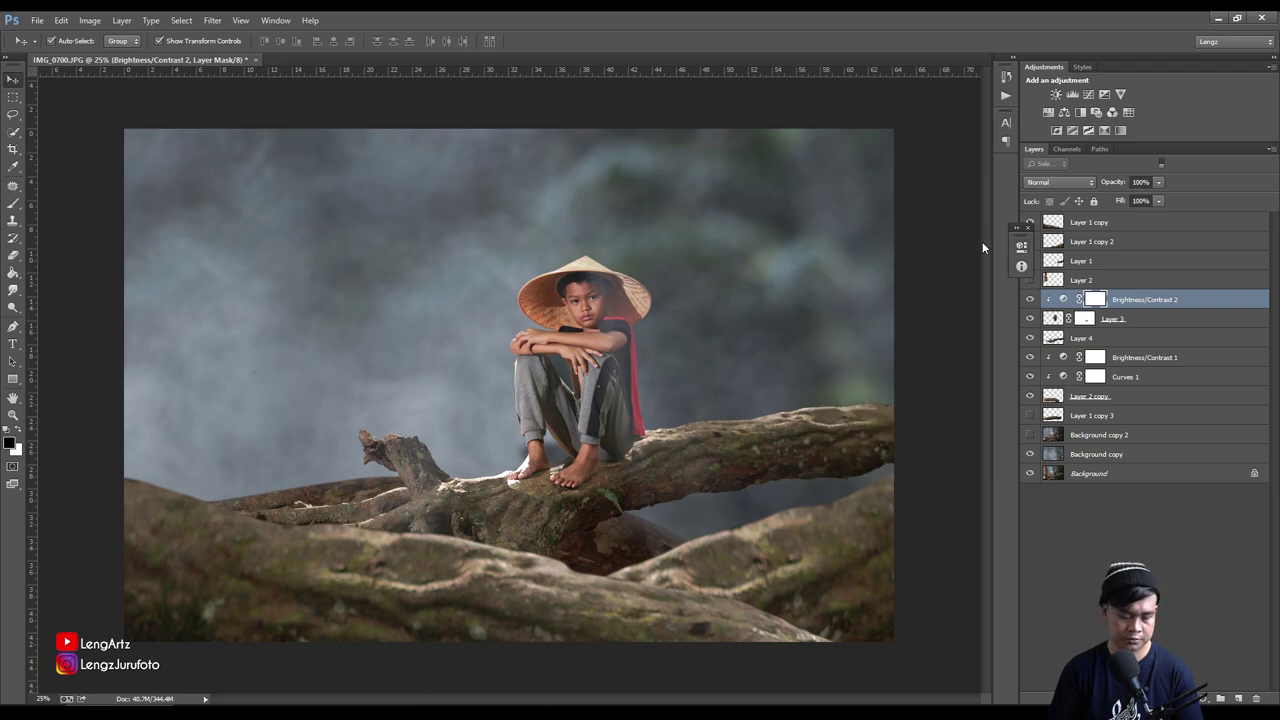
{"action": "key", "text": "ctrl+i"}
Paint the mask with a soft round 40% white brush around the boy's face and legs
{"action": "left_click", "coordinate": [13, 203]}
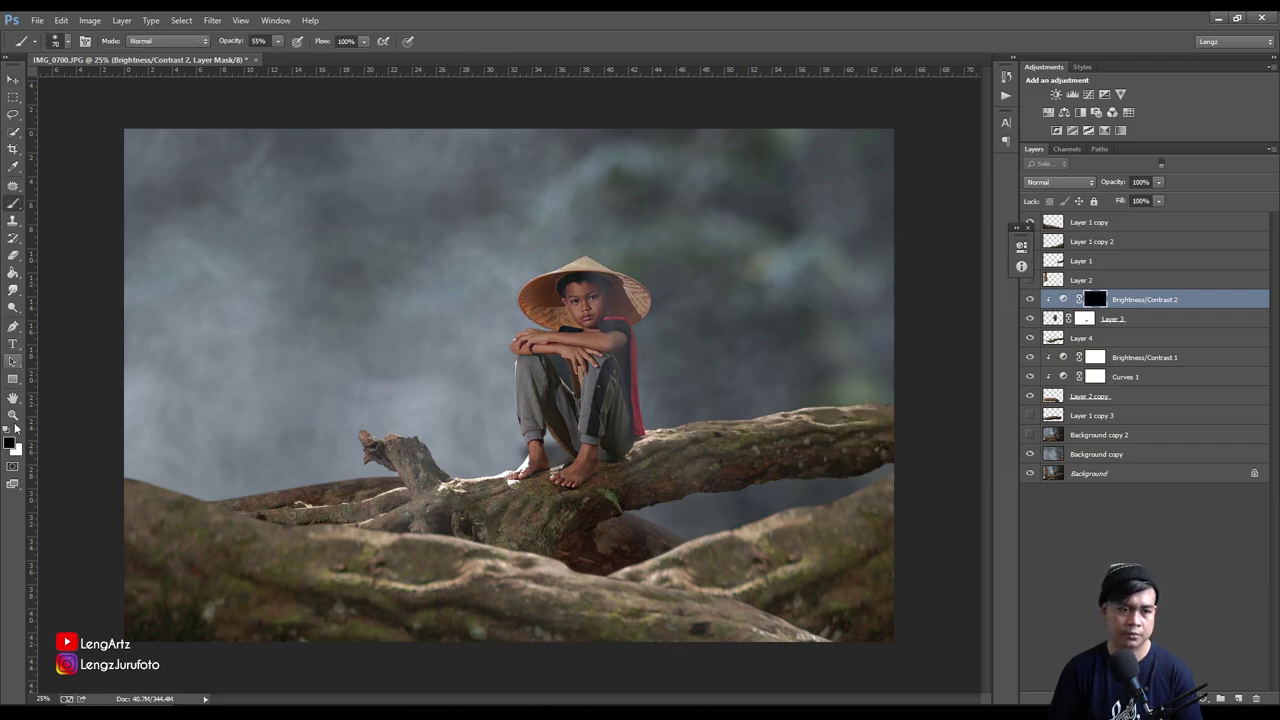
{"action": "right_click", "coordinate": [443, 253]}
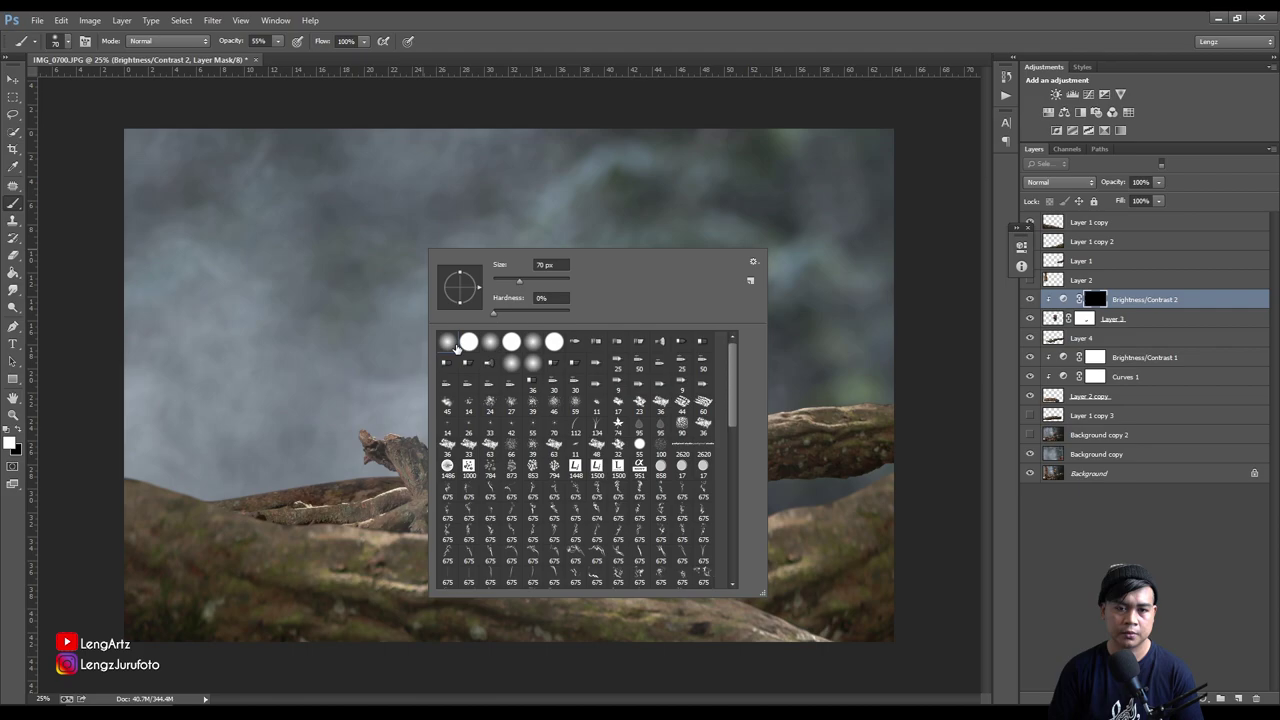
{"action": "double_click", "coordinate": [449, 348]}
{"action": "left_click_drag", "start_coordinate": [606, 291], "coordinate": [560, 305]}
{"action": "key", "text": "bracketright"}
{"action": "key", "text": "bracketright"}
{"action": "key", "text": "bracketright"}
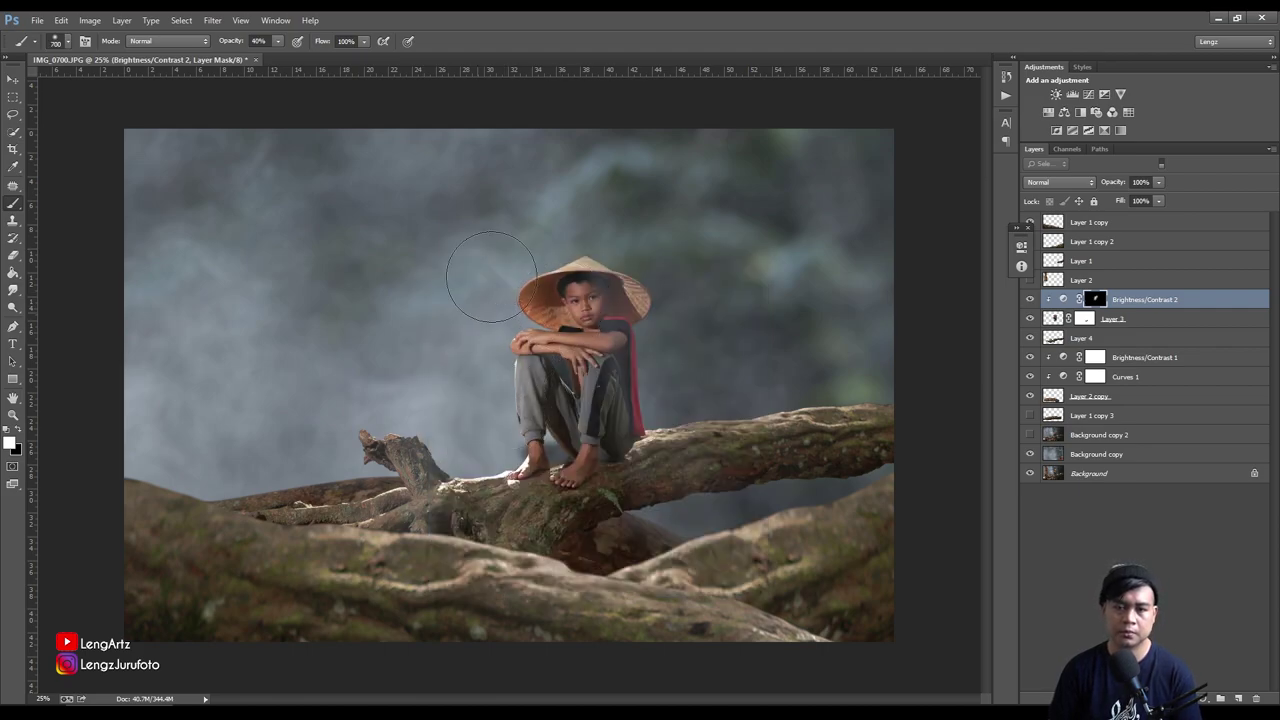
{"action": "key", "text": "bracketleft"}
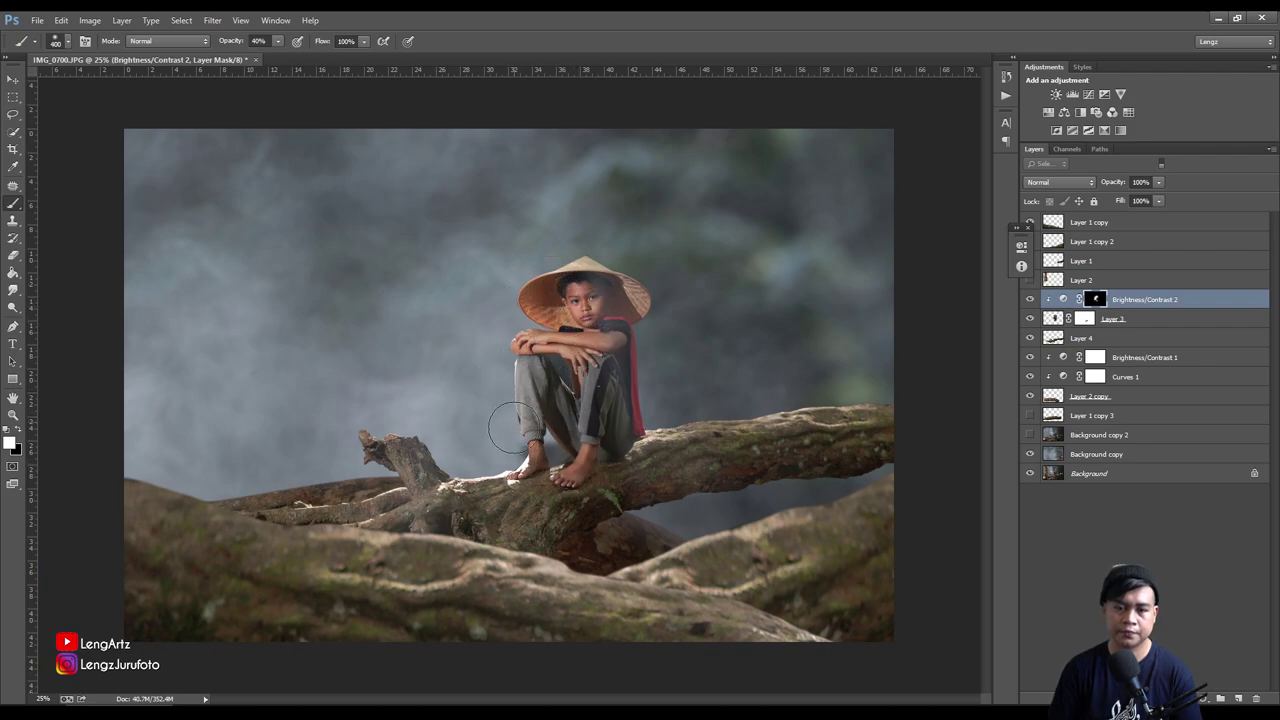
{"action": "key", "text": "ctrl+plus"}
{"action": "key", "text": "ctrl+plus"}
{"action": "left_click", "coordinate": [1150, 318]}
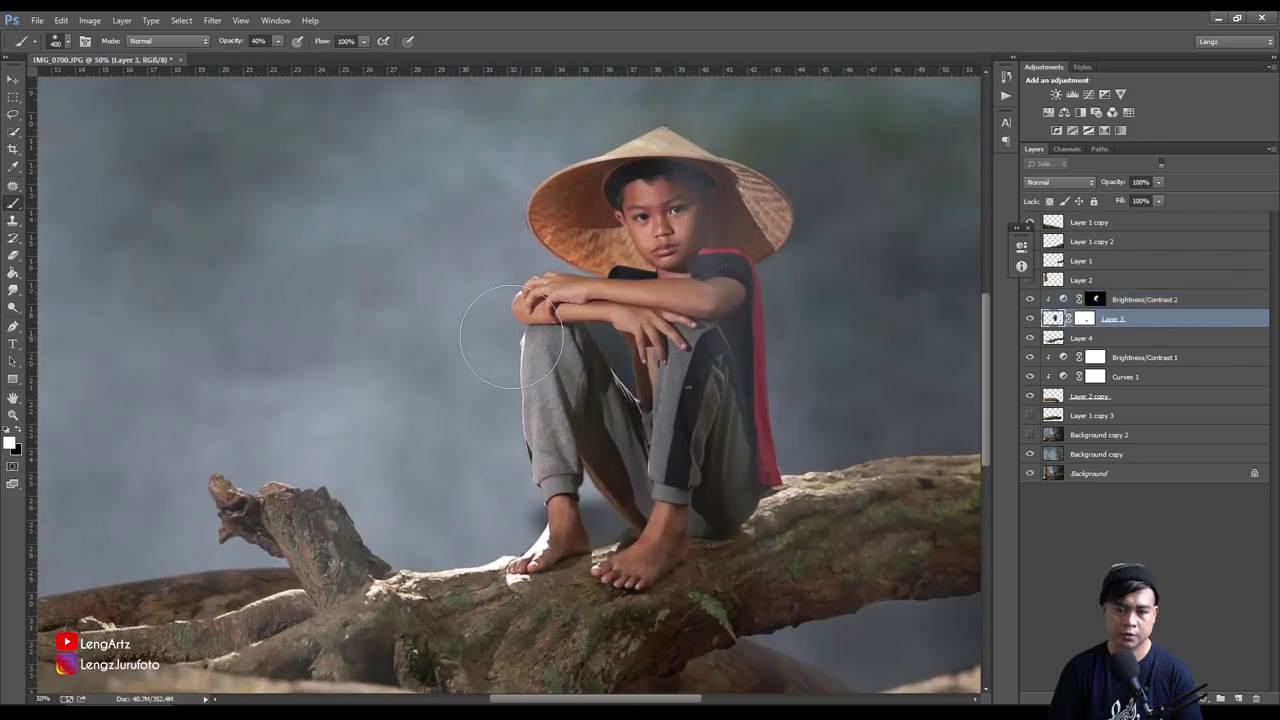
Erase the rough edges along the boy's forearm on Layer 3, then zoom out to the whole composite with no layer selected
{"action": "key", "text": "e"}
{"action": "key", "text": "ctrl+plus"}
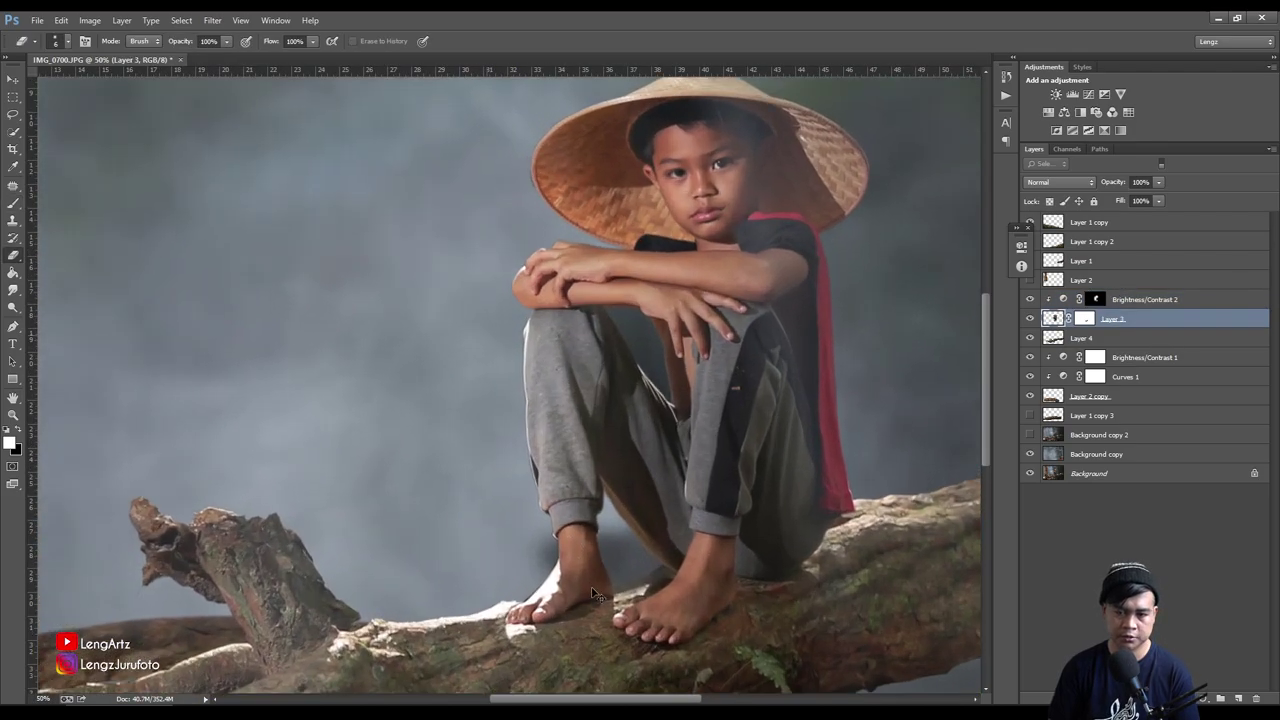
{"action": "key", "text": "ctrl+plus"}
{"action": "left_click_drag", "start_coordinate": [545, 546], "coordinate": [535, 486]}
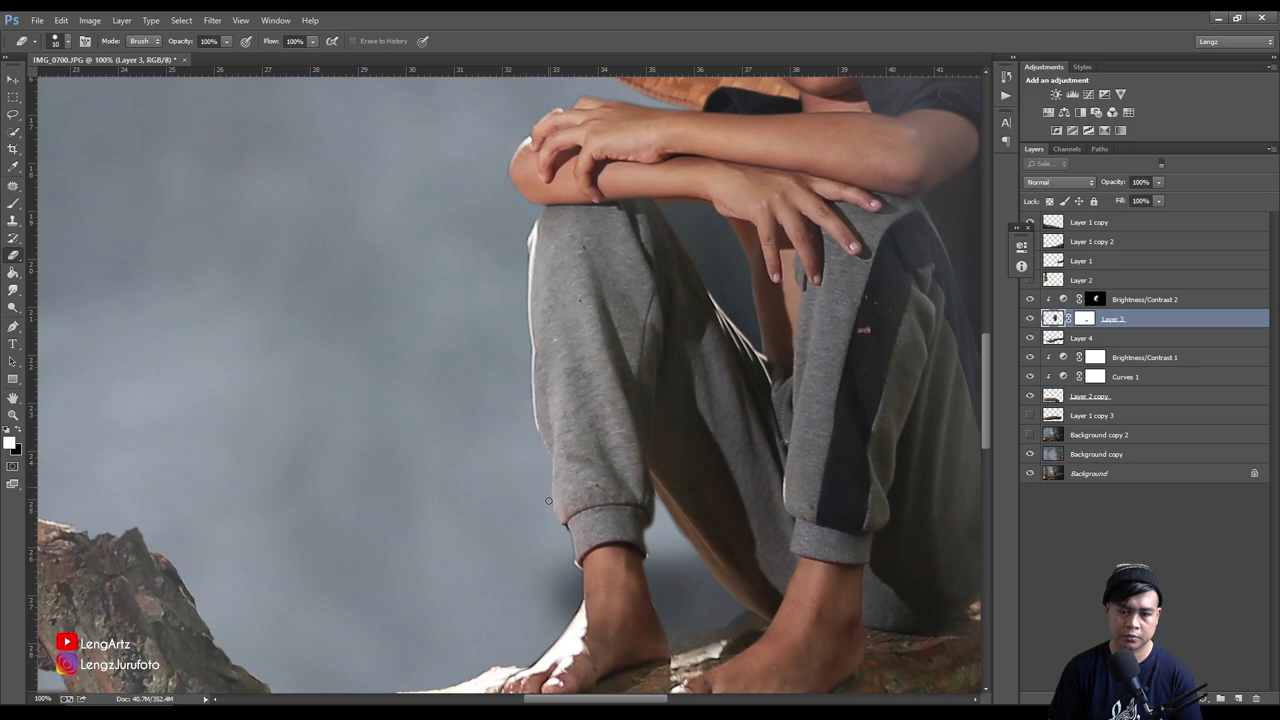
{"action": "scroll", "coordinate": [489, 363], "scroll_direction": "down", "scroll_amount": 2}
{"action": "scroll", "coordinate": [502, 355], "scroll_direction": "up", "scroll_amount": 3}
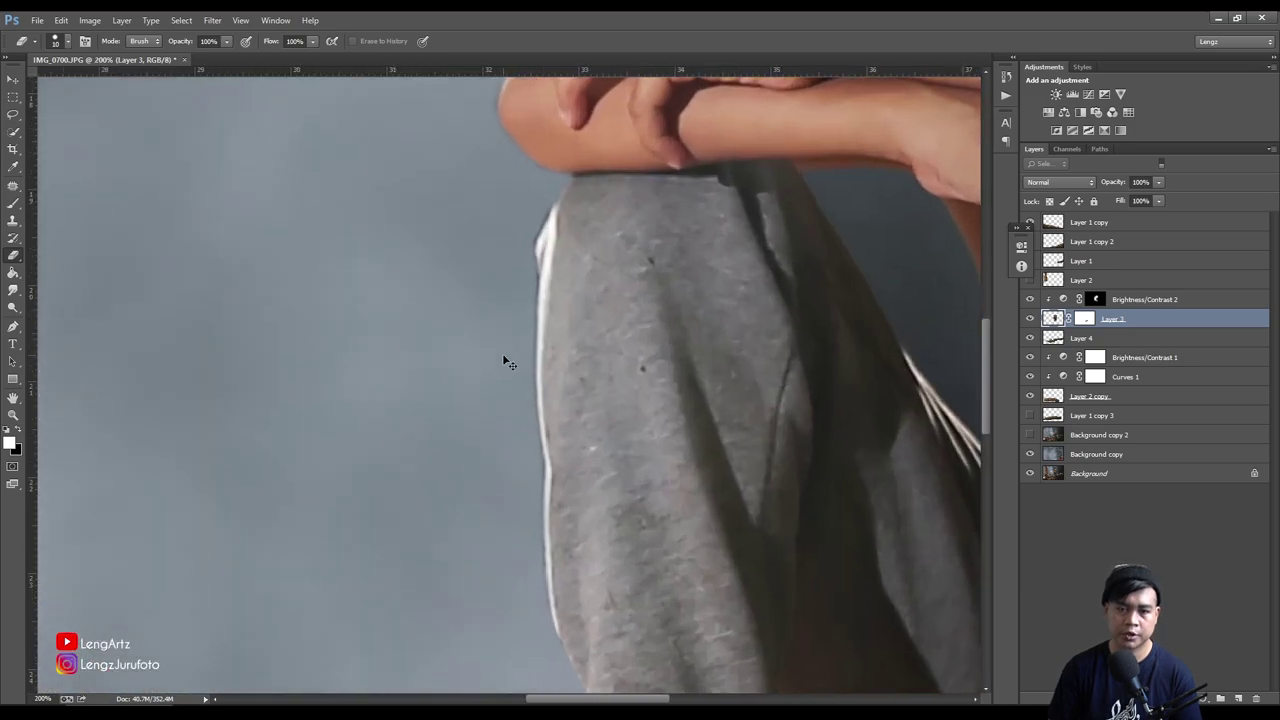
{"action": "scroll", "coordinate": [502, 355], "scroll_direction": "up", "scroll_amount": 2}
{"action": "scroll", "coordinate": [474, 186], "scroll_direction": "down", "scroll_amount": 1}
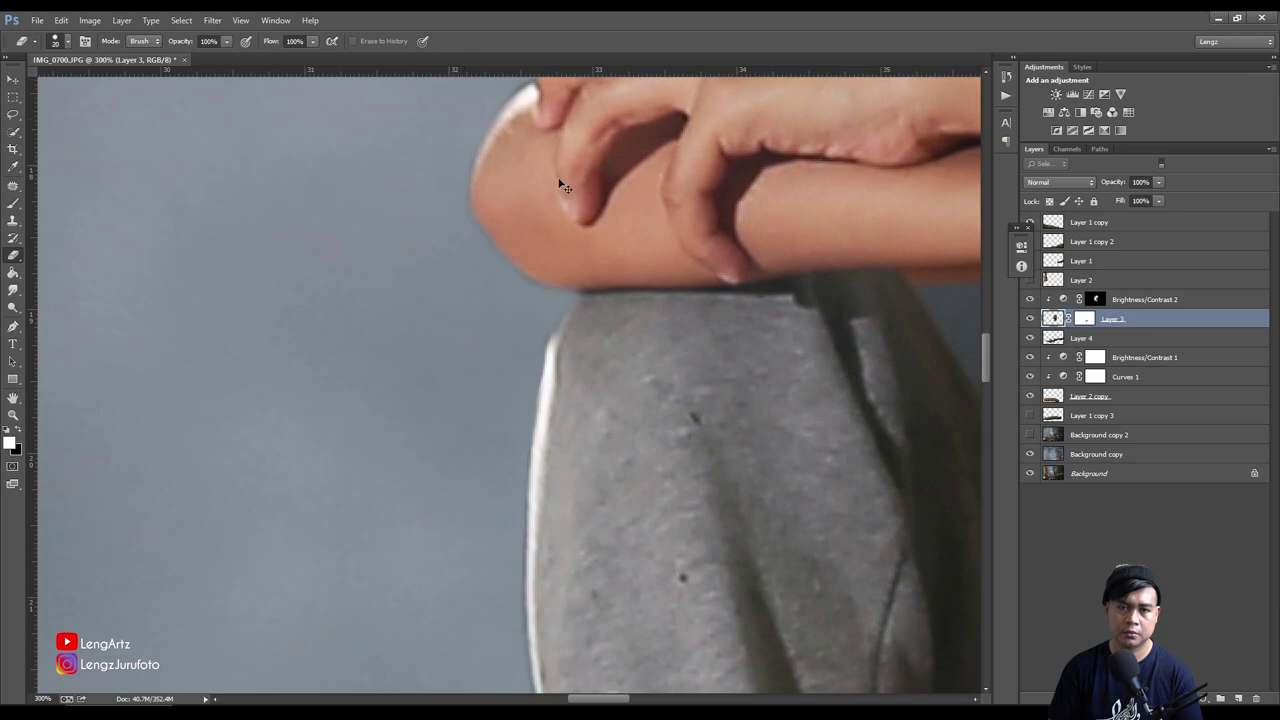
{"action": "key", "text": "ctrl+minus"}
{"action": "key", "text": "ctrl+minus"}
{"action": "key", "text": "ctrl+minus"}
{"action": "key", "text": "ctrl+minus"}
{"action": "key", "text": "ctrl+minus"}
{"action": "key", "text": "ctrl+minus"}
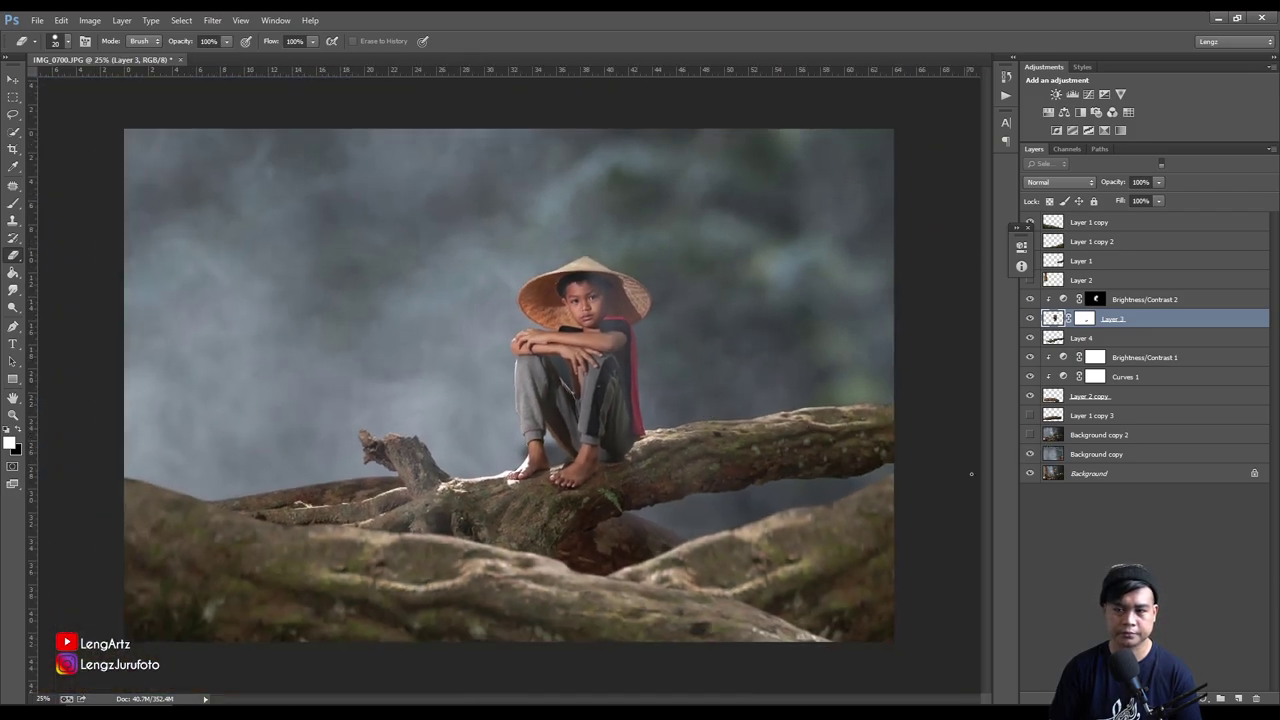
{"action": "left_click", "coordinate": [1140, 530]}
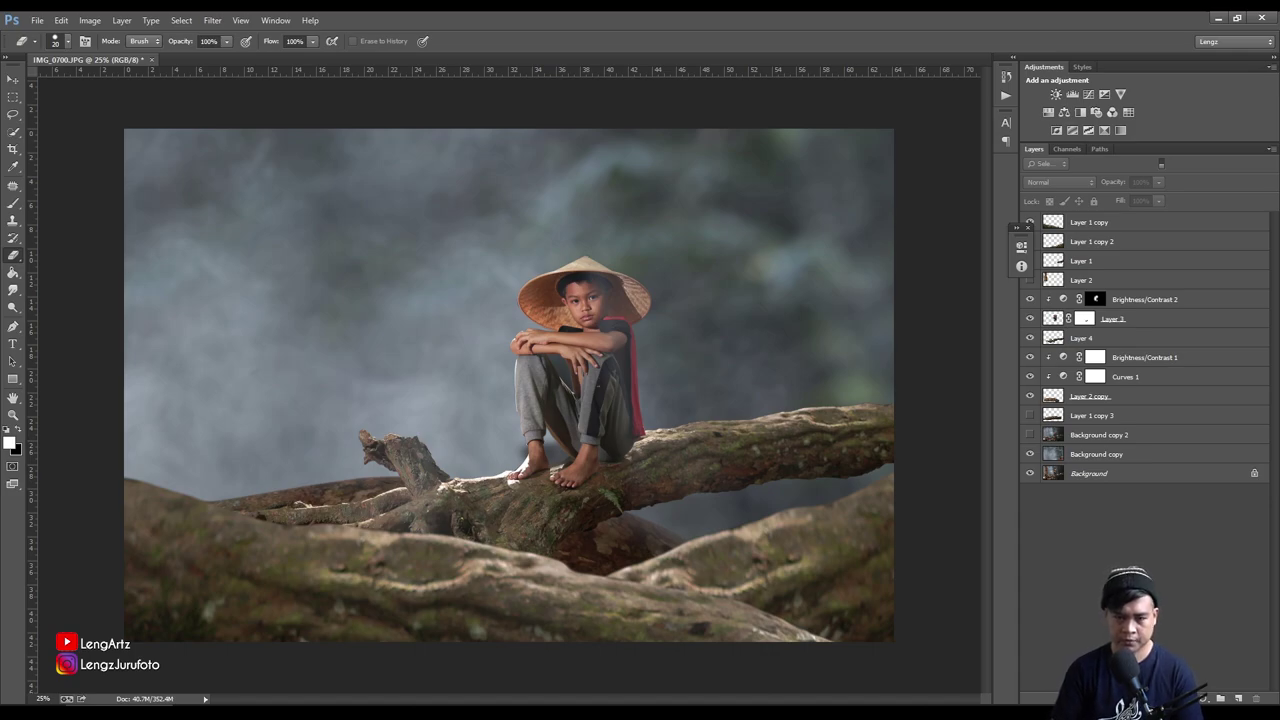
Add a Hue/Saturation layer on top with saturation lowered to -49
{"action": "left_click", "coordinate": [1158, 224]}
{"action": "left_click", "coordinate": [1047, 111]}
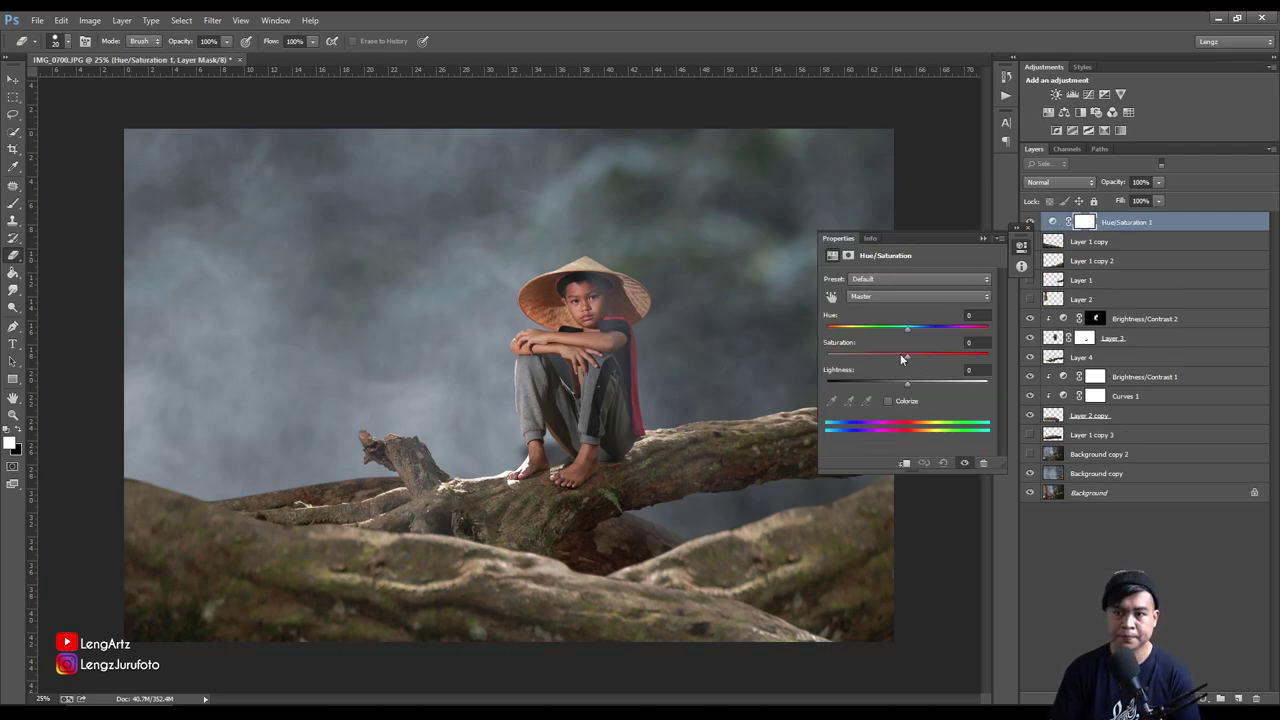
{"action": "left_click_drag", "start_coordinate": [906, 356], "coordinate": [868, 356]}
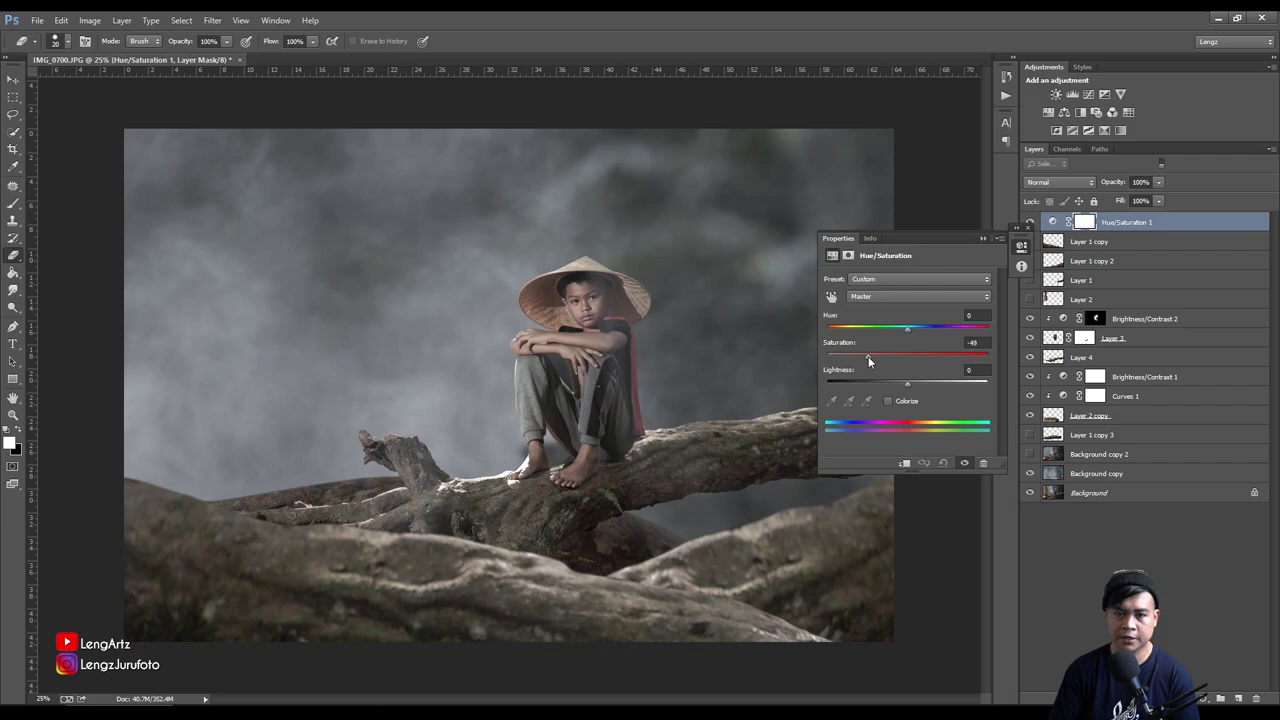
Add a Brightness/Contrast layer on top with brightness 29 and contrast 44
{"action": "left_click", "coordinate": [1055, 93]}
{"action": "left_click_drag", "start_coordinate": [911, 346], "coordinate": [924, 340]}
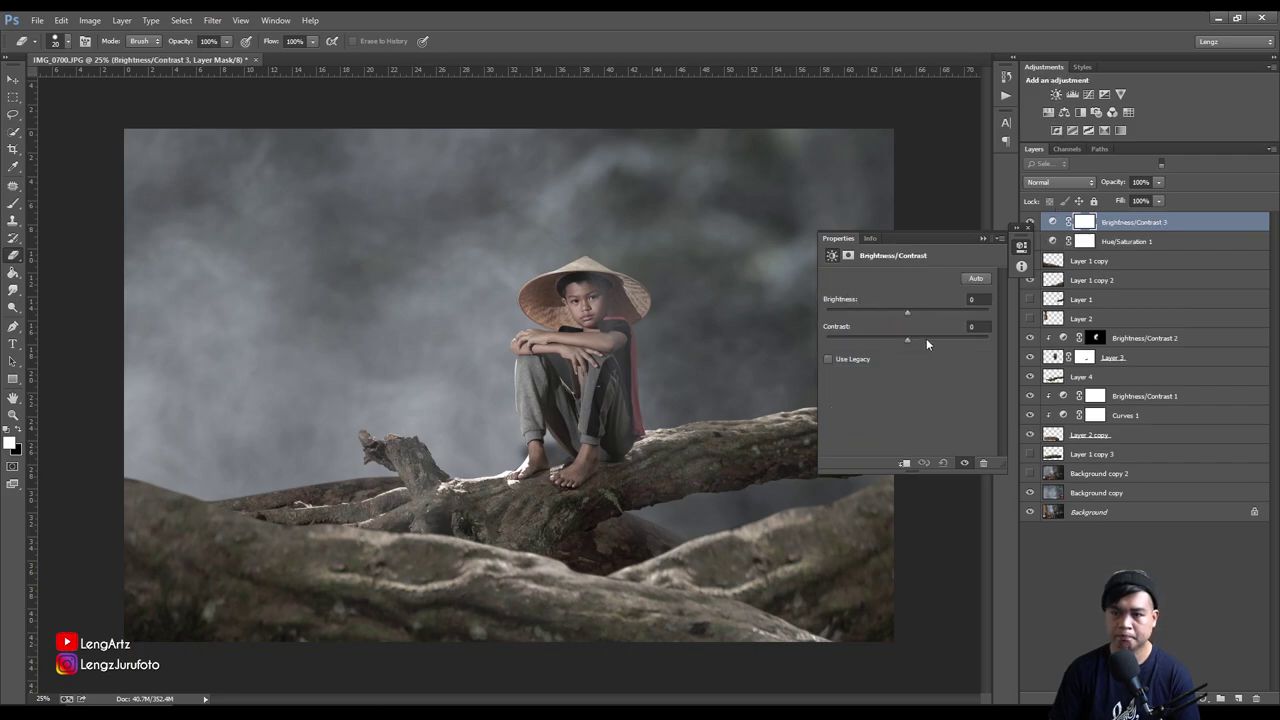
{"action": "left_click_drag", "start_coordinate": [909, 311], "coordinate": [918, 312]}
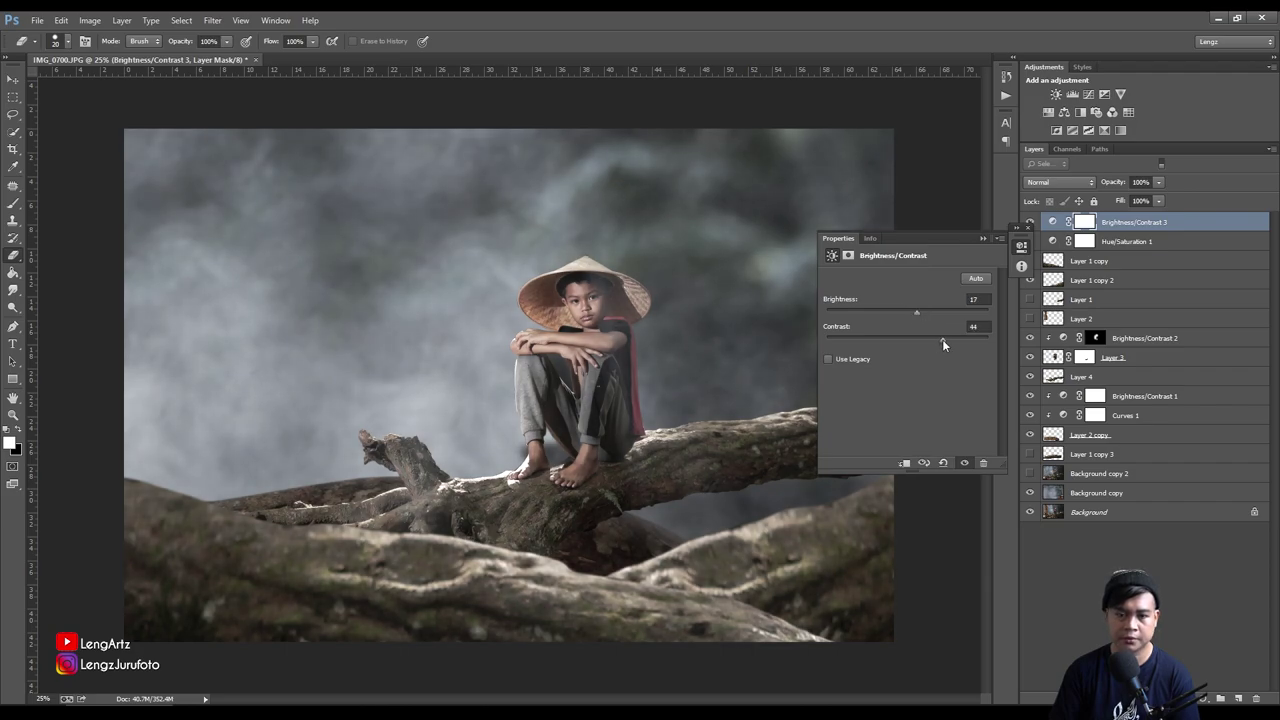
{"action": "left_click_drag", "start_coordinate": [918, 310], "coordinate": [923, 316]}
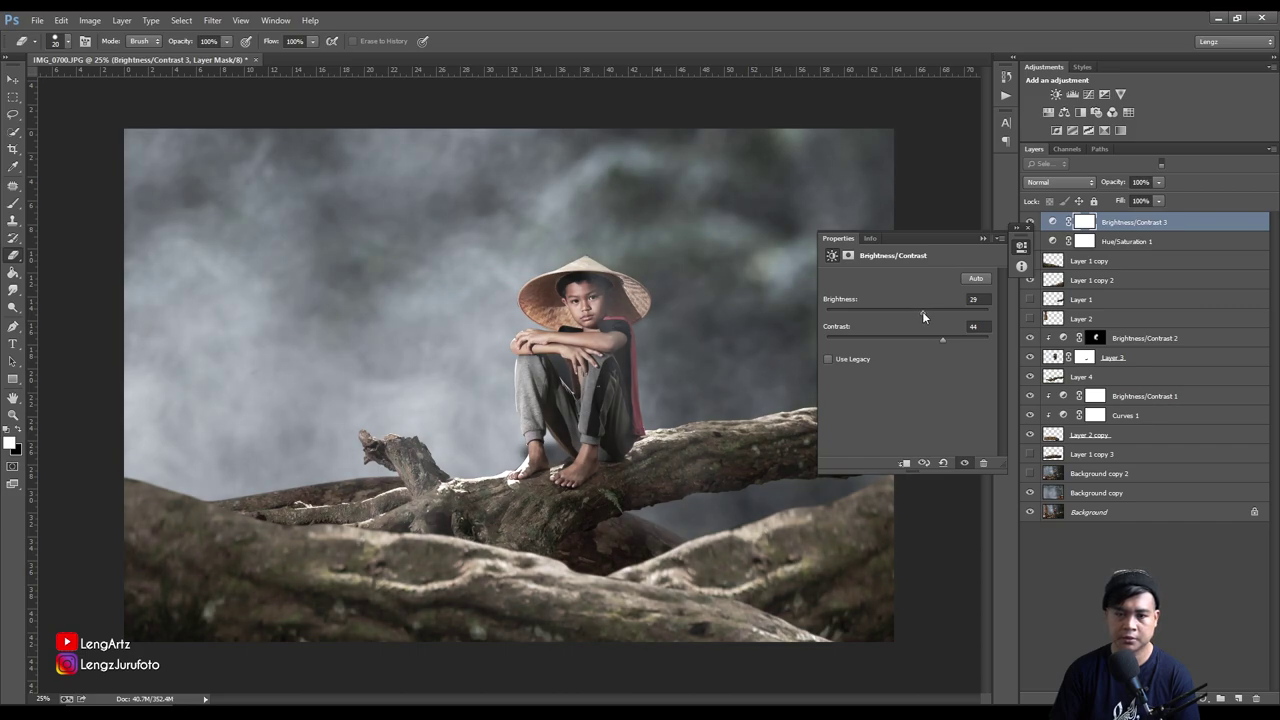
{"action": "left_click", "coordinate": [1180, 550]}
{"action": "left_click", "coordinate": [1095, 382]}
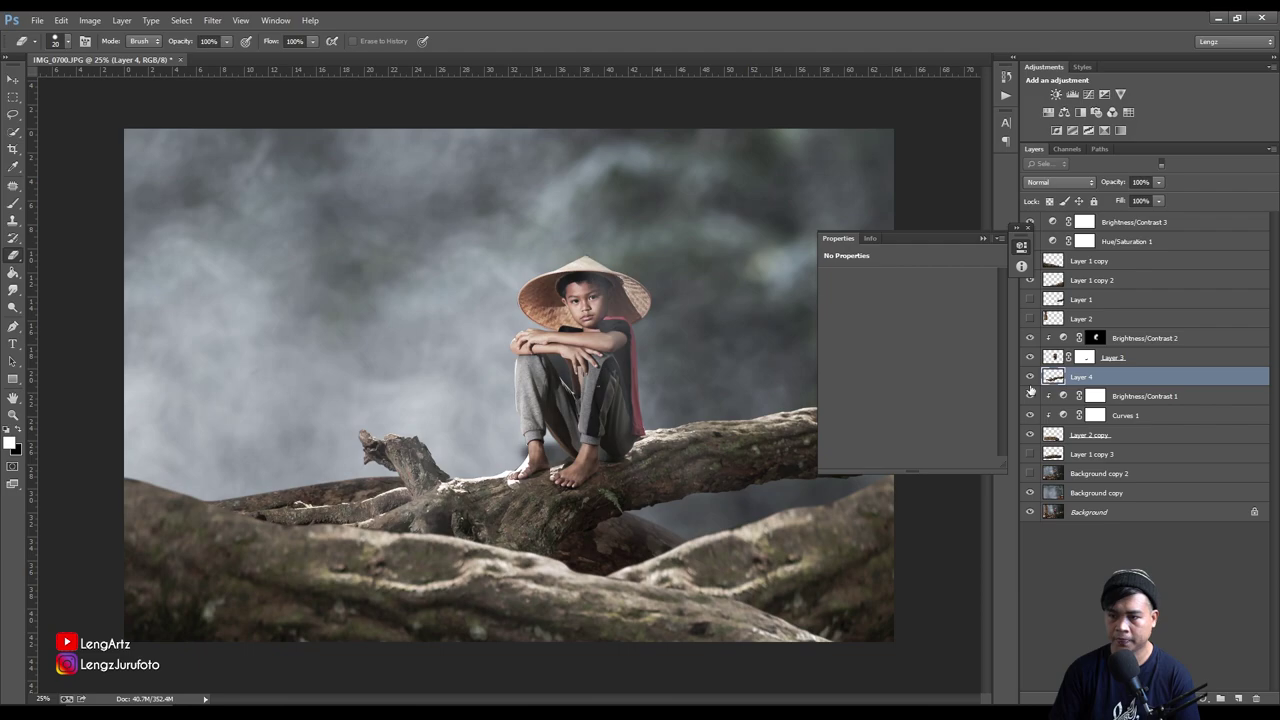
Apply a Gaussian Blur of about 29.1 pixels radius to Layer 2 copy
{"action": "left_click", "coordinate": [1029, 436]}
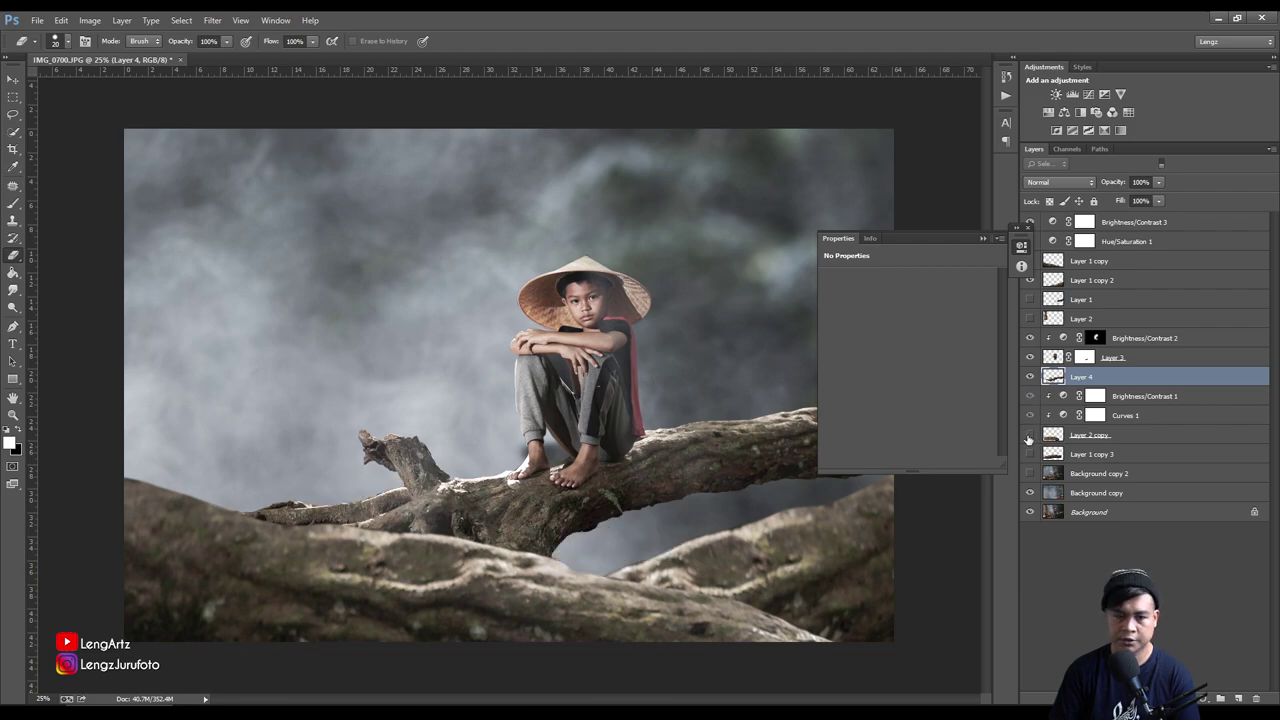
{"action": "left_click", "coordinate": [1113, 440]}
{"action": "left_click", "coordinate": [215, 20]}
{"action": "mouse_move", "coordinate": [219, 167]}
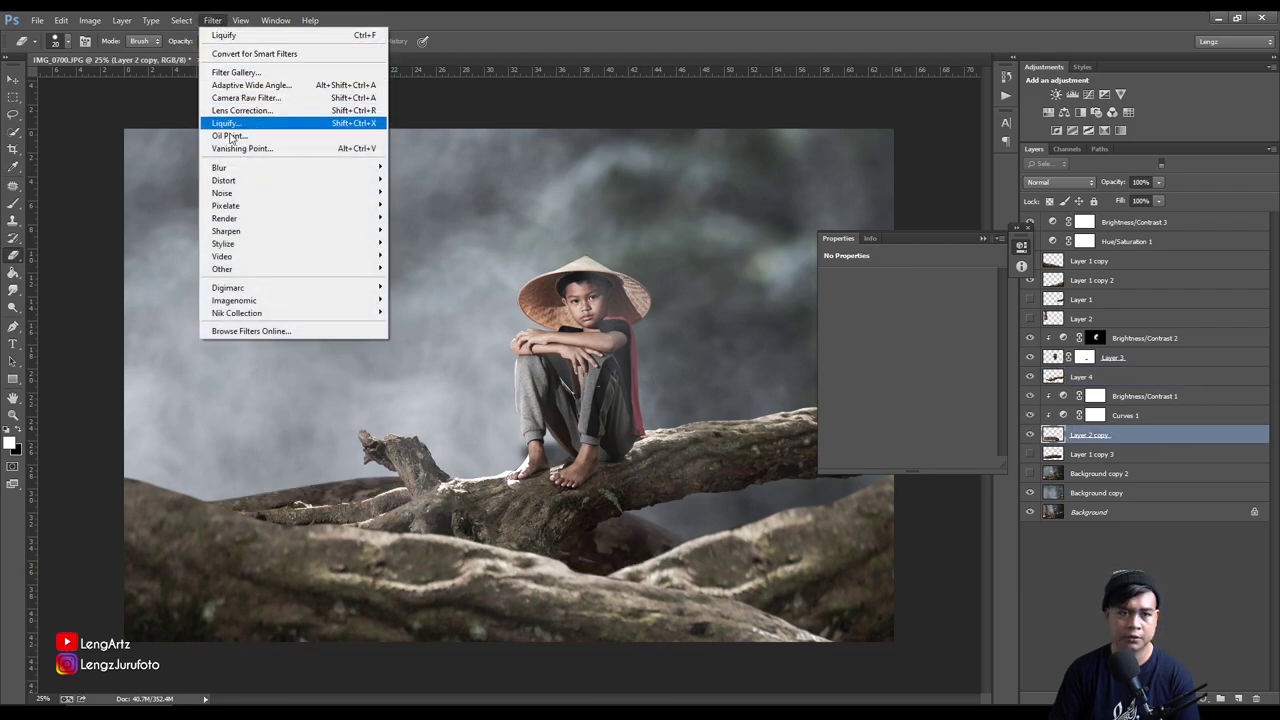
{"action": "left_click", "coordinate": [424, 261]}
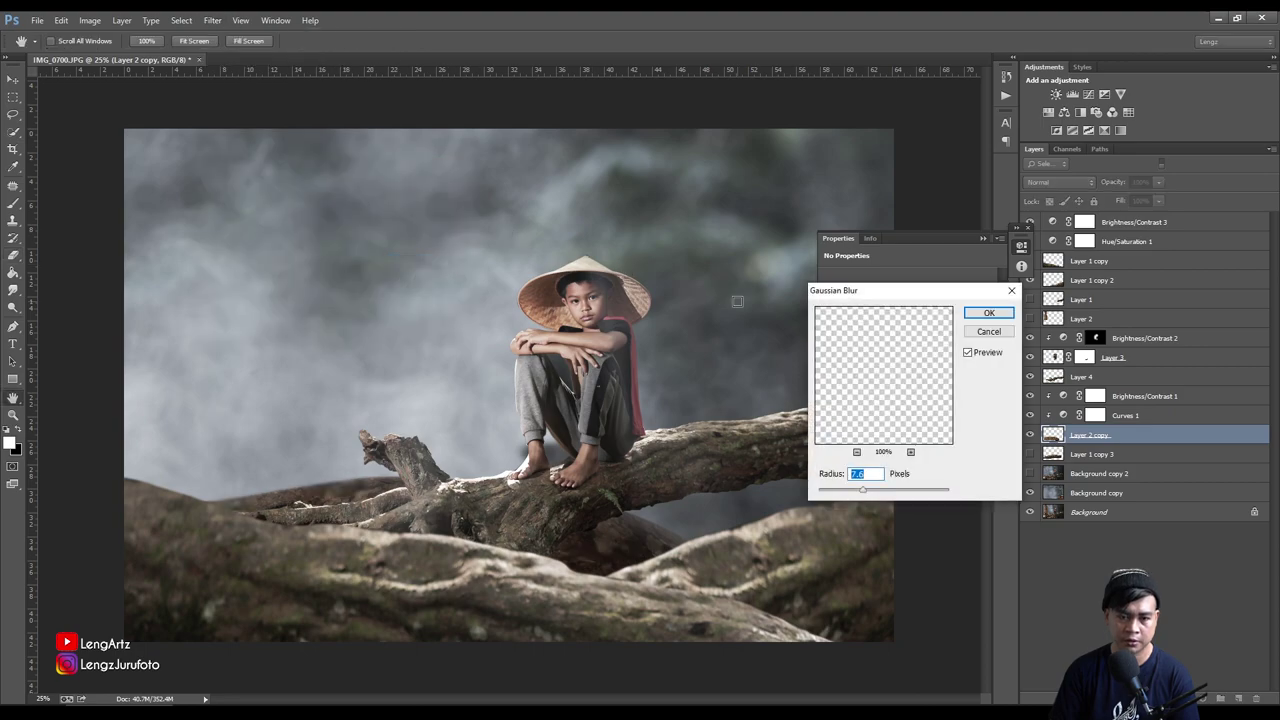
{"action": "left_click_drag", "start_coordinate": [877, 493], "coordinate": [888, 495]}
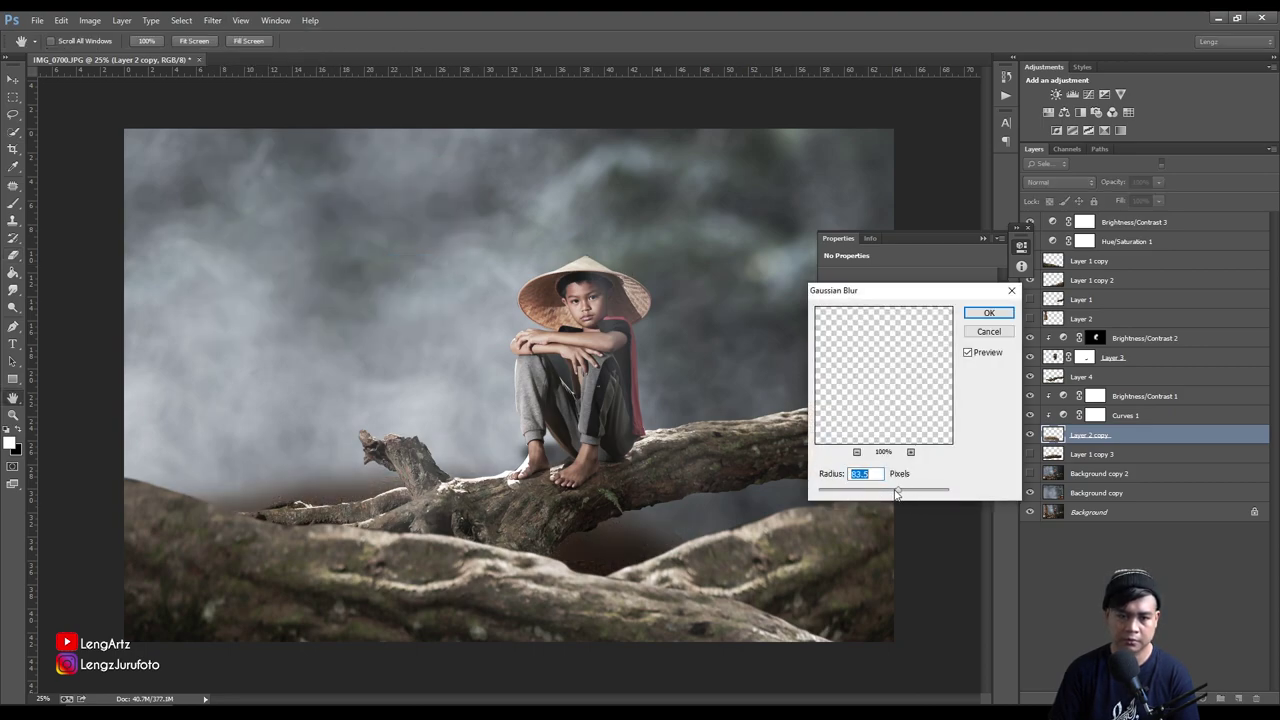
{"action": "left_click_drag", "start_coordinate": [888, 495], "coordinate": [845, 493]}
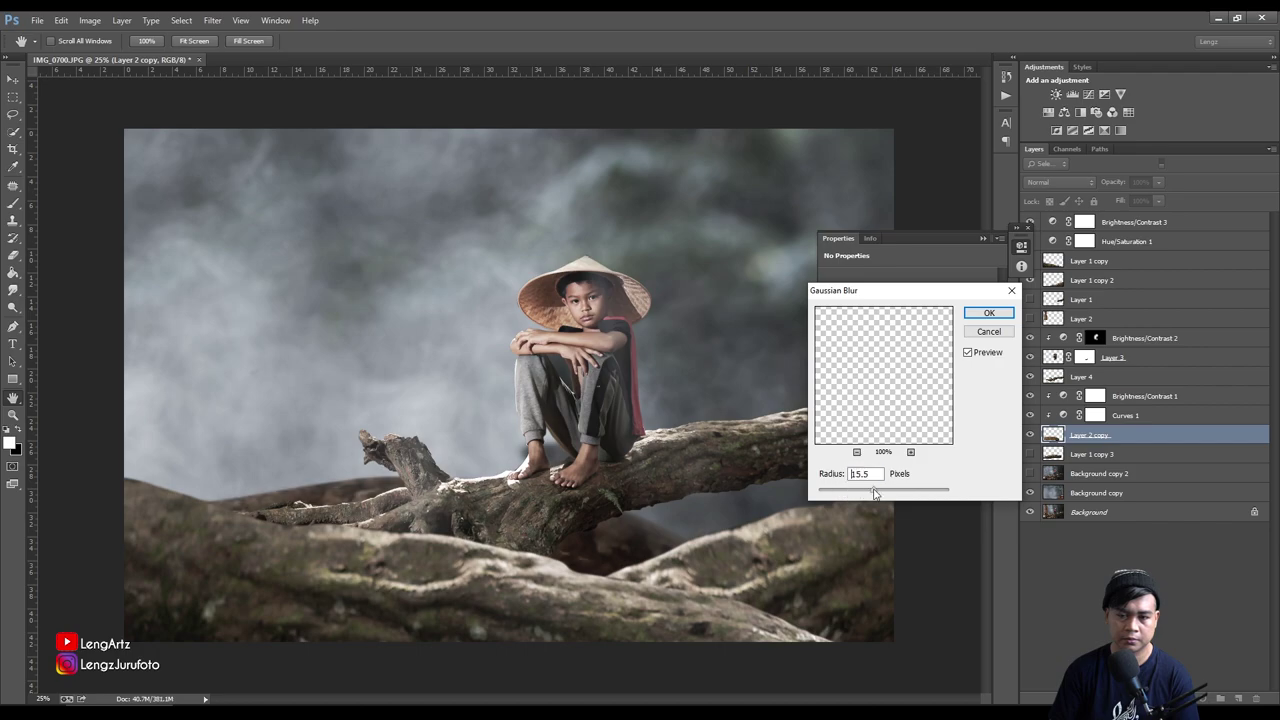
{"action": "left_click_drag", "start_coordinate": [881, 493], "coordinate": [886, 494]}
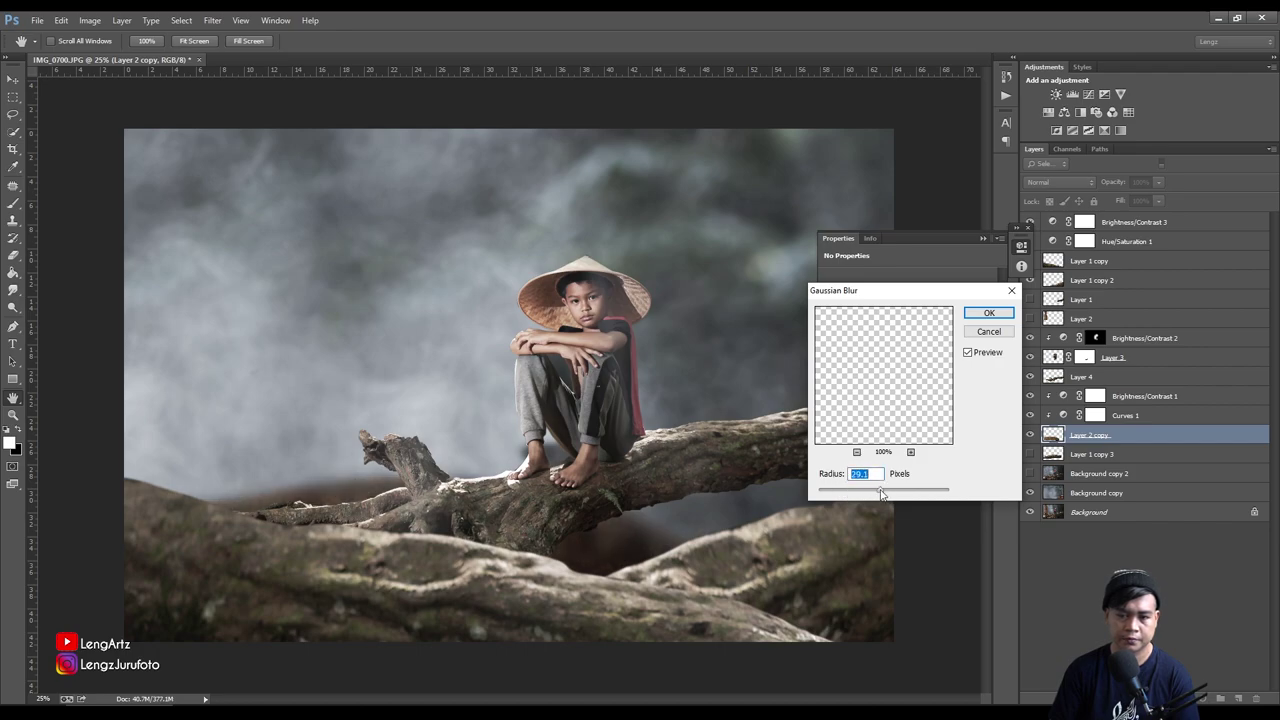
{"action": "left_click", "coordinate": [989, 313]}
{"action": "key", "text": "e"}
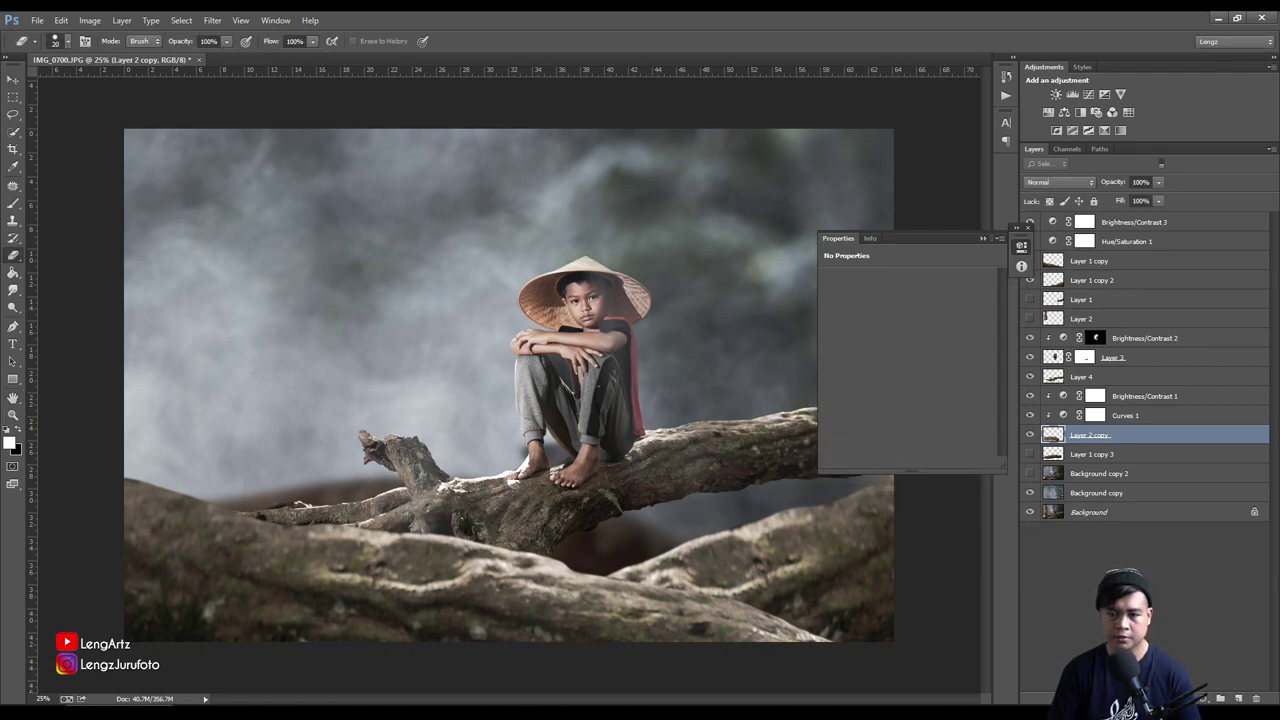
Shift the blurred Layer 2 copy down-left and rotate it about 5.1°
{"action": "key", "text": "ctrl+t"}
{"action": "mouse_move", "coordinate": [645, 550]}
{"action": "left_mouse_down"}
{"action": "mouse_move", "coordinate": [630, 577]}
{"action": "mouse_move", "coordinate": [645, 505]}
{"action": "left_mouse_up"}
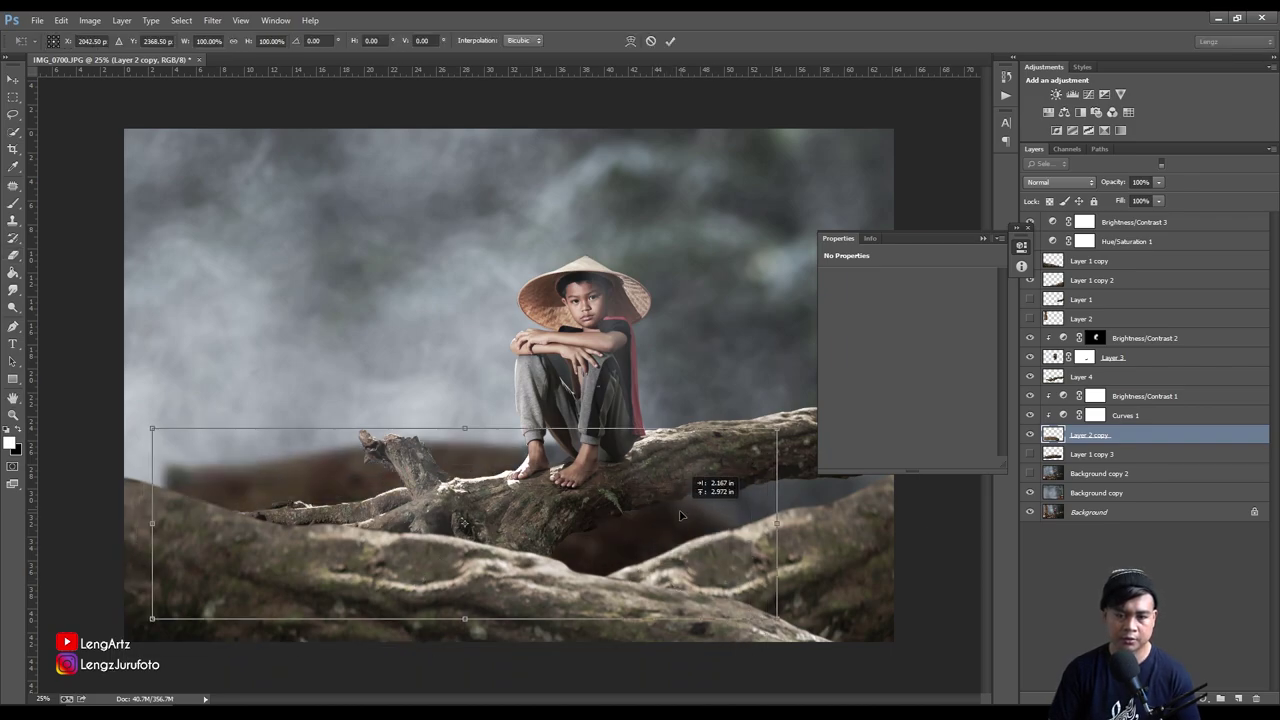
{"action": "left_click_drag", "start_coordinate": [758, 545], "coordinate": [760, 612]}
{"action": "left_click_drag", "start_coordinate": [562, 568], "coordinate": [489, 582]}
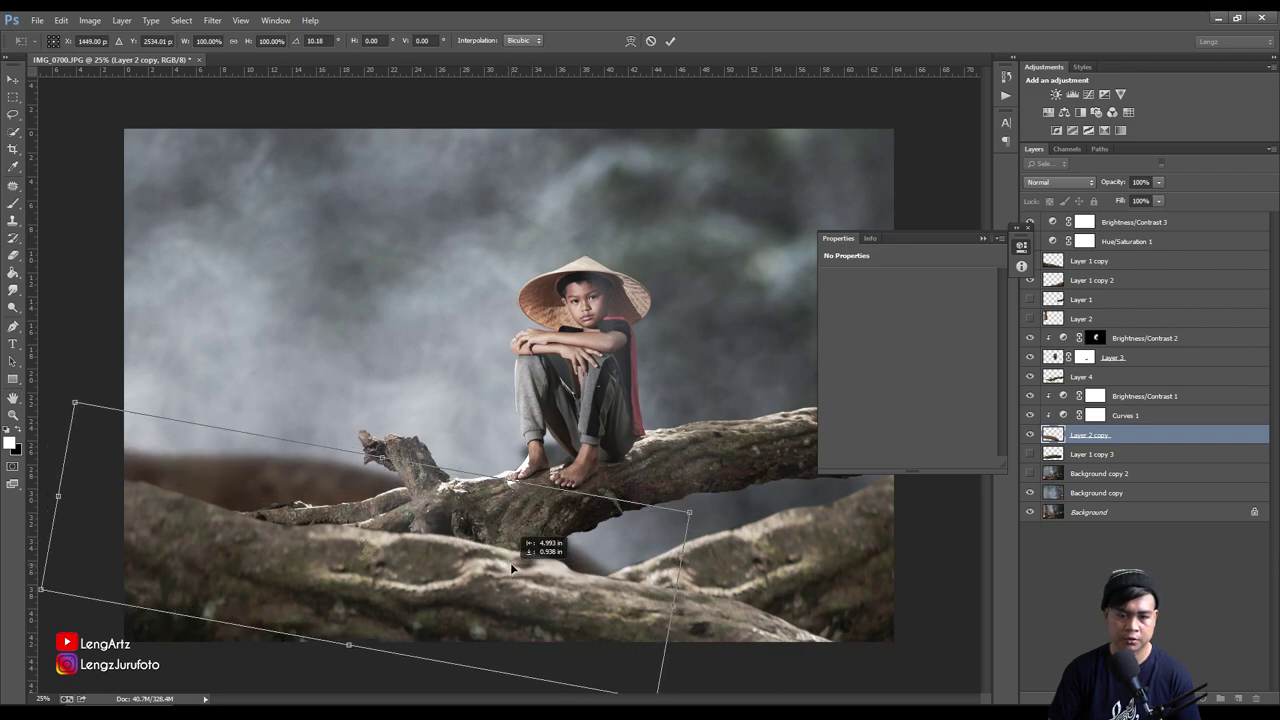
{"action": "left_click_drag", "start_coordinate": [489, 582], "coordinate": [535, 563]}
{"action": "left_click_drag", "start_coordinate": [695, 565], "coordinate": [757, 540]}
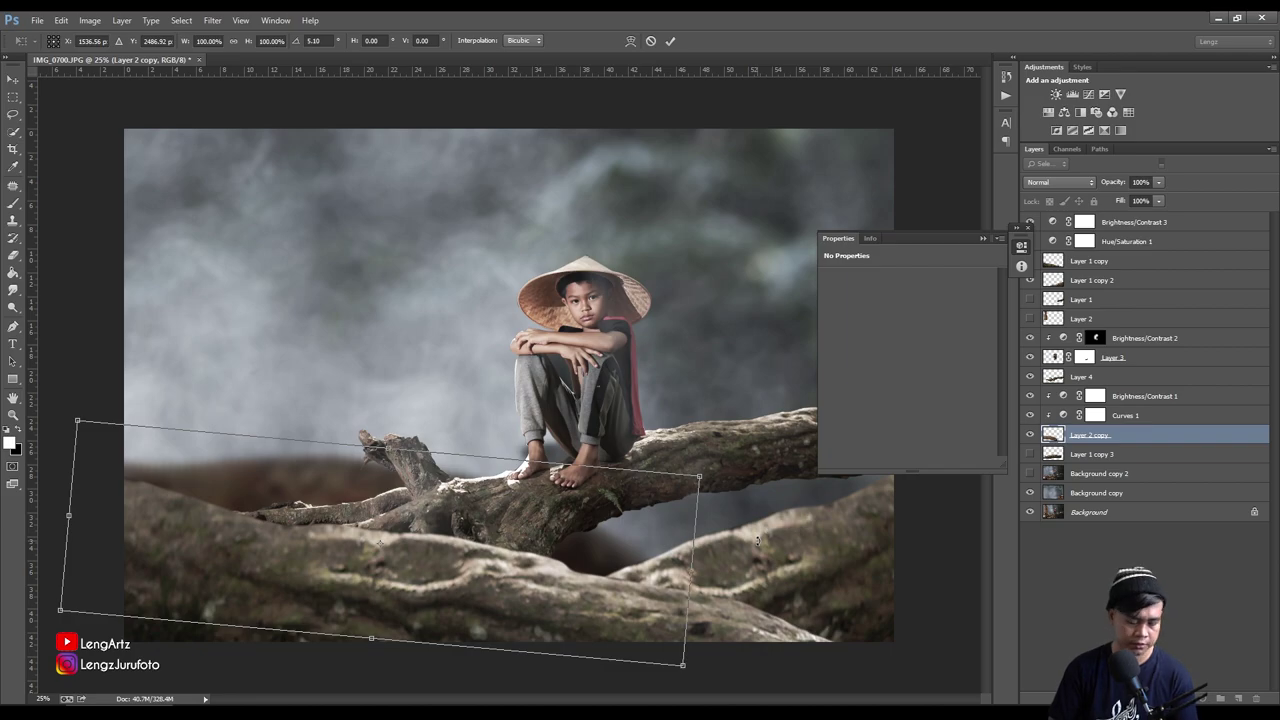
{"action": "key", "text": "Return"}
{"action": "key", "text": "e"}
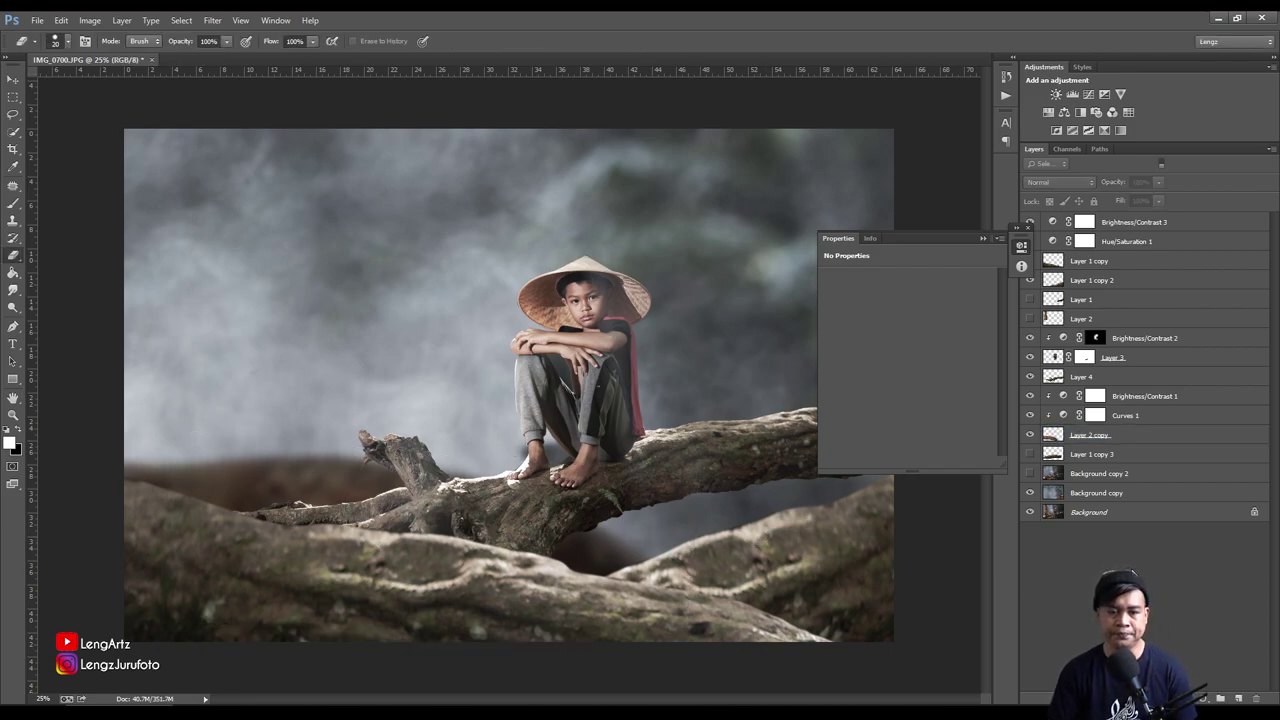
Convert Layer 2 copy to a Smart Object
{"action": "left_click", "coordinate": [1100, 437]}
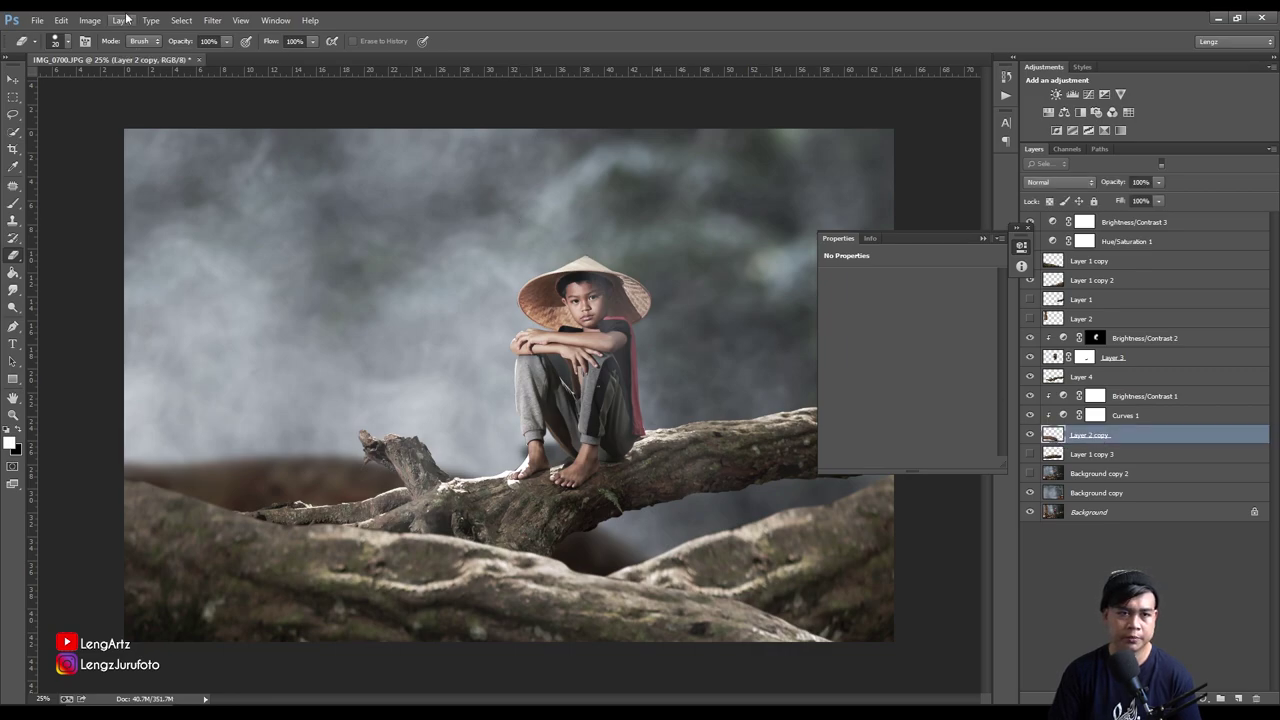
{"action": "left_click", "coordinate": [211, 21]}
{"action": "mouse_move", "coordinate": [290, 167]}
{"action": "left_click", "coordinate": [1135, 440]}
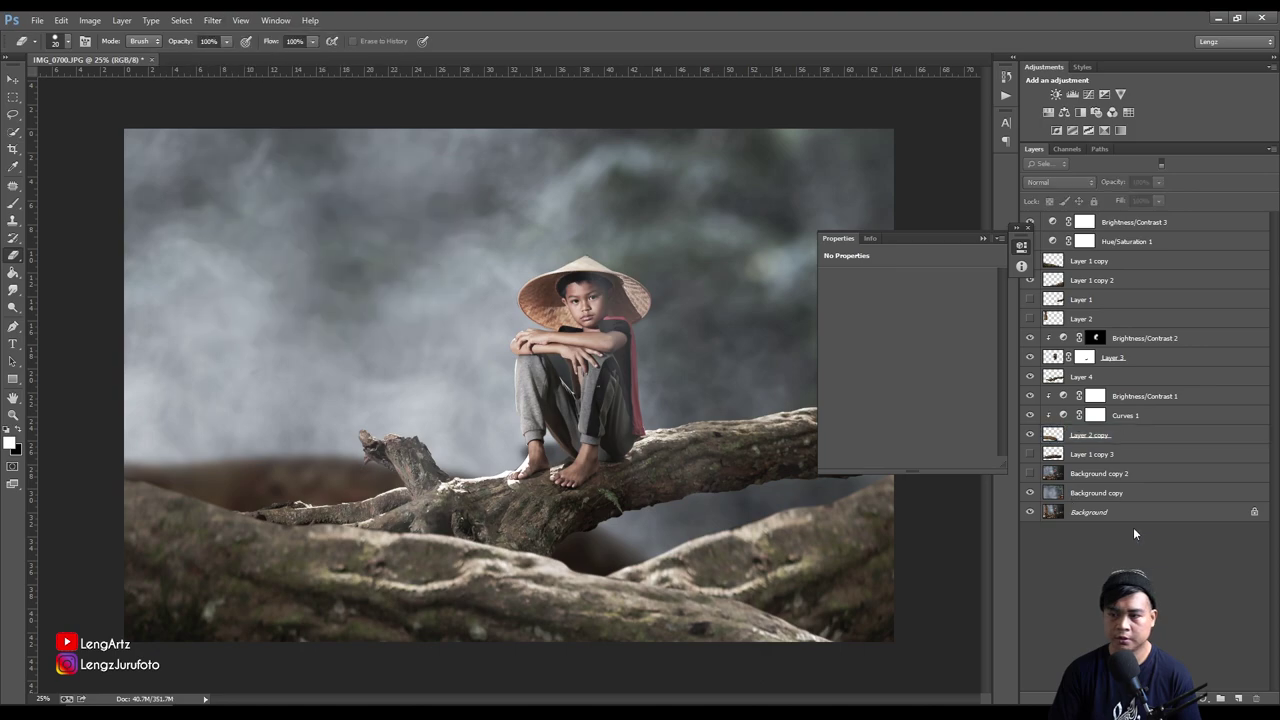
{"action": "right_click", "coordinate": [1140, 435]}
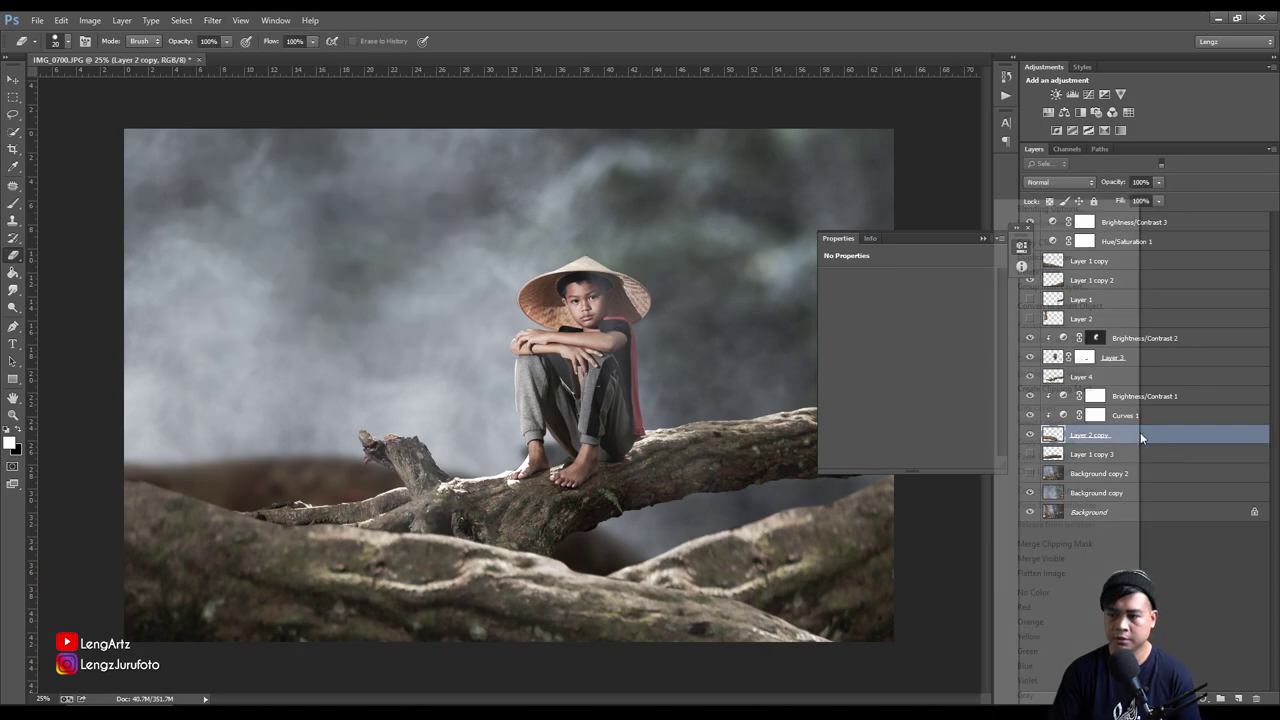
{"action": "right_click", "coordinate": [1166, 435]}
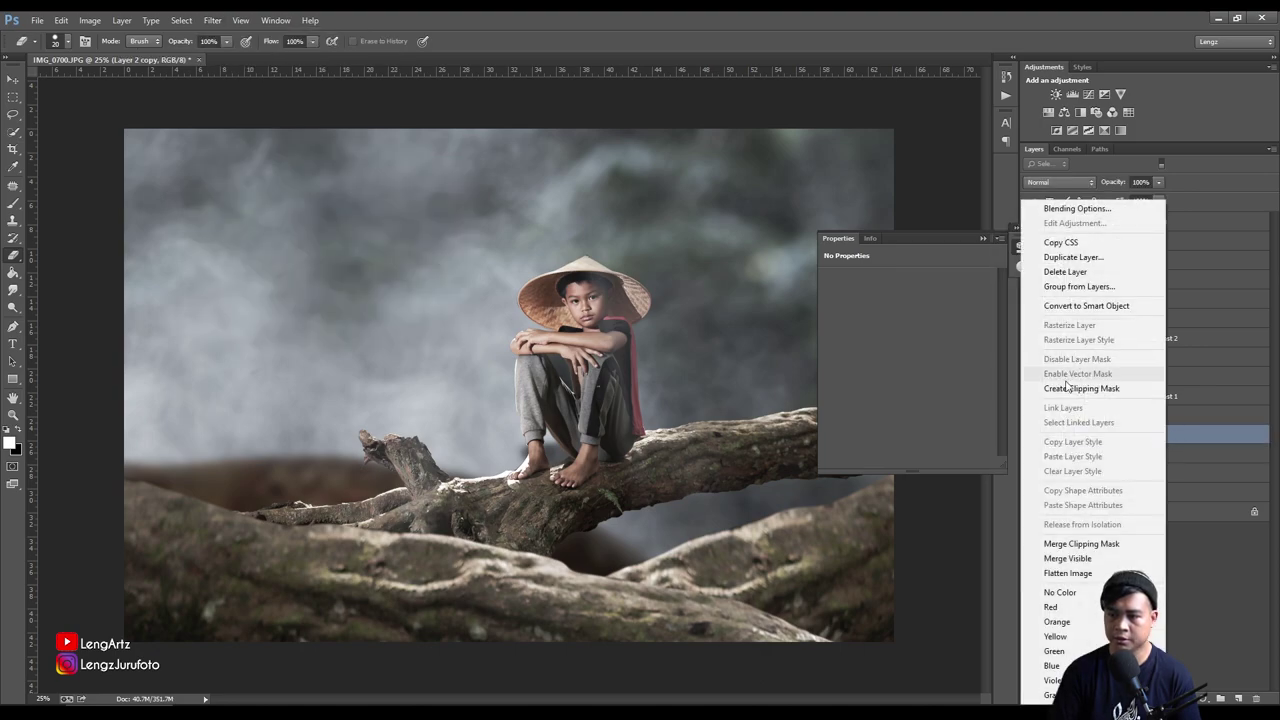
{"action": "left_click", "coordinate": [1080, 306]}
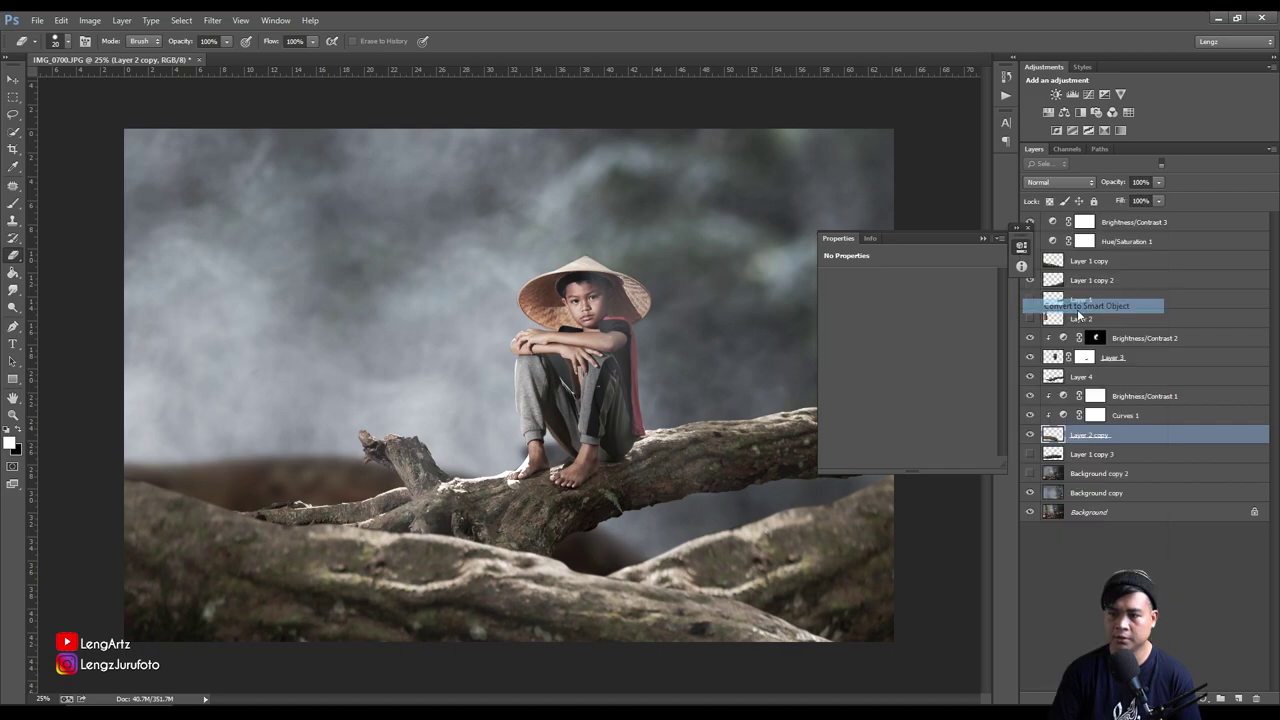
Open the Gaussian Blur filter on the smart object and cancel without applying
{"action": "left_click", "coordinate": [212, 20]}
{"action": "mouse_move", "coordinate": [221, 167]}
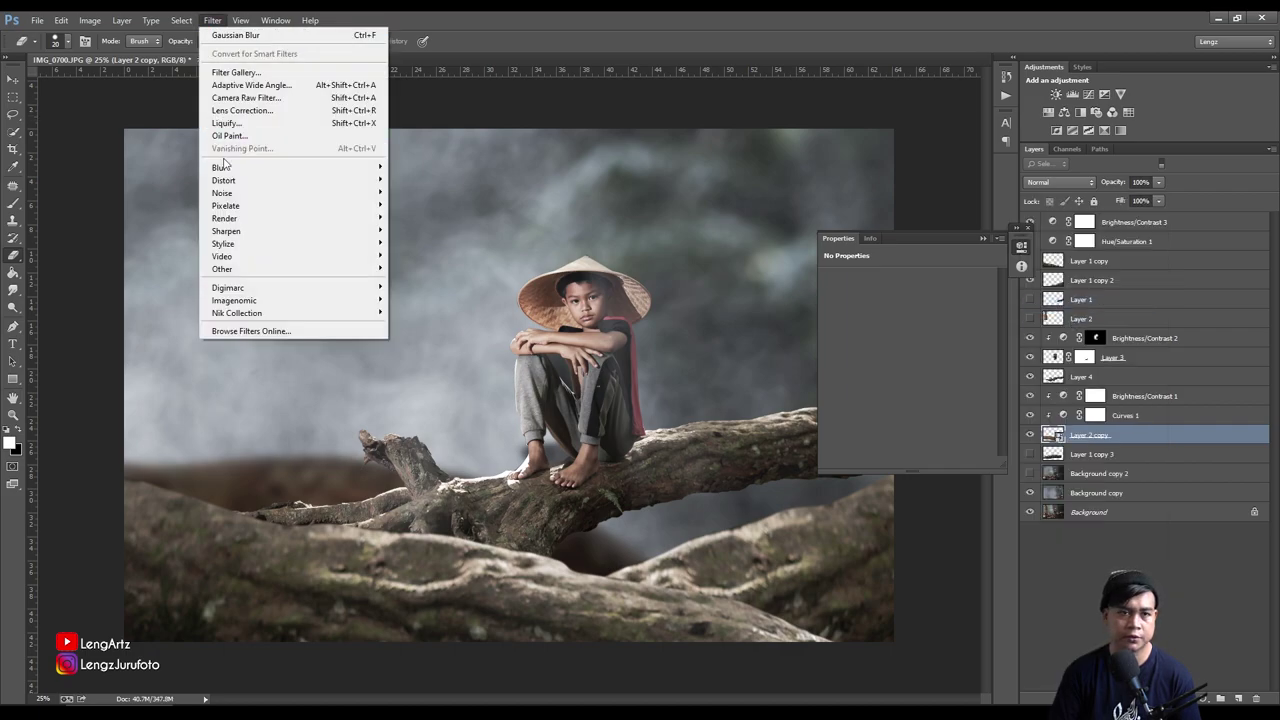
{"action": "left_click", "coordinate": [422, 261]}
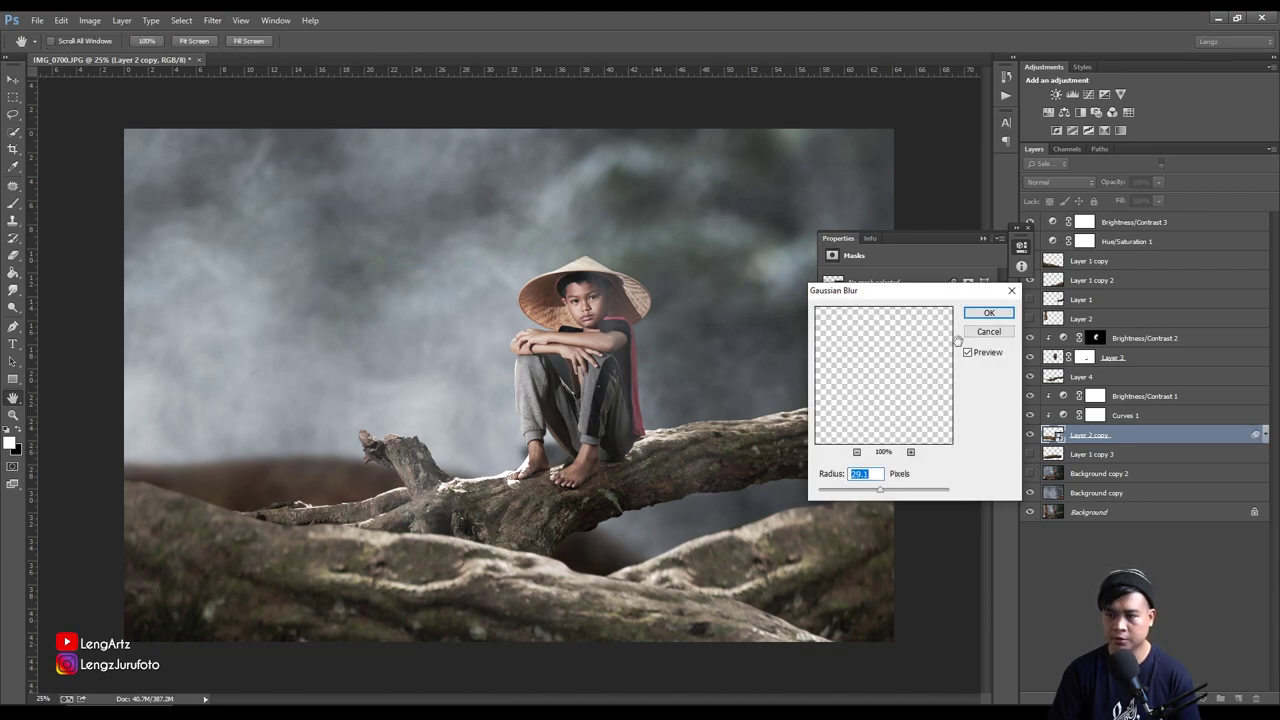
{"action": "left_click", "coordinate": [988, 331]}
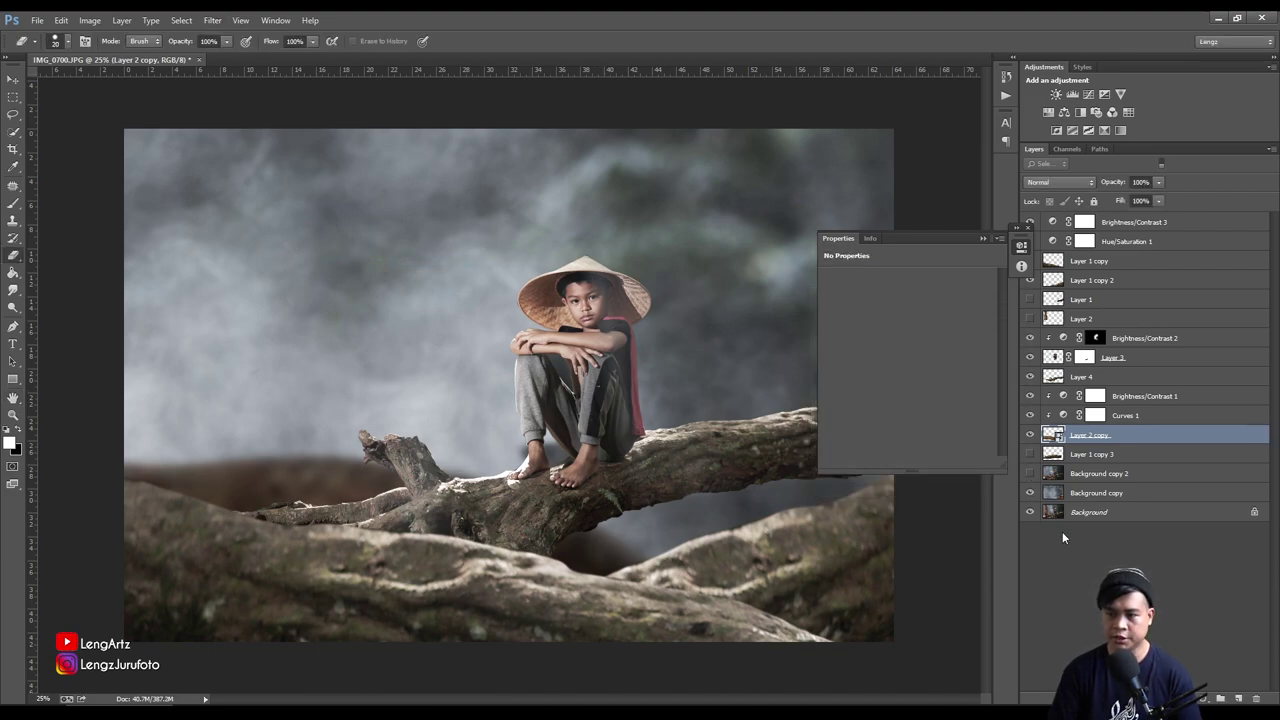
{"action": "left_click", "coordinate": [1083, 590]}
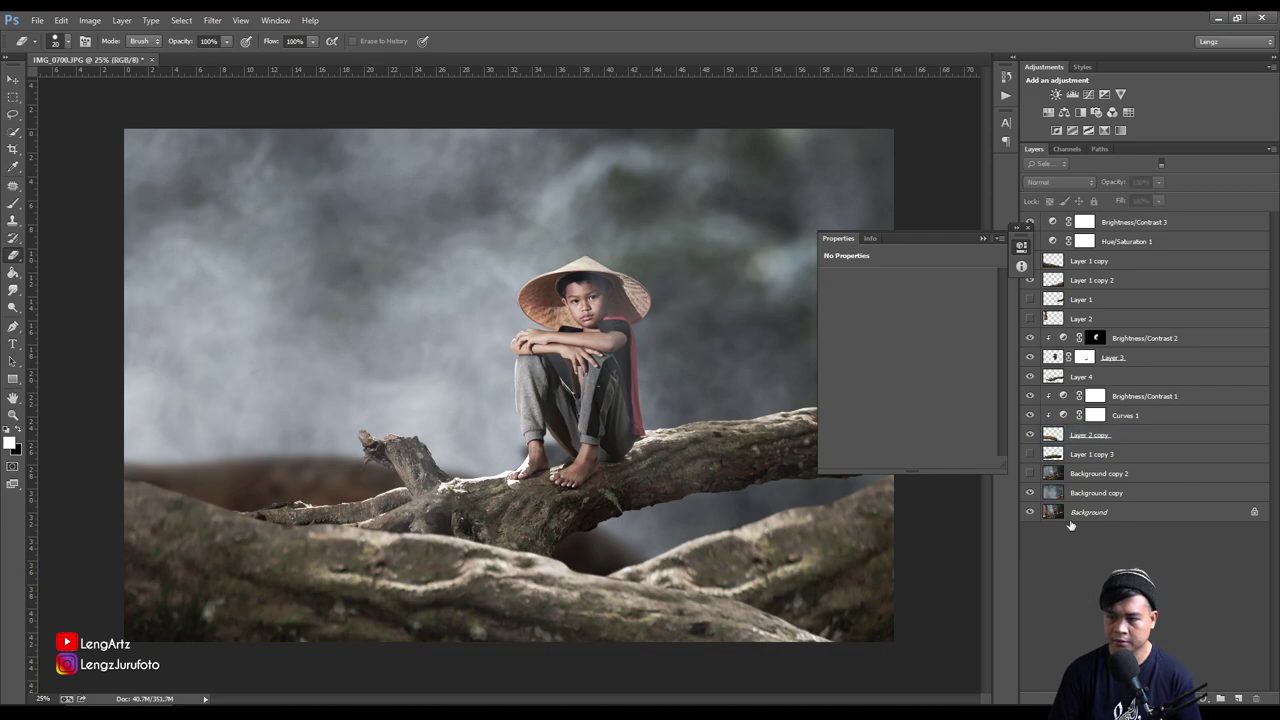
Find the foreground branch layer (Layer 1 copy) and convert it to a Smart Object
{"action": "left_click", "coordinate": [1053, 378]}
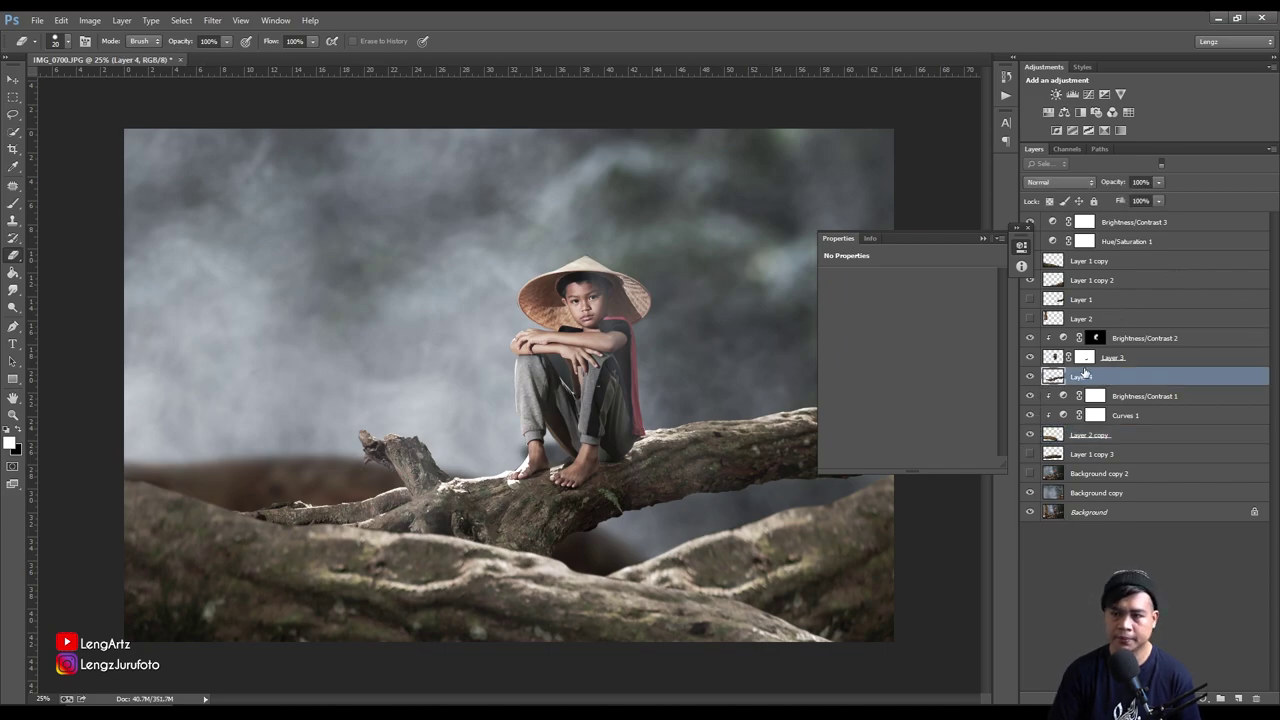
{"action": "left_click", "coordinate": [1030, 376]}
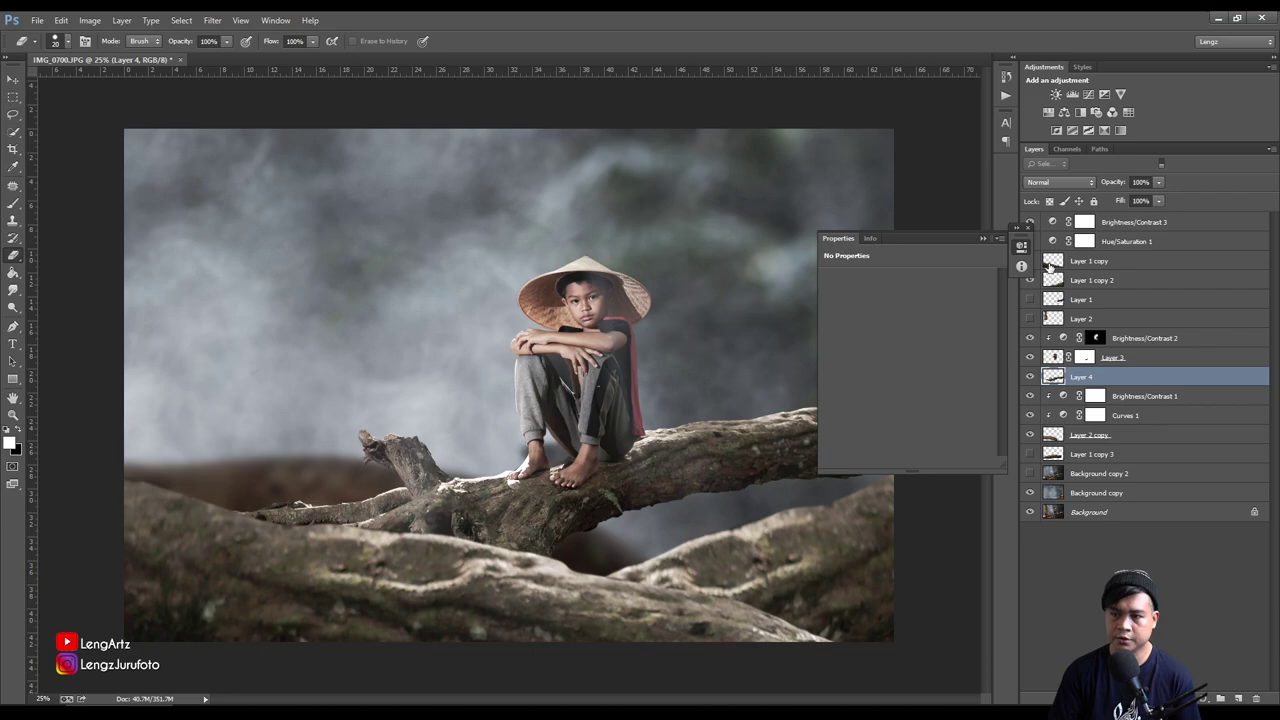
{"action": "left_click", "coordinate": [1112, 262]}
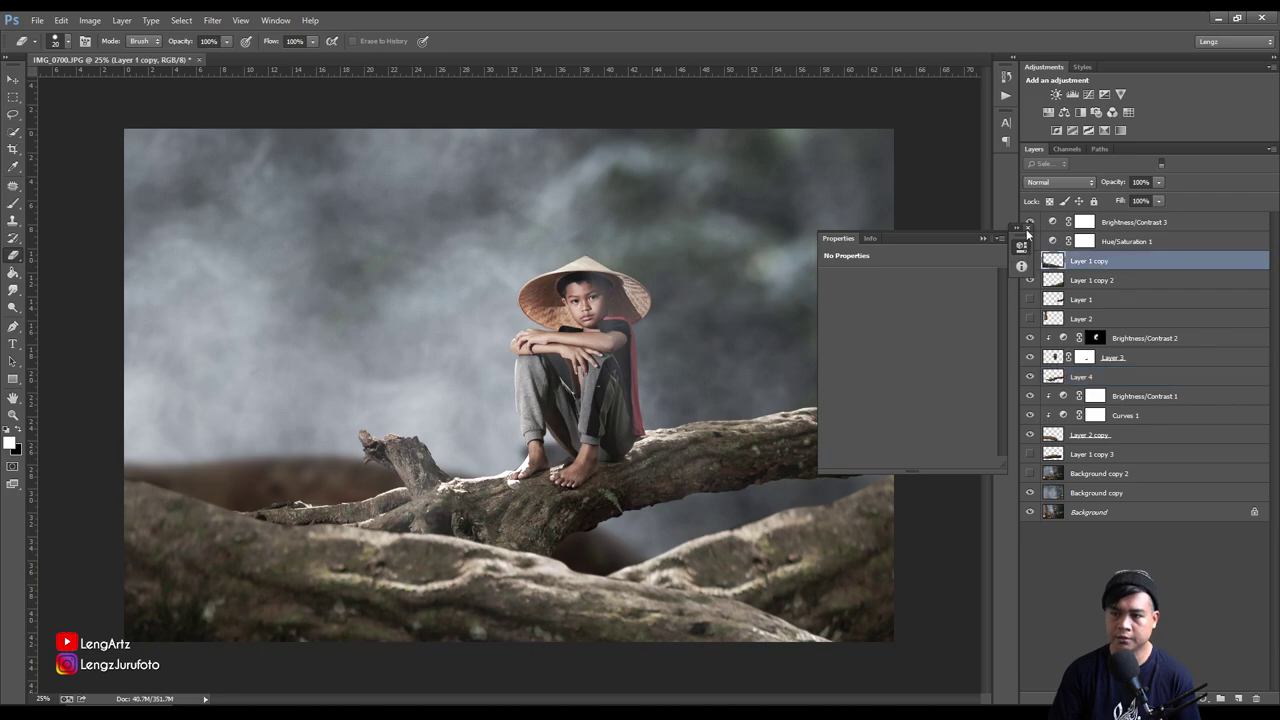
{"action": "left_click", "coordinate": [1030, 260]}
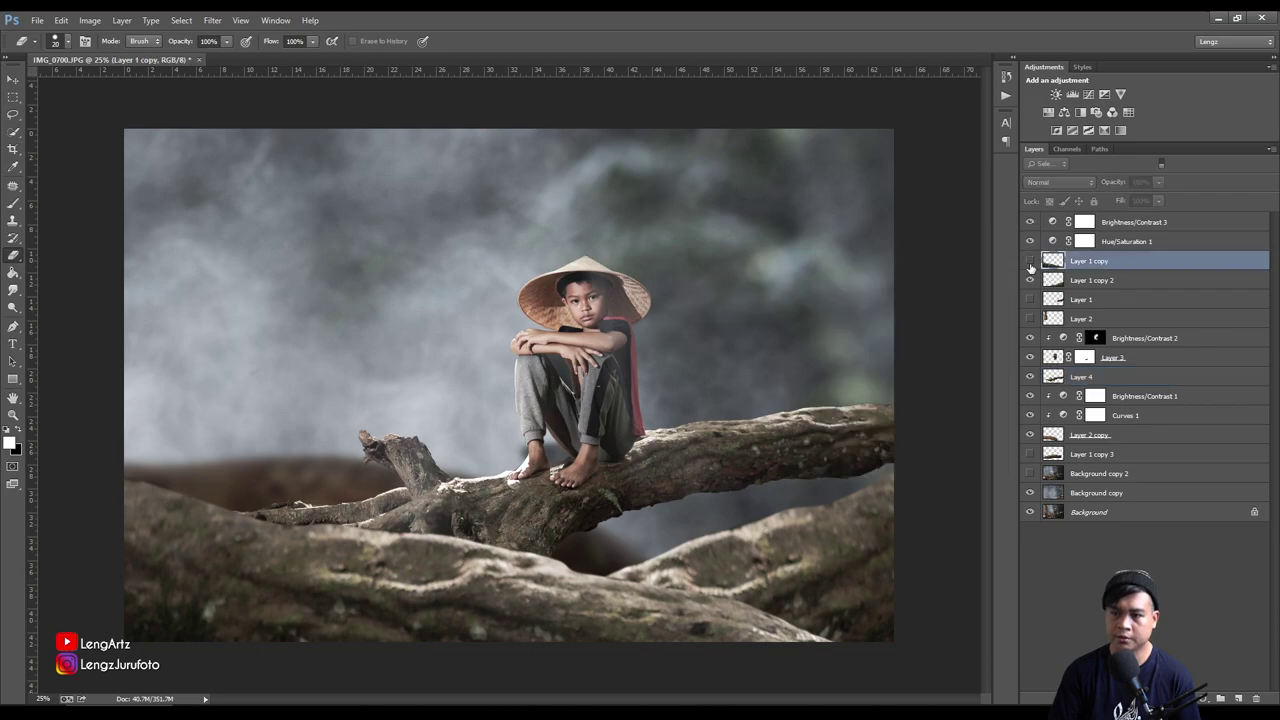
{"action": "right_click", "coordinate": [1099, 263]}
{"action": "left_click", "coordinate": [489, 216]}
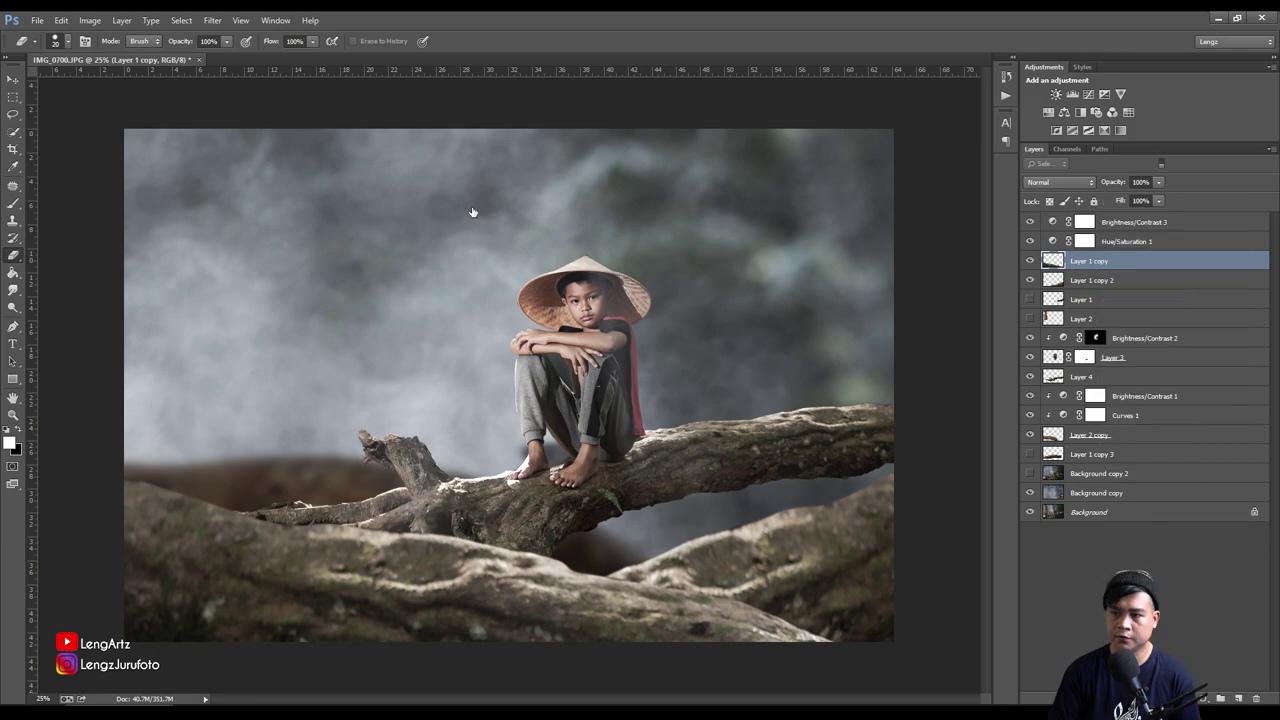
Apply a Gaussian Blur smart filter to Layer 1 copy
{"action": "left_click", "coordinate": [212, 20]}
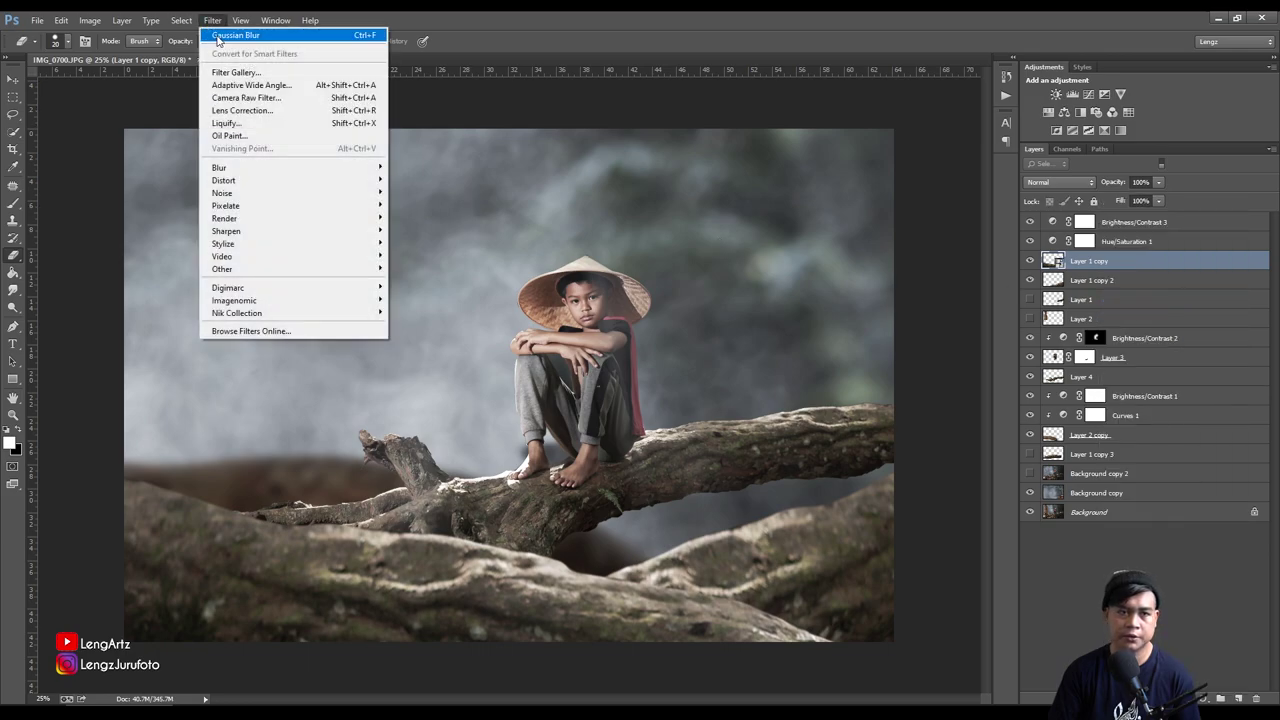
{"action": "left_click", "coordinate": [217, 36]}
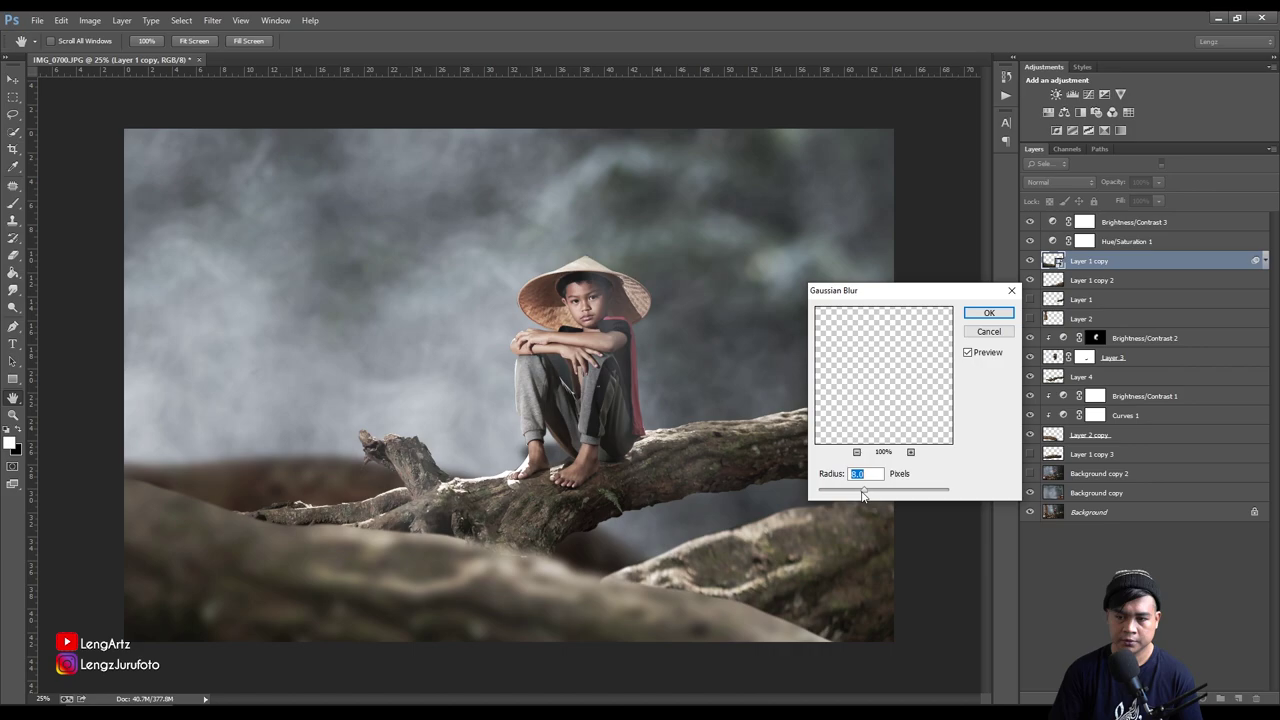
{"action": "mouse_move", "coordinate": [866, 497]}
{"action": "left_mouse_down"}
{"action": "mouse_move", "coordinate": [852, 495]}
{"action": "mouse_move", "coordinate": [872, 497]}
{"action": "left_mouse_up"}
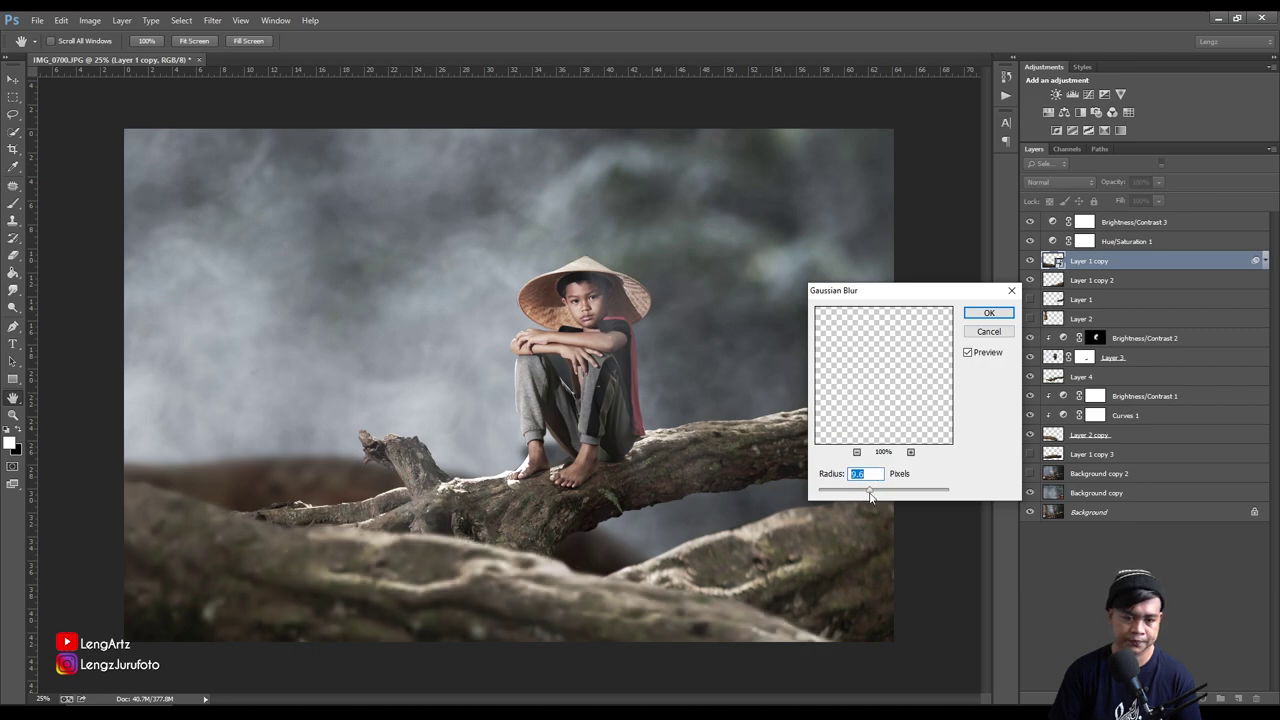
{"action": "left_click", "coordinate": [988, 313]}
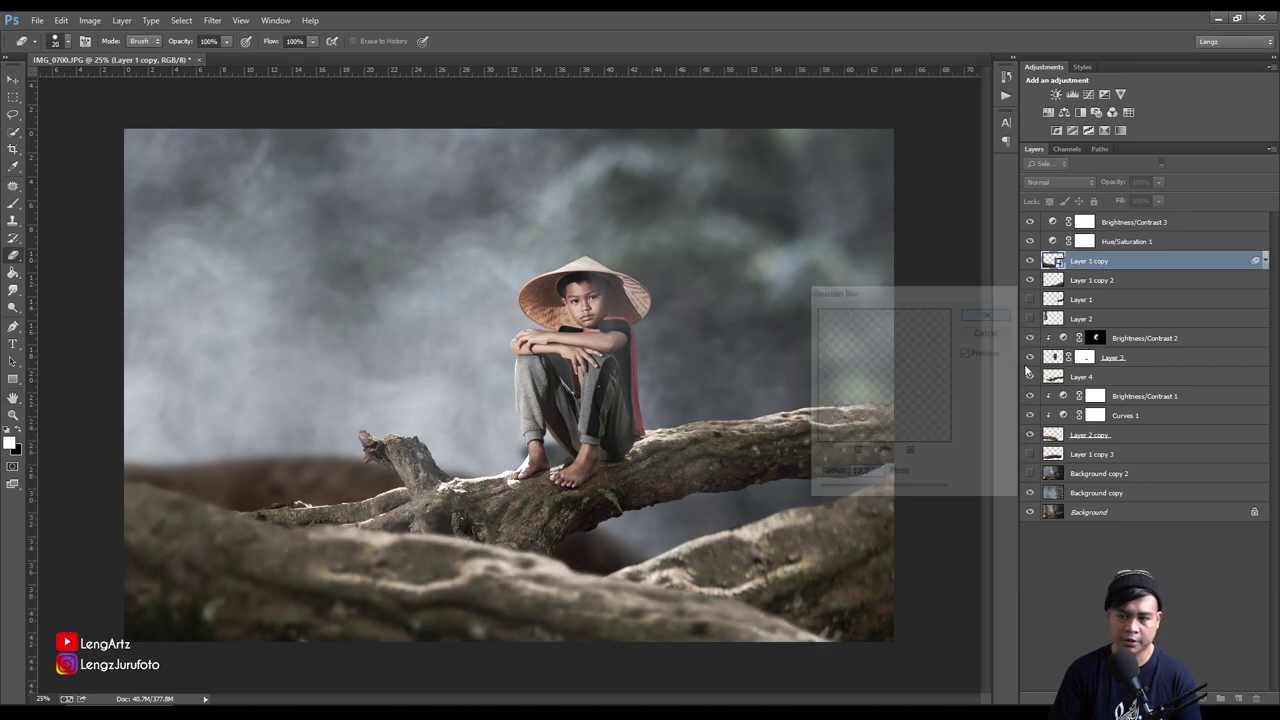
{"action": "left_click", "coordinate": [1060, 630]}
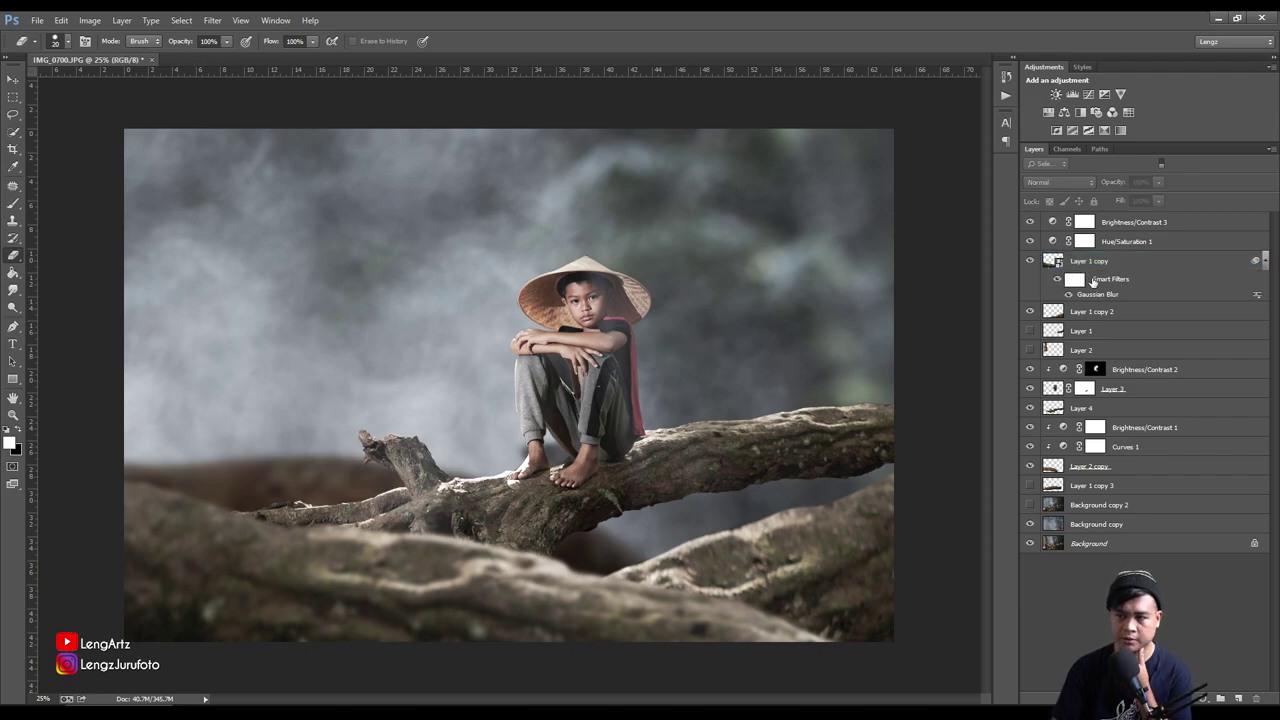
Reopen the smart Gaussian Blur and raise its radius to about 36 px
{"action": "double_click", "coordinate": [1098, 295]}
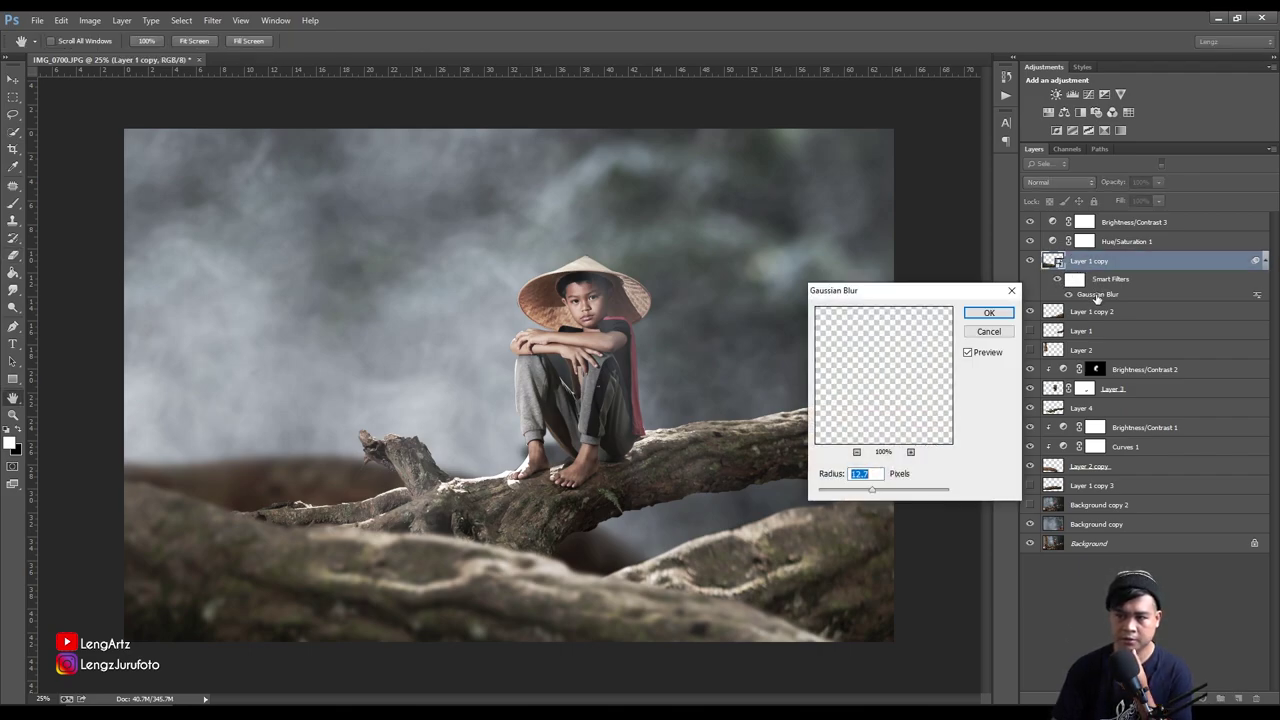
{"action": "left_click", "coordinate": [893, 491]}
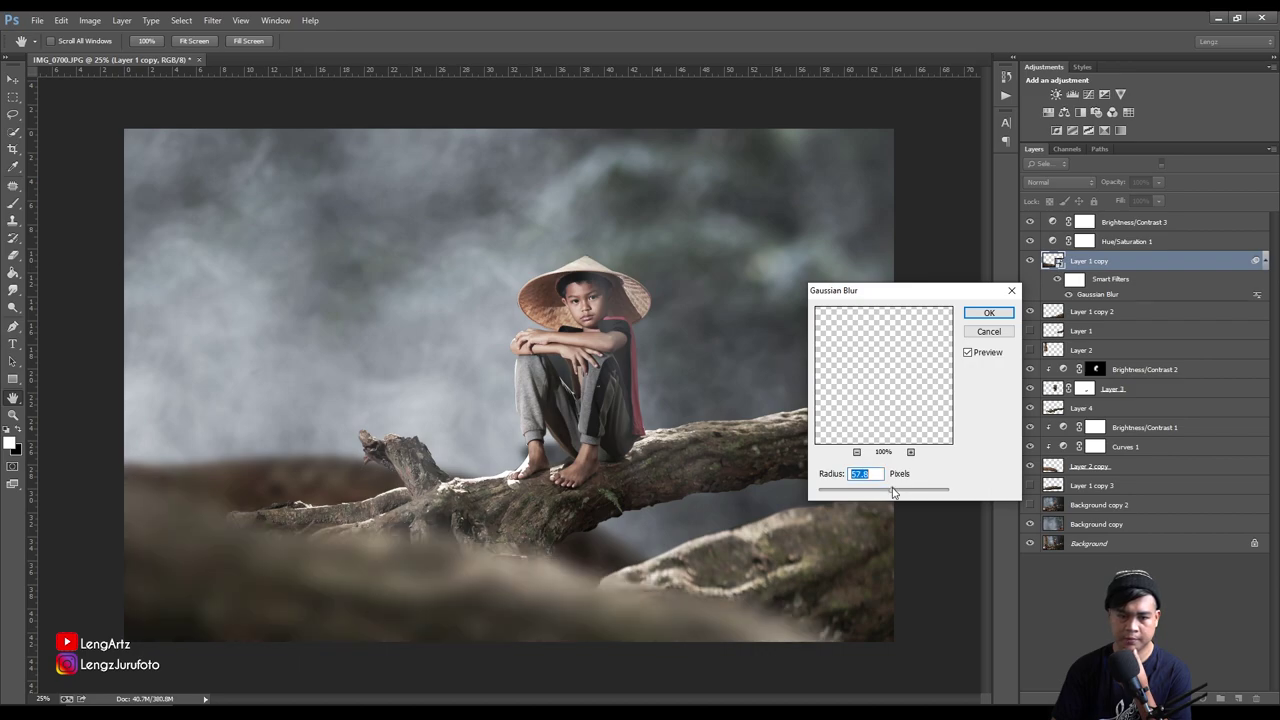
{"action": "left_click", "coordinate": [884, 492]}
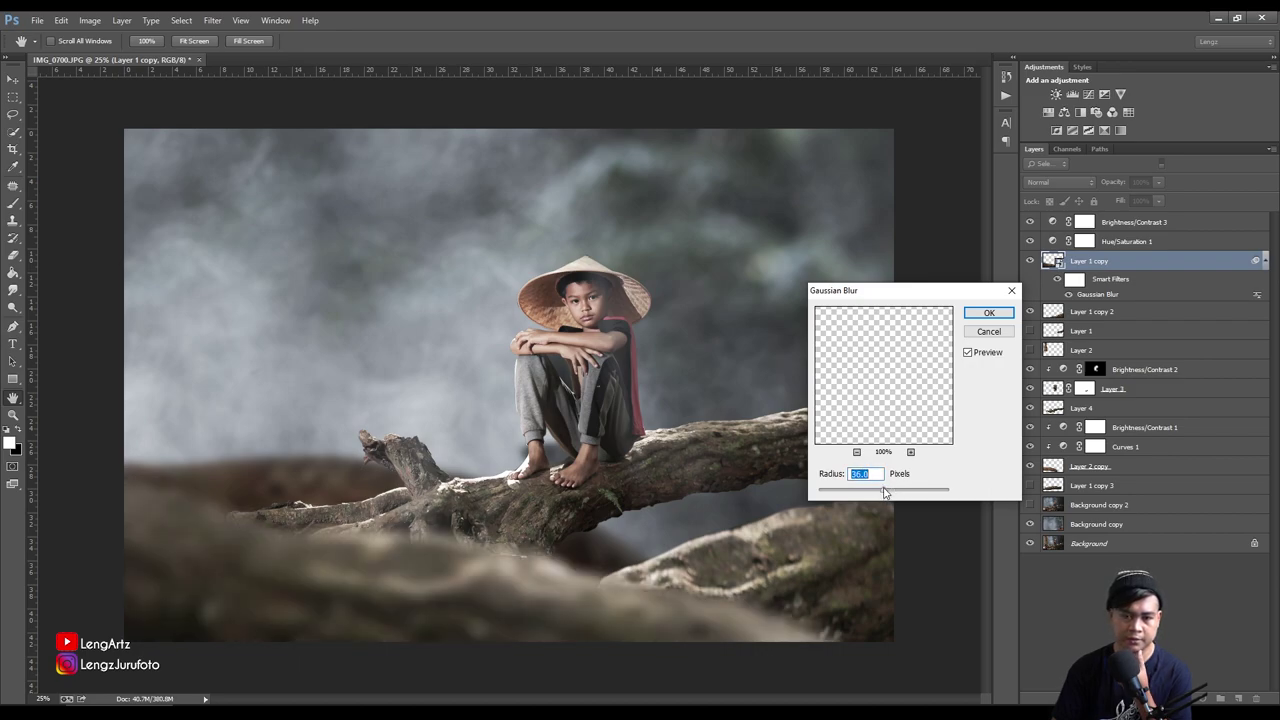
{"action": "left_click", "coordinate": [989, 313]}
{"action": "key", "text": "e"}
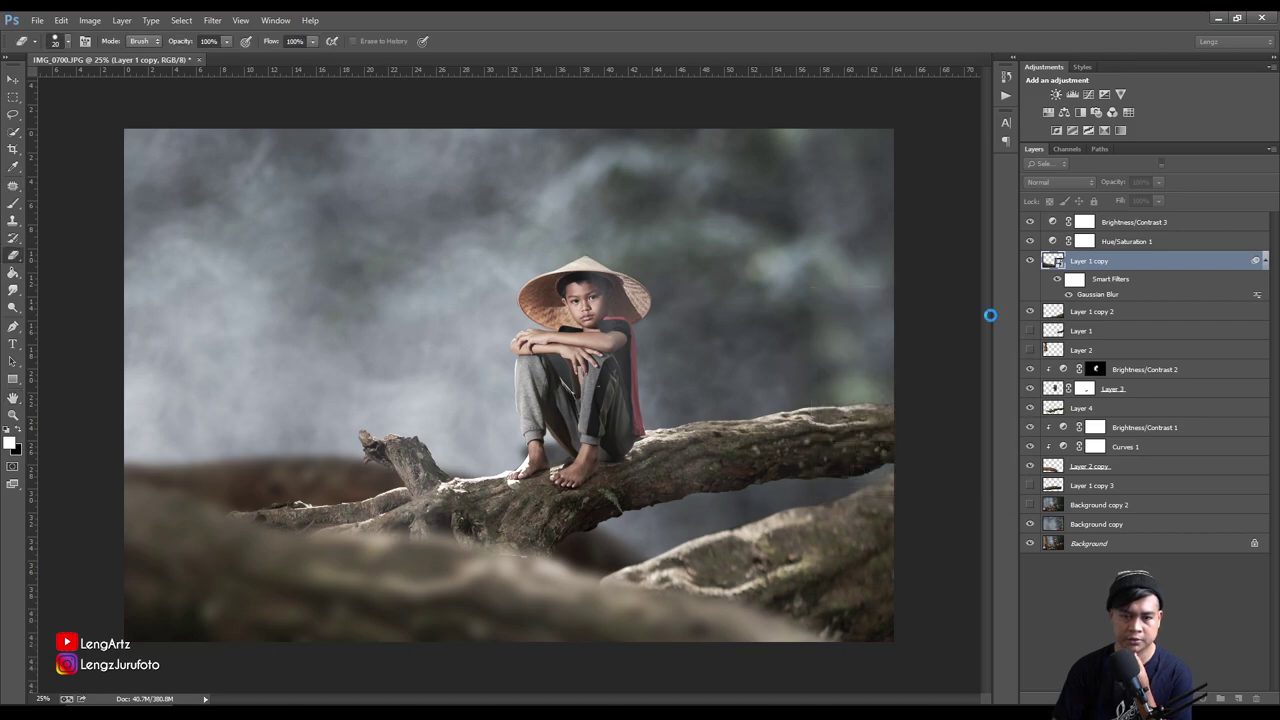
{"action": "key", "text": "v"}
{"action": "left_click", "coordinate": [853, 560]}
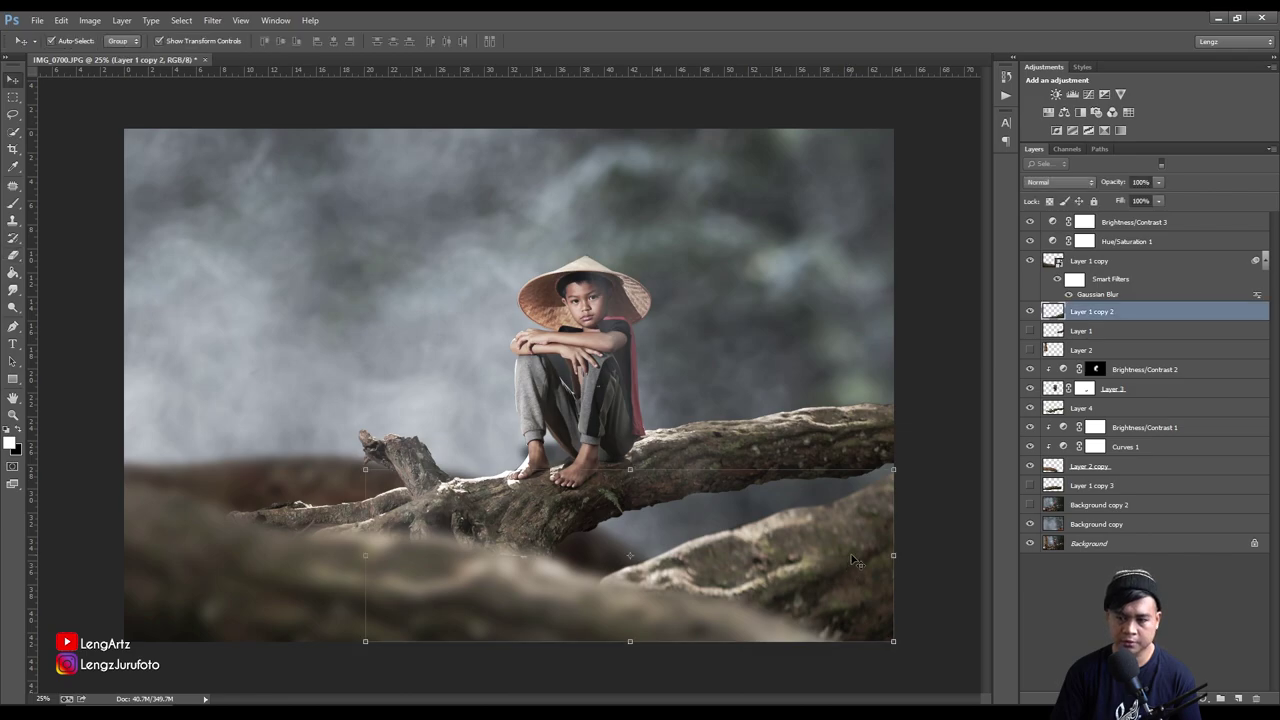
Convert Layer 1 copy 2 to a Smart Object and give it a Gaussian Blur of radius 9
{"action": "right_click", "coordinate": [1128, 312]}
{"action": "left_click", "coordinate": [1154, 310]}
{"action": "left_click", "coordinate": [212, 20]}
{"action": "left_click", "coordinate": [270, 34]}
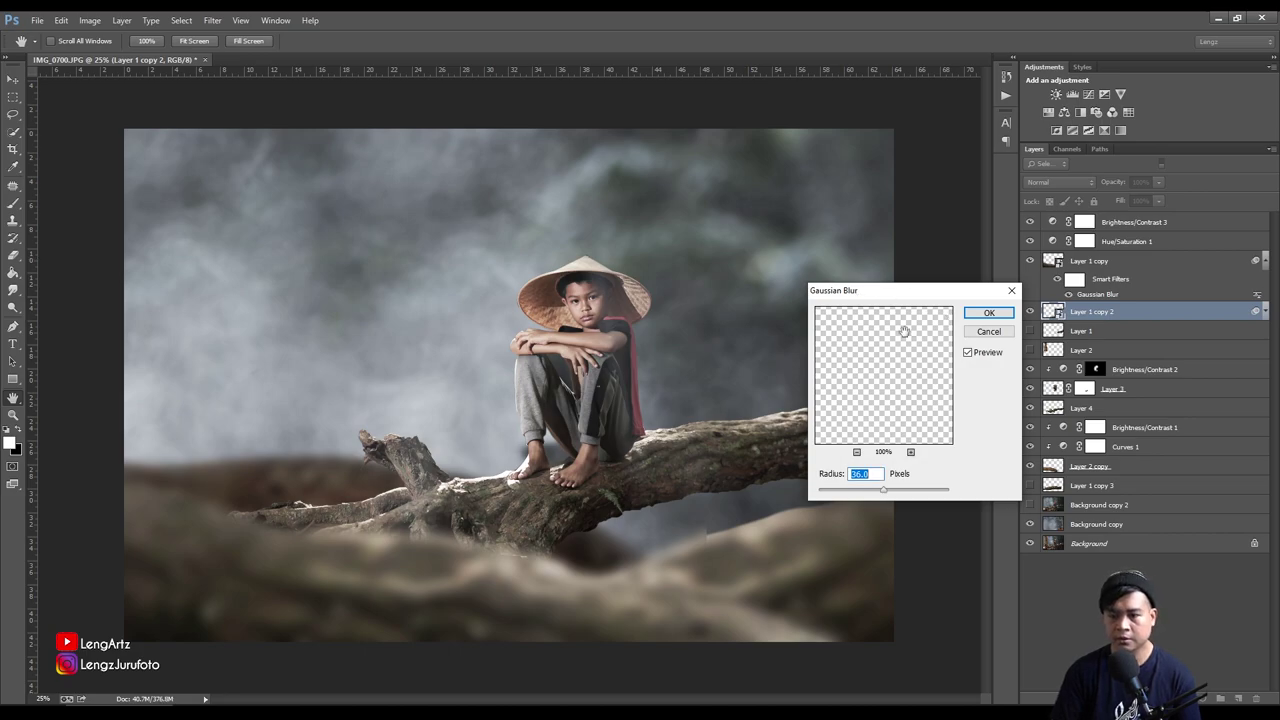
{"action": "left_click_drag", "start_coordinate": [883, 490], "coordinate": [878, 492]}
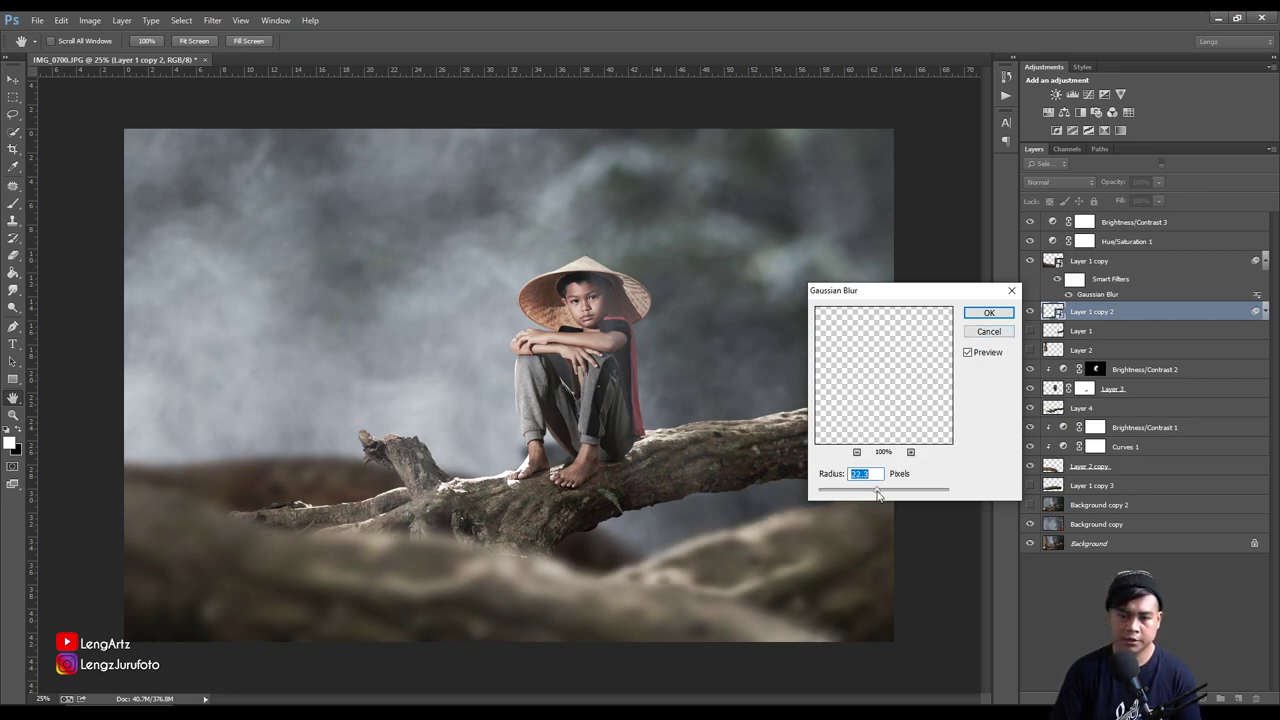
{"action": "left_click_drag", "start_coordinate": [867, 497], "coordinate": [866, 495]}
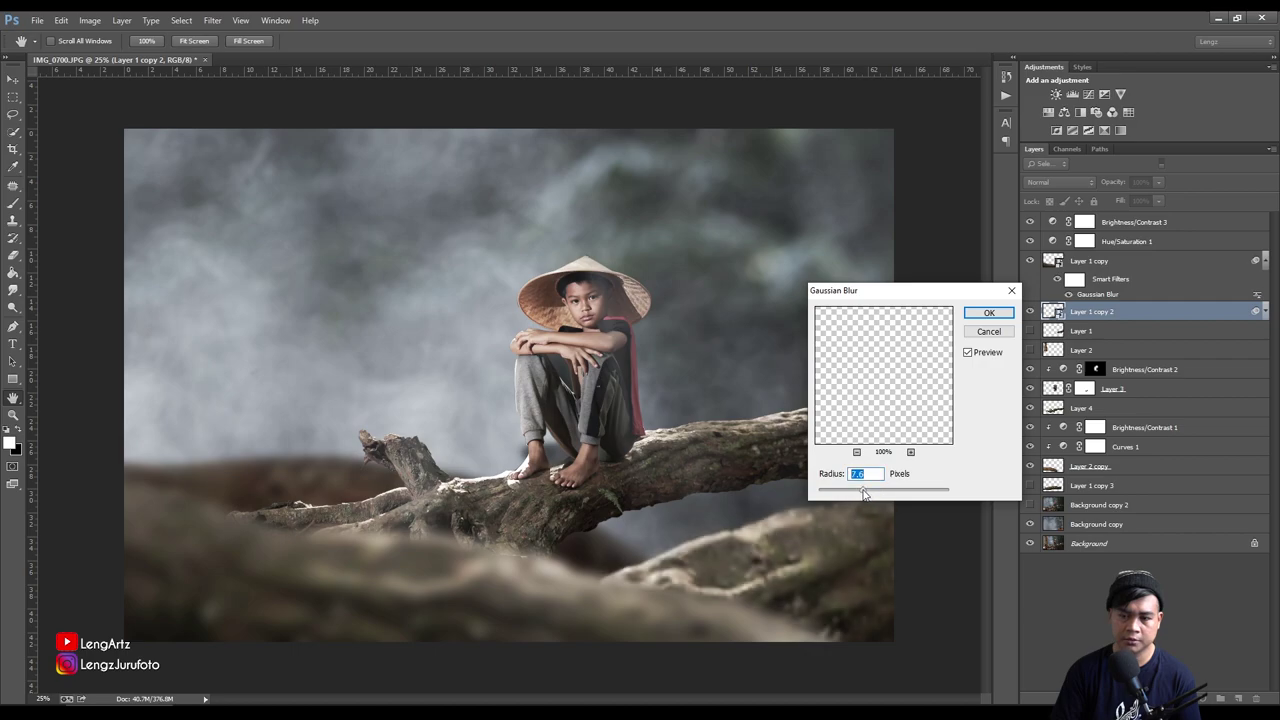
{"action": "left_click_drag", "start_coordinate": [864, 490], "coordinate": [868, 491]}
{"action": "left_click", "coordinate": [987, 313]}
{"action": "left_click", "coordinate": [1140, 640]}
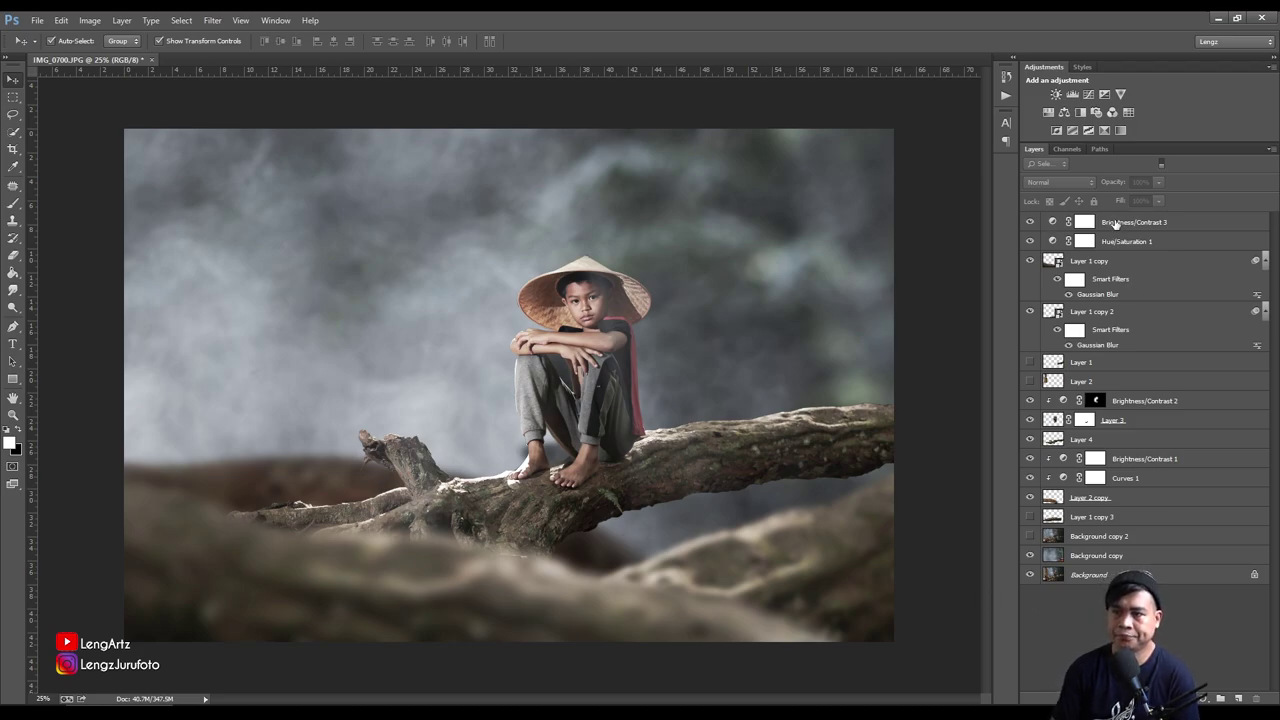
Add a Color Balance adjustment above Brightness/Contrast 3, nudging shadows toward red and midtones toward blue
{"action": "left_click", "coordinate": [1174, 226]}
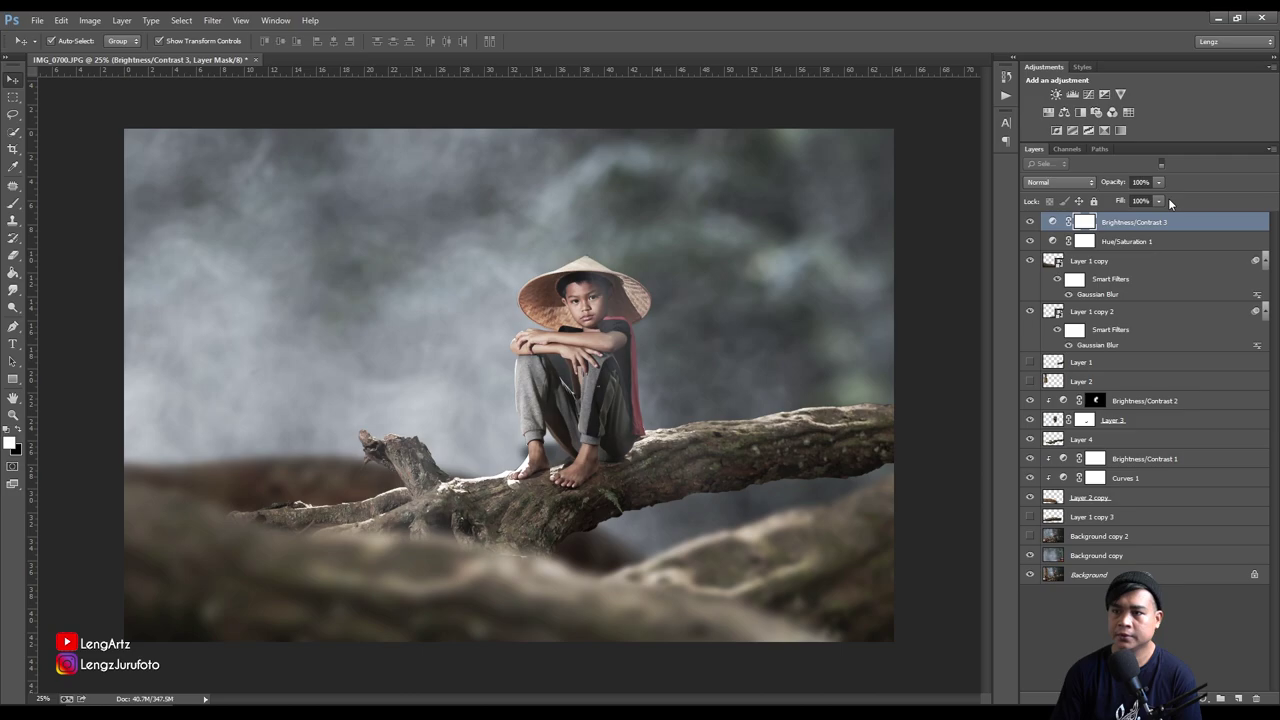
{"action": "left_click", "coordinate": [1066, 112]}
{"action": "left_click", "coordinate": [906, 281]}
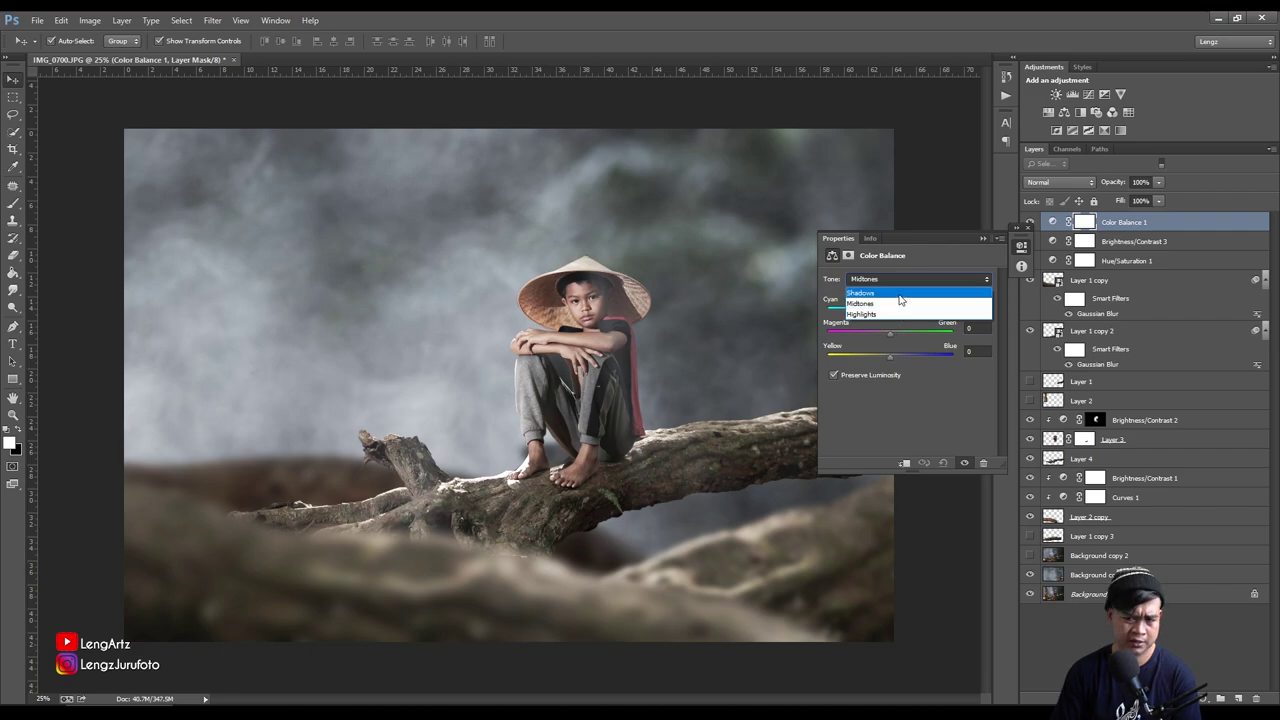
{"action": "left_click", "coordinate": [899, 294]}
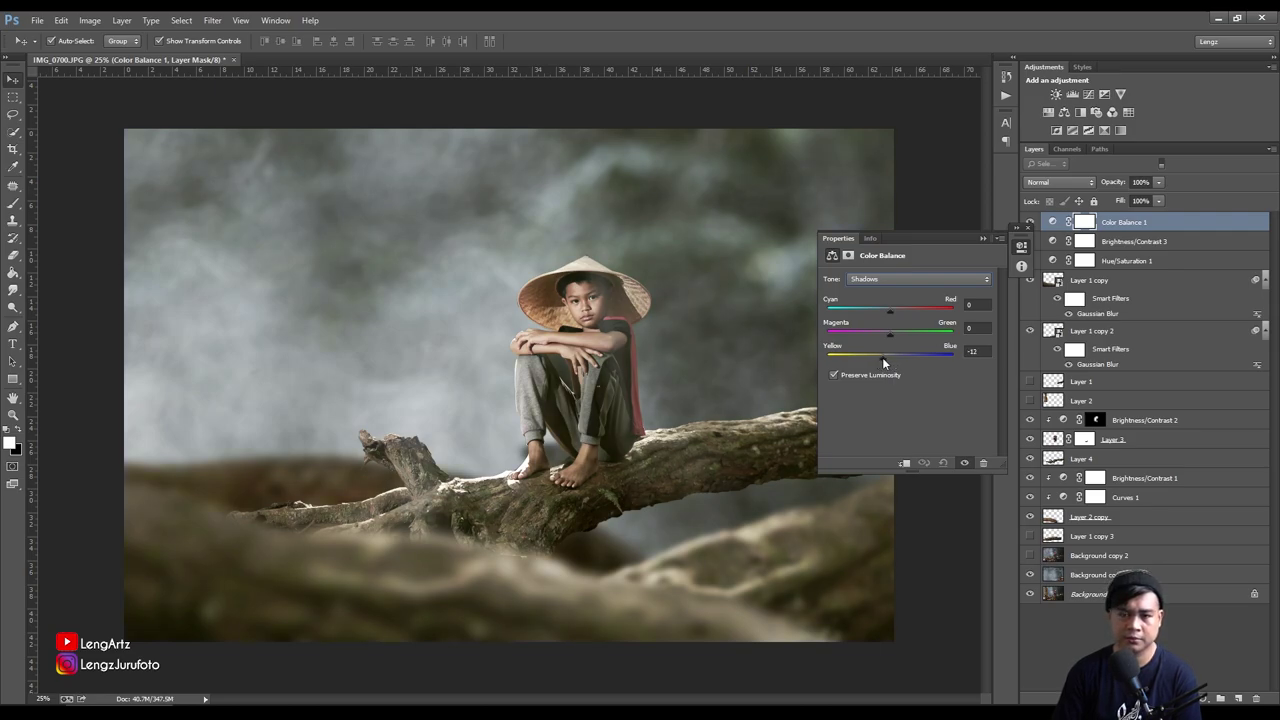
{"action": "left_click_drag", "start_coordinate": [889, 309], "coordinate": [894, 310]}
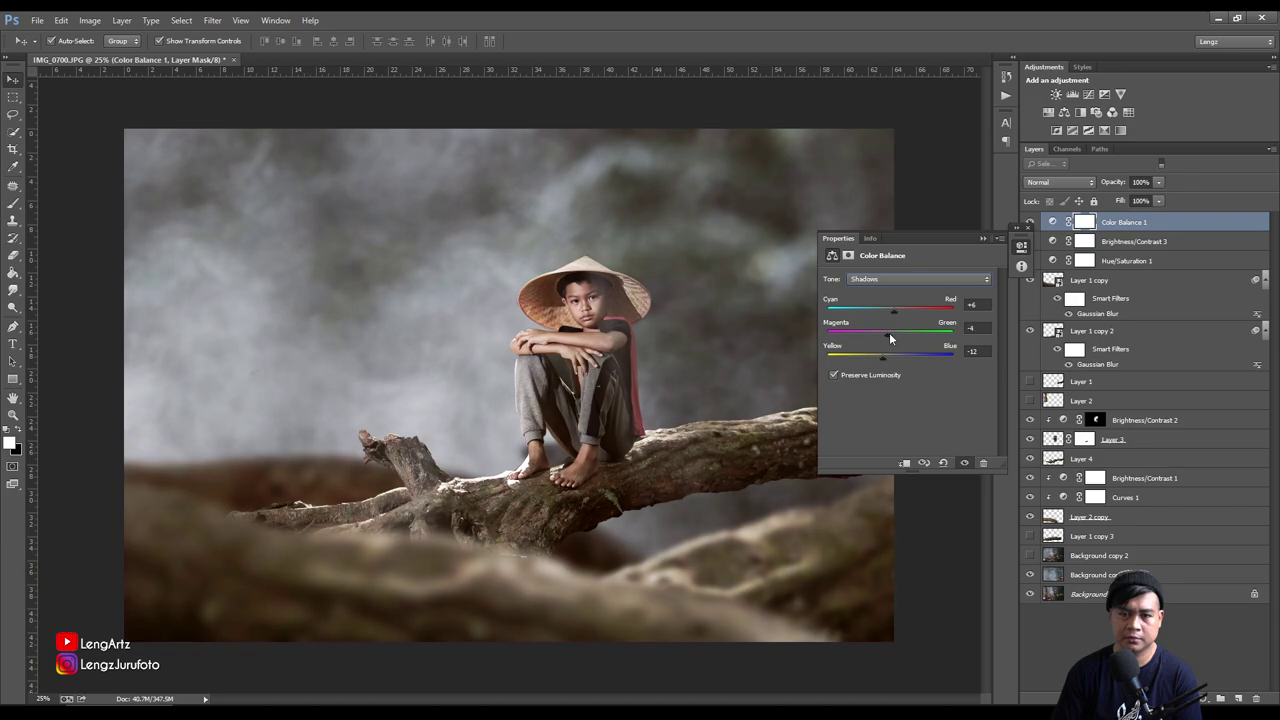
{"action": "left_click", "coordinate": [938, 279]}
{"action": "left_click", "coordinate": [930, 291]}
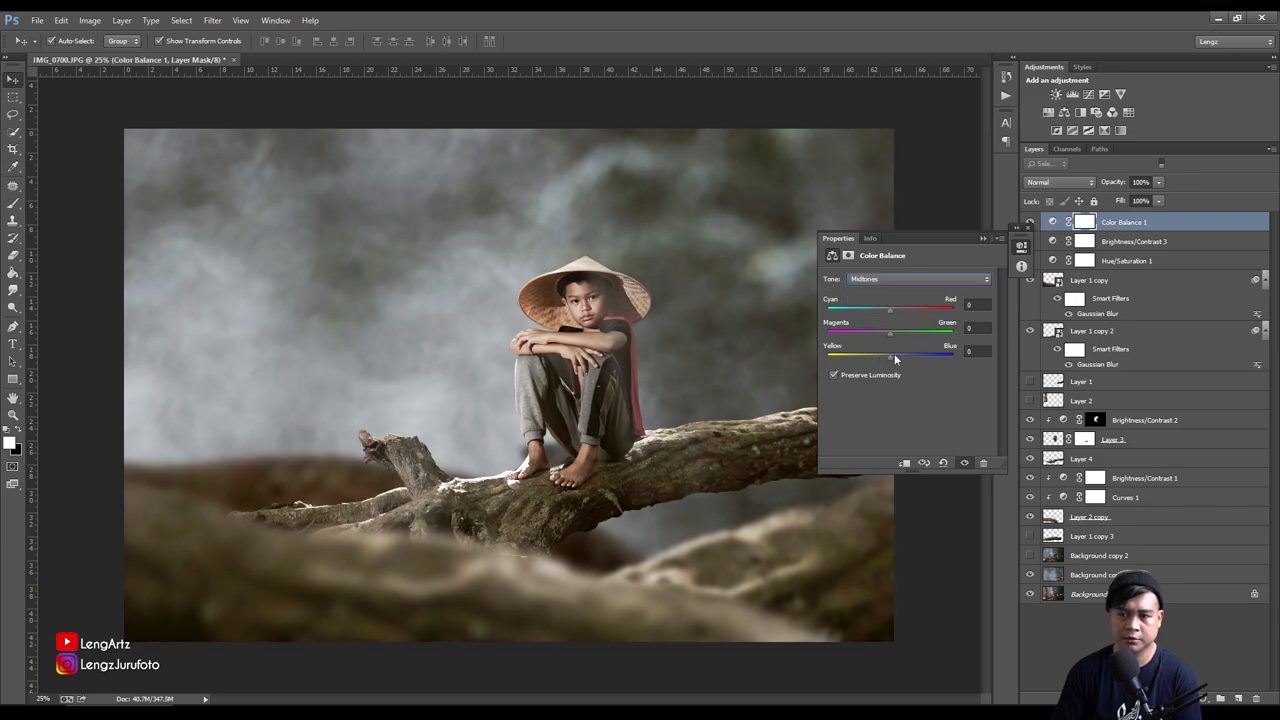
{"action": "left_click_drag", "start_coordinate": [892, 356], "coordinate": [896, 358]}
{"action": "left_click_drag", "start_coordinate": [891, 333], "coordinate": [892, 334]}
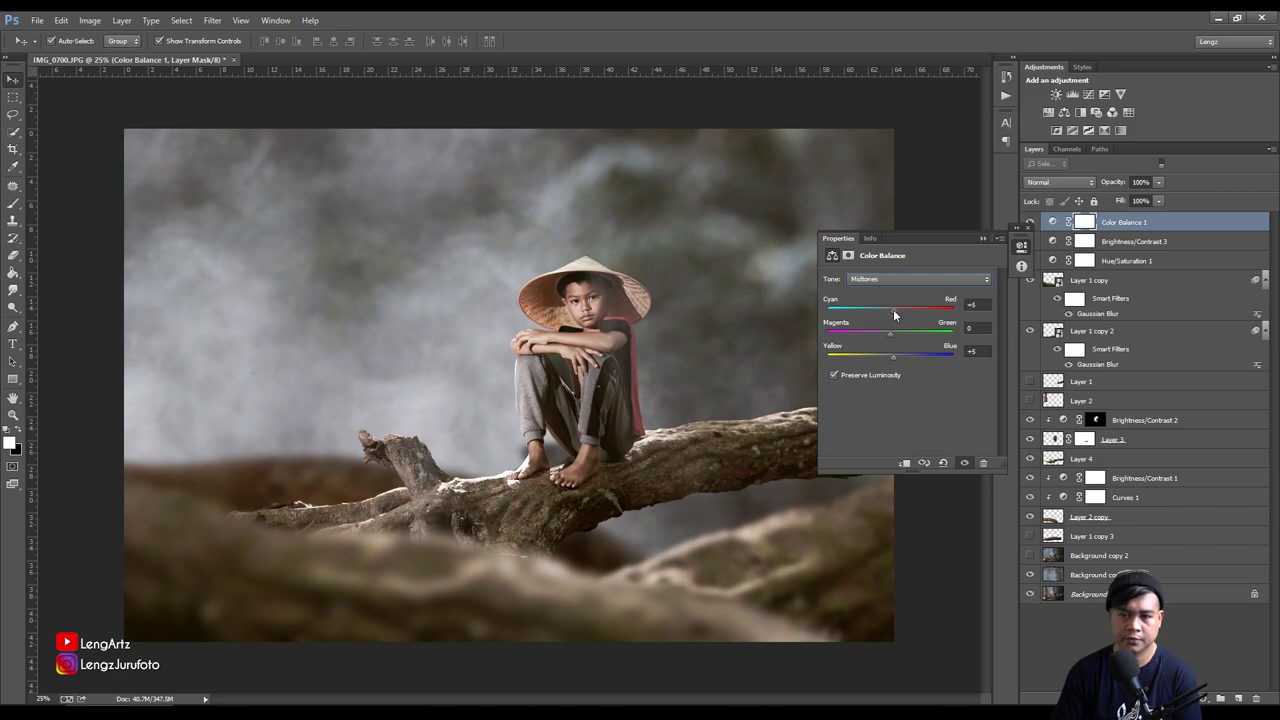
Set the Color Balance highlights to −17, −9, −15, then deselect the layer
{"action": "left_click", "coordinate": [890, 278]}
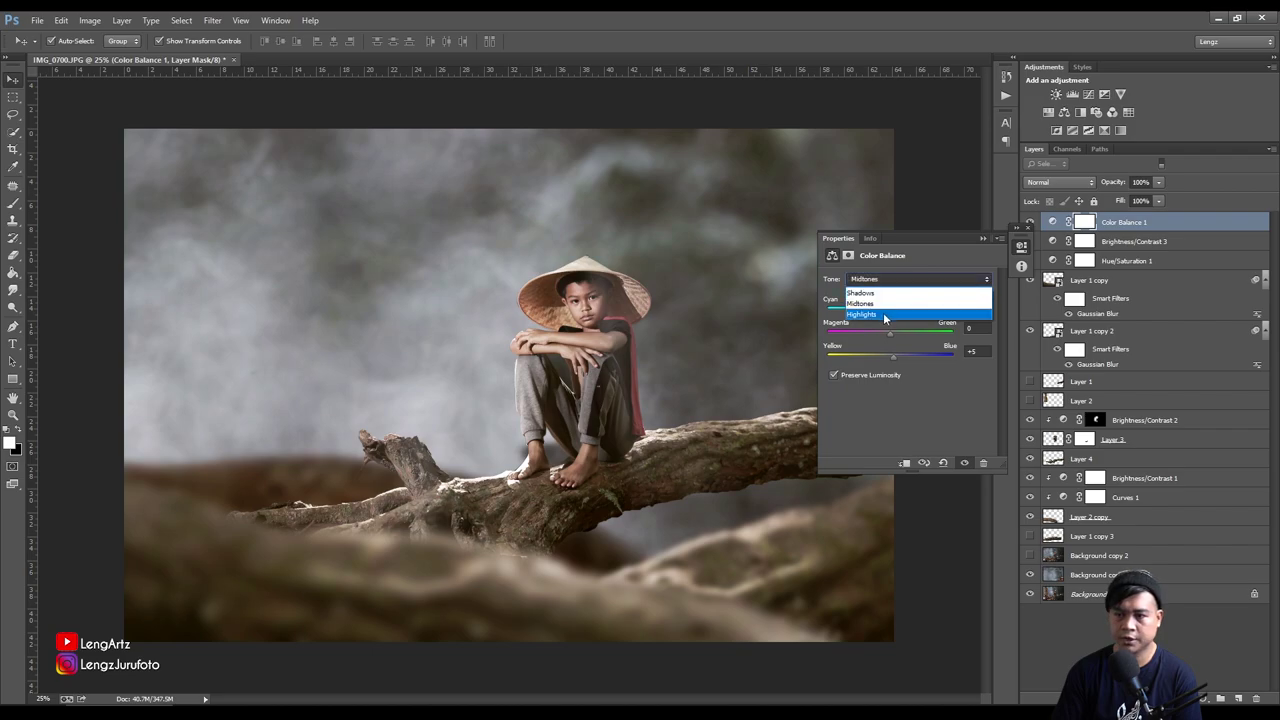
{"action": "left_click", "coordinate": [883, 312]}
{"action": "left_click_drag", "start_coordinate": [889, 312], "coordinate": [877, 313]}
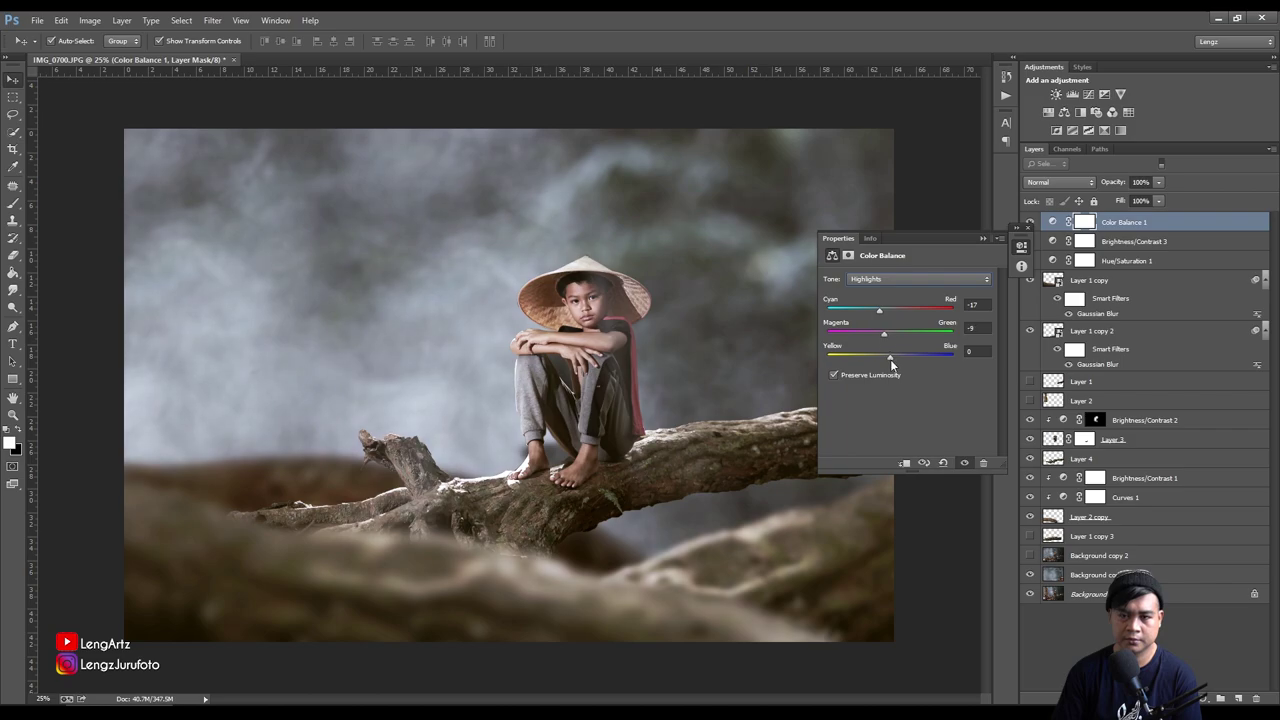
{"action": "left_click_drag", "start_coordinate": [891, 361], "coordinate": [892, 358]}
{"action": "left_click_drag", "start_coordinate": [879, 360], "coordinate": [893, 364]}
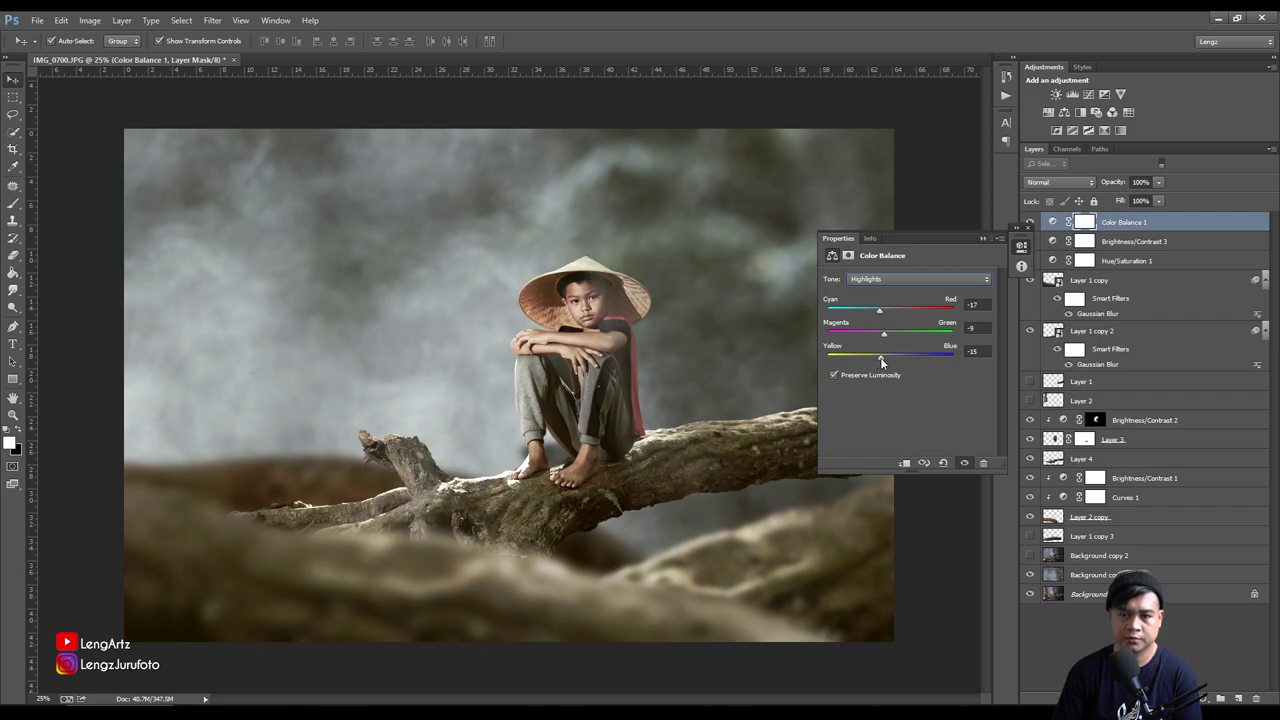
{"action": "left_click", "coordinate": [1021, 245]}
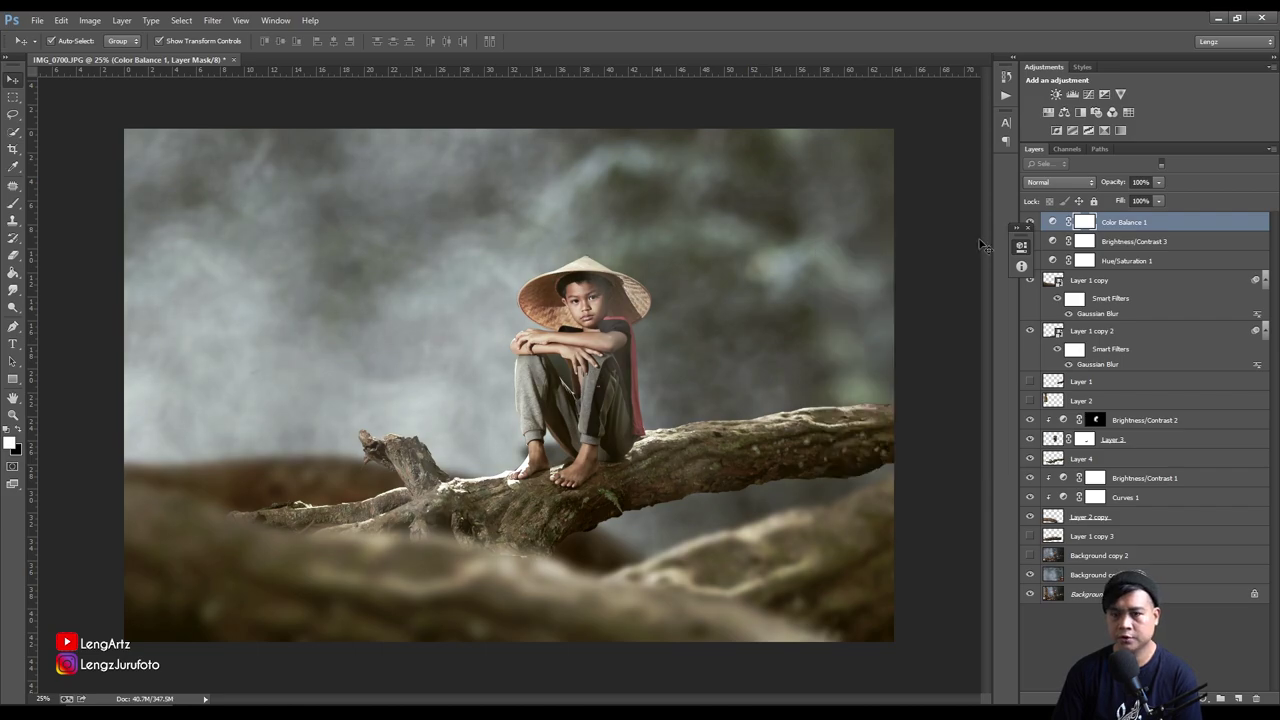
{"action": "left_click", "coordinate": [1090, 633]}
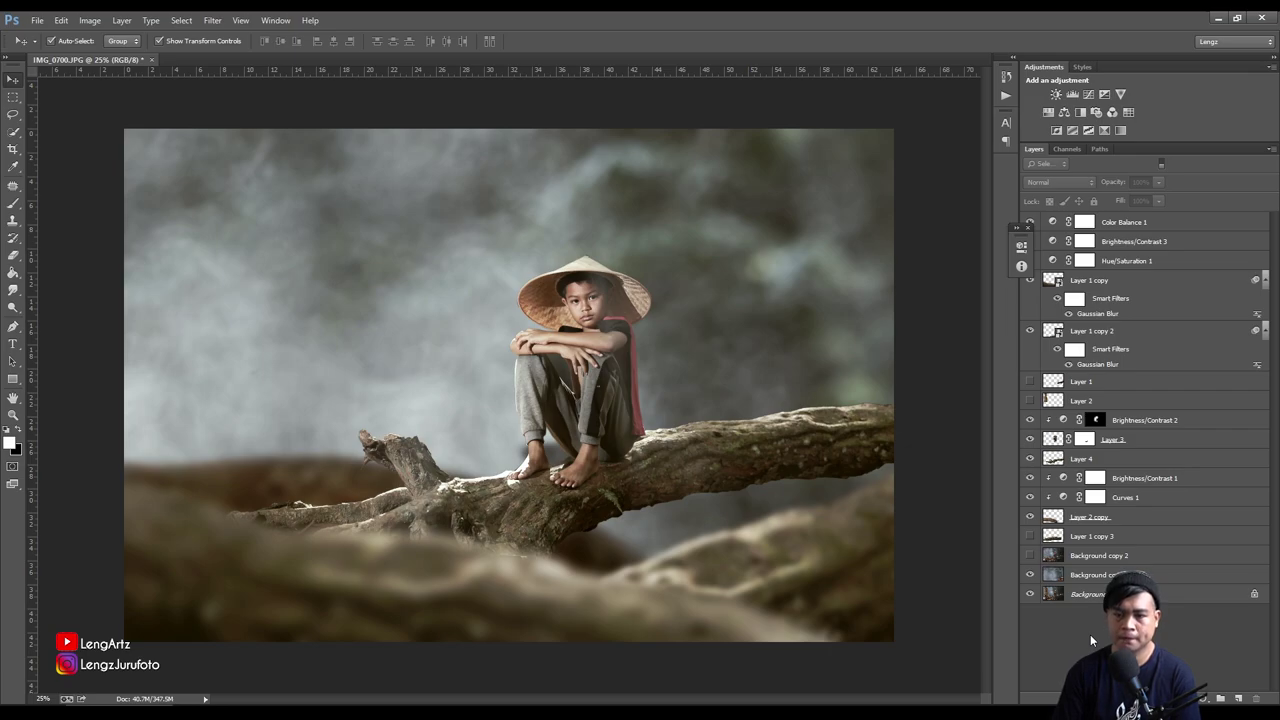
Zoom in on the branch and set up a soft Eraser brush on Layer 4
{"action": "key", "text": "ctrl+plus"}
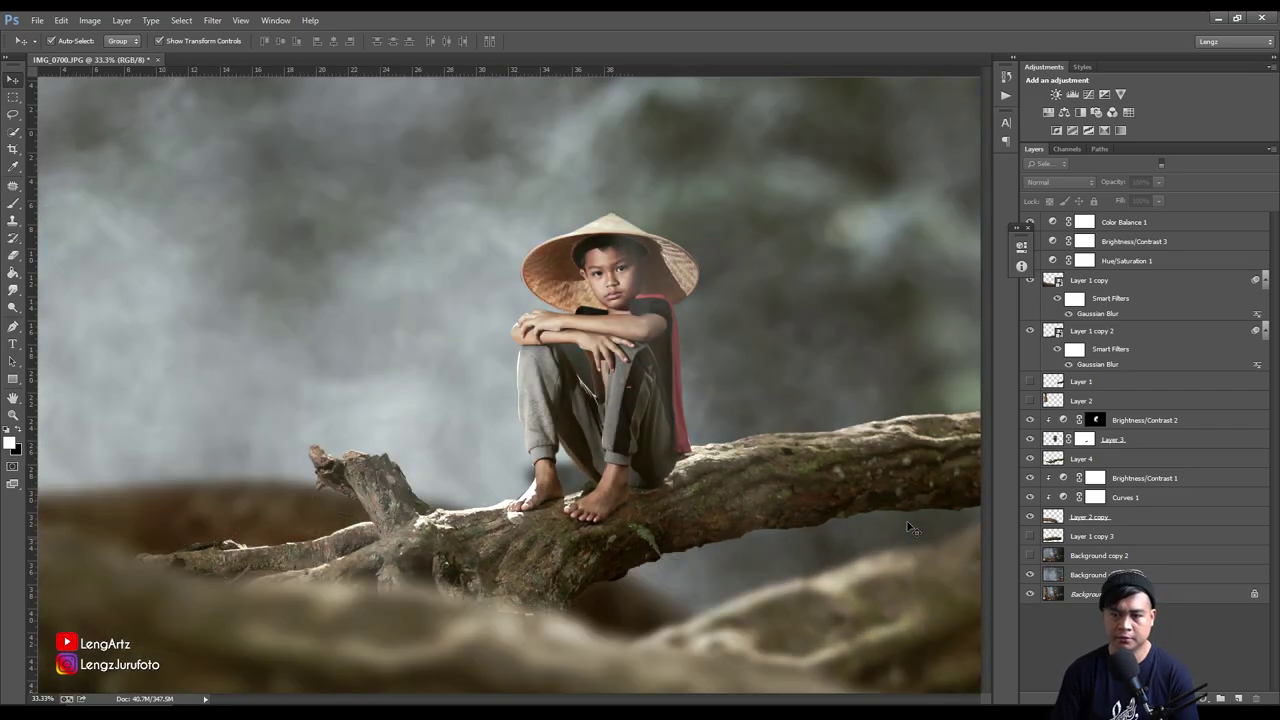
{"action": "mouse_move", "coordinate": [843, 443]}
{"action": "left_mouse_down"}
{"action": "mouse_move", "coordinate": [511, 369]}
{"action": "mouse_move", "coordinate": [294, 360]}
{"action": "mouse_move", "coordinate": [298, 412]}
{"action": "mouse_move", "coordinate": [417, 418]}
{"action": "left_mouse_up"}
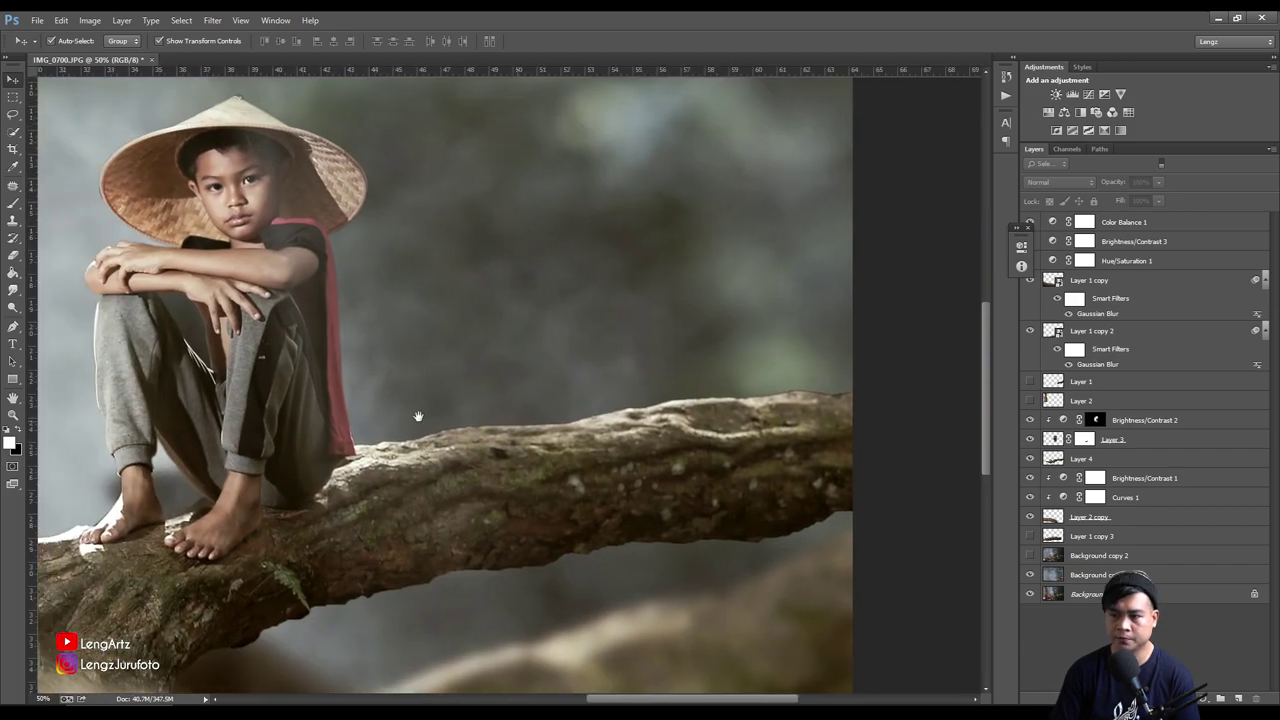
{"action": "left_click", "coordinate": [1152, 459]}
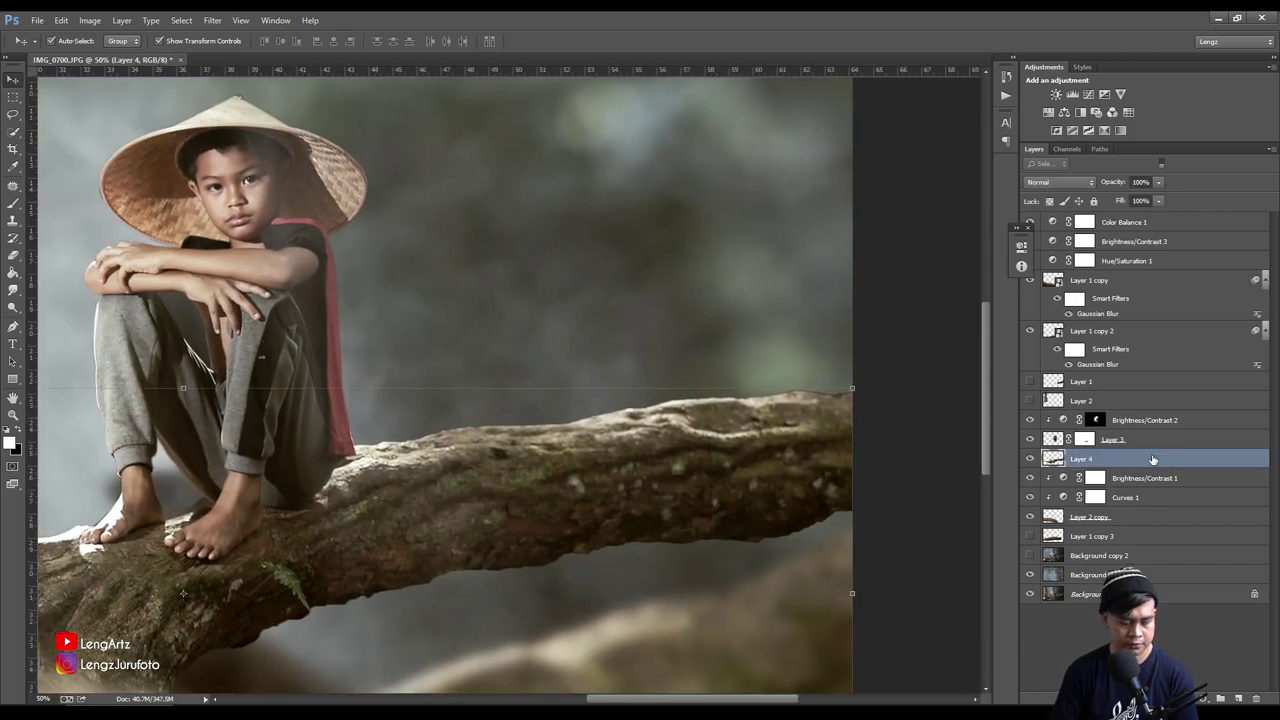
{"action": "key", "text": "e"}
{"action": "right_click", "coordinate": [642, 318]}
{"action": "double_click", "coordinate": [655, 411]}
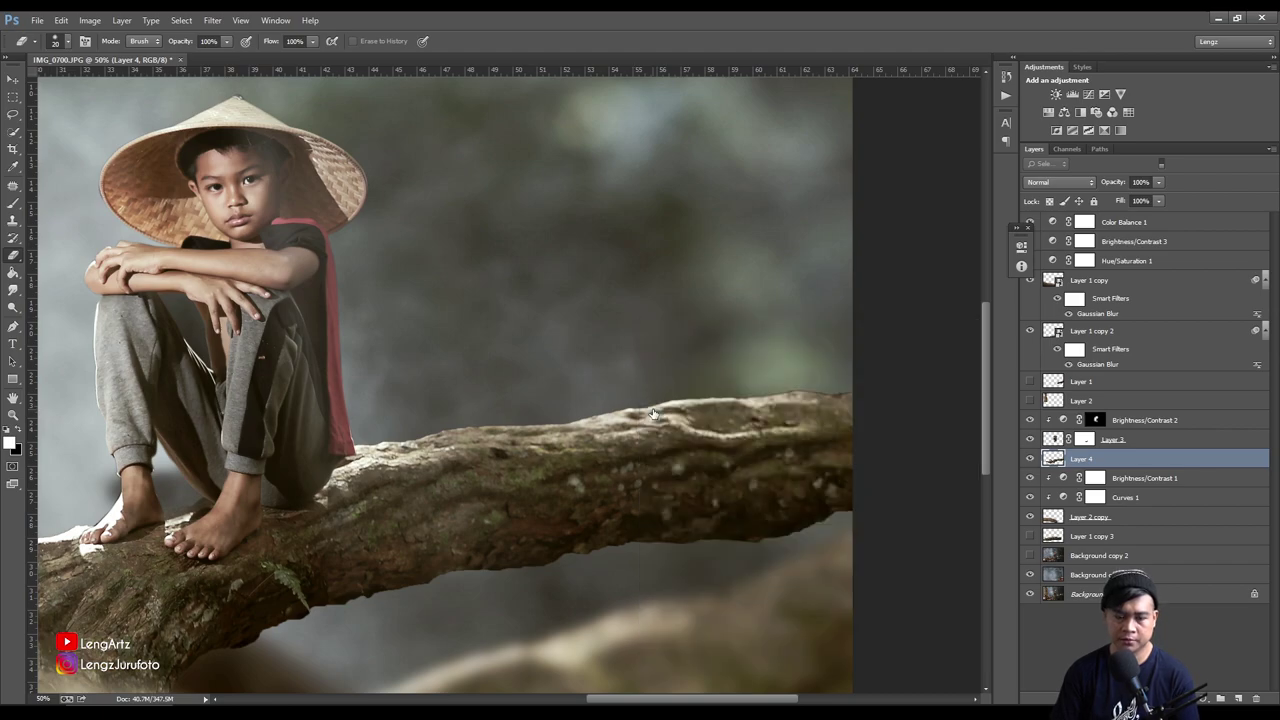
{"action": "scroll", "coordinate": [572, 393], "scroll_direction": "up", "scroll_amount": 1, "text": "alt"}
{"action": "scroll", "coordinate": [572, 393], "scroll_direction": "up", "scroll_amount": 1, "text": "alt"}
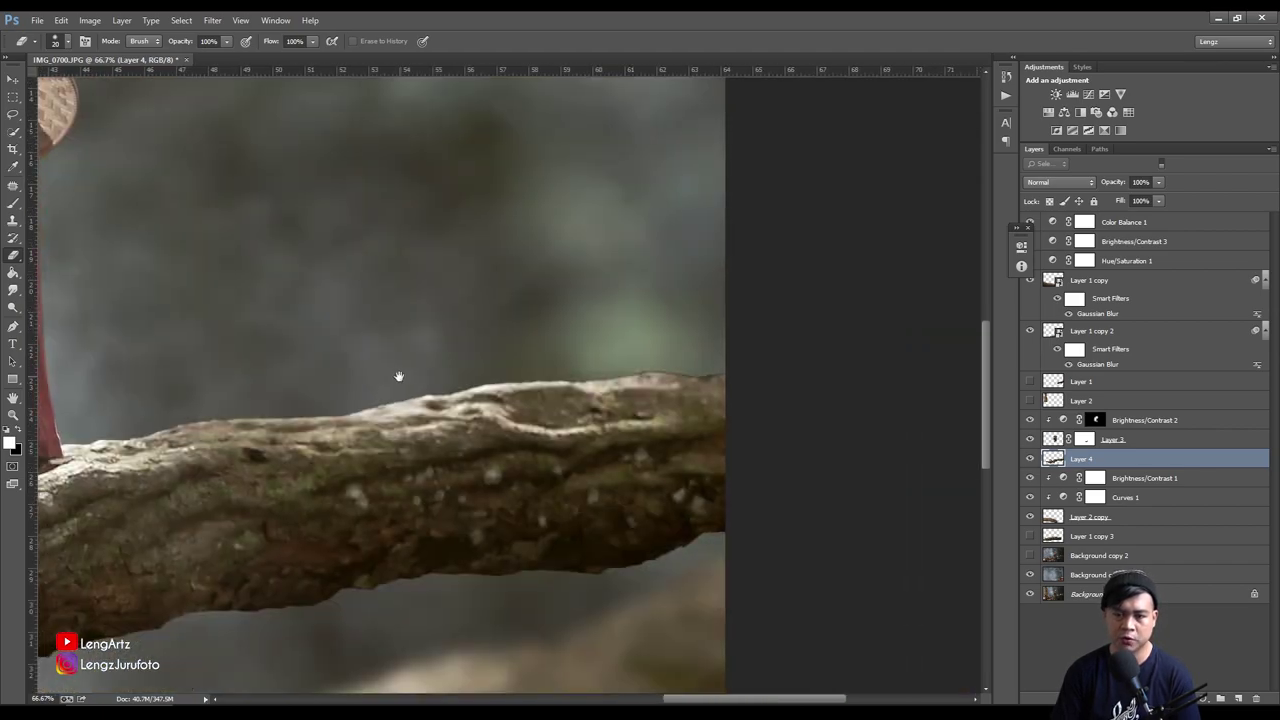
{"action": "scroll", "coordinate": [766, 363], "scroll_direction": "up", "scroll_amount": 1, "text": "alt"}
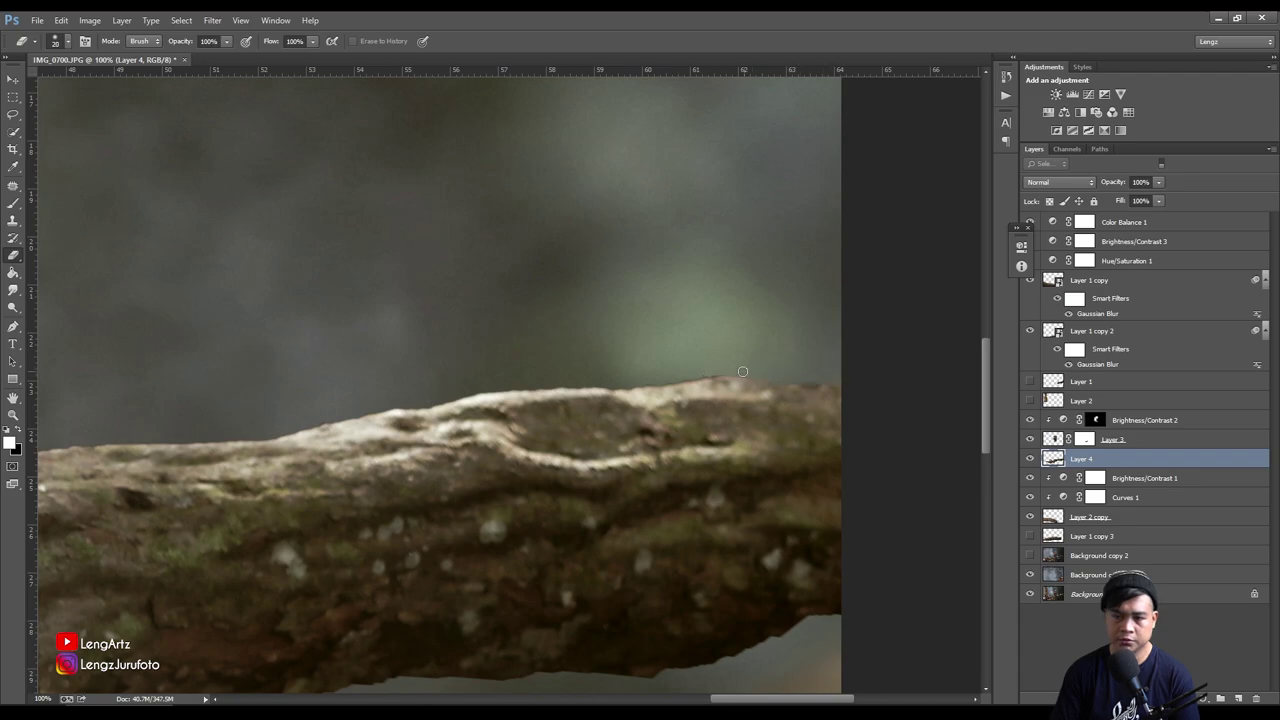
Erase the rough fringe along the branch's top edge, then zoom back out and deselect Layer 4
{"action": "left_click_drag", "start_coordinate": [716, 377], "coordinate": [605, 393]}
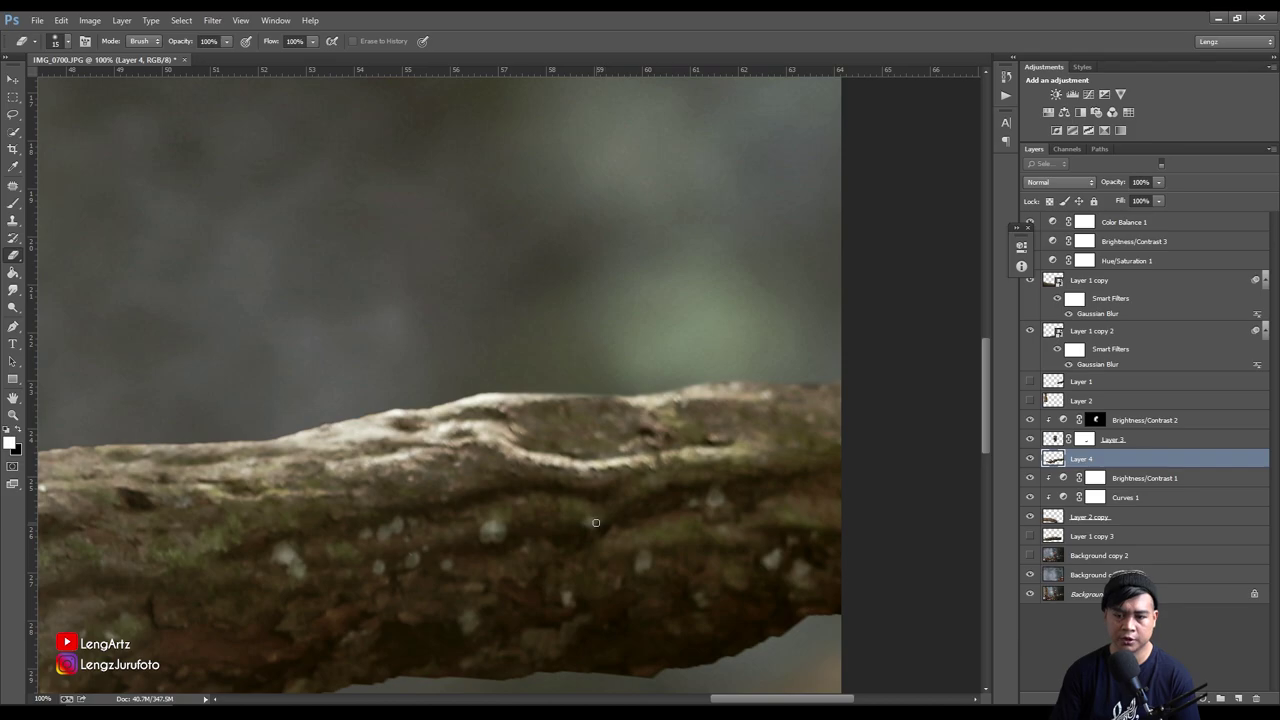
{"action": "left_click_drag", "start_coordinate": [523, 541], "coordinate": [366, 331]}
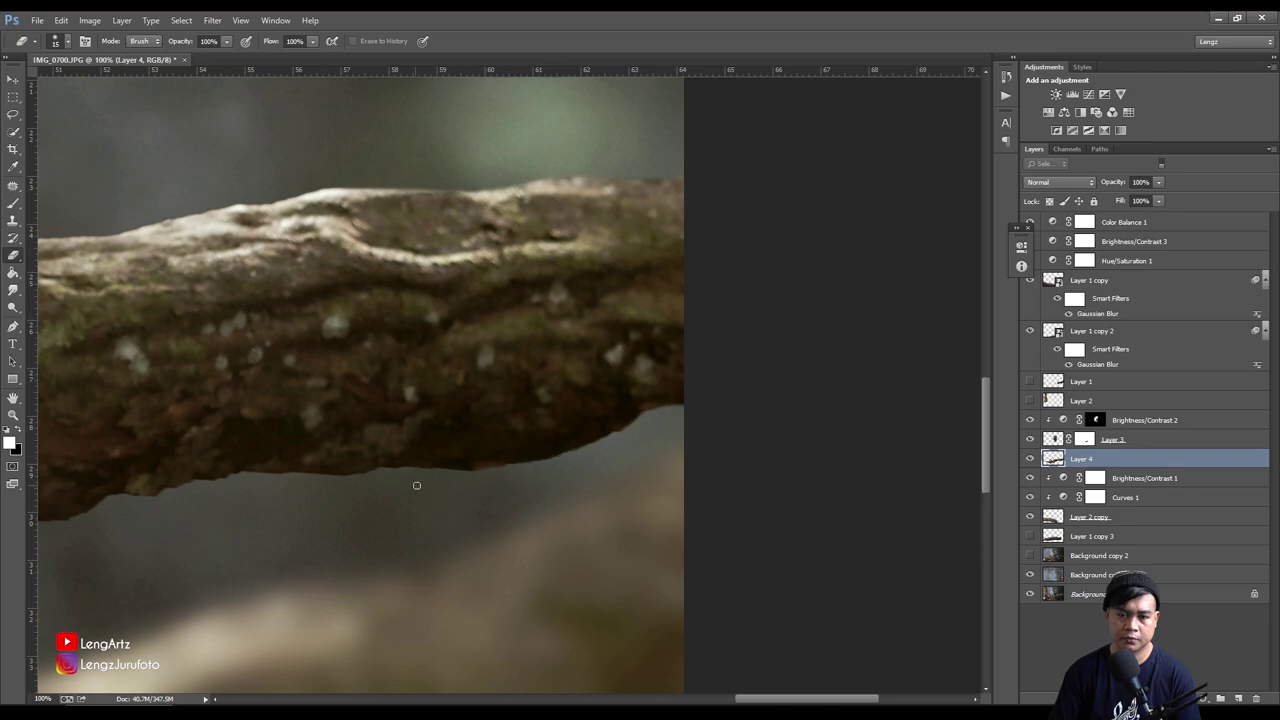
{"action": "left_click_drag", "start_coordinate": [388, 486], "coordinate": [597, 414]}
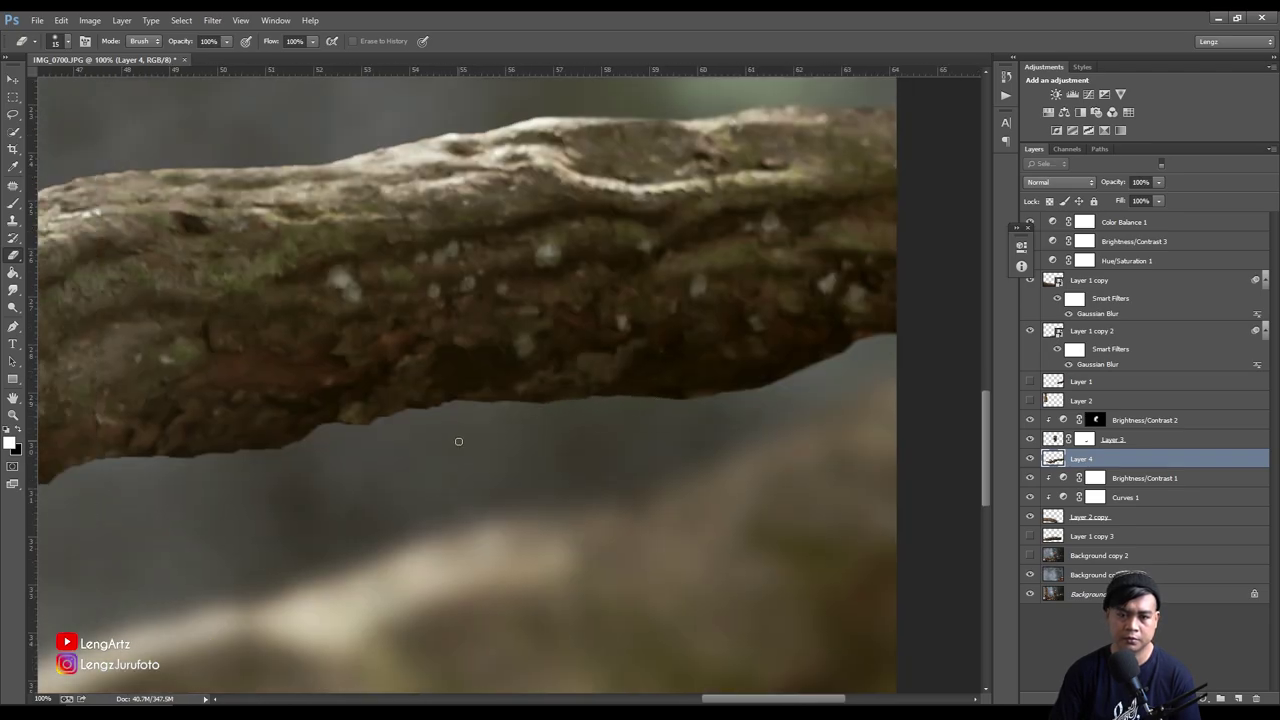
{"action": "left_click_drag", "start_coordinate": [458, 441], "coordinate": [582, 501]}
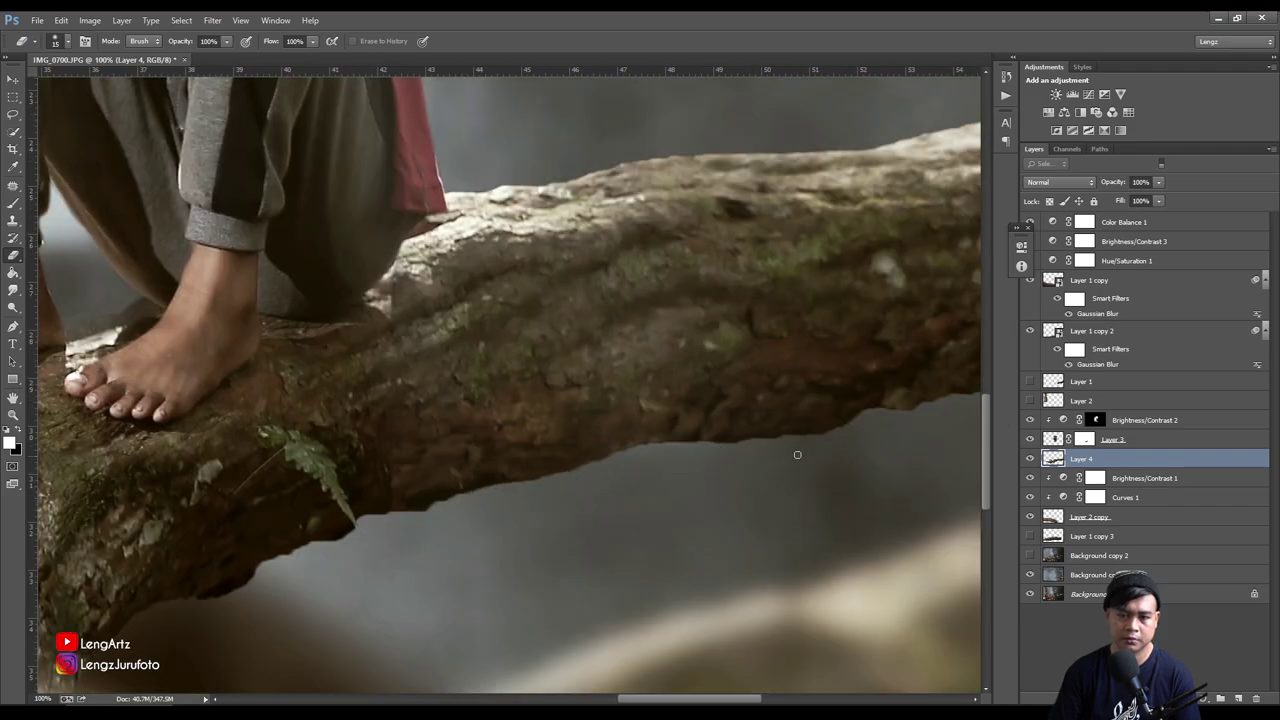
{"action": "left_click_drag", "start_coordinate": [466, 579], "coordinate": [449, 594]}
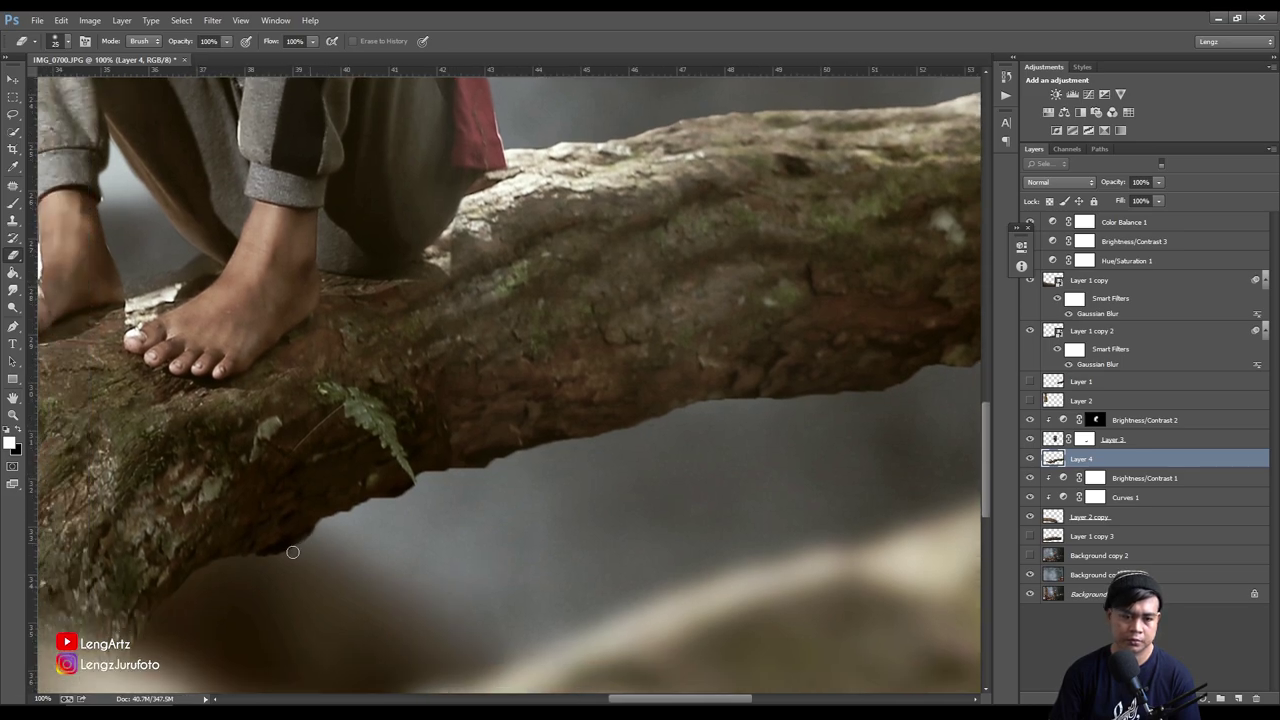
{"action": "scroll", "coordinate": [507, 543], "scroll_direction": "down", "scroll_amount": 2}
{"action": "scroll", "coordinate": [507, 543], "scroll_direction": "down", "scroll_amount": 2}
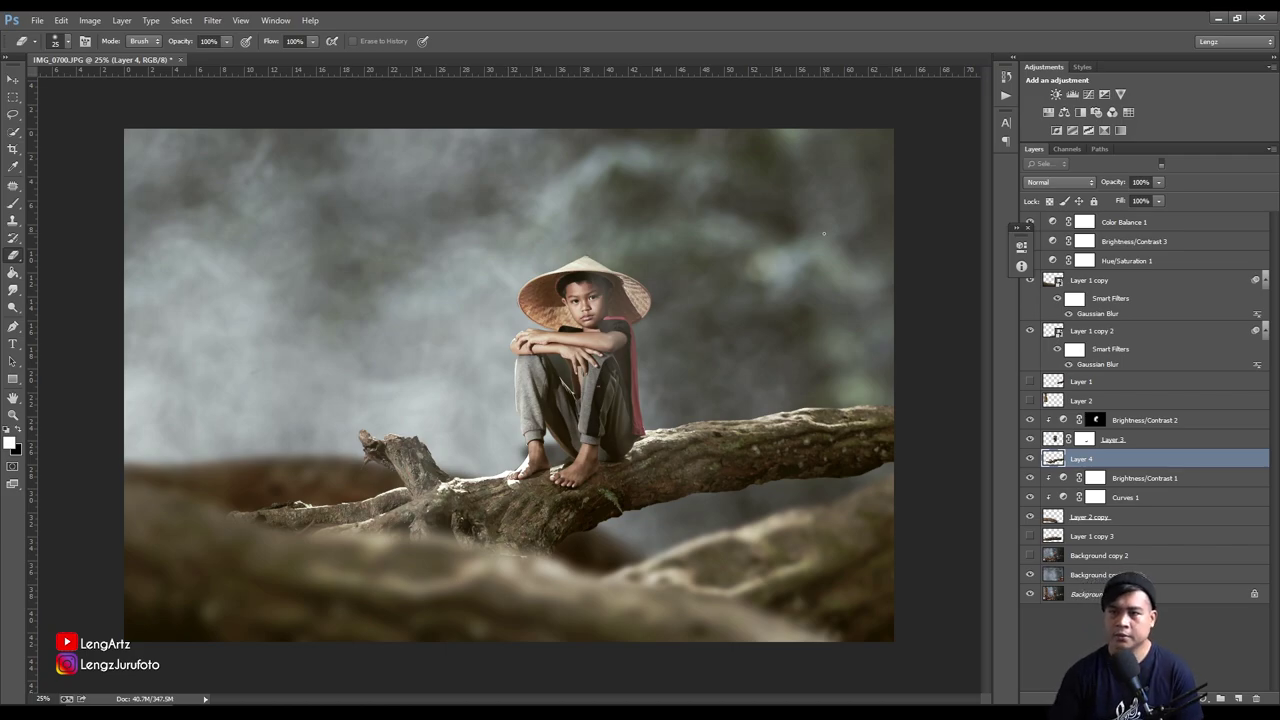
{"action": "left_click", "coordinate": [1130, 630]}
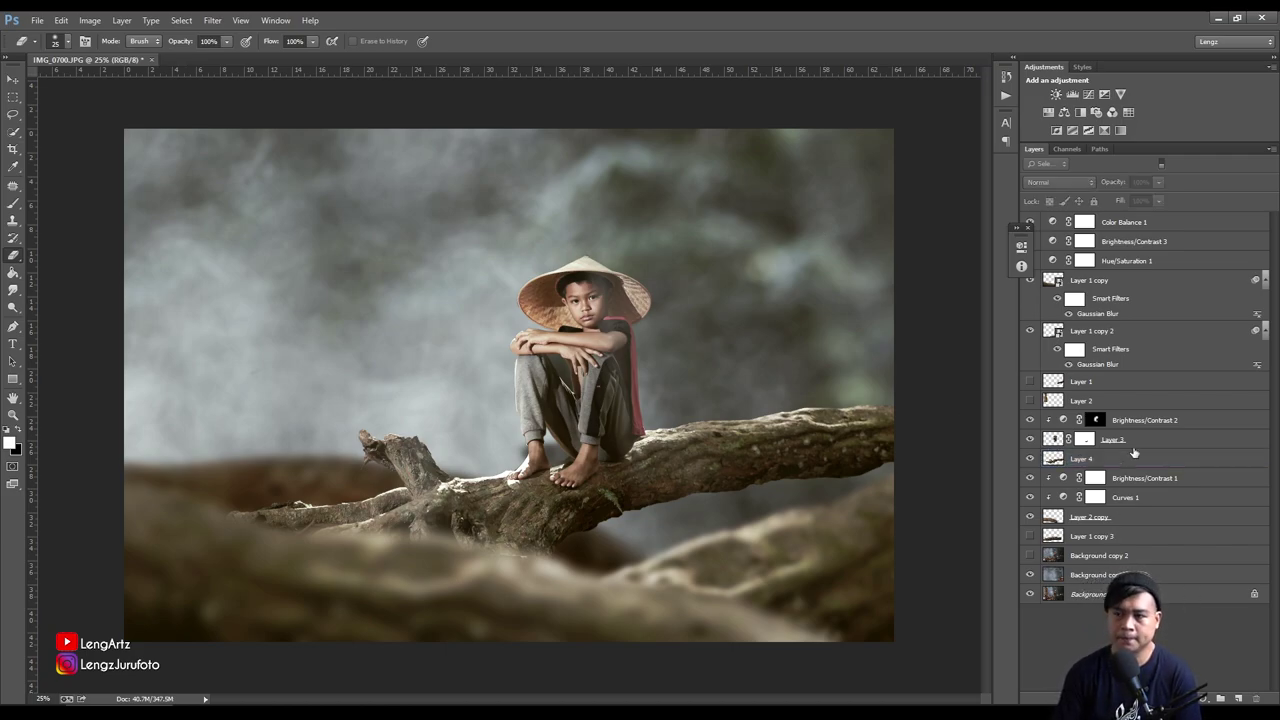
Add a Curves adjustment above Color Balance 1, pulling the curve down to darken the image
{"action": "left_click", "coordinate": [1165, 221]}
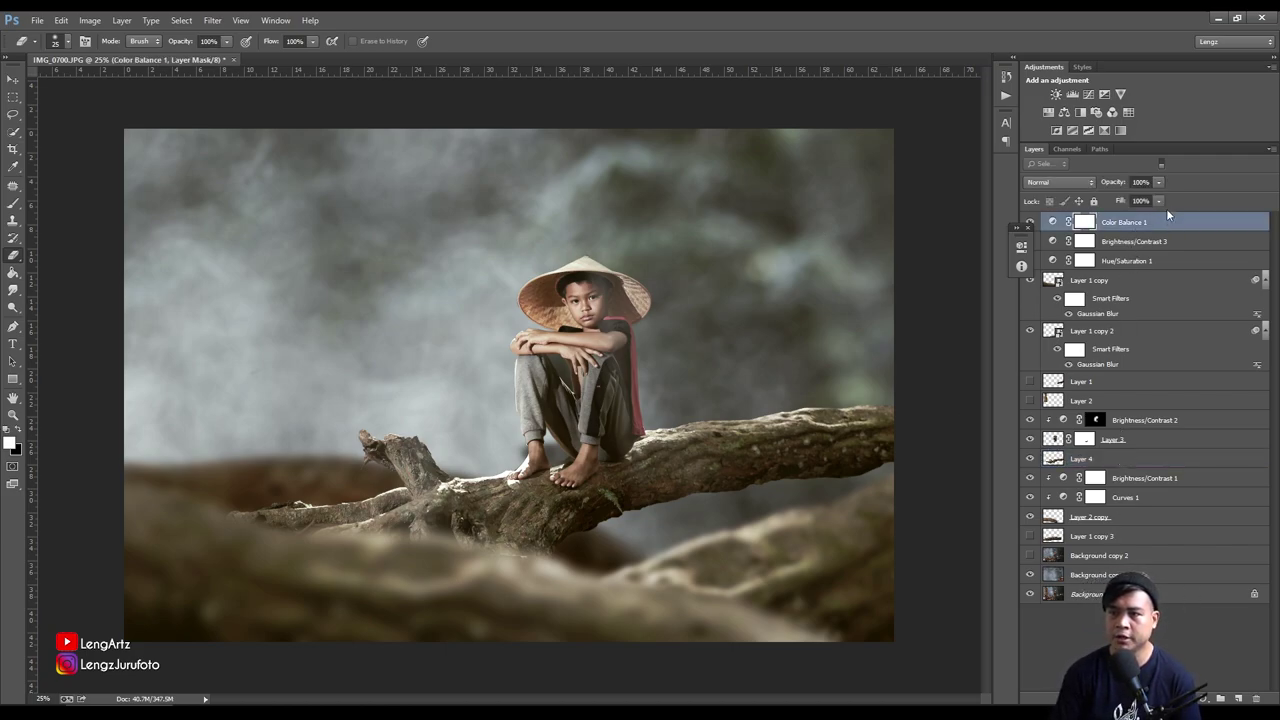
{"action": "left_click", "coordinate": [1087, 95]}
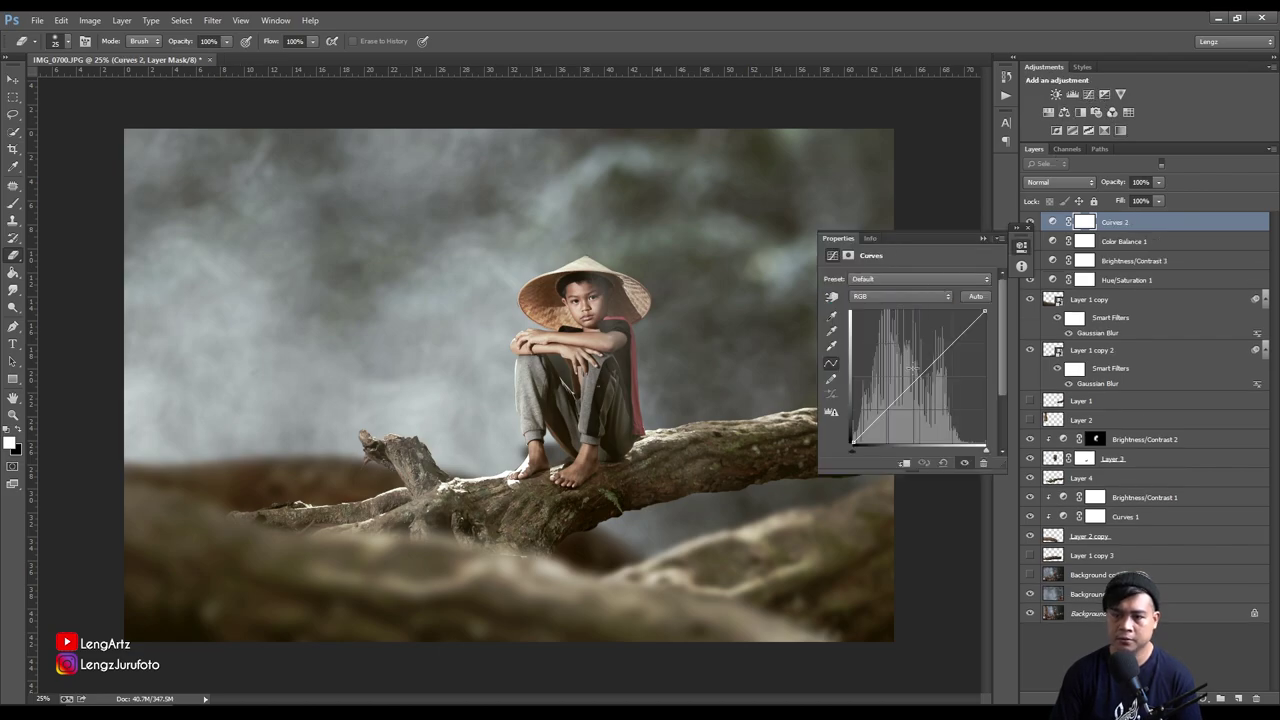
{"action": "left_click_drag", "start_coordinate": [916, 380], "coordinate": [930, 394]}
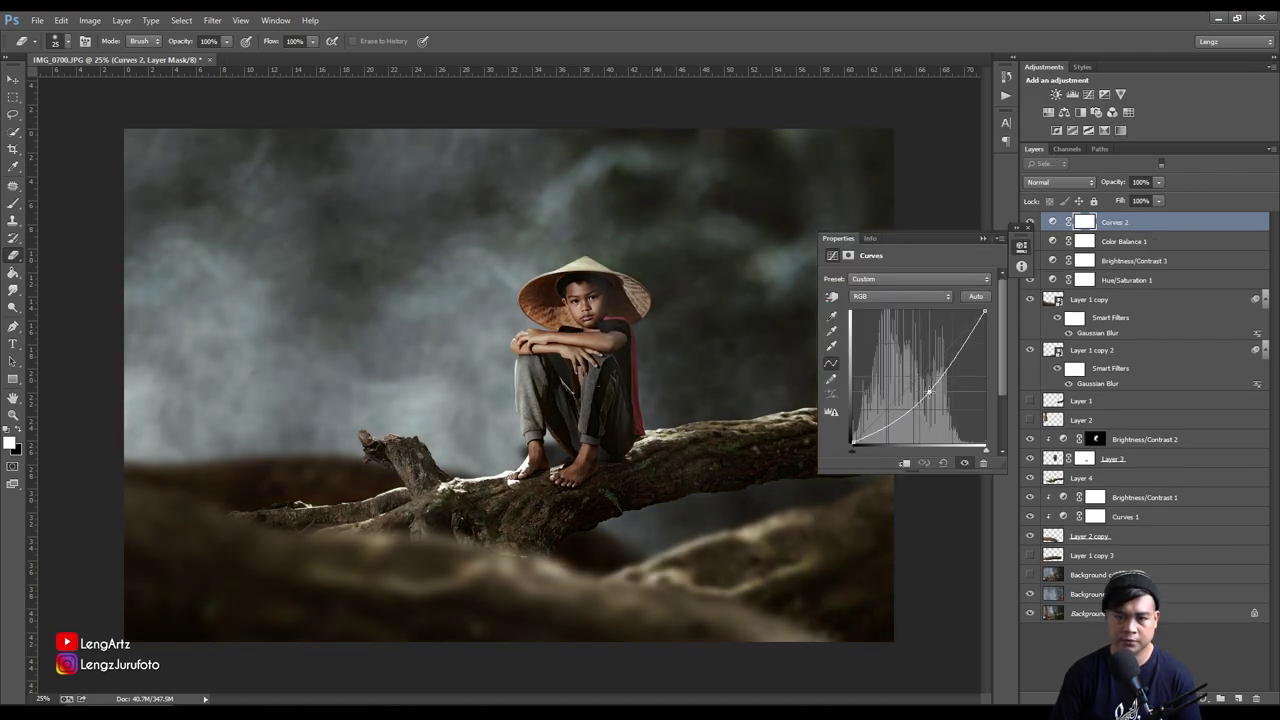
{"action": "left_click", "coordinate": [982, 237]}
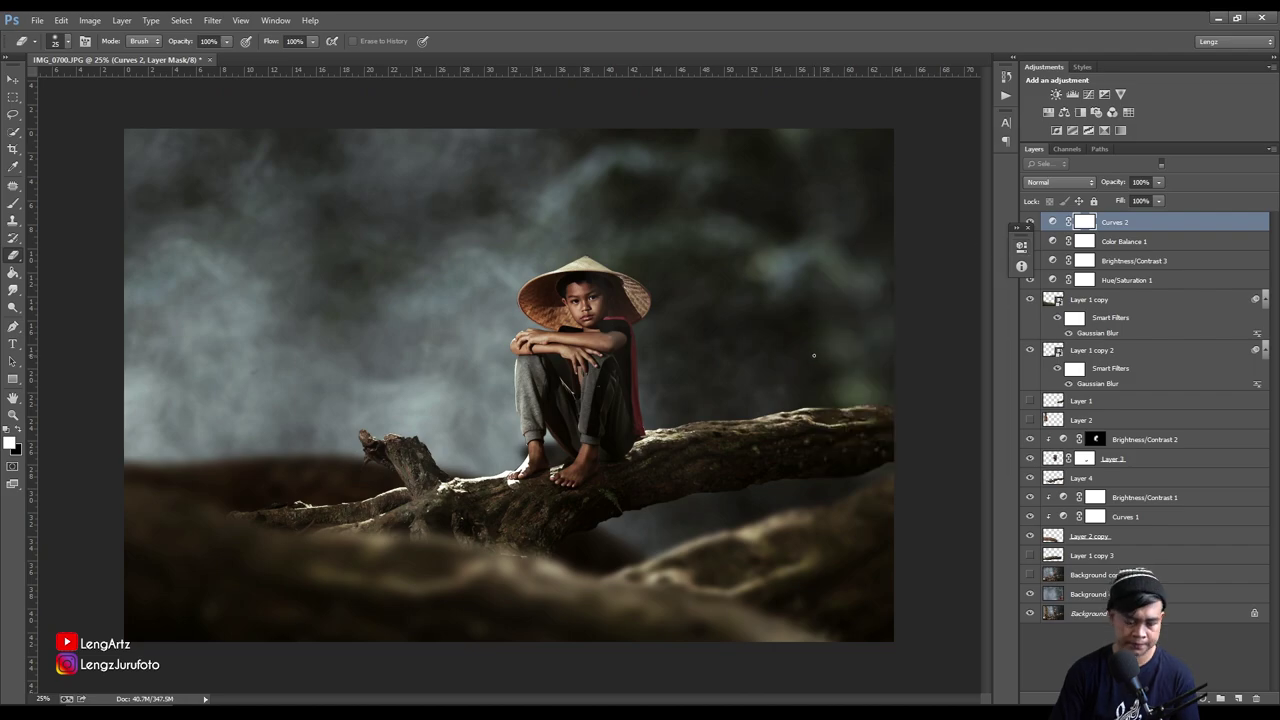
{"action": "key", "text": "ctrl+minus"}
Paint the Curves mask with a large soft brush to lighten the upper-left sky mist
{"action": "left_click", "coordinate": [13, 203]}
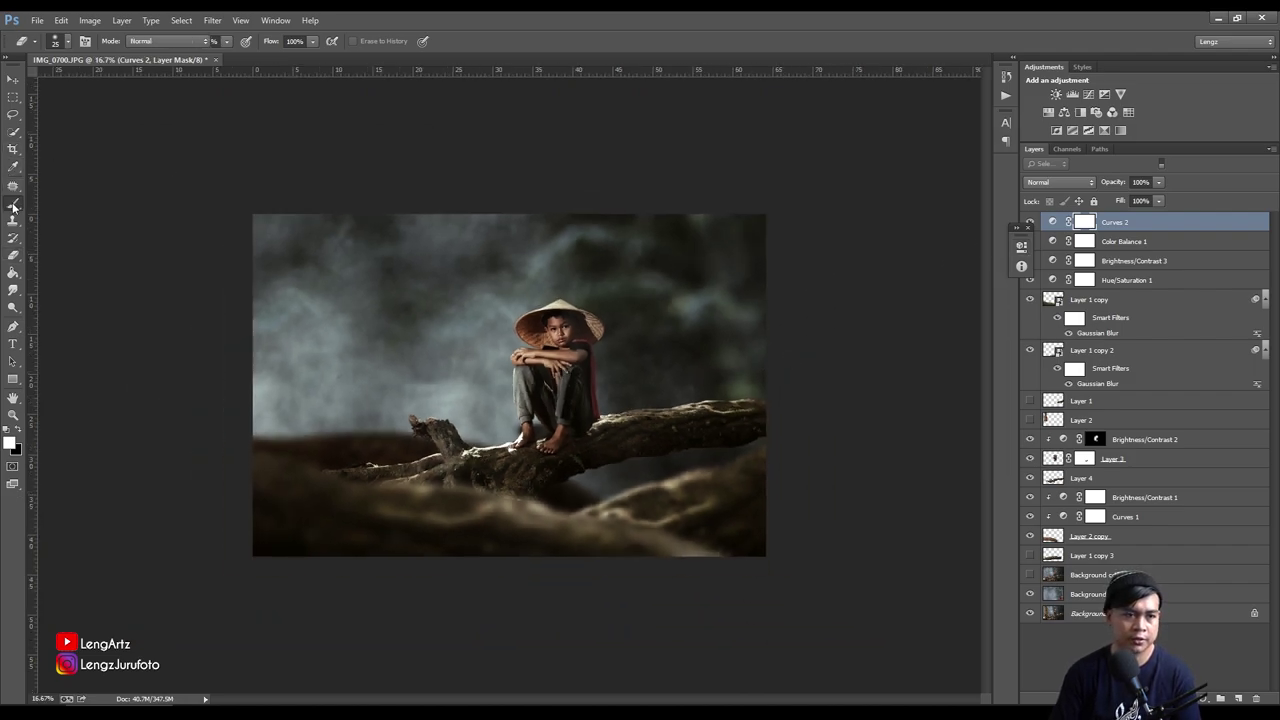
{"action": "key", "text": "bracketright"}
{"action": "key", "text": "bracketright"}
{"action": "key", "text": "bracketright"}
{"action": "key", "text": "bracketright"}
{"action": "key", "text": "bracketright"}
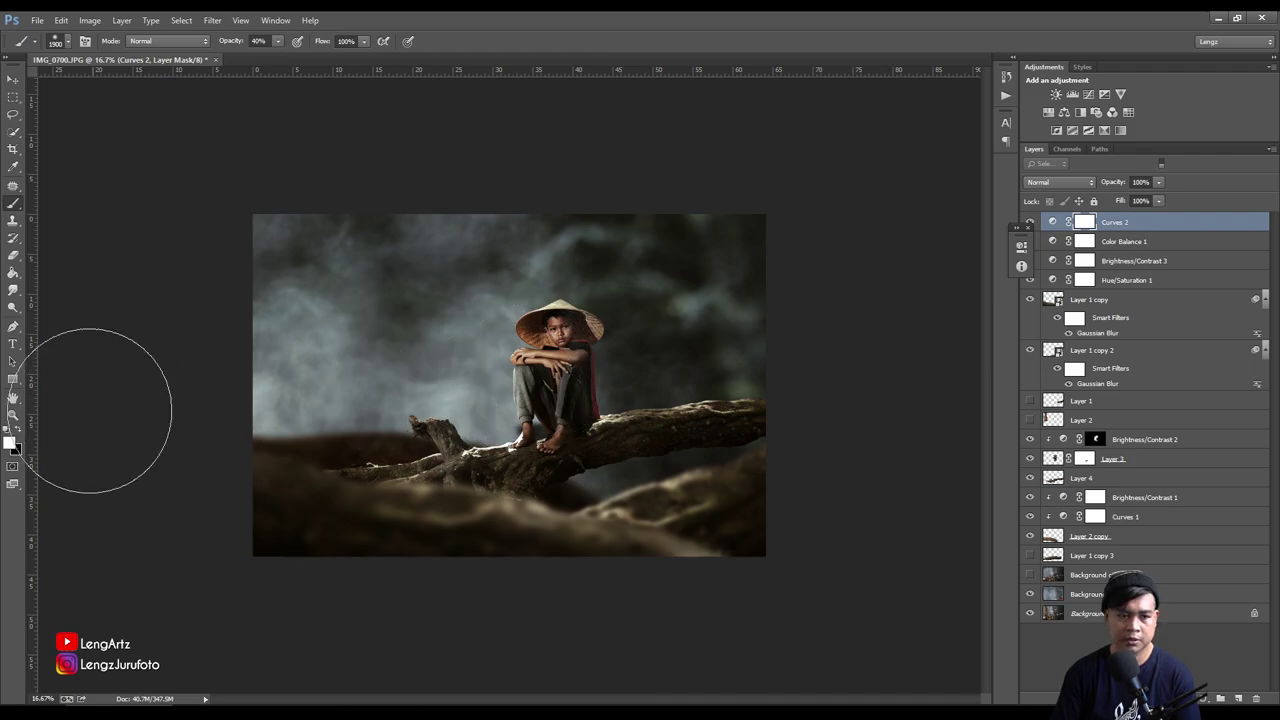
{"action": "key", "text": "bracketleft"}
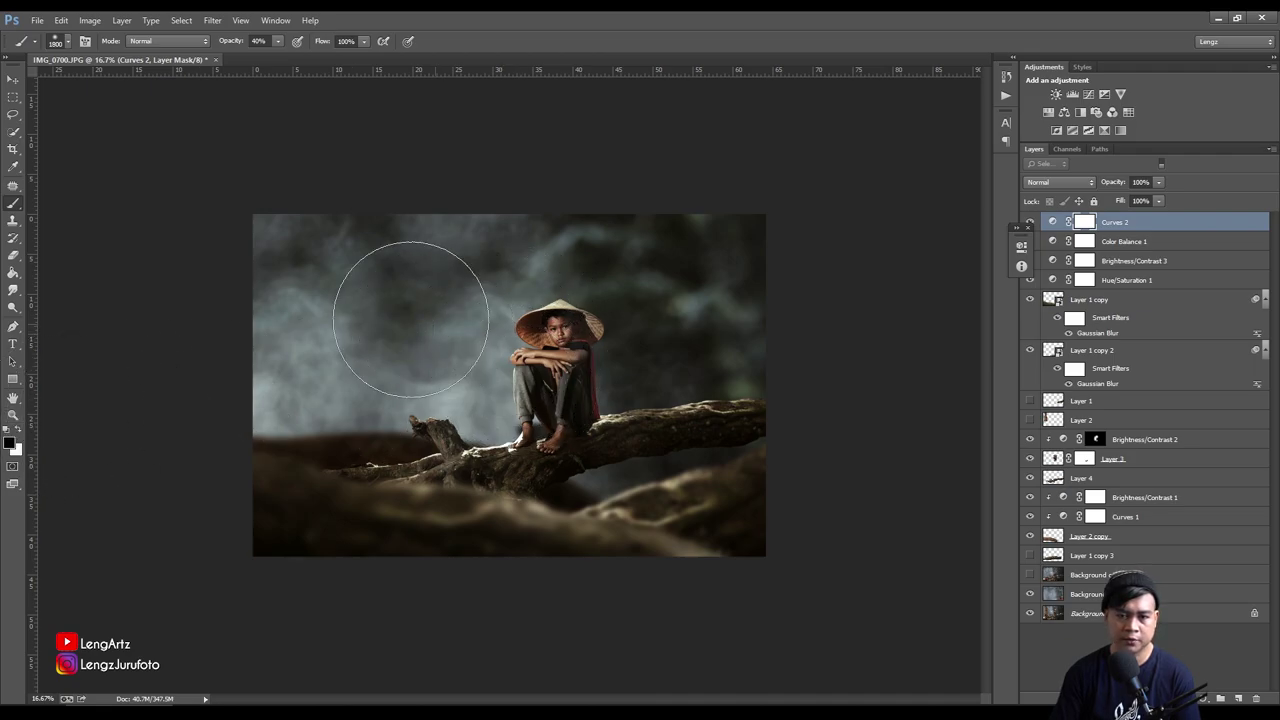
{"action": "left_click_drag", "start_coordinate": [410, 305], "coordinate": [320, 270]}
{"action": "left_click_drag", "start_coordinate": [223, 223], "coordinate": [355, 294]}
{"action": "key", "text": "bracketleft"}
{"action": "key", "text": "bracketleft"}
{"action": "left_click_drag", "start_coordinate": [540, 355], "coordinate": [530, 365]}
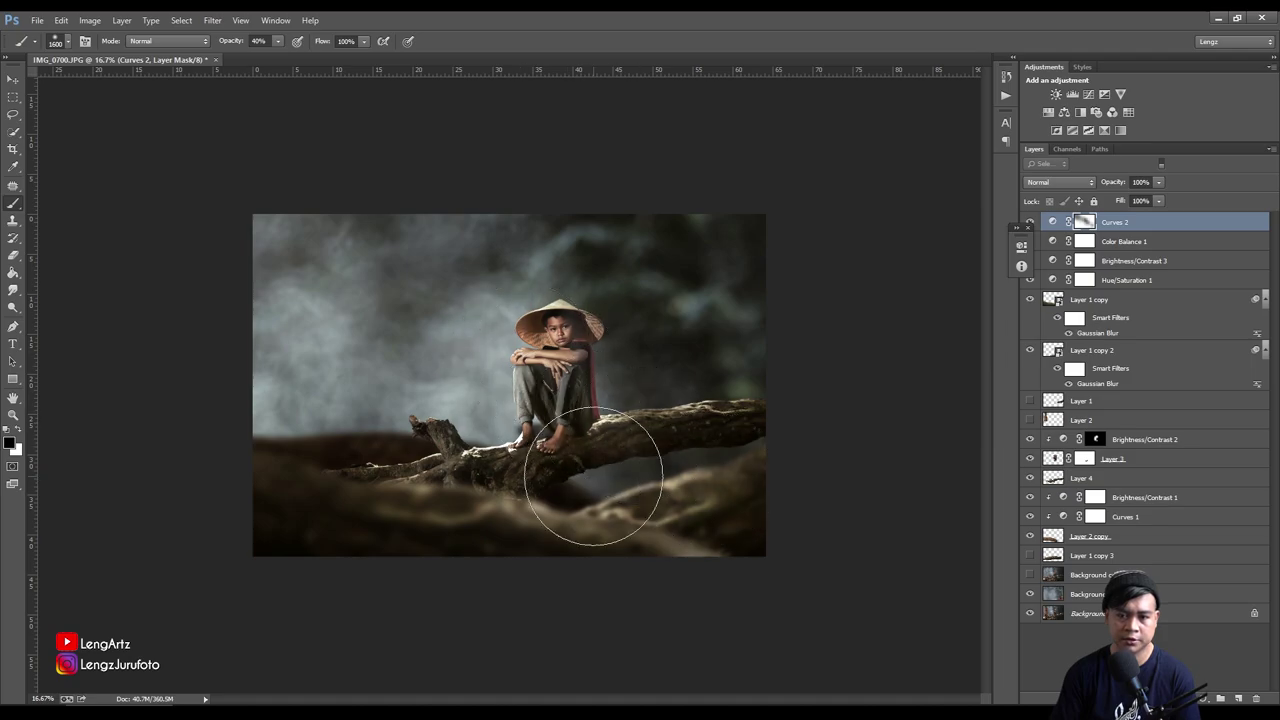
Refine the Curves mask around and right of the boy, then compare with Brightness/Contrast 2 toggled
{"action": "key", "text": "ctrl+z"}
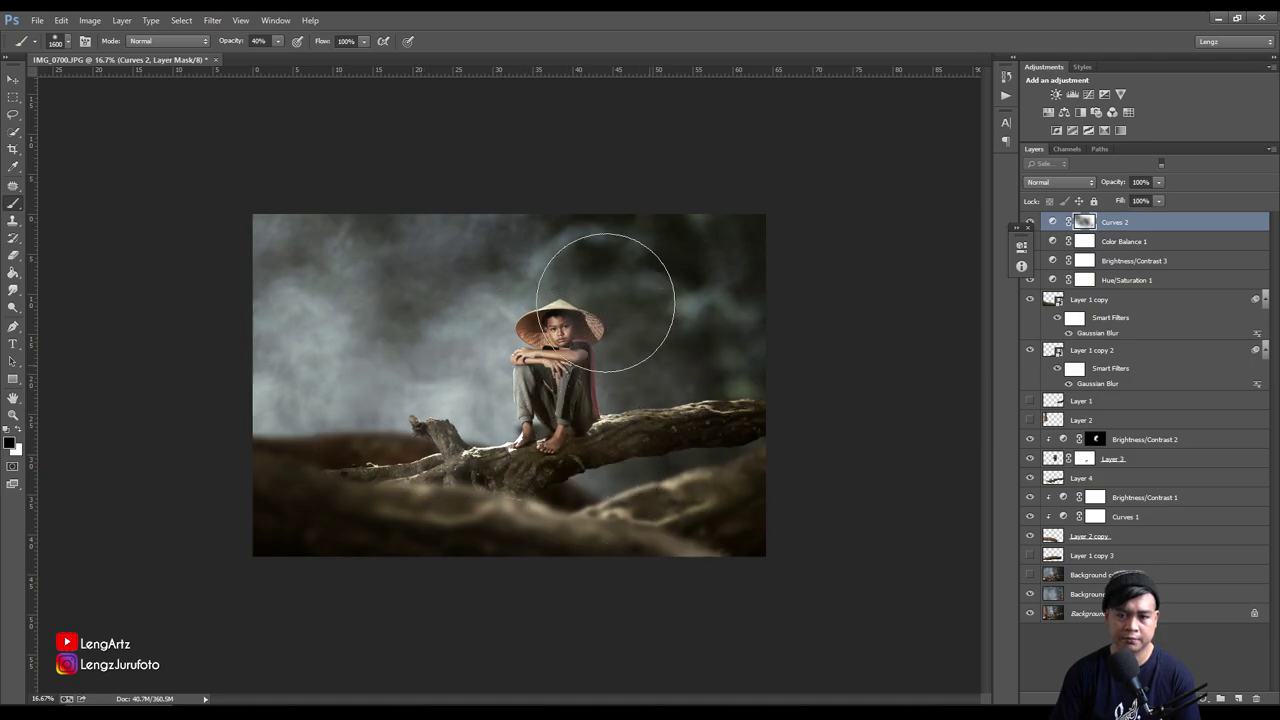
{"action": "key", "text": "bracketright"}
{"action": "left_click_drag", "start_coordinate": [657, 457], "coordinate": [509, 363]}
{"action": "key", "text": "bracketleft"}
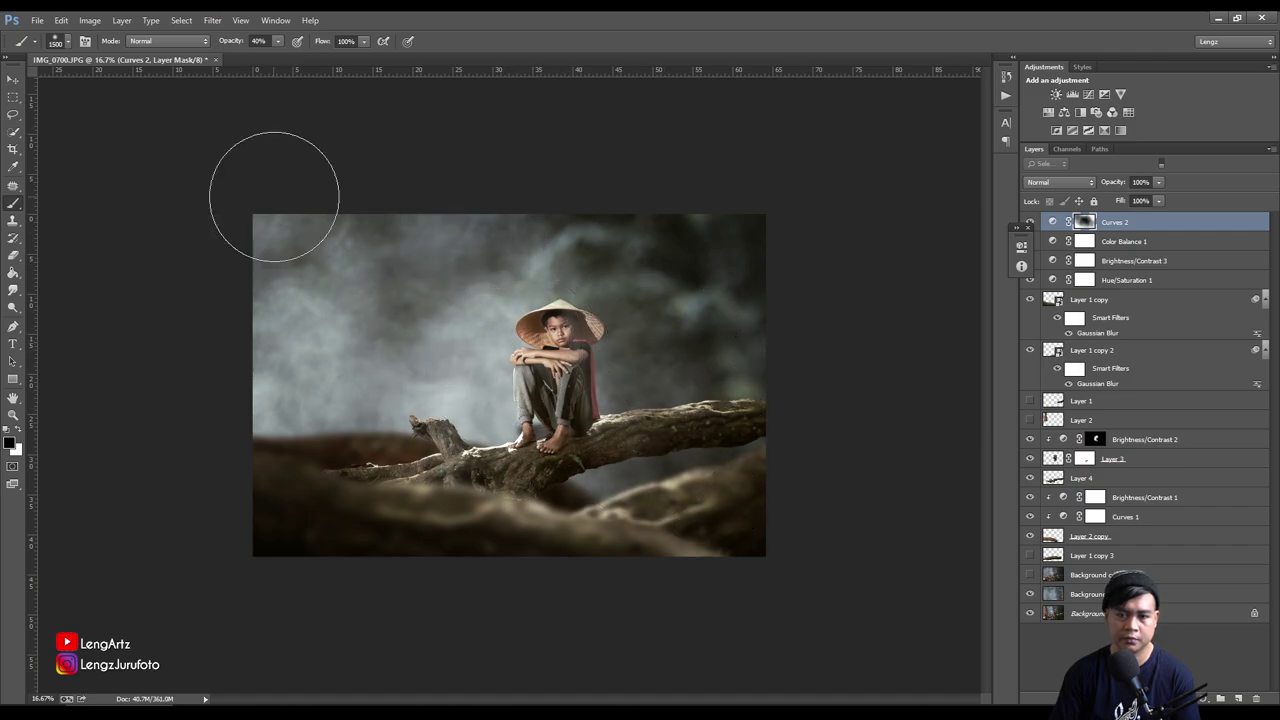
{"action": "left_click_drag", "start_coordinate": [609, 257], "coordinate": [571, 371]}
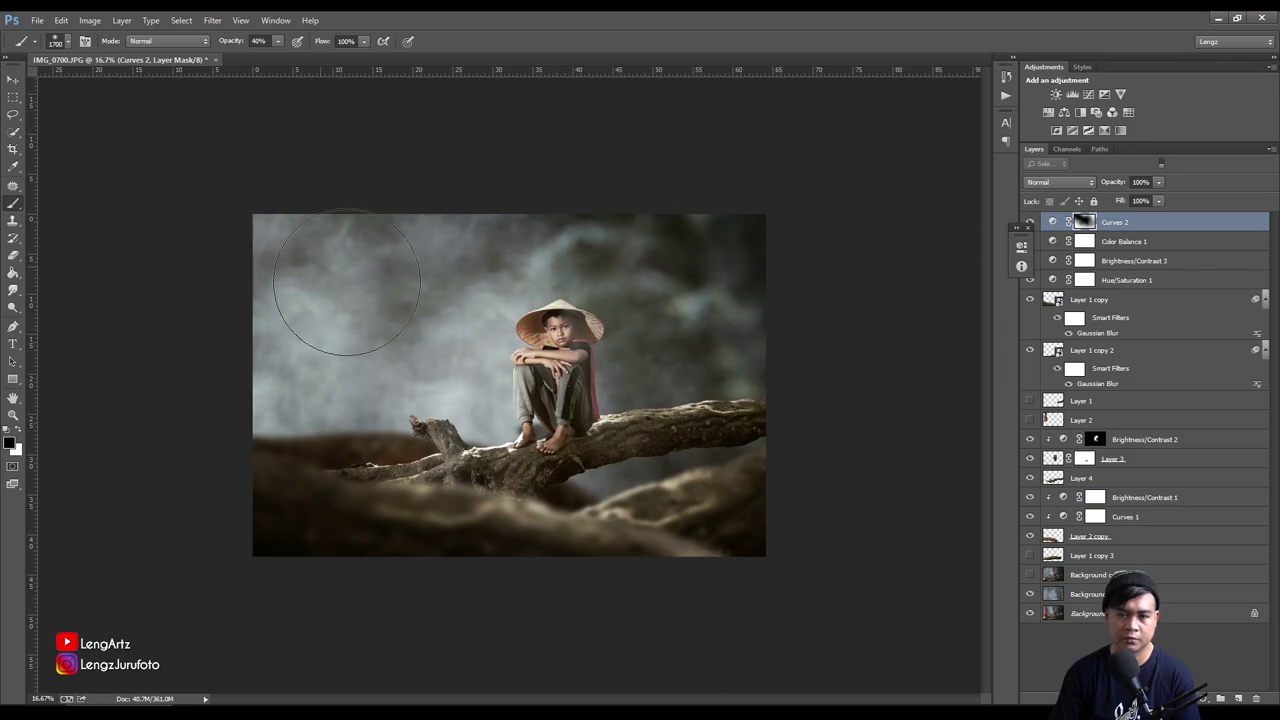
{"action": "left_click", "coordinate": [22, 429]}
{"action": "key", "text": "bracketleft"}
{"action": "key", "text": "bracketleft"}
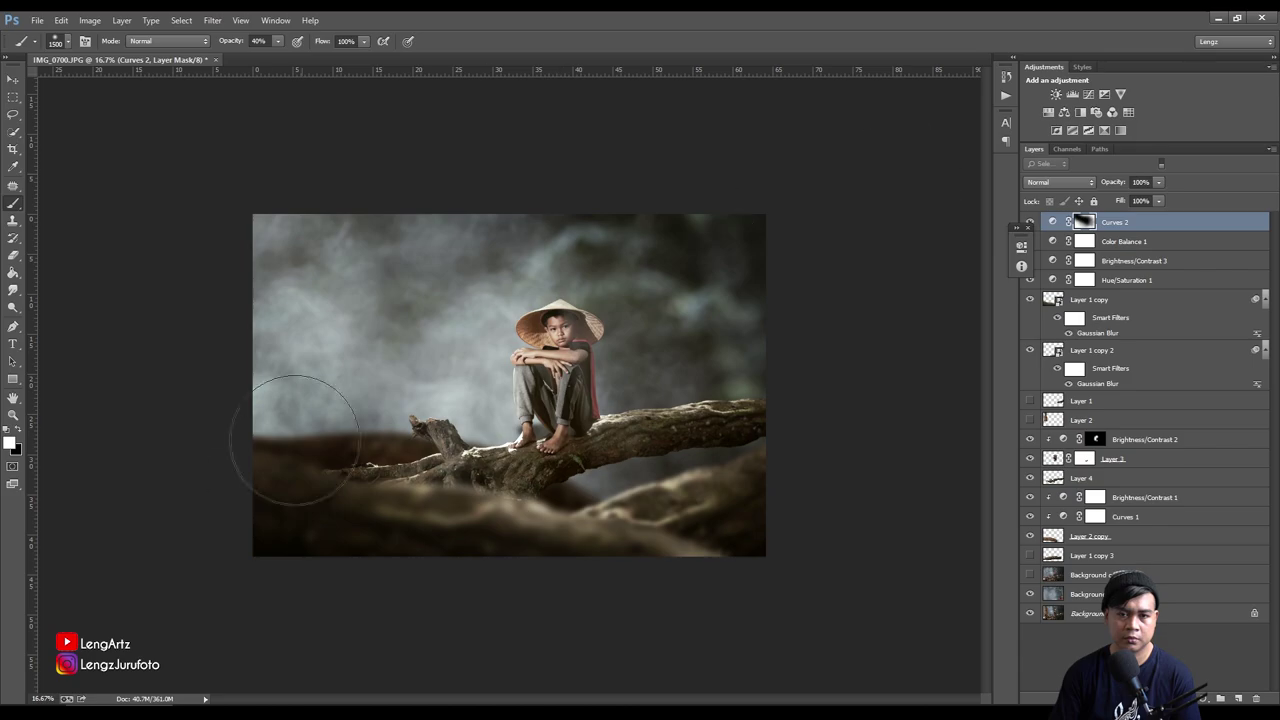
{"action": "left_click", "coordinate": [1031, 439]}
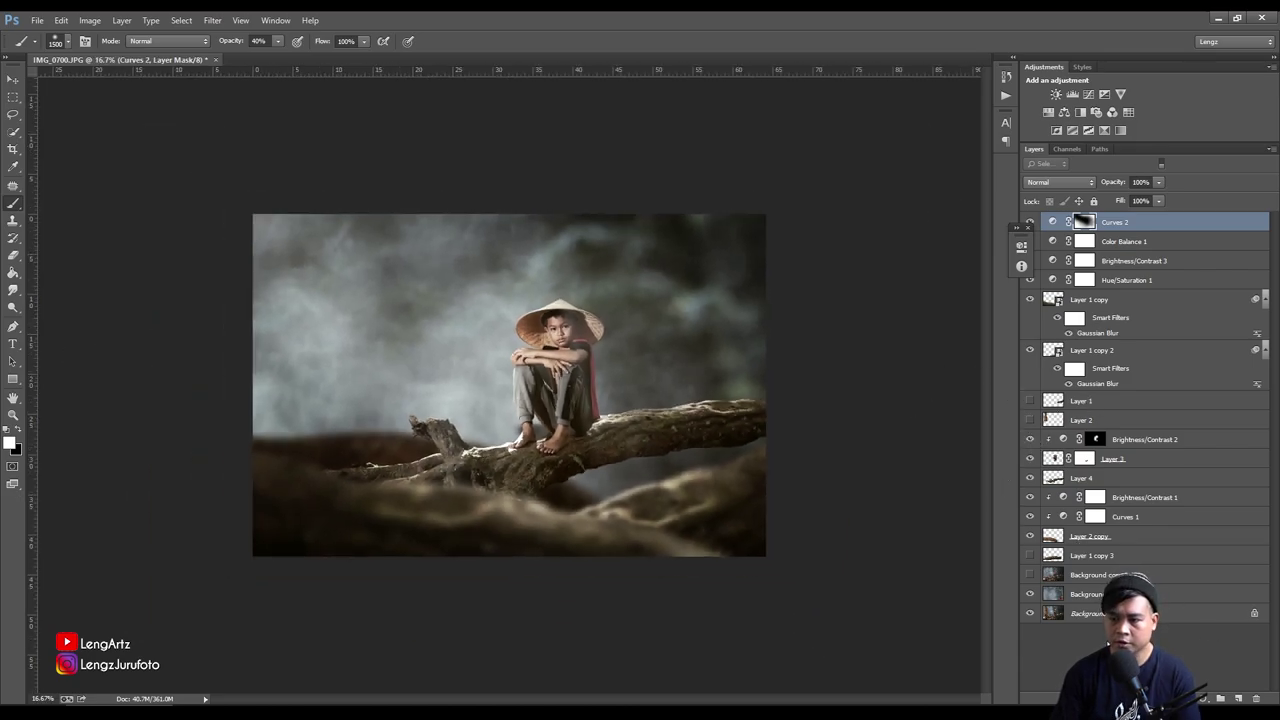
{"action": "left_click", "coordinate": [1115, 222], "text": "ctrl"}
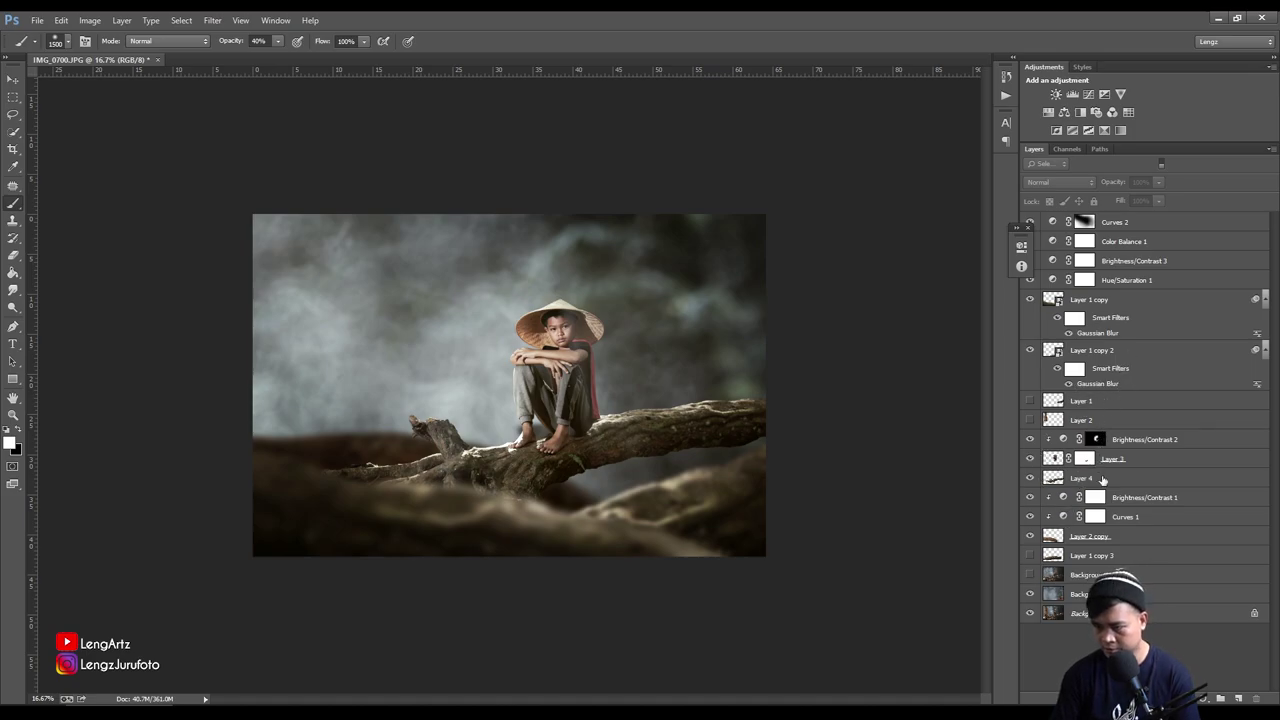
Add a new layer above Brightness/Contrast 1 and paint a bright yellow glow behind the boy
{"action": "left_click", "coordinate": [1169, 503]}
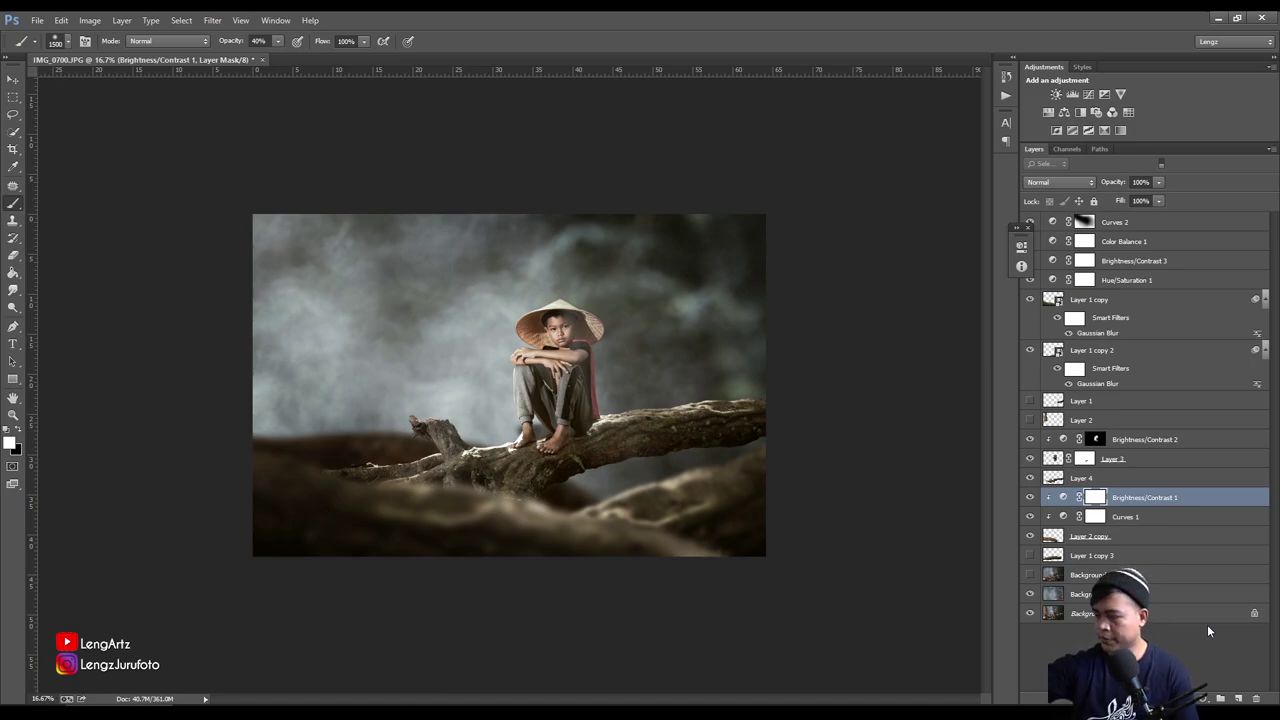
{"action": "left_click", "coordinate": [1238, 698]}
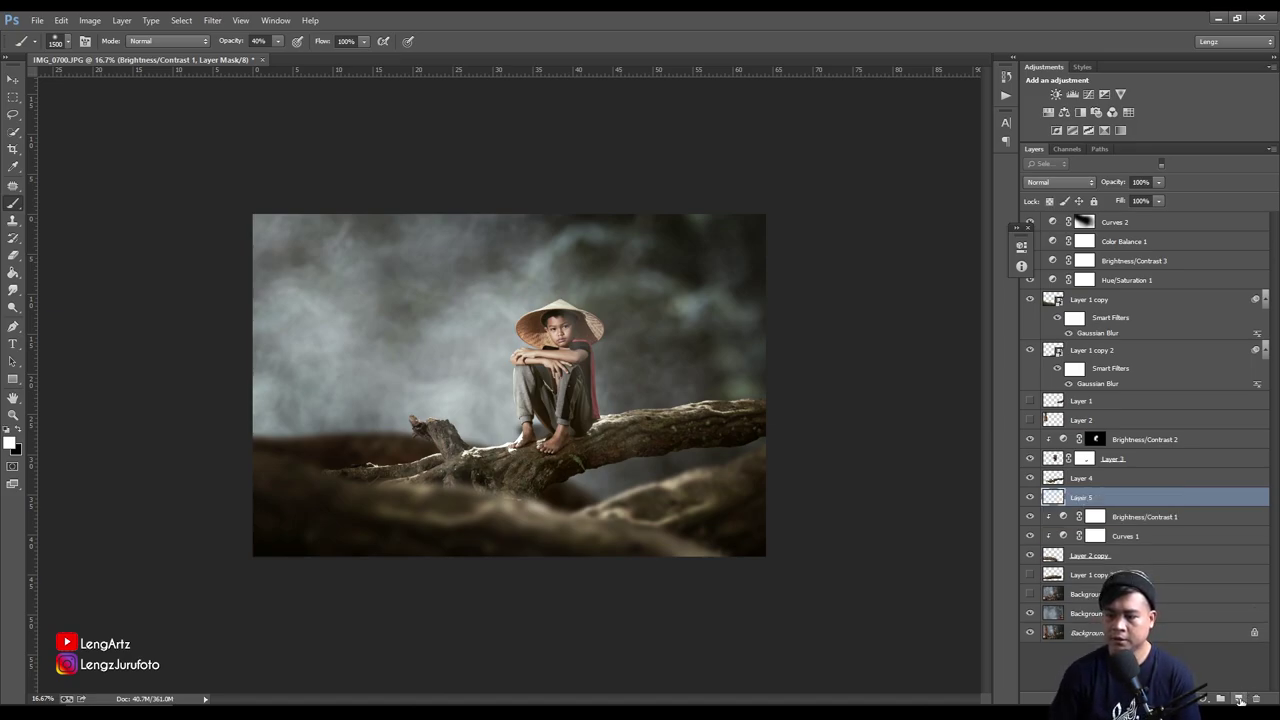
{"action": "left_click", "coordinate": [10, 442]}
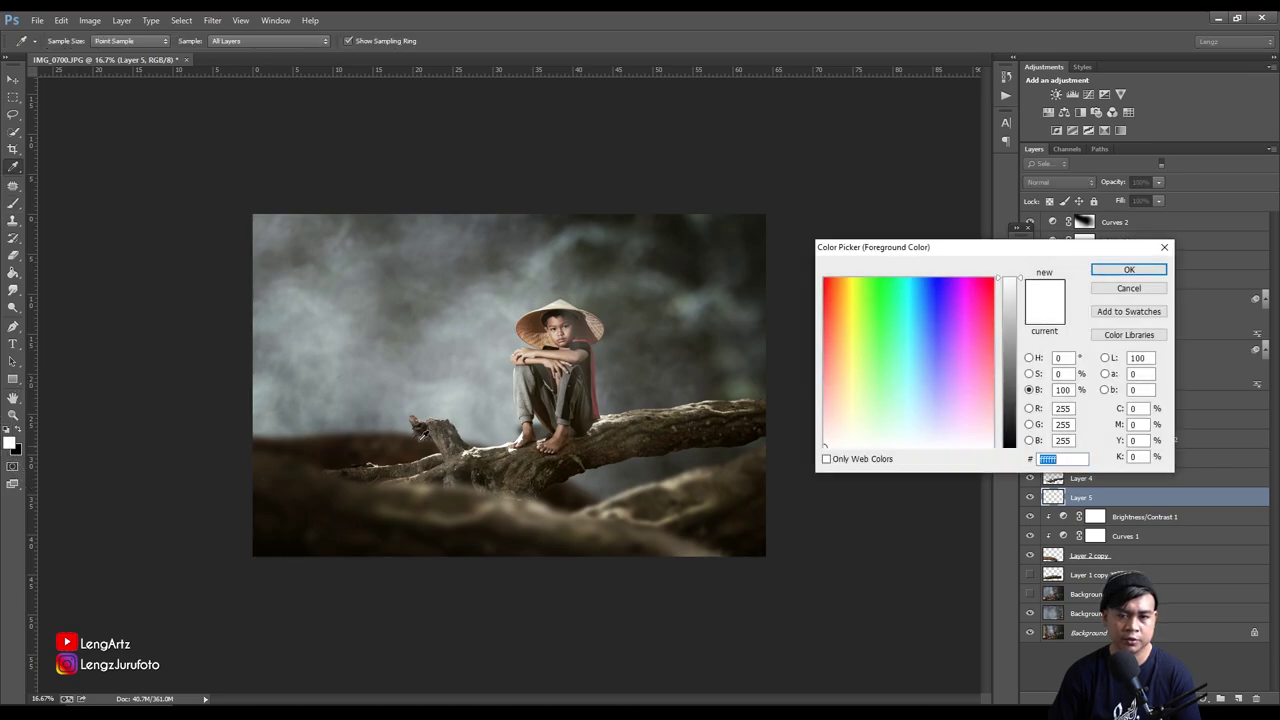
{"action": "left_click", "coordinate": [849, 288]}
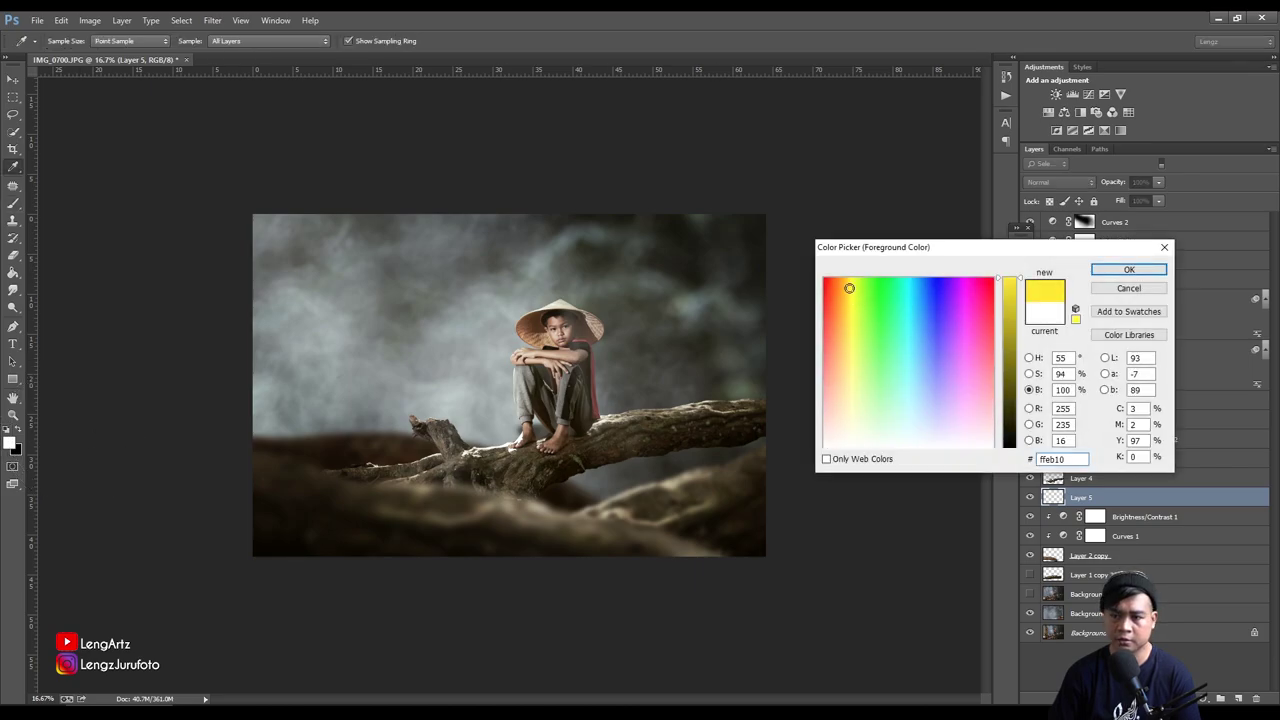
{"action": "left_click", "coordinate": [1113, 272]}
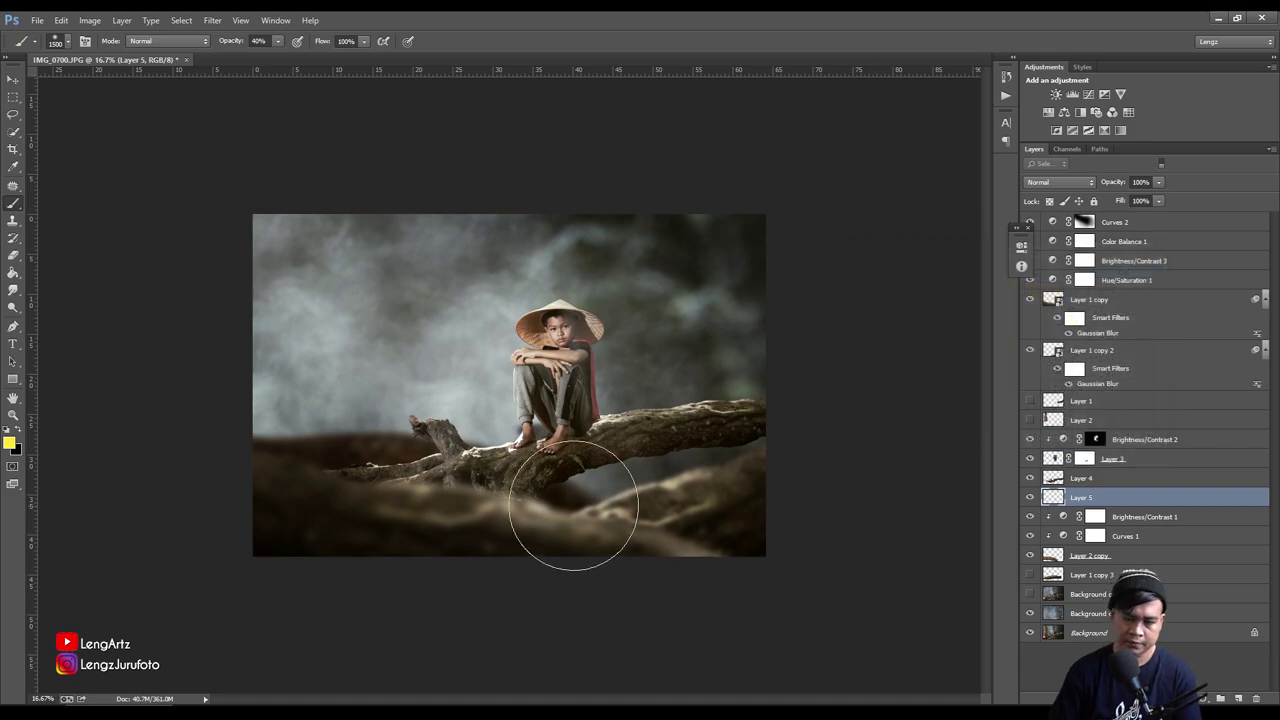
{"action": "left_click", "coordinate": [472, 392]}
Undo the yellow glow, delete Layer 5, and bring up the new fill/adjustment layer list
{"action": "key", "text": "bracketright"}
{"action": "key", "text": "bracketright"}
{"action": "key", "text": "bracketright"}
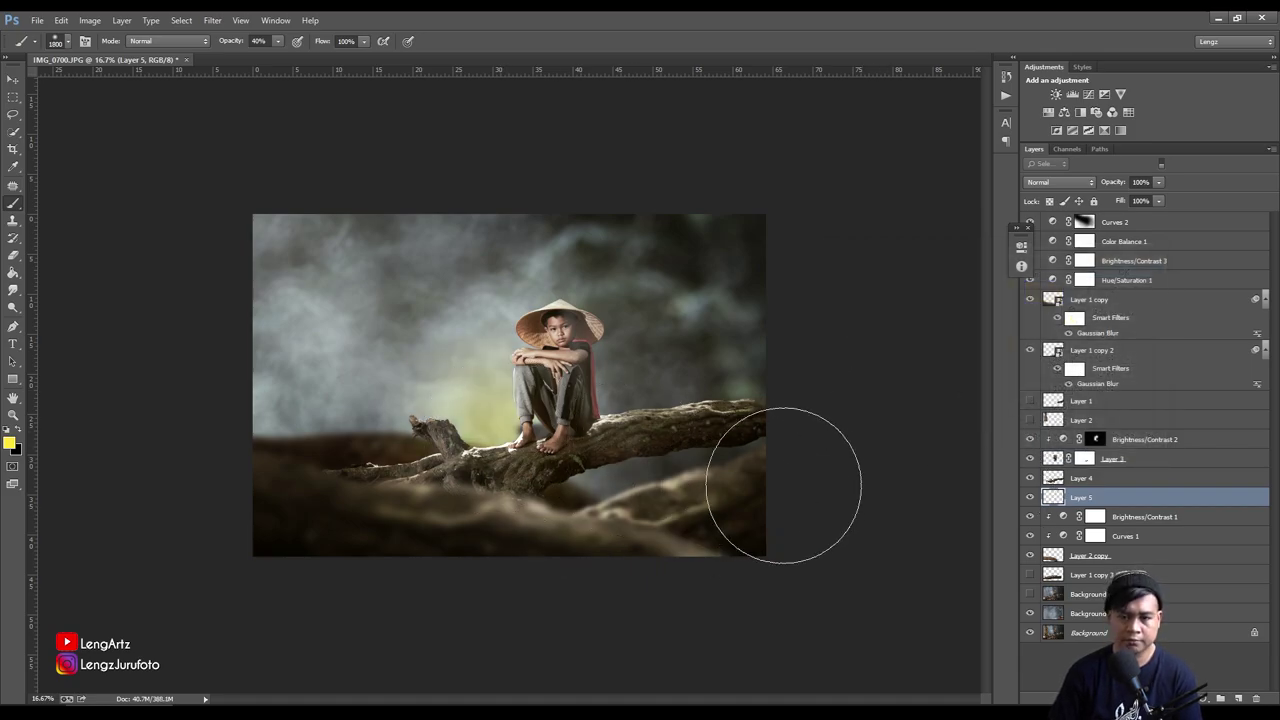
{"action": "key", "text": "ctrl+z"}
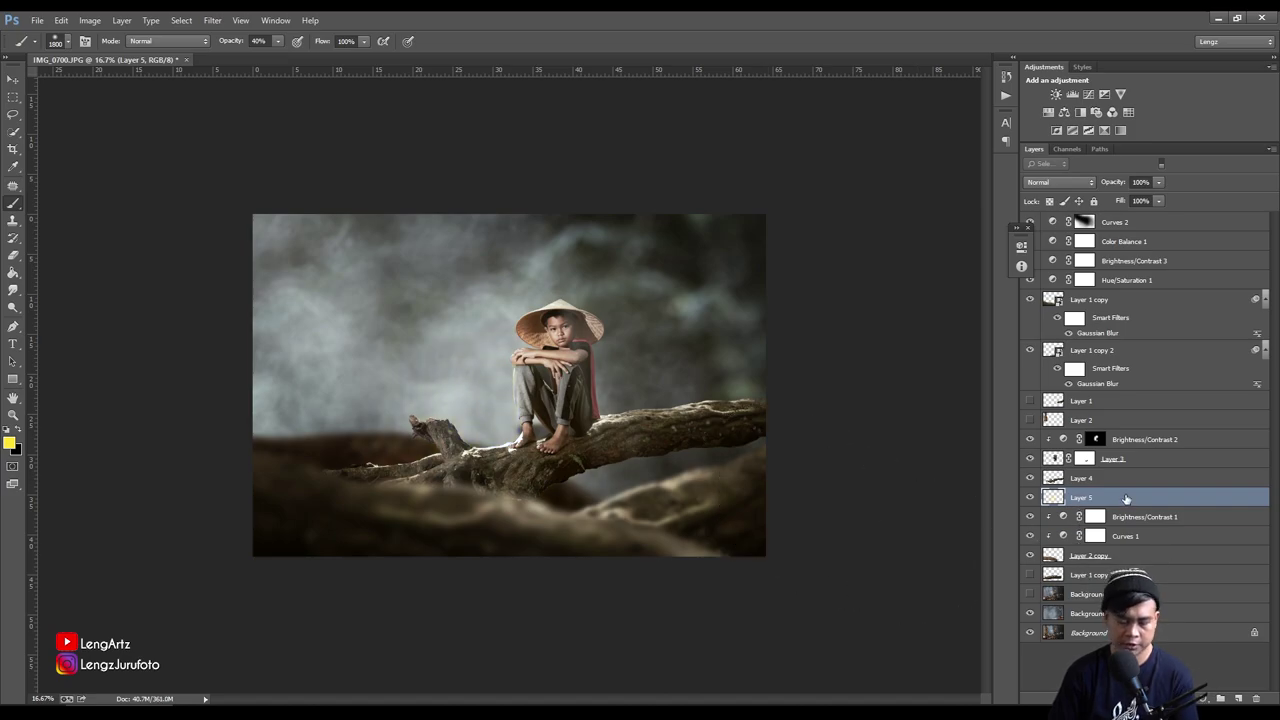
{"action": "key", "text": "Delete"}
{"action": "left_click", "coordinate": [1205, 698]}
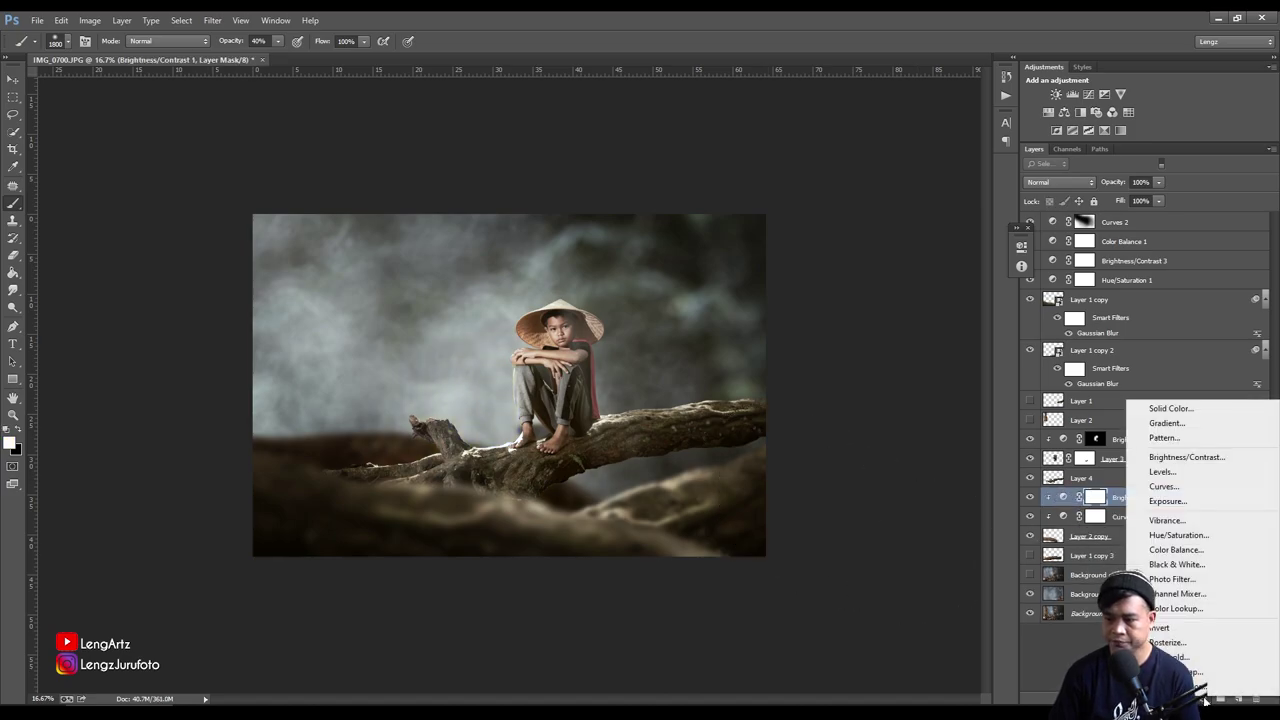
Add a Gradient fill layer and set a gradient stop to a light beige skin tone
{"action": "left_click", "coordinate": [1178, 424]}
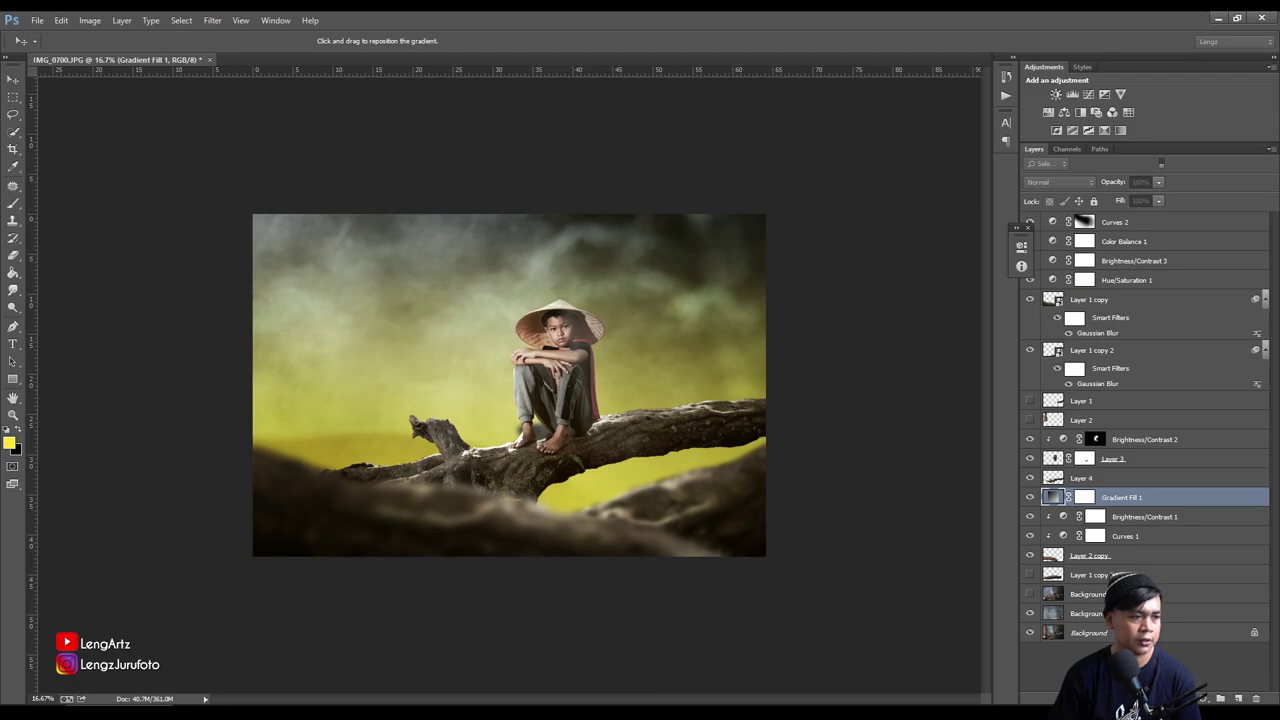
{"action": "key", "text": "i"}
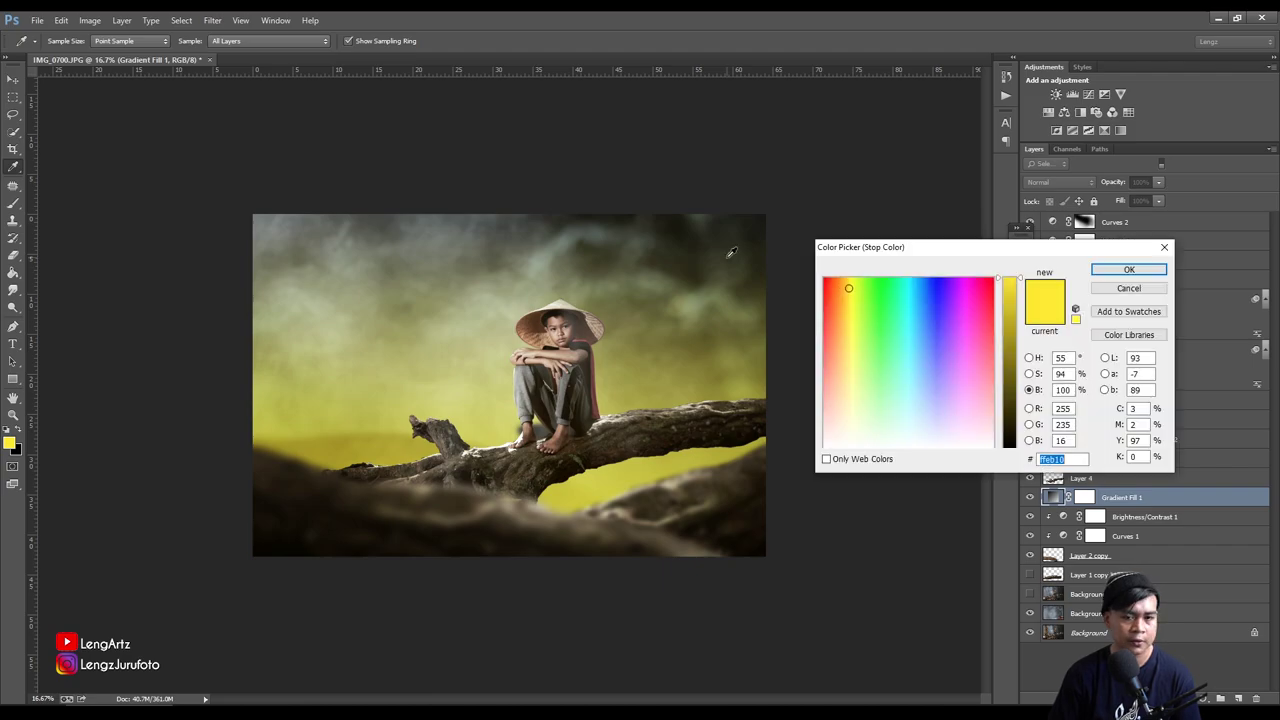
{"action": "left_click", "coordinate": [452, 213]}
{"action": "mouse_move", "coordinate": [573, 320]}
{"action": "left_mouse_down"}
{"action": "mouse_move", "coordinate": [556, 335]}
{"action": "mouse_move", "coordinate": [560, 305]}
{"action": "left_mouse_up"}
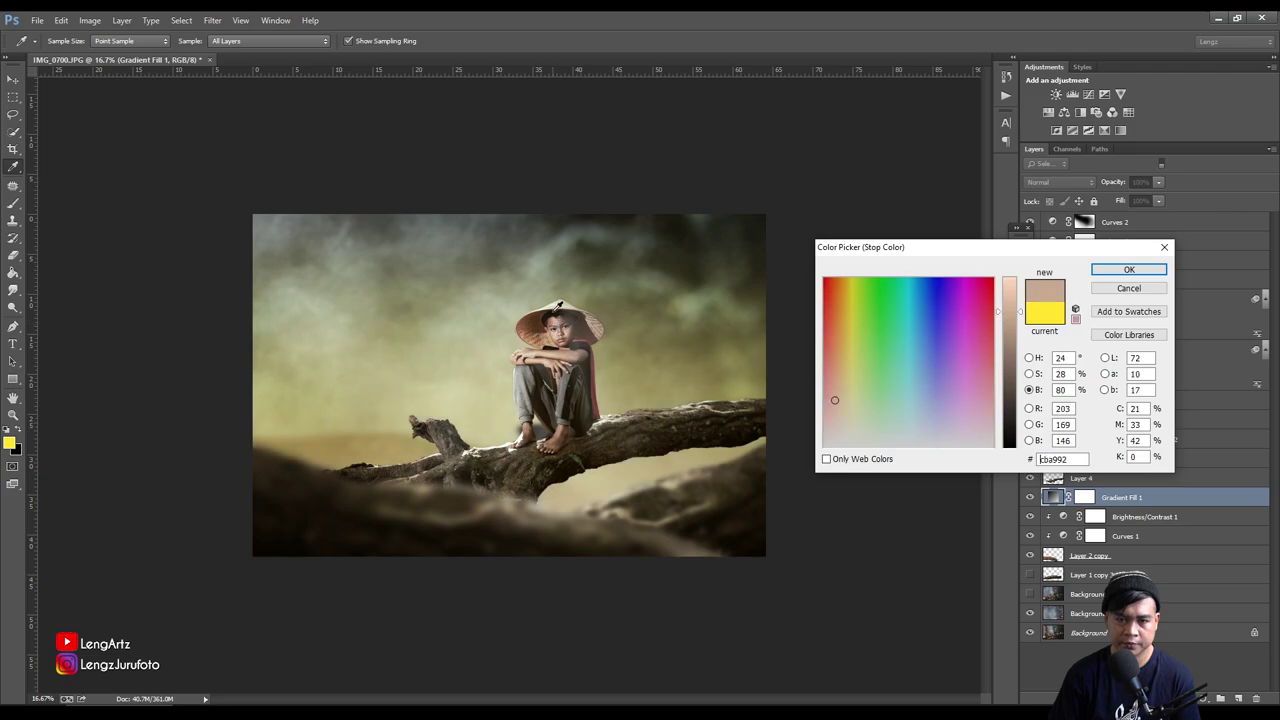
{"action": "left_click_drag", "start_coordinate": [1022, 316], "coordinate": [1022, 332]}
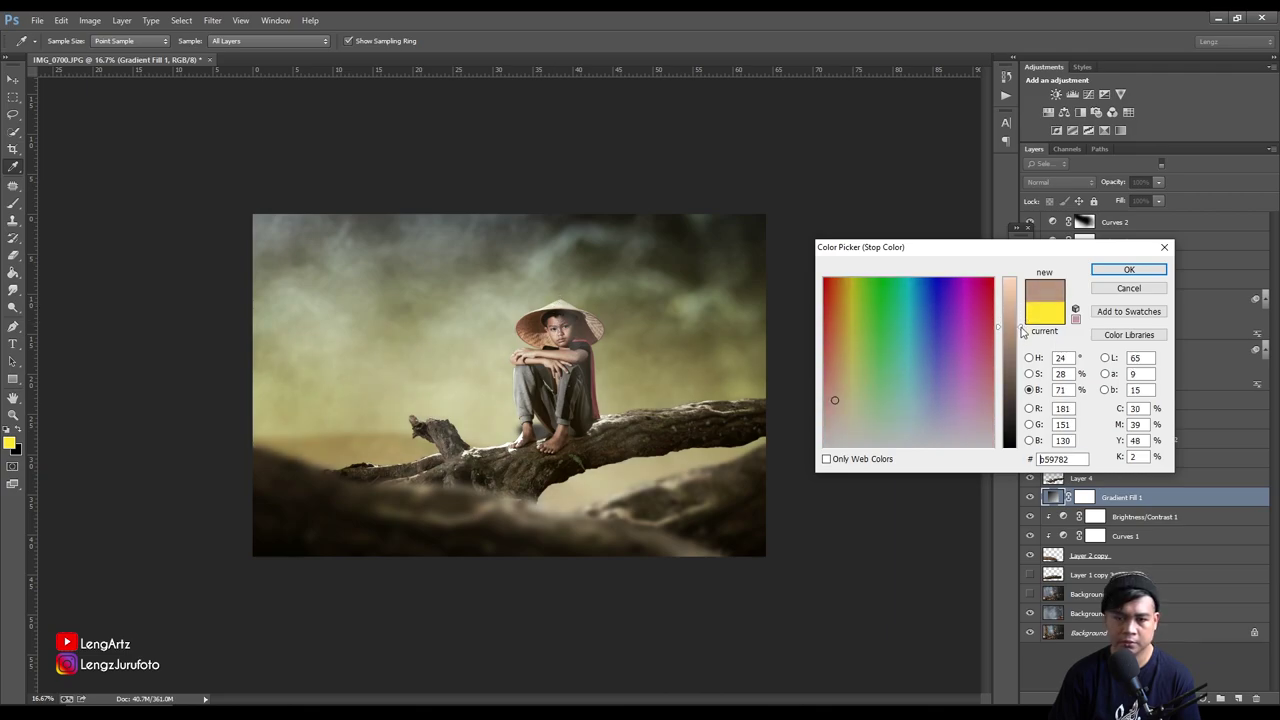
{"action": "left_click_drag", "start_coordinate": [1020, 324], "coordinate": [1020, 313]}
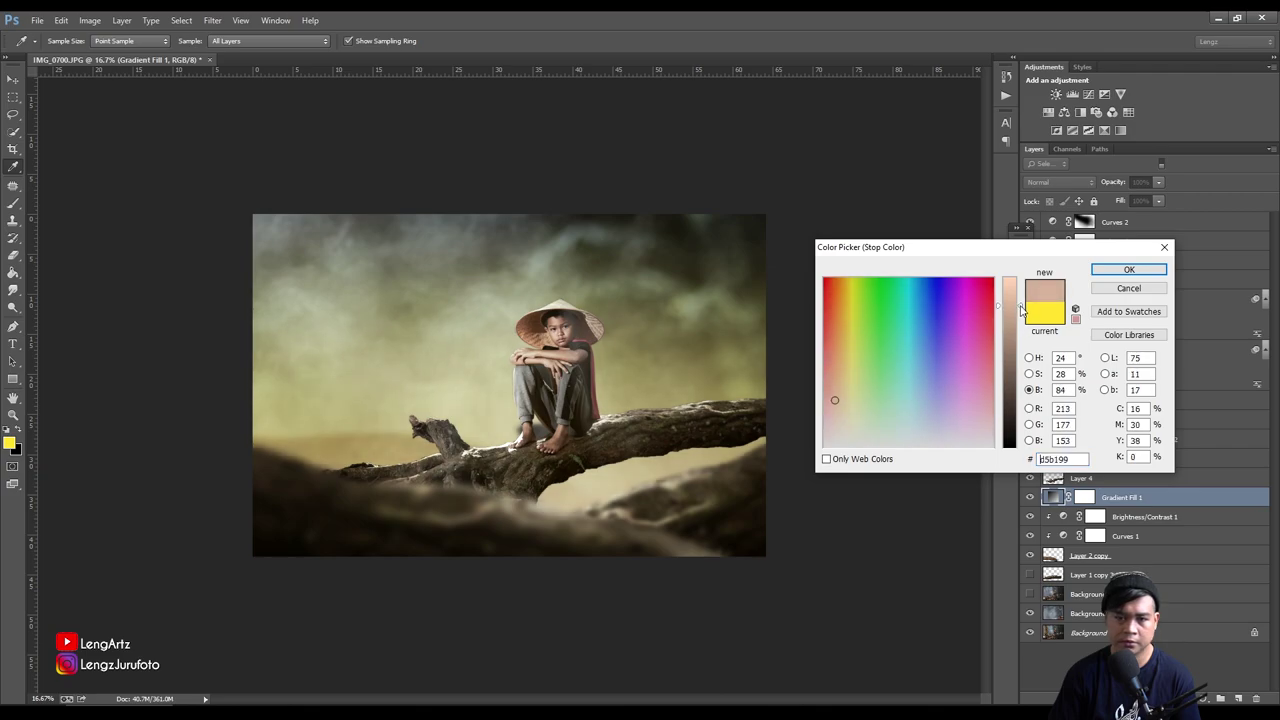
{"action": "left_click", "coordinate": [1129, 270]}
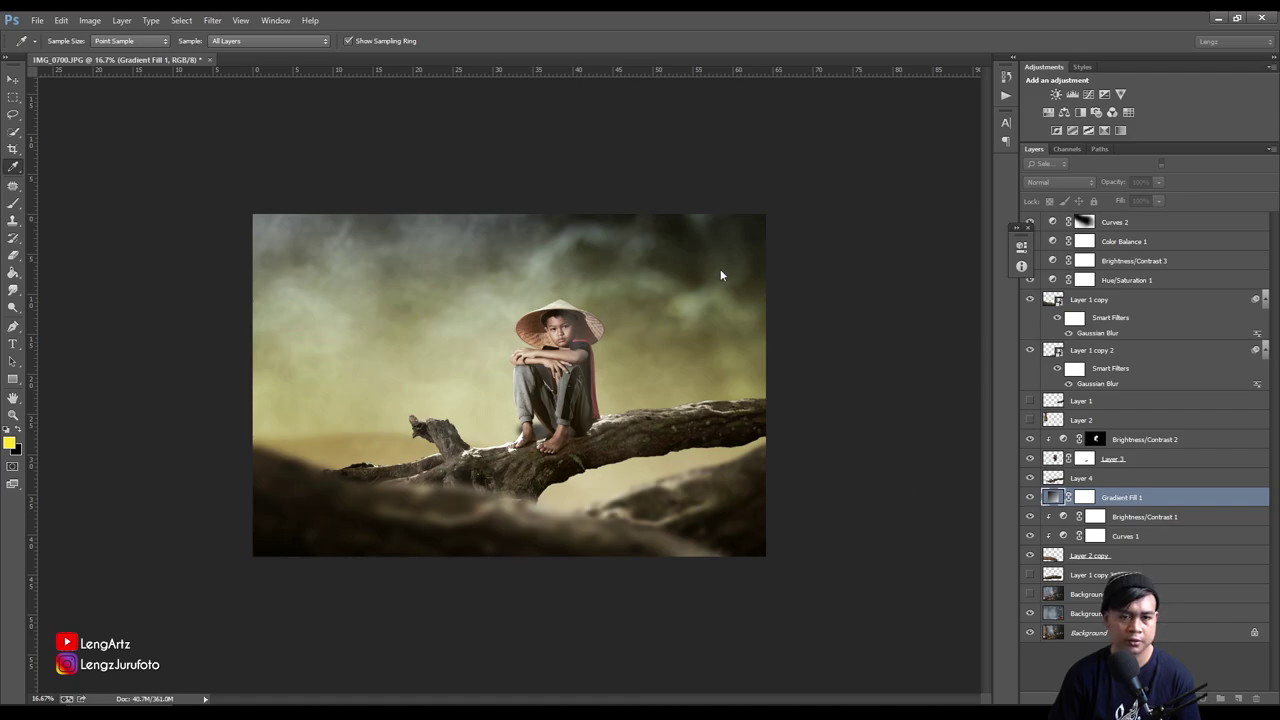
Change the gradient's start stop to a light pale green and apply the gradient
{"action": "left_click_drag", "start_coordinate": [20, 258], "coordinate": [384, 198]}
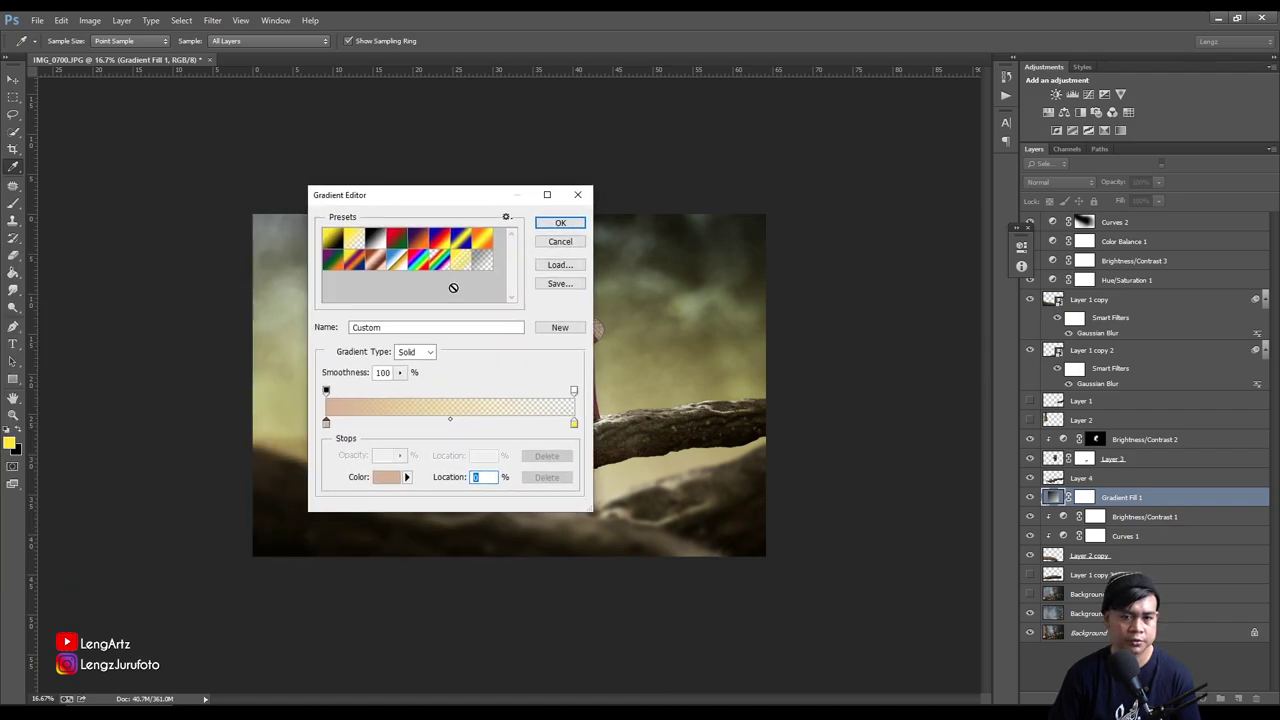
{"action": "left_click_drag", "start_coordinate": [481, 202], "coordinate": [875, 209]}
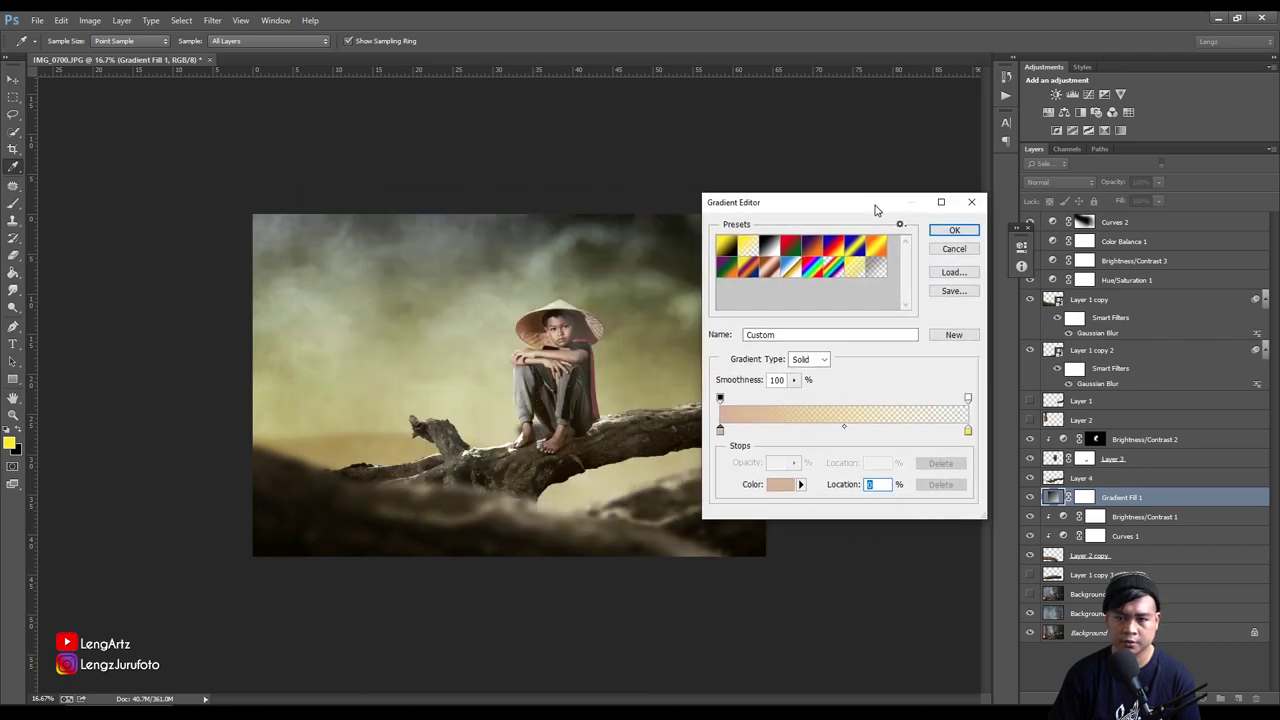
{"action": "left_click", "coordinate": [769, 486]}
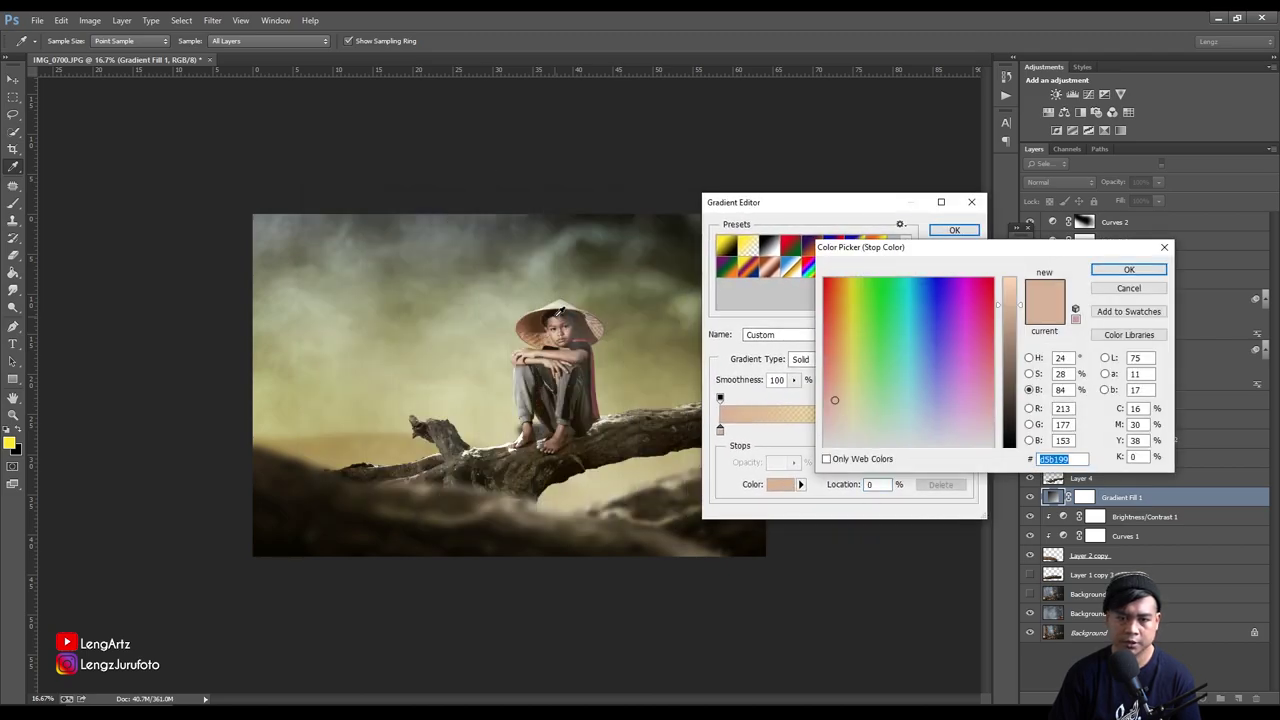
{"action": "left_click", "coordinate": [598, 366]}
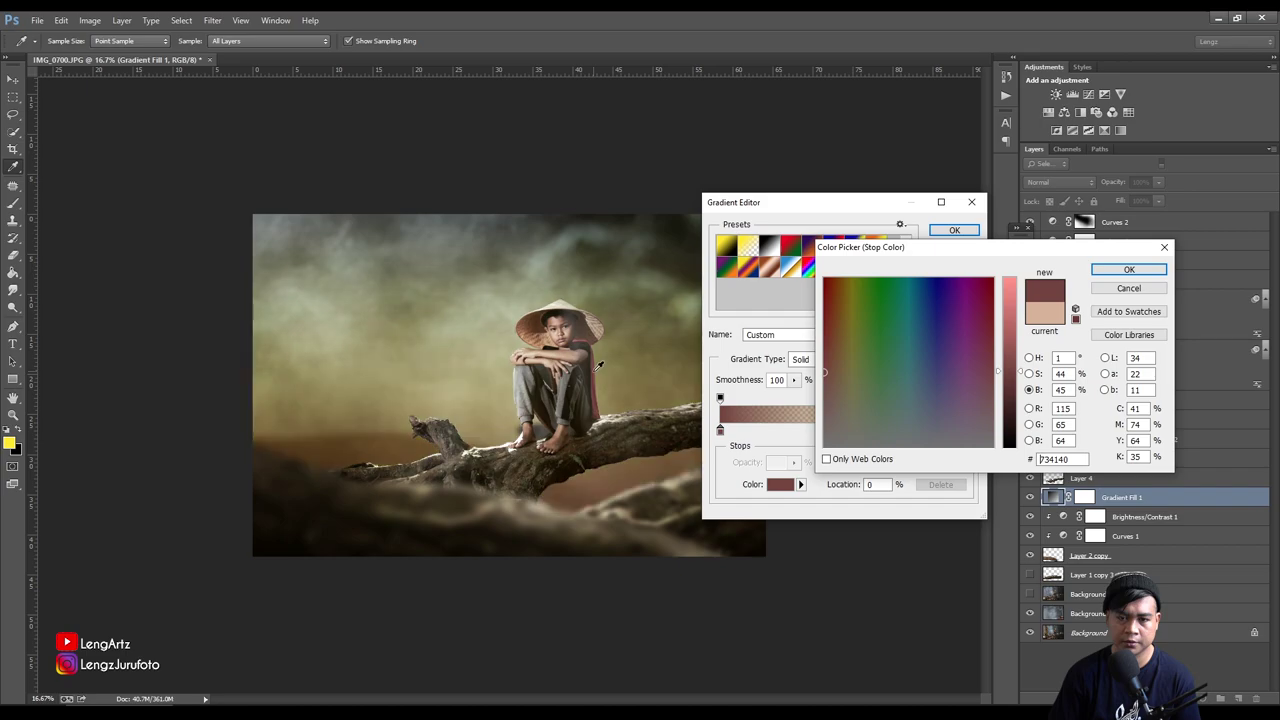
{"action": "left_click", "coordinate": [556, 305]}
{"action": "left_click", "coordinate": [481, 345]}
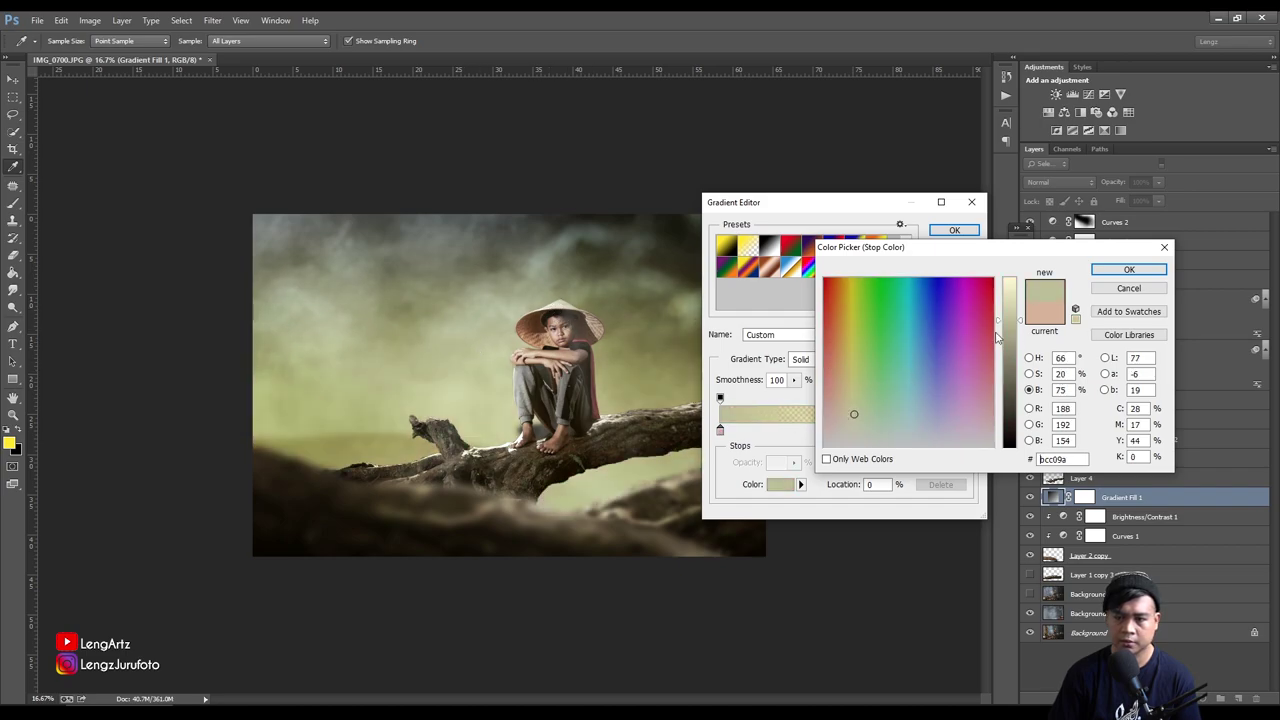
{"action": "left_click_drag", "start_coordinate": [1021, 317], "coordinate": [1021, 305]}
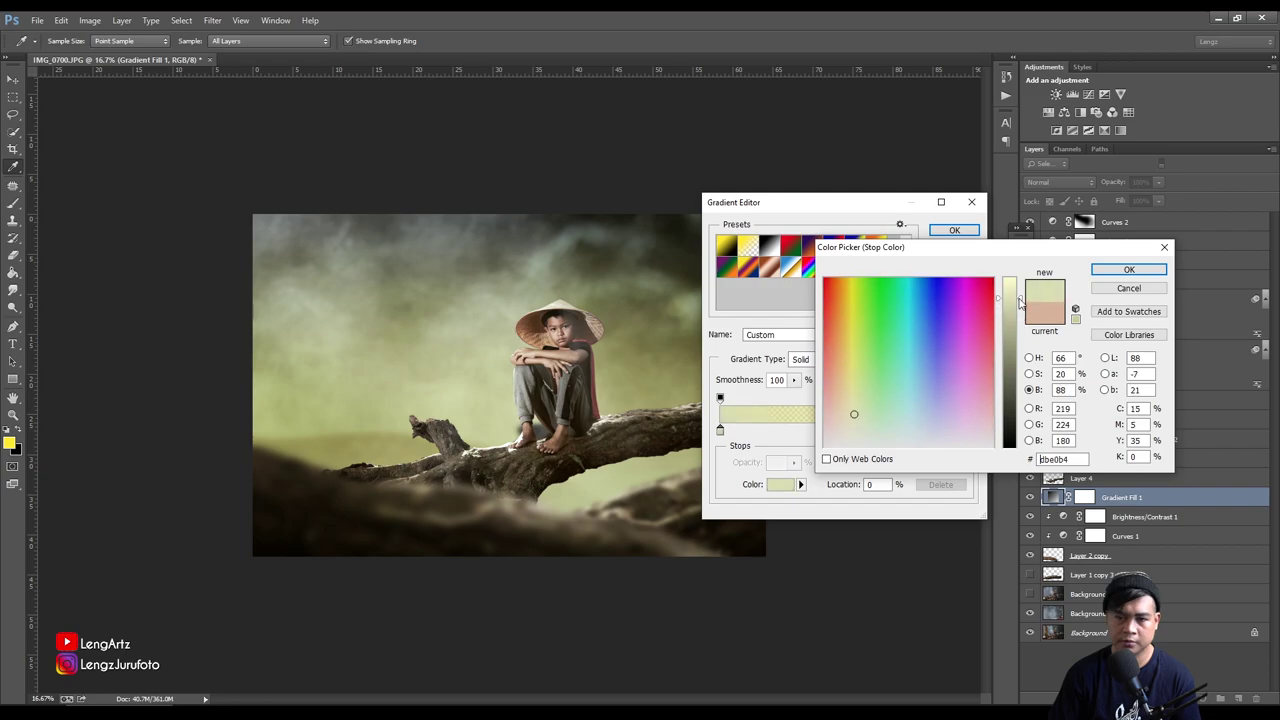
{"action": "left_click", "coordinate": [1128, 270]}
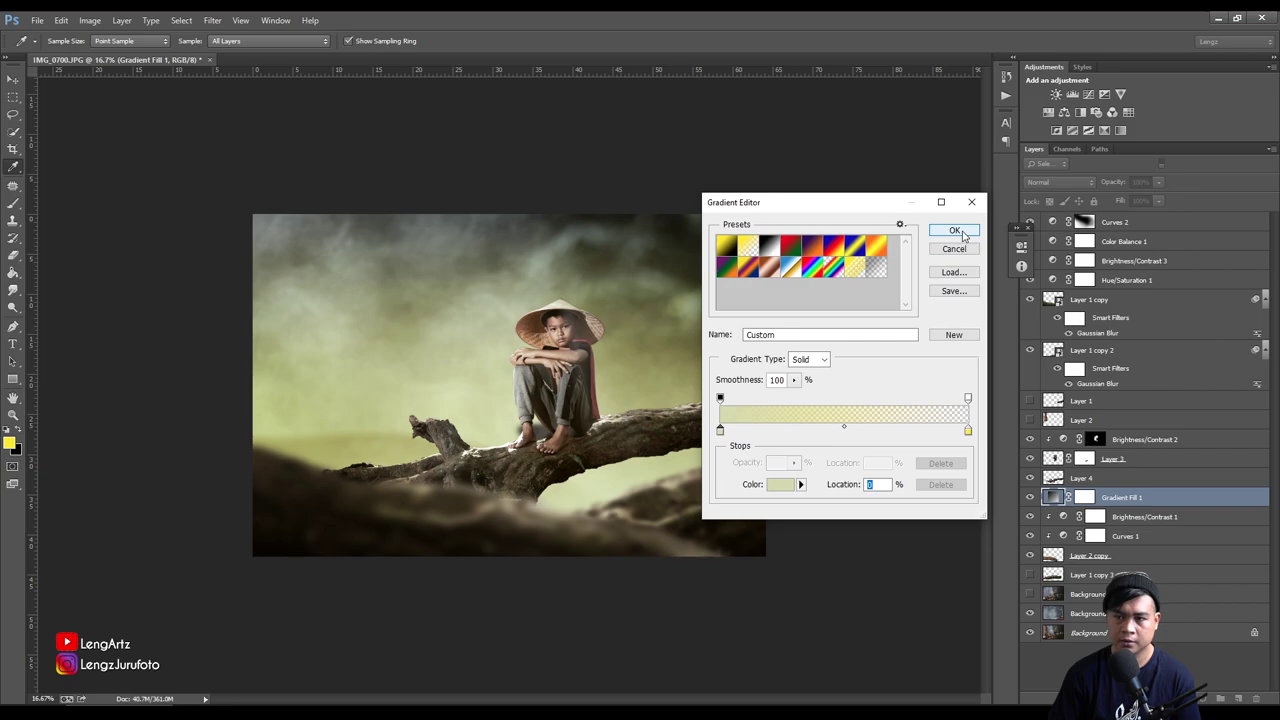
{"action": "left_click", "coordinate": [957, 231]}
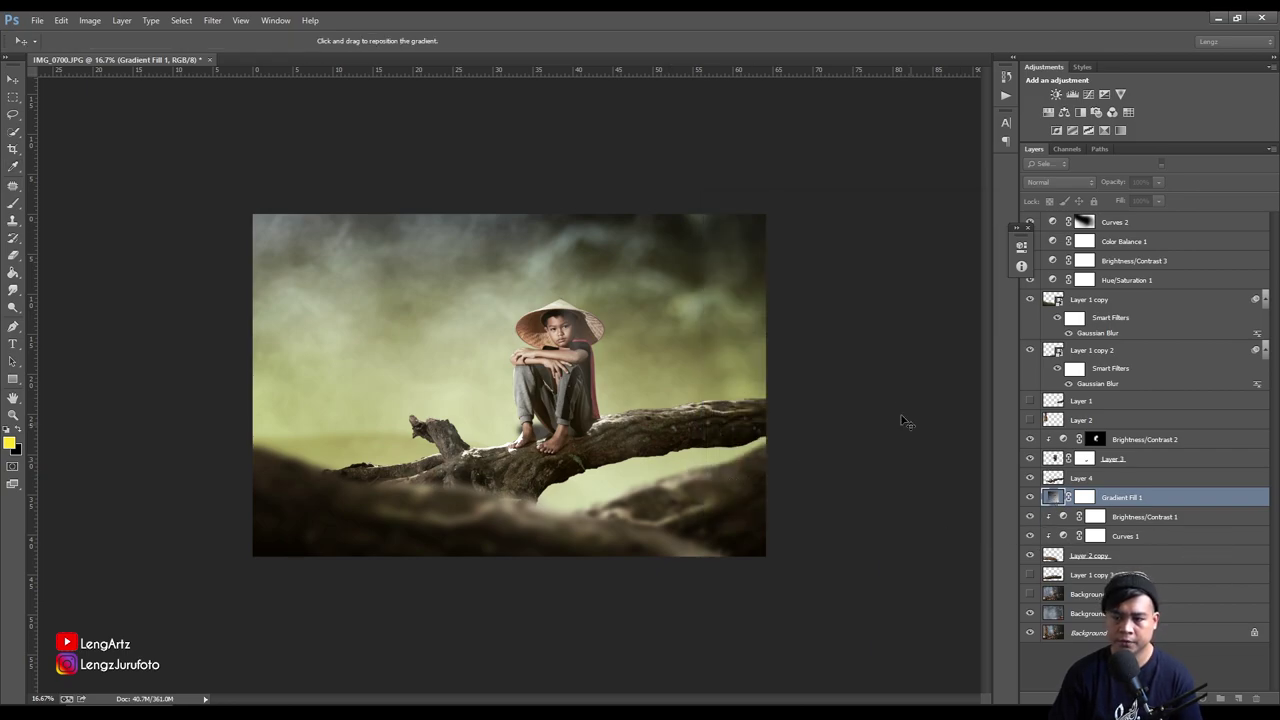
Set the gradient fill angle to 64.98° and shift the green glow lower on the left
{"action": "left_click_drag", "start_coordinate": [774, 338], "coordinate": [743, 238]}
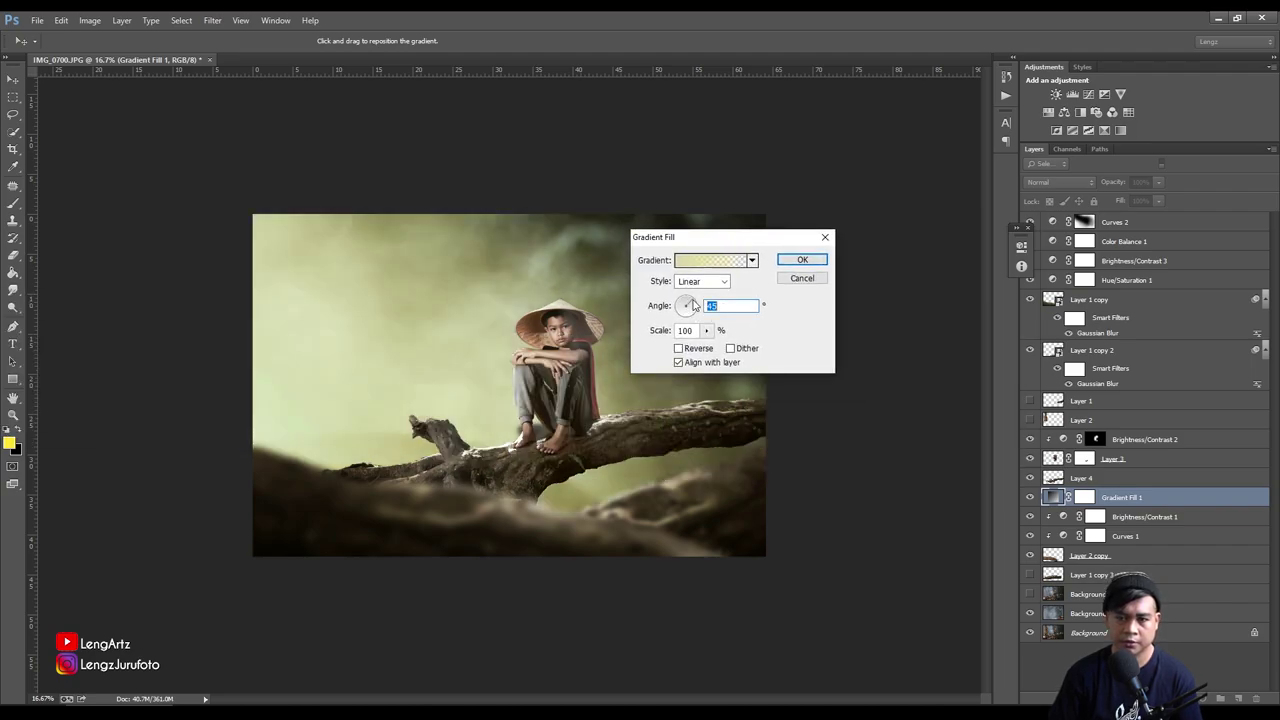
{"action": "left_click", "coordinate": [694, 302]}
{"action": "left_click_drag", "start_coordinate": [460, 378], "coordinate": [436, 493]}
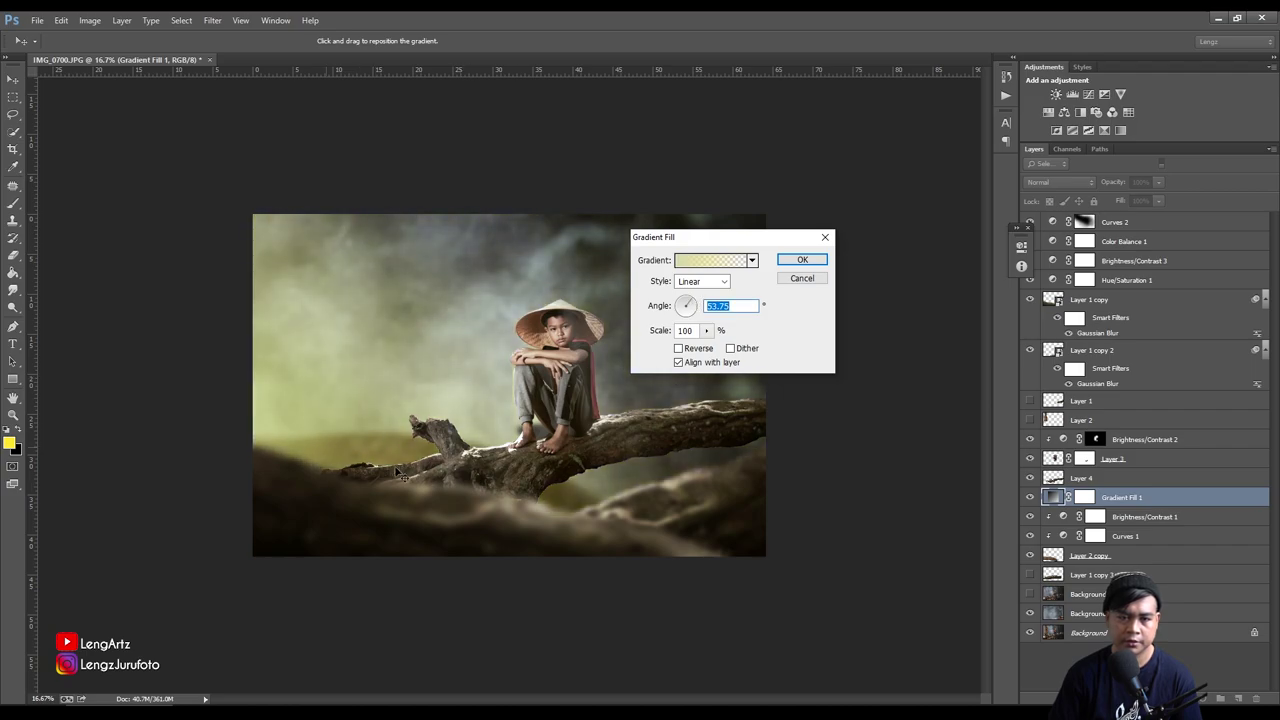
{"action": "left_click", "coordinate": [688, 304]}
{"action": "left_click", "coordinate": [689, 304]}
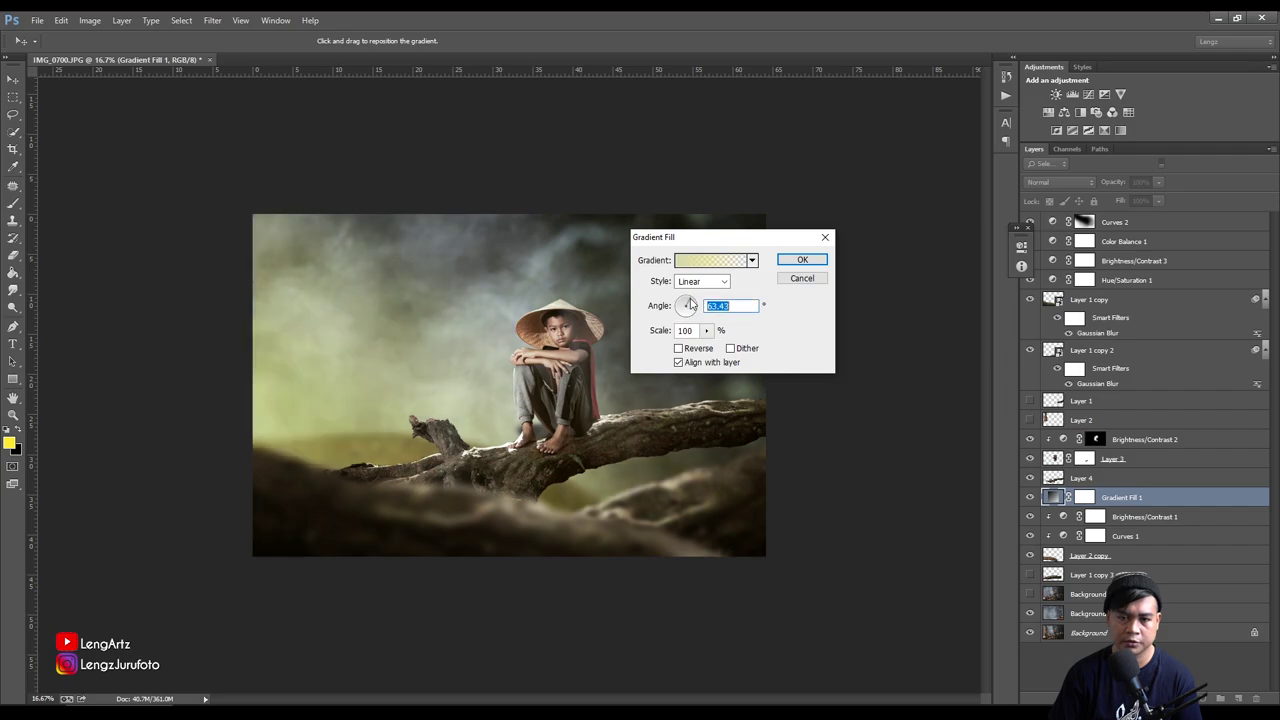
{"action": "left_click", "coordinate": [692, 305]}
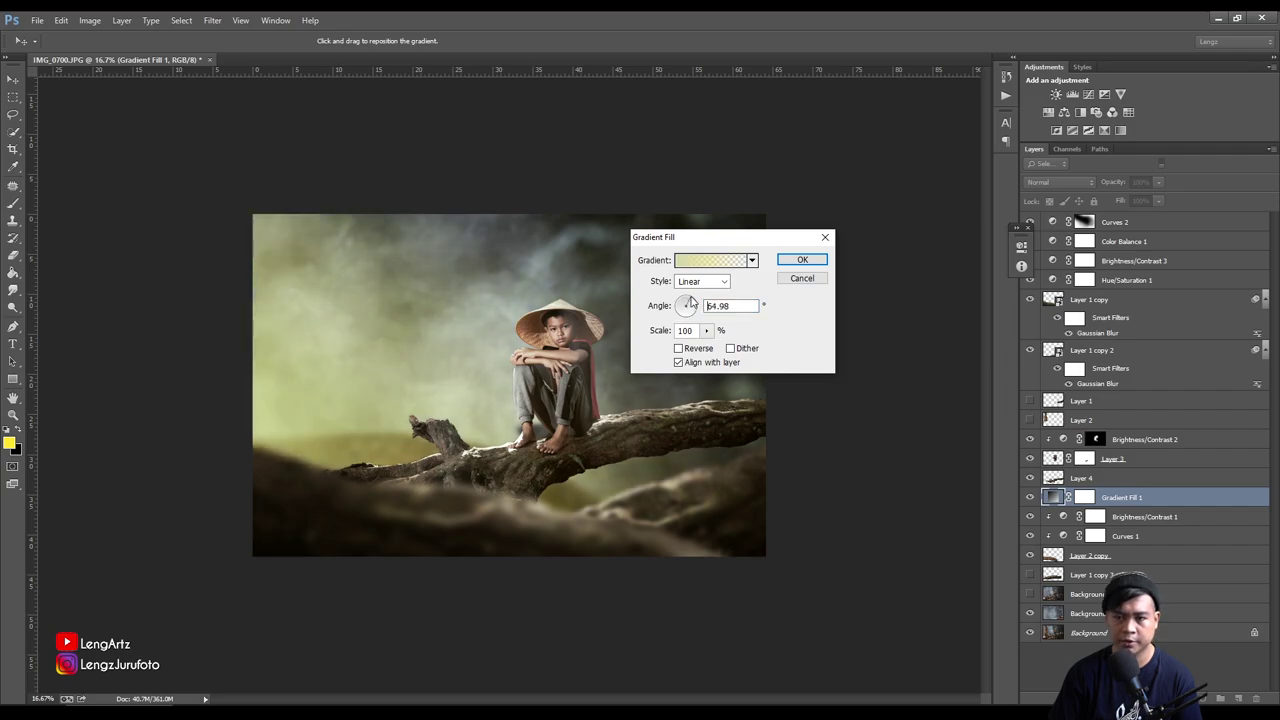
{"action": "left_click", "coordinate": [692, 304]}
{"action": "left_click_drag", "start_coordinate": [532, 392], "coordinate": [505, 424]}
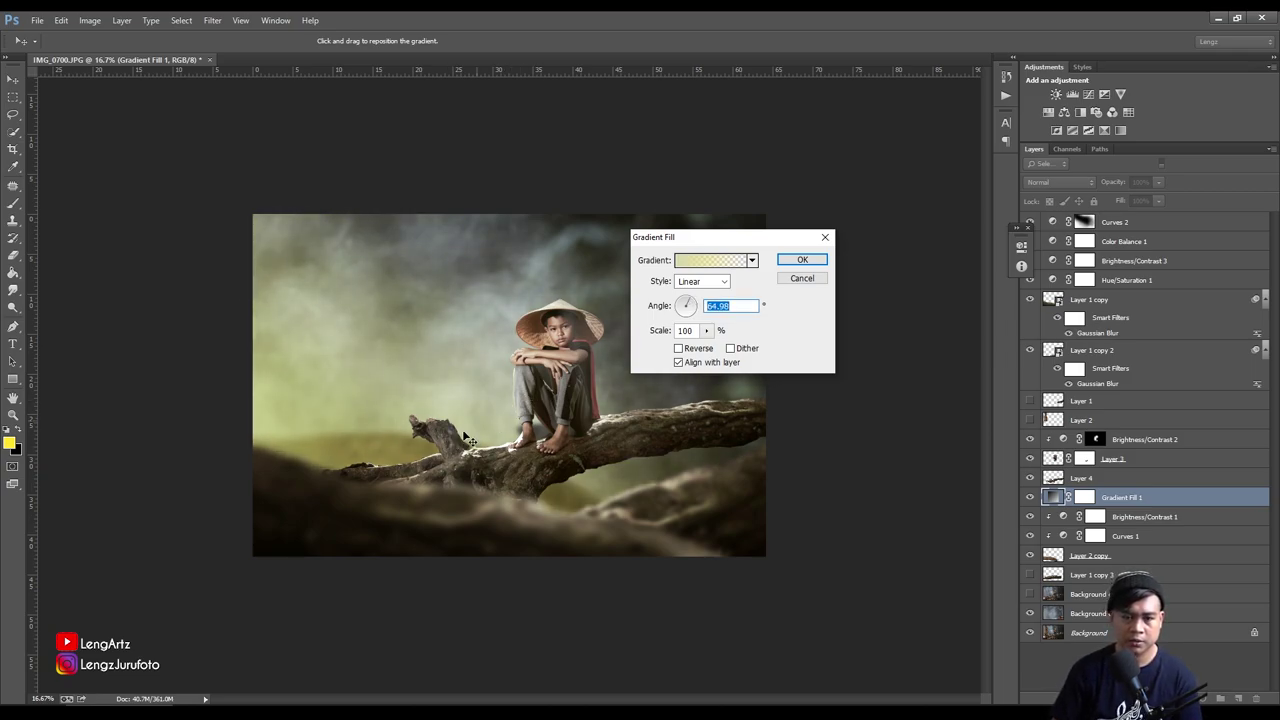
{"action": "left_click", "coordinate": [801, 261]}
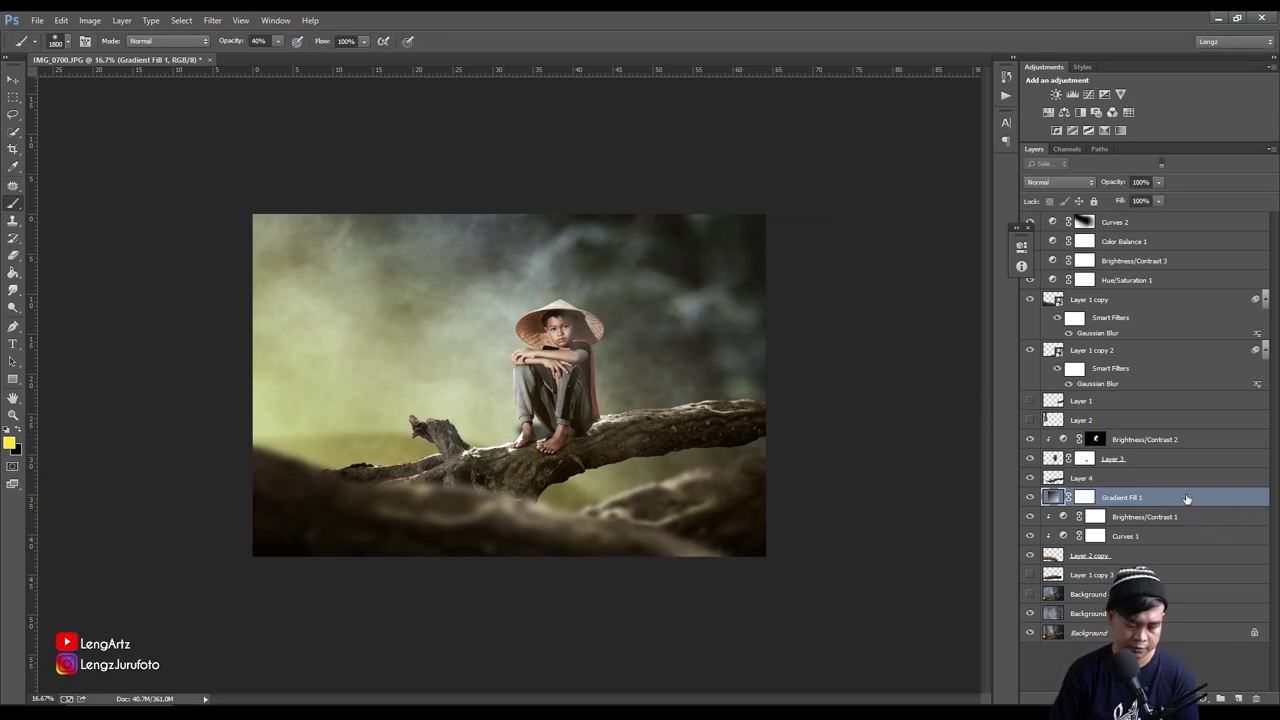
Duplicate Gradient Fill 1 and set the copy's angle to -64.98°
{"action": "key", "text": "ctrl+j"}
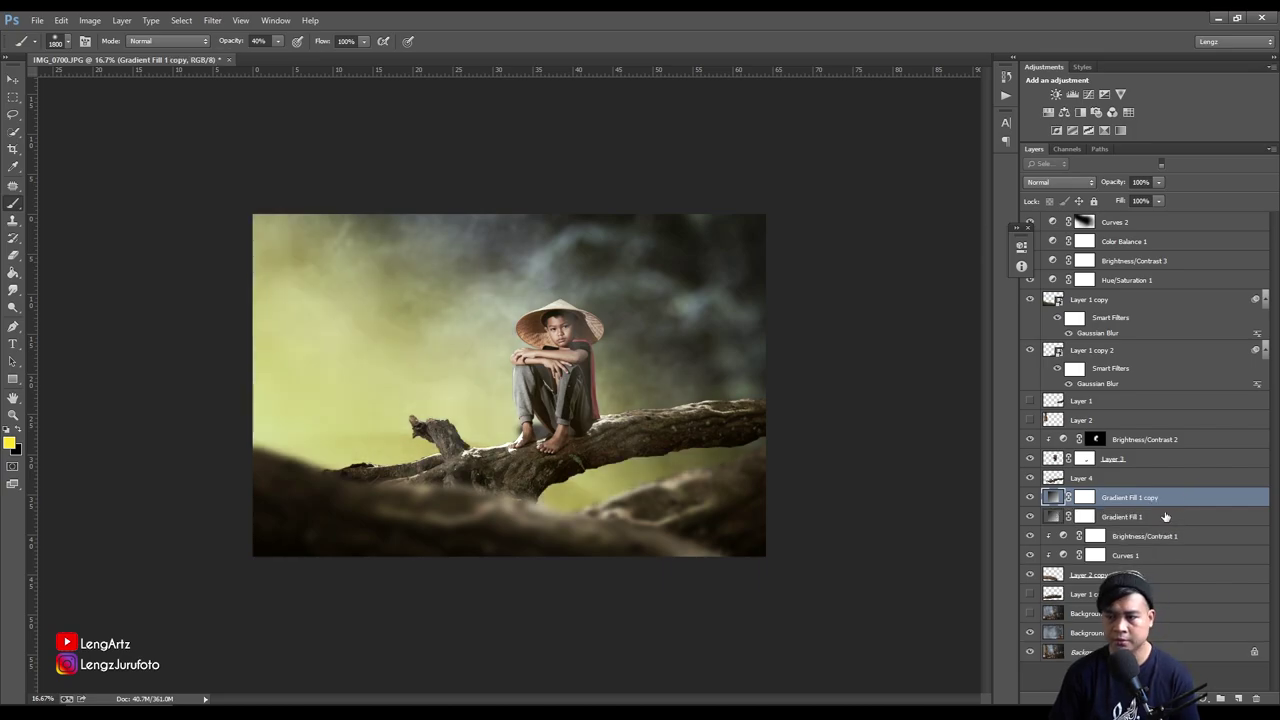
{"action": "double_click", "coordinate": [1052, 499]}
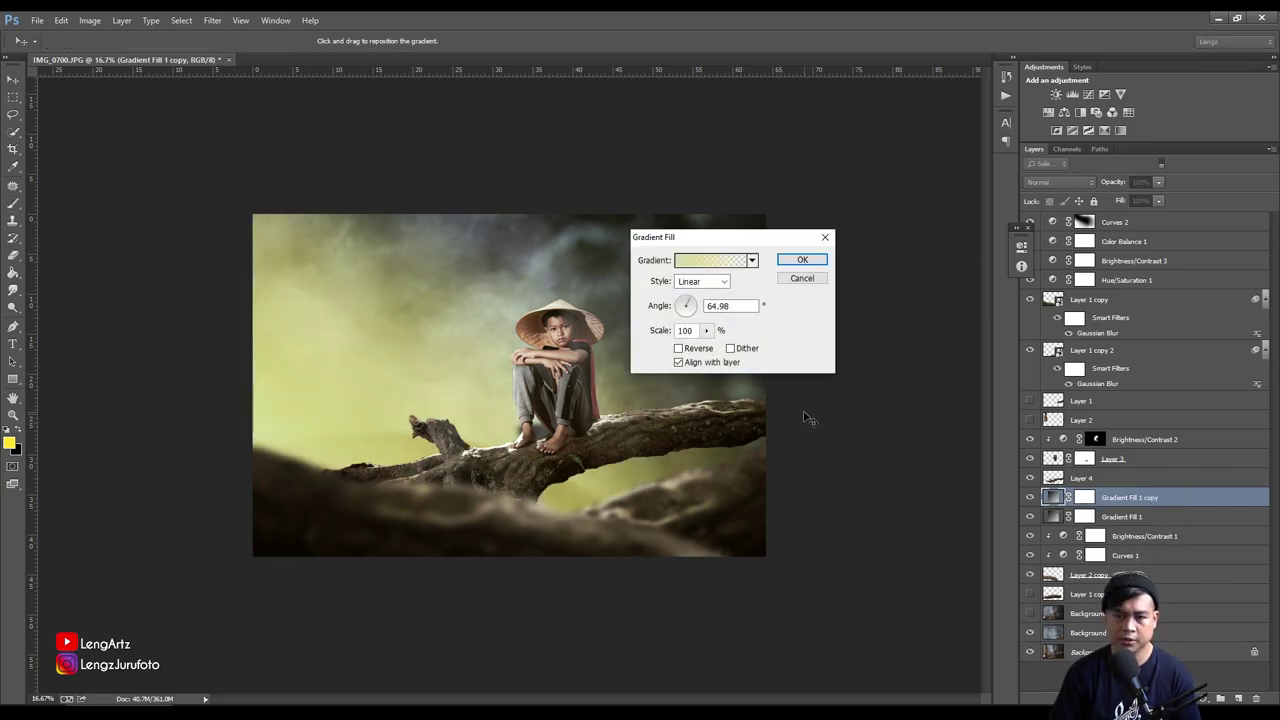
{"action": "double_click", "coordinate": [709, 306]}
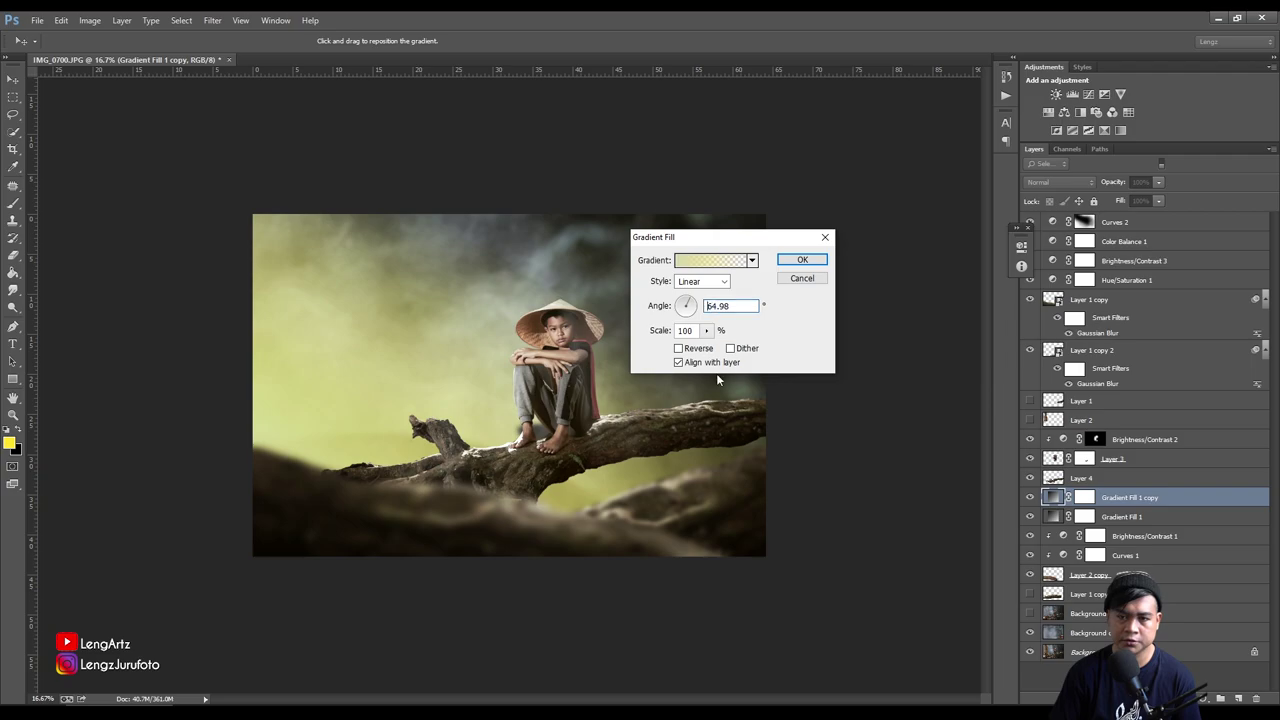
{"action": "type", "text": "-"}
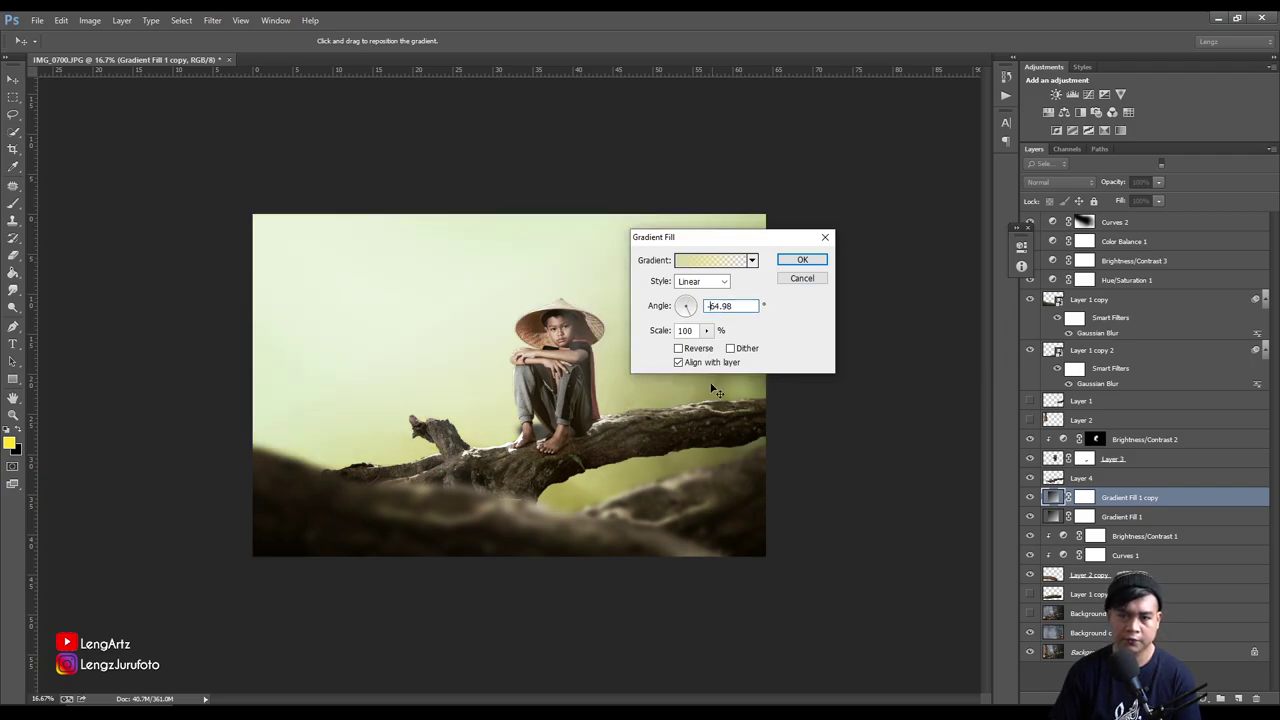
Change the copy's left gradient stop to violet, starting from hex 3357da
{"action": "left_click", "coordinate": [715, 261]}
{"action": "left_click", "coordinate": [720, 431]}
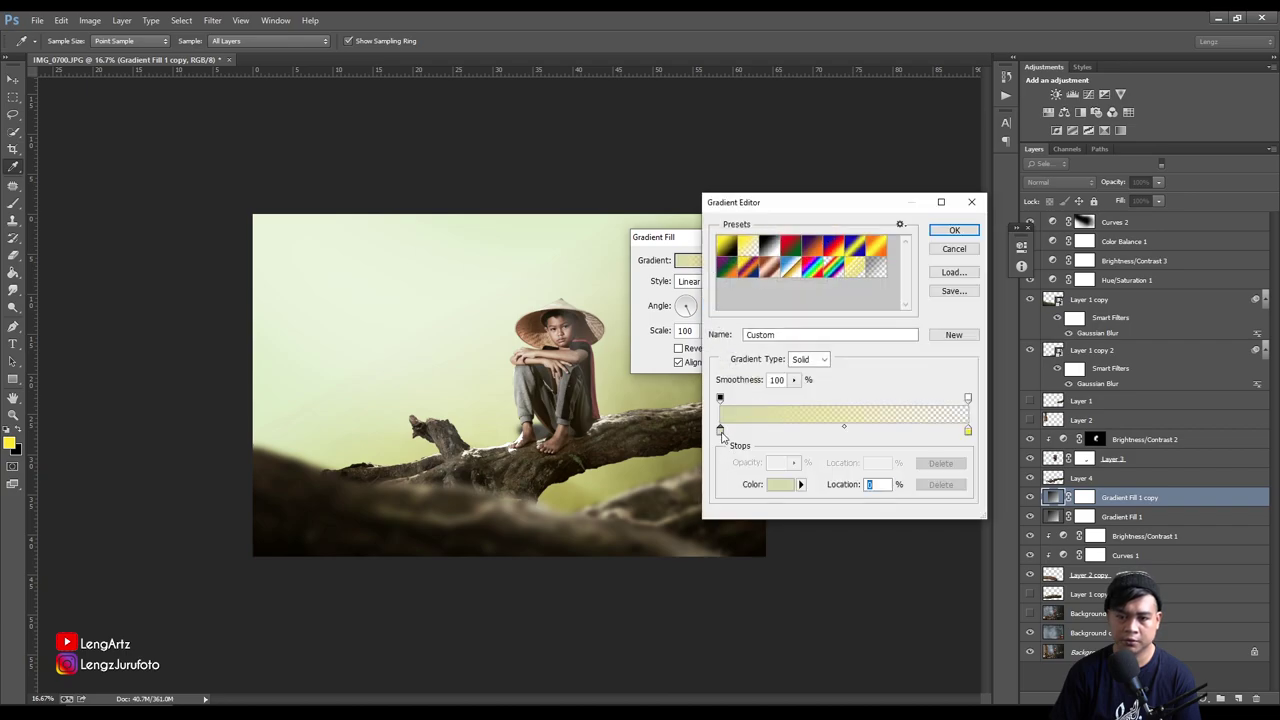
{"action": "left_click", "coordinate": [778, 486]}
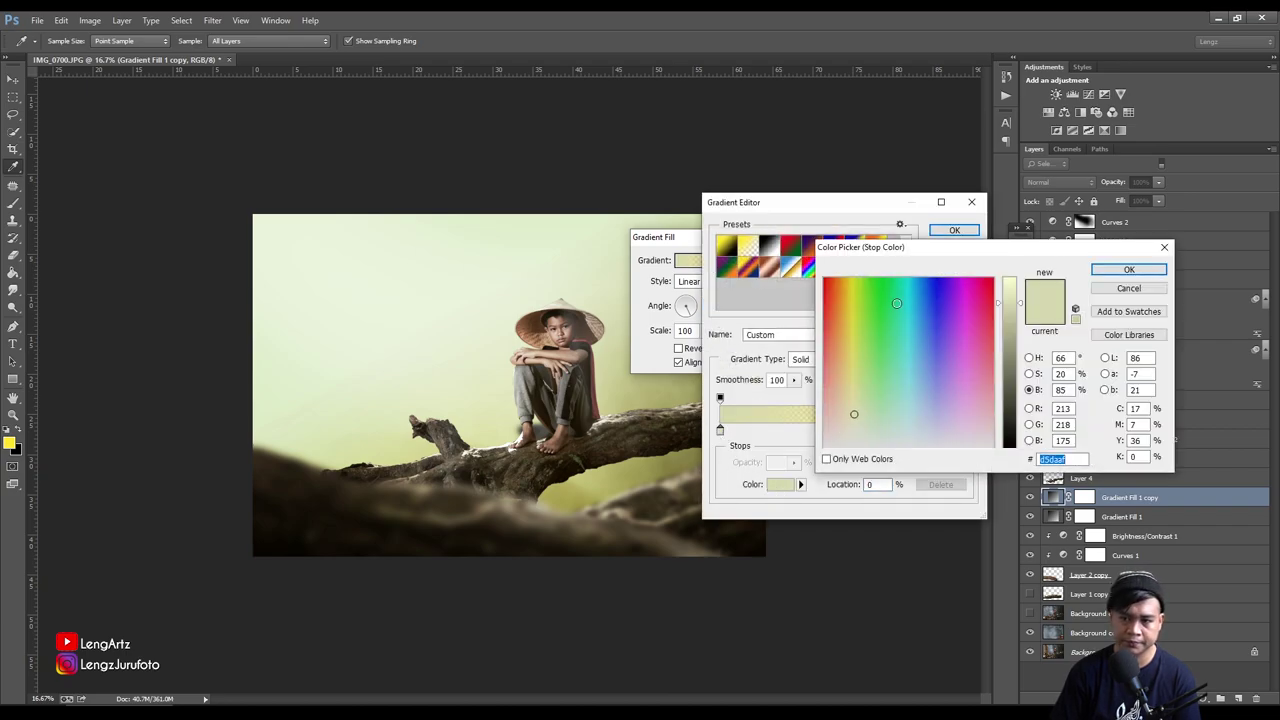
{"action": "type", "text": "3357da"}
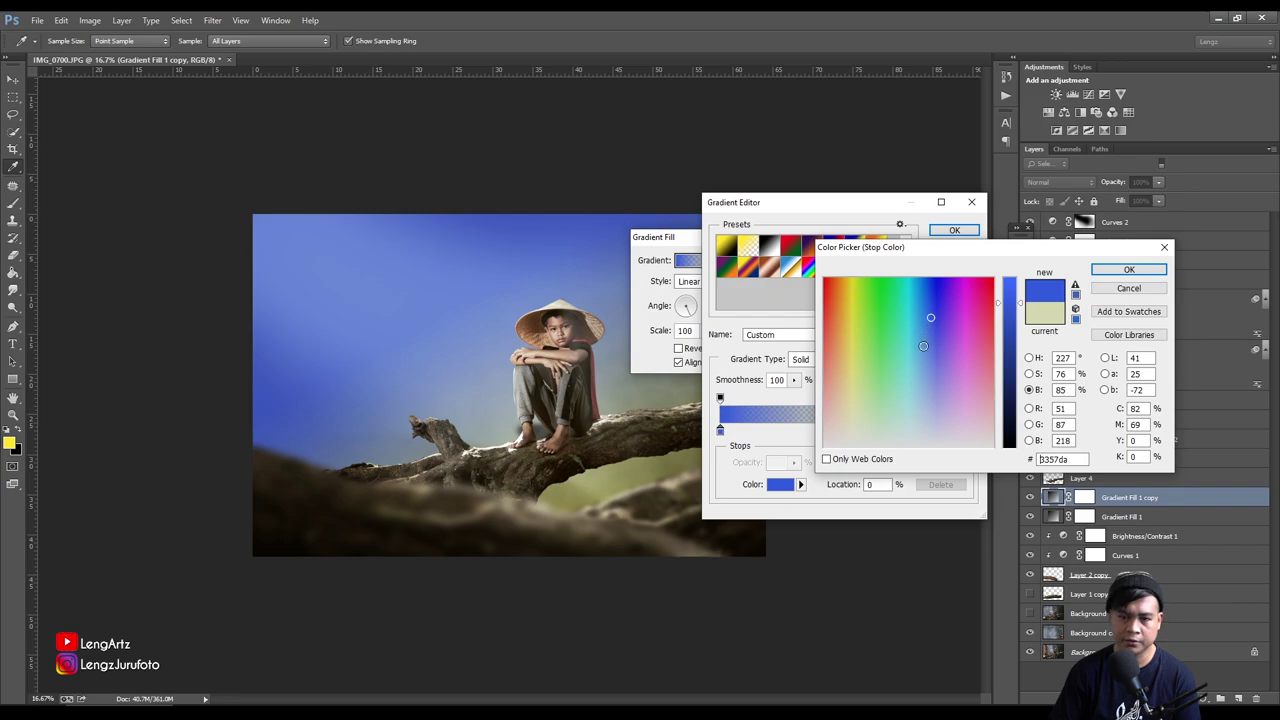
{"action": "left_click", "coordinate": [923, 346]}
{"action": "left_click", "coordinate": [933, 318]}
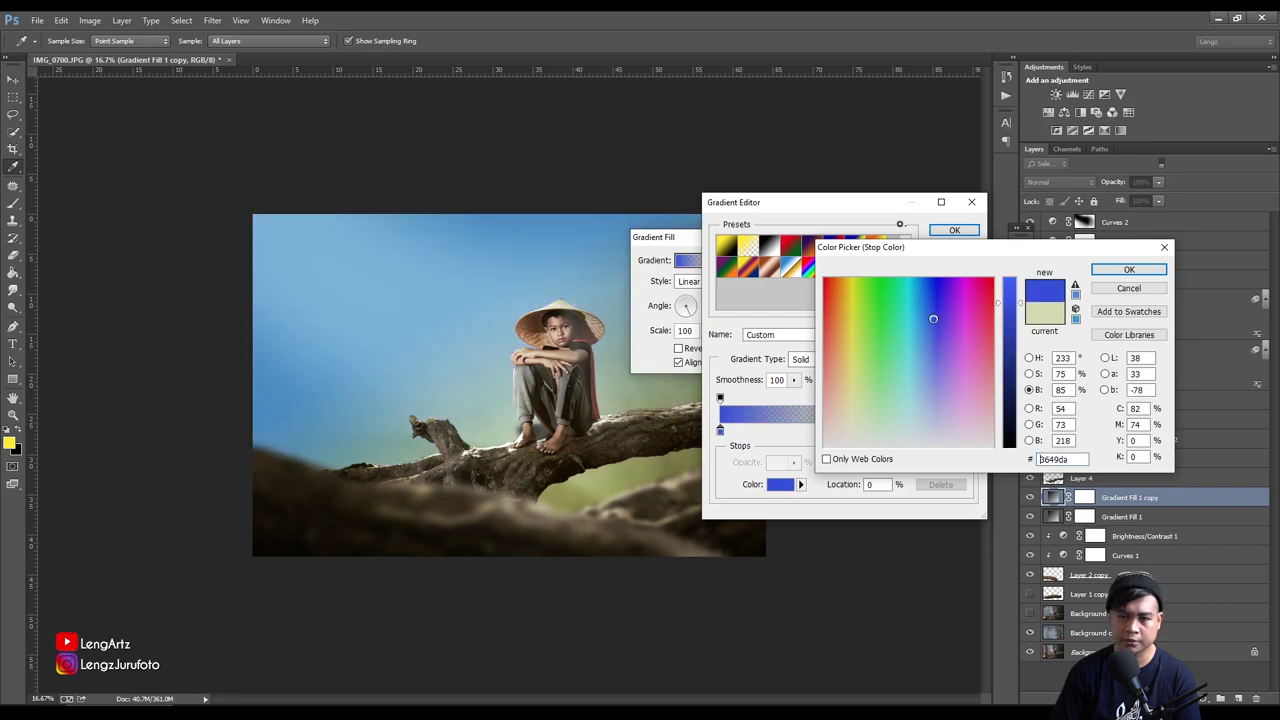
{"action": "left_click_drag", "start_coordinate": [933, 317], "coordinate": [942, 318]}
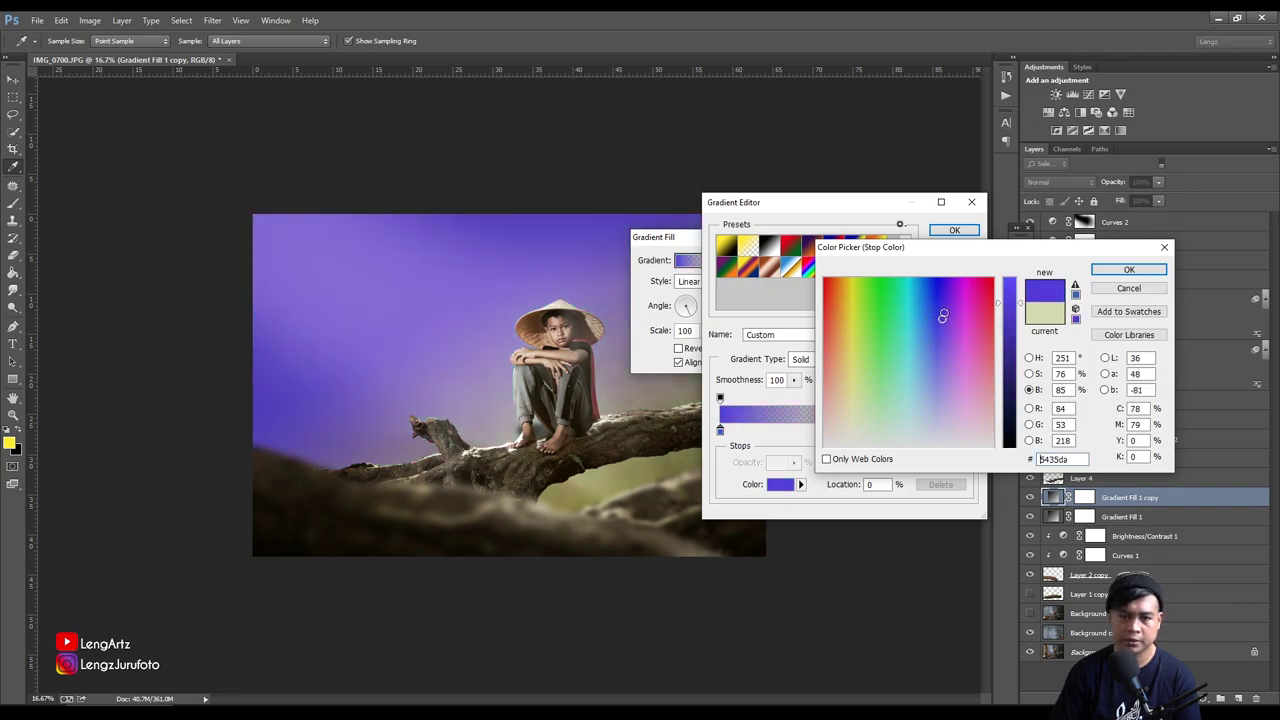
{"action": "left_click", "coordinate": [947, 341]}
{"action": "left_click", "coordinate": [949, 321]}
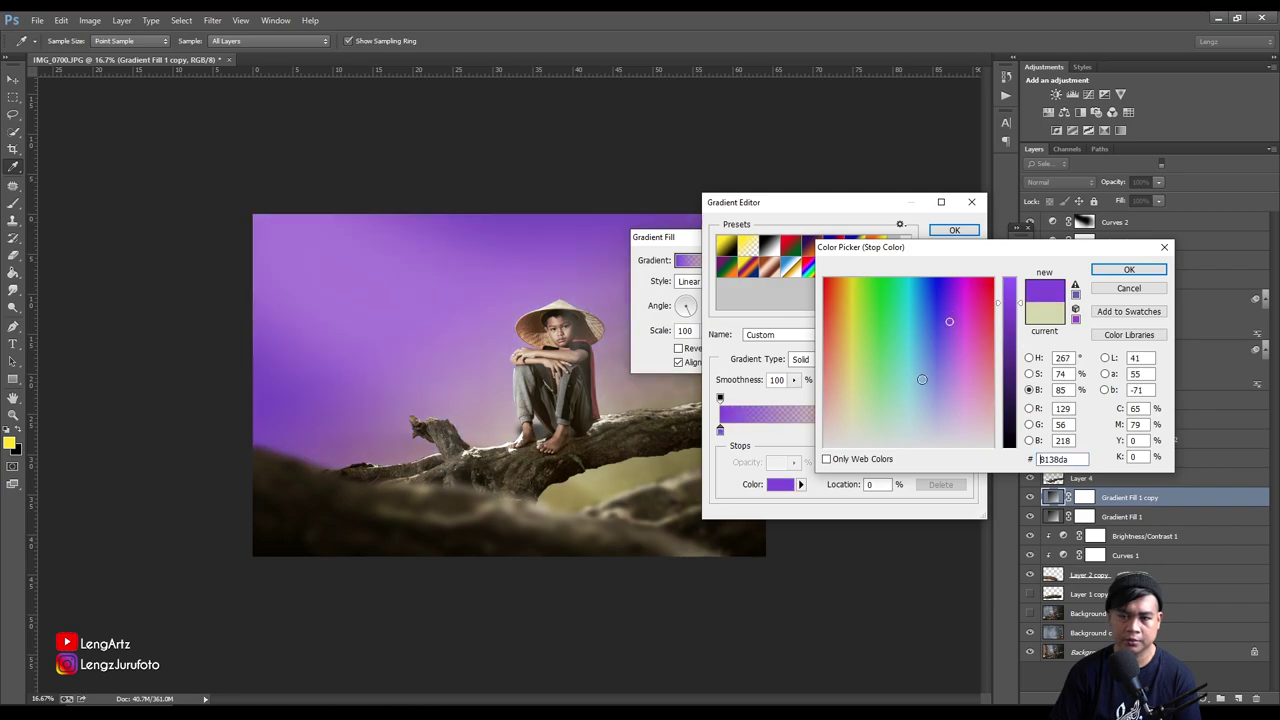
{"action": "left_click", "coordinate": [1129, 270]}
Apply the violet gradient and blend the copy layer in Soft Light mode
{"action": "left_click", "coordinate": [954, 230]}
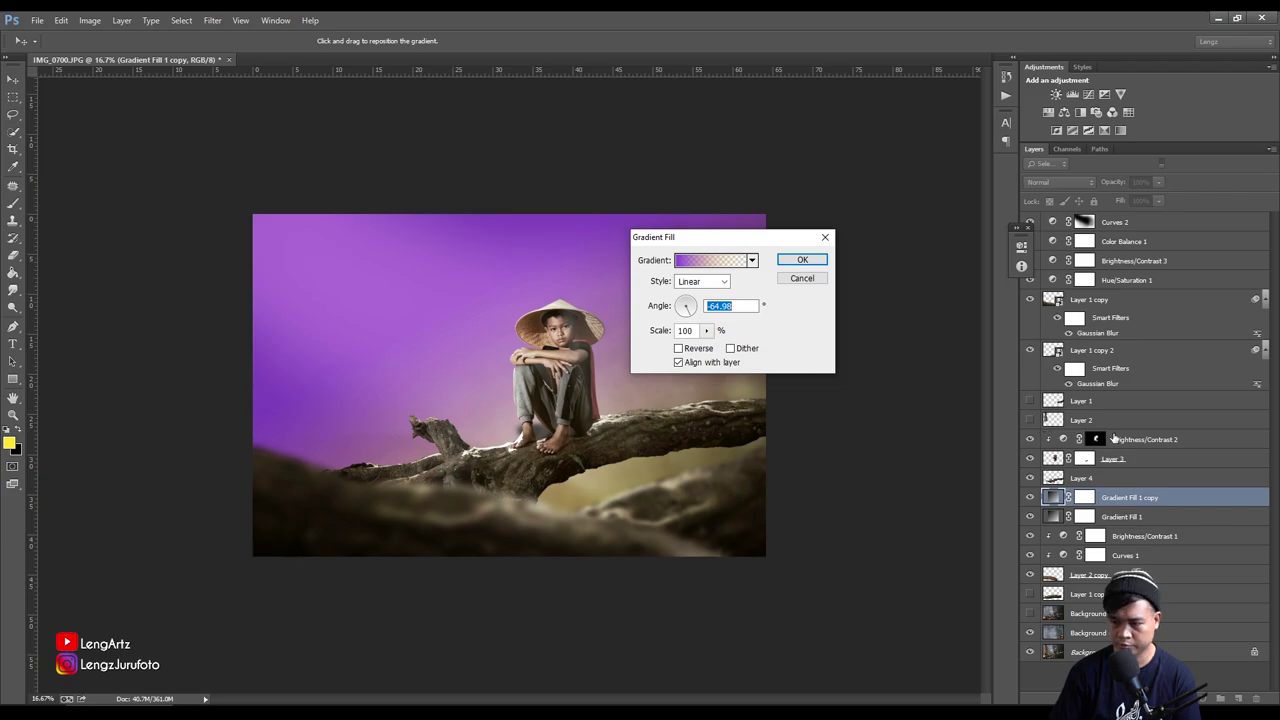
{"action": "left_click", "coordinate": [802, 259]}
{"action": "key", "text": "b"}
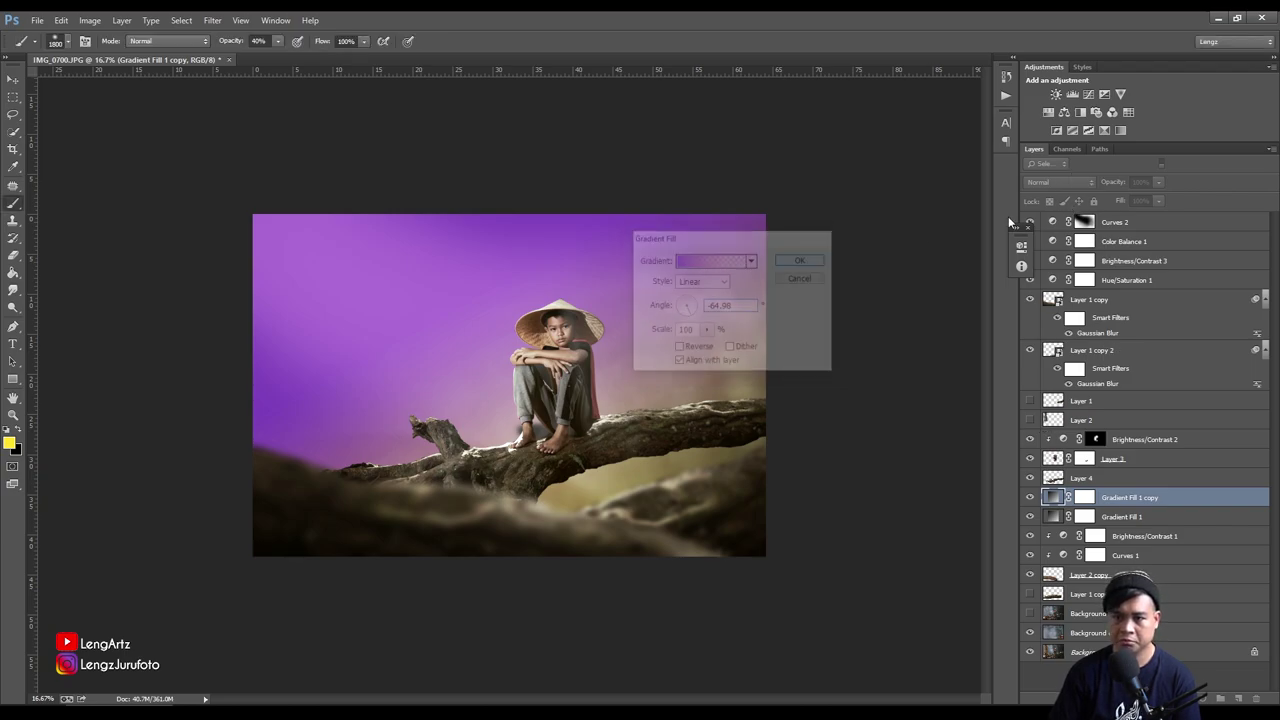
{"action": "left_click", "coordinate": [1039, 182]}
{"action": "left_click", "coordinate": [1040, 368]}
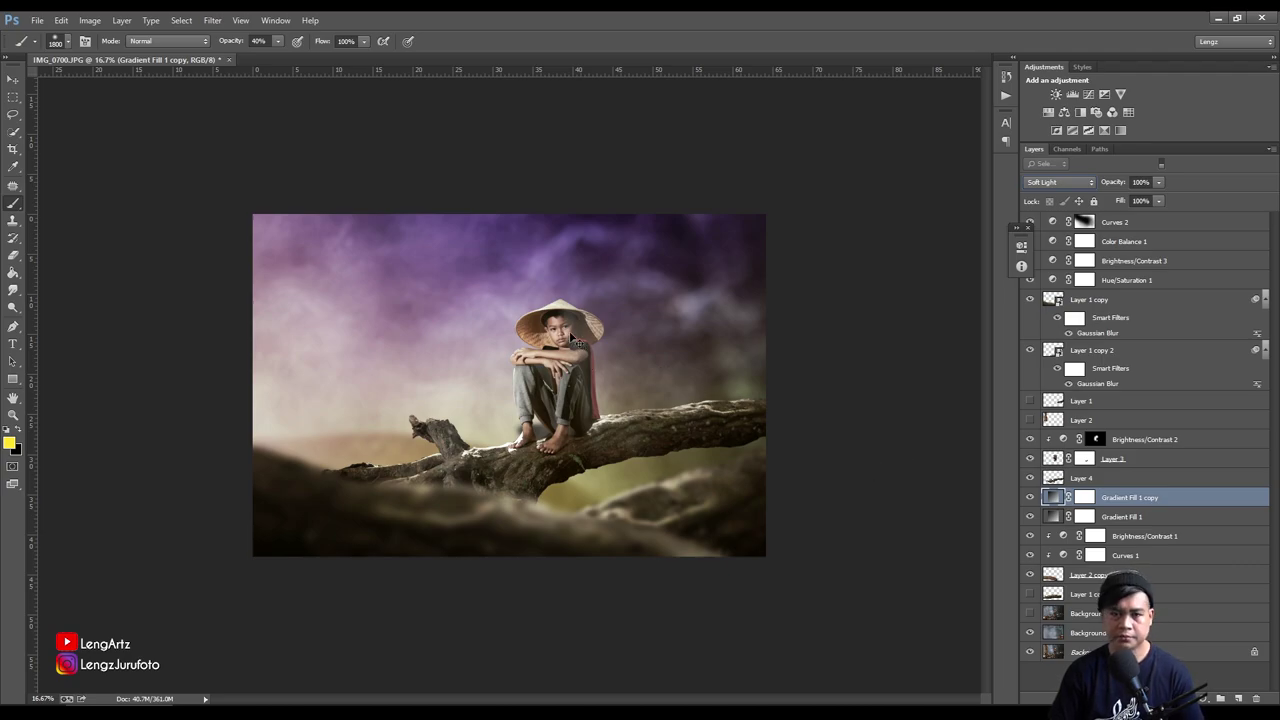
Set the copy's right gradient stop to a lightened purple sampled from the sky
{"action": "key", "text": "ctrl+t"}
{"action": "left_click", "coordinate": [643, 277]}
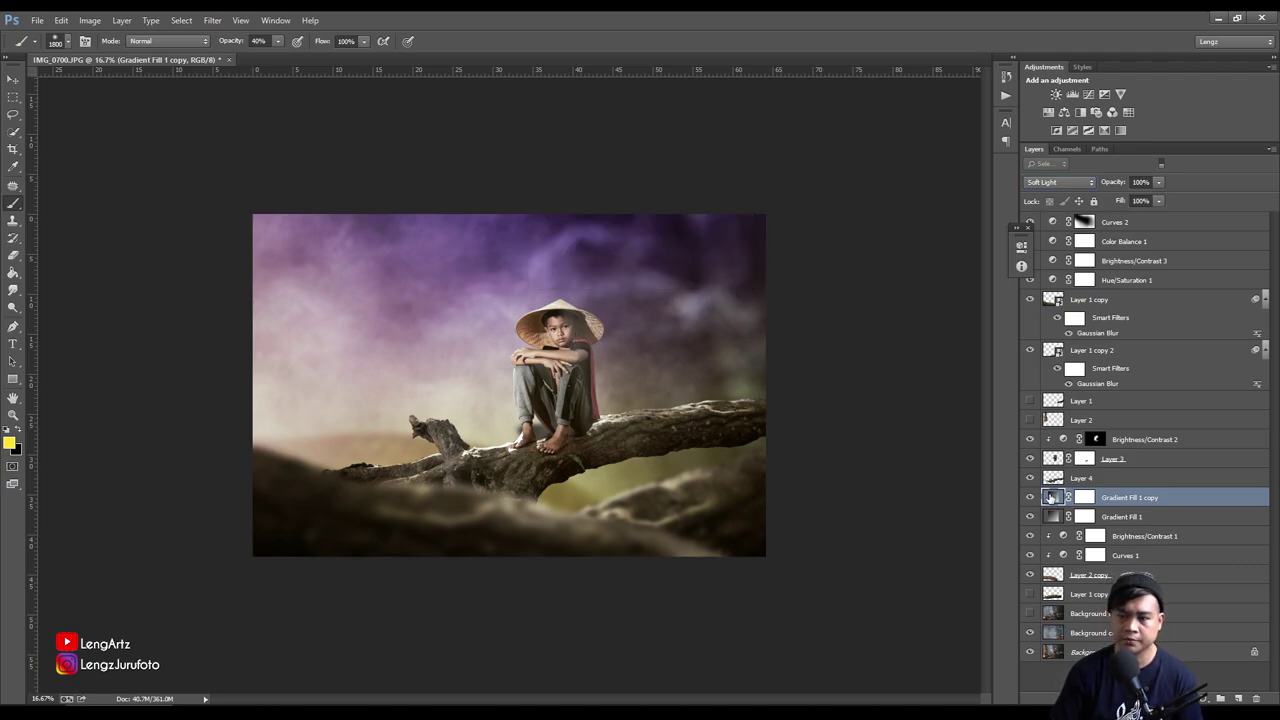
{"action": "double_click", "coordinate": [1052, 497]}
{"action": "left_click_drag", "start_coordinate": [667, 244], "coordinate": [650, 330]}
{"action": "left_click_drag", "start_coordinate": [720, 246], "coordinate": [694, 355]}
{"action": "left_click", "coordinate": [692, 372]}
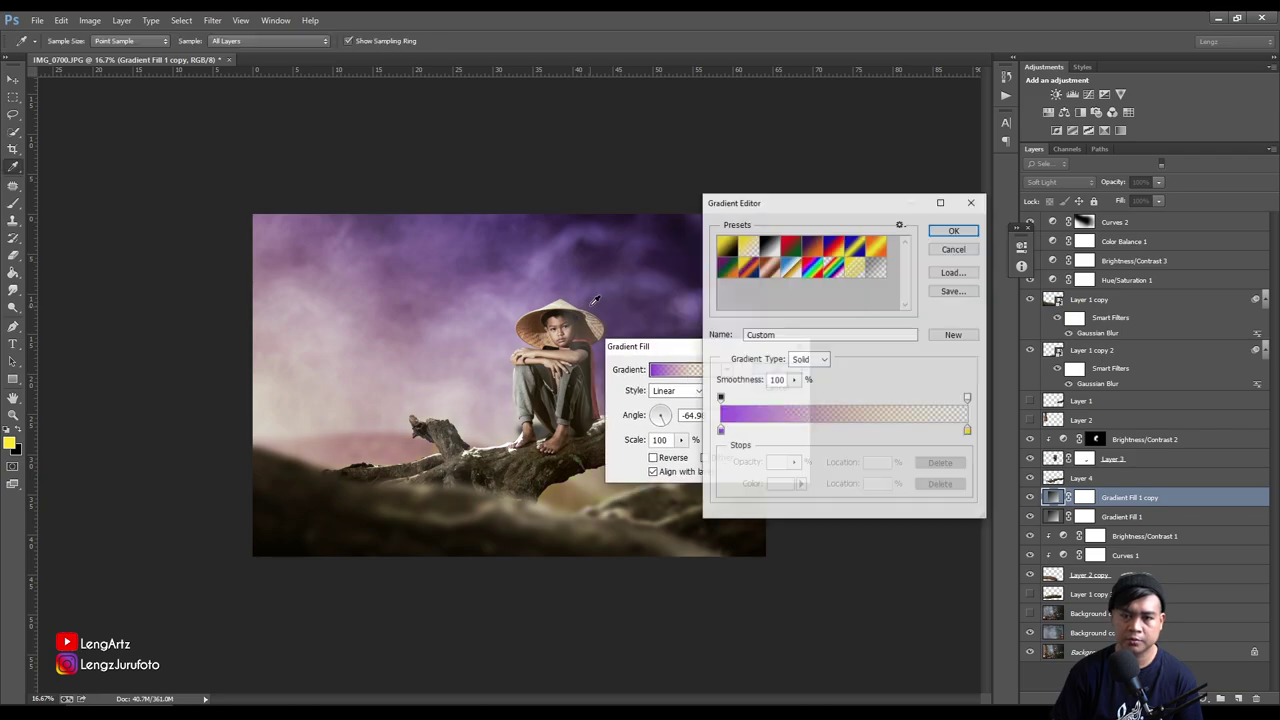
{"action": "left_click", "coordinate": [967, 432]}
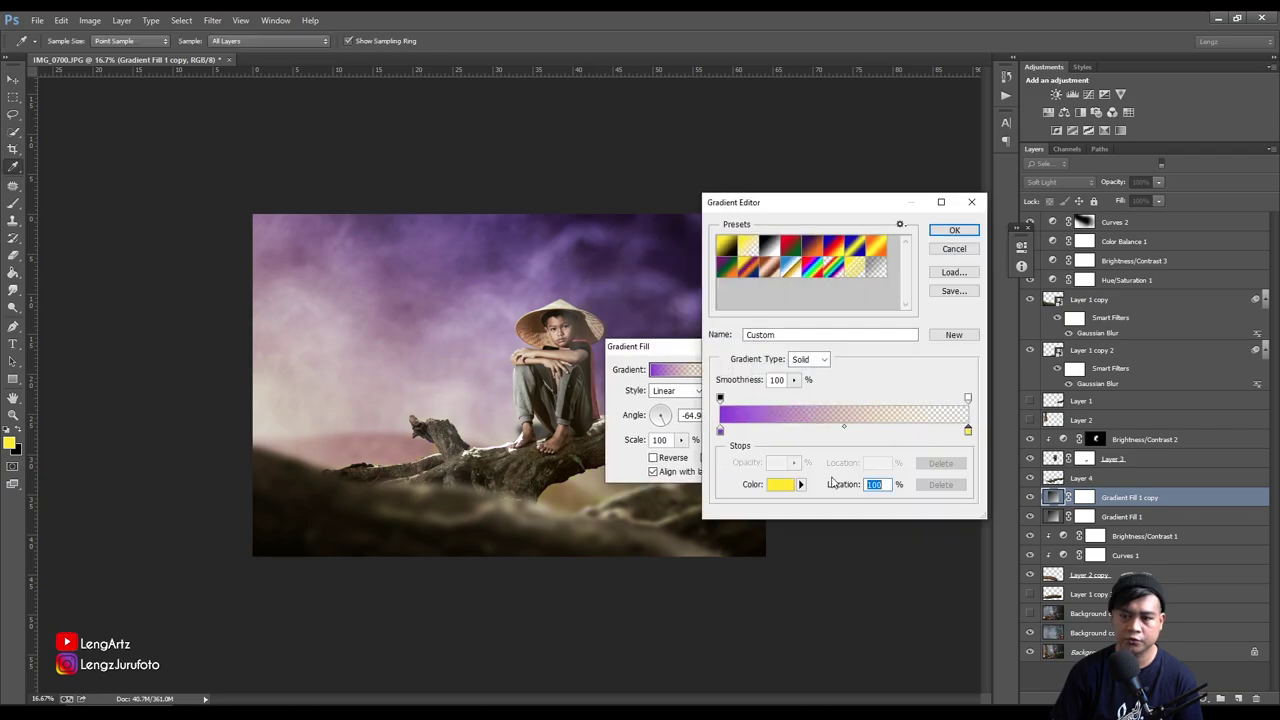
{"action": "left_click", "coordinate": [779, 486]}
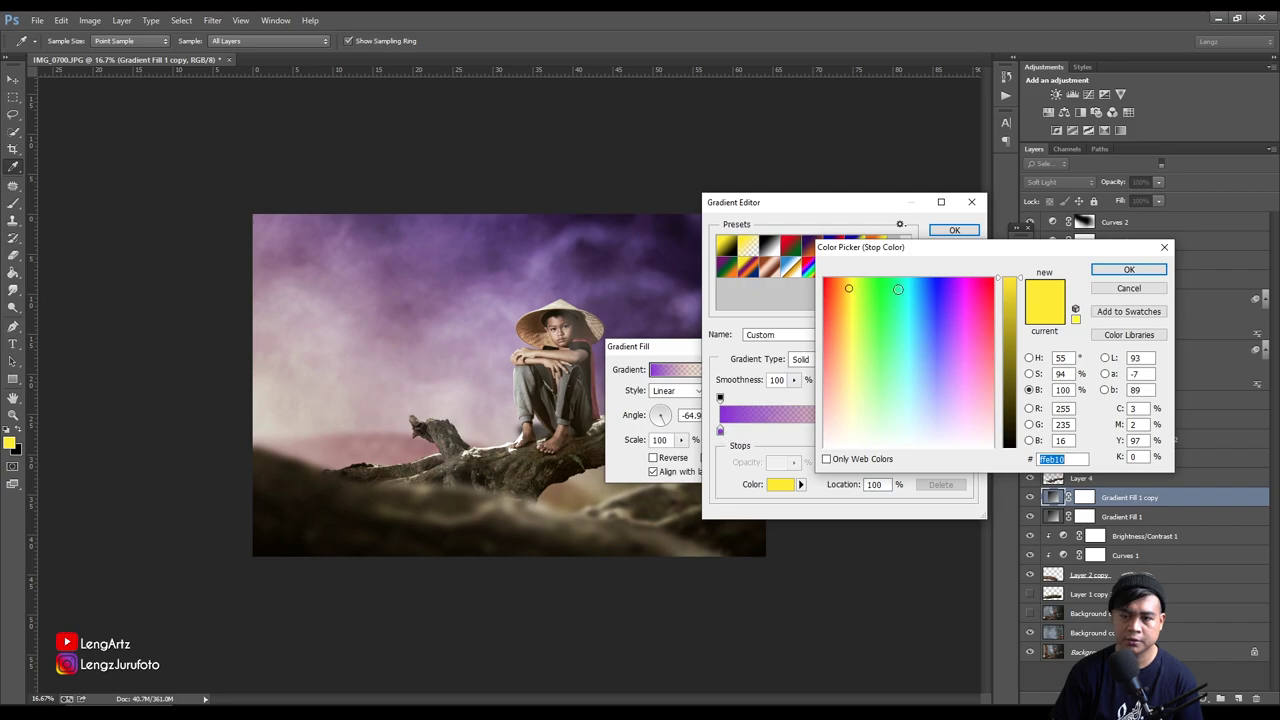
{"action": "left_click", "coordinate": [647, 240]}
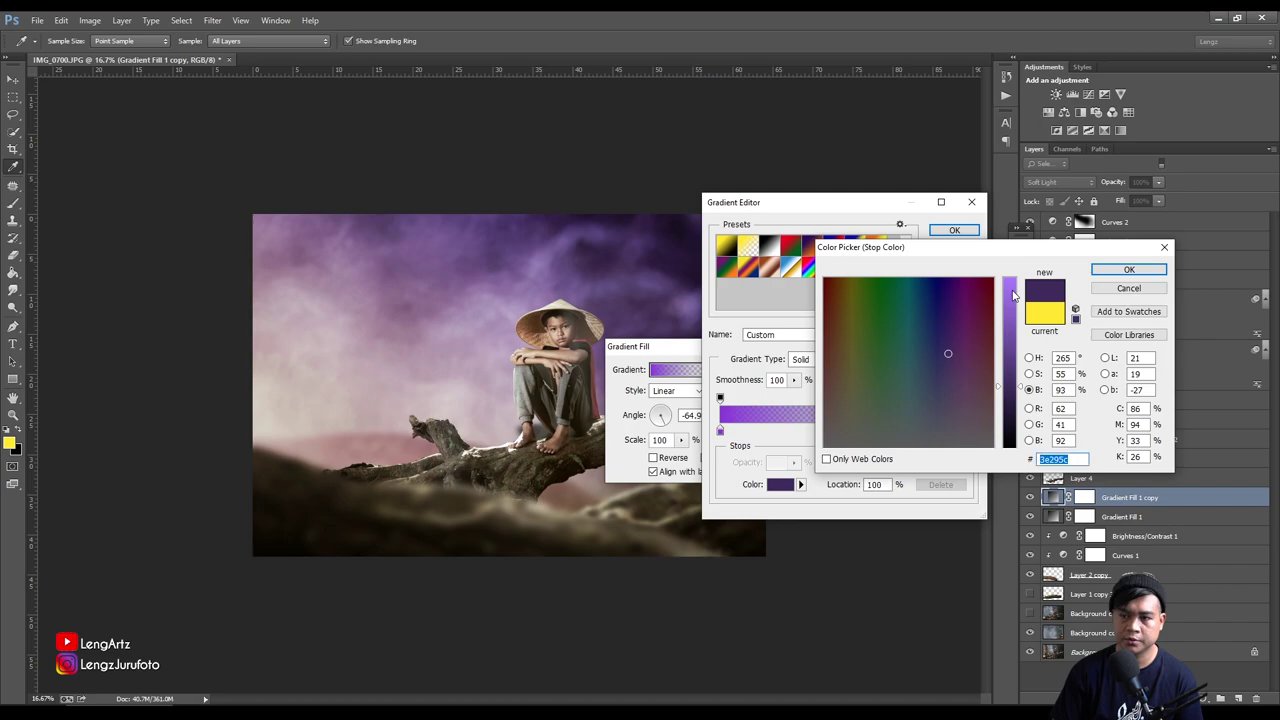
{"action": "left_click_drag", "start_coordinate": [1016, 305], "coordinate": [1012, 284]}
{"action": "left_click", "coordinate": [1107, 272]}
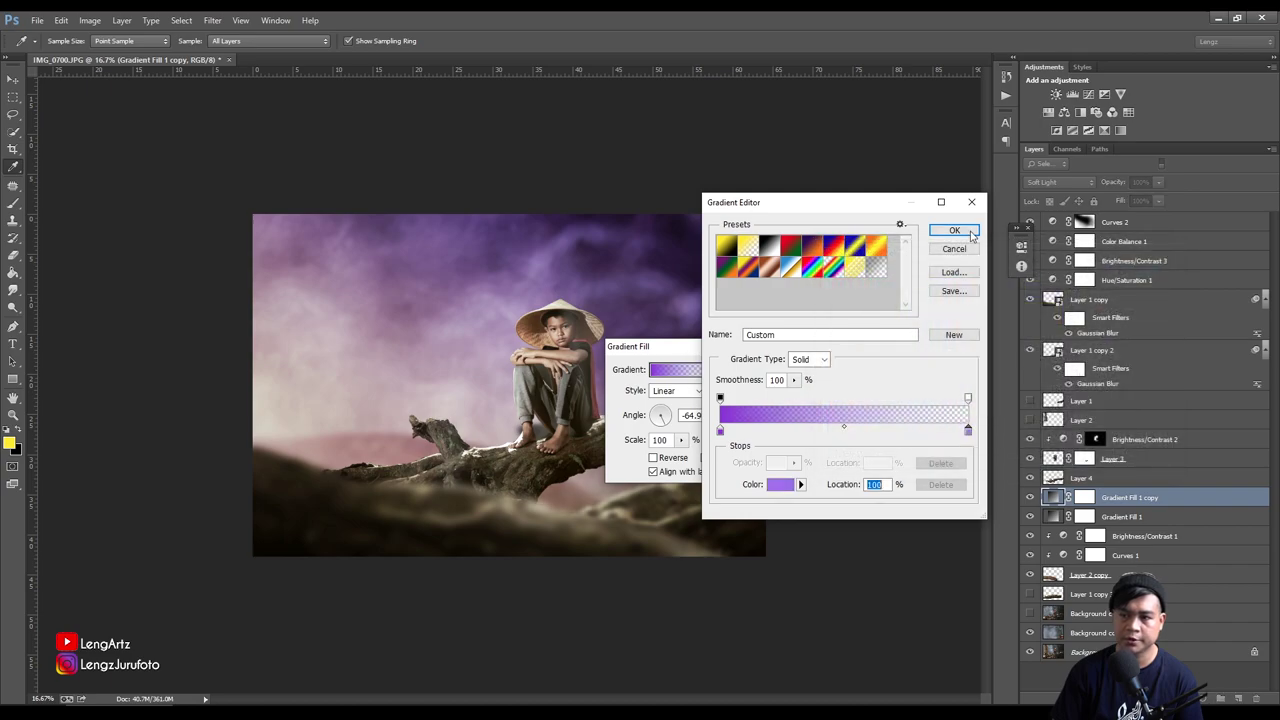
{"action": "left_click", "coordinate": [954, 230]}
{"action": "key", "text": "Return"}
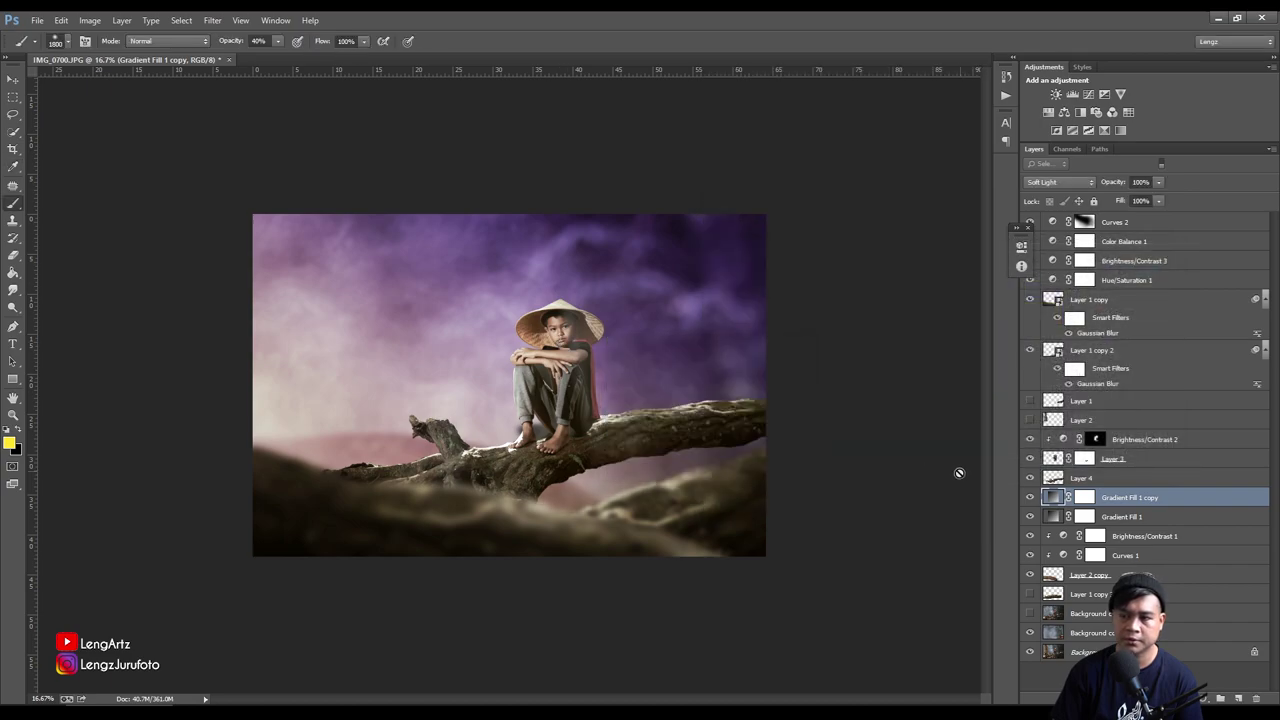
Try repositioning the purple gradient, cancel it, and hide the Gradient Fill 1 copy layer
{"action": "double_click", "coordinate": [1053, 497]}
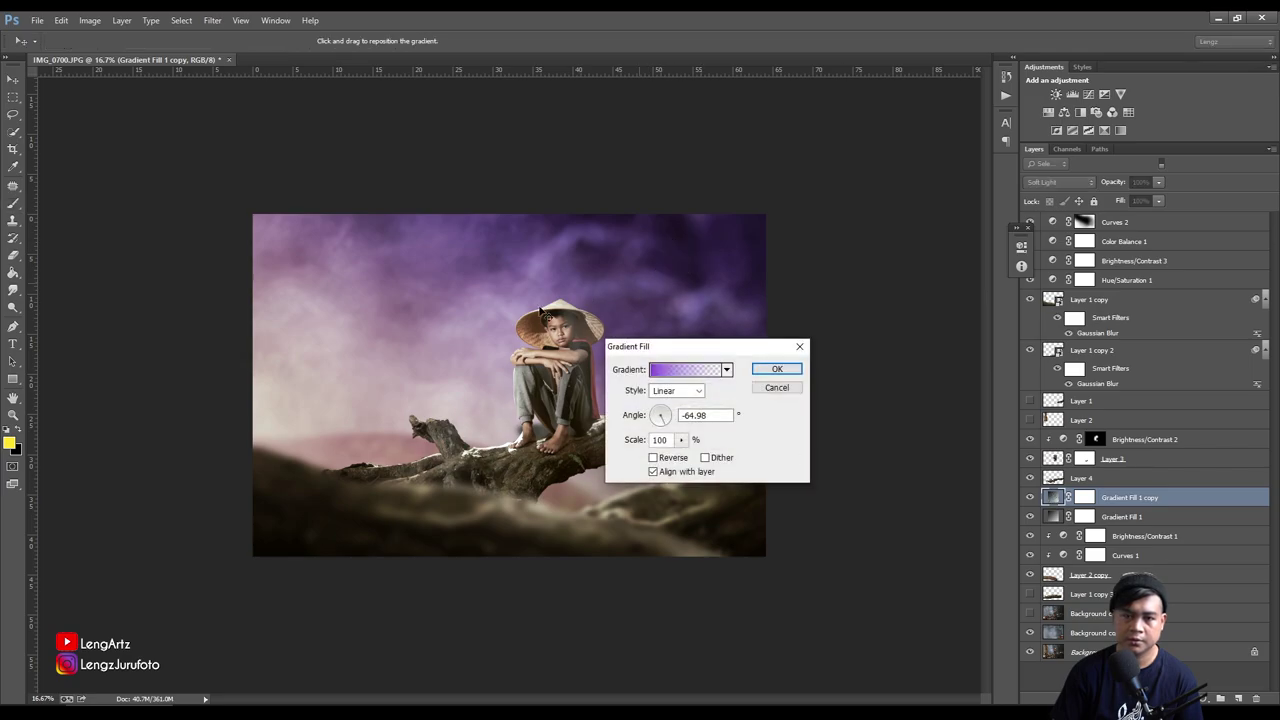
{"action": "left_click_drag", "start_coordinate": [447, 366], "coordinate": [690, 128]}
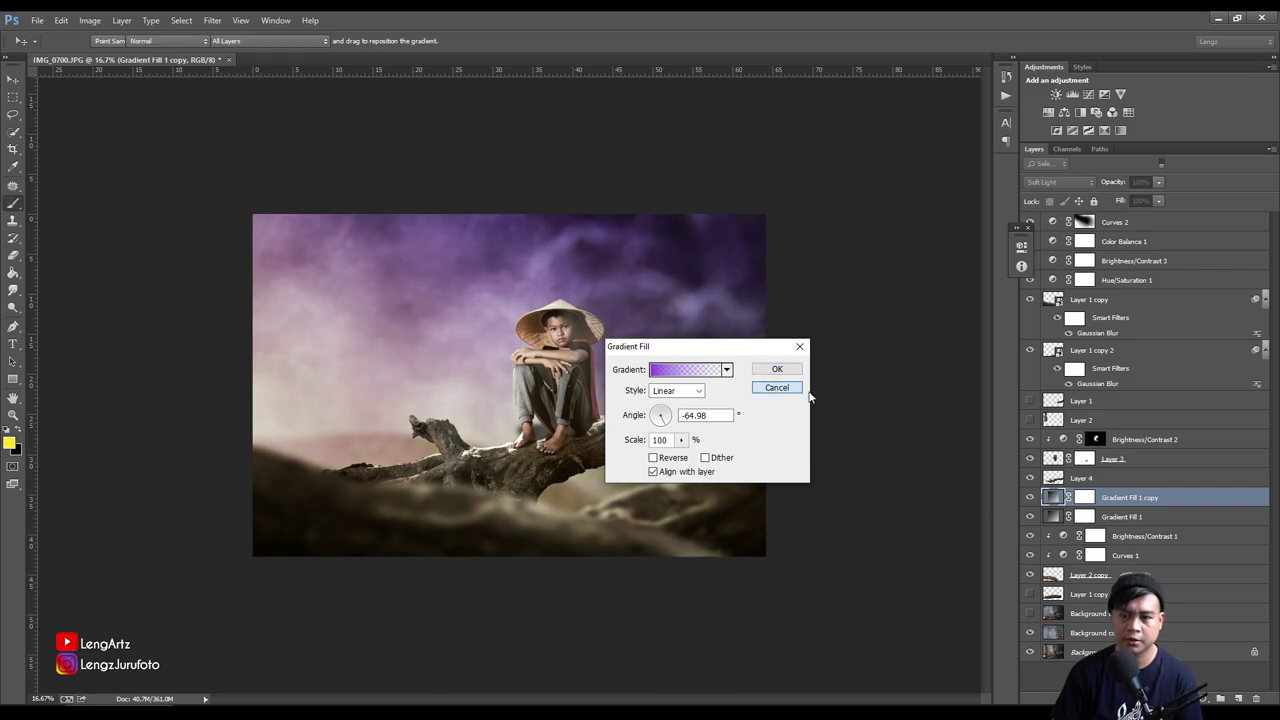
{"action": "left_click", "coordinate": [776, 388]}
{"action": "left_click", "coordinate": [1029, 497]}
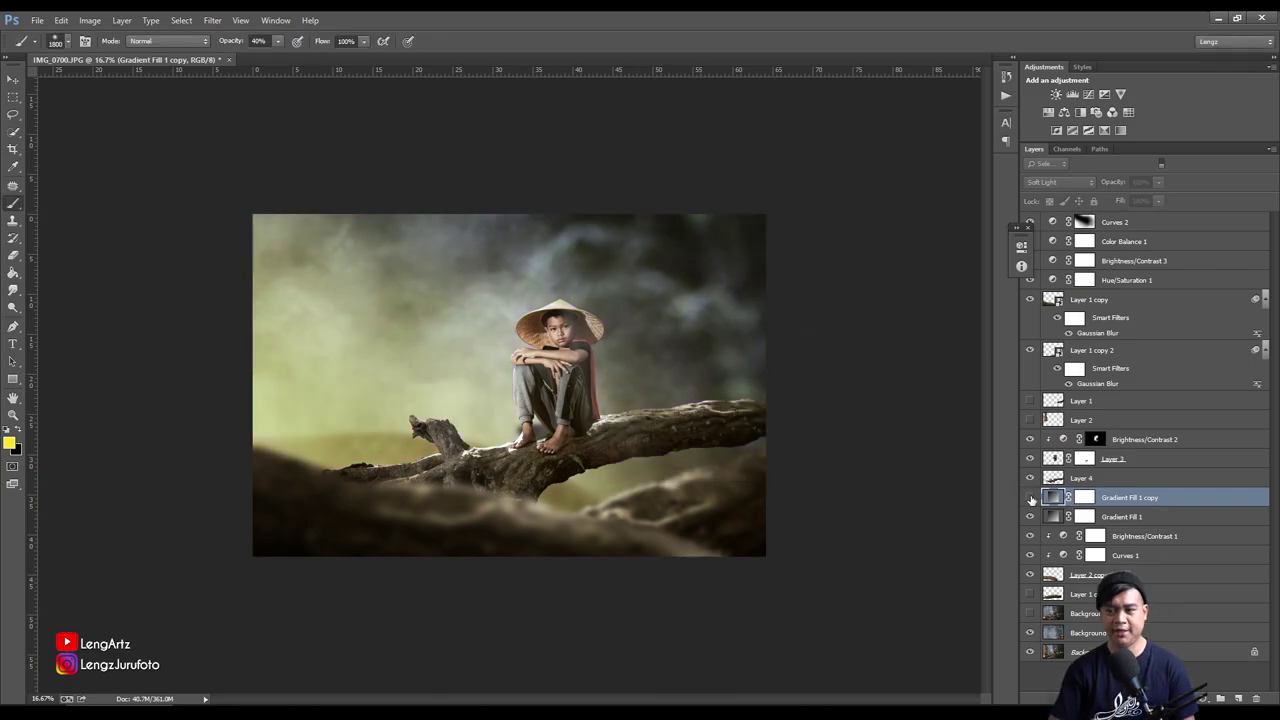
Compare Gradient Fill 1 on and off and warm its left colour stop toward orange
{"action": "left_click", "coordinate": [1030, 516]}
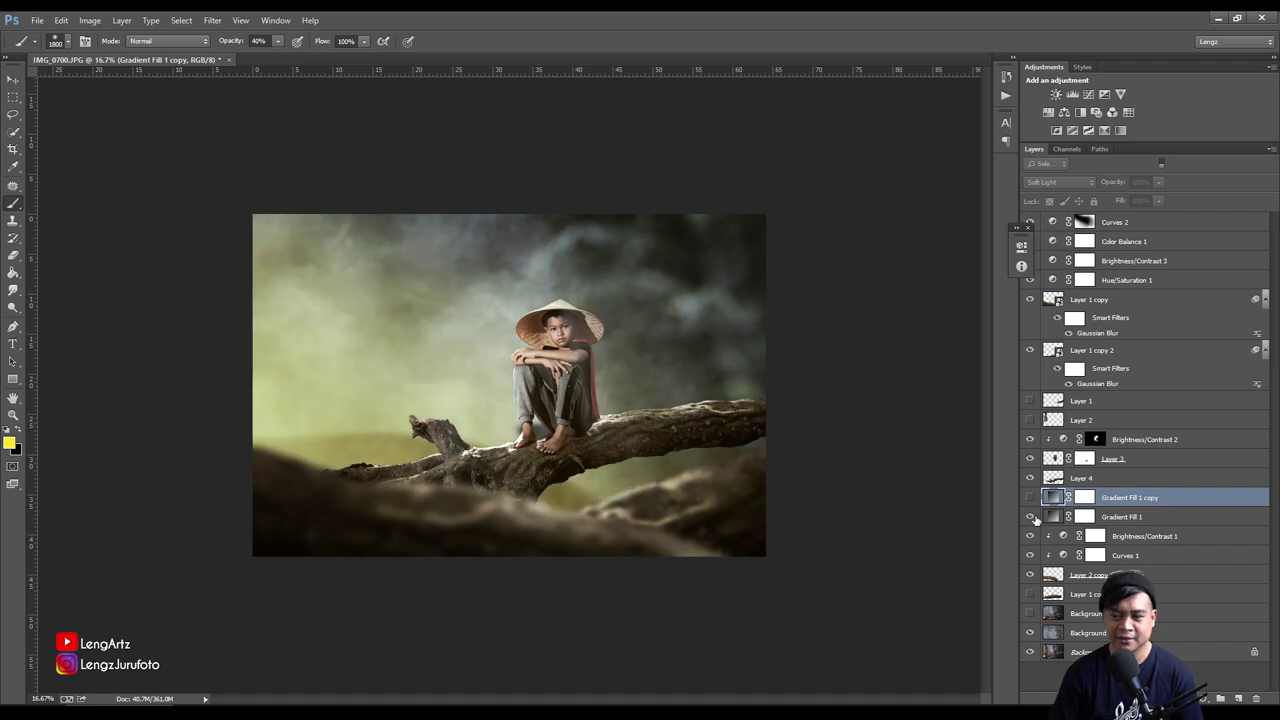
{"action": "double_click", "coordinate": [1053, 516]}
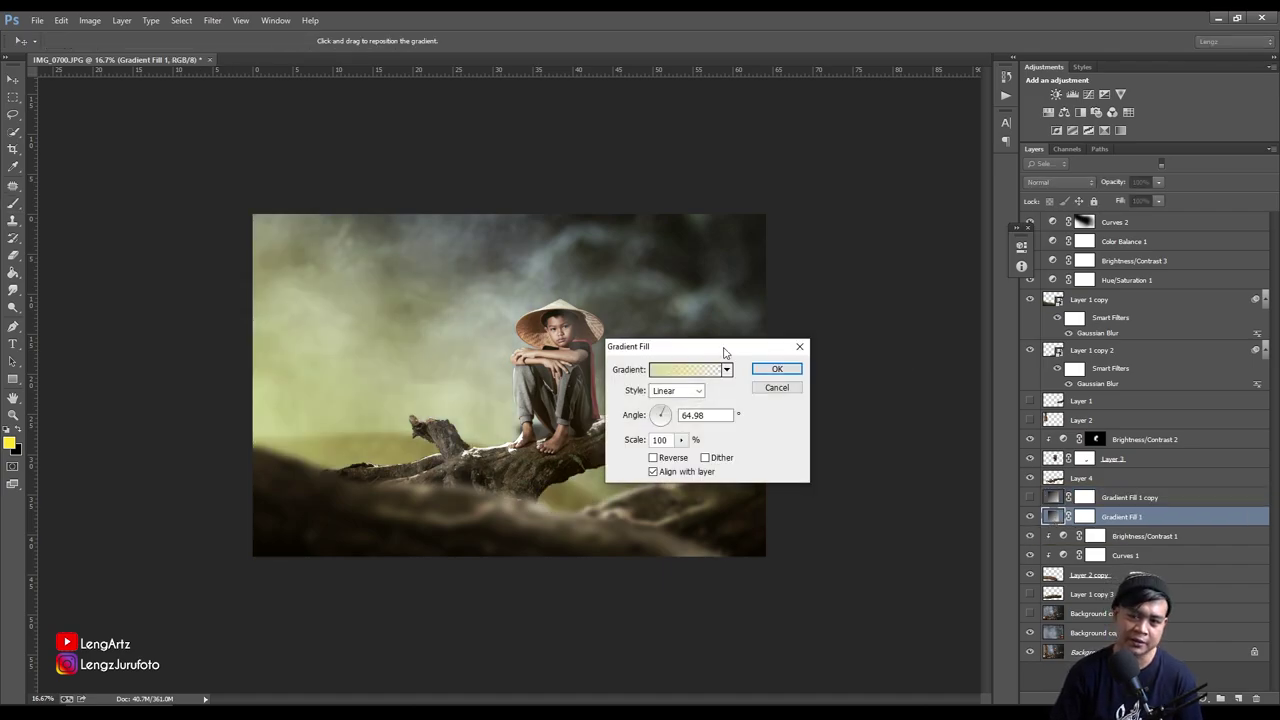
{"action": "left_click_drag", "start_coordinate": [727, 350], "coordinate": [858, 240]}
{"action": "left_click", "coordinate": [827, 261]}
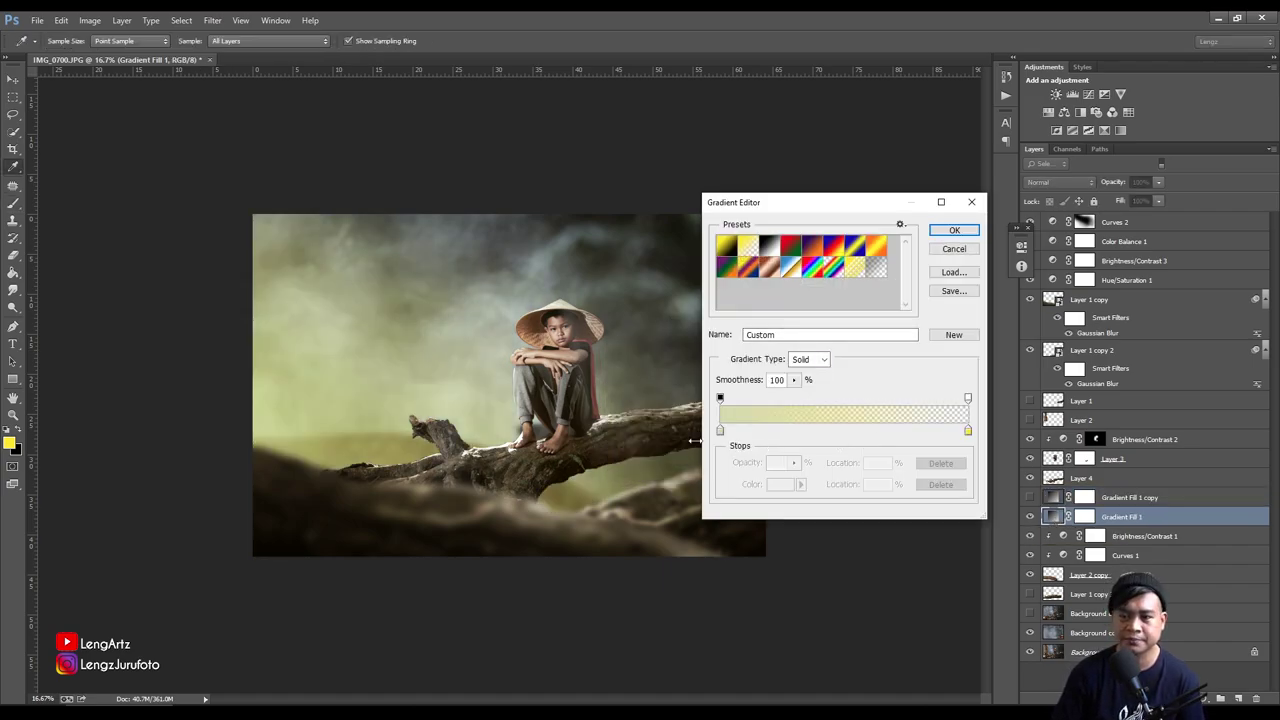
{"action": "left_click", "coordinate": [720, 432]}
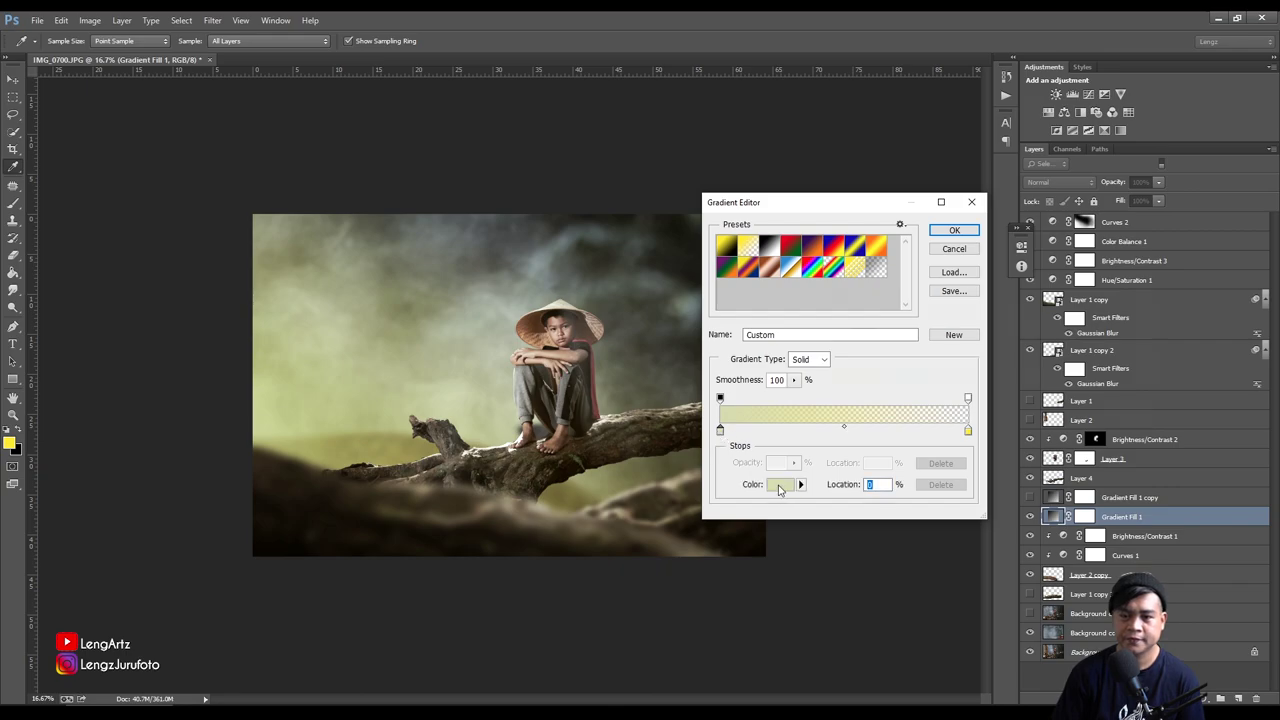
{"action": "left_click", "coordinate": [779, 486]}
{"action": "left_click_drag", "start_coordinate": [850, 398], "coordinate": [838, 316]}
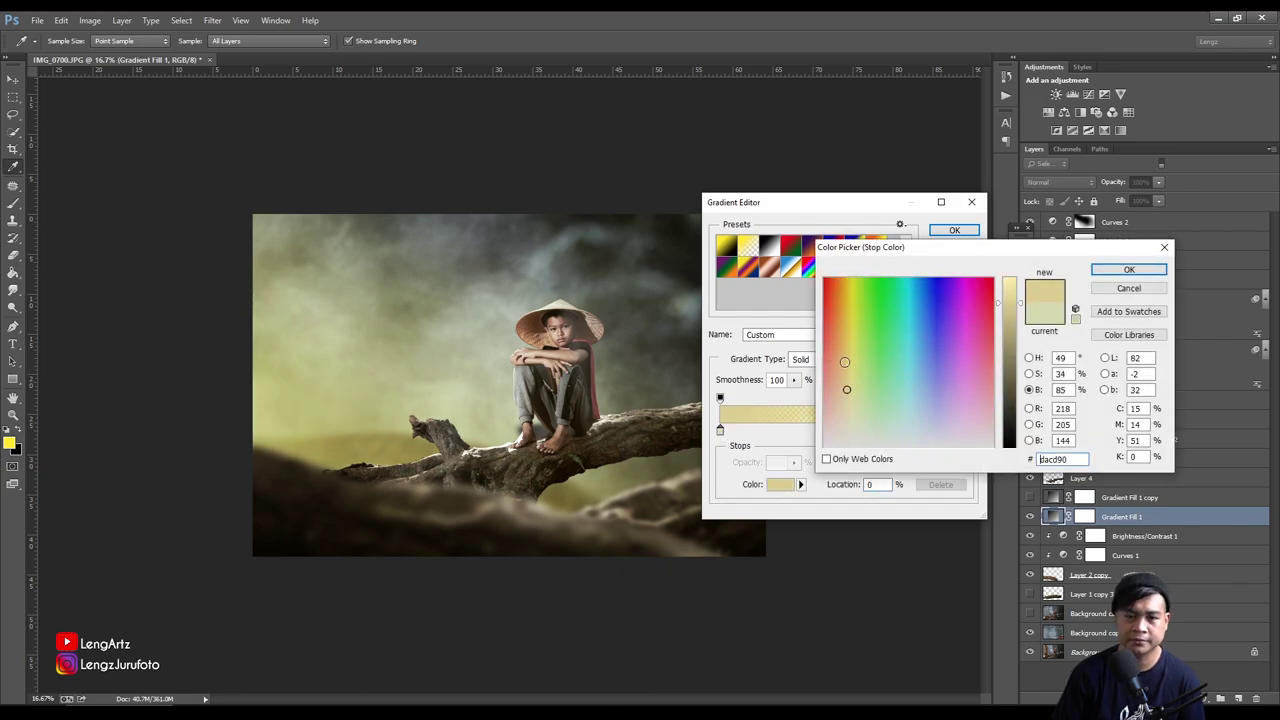
Settle the gradient stop on a soft peach tone and apply the updated gradient fill
{"action": "left_click", "coordinate": [851, 303]}
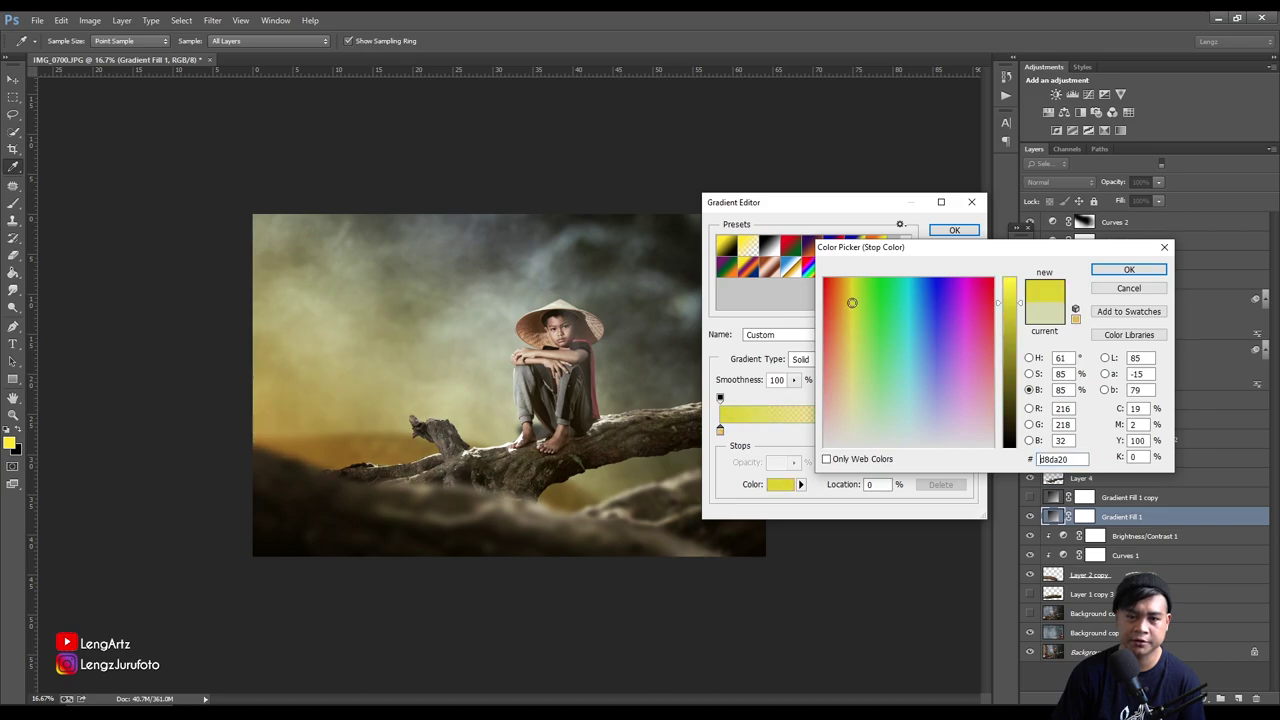
{"action": "left_click_drag", "start_coordinate": [851, 300], "coordinate": [842, 338]}
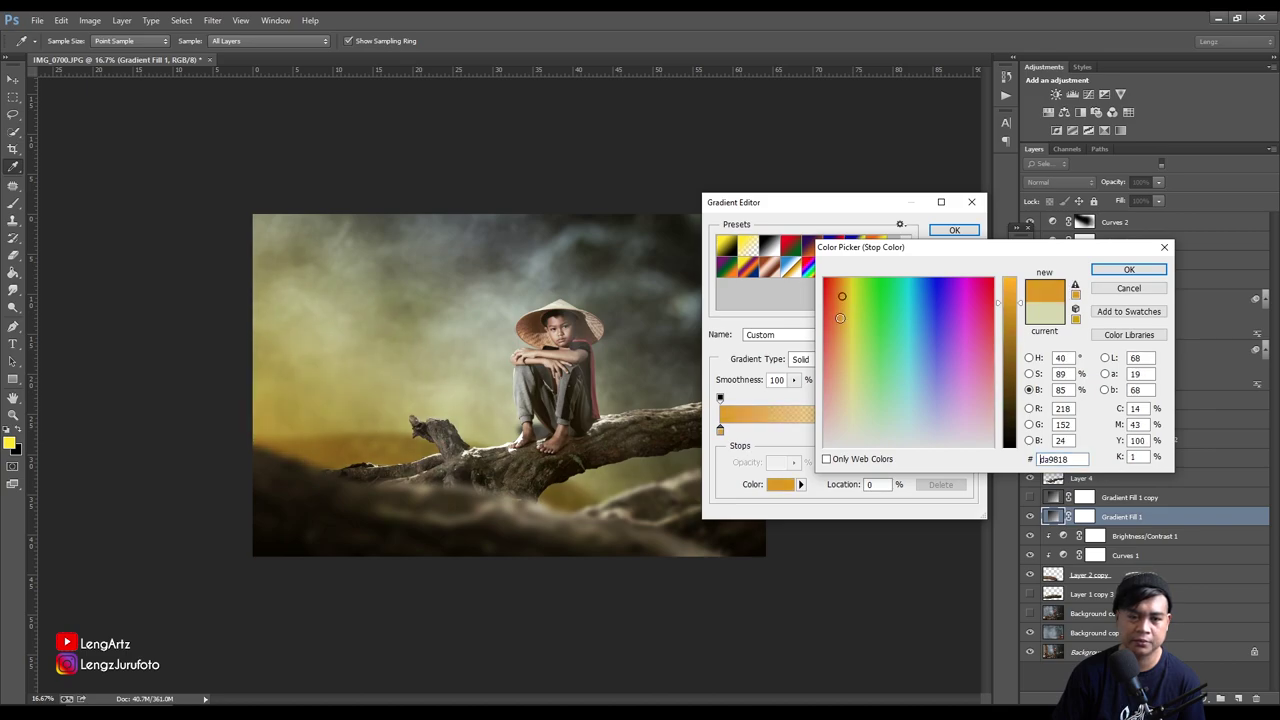
{"action": "left_click_drag", "start_coordinate": [842, 338], "coordinate": [828, 362]}
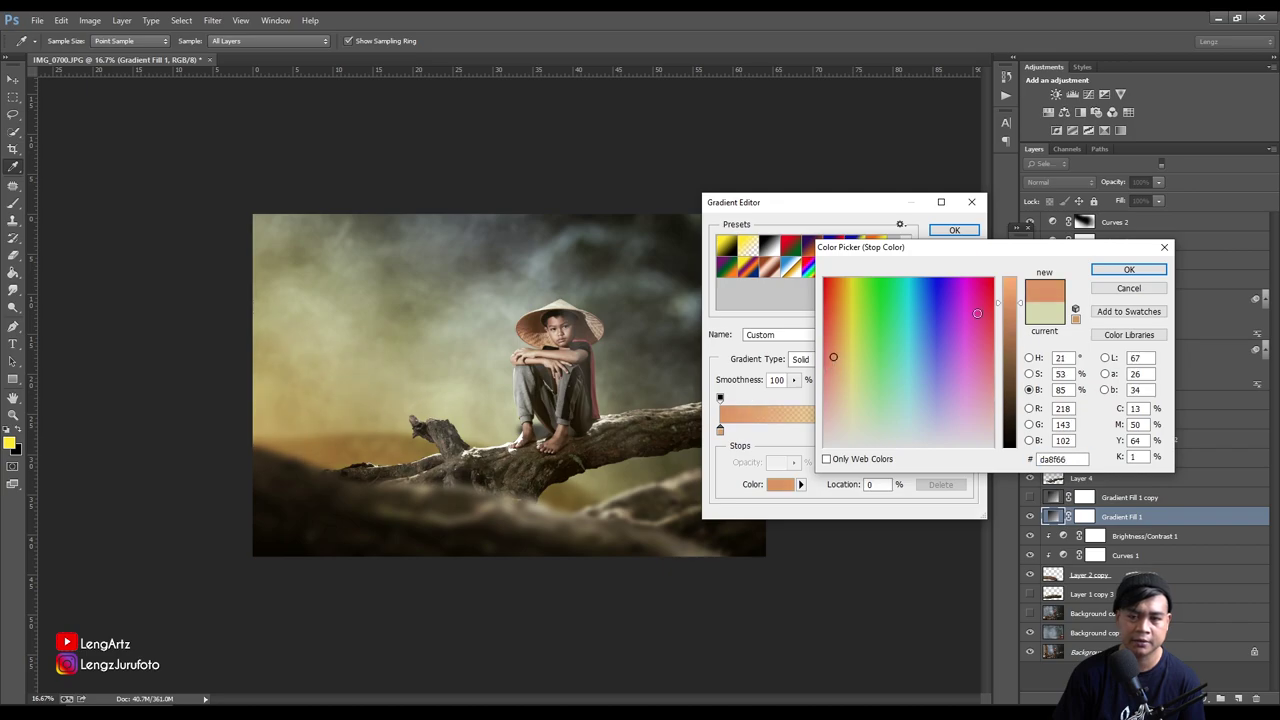
{"action": "left_click", "coordinate": [1127, 273]}
{"action": "key", "text": "Return"}
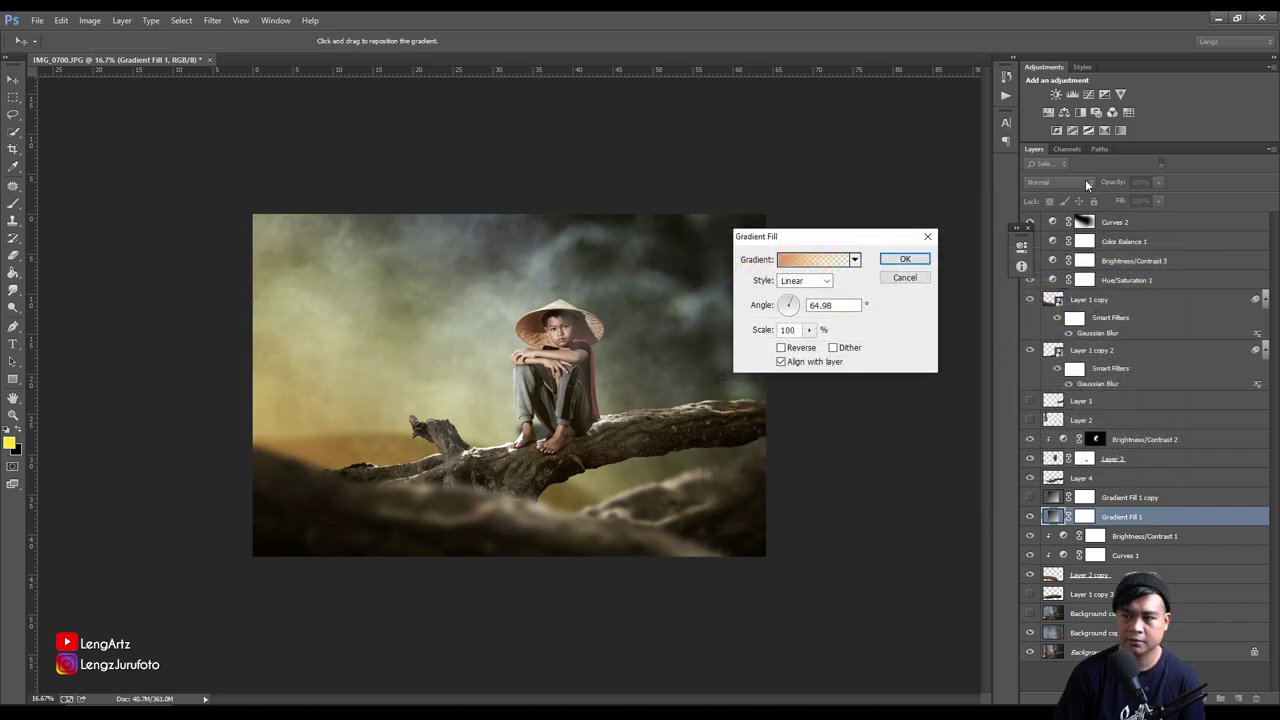
{"action": "left_click", "coordinate": [905, 259]}
Blend Gradient Fill 1 in Soft Light at 93% opacity and zoom in on the boy
{"action": "left_click", "coordinate": [1054, 182]}
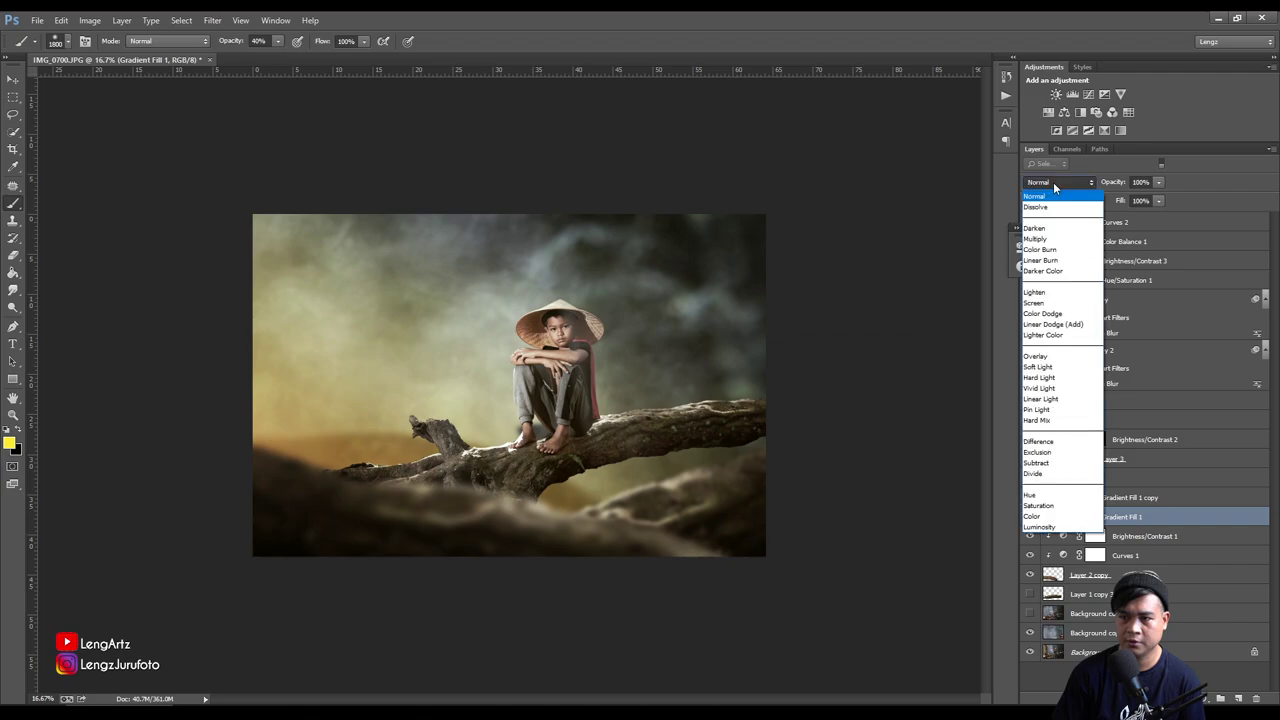
{"action": "left_click", "coordinate": [1054, 367]}
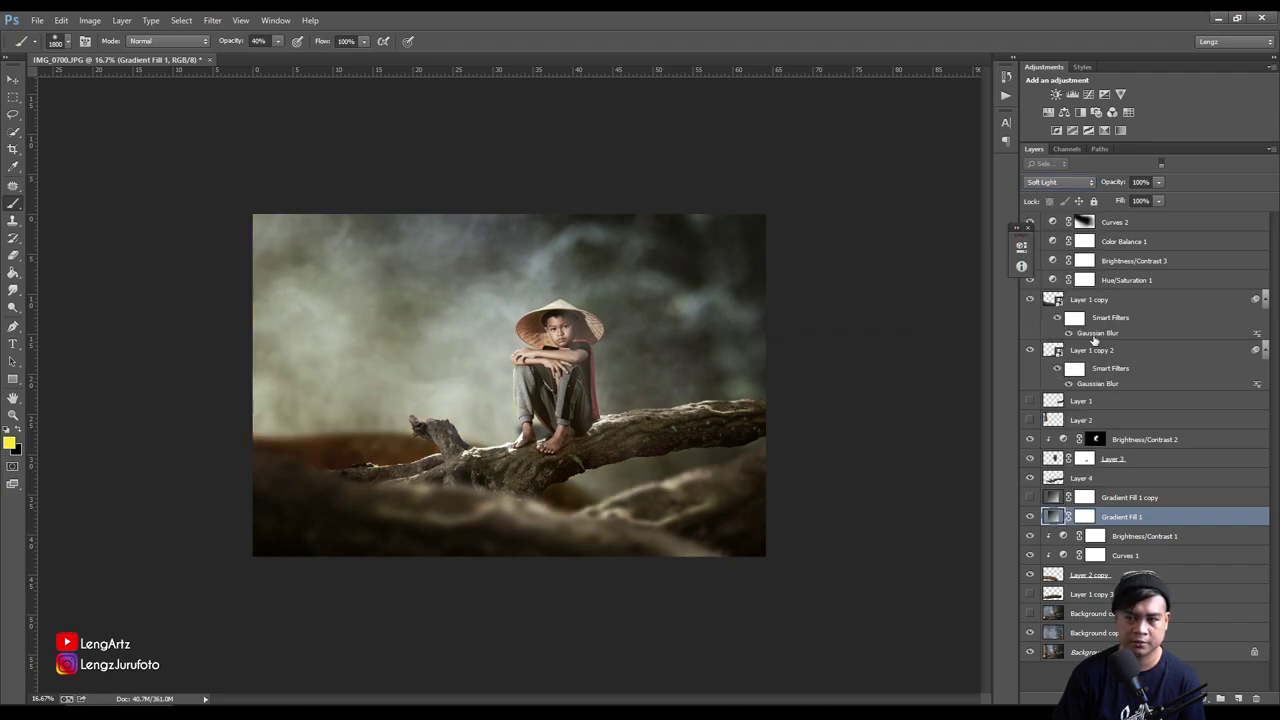
{"action": "left_click_drag", "start_coordinate": [1108, 184], "coordinate": [1000, 185]}
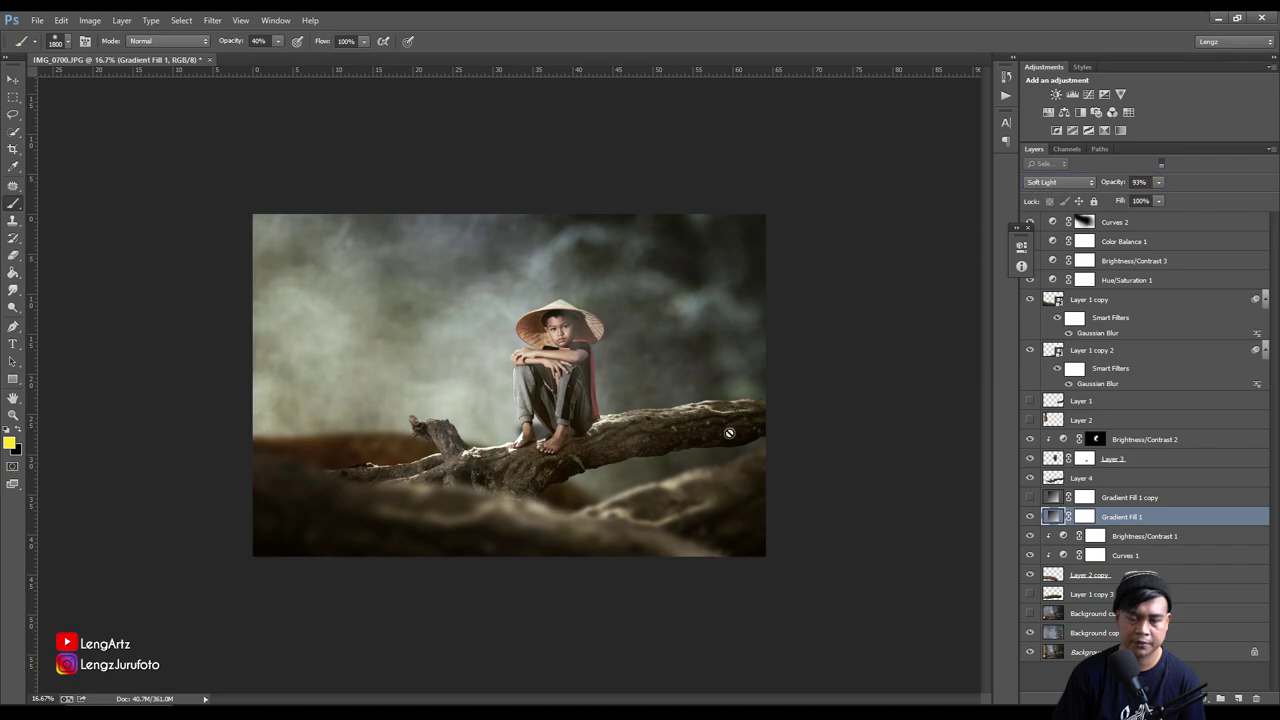
{"action": "left_click", "coordinate": [17, 97]}
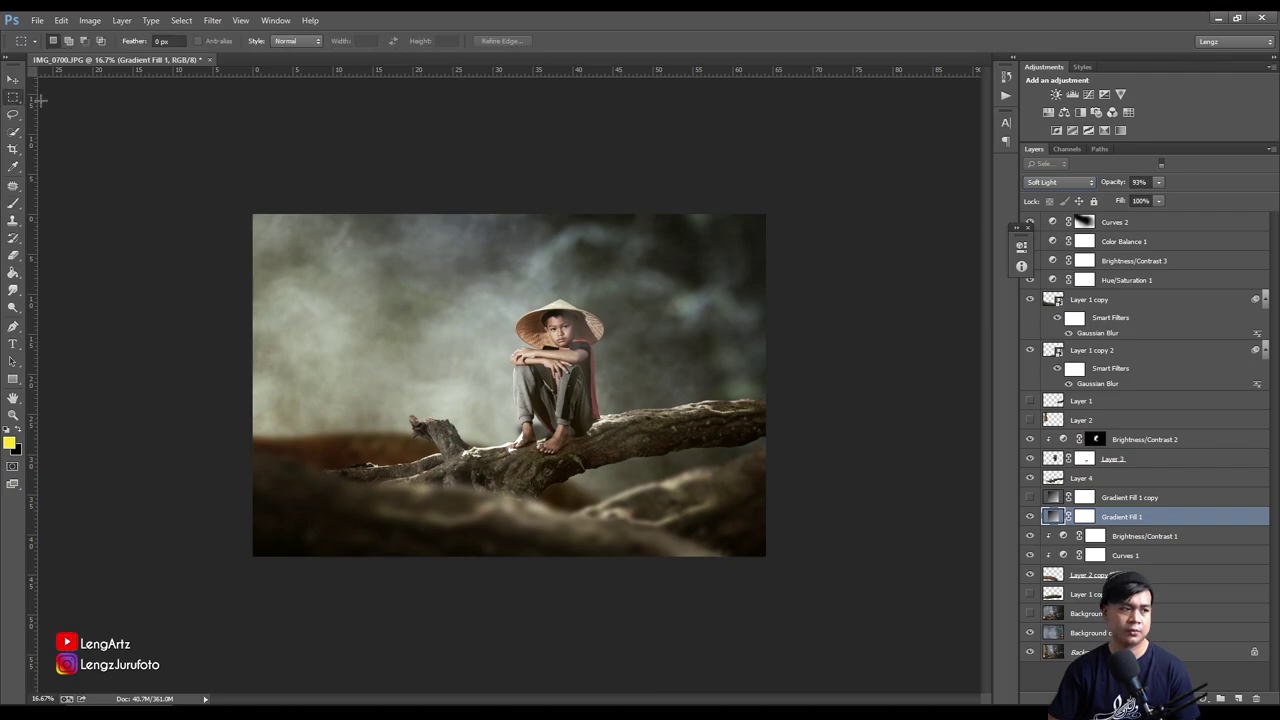
{"action": "key", "text": "ctrl+plus"}
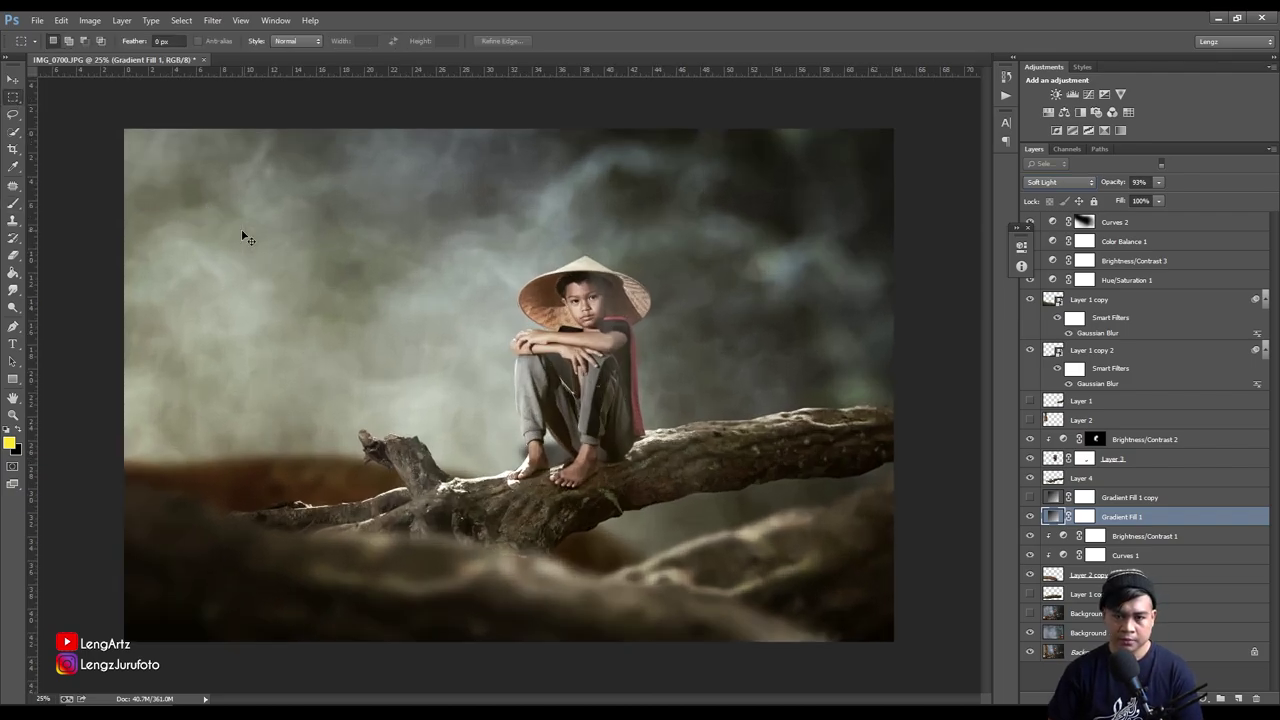
{"action": "key", "text": "ctrl+plus"}
{"action": "key", "text": "ctrl+plus"}
{"action": "key", "text": "ctrl+plus"}
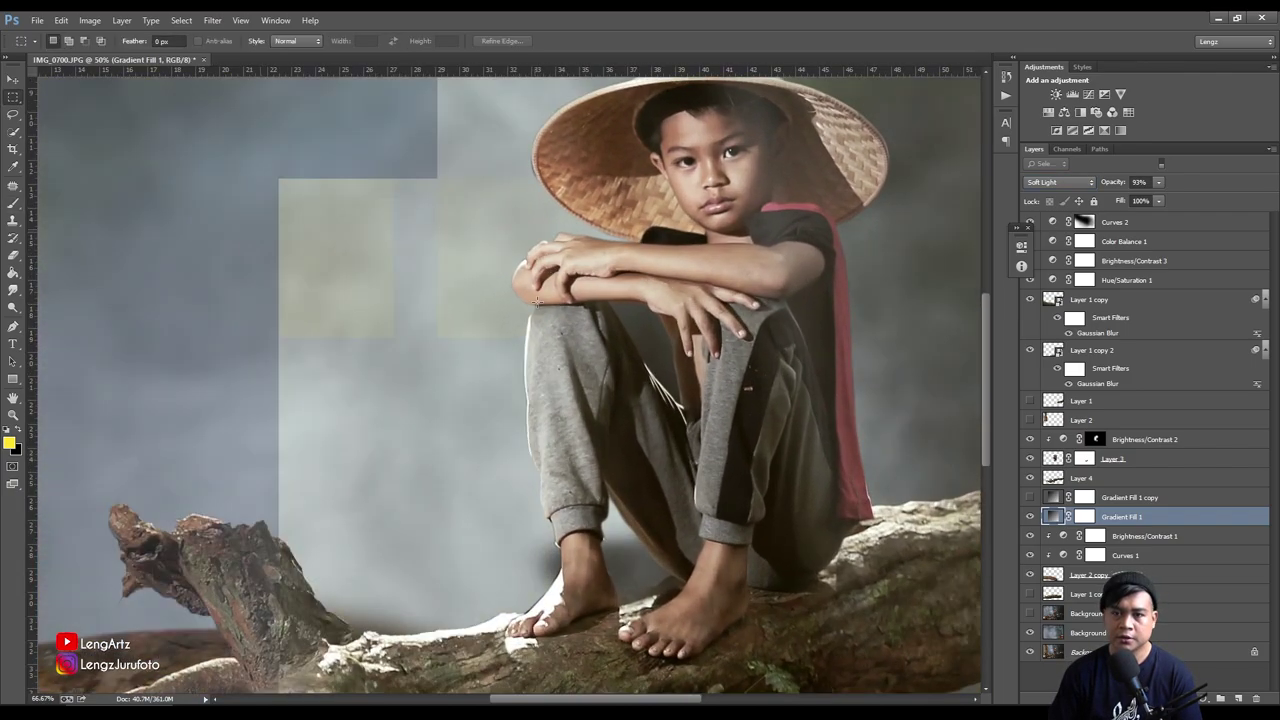
{"action": "key", "text": "ctrl+plus"}
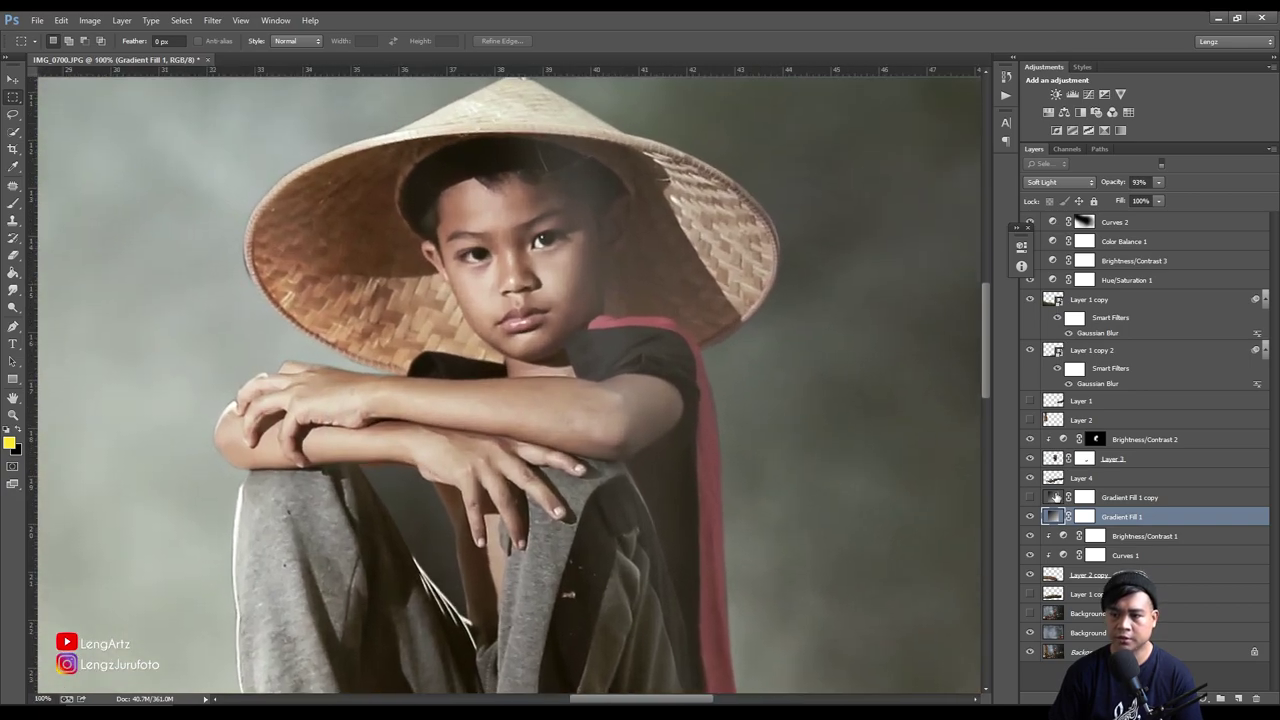
Add a new layer above Layer 3 and set the foreground colour to grey 808080
{"action": "left_click", "coordinate": [1029, 439]}
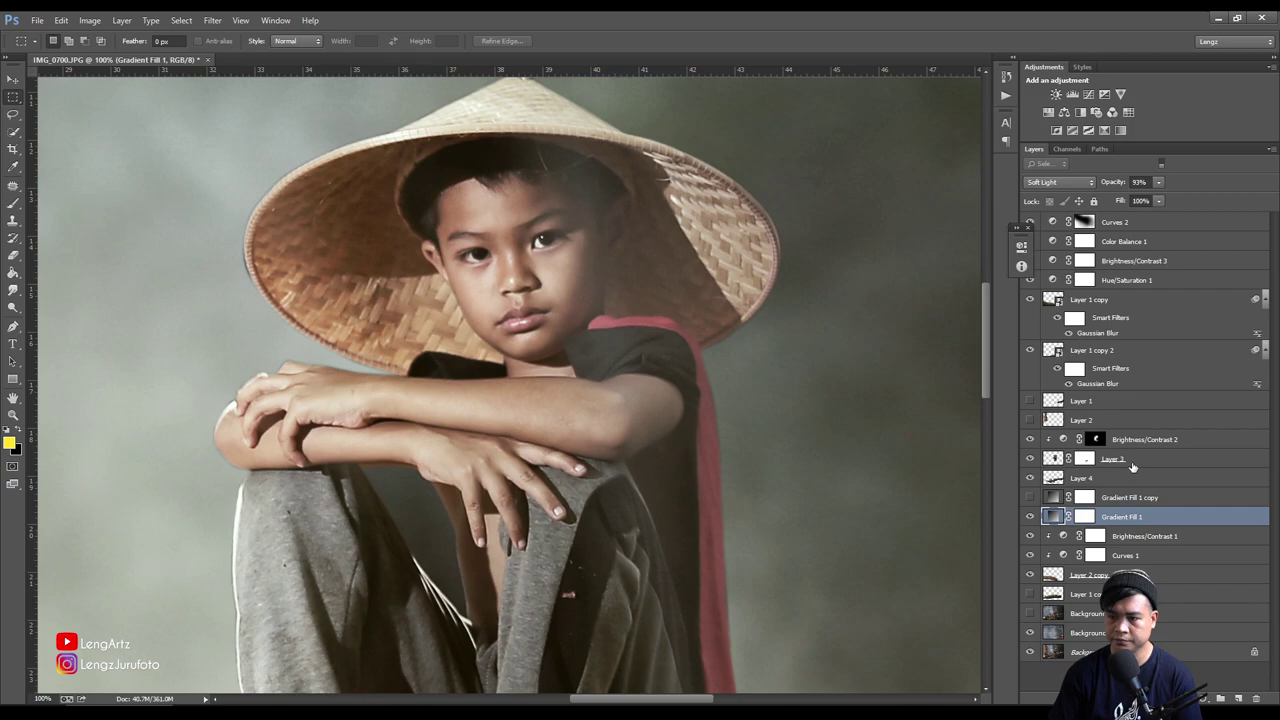
{"action": "left_click", "coordinate": [1145, 460]}
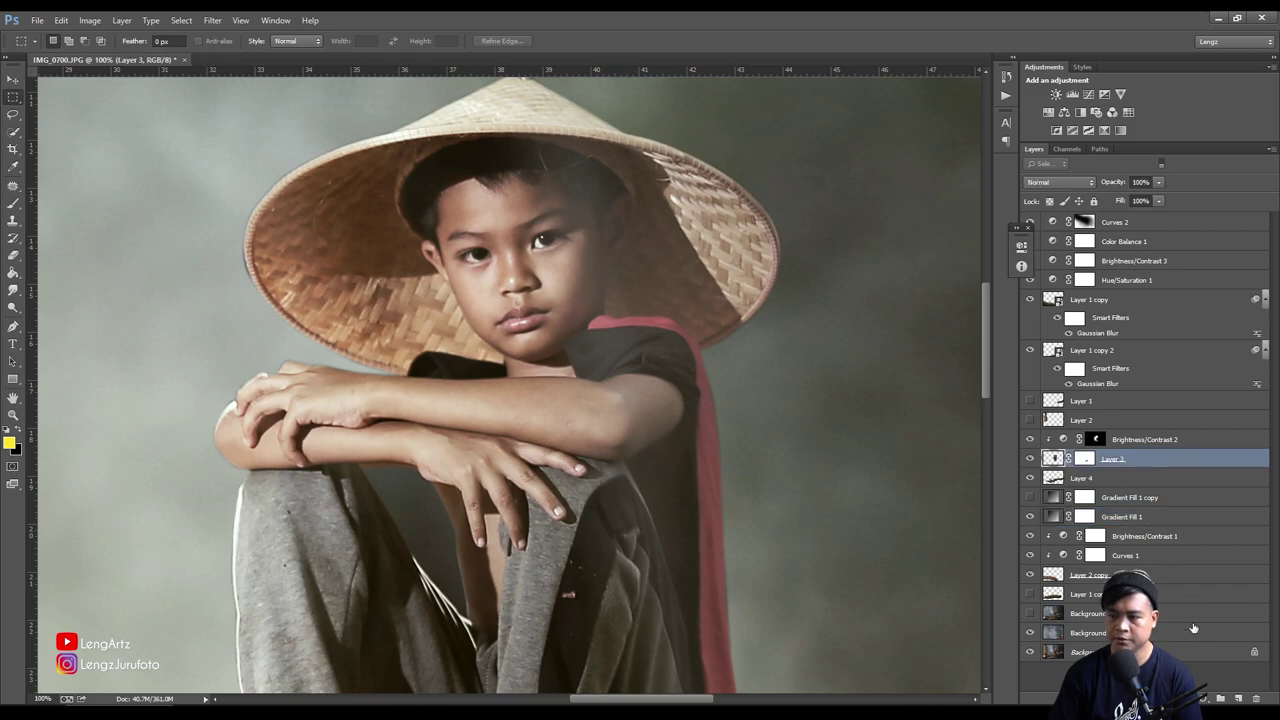
{"action": "left_click", "coordinate": [1237, 699]}
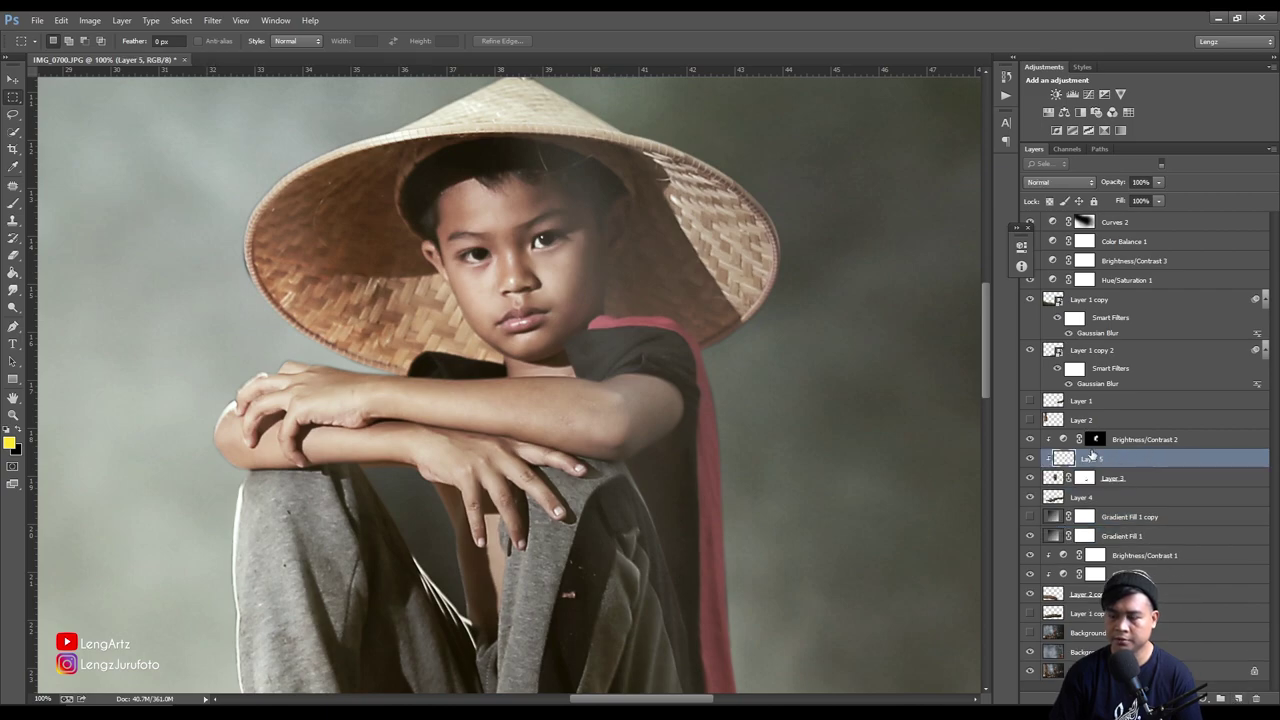
{"action": "left_click", "coordinate": [14, 443]}
{"action": "type", "text": "808080"}
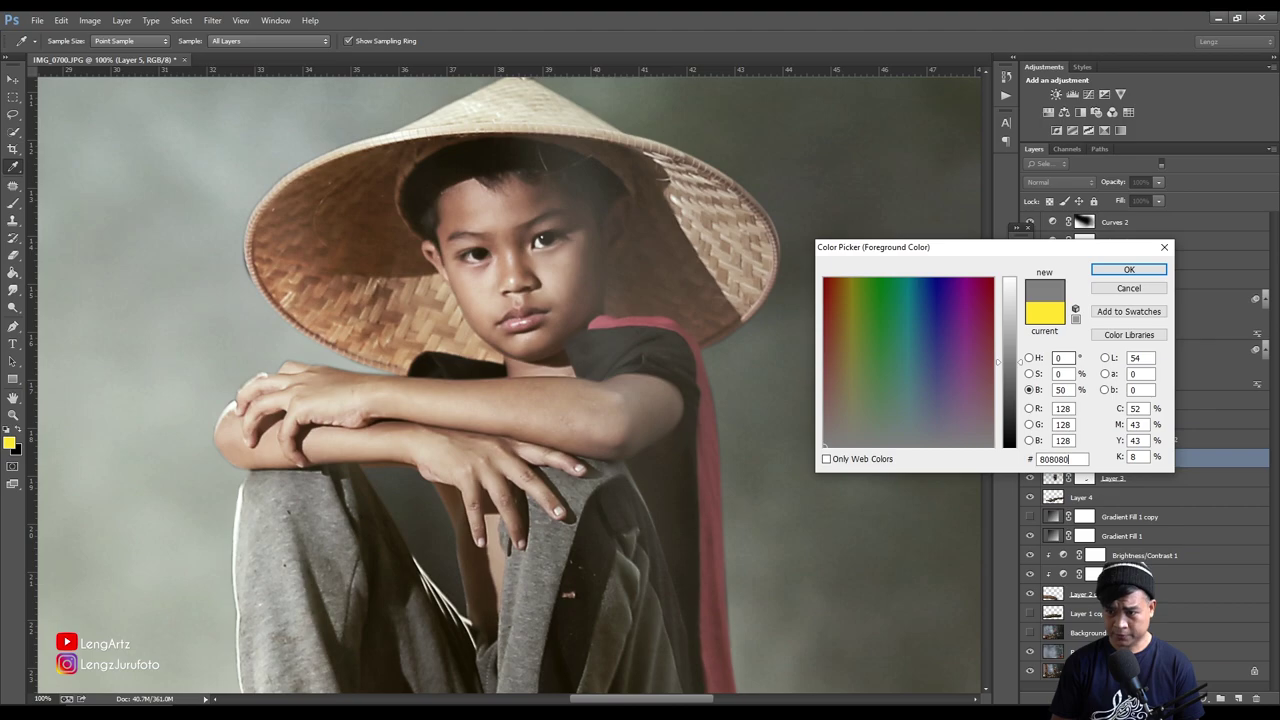
{"action": "key", "text": "Return"}
Fill Layer 5 with the 808080 grey and blend it in Soft Light
{"action": "left_click", "coordinate": [13, 272]}
{"action": "left_click", "coordinate": [457, 305]}
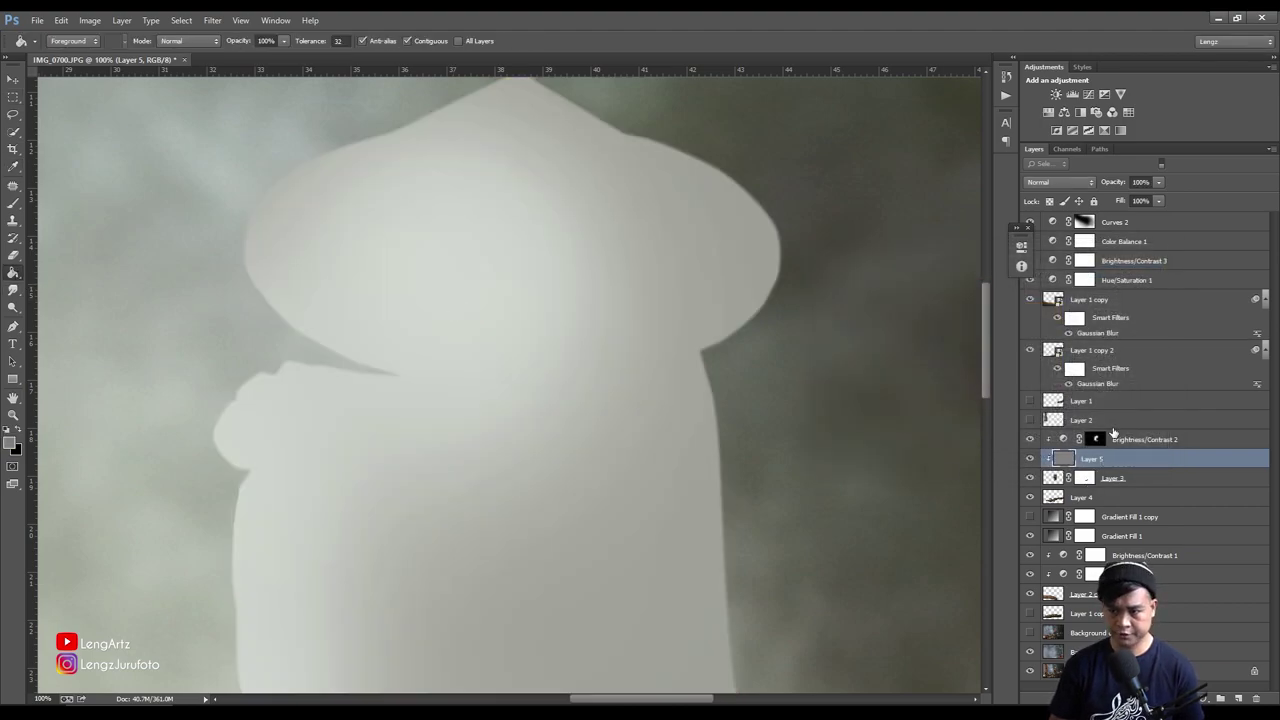
{"action": "left_click", "coordinate": [1064, 184]}
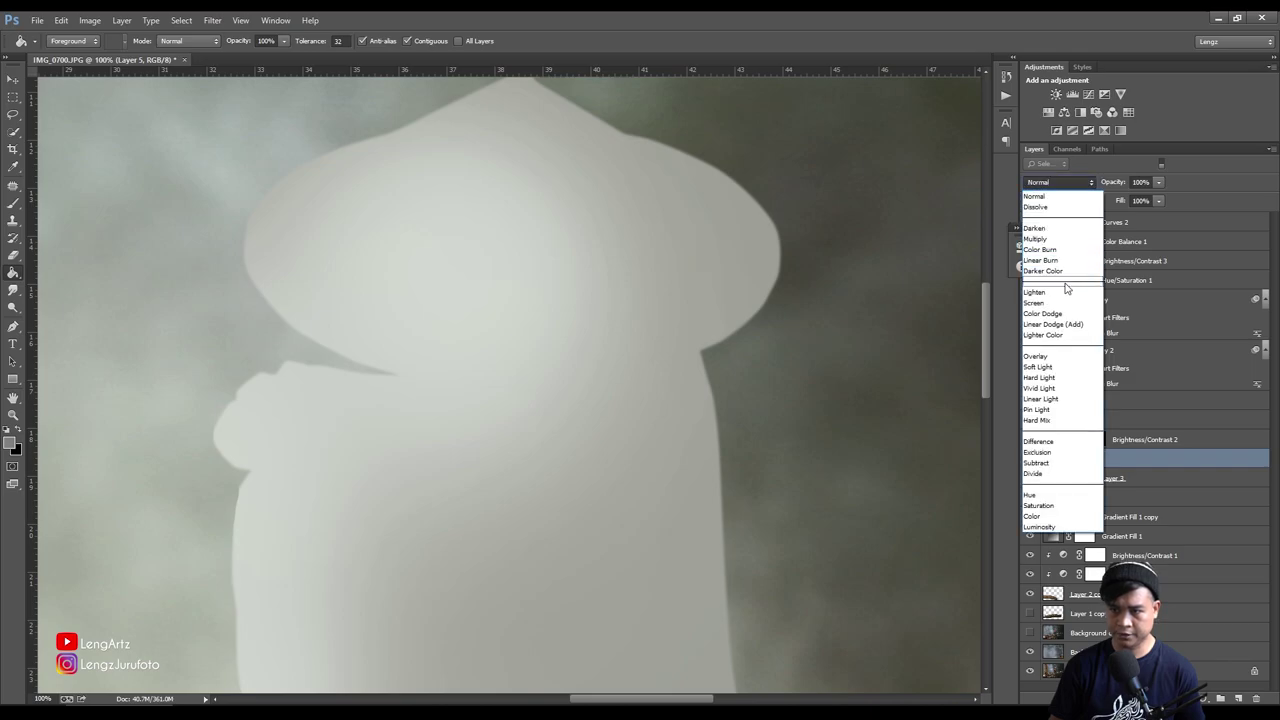
{"action": "left_click", "coordinate": [1056, 371]}
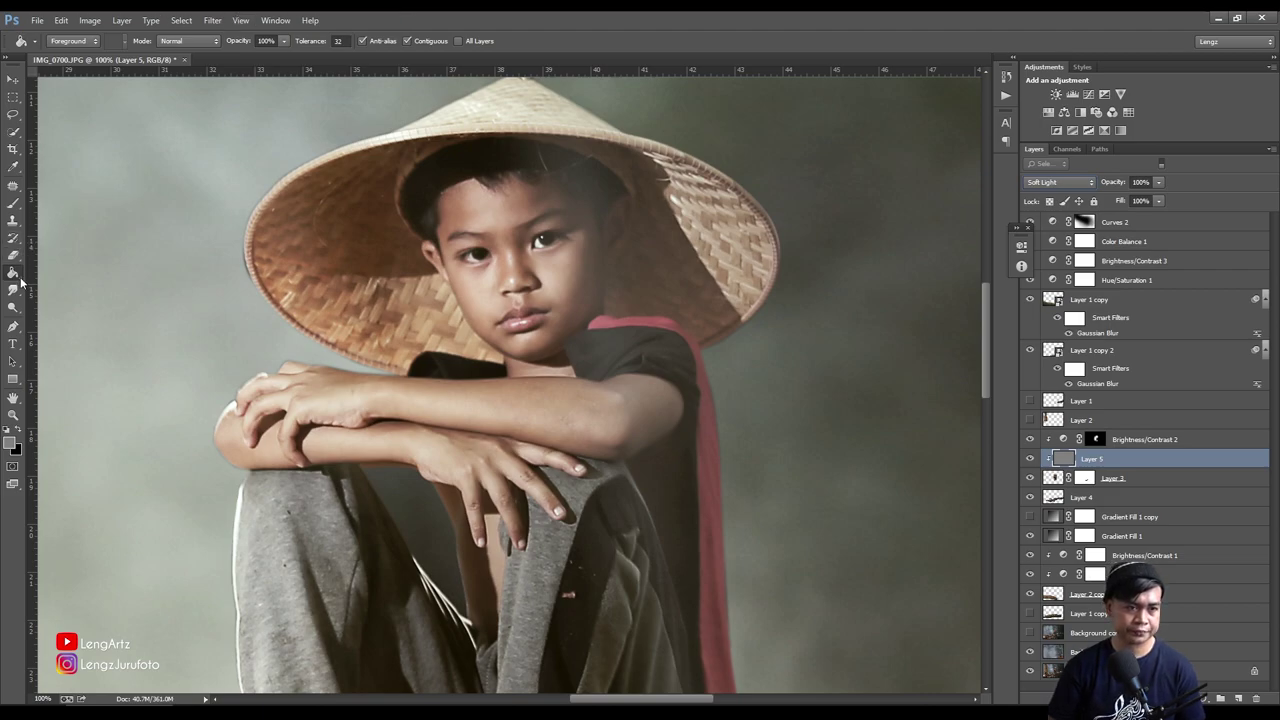
With the Dodge tool, lighten the boy's forearm, under-eyes, forehead and upper arm
{"action": "left_click", "coordinate": [12, 310]}
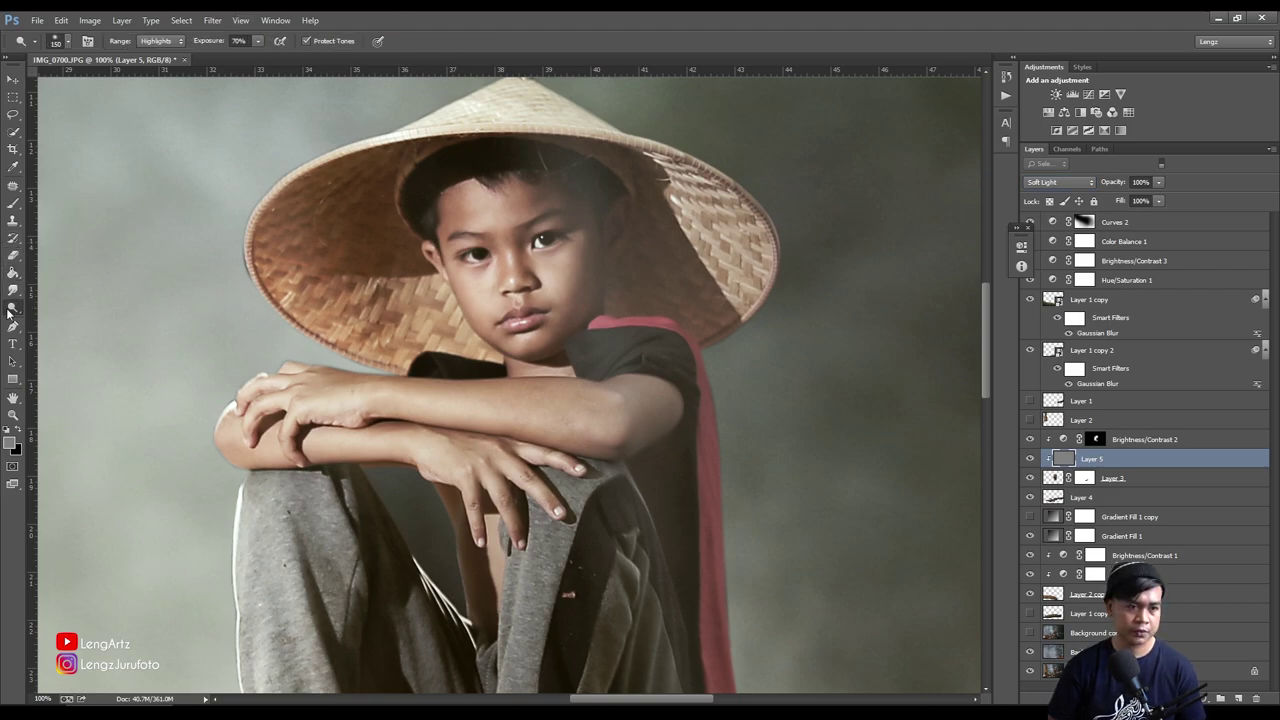
{"action": "right_click", "coordinate": [12, 310]}
{"action": "left_click", "coordinate": [70, 322]}
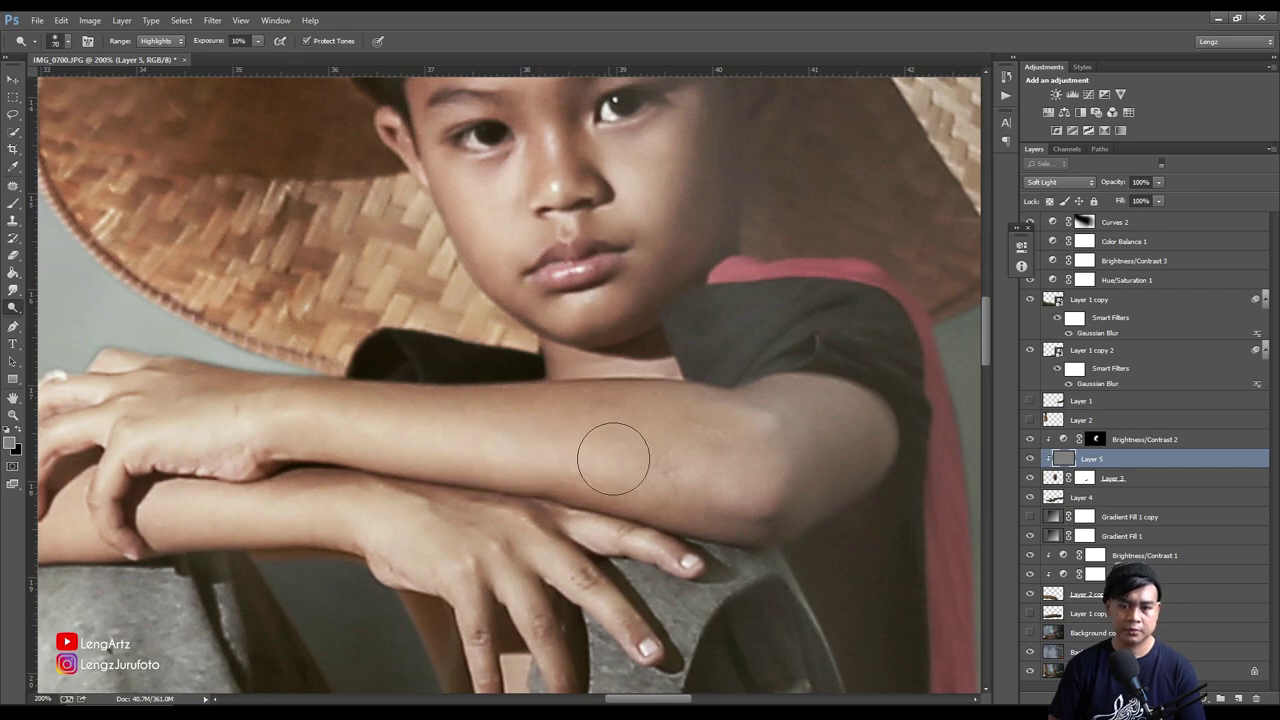
{"action": "left_click_drag", "start_coordinate": [614, 451], "coordinate": [137, 443]}
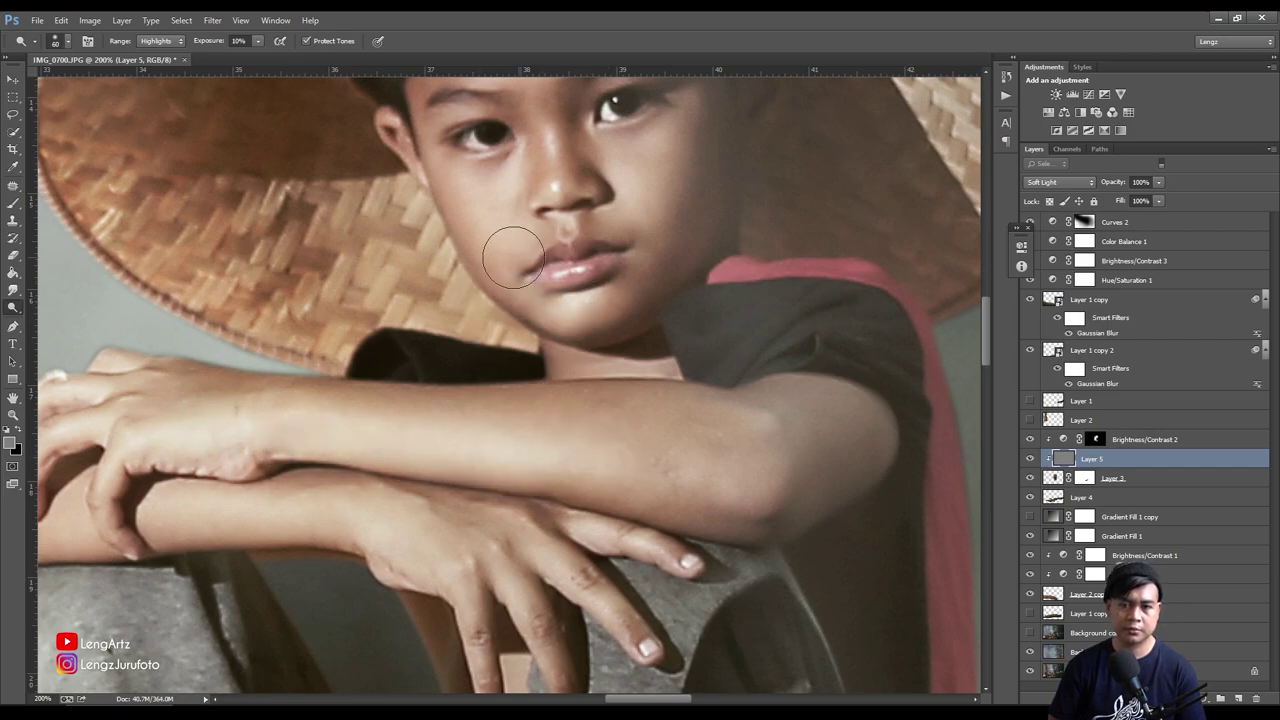
{"action": "scroll", "coordinate": [508, 251], "scroll_direction": "up", "scroll_amount": 5}
{"action": "mouse_move", "coordinate": [524, 326]}
{"action": "left_mouse_down"}
{"action": "mouse_move", "coordinate": [466, 314]}
{"action": "mouse_move", "coordinate": [500, 200]}
{"action": "mouse_move", "coordinate": [449, 143]}
{"action": "mouse_move", "coordinate": [555, 280]}
{"action": "mouse_move", "coordinate": [667, 270]}
{"action": "left_mouse_up"}
{"action": "scroll", "coordinate": [660, 275], "scroll_direction": "down", "scroll_amount": 6}
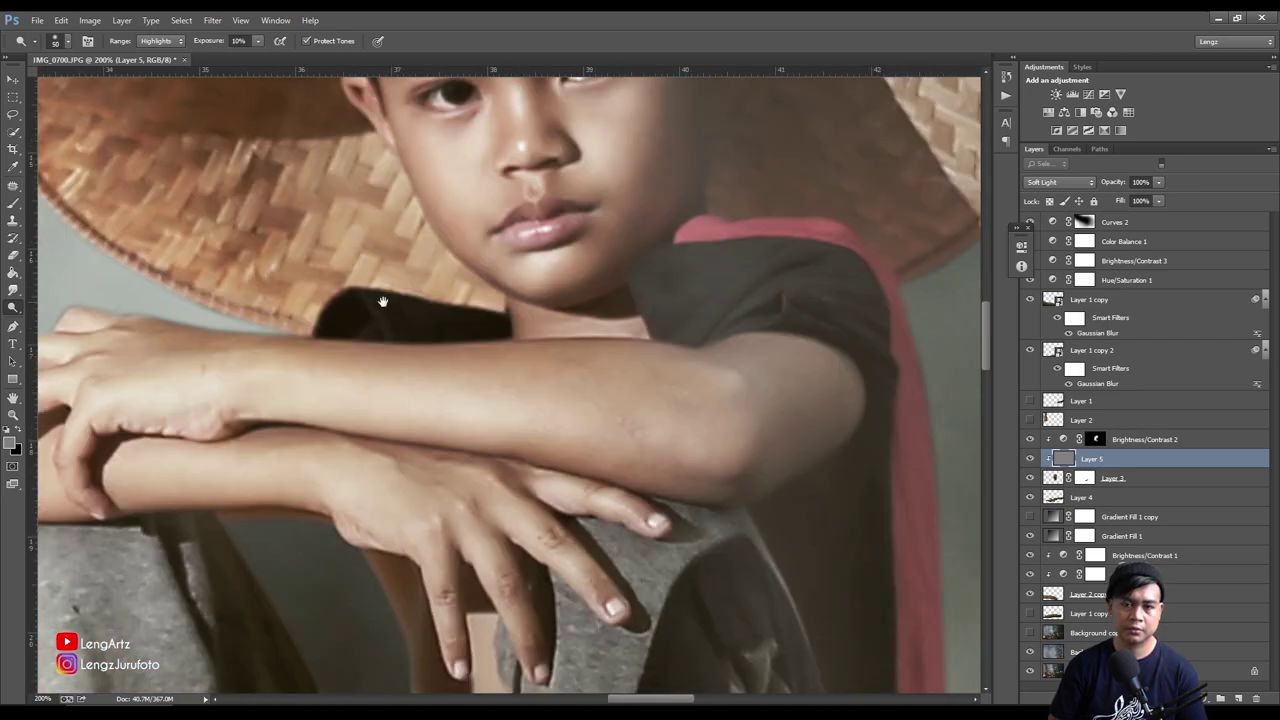
{"action": "mouse_move", "coordinate": [817, 318]}
{"action": "left_mouse_down"}
{"action": "mouse_move", "coordinate": [809, 371]}
{"action": "mouse_move", "coordinate": [743, 434]}
{"action": "left_mouse_up"}
Dodge the elbow area with a size 30 brush, then enlarge it to 175 viewing the whole image
{"action": "left_click_drag", "start_coordinate": [356, 421], "coordinate": [700, 337]}
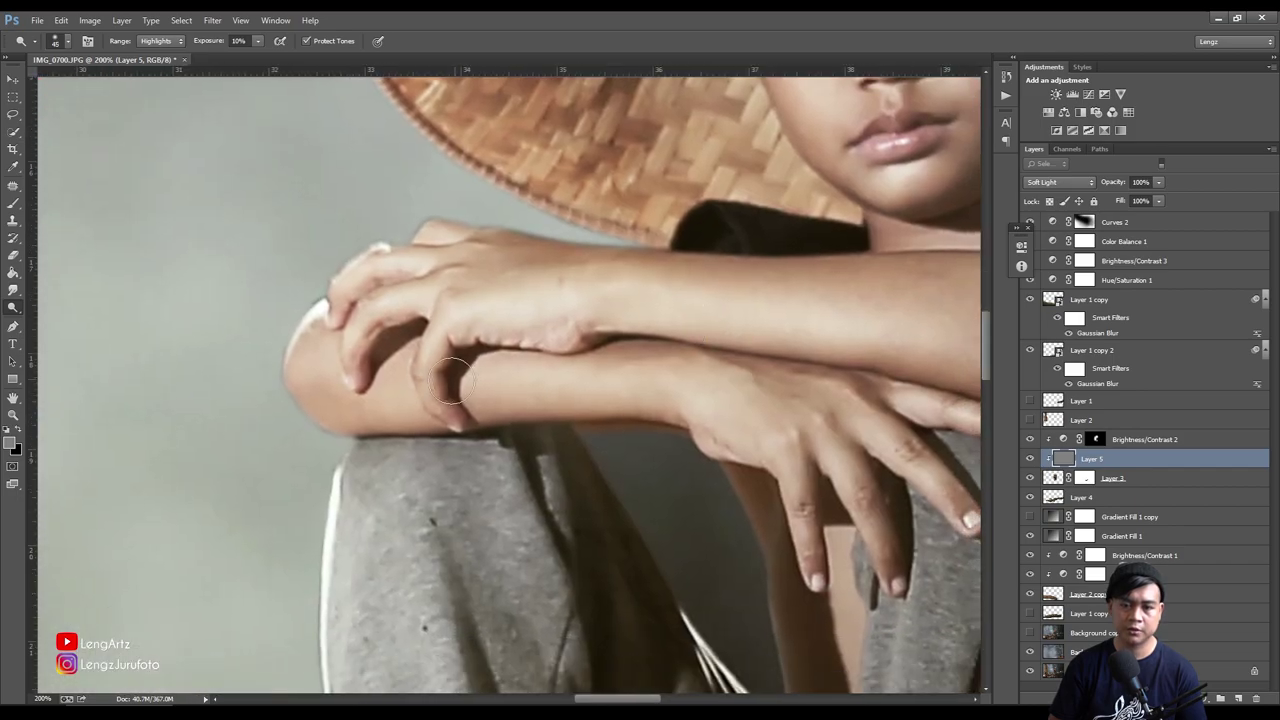
{"action": "key", "text": "bracketleft"}
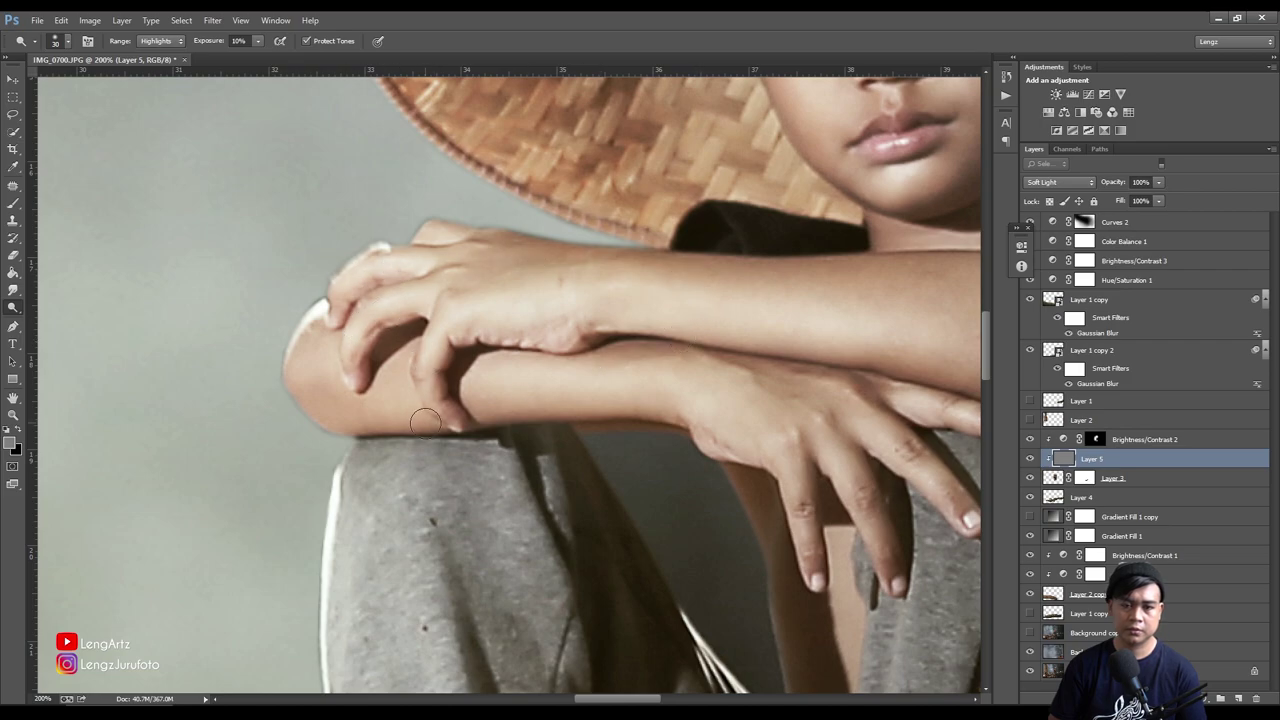
{"action": "key", "text": "ctrl+minus"}
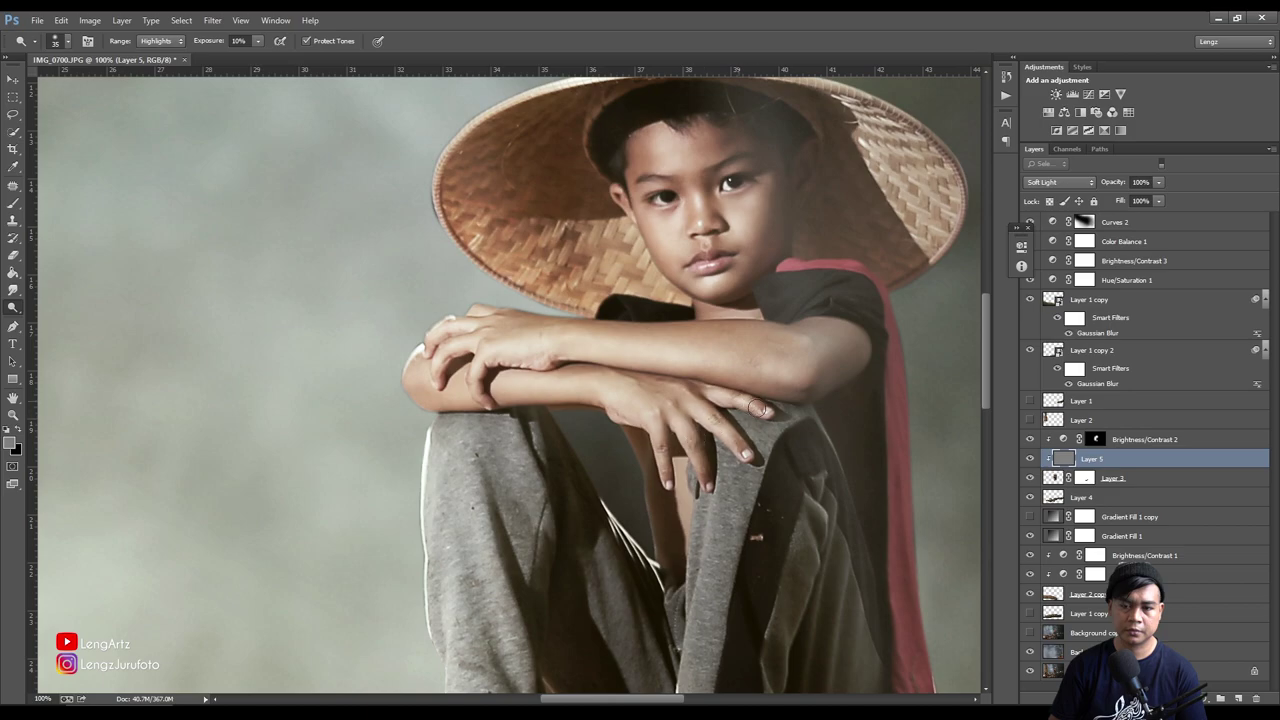
{"action": "key", "text": "ctrl+minus"}
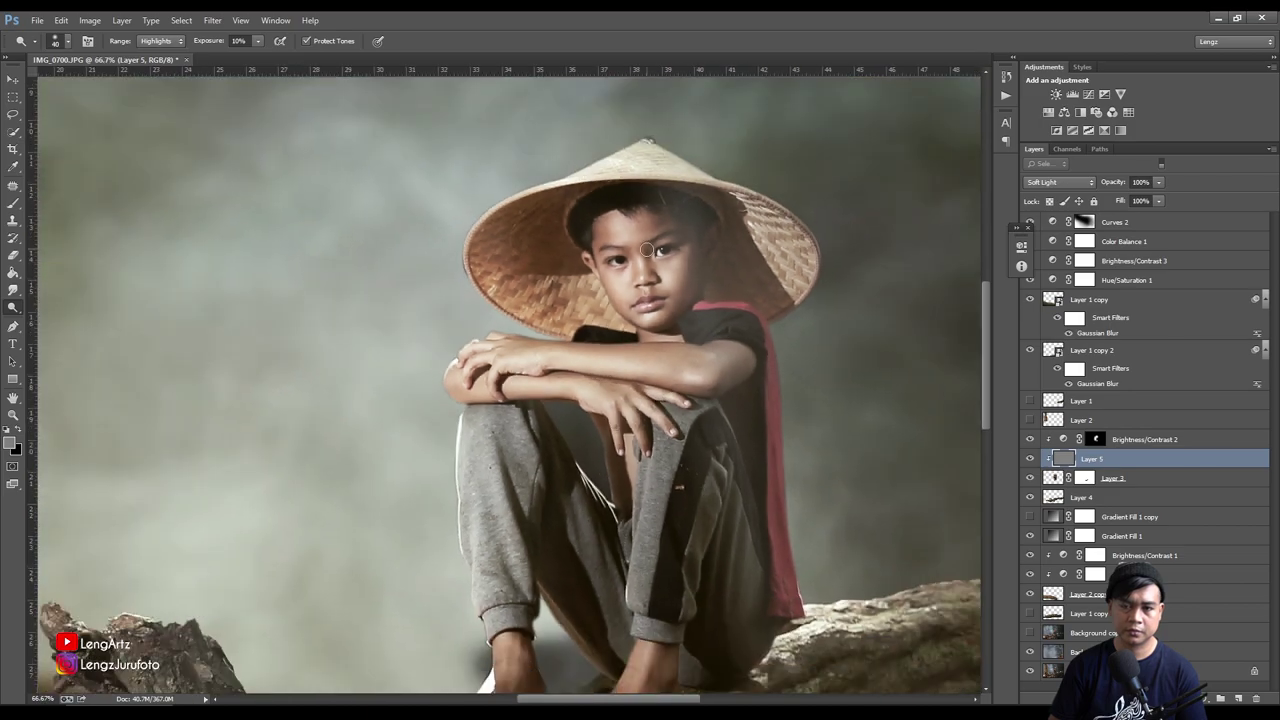
{"action": "key", "text": "ctrl+minus"}
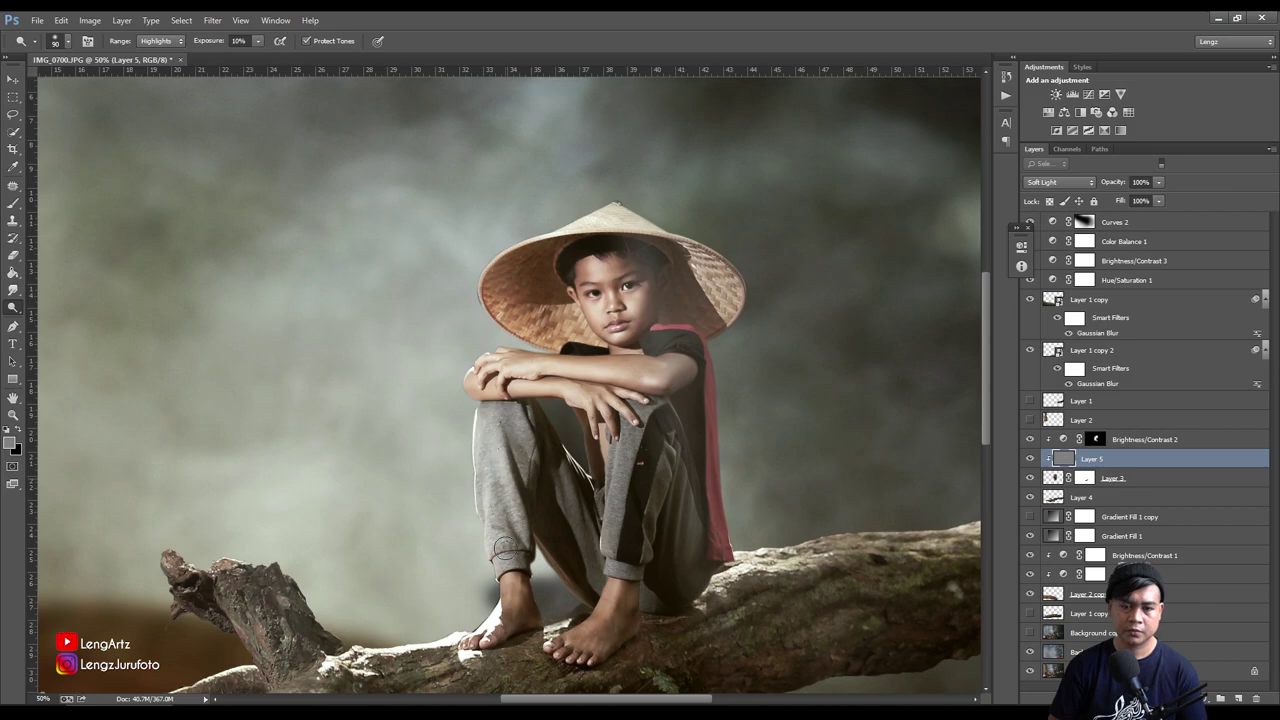
{"action": "key", "text": "bracketright"}
{"action": "key", "text": "bracketright"}
{"action": "key", "text": "bracketright"}
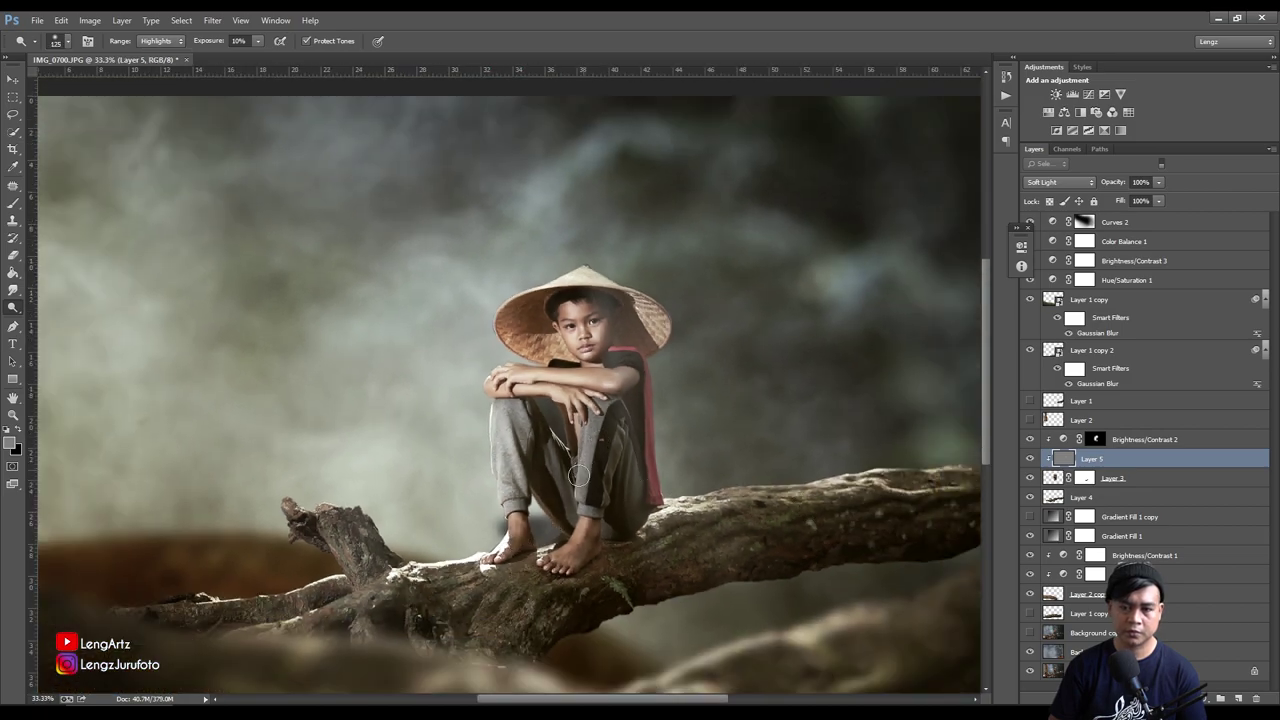
{"action": "key", "text": "ctrl+minus"}
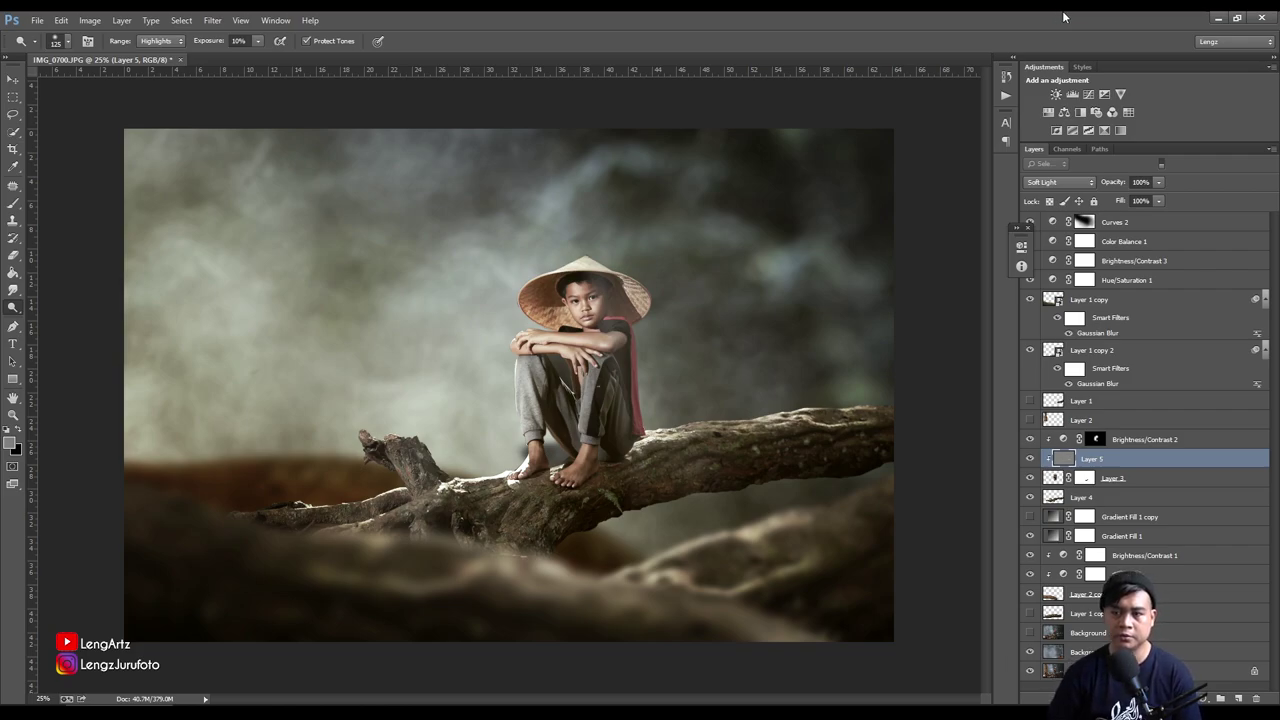
Add a Selective Color layer above Curves 2 with Neutrals magenta and yellow at +2
{"action": "left_click", "coordinate": [1210, 220]}
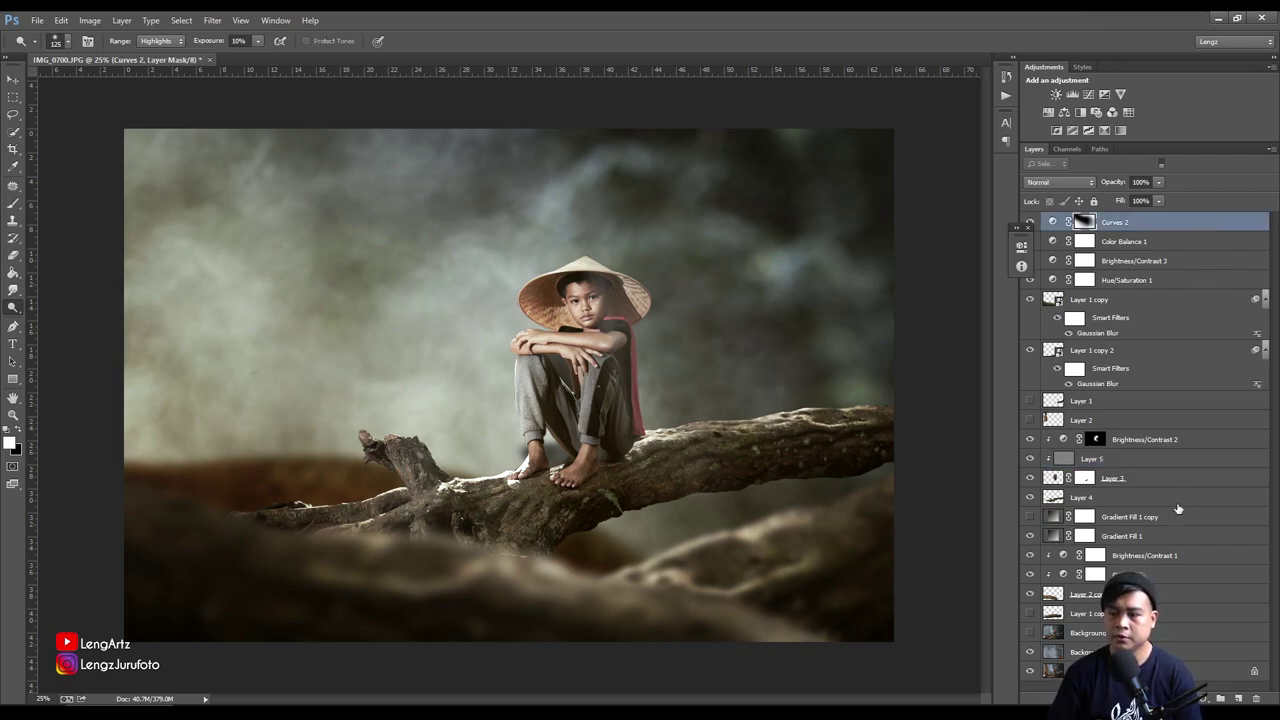
{"action": "left_click", "coordinate": [1205, 698]}
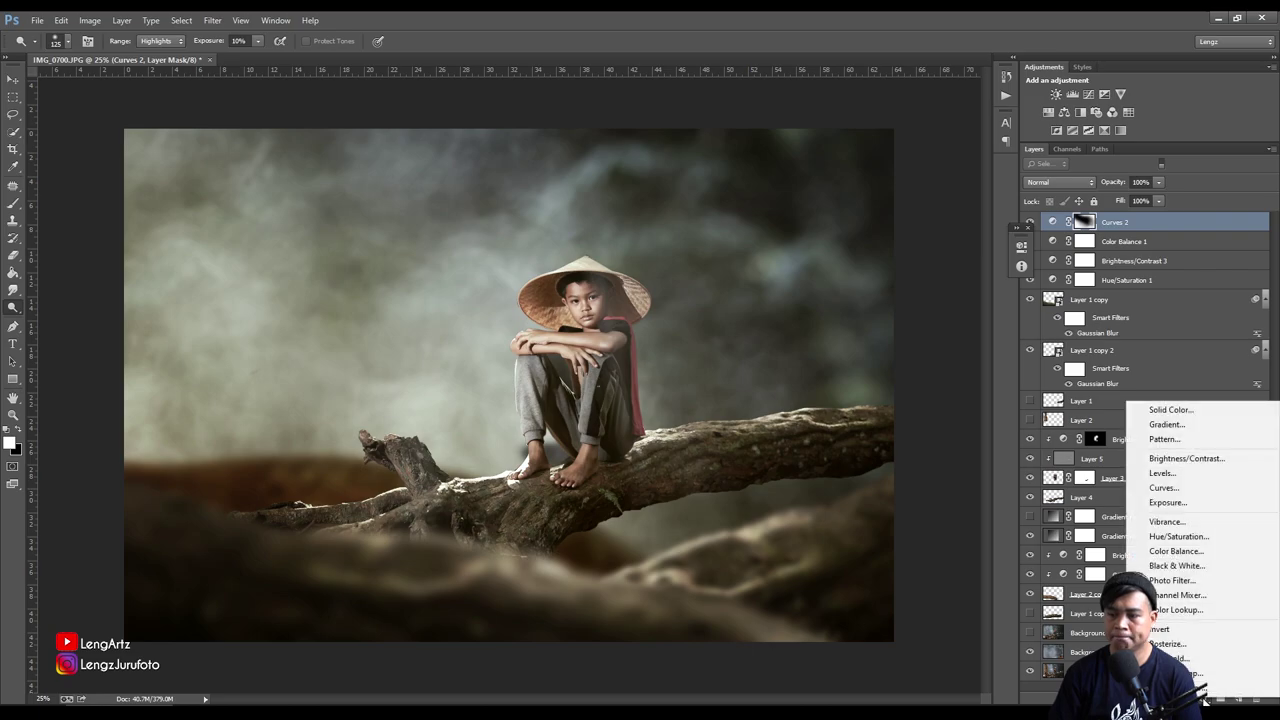
{"action": "left_click", "coordinate": [1195, 688]}
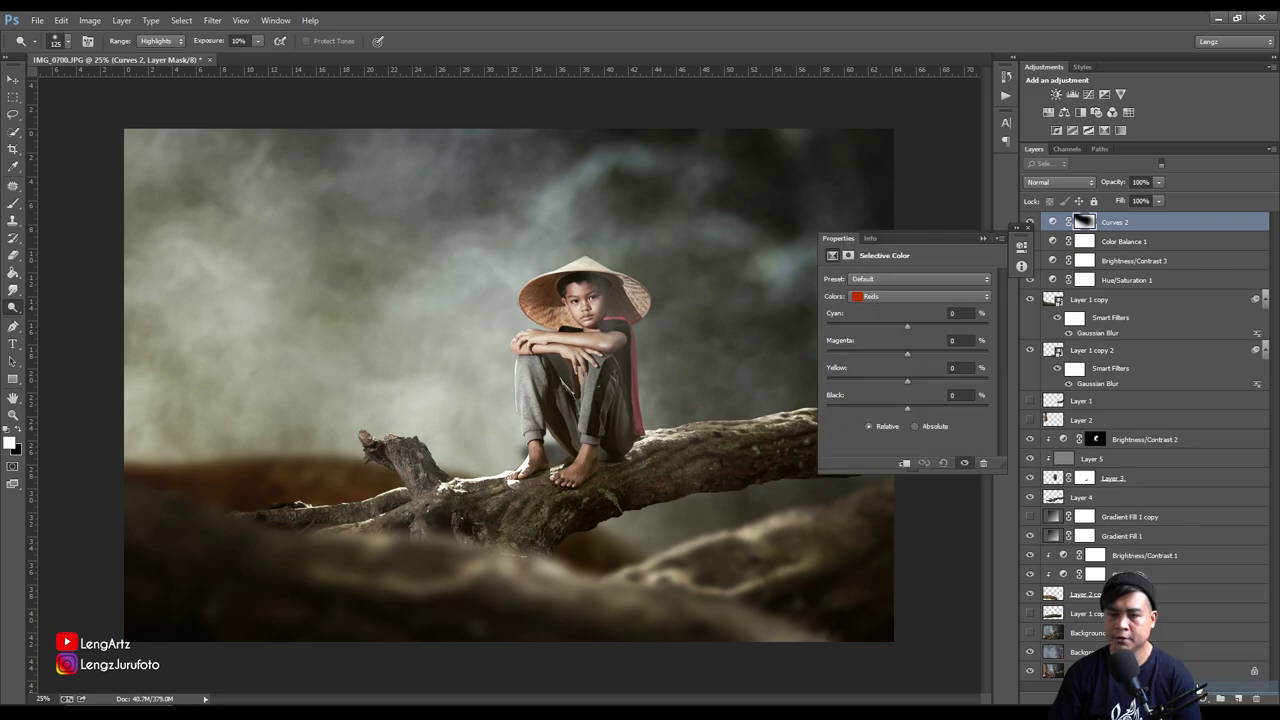
{"action": "left_click", "coordinate": [915, 296]}
{"action": "left_click", "coordinate": [904, 386]}
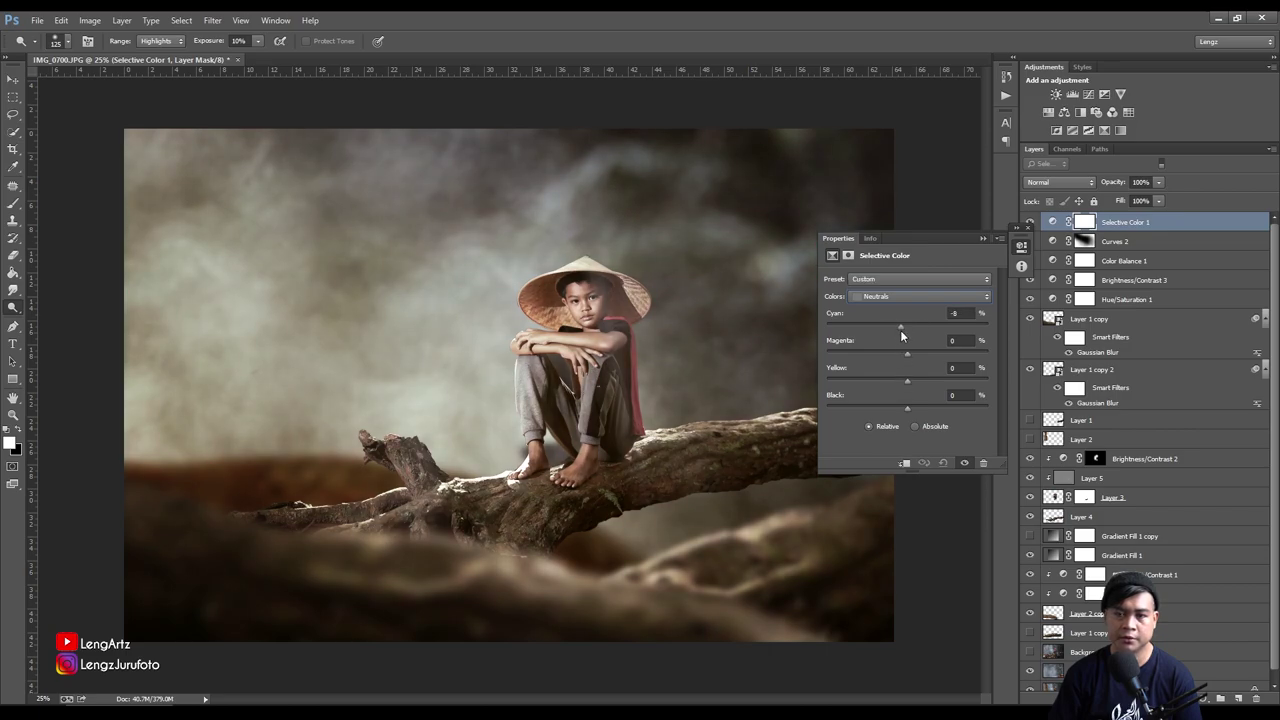
{"action": "left_click_drag", "start_coordinate": [908, 353], "coordinate": [898, 353]}
{"action": "left_click_drag", "start_coordinate": [894, 378], "coordinate": [918, 381]}
Set the Yellows range to cyan −60 and magenta +13
{"action": "left_click", "coordinate": [899, 296]}
{"action": "left_click", "coordinate": [890, 320]}
{"action": "left_click_drag", "start_coordinate": [908, 328], "coordinate": [887, 325]}
{"action": "left_click_drag", "start_coordinate": [906, 355], "coordinate": [912, 356]}
{"action": "left_click", "coordinate": [983, 238]}
Compare the image without Selective Color 1 and set up a 10% opacity brush
{"action": "key", "text": "ctrl+minus"}
{"action": "key", "text": "ctrl+minus"}
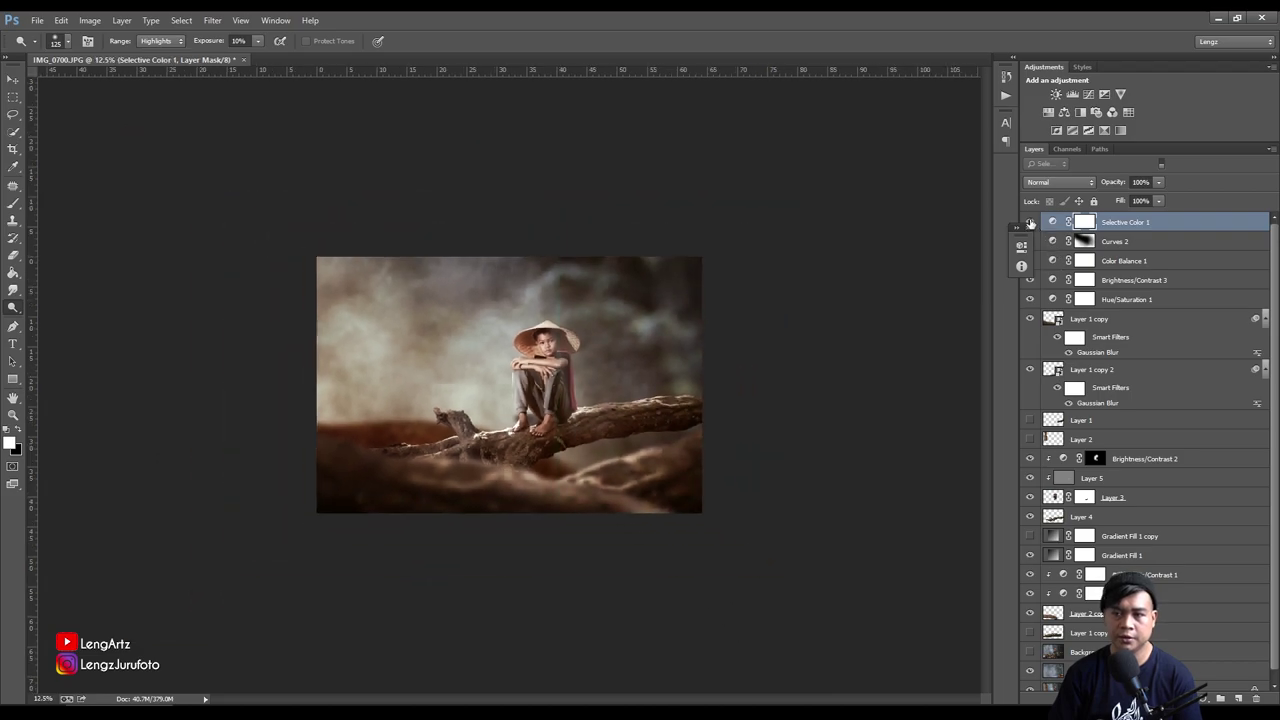
{"action": "left_click", "coordinate": [1030, 222]}
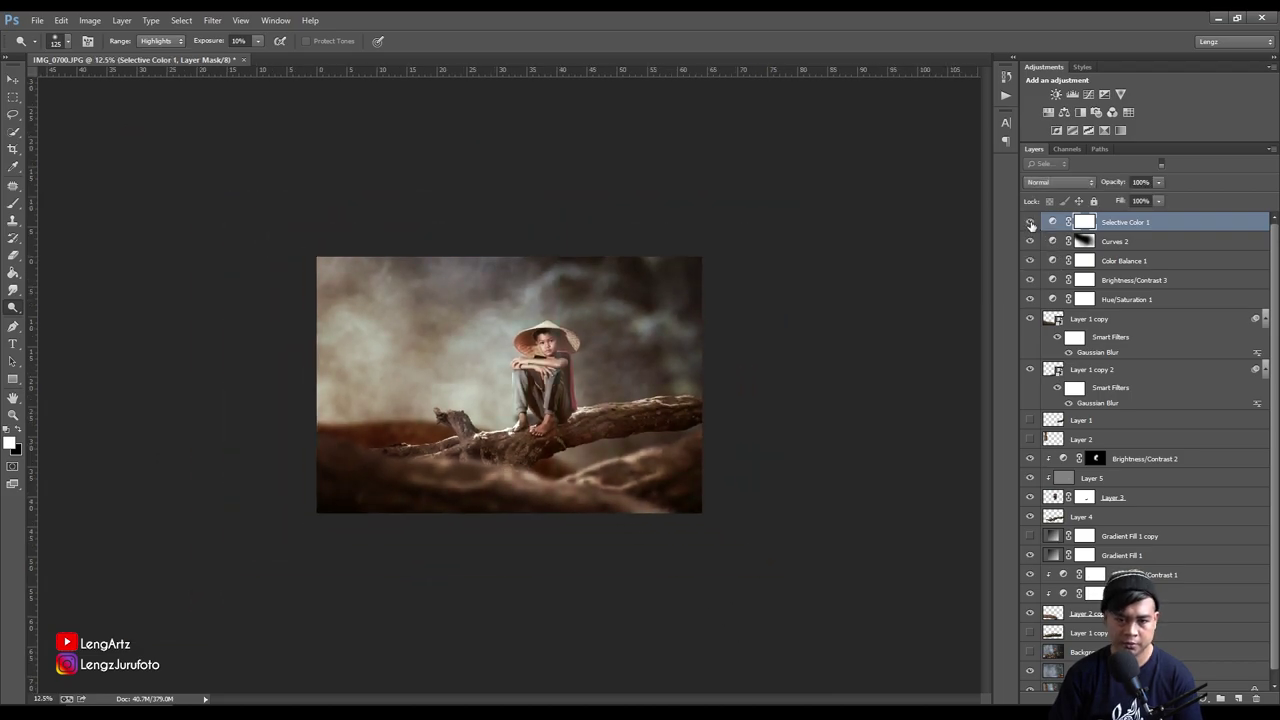
{"action": "key", "text": "ctrl+plus"}
{"action": "key", "text": "ctrl+plus"}
{"action": "key", "text": "ctrl+plus"}
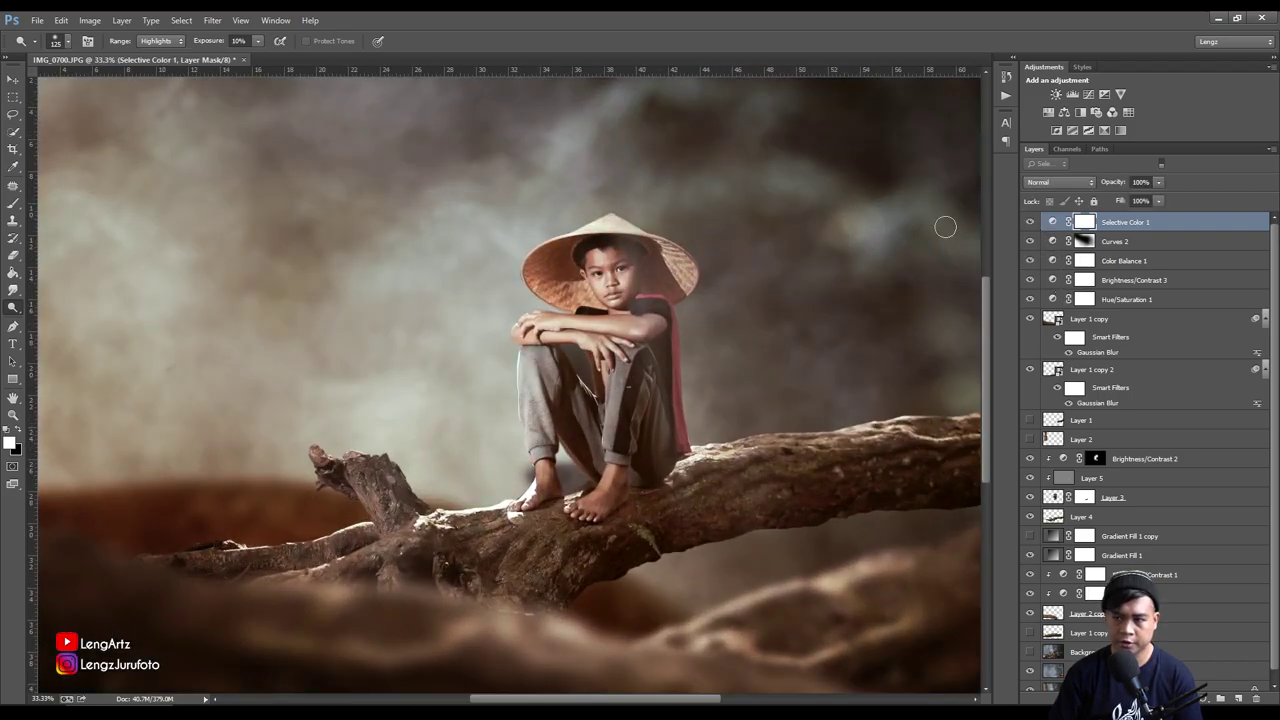
{"action": "key", "text": "b"}
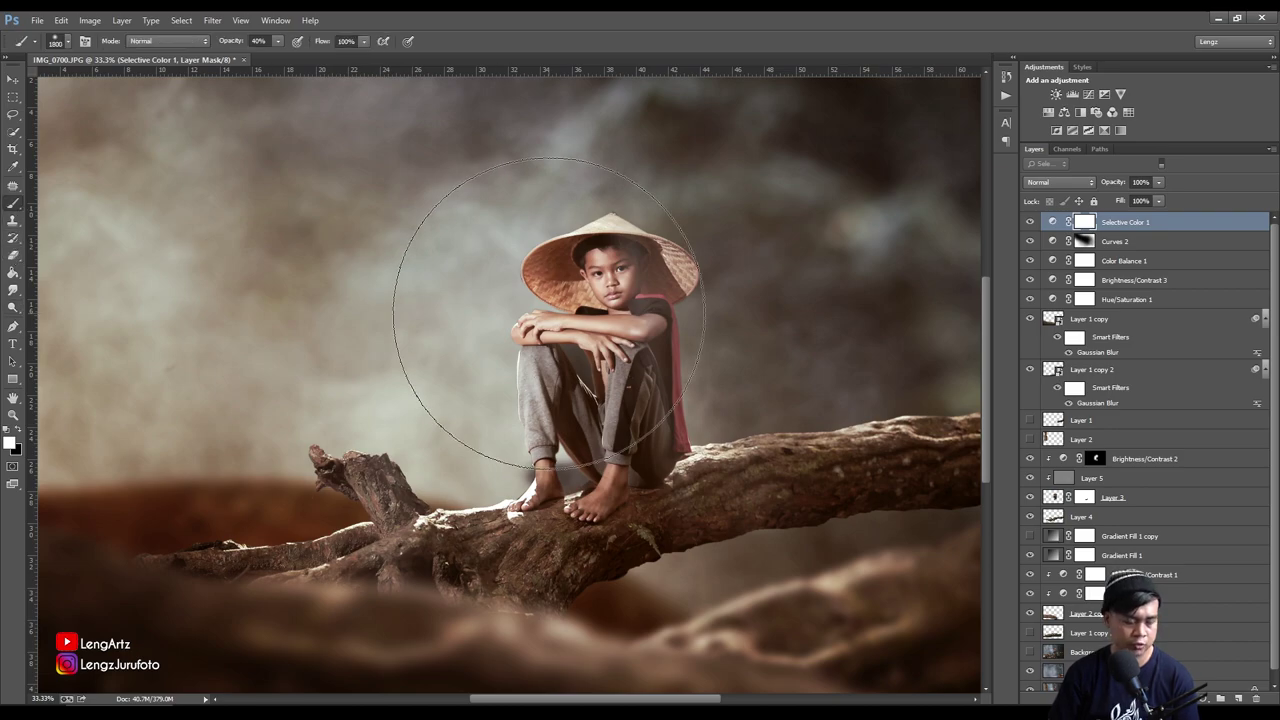
{"action": "key", "text": "1"}
{"action": "key", "text": "ctrl+plus"}
{"action": "key", "text": "bracketleft"}
{"action": "key", "text": "bracketleft"}
{"action": "key", "text": "bracketleft"}
{"action": "key", "text": "bracketleft"}
{"action": "key", "text": "bracketleft"}
{"action": "key", "text": "bracketleft"}
Switch the brush to black, shrink it for the arms, and compare with the boy's layer hidden
{"action": "key", "text": "bracketleft"}
{"action": "key", "text": "bracketleft"}
{"action": "key", "text": "bracketleft"}
{"action": "key", "text": "bracketleft"}
{"action": "key", "text": "bracketleft"}
{"action": "key", "text": "bracketleft"}
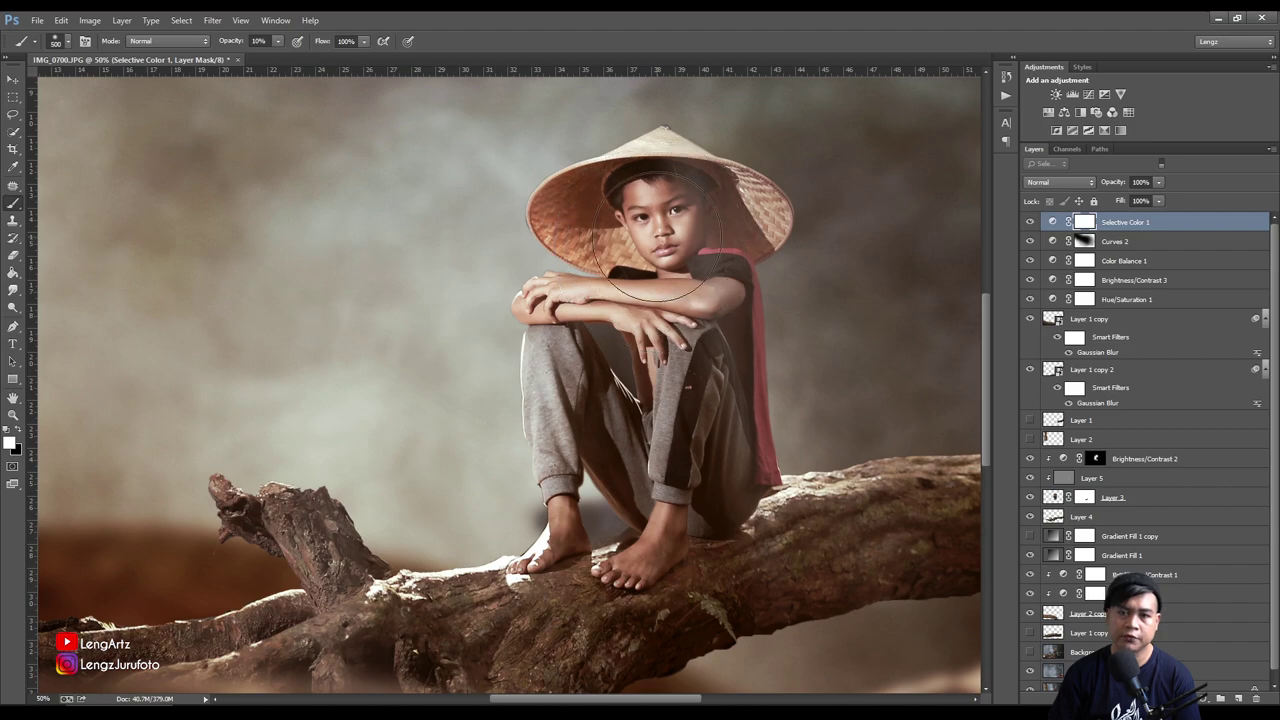
{"action": "left_click", "coordinate": [22, 434]}
{"action": "key", "text": "bracketleft"}
{"action": "key", "text": "bracketleft"}
{"action": "key", "text": "bracketleft"}
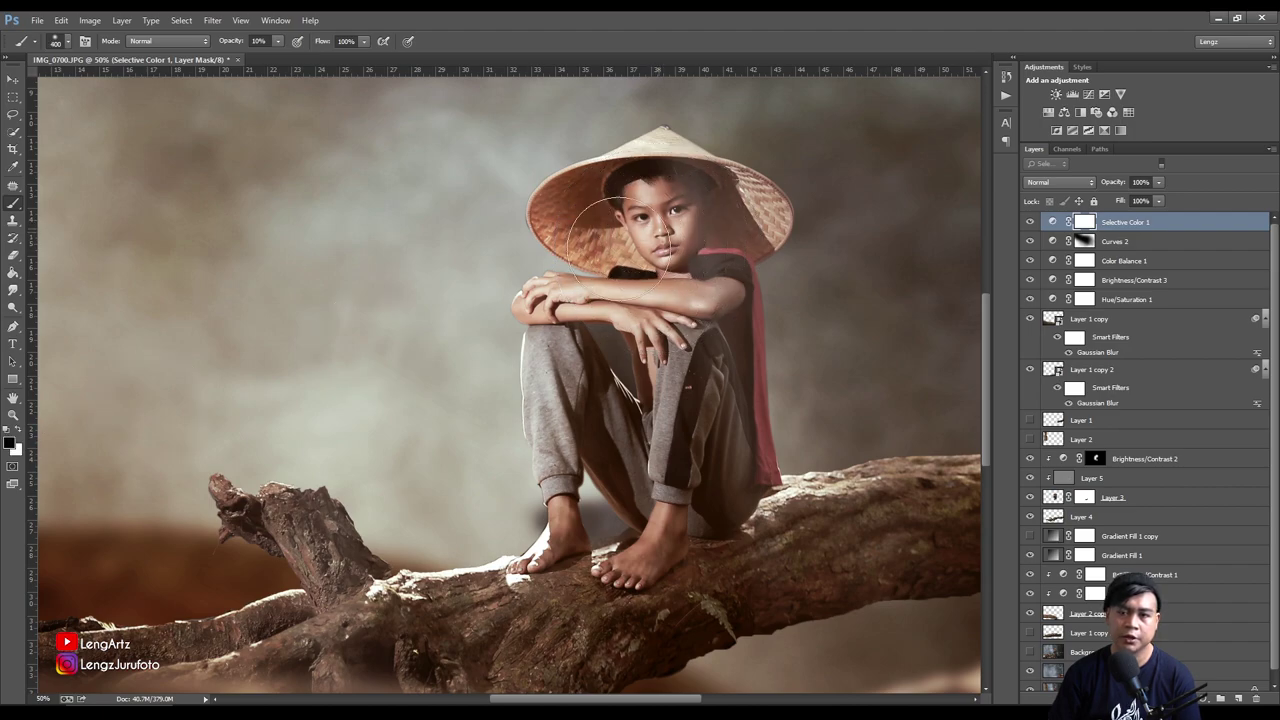
{"action": "key", "text": "bracketleft"}
{"action": "key", "text": "bracketleft"}
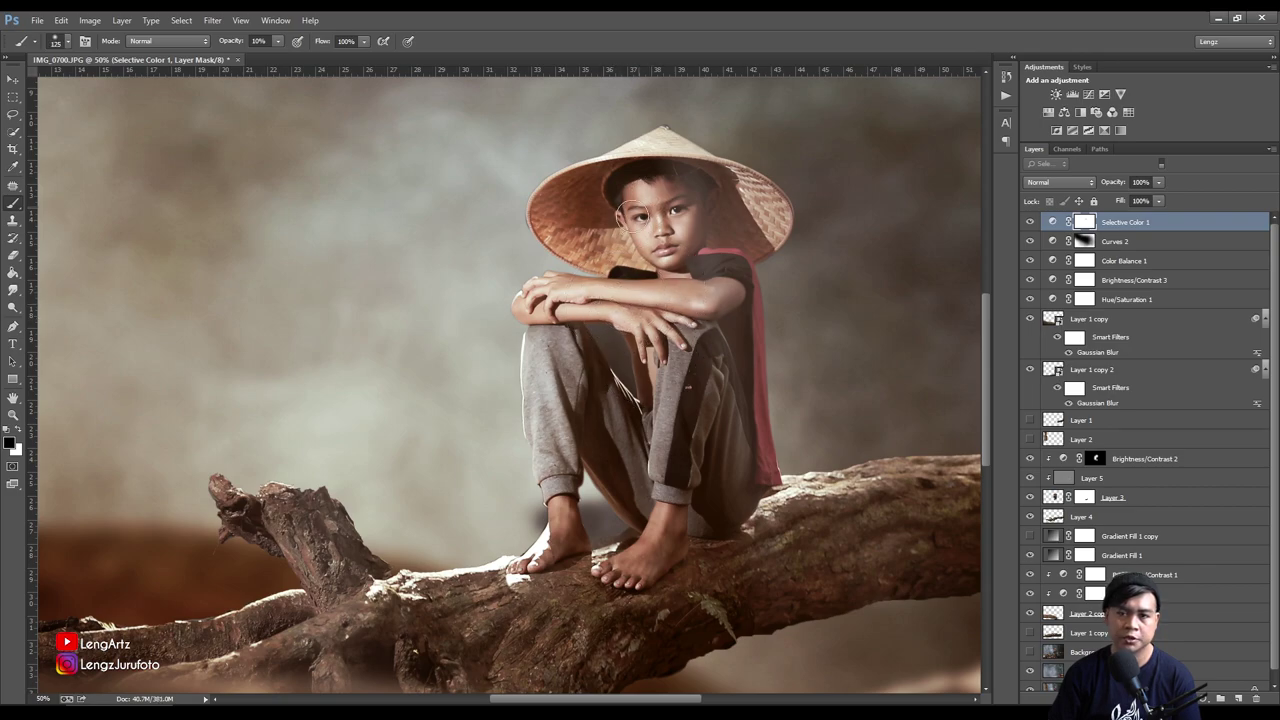
{"action": "left_click", "coordinate": [1030, 222]}
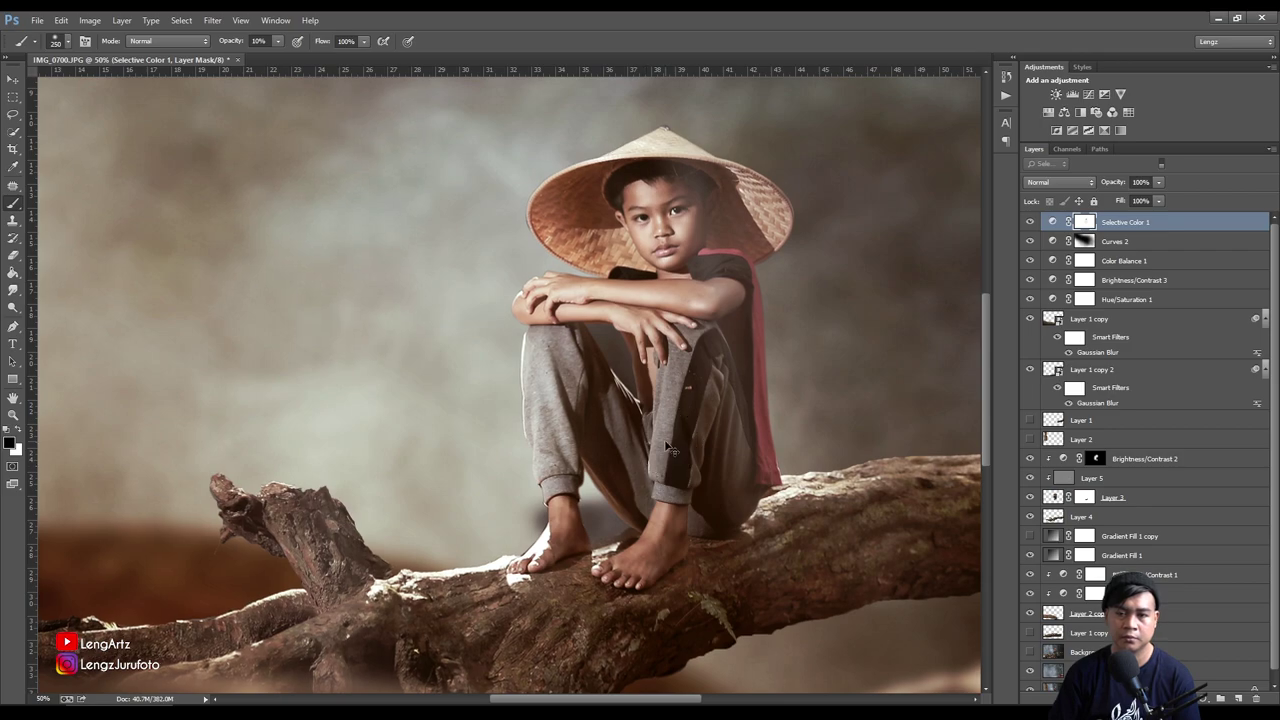
{"action": "key", "text": "ctrl+minus"}
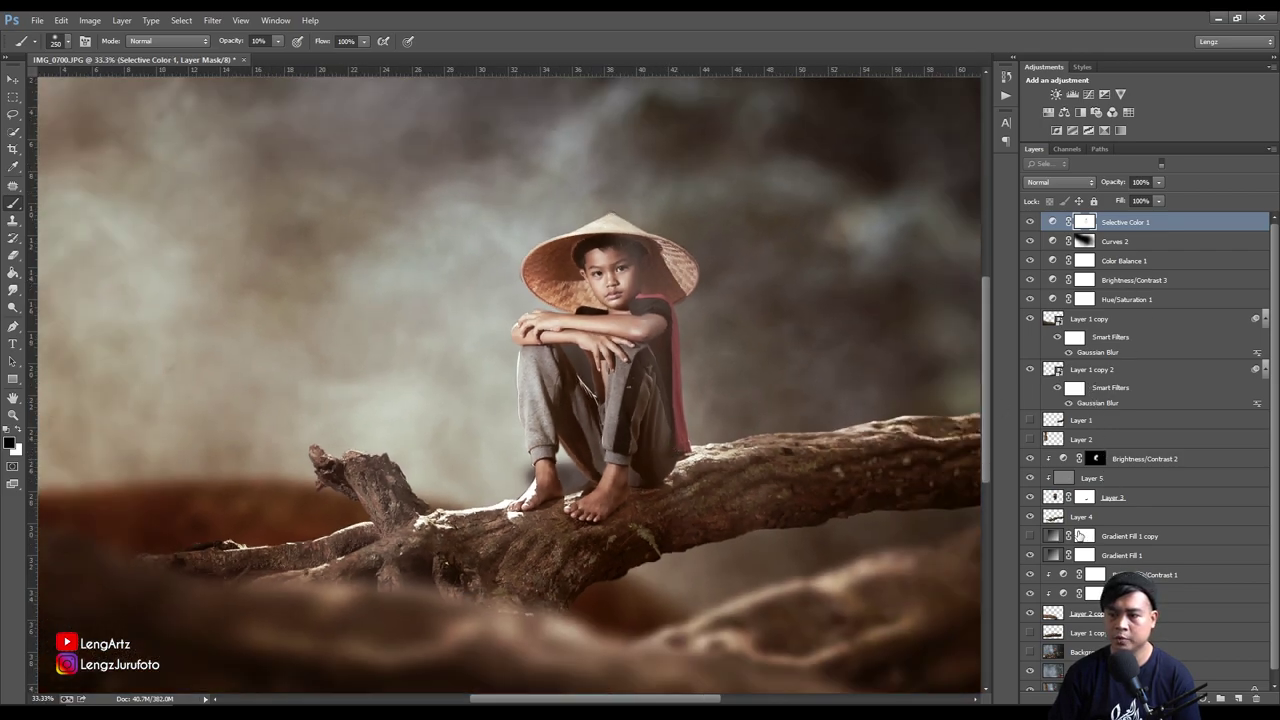
{"action": "left_click", "coordinate": [1030, 499]}
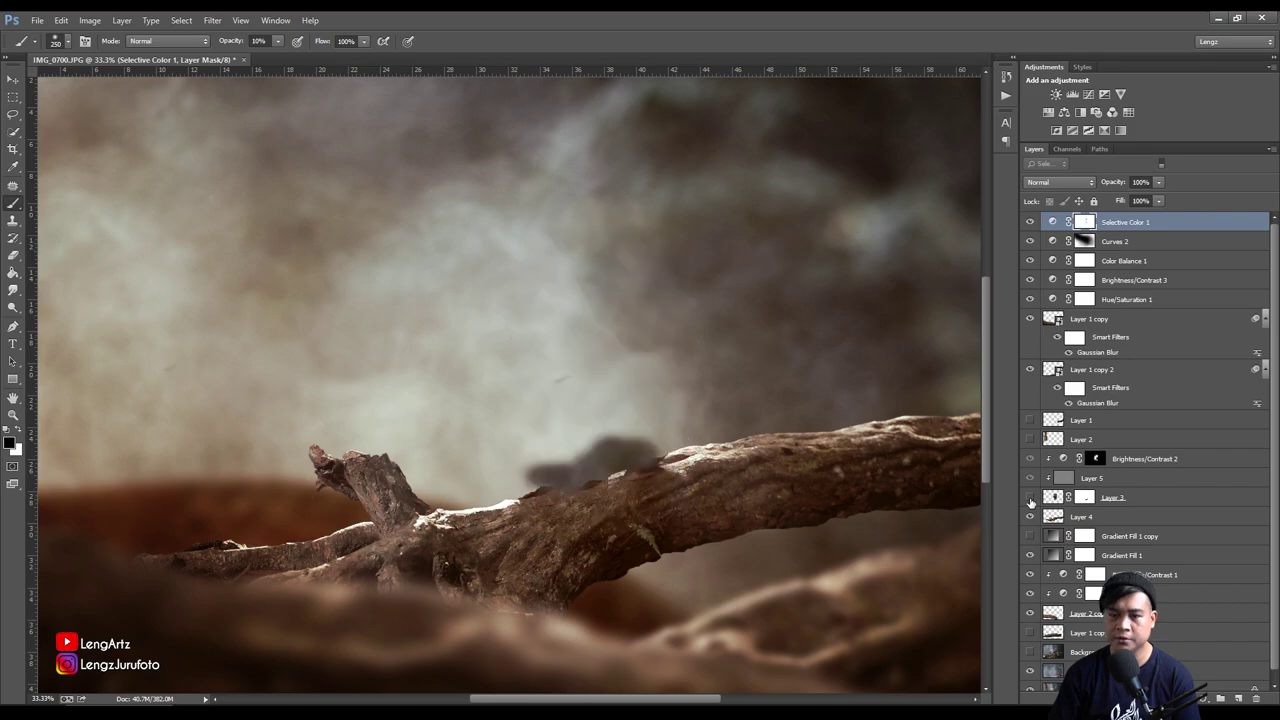
On Layer 3, start a Pen path up the arm edge to the hand and across the gap's top
{"action": "left_click", "coordinate": [1056, 497]}
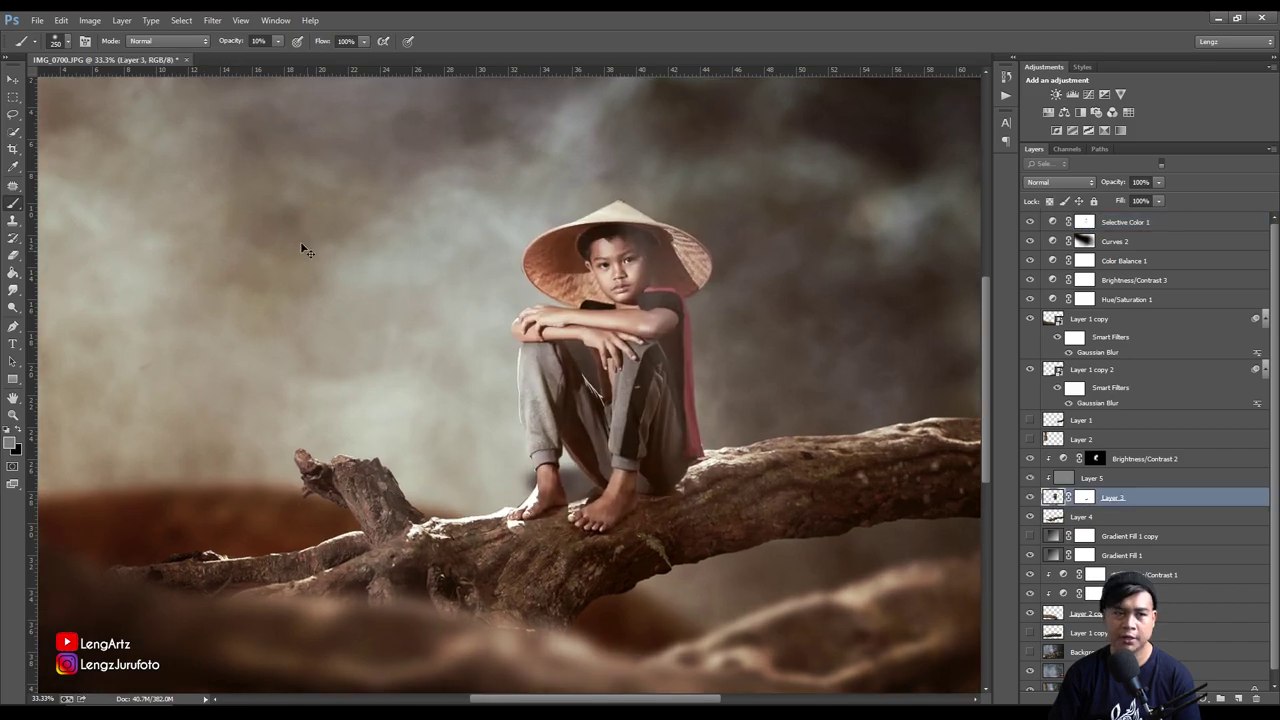
{"action": "key", "text": "ctrl+plus"}
{"action": "key", "text": "p"}
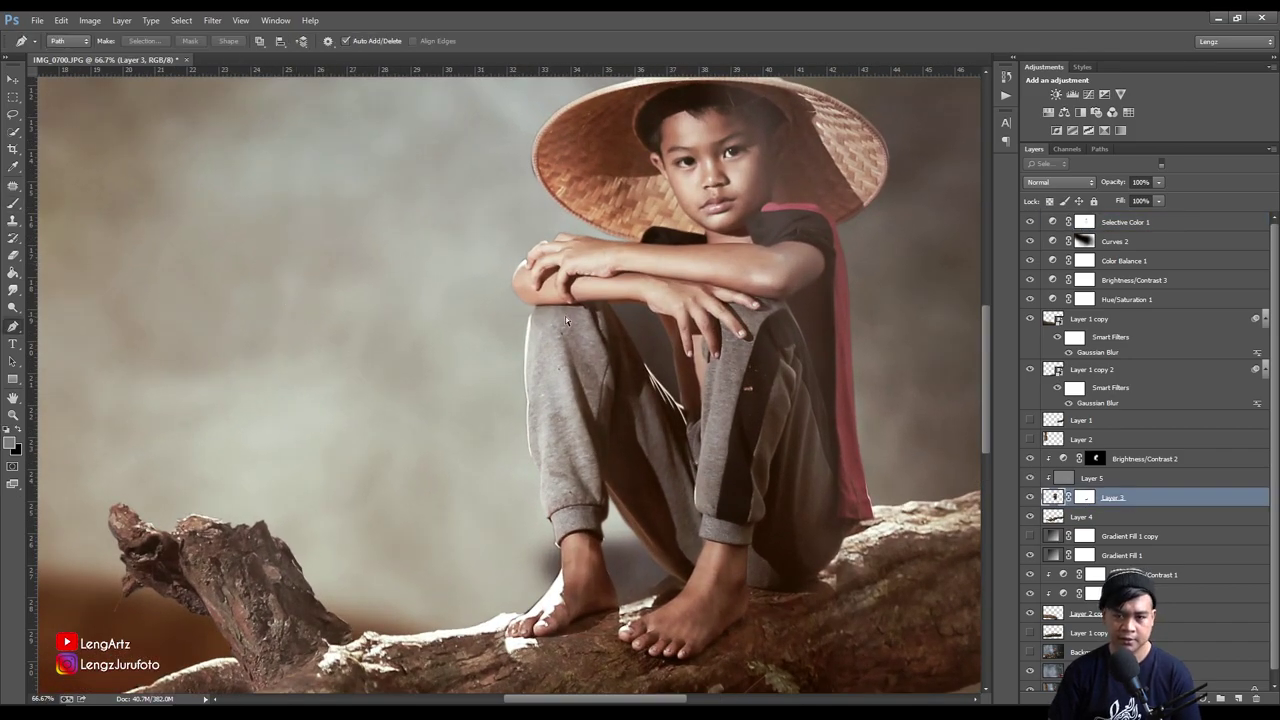
{"action": "key", "text": "ctrl+plus"}
{"action": "key", "text": "ctrl+plus"}
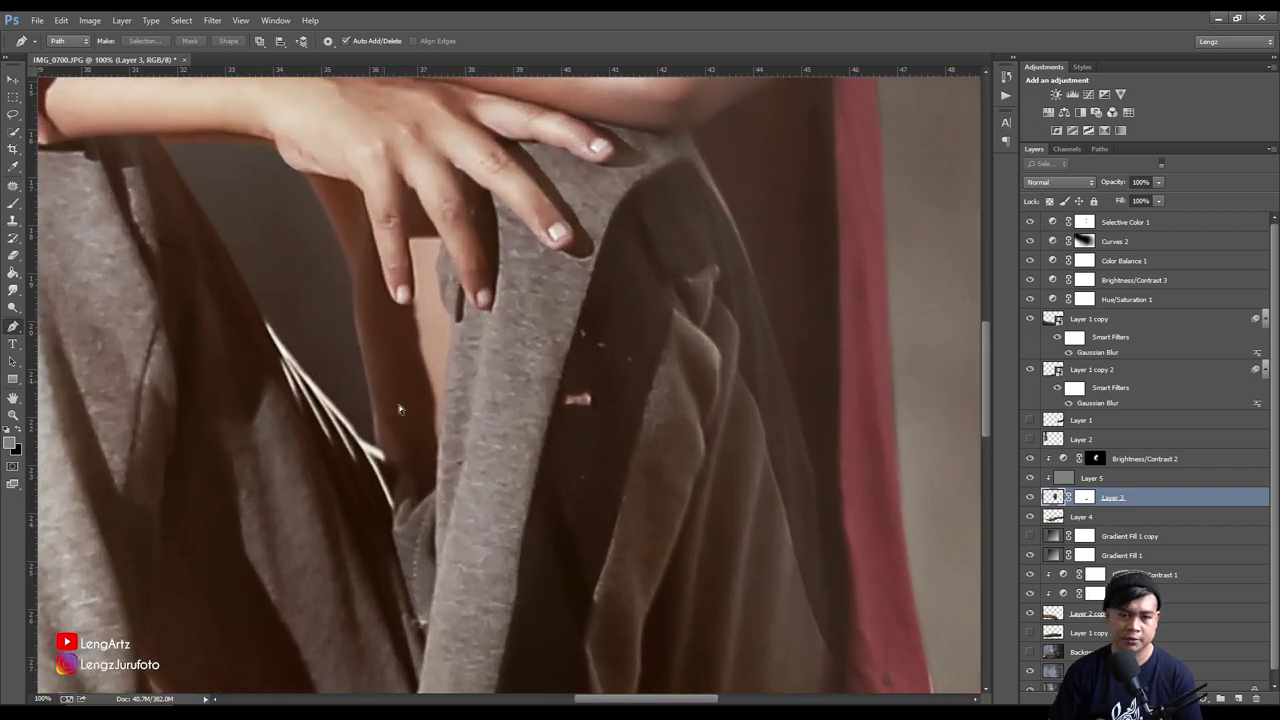
{"action": "left_click", "coordinate": [362, 348]}
{"action": "left_click", "coordinate": [354, 291]}
{"action": "left_click", "coordinate": [310, 185]}
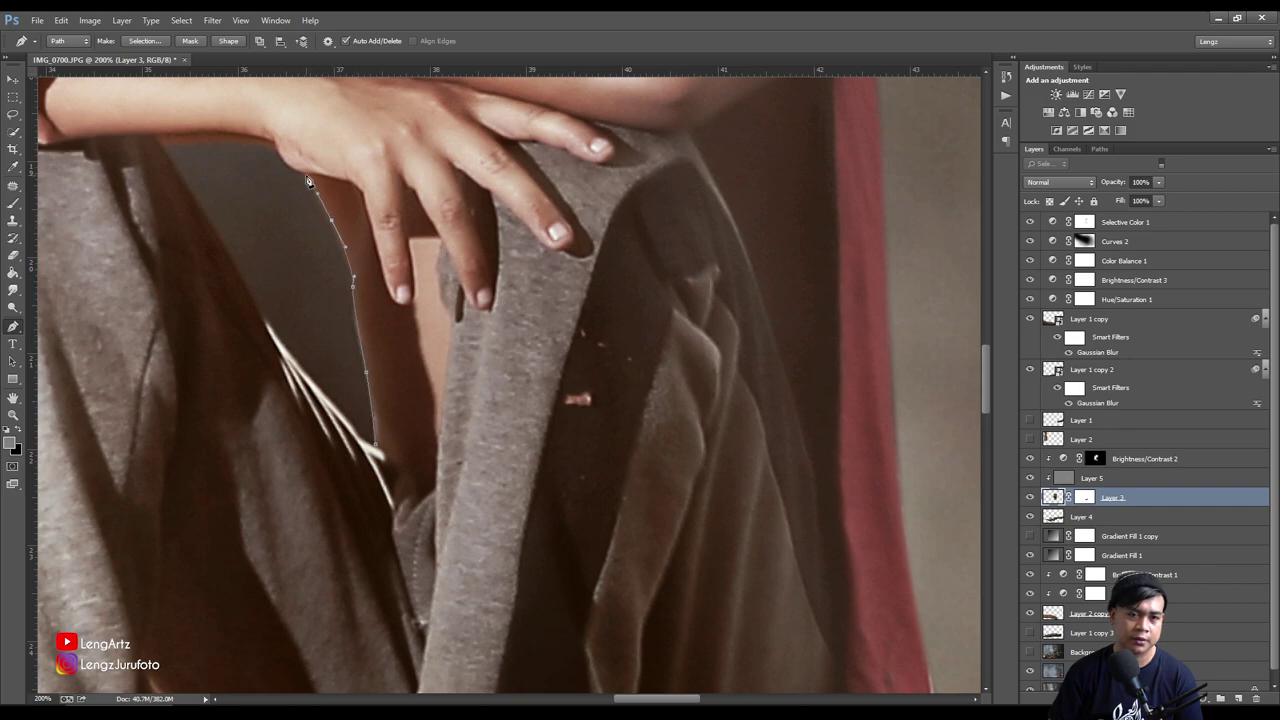
{"action": "left_click", "coordinate": [303, 176]}
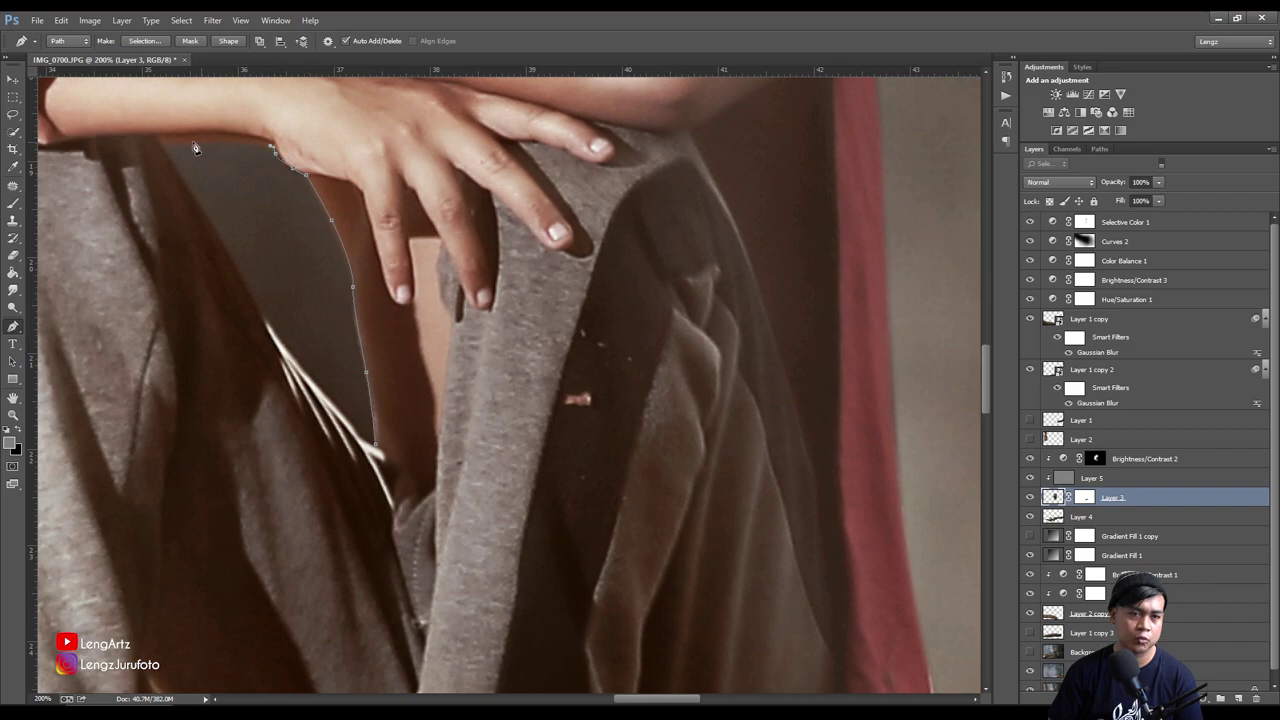
{"action": "left_click", "coordinate": [160, 146]}
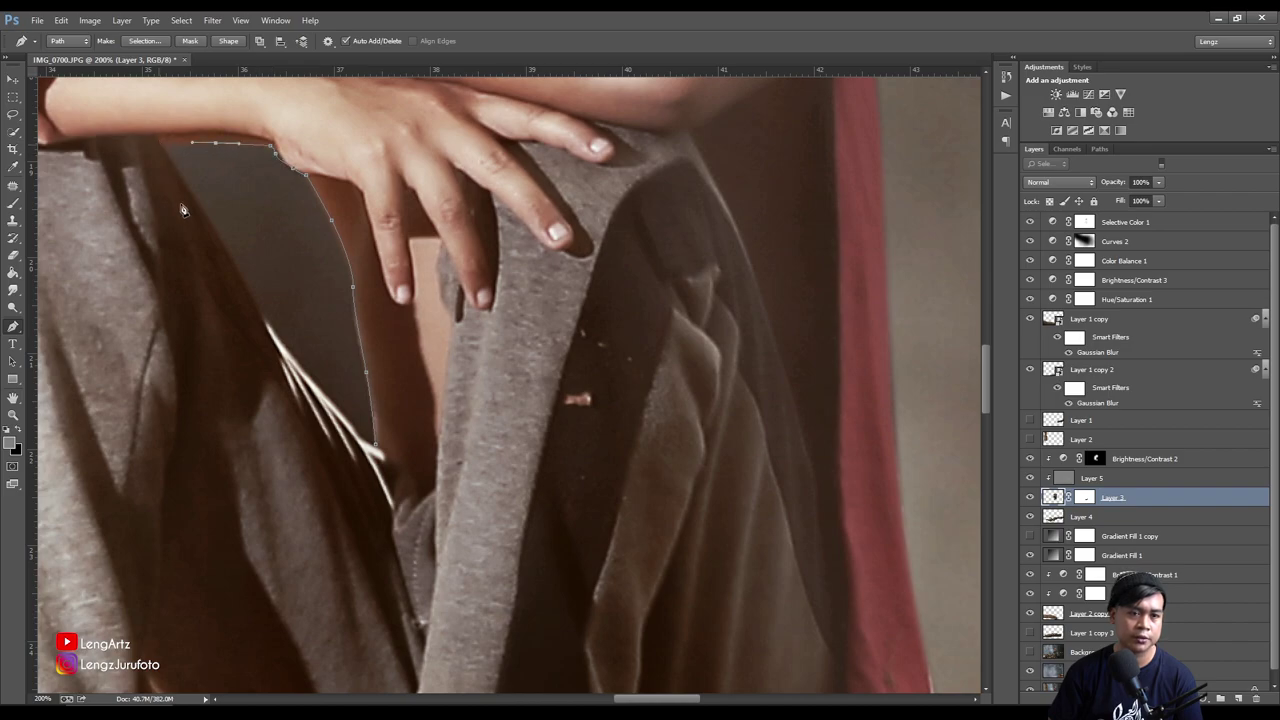
Curve the path down the body's edge, close it around the gap, and make it a selection
{"action": "left_click_drag", "start_coordinate": [230, 262], "coordinate": [248, 293]}
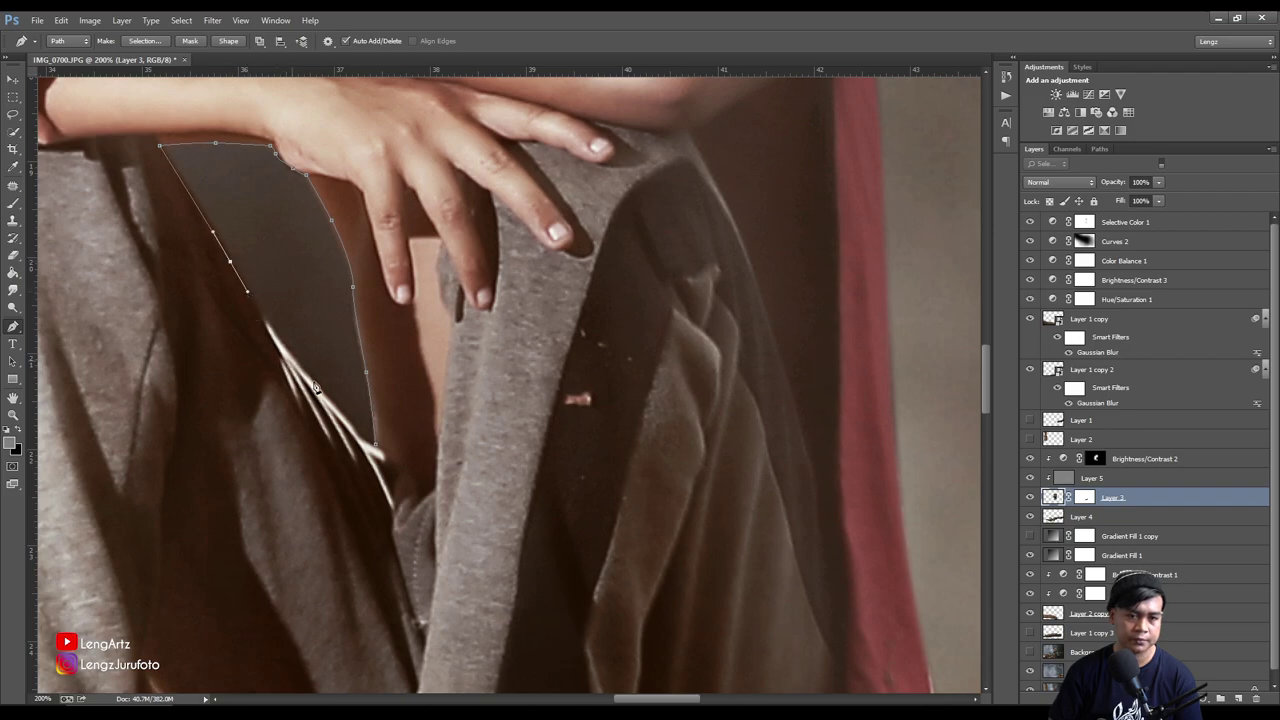
{"action": "left_click_drag", "start_coordinate": [271, 333], "coordinate": [313, 388]}
{"action": "left_click", "coordinate": [366, 445]}
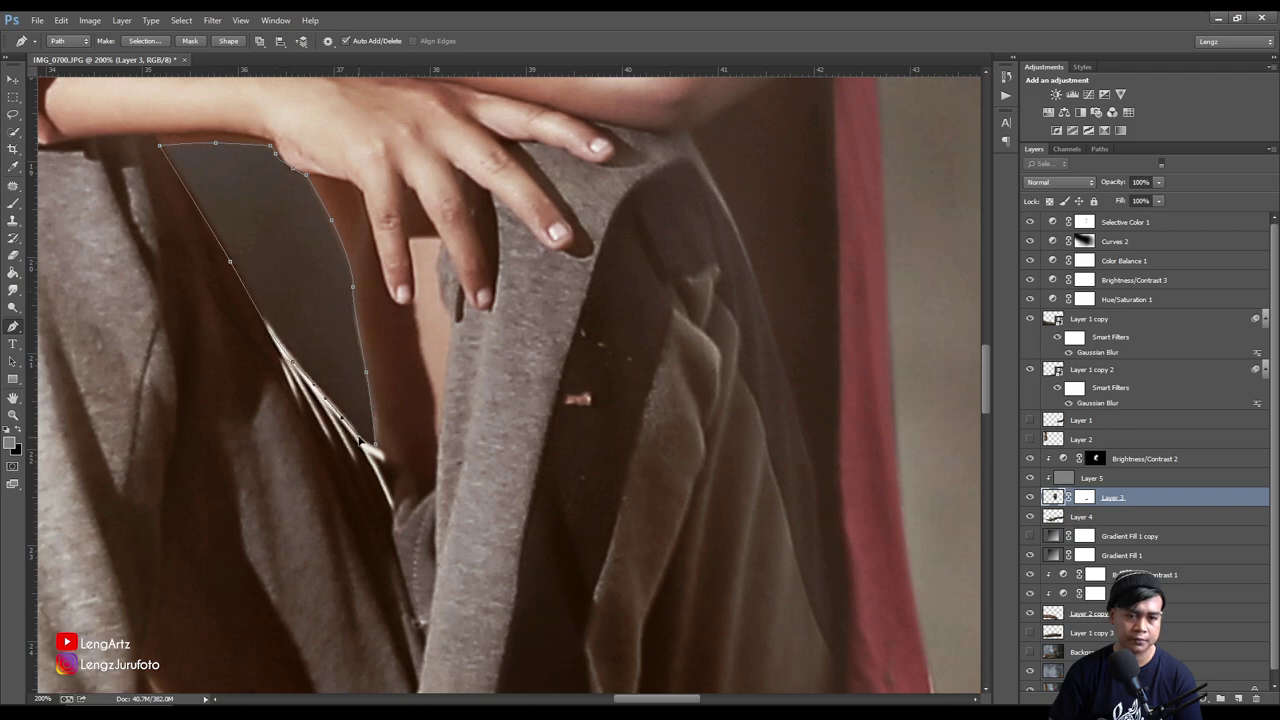
{"action": "right_click", "coordinate": [312, 265]}
{"action": "left_click", "coordinate": [352, 322]}
{"action": "left_click", "coordinate": [466, 252]}
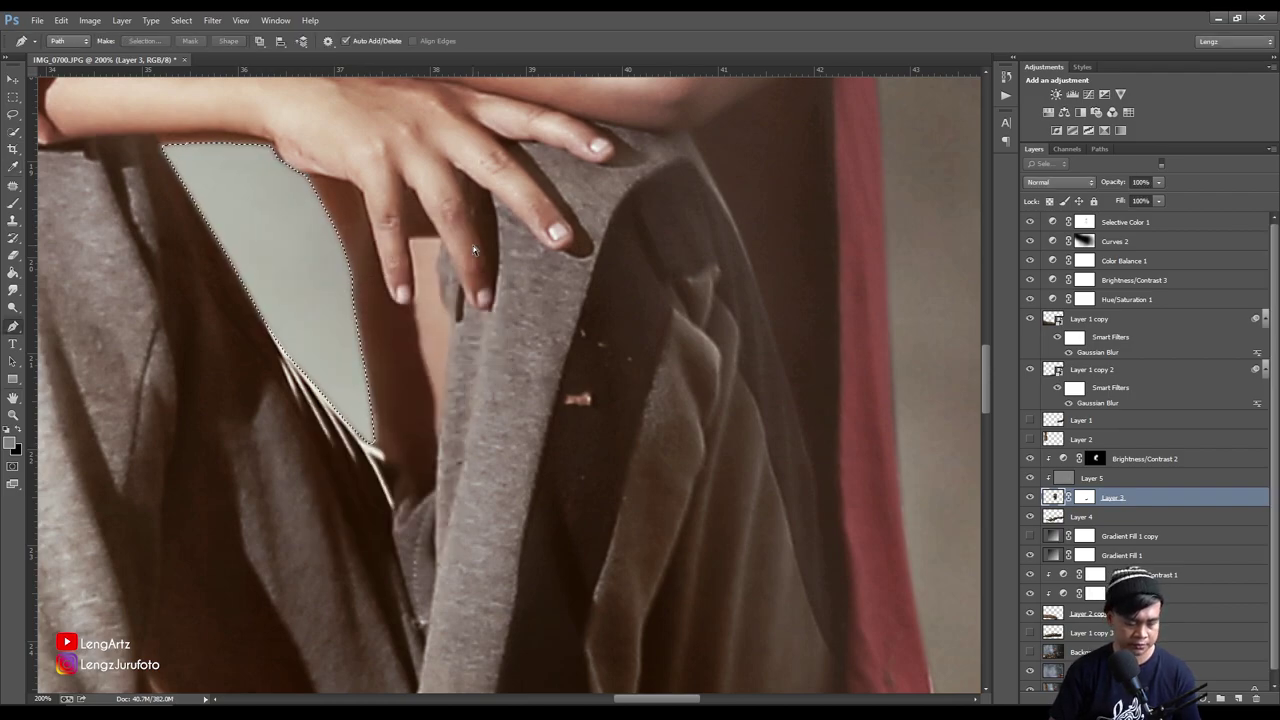
{"action": "key", "text": "ctrl+minus"}
{"action": "key", "text": "ctrl+minus"}
{"action": "key", "text": "ctrl+minus"}
{"action": "key", "text": "ctrl+minus"}
{"action": "key", "text": "ctrl+minus"}
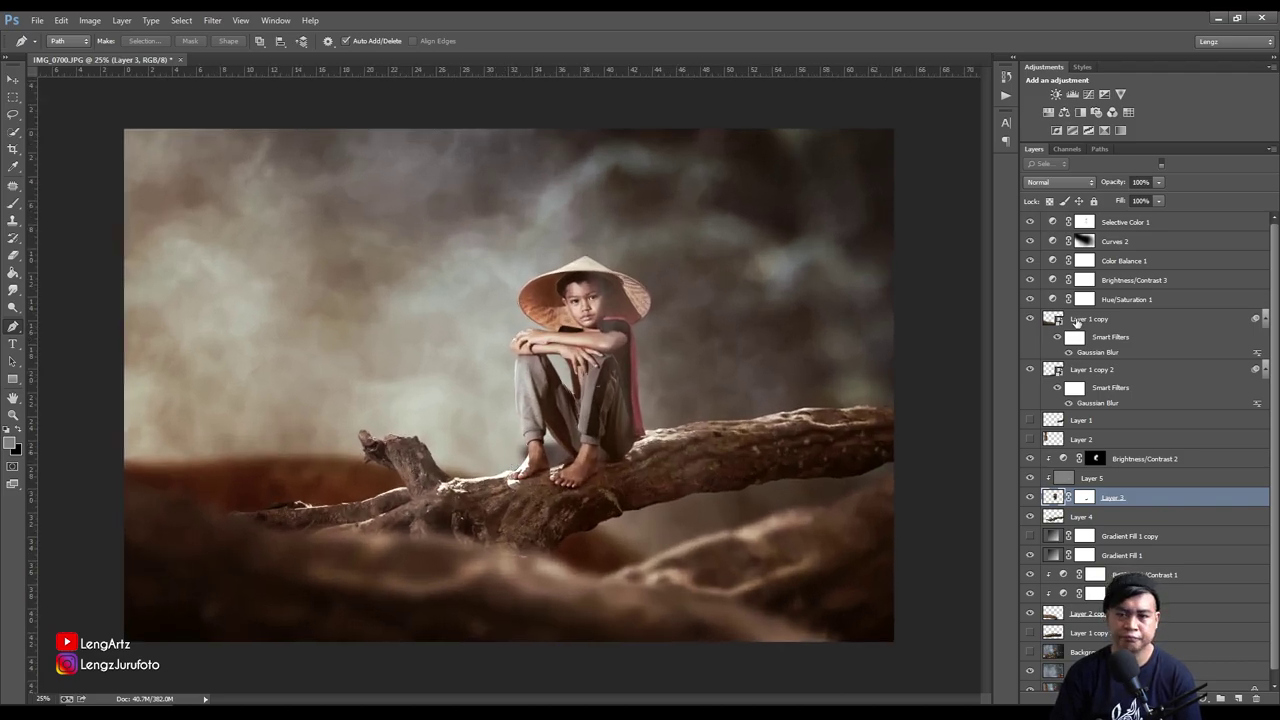
Add a Color Balance layer above Selective Color 1 with midtones at +5 red and +13 green
{"action": "left_click", "coordinate": [1168, 224]}
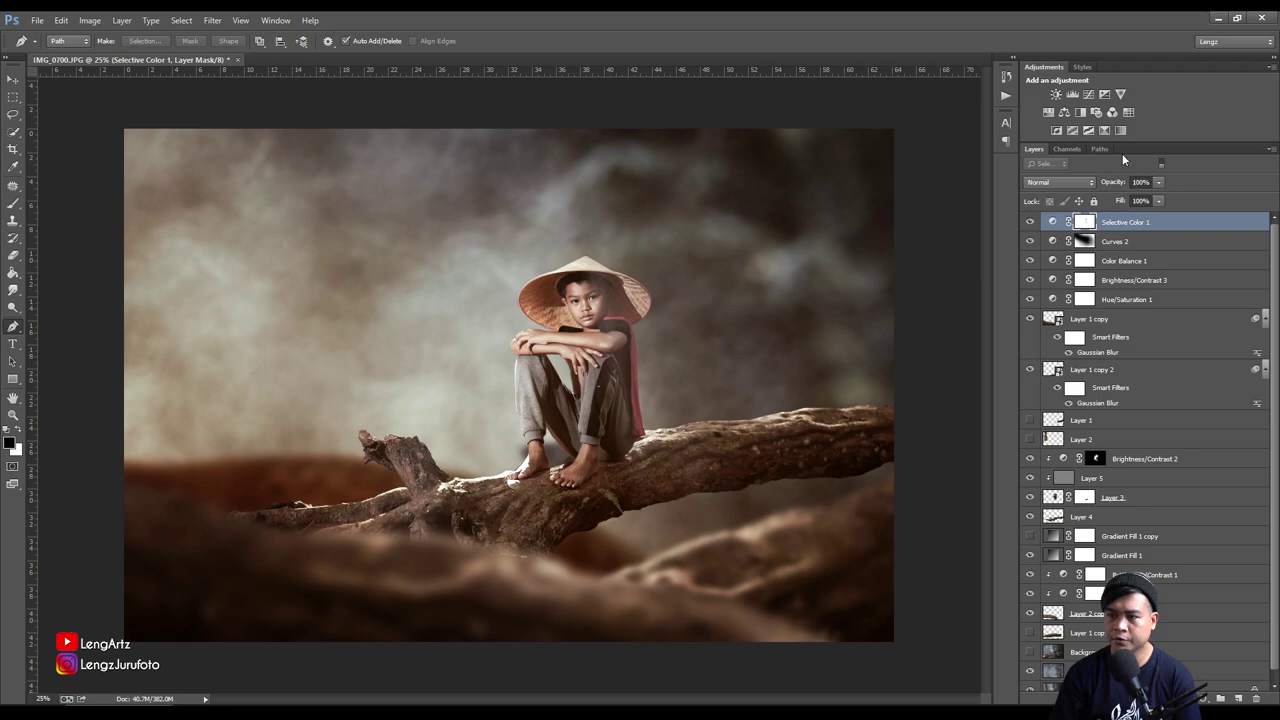
{"action": "left_click", "coordinate": [1065, 110]}
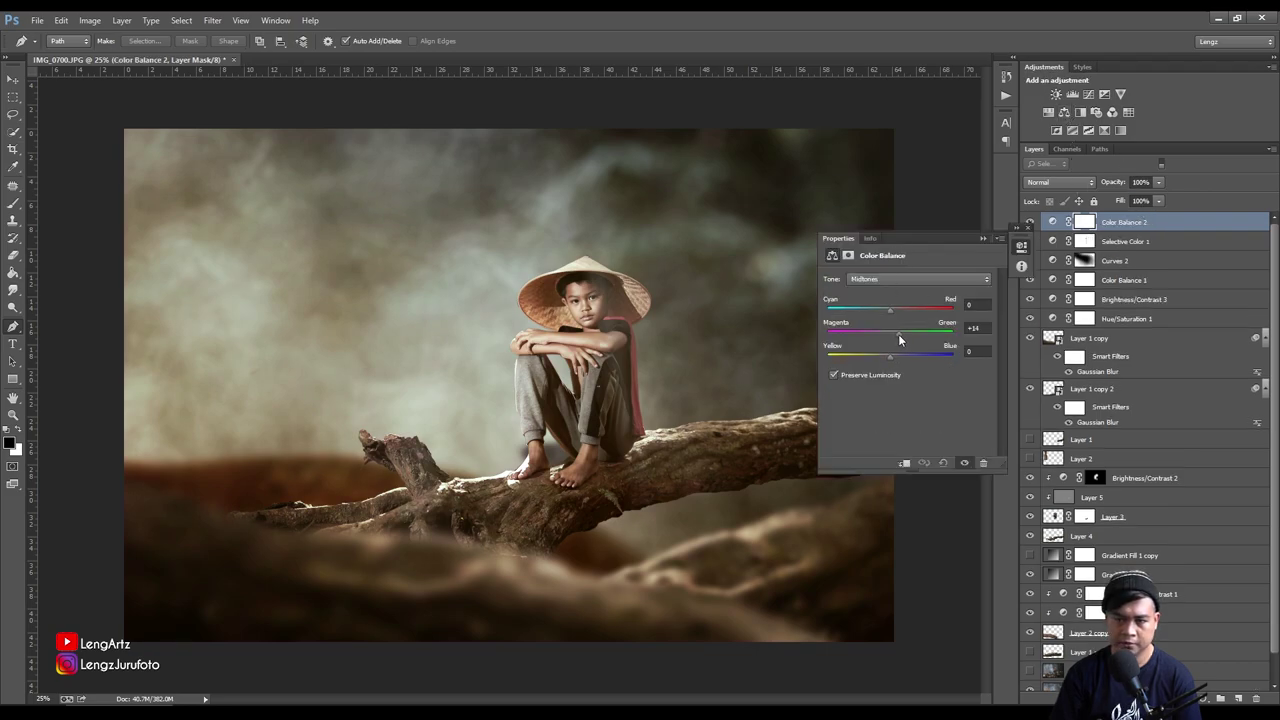
{"action": "left_click_drag", "start_coordinate": [890, 310], "coordinate": [896, 311]}
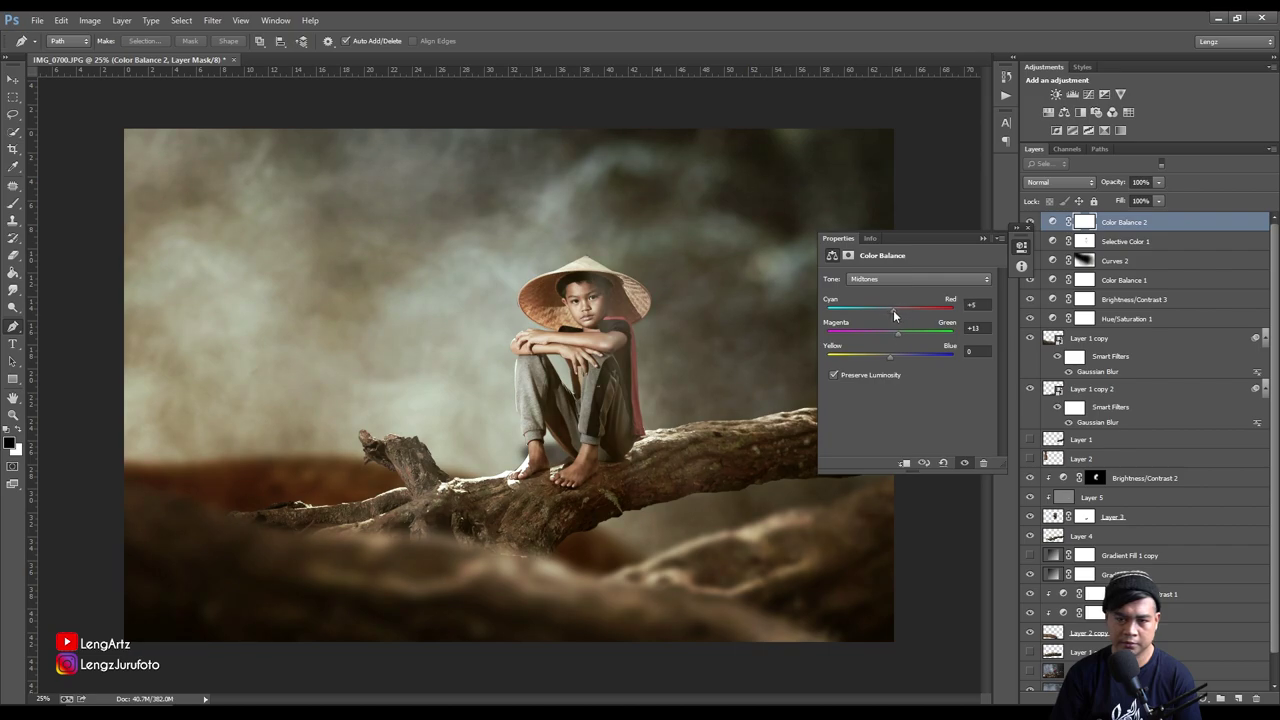
{"action": "left_click_drag", "start_coordinate": [892, 355], "coordinate": [892, 358]}
{"action": "left_click", "coordinate": [983, 238]}
{"action": "key", "text": "ctrl+plus"}
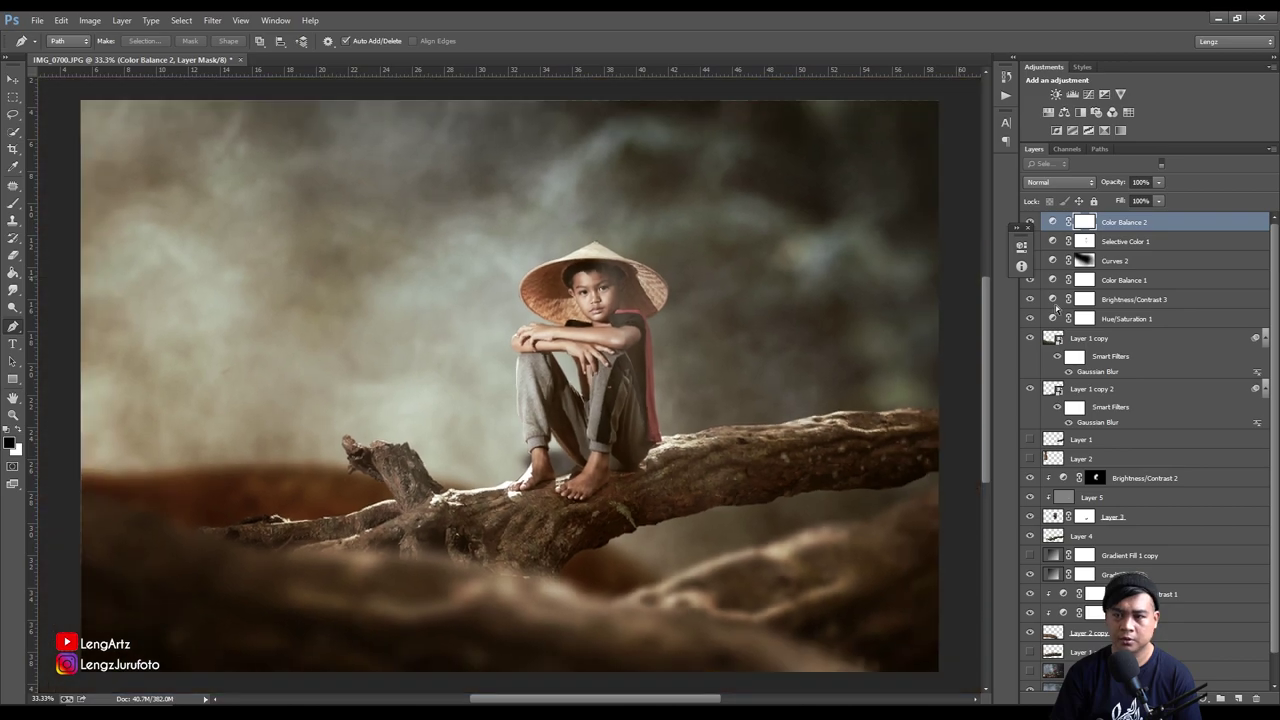
{"action": "key", "text": "ctrl+minus"}
{"action": "left_click", "coordinate": [1166, 227]}
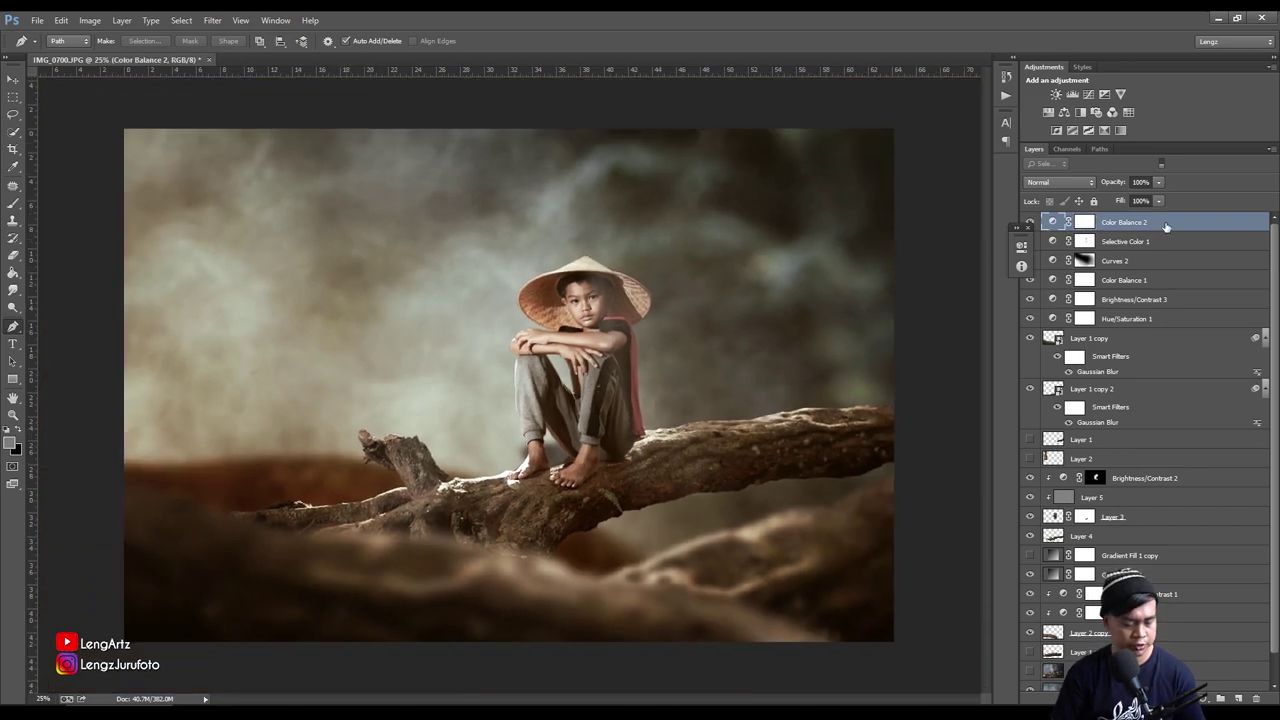
Stamp all visible layers into a new merged Layer 6 with Ctrl+Alt+Shift+E
{"action": "key", "text": "ctrl+shift+alt+e"}
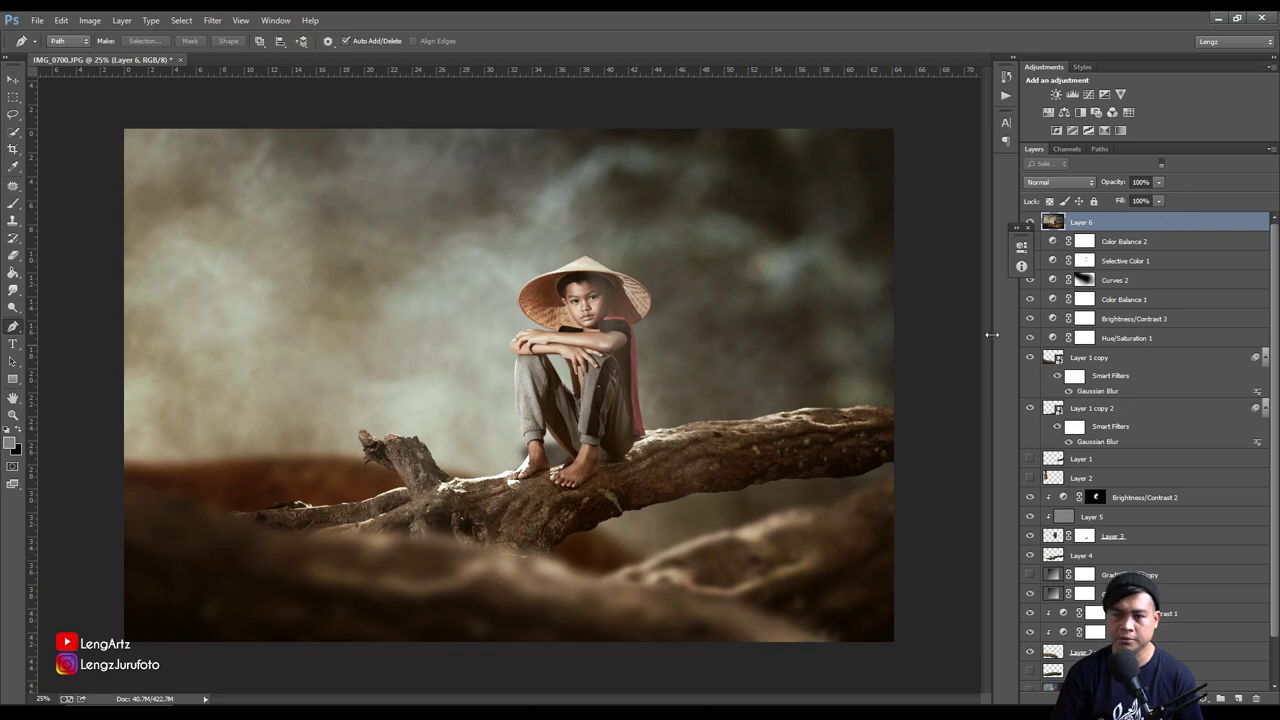
{"action": "left_click", "coordinate": [1137, 242]}
{"action": "scroll", "coordinate": [1140, 459], "scroll_direction": "down", "scroll_amount": 2}
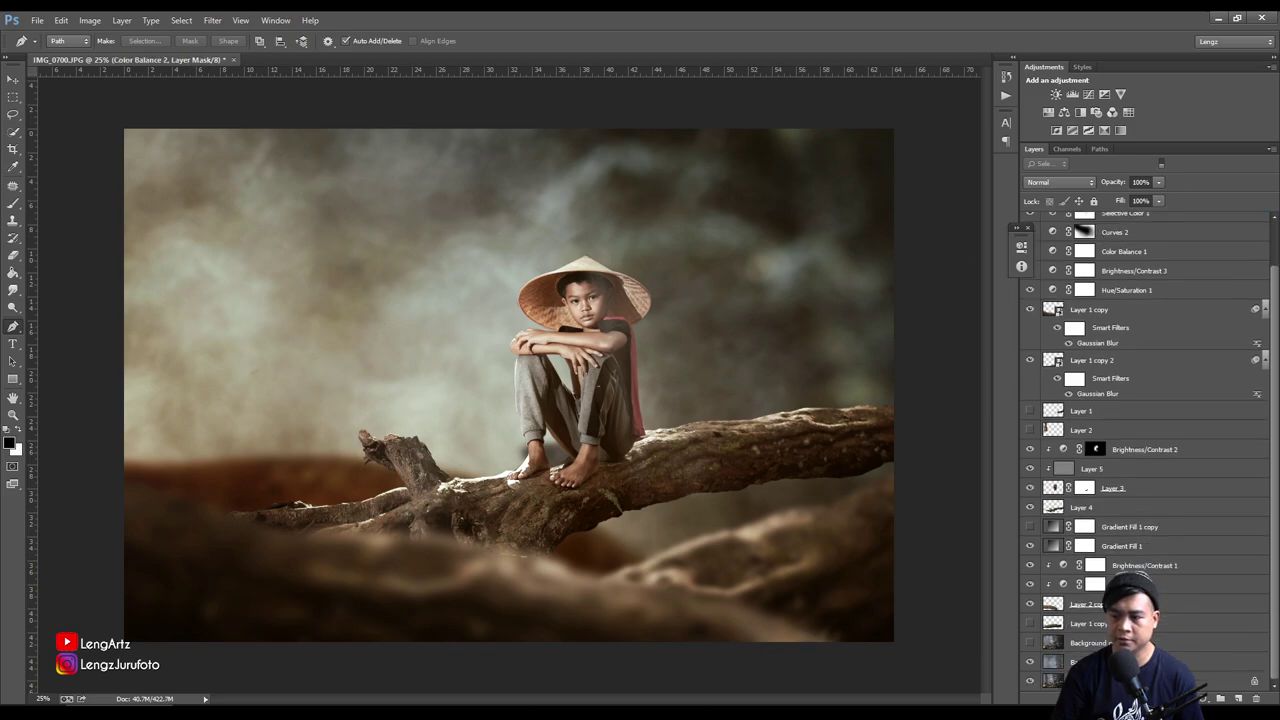
{"action": "key", "text": "ctrl+alt+a"}
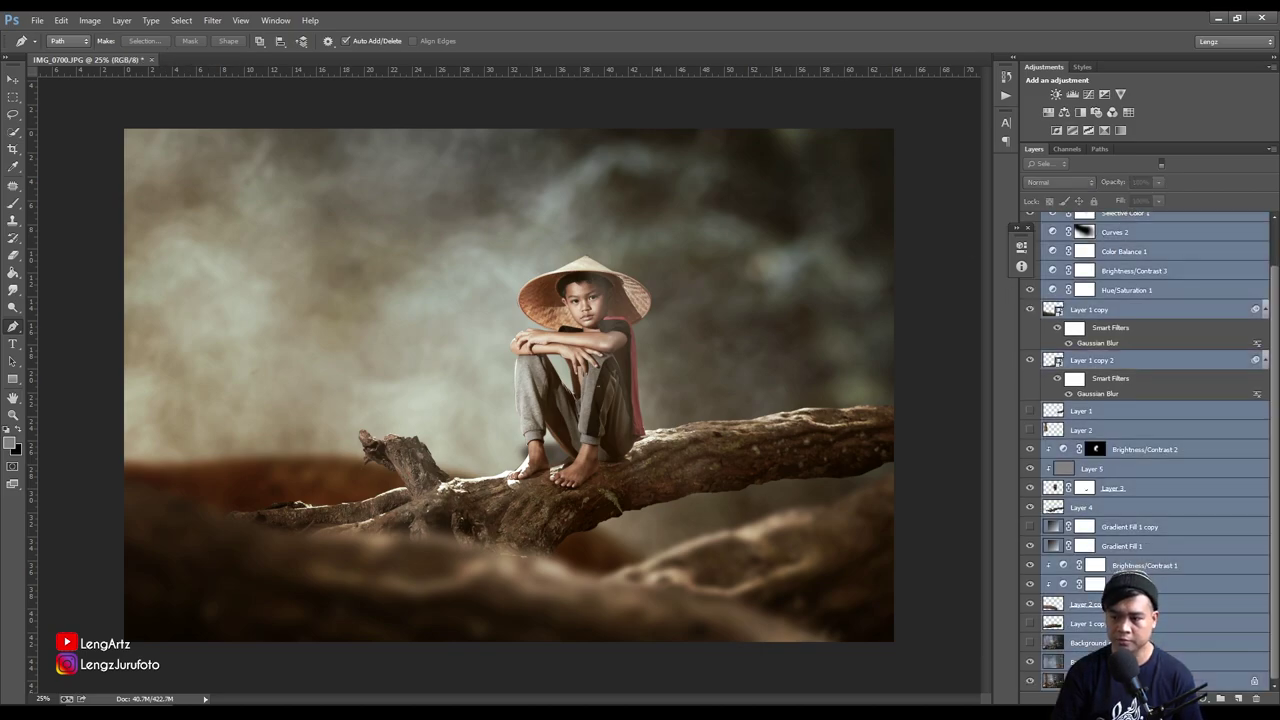
{"action": "key", "text": "ctrl+shift+n"}
{"action": "key", "text": "Return"}
{"action": "key", "text": "ctrl+alt+shift+e"}
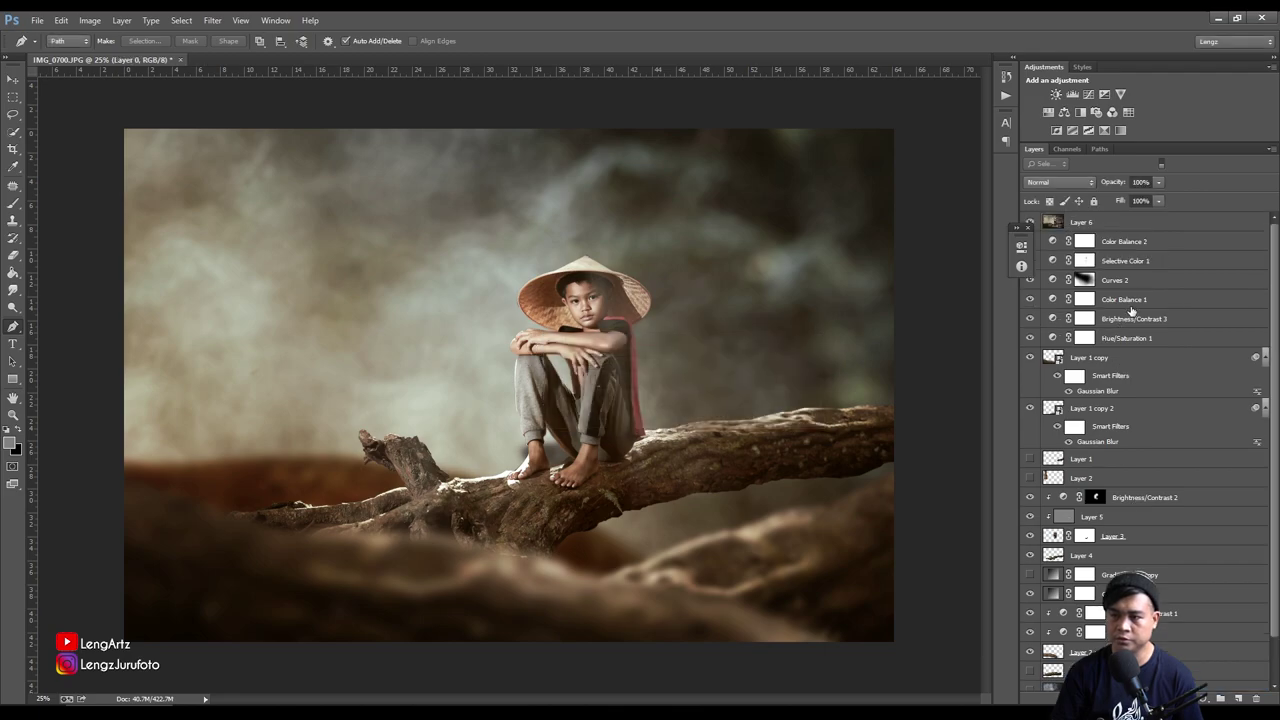
Group the original layers into a hidden Group 1 and duplicate Layer 6
{"action": "left_click", "coordinate": [1133, 243]}
{"action": "key", "text": "ctrl+g"}
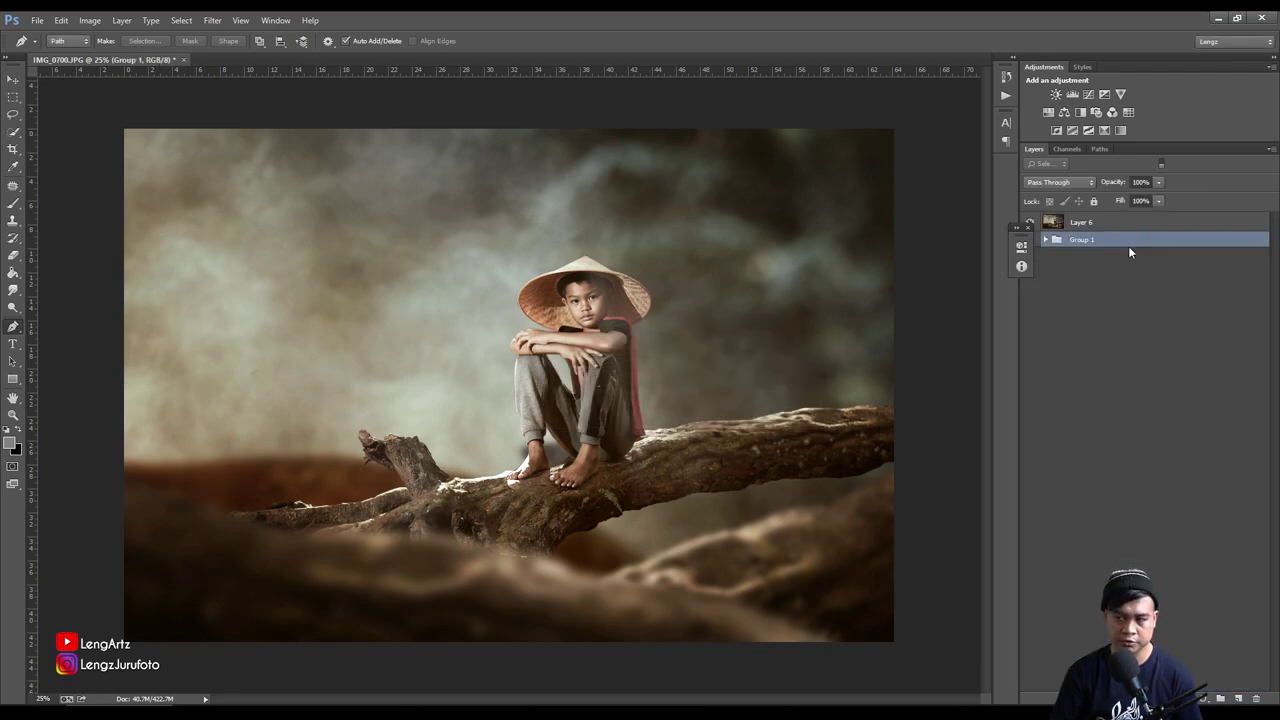
{"action": "left_click", "coordinate": [1056, 276]}
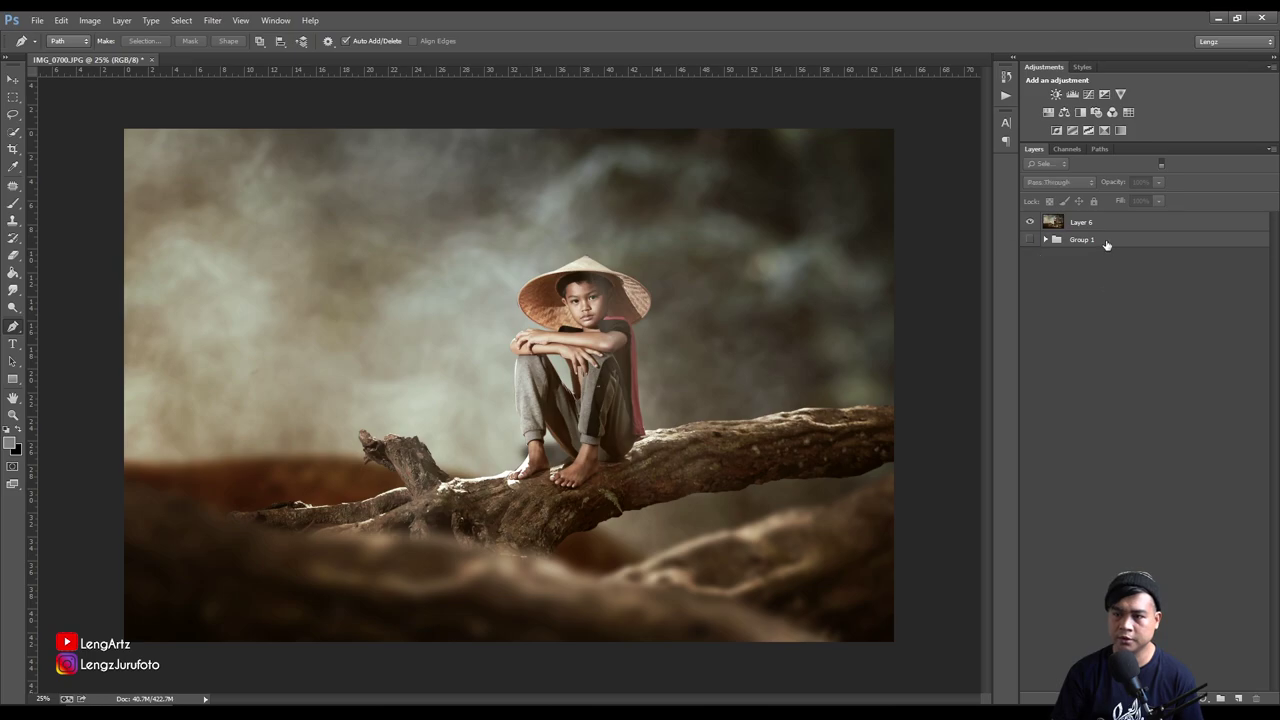
{"action": "key", "text": "ctrl+j"}
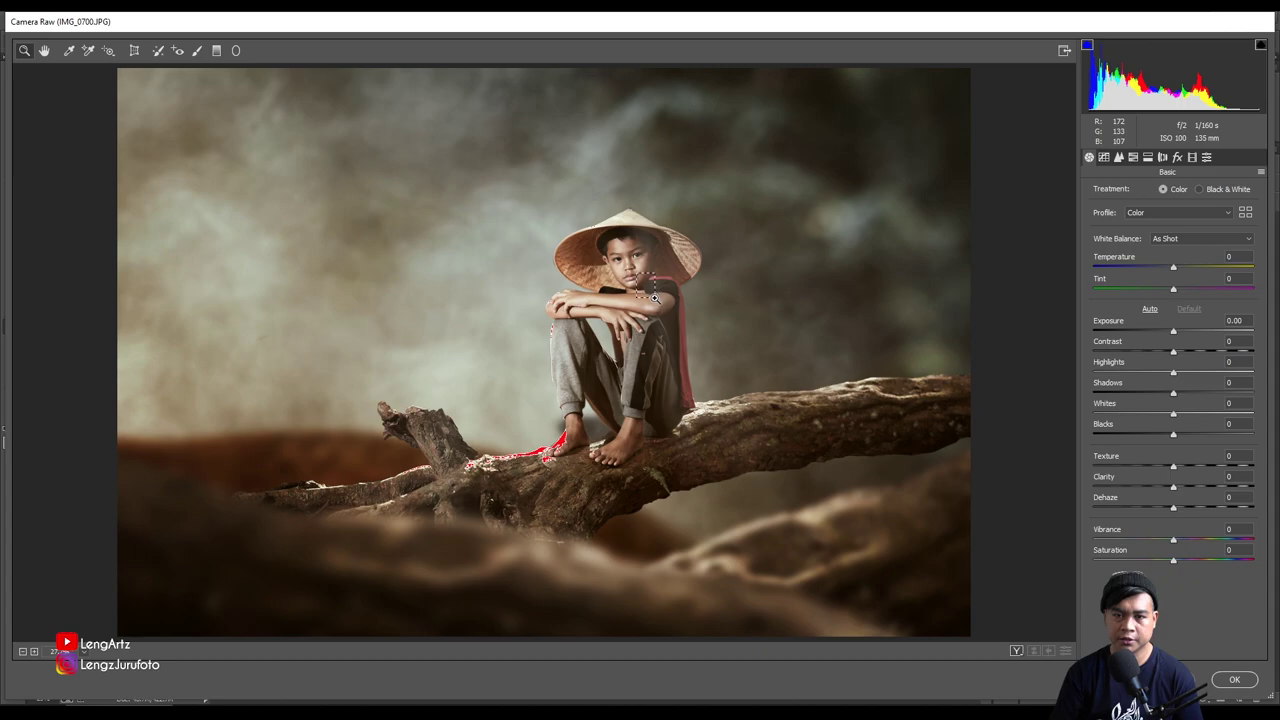
Camera Raw the Layer 6 copy: Contrast +4, Texture +5, sharpening Amount 44, Masking 34
{"action": "left_click_drag", "start_coordinate": [600, 254], "coordinate": [833, 487]}
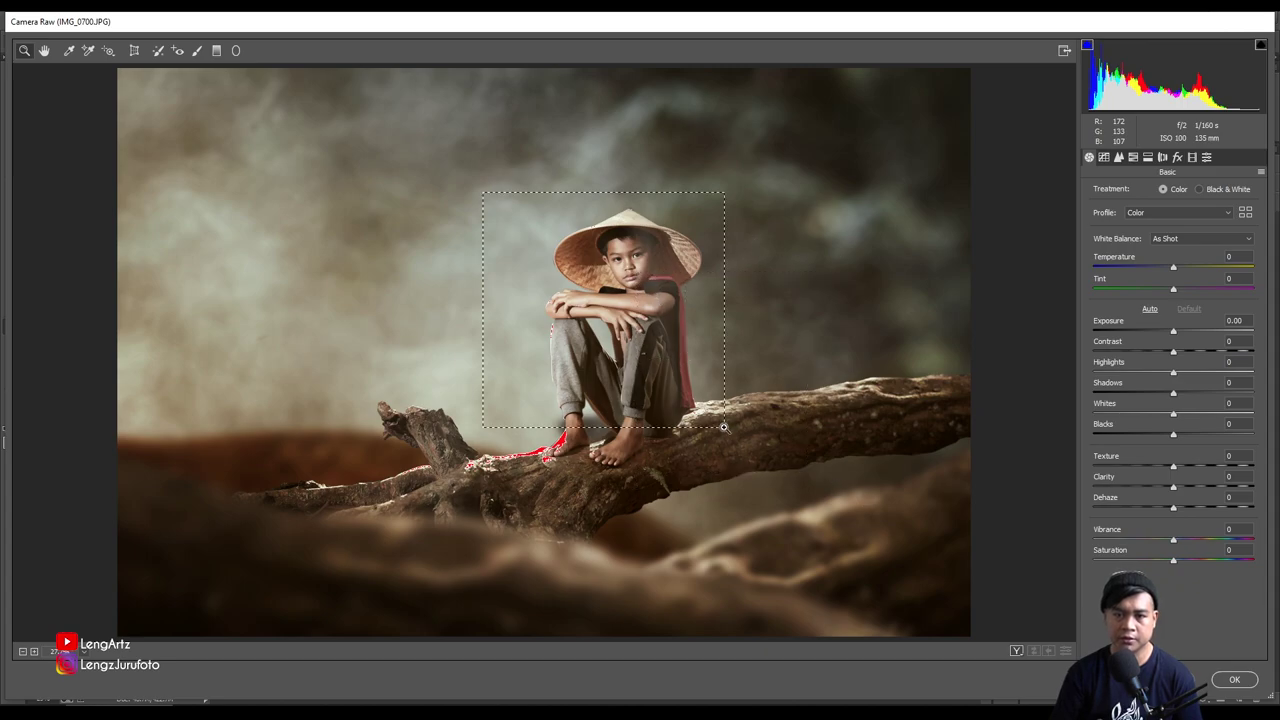
{"action": "left_click_drag", "start_coordinate": [480, 190], "coordinate": [828, 522]}
{"action": "left_click_drag", "start_coordinate": [518, 188], "coordinate": [560, 232]}
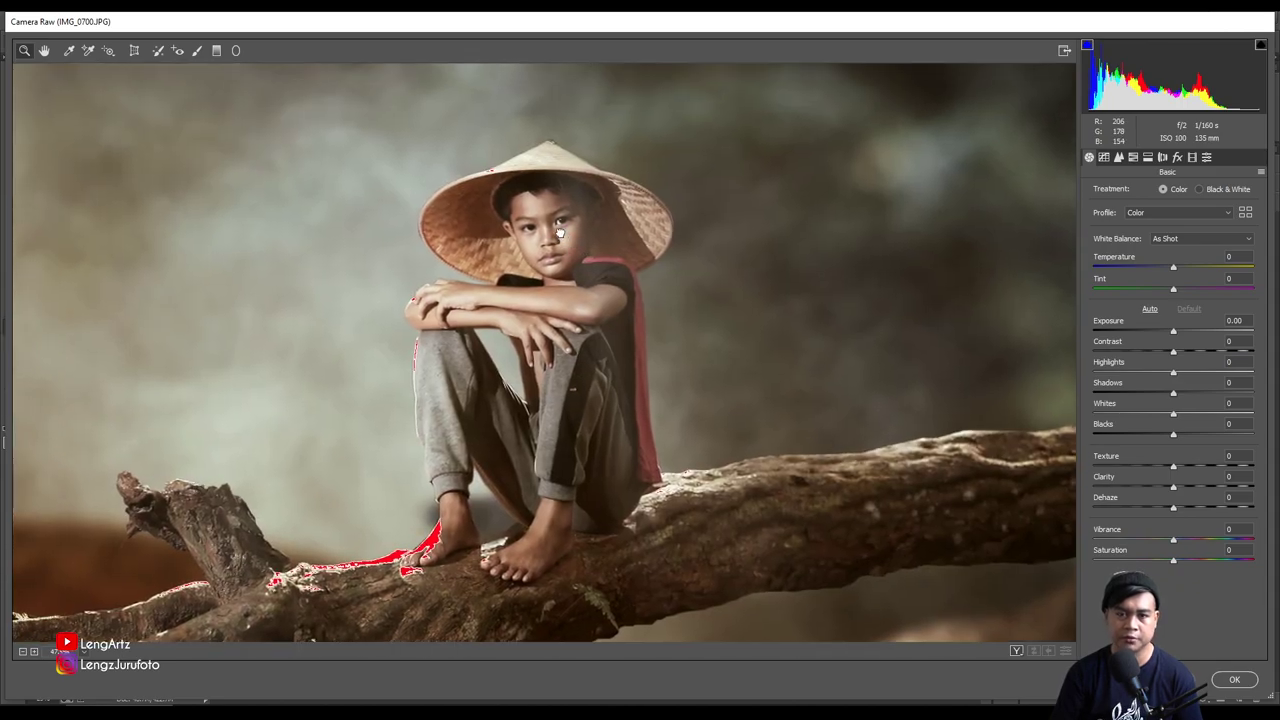
{"action": "left_click_drag", "start_coordinate": [1173, 352], "coordinate": [1180, 368]}
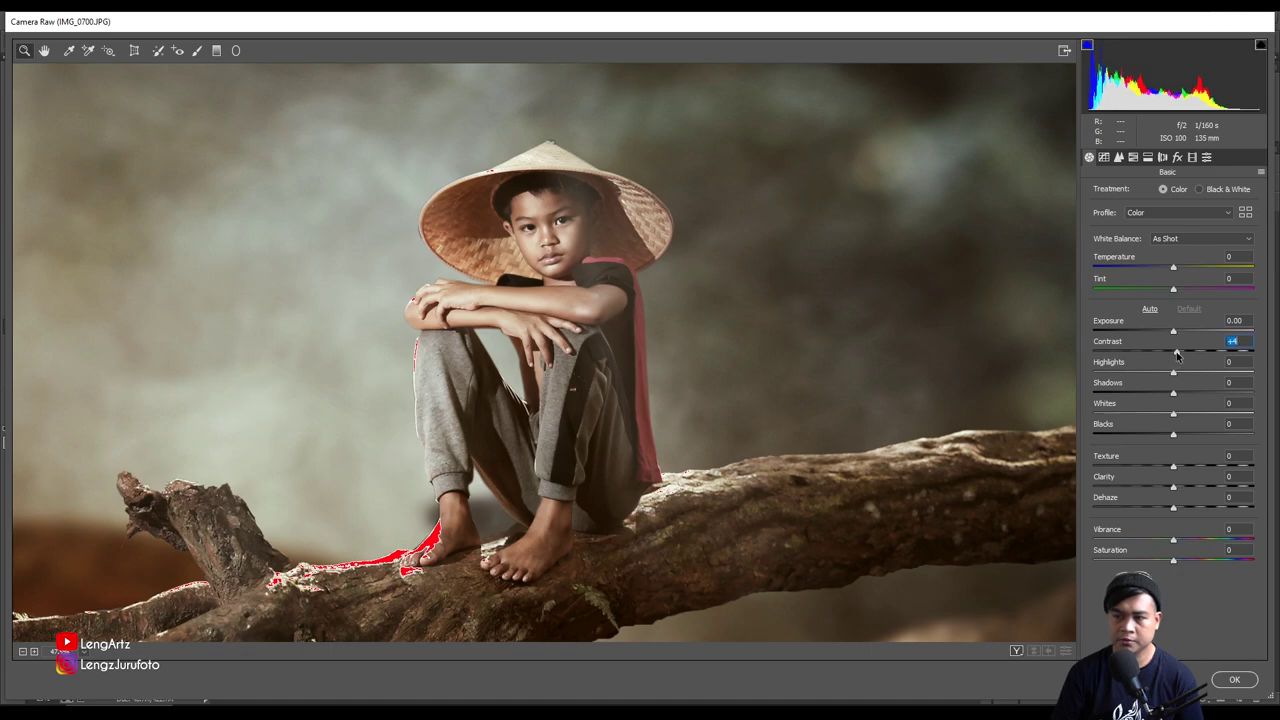
{"action": "left_click_drag", "start_coordinate": [1174, 467], "coordinate": [1182, 490]}
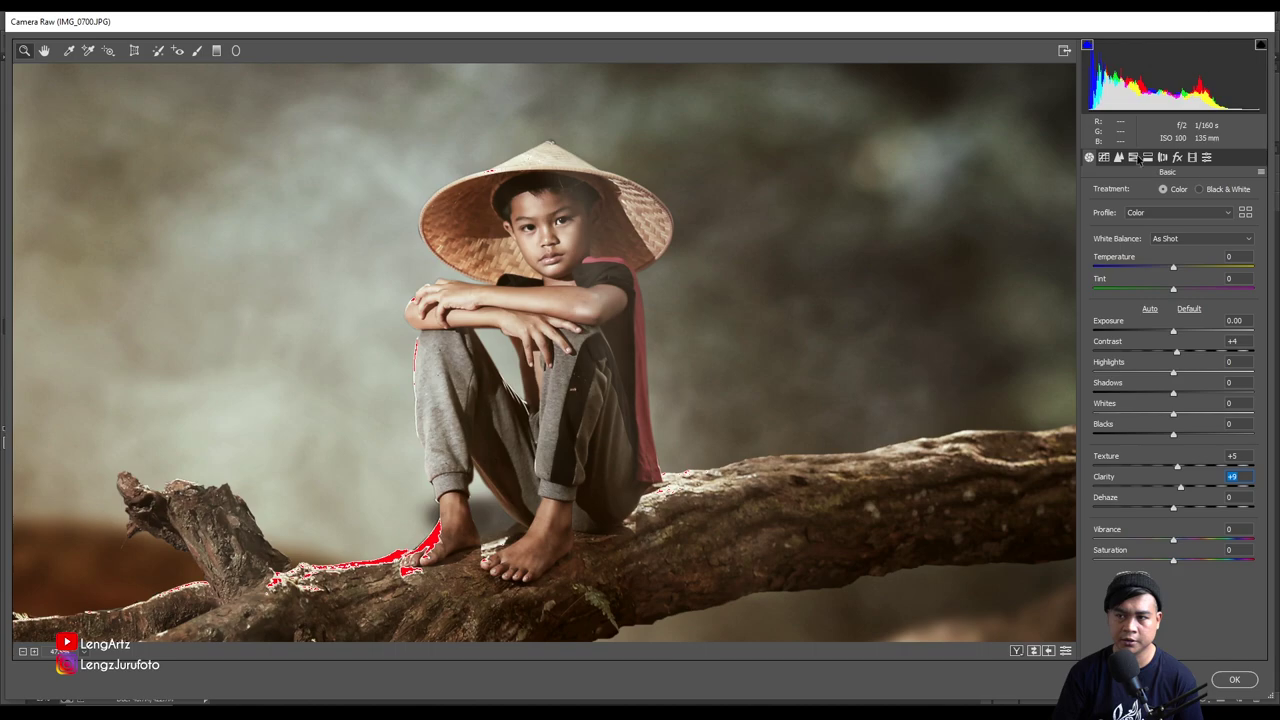
{"action": "left_click", "coordinate": [1119, 158]}
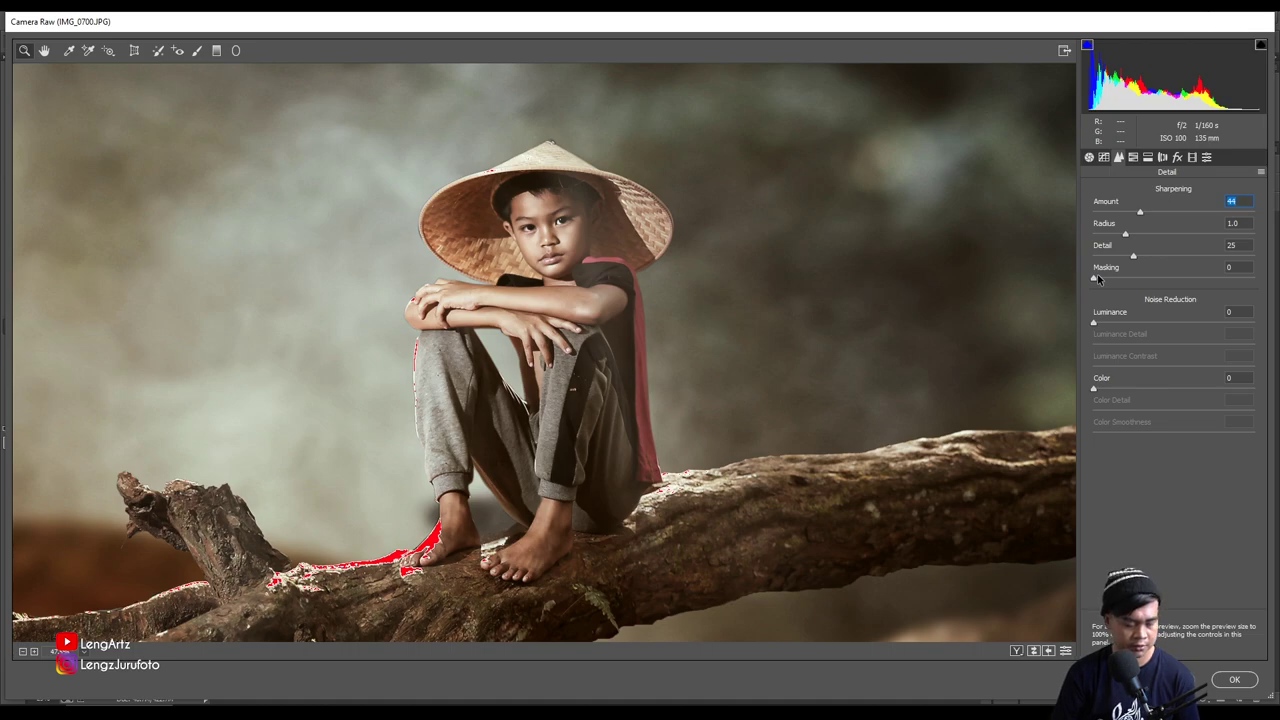
{"action": "left_click_drag", "start_coordinate": [1095, 283], "coordinate": [1149, 283]}
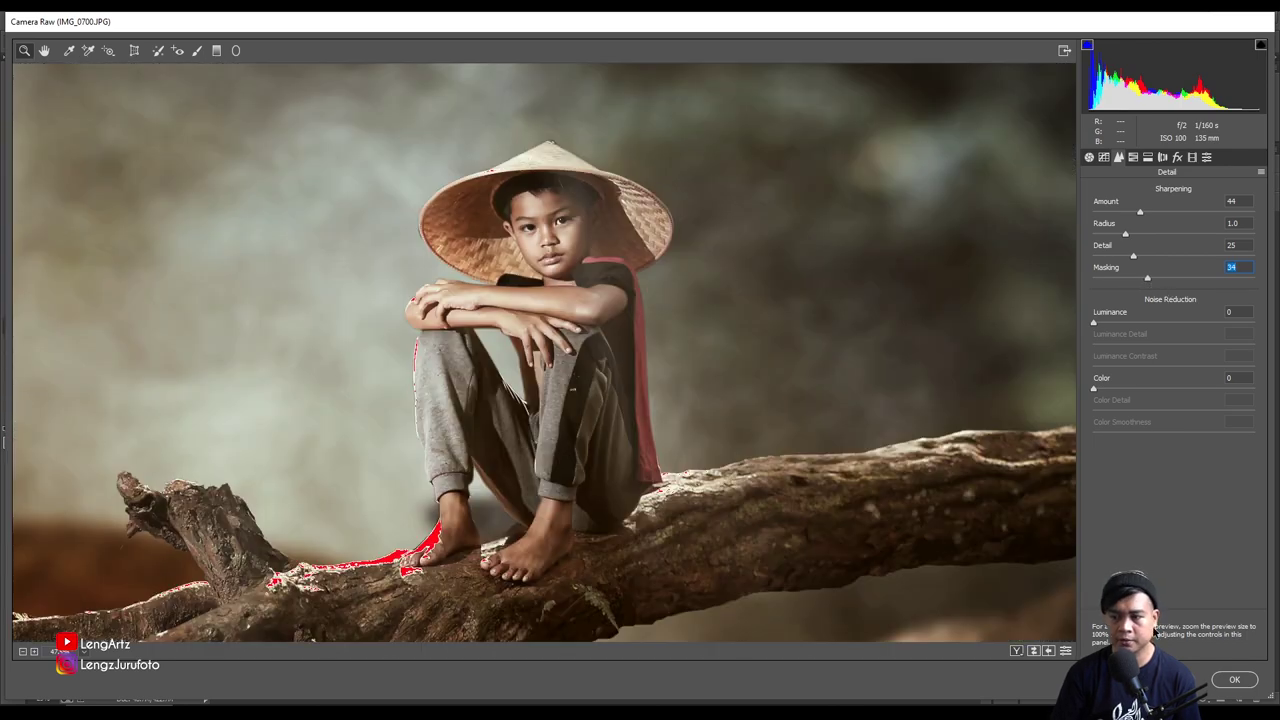
{"action": "left_click", "coordinate": [1235, 681]}
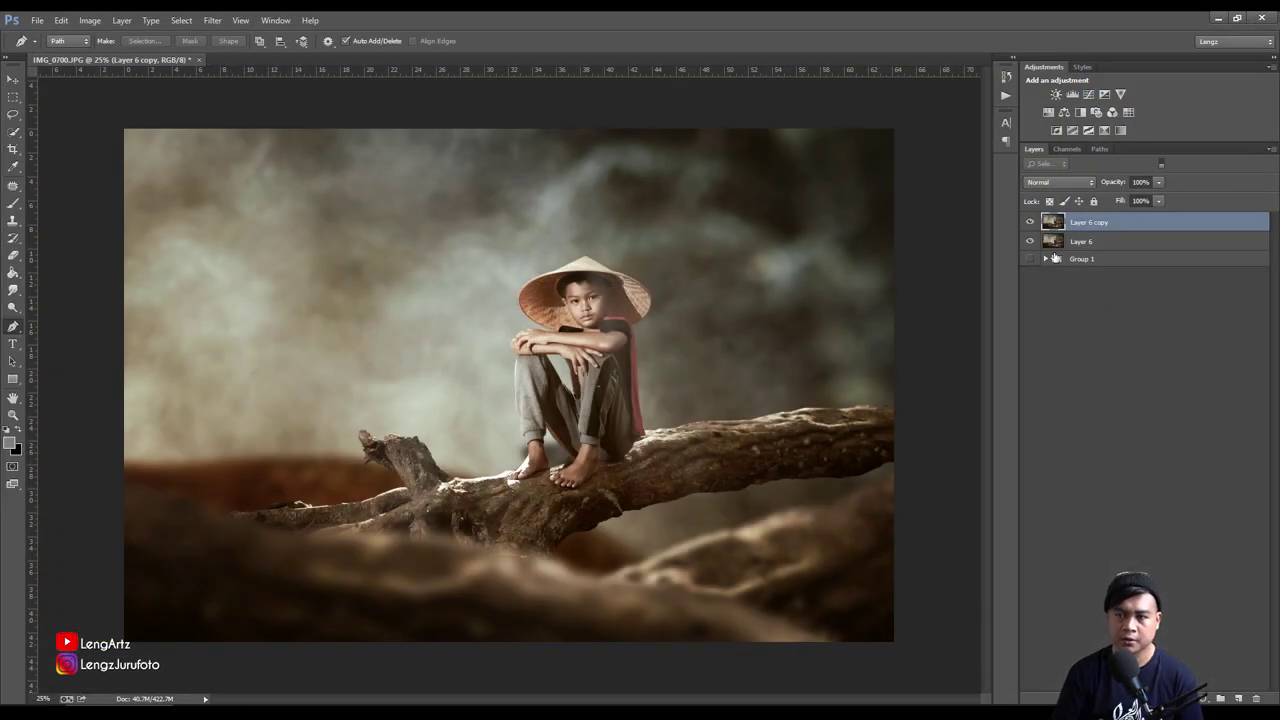
Give Layer 6 copy a black mask and paint white at 10% over the boy's face
{"action": "left_click", "coordinate": [1030, 222]}
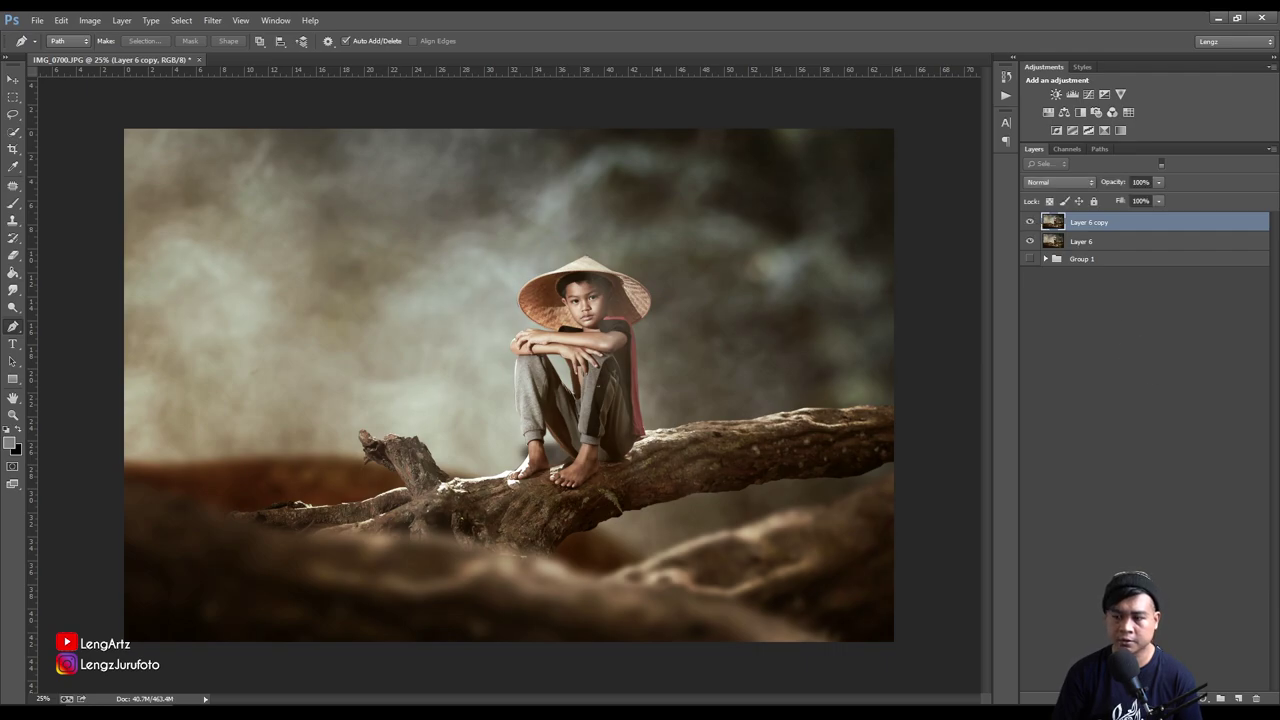
{"action": "left_click", "coordinate": [1184, 698], "text": "alt"}
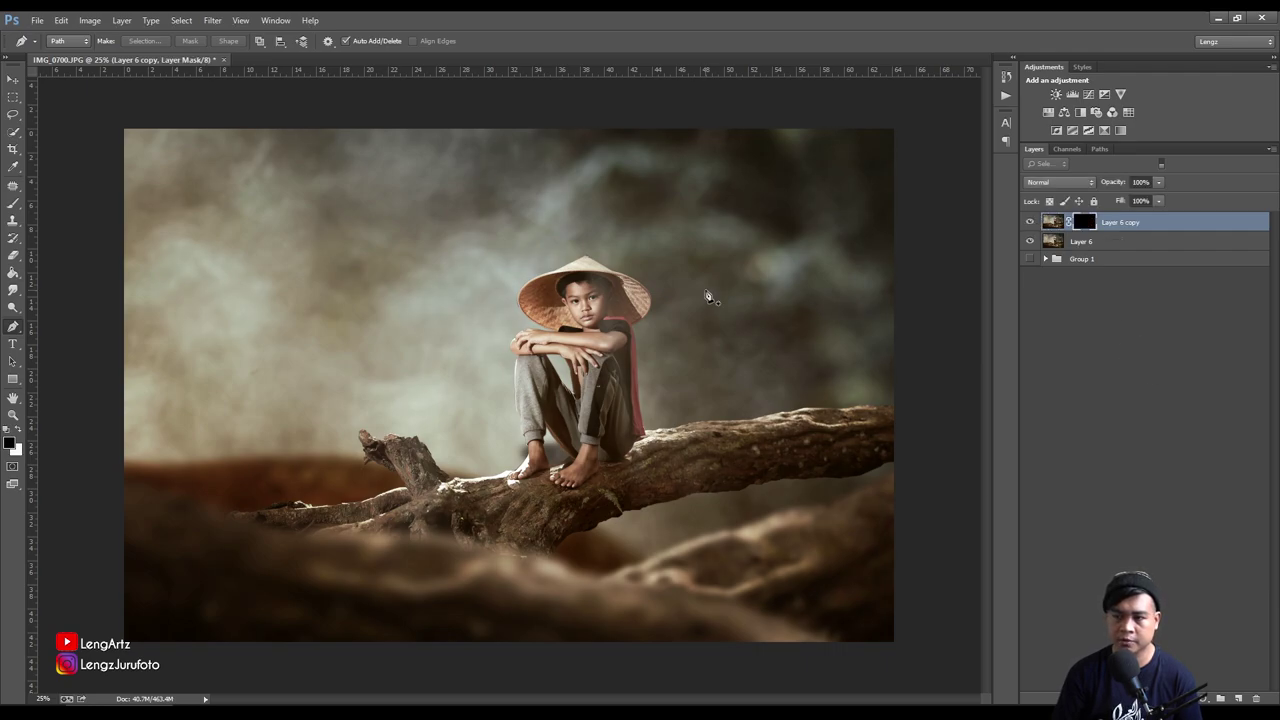
{"action": "left_click", "coordinate": [13, 203]}
{"action": "key", "text": "x"}
{"action": "key", "text": "ctrl+plus"}
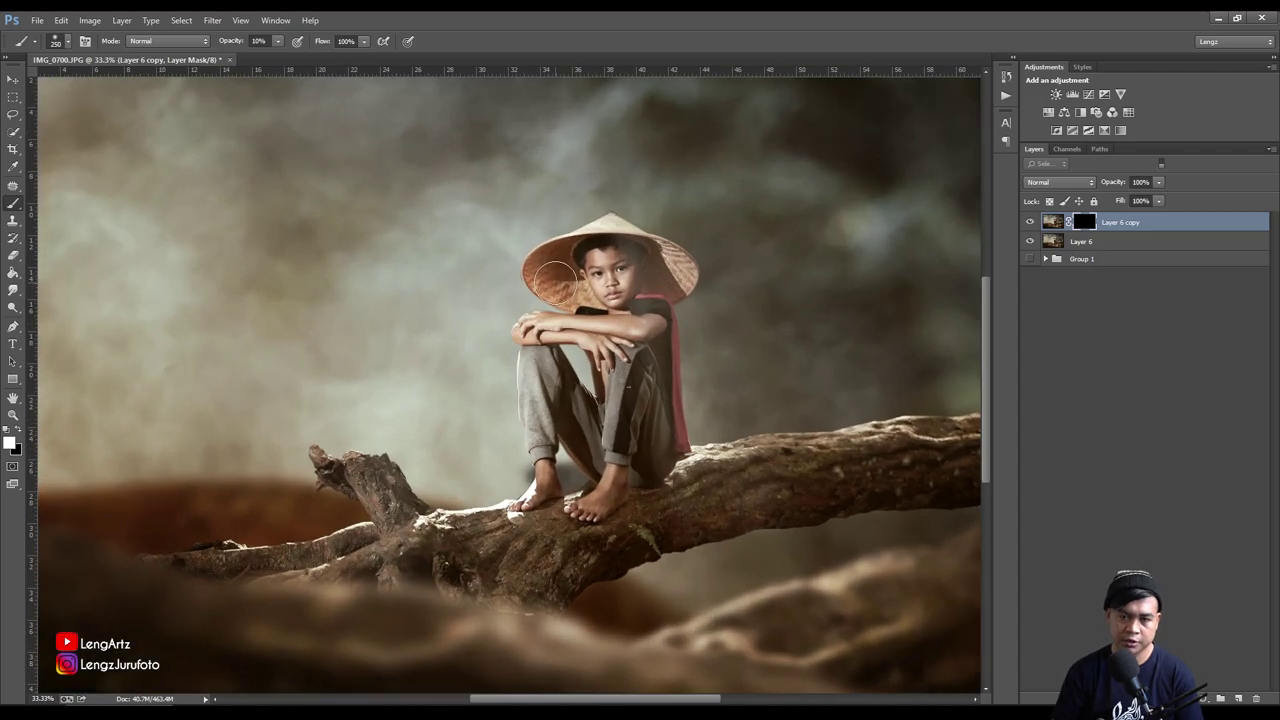
{"action": "key", "text": "bracketright"}
{"action": "key", "text": "bracketright"}
{"action": "key", "text": "bracketright"}
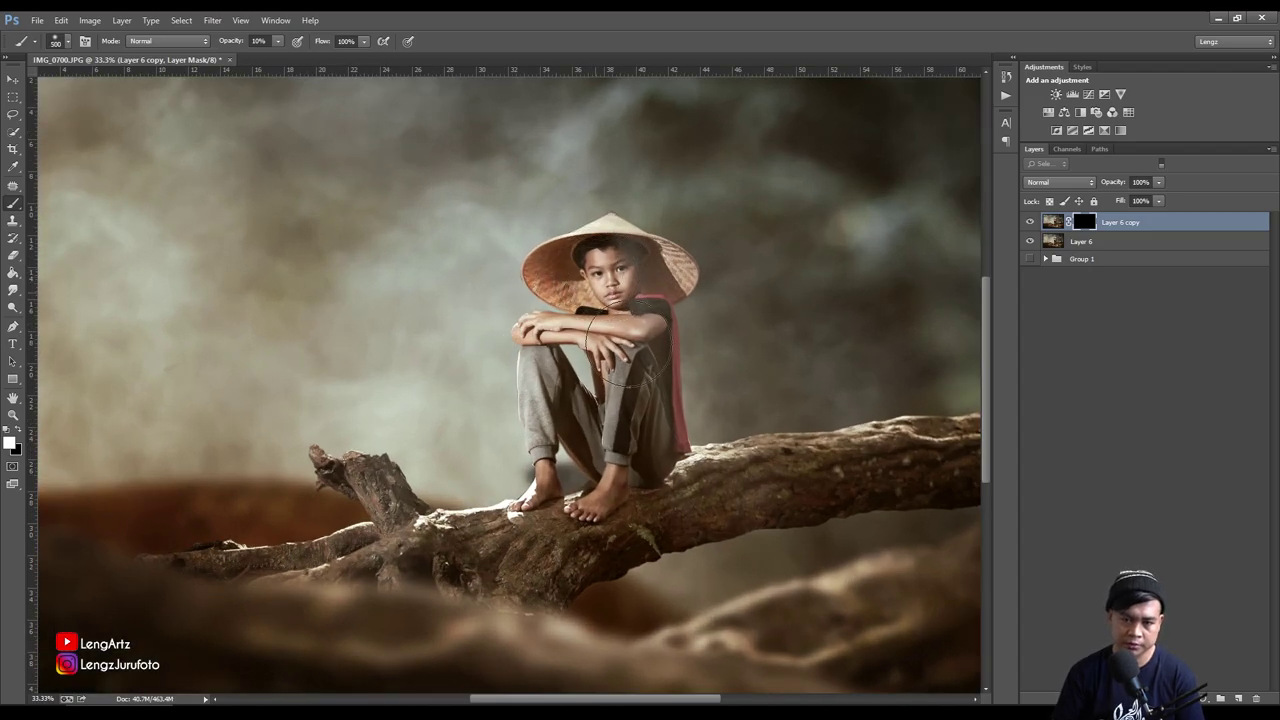
{"action": "key", "text": "bracketleft"}
{"action": "key", "text": "bracketleft"}
{"action": "left_click_drag", "start_coordinate": [610, 285], "coordinate": [592, 270]}
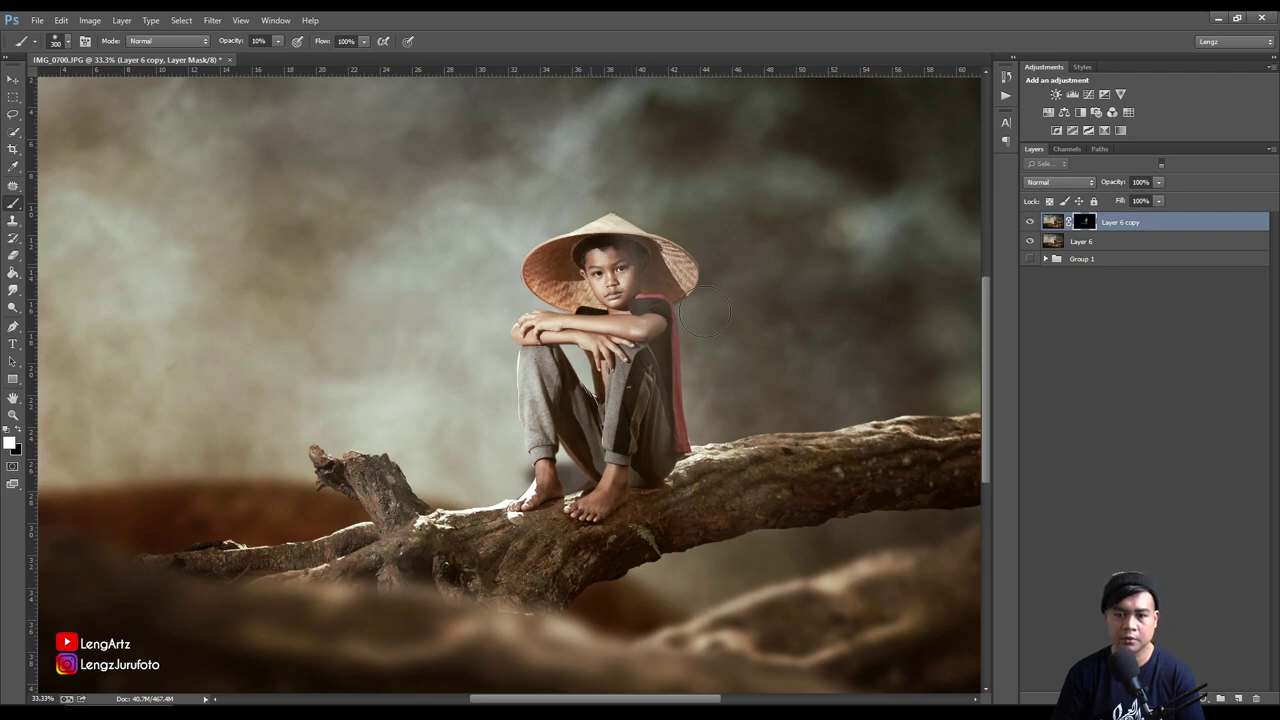
{"action": "key", "text": "ctrl+minus"}
{"action": "key", "text": "ctrl+minus"}
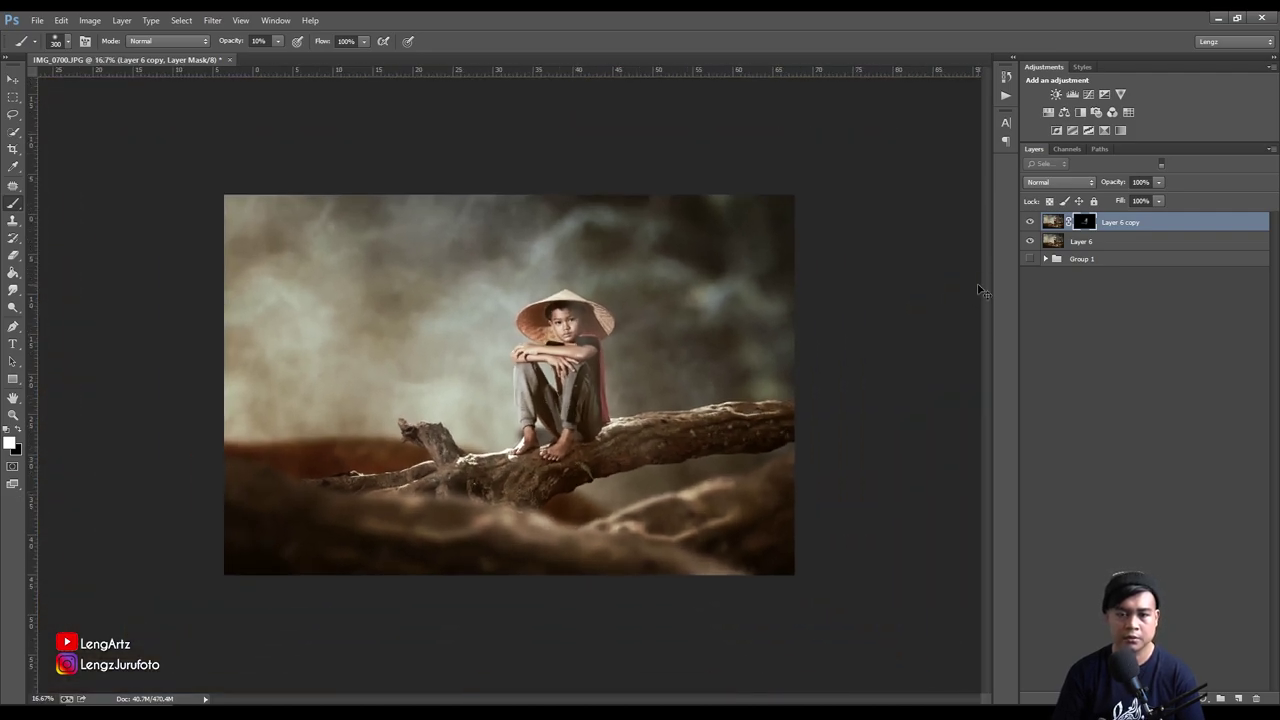
{"action": "key", "text": "ctrl+plus"}
{"action": "left_click", "coordinate": [1179, 341]}
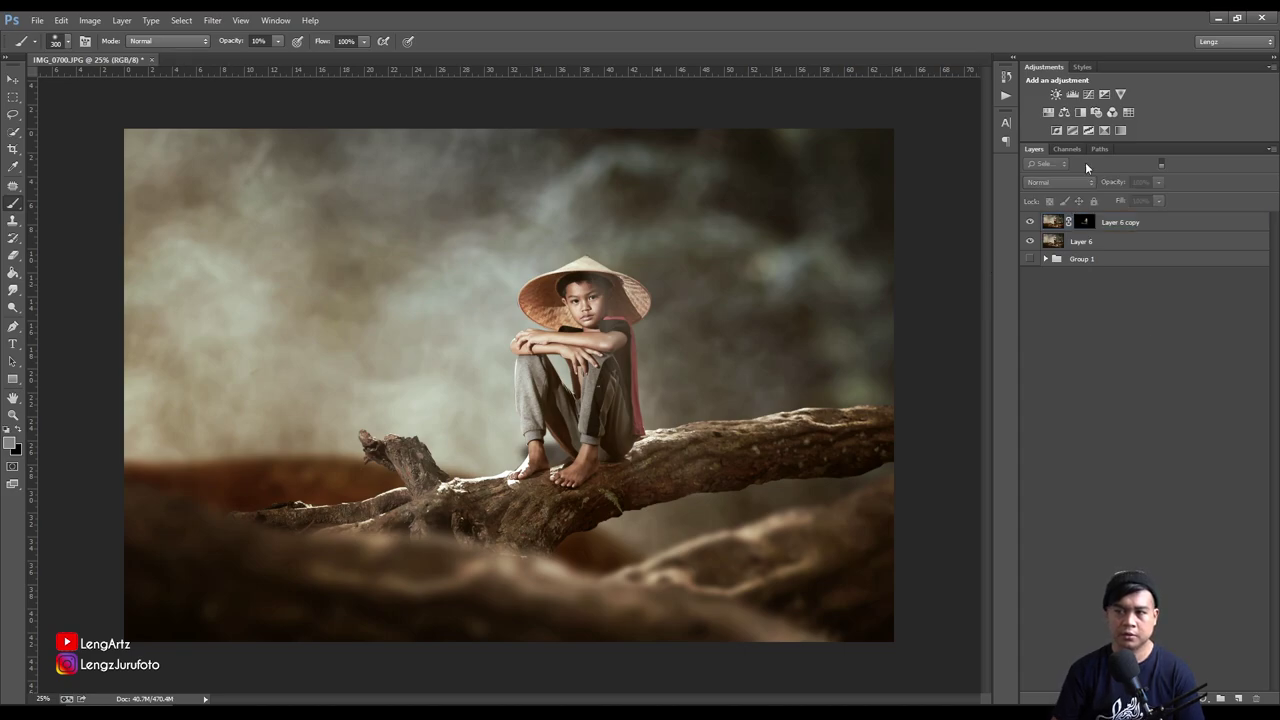
Add a Curves 3 adjustment on top with a gentle three-point S-curve on RGB
{"action": "left_click", "coordinate": [1088, 94]}
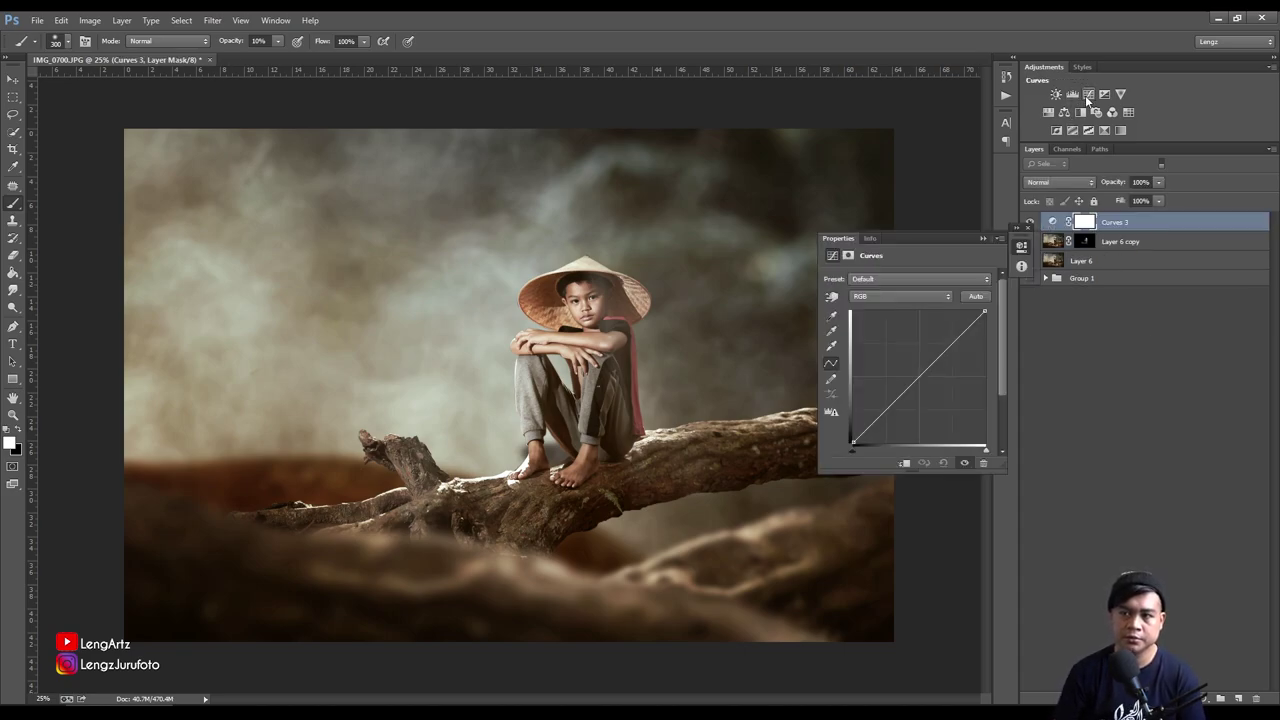
{"action": "left_click", "coordinate": [875, 418]}
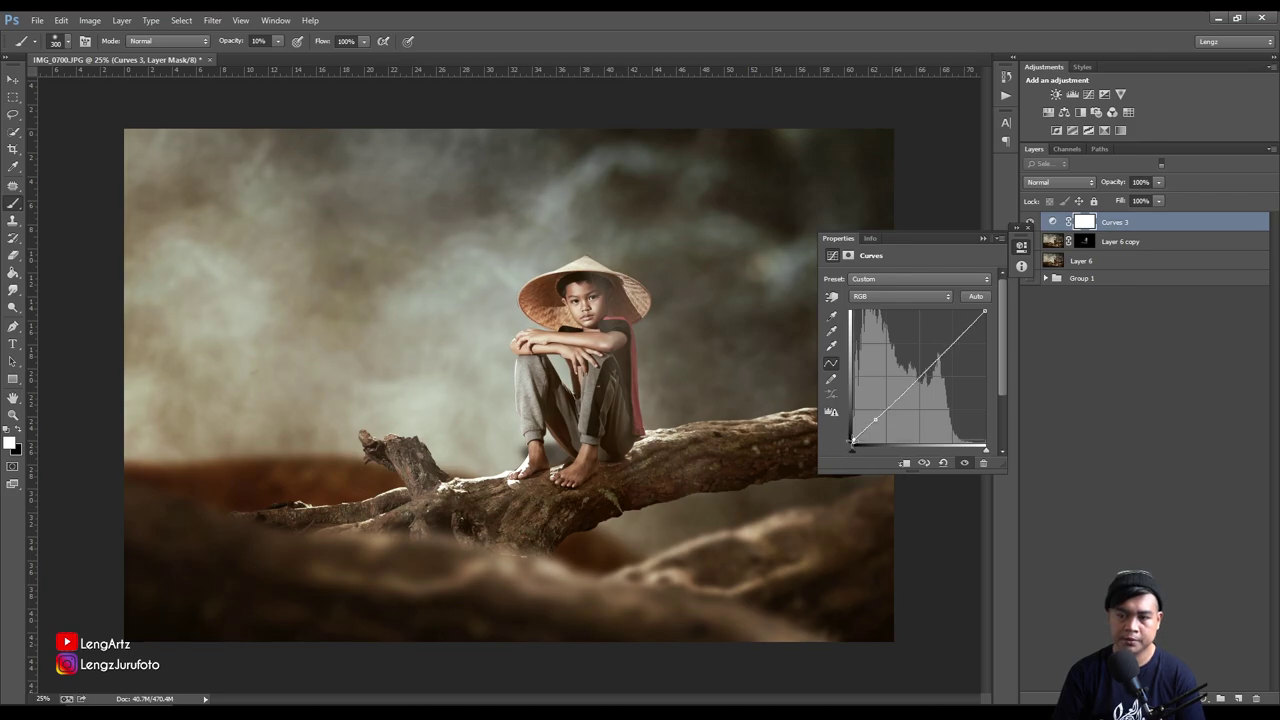
{"action": "left_click_drag", "start_coordinate": [938, 357], "coordinate": [934, 365]}
{"action": "left_click", "coordinate": [937, 357]}
{"action": "left_click", "coordinate": [903, 389]}
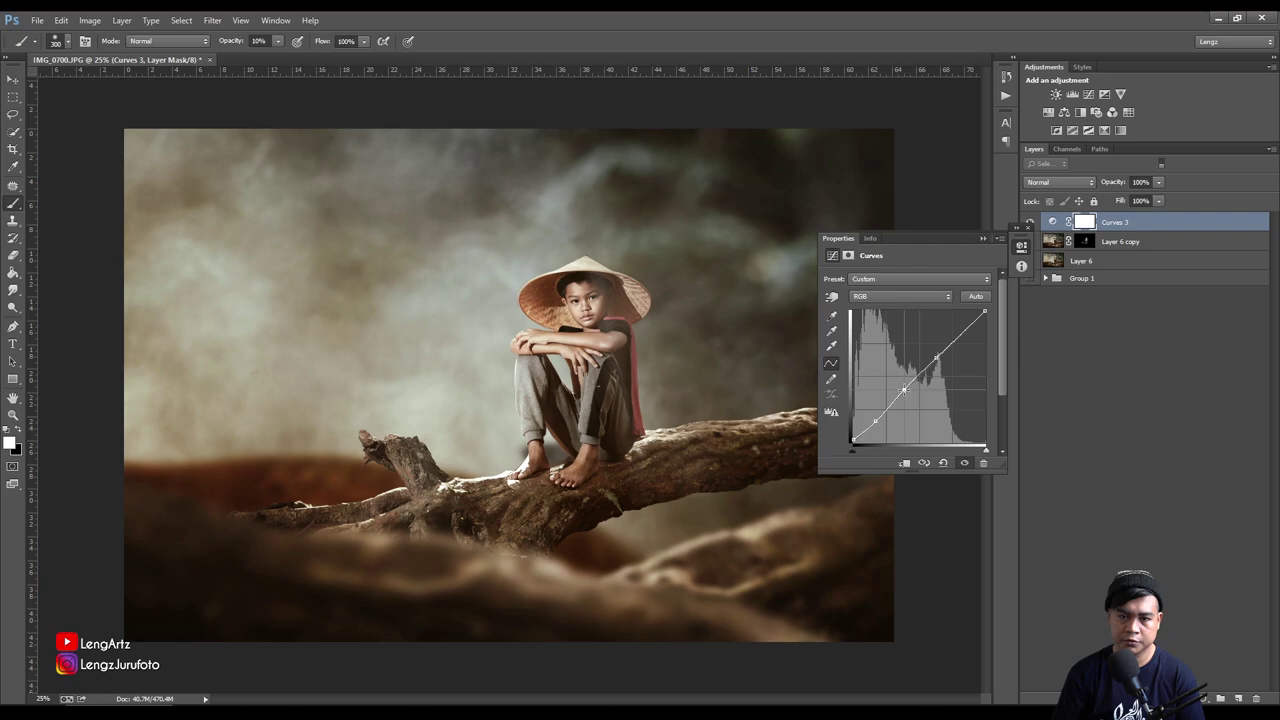
{"action": "left_click", "coordinate": [984, 239]}
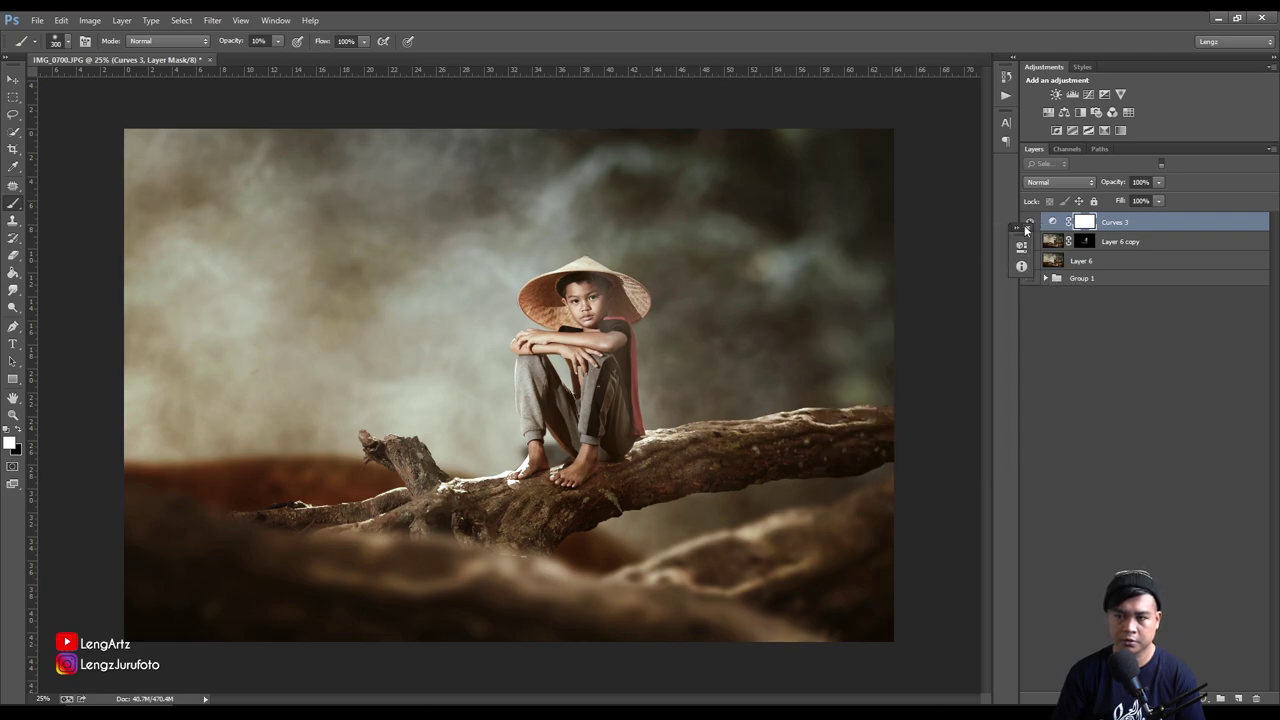
{"action": "left_click", "coordinate": [1029, 222]}
{"action": "left_click", "coordinate": [1029, 222]}
{"action": "left_click", "coordinate": [1029, 222]}
{"action": "left_click", "coordinate": [1029, 222]}
{"action": "key", "text": "ctrl+plus"}
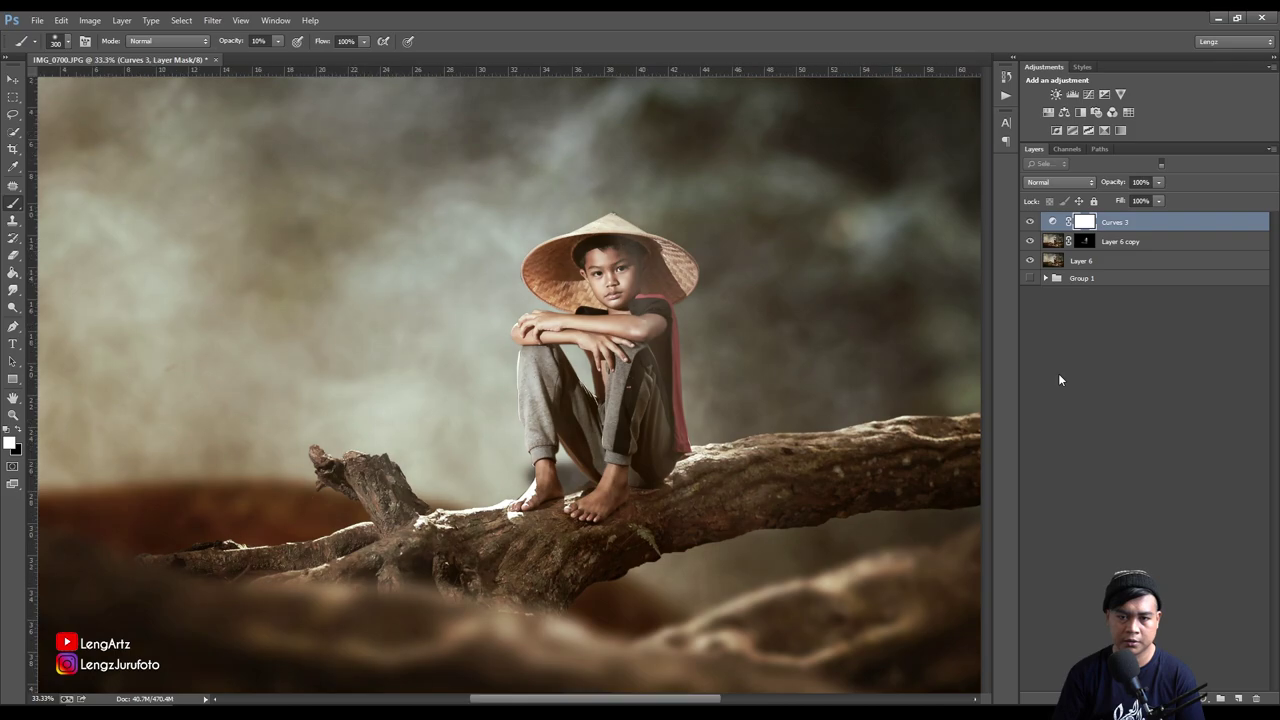
{"action": "key", "text": "ctrl+plus"}
{"action": "left_click", "coordinate": [1030, 222]}
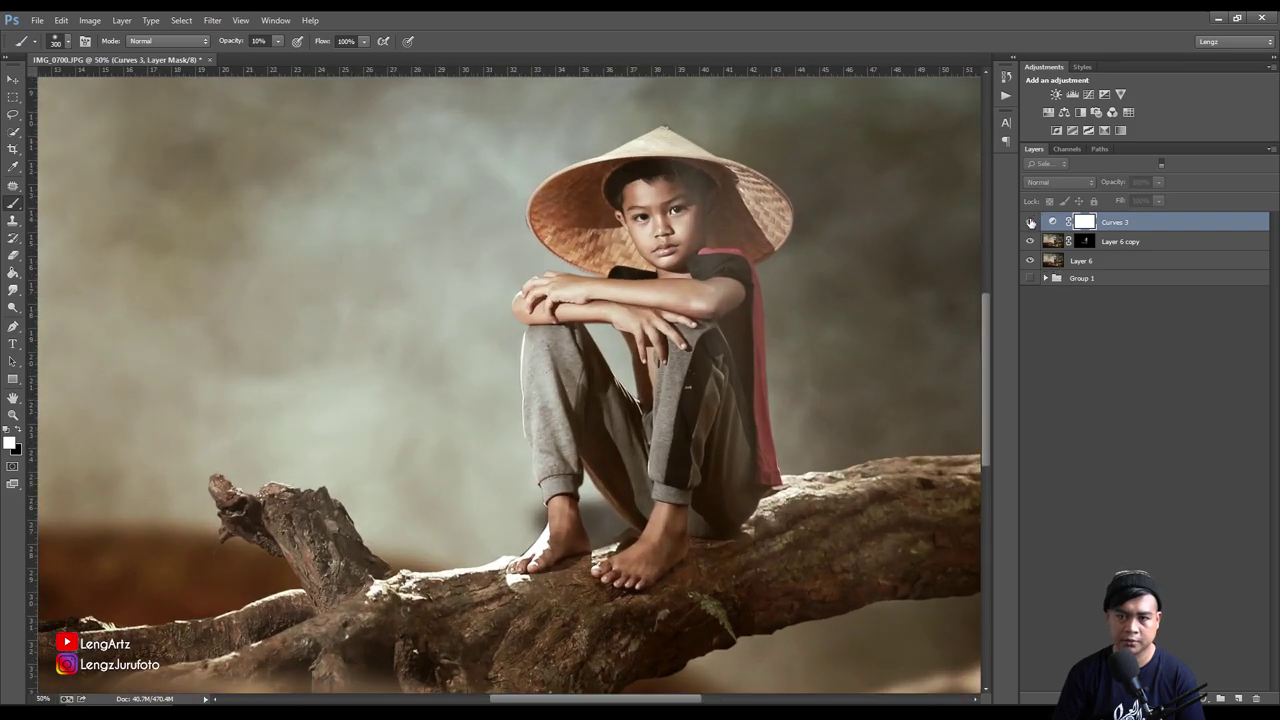
{"action": "key", "text": "ctrl+minus"}
{"action": "key", "text": "ctrl+minus"}
{"action": "key", "text": "ctrl+plus"}
{"action": "key", "text": "ctrl+minus"}
{"action": "key", "text": "ctrl+plus"}
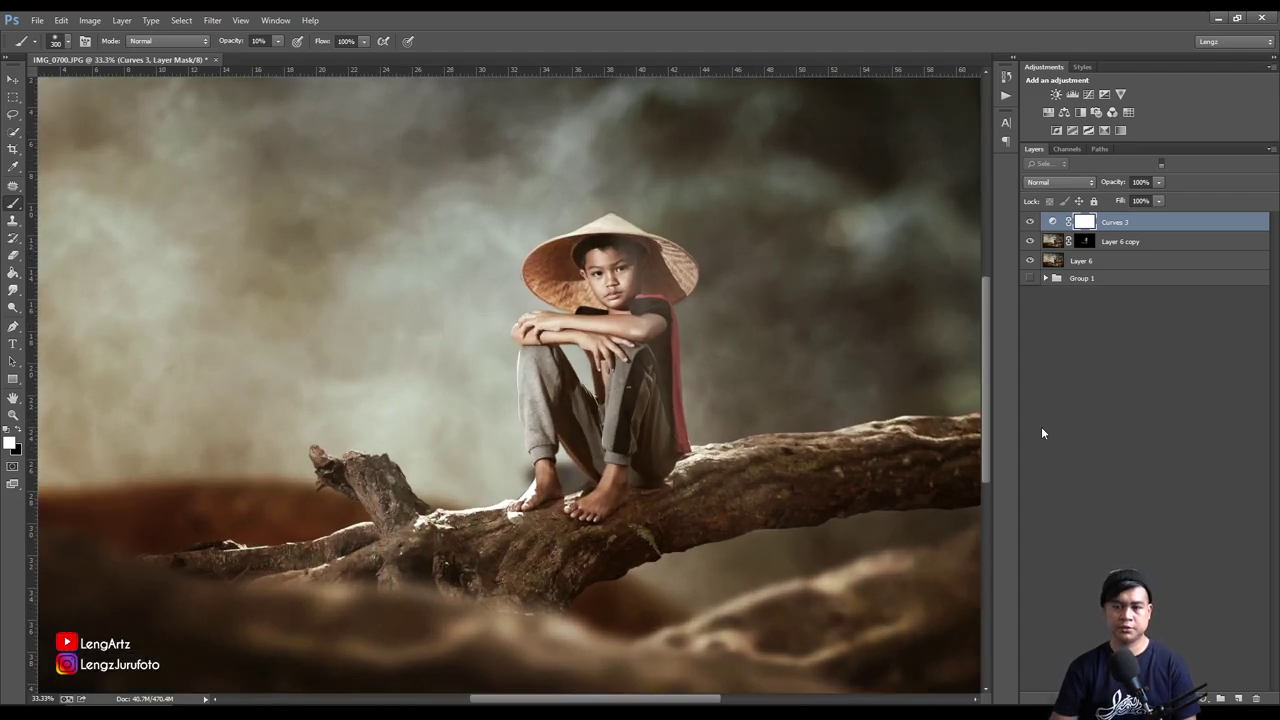